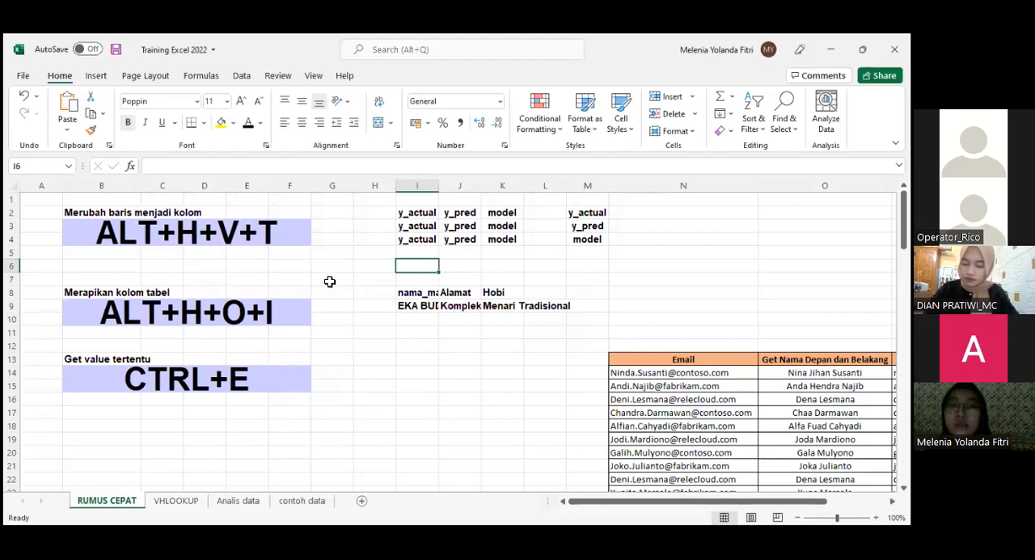
{"action": "left_click", "coordinate": [331, 279]}
{"action": "left_click", "coordinate": [329, 237]}
{"action": "left_click", "coordinate": [325, 226]}
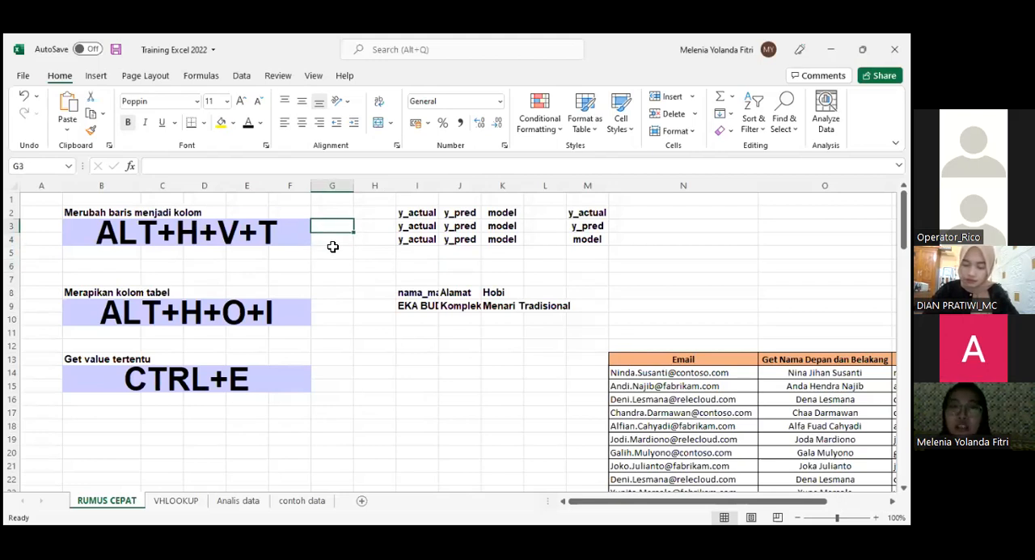
{"action": "left_click", "coordinate": [332, 239]}
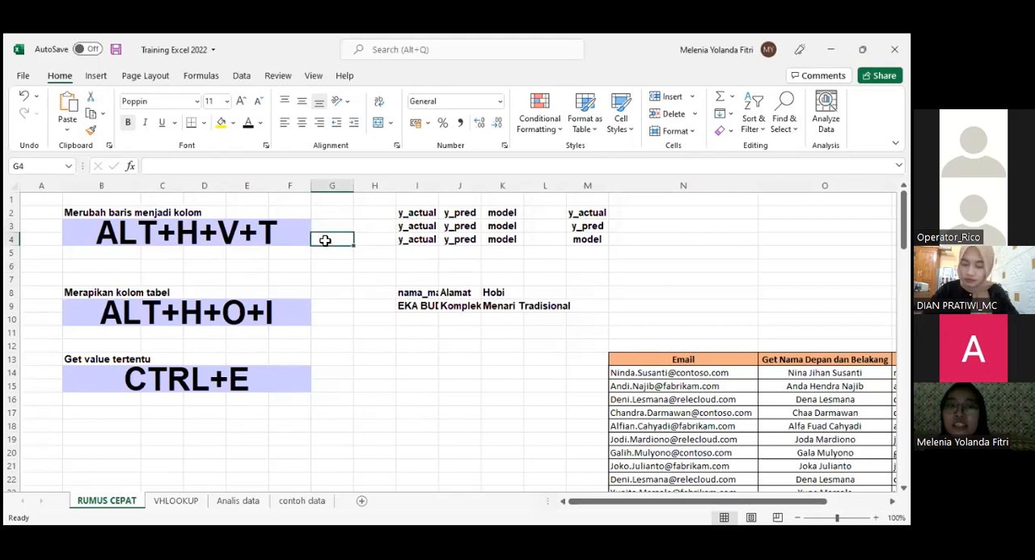
{"action": "left_click", "coordinate": [169, 254]}
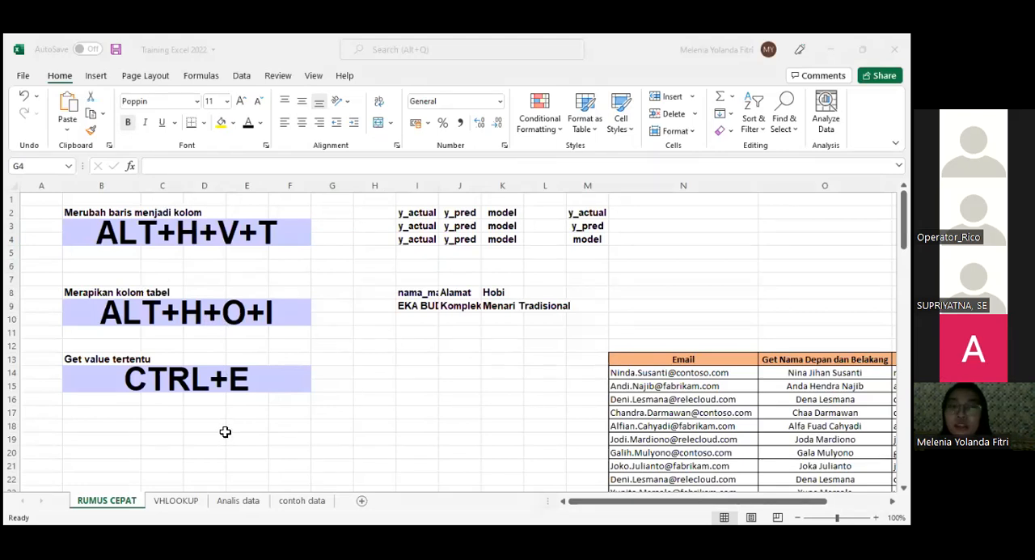
{"action": "left_click", "coordinate": [199, 422]}
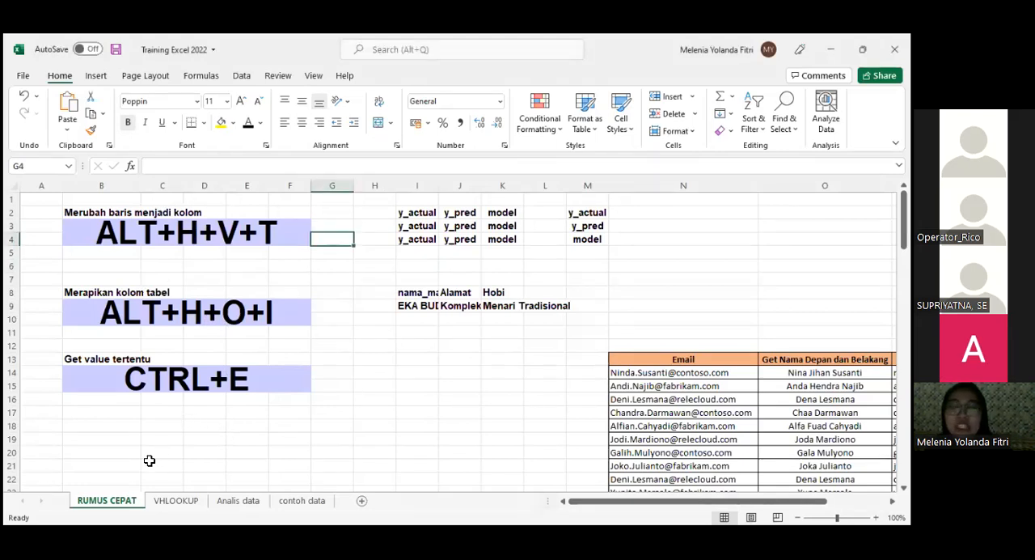
{"action": "left_click", "coordinate": [96, 77]}
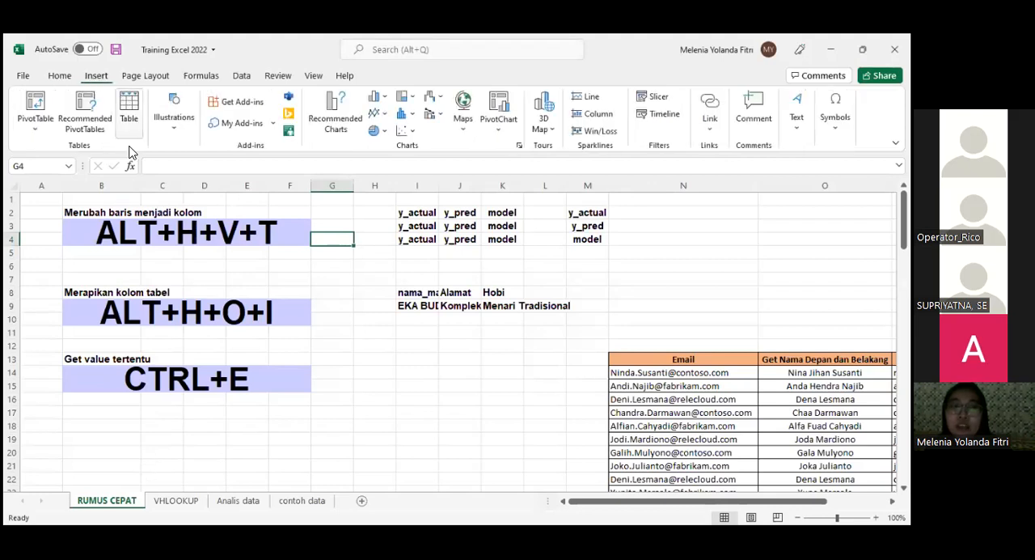
{"action": "left_click", "coordinate": [64, 75]}
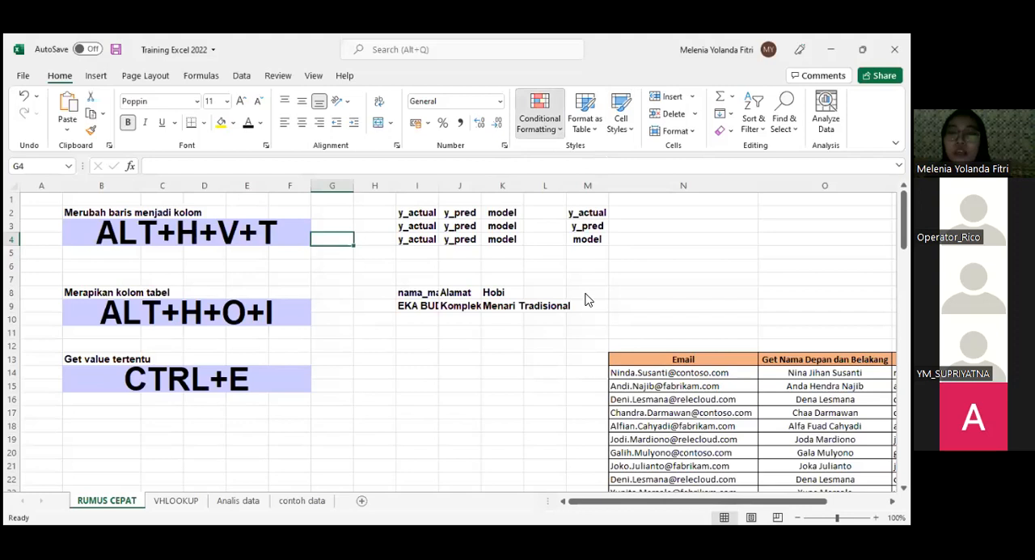
{"action": "left_click", "coordinate": [588, 129]}
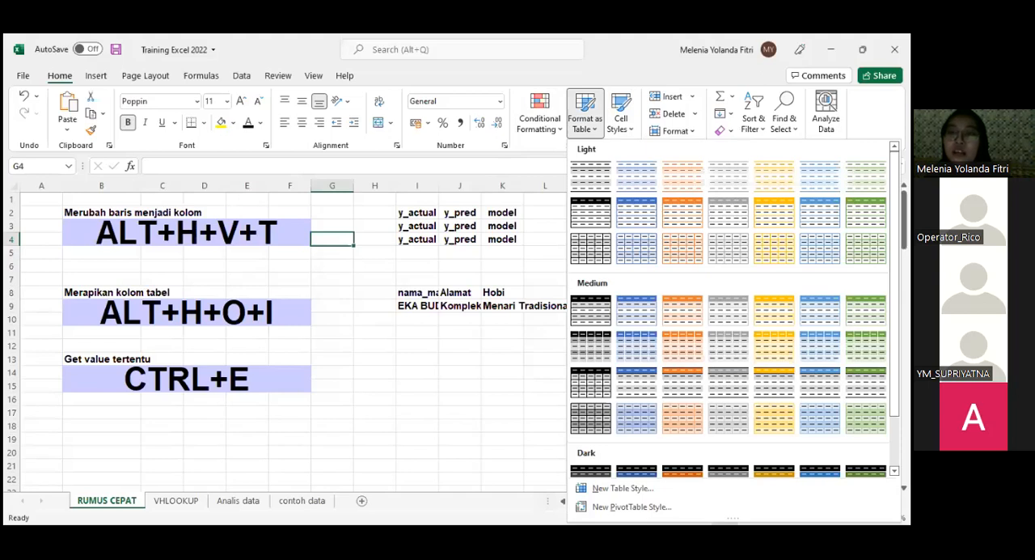
- Open Analyze Data for the product price table on the contoh data sheet and review the suggested insights
{"action": "left_click", "coordinate": [825, 113]}
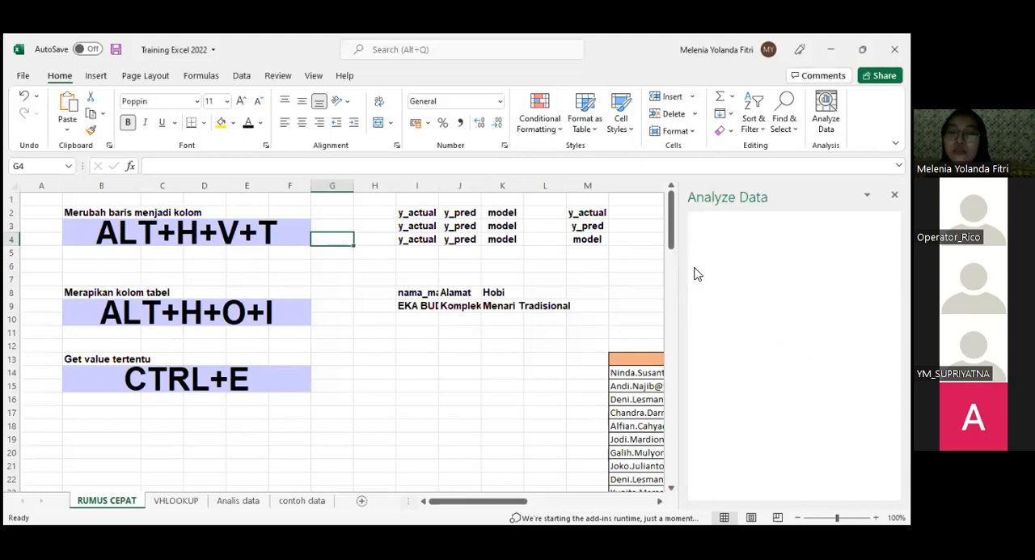
{"action": "left_click", "coordinate": [296, 498]}
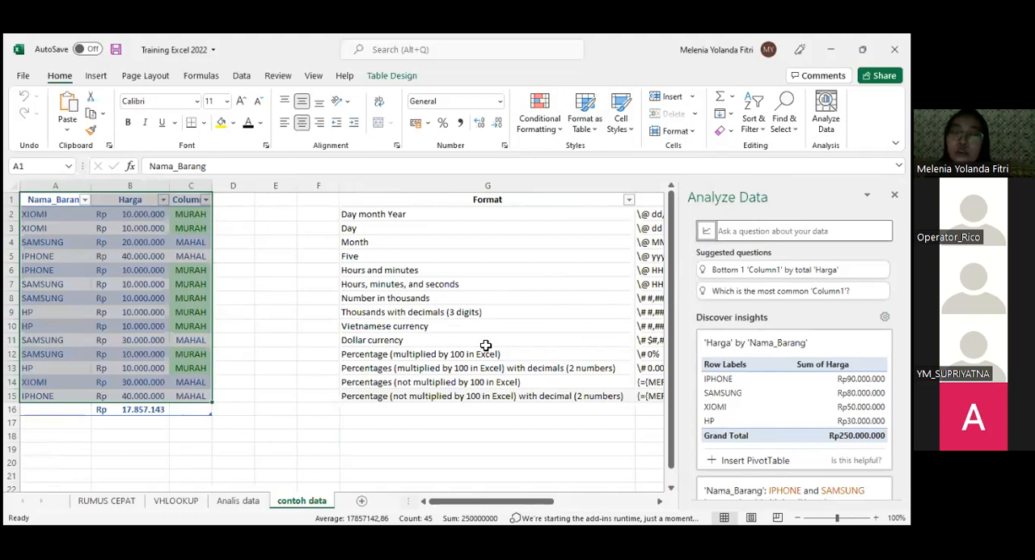
{"action": "scroll", "coordinate": [795, 348], "scroll_direction": "down", "scroll_amount": 1}
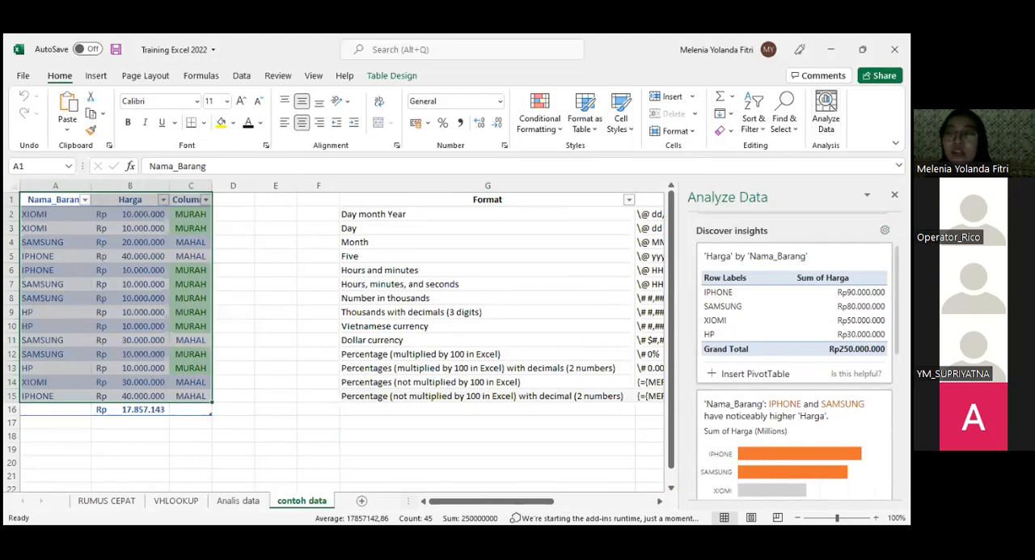
{"action": "scroll", "coordinate": [794, 354], "scroll_direction": "down", "scroll_amount": 2}
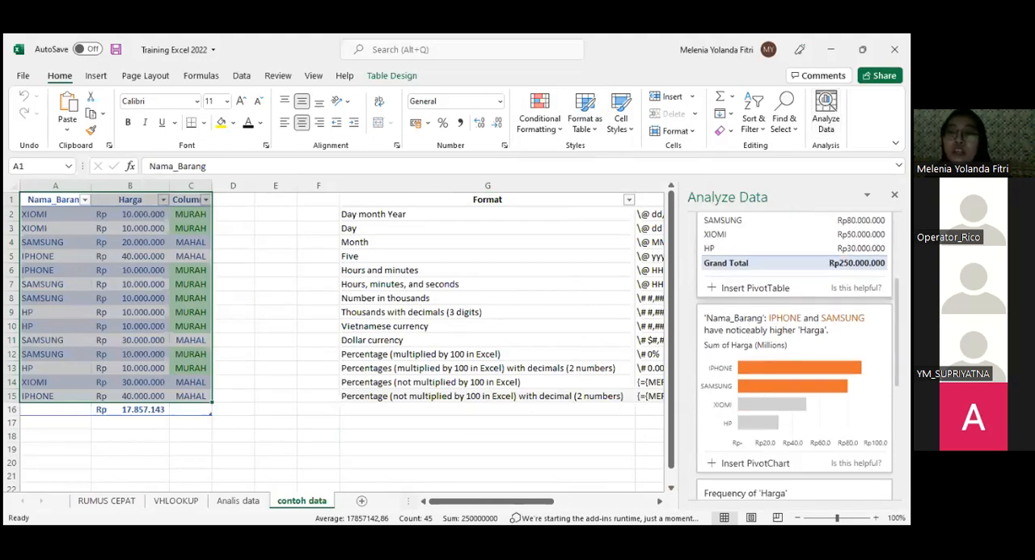
{"action": "scroll", "coordinate": [760, 263], "scroll_direction": "up", "scroll_amount": 1}
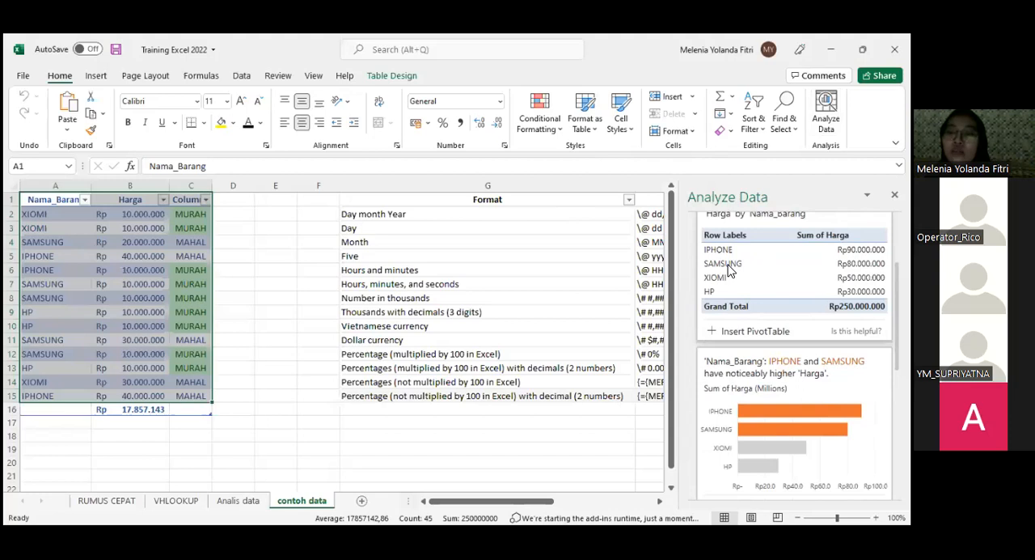
{"action": "scroll", "coordinate": [760, 274], "scroll_direction": "down", "scroll_amount": 1}
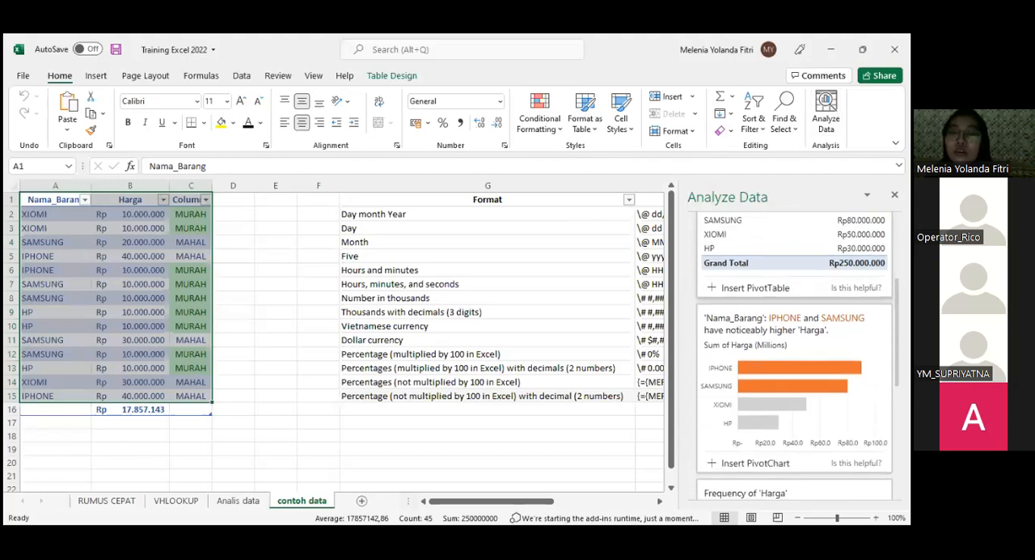
{"action": "scroll", "coordinate": [794, 356], "scroll_direction": "down", "scroll_amount": 2}
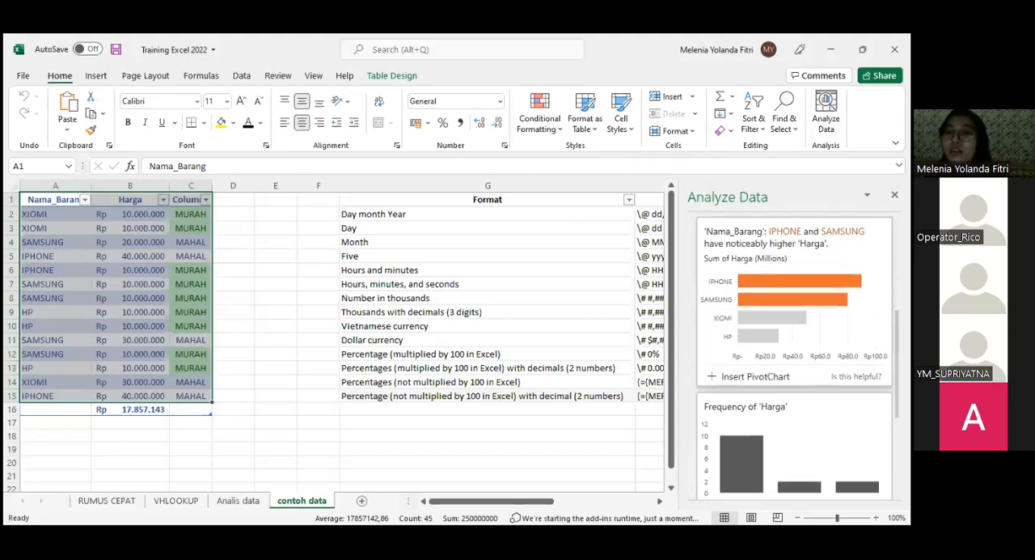
{"action": "scroll", "coordinate": [794, 356], "scroll_direction": "down", "scroll_amount": 1}
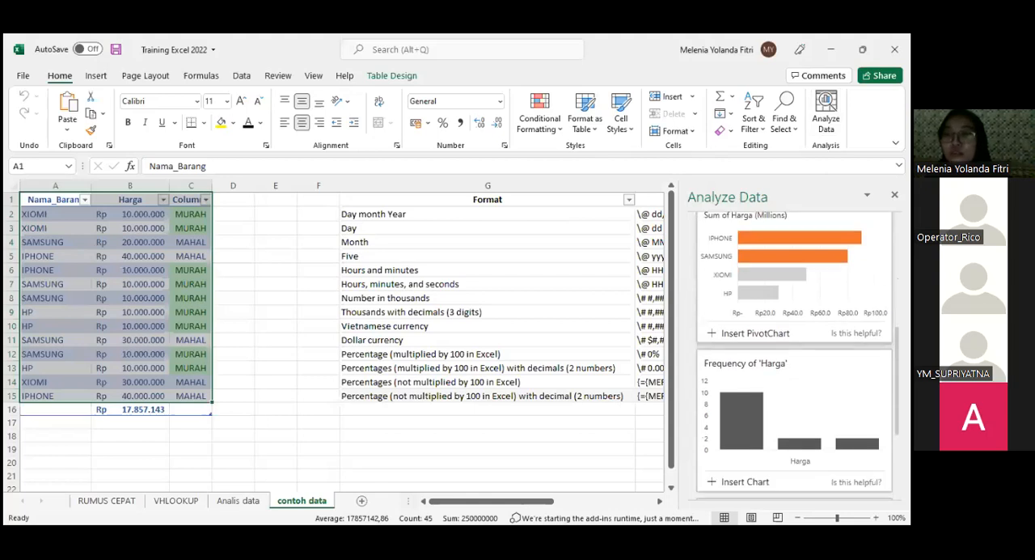
{"action": "scroll", "coordinate": [794, 356], "scroll_direction": "up", "scroll_amount": 5}
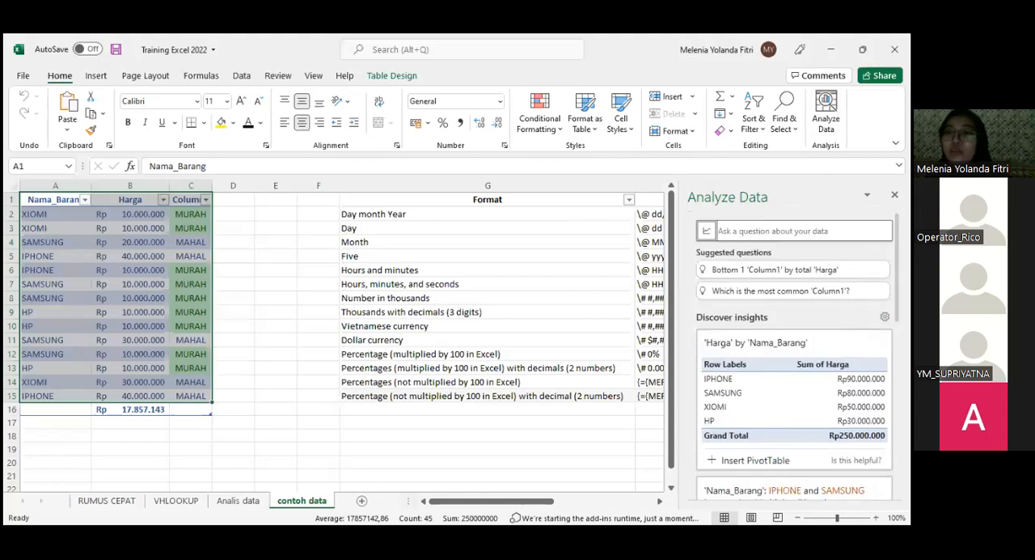
- Get the answer to the suggested question Total 'Harga' of 'MURAH' and insert it as a PivotTable
{"action": "left_click", "coordinate": [773, 233]}
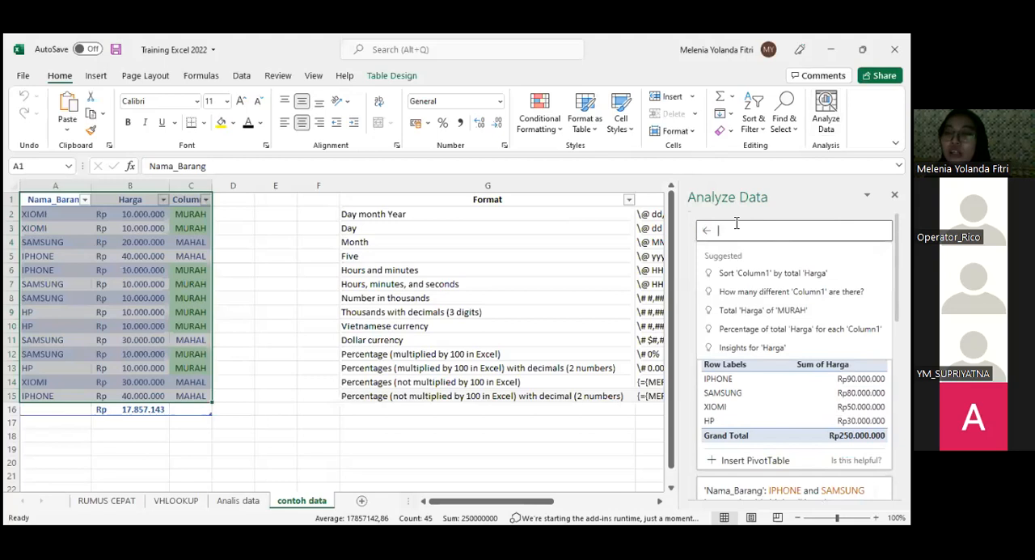
{"action": "scroll", "coordinate": [769, 291], "scroll_direction": "down", "scroll_amount": 1}
{"action": "scroll", "coordinate": [769, 291], "scroll_direction": "up", "scroll_amount": 1}
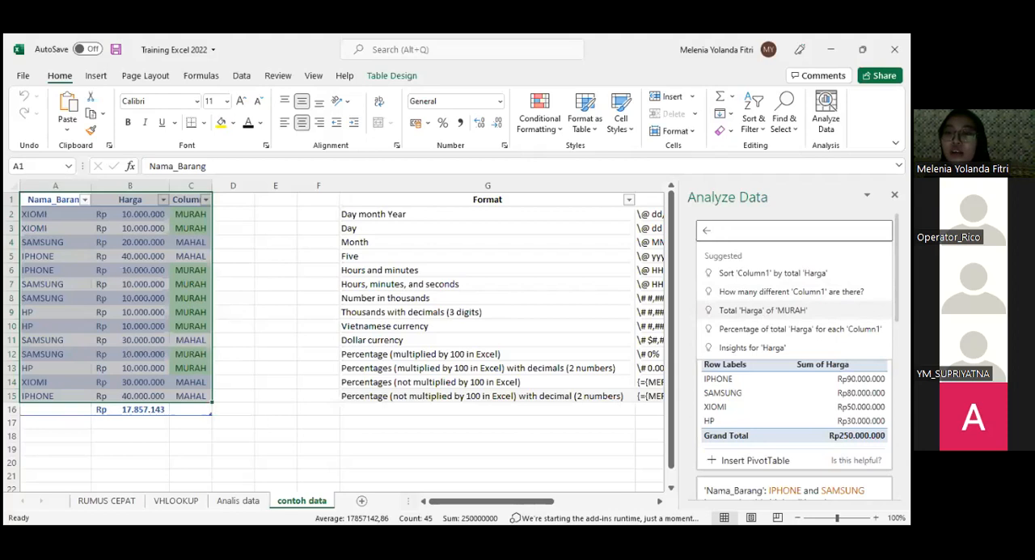
{"action": "left_click", "coordinate": [763, 310]}
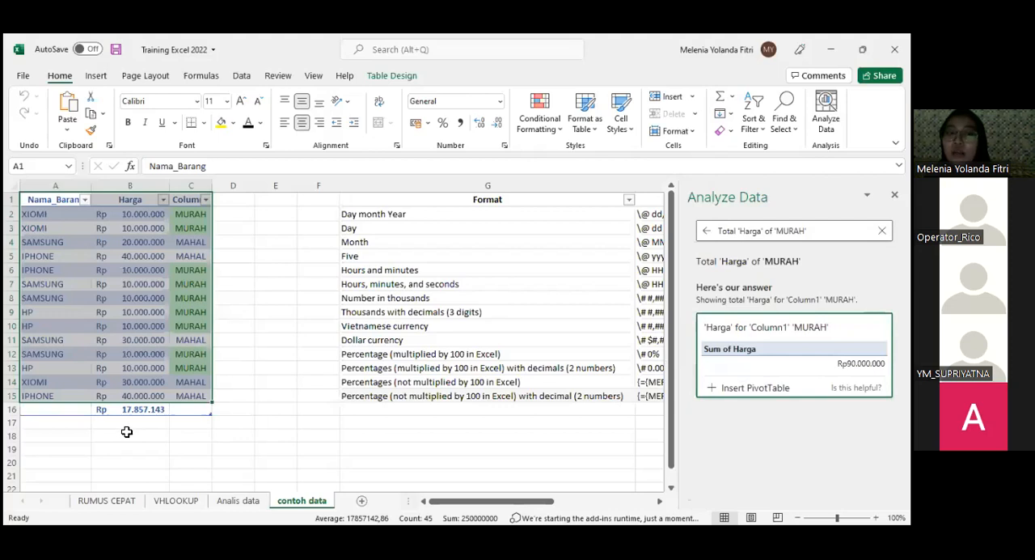
{"action": "left_click", "coordinate": [743, 391]}
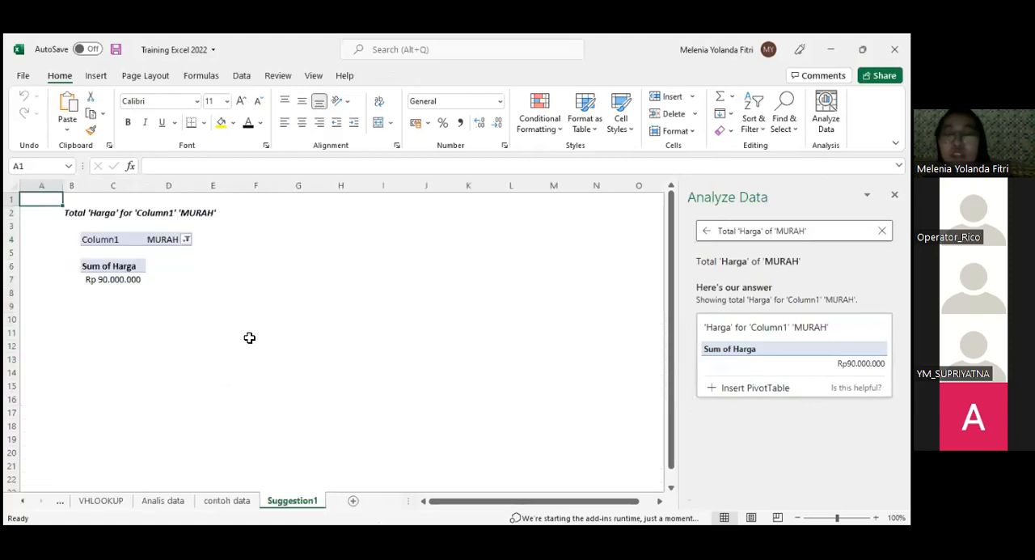
- Examine the inserted Sum of Harga PivotTable and the PivotTable Analyze tools available for it
{"action": "left_click", "coordinate": [126, 290]}
{"action": "left_click_drag", "start_coordinate": [134, 268], "coordinate": [138, 288]}
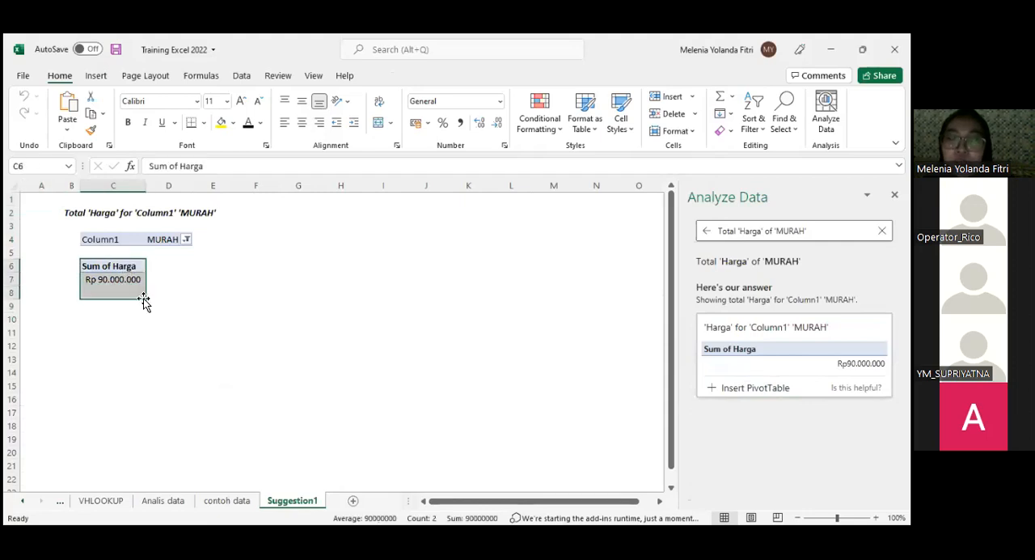
{"action": "left_click", "coordinate": [268, 332]}
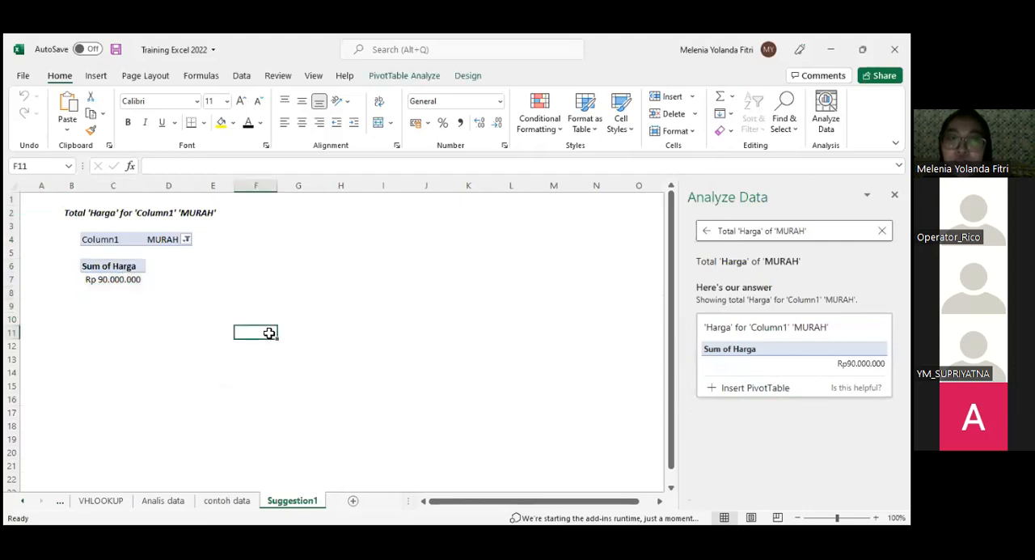
{"action": "left_click", "coordinate": [95, 77]}
{"action": "left_click", "coordinate": [139, 76]}
{"action": "left_click", "coordinate": [97, 76]}
{"action": "left_click", "coordinate": [139, 76]}
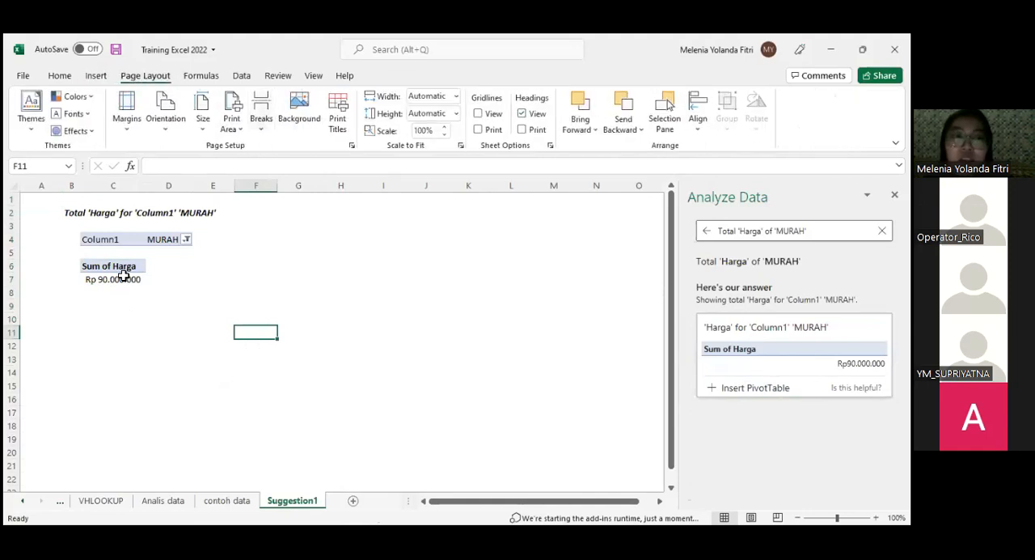
{"action": "left_click_drag", "start_coordinate": [123, 280], "coordinate": [127, 265]}
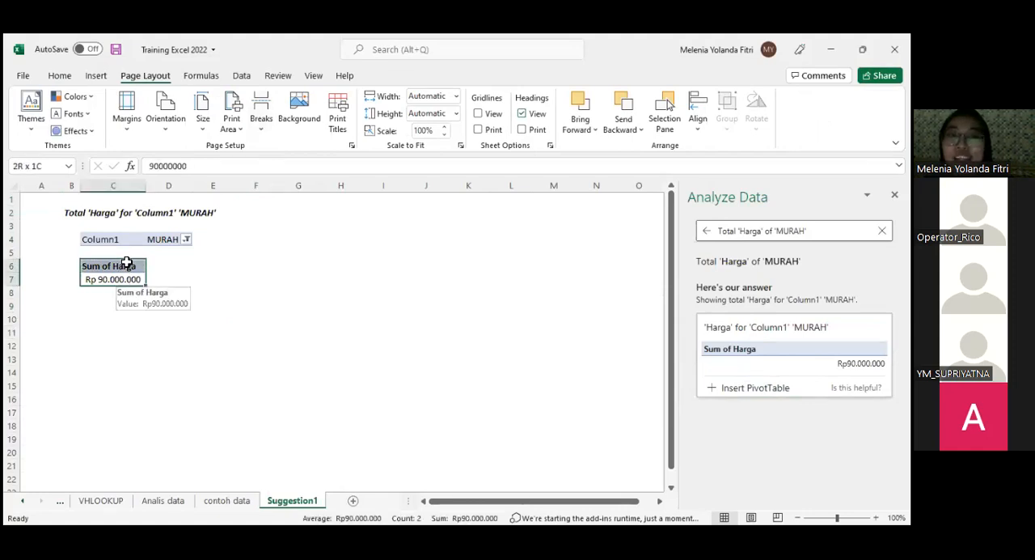
{"action": "left_click", "coordinate": [284, 276]}
{"action": "left_click", "coordinate": [264, 324]}
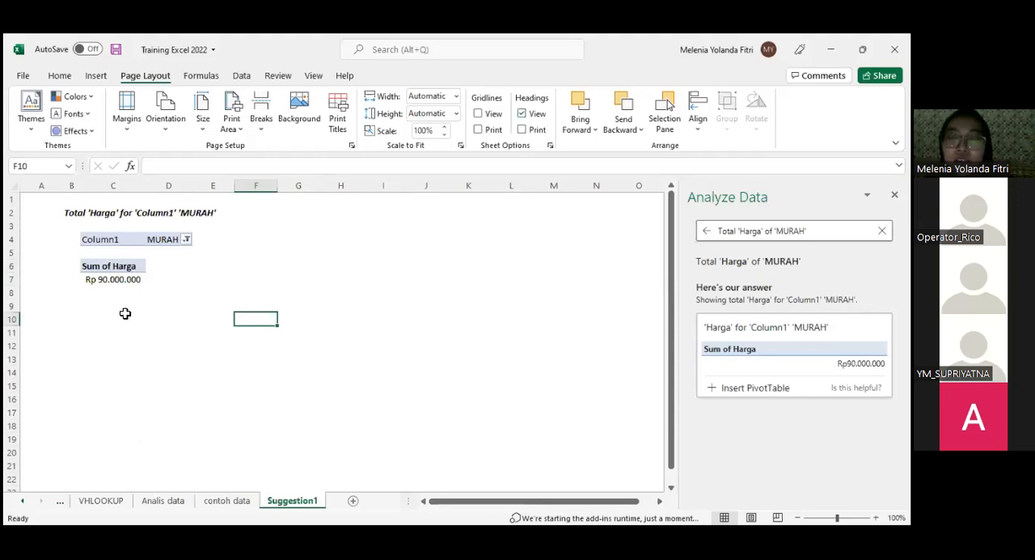
{"action": "left_click_drag", "start_coordinate": [103, 268], "coordinate": [108, 279]}
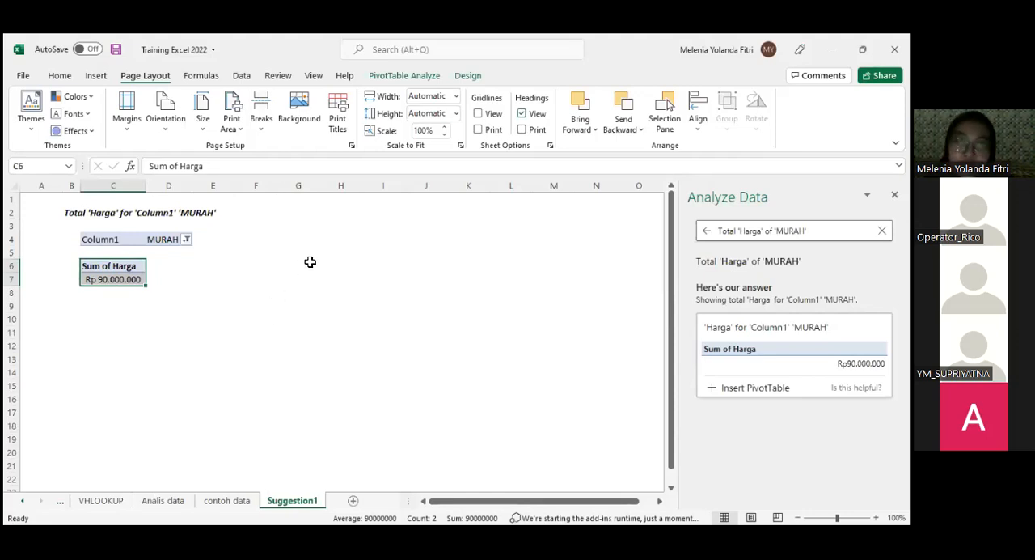
{"action": "left_click", "coordinate": [275, 290]}
{"action": "left_click", "coordinate": [130, 267]}
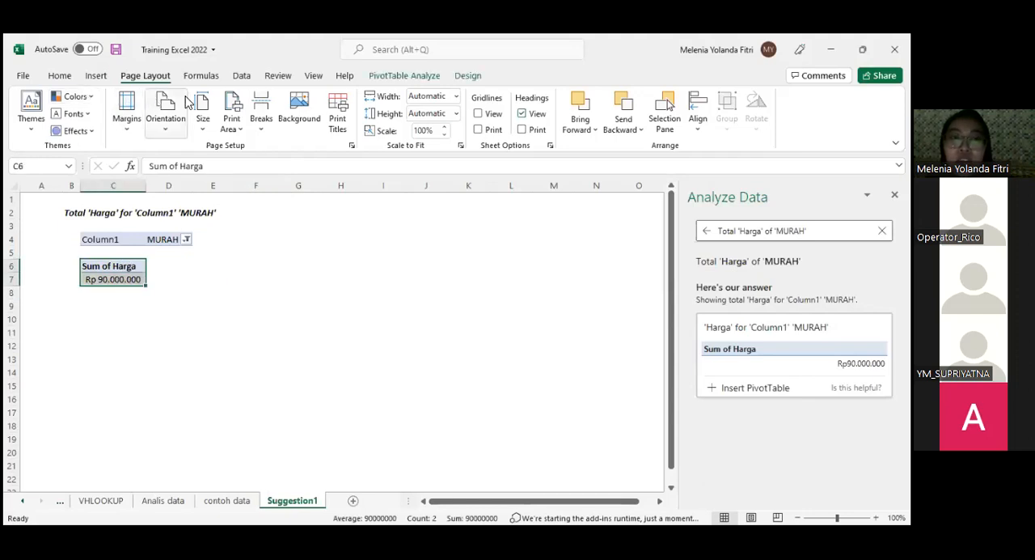
{"action": "left_click", "coordinate": [392, 77]}
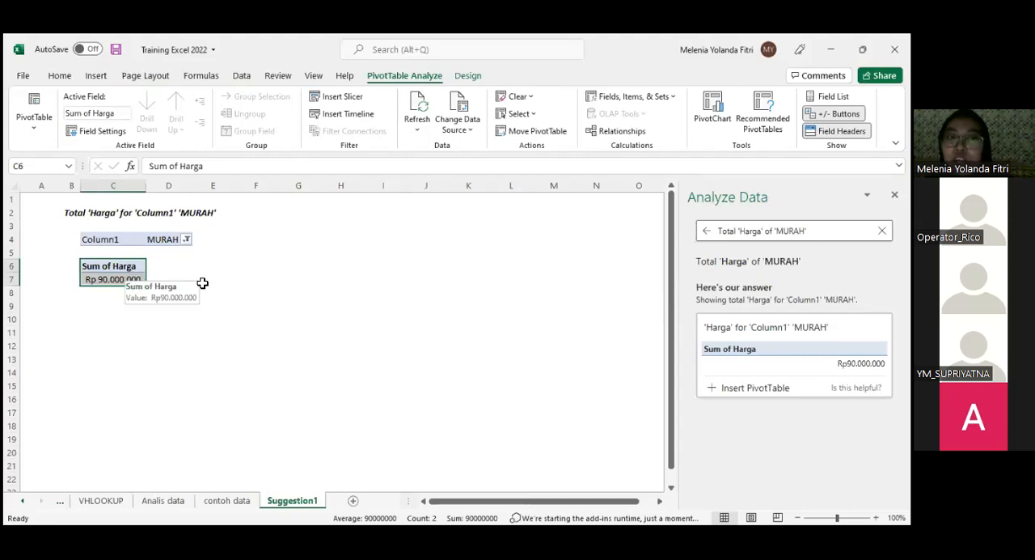
- Insert a PivotTable based on Table2 from the contoh data sheet, placed on a new worksheet
{"action": "left_click", "coordinate": [226, 500]}
{"action": "left_click", "coordinate": [154, 273]}
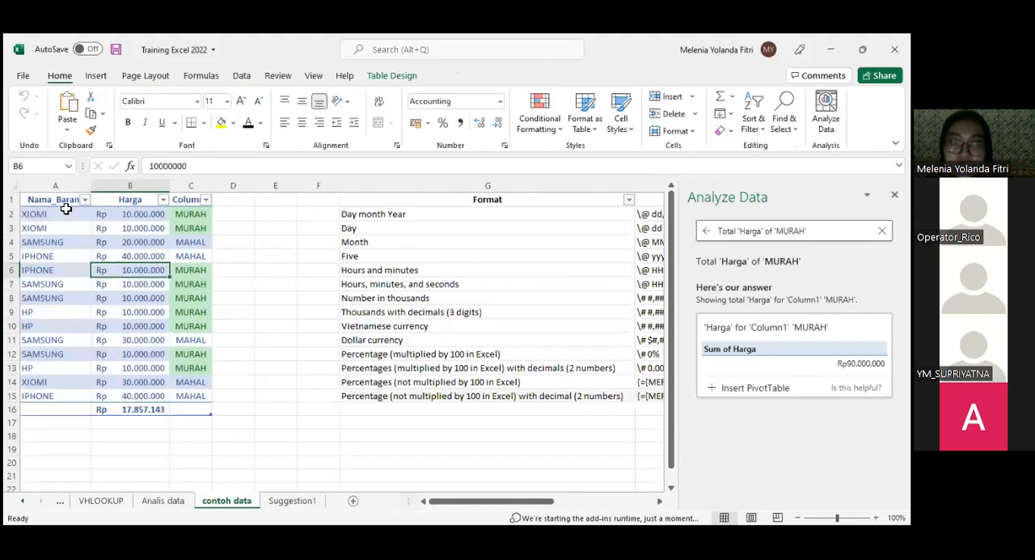
{"action": "left_click", "coordinate": [65, 202]}
{"action": "left_click_drag", "start_coordinate": [101, 325], "coordinate": [187, 400]}
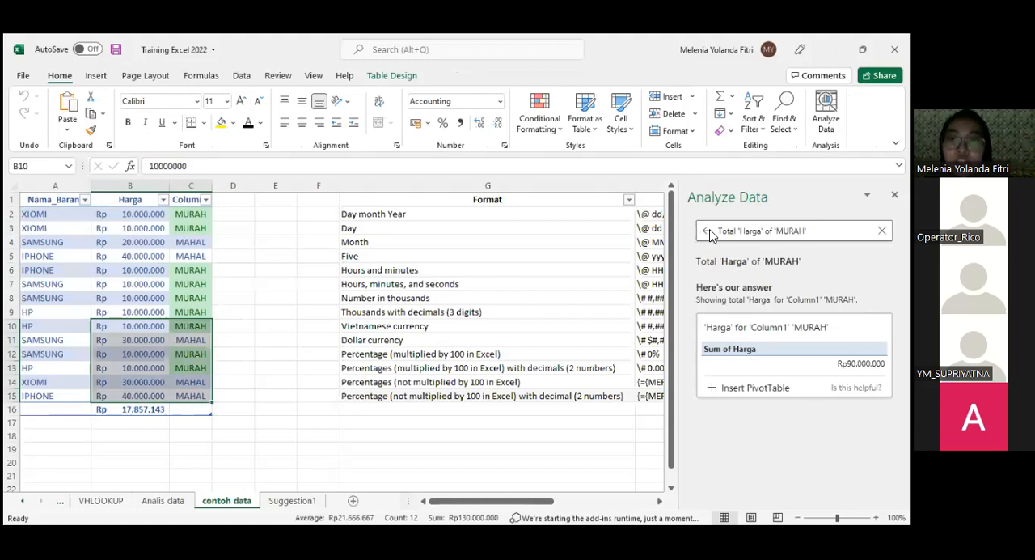
{"action": "left_click_drag", "start_coordinate": [58, 200], "coordinate": [185, 410]}
{"action": "left_click", "coordinate": [146, 75]}
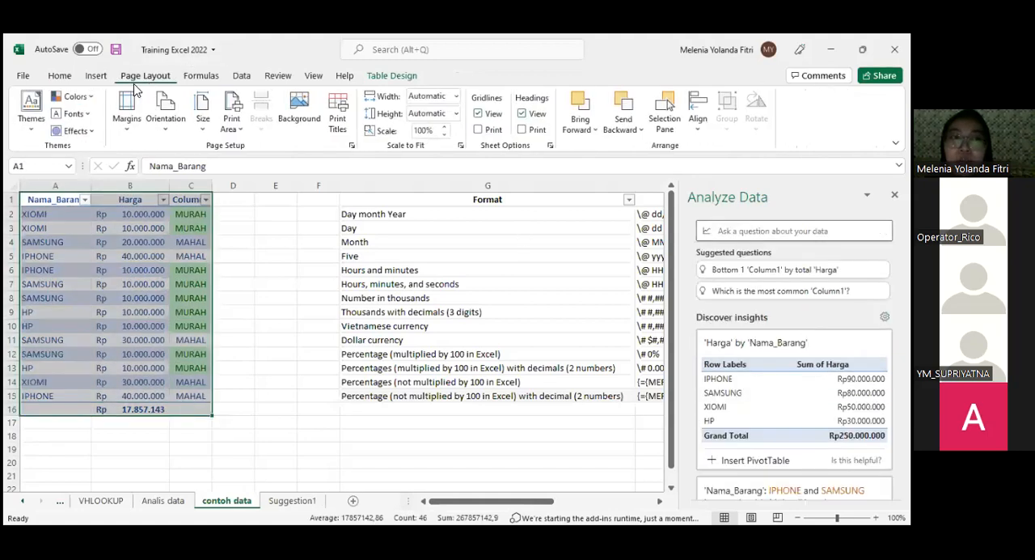
{"action": "left_click", "coordinate": [191, 78]}
{"action": "left_click", "coordinate": [99, 77]}
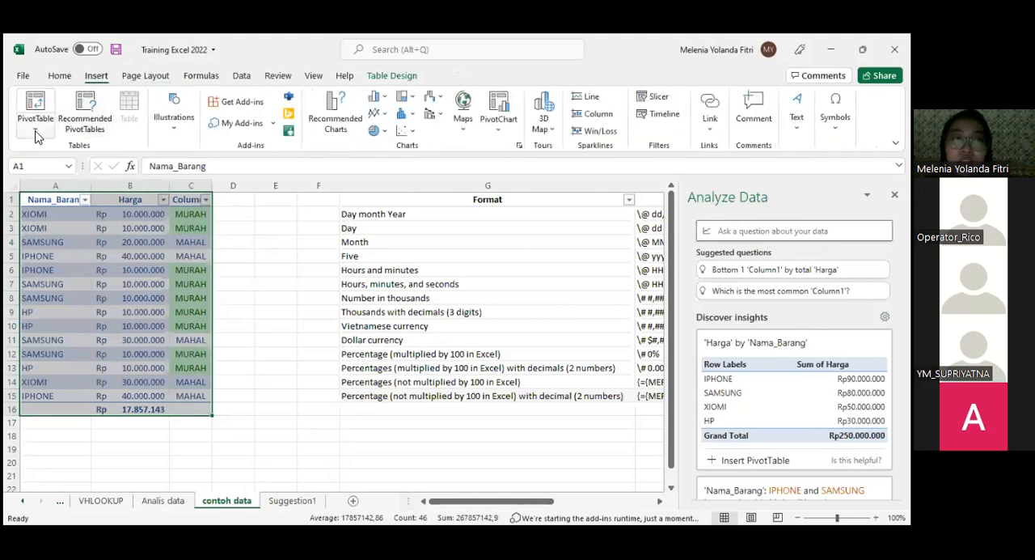
{"action": "left_click", "coordinate": [35, 130]}
{"action": "left_click", "coordinate": [74, 149]}
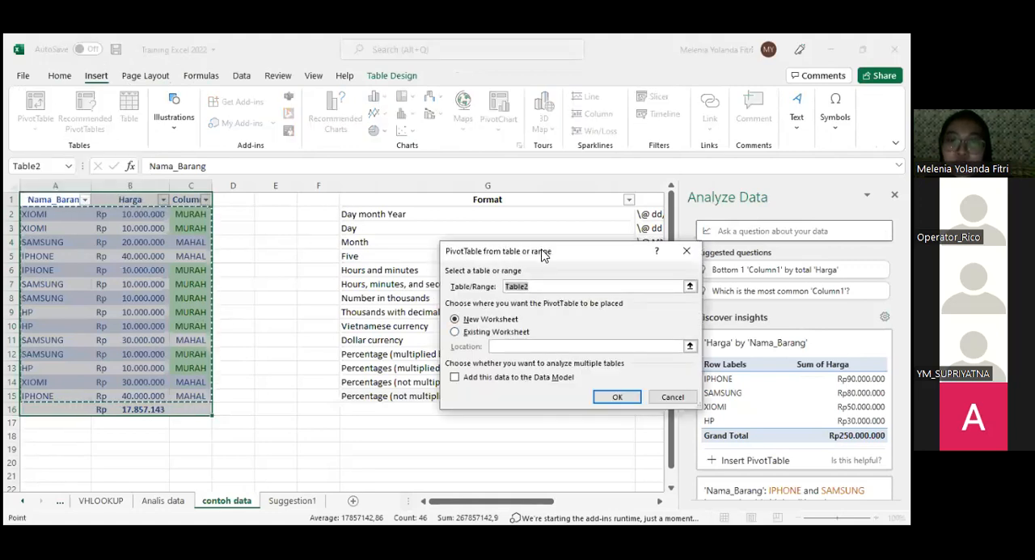
{"action": "left_click_drag", "start_coordinate": [541, 251], "coordinate": [428, 261]}
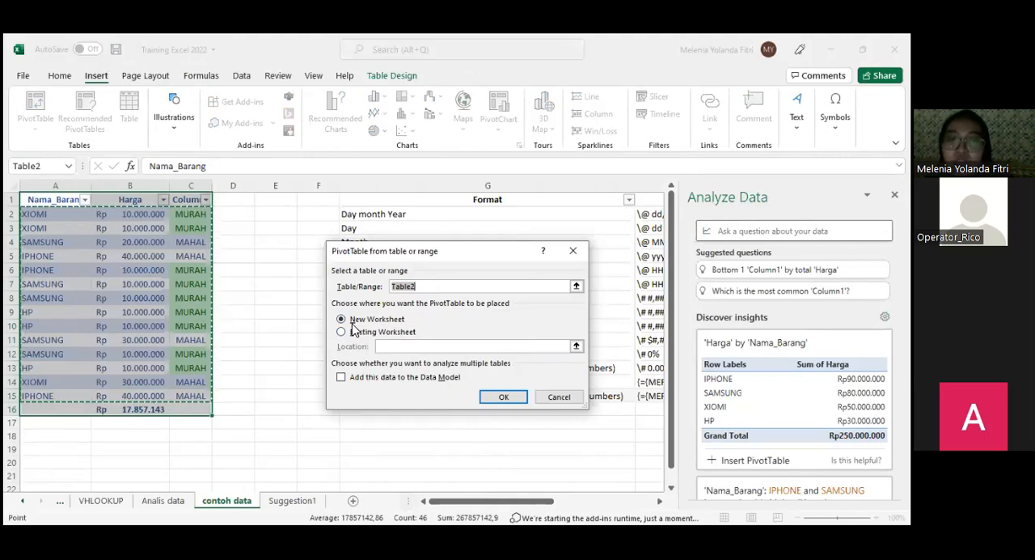
{"action": "left_click", "coordinate": [501, 398]}
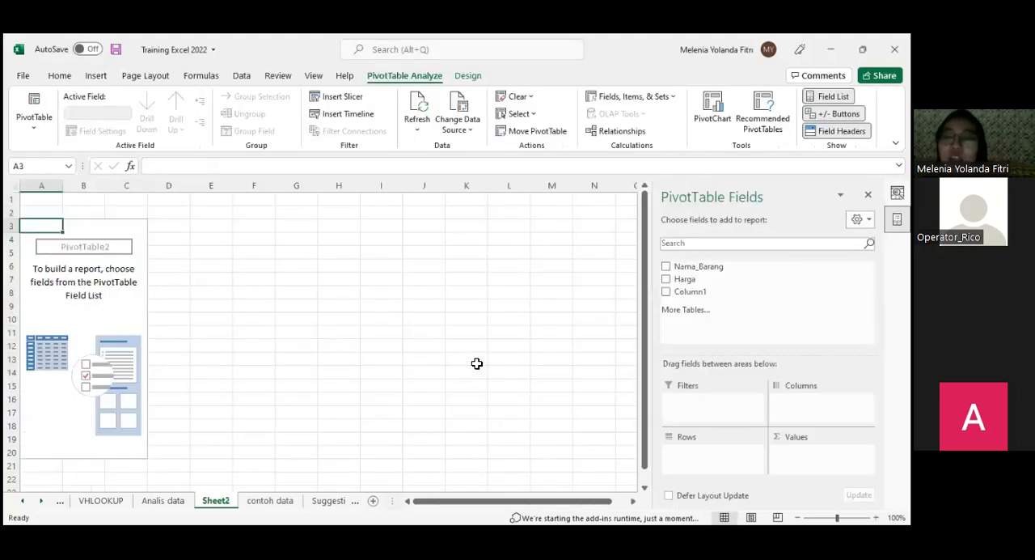
- Lay out the new PivotTable with Nama_Barang as filter, Harga as rows and Sum of Harga as values, leaving Column1 out
{"action": "left_click_drag", "start_coordinate": [746, 271], "coordinate": [726, 412]}
{"action": "left_click_drag", "start_coordinate": [711, 277], "coordinate": [707, 447]}
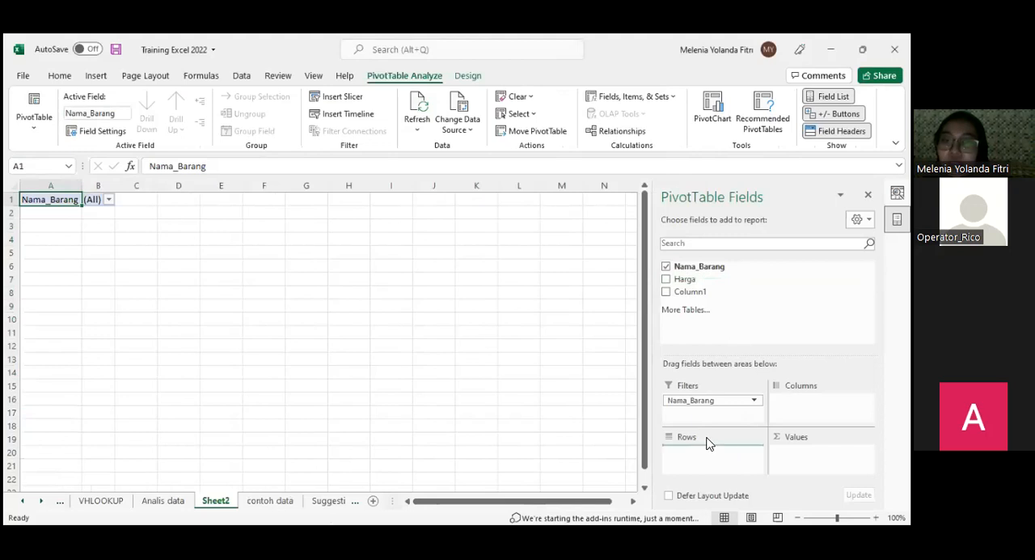
{"action": "left_click_drag", "start_coordinate": [699, 293], "coordinate": [811, 407]}
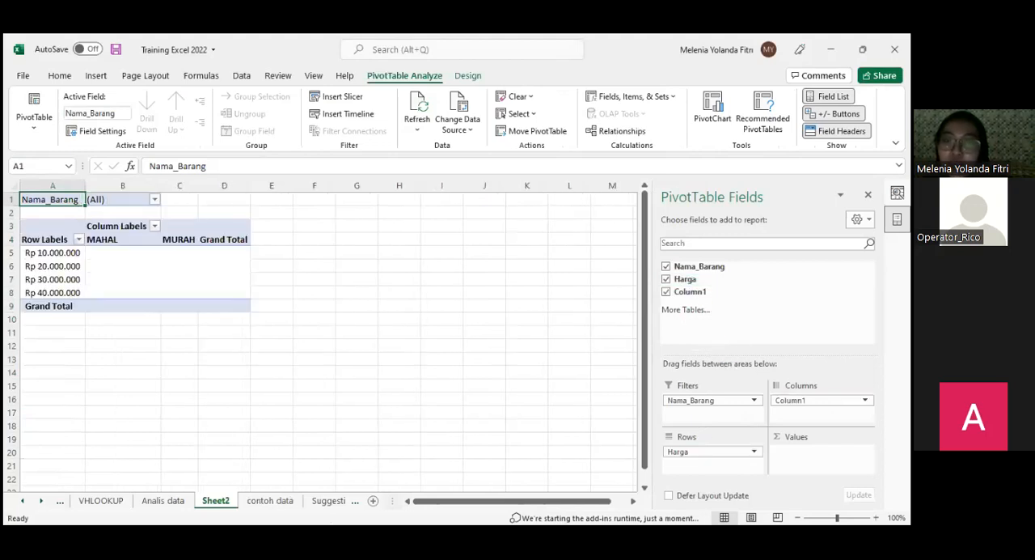
{"action": "left_click_drag", "start_coordinate": [700, 292], "coordinate": [809, 452]}
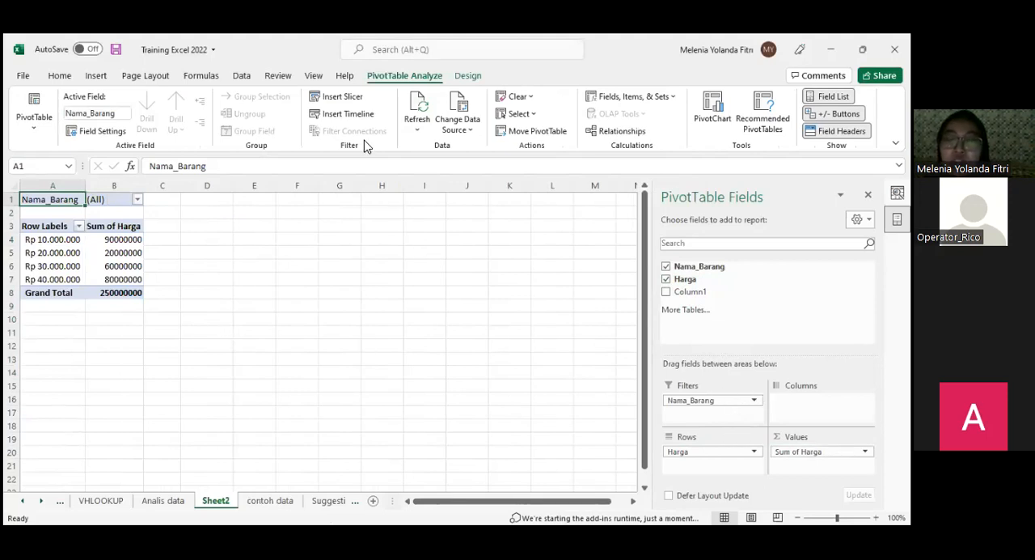
- Insert a slicer for the Nama_Barang field of the PivotTable
{"action": "left_click", "coordinate": [342, 97]}
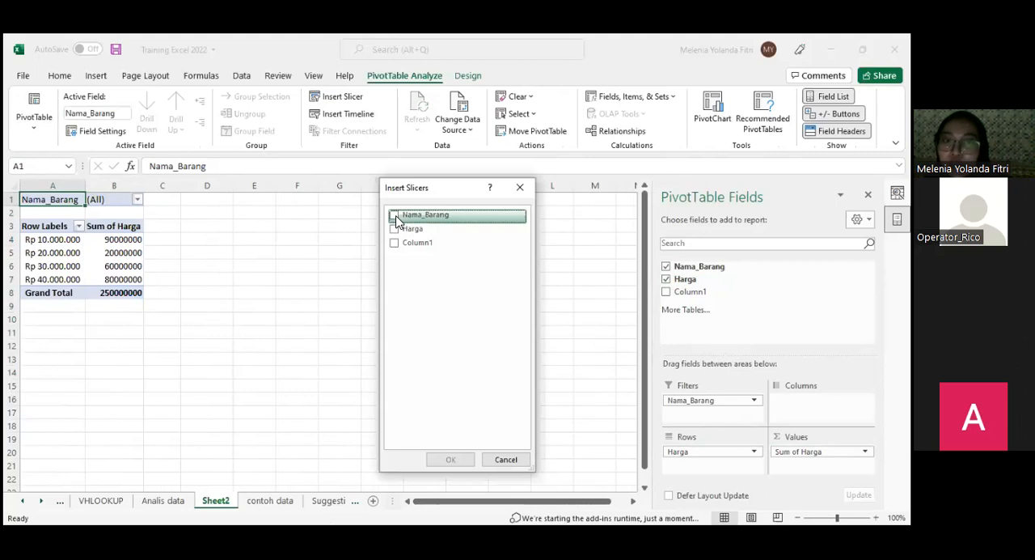
{"action": "left_click", "coordinate": [395, 216]}
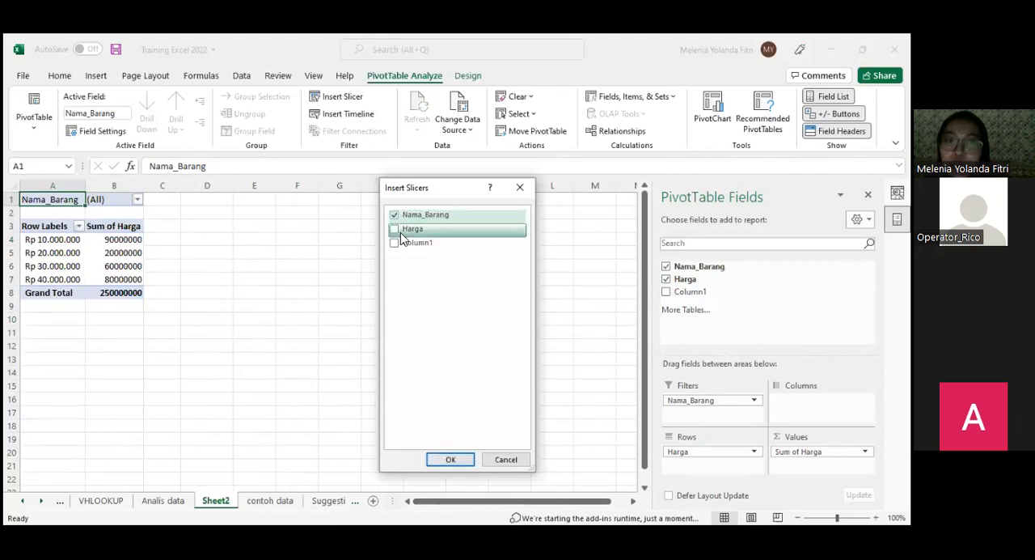
{"action": "left_click", "coordinate": [448, 458]}
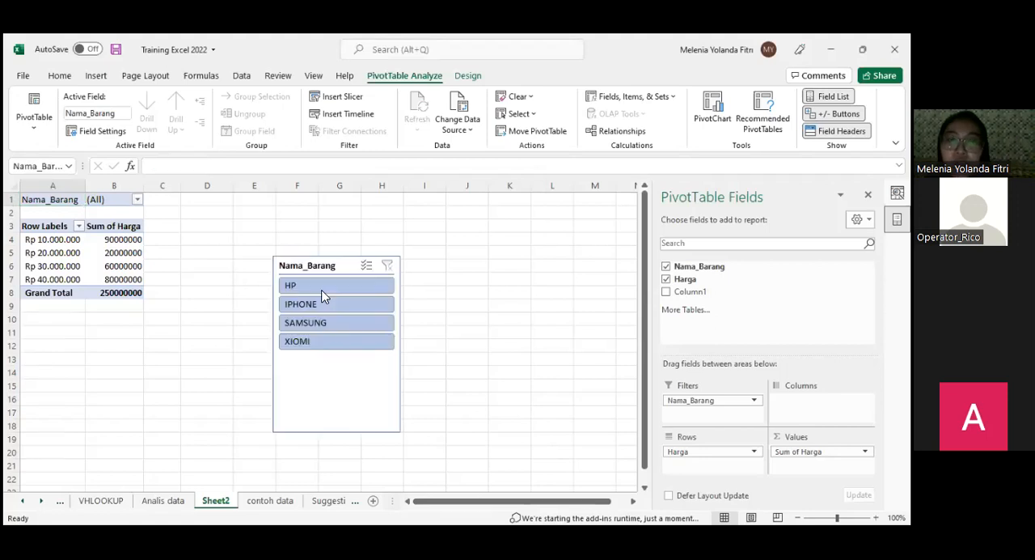
- Filter the PivotTable with the Nama_Barang slicer by HP, IPHONE, SAMSUNG and XIOMI in turn, ending on XIOMI
{"action": "left_click", "coordinate": [300, 289]}
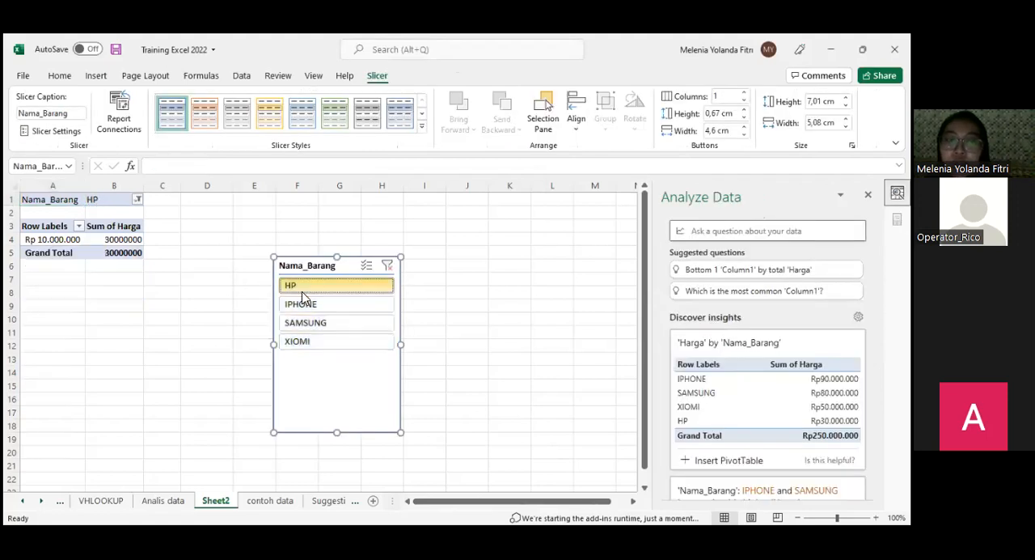
{"action": "left_click", "coordinate": [306, 307]}
{"action": "left_click", "coordinate": [317, 322]}
{"action": "left_click", "coordinate": [314, 341]}
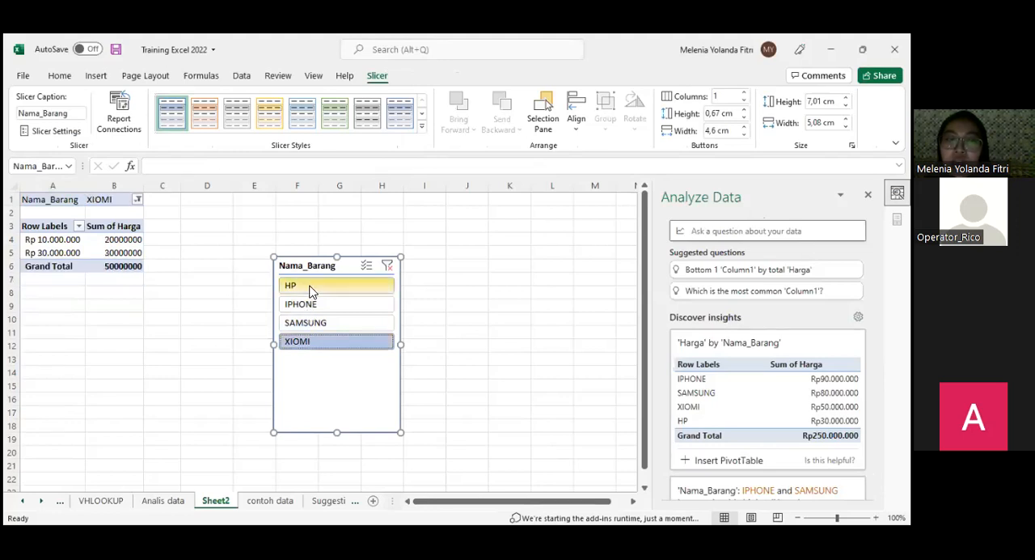
{"action": "left_click", "coordinate": [312, 292]}
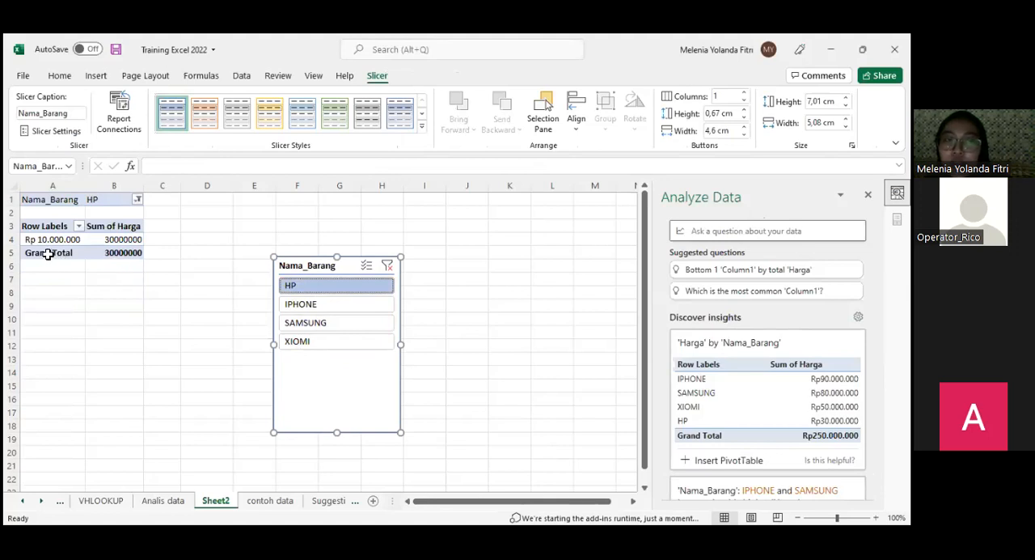
{"action": "left_click", "coordinate": [339, 328]}
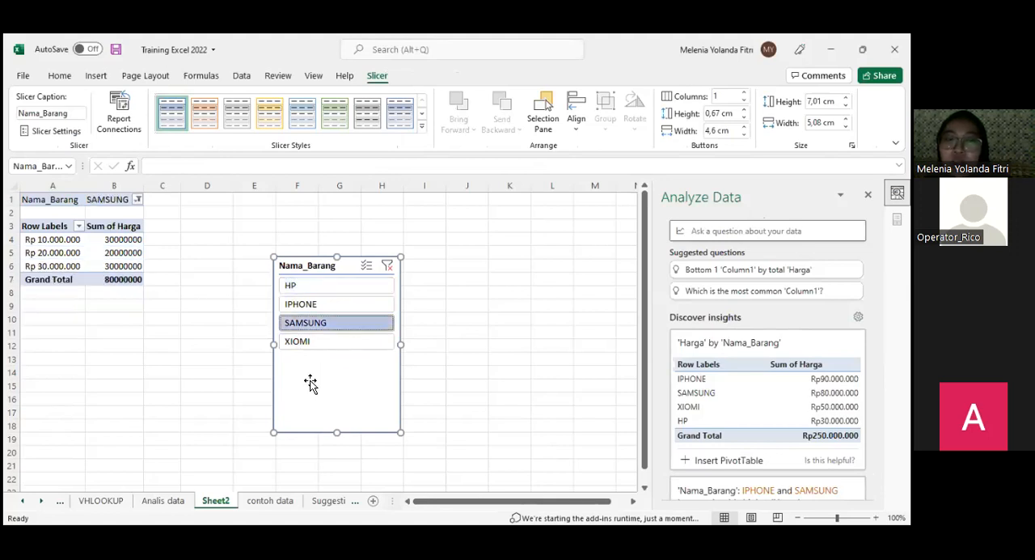
{"action": "left_click", "coordinate": [314, 283]}
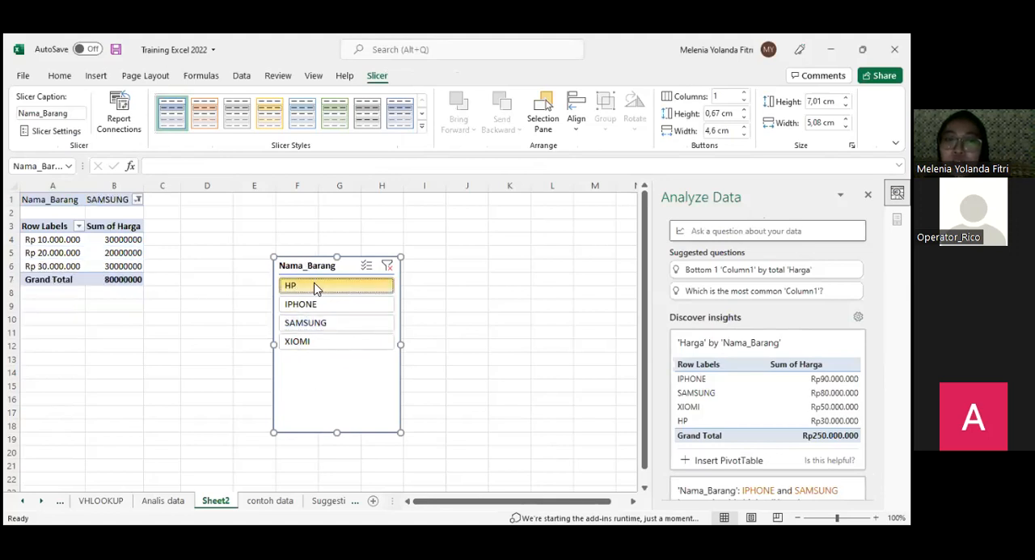
{"action": "left_click", "coordinate": [309, 326]}
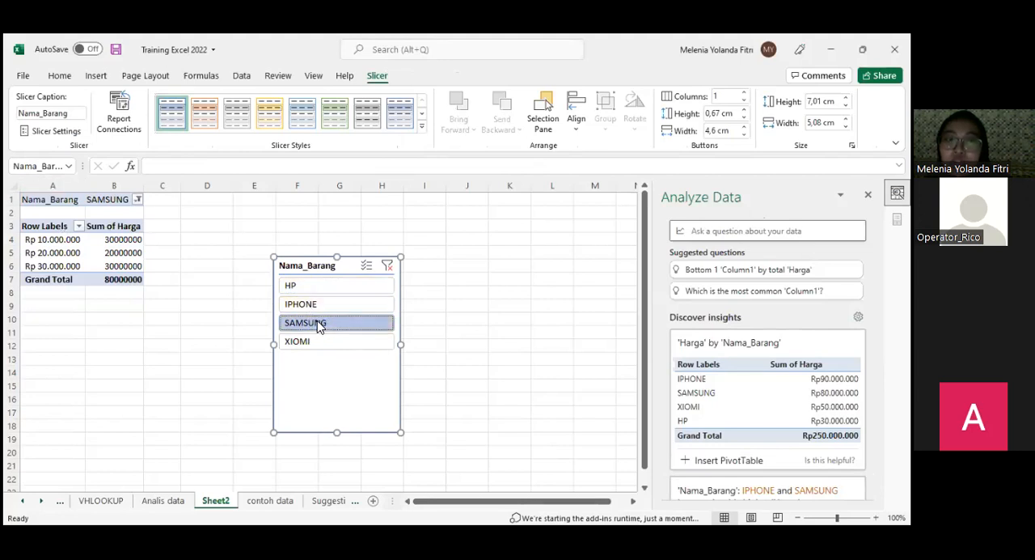
{"action": "left_click", "coordinate": [334, 343]}
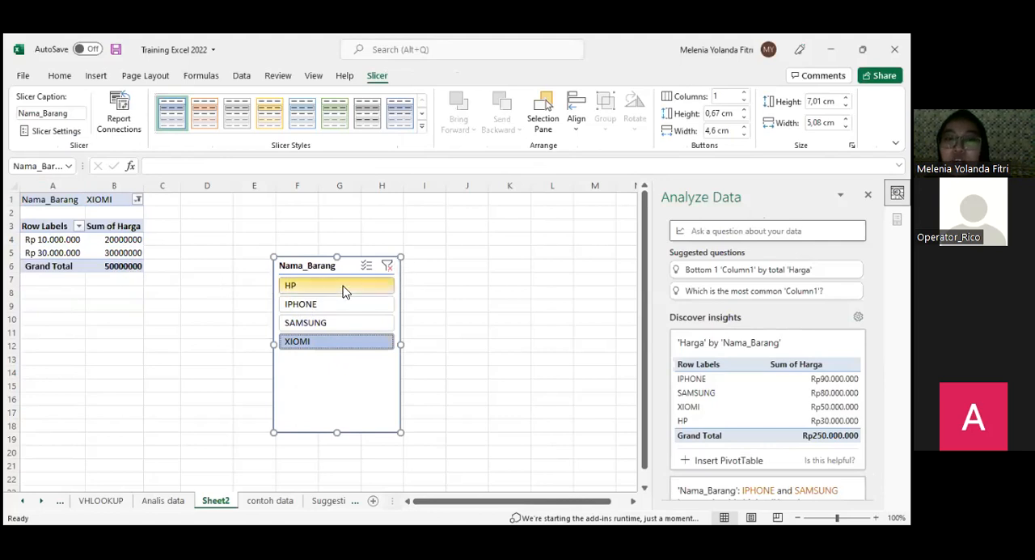
- Move the Nama_Barang slicer closer to the PivotTable, covering about columns D to G from row 2 to row 15, and deselect it
{"action": "left_click_drag", "start_coordinate": [315, 257], "coordinate": [273, 220]}
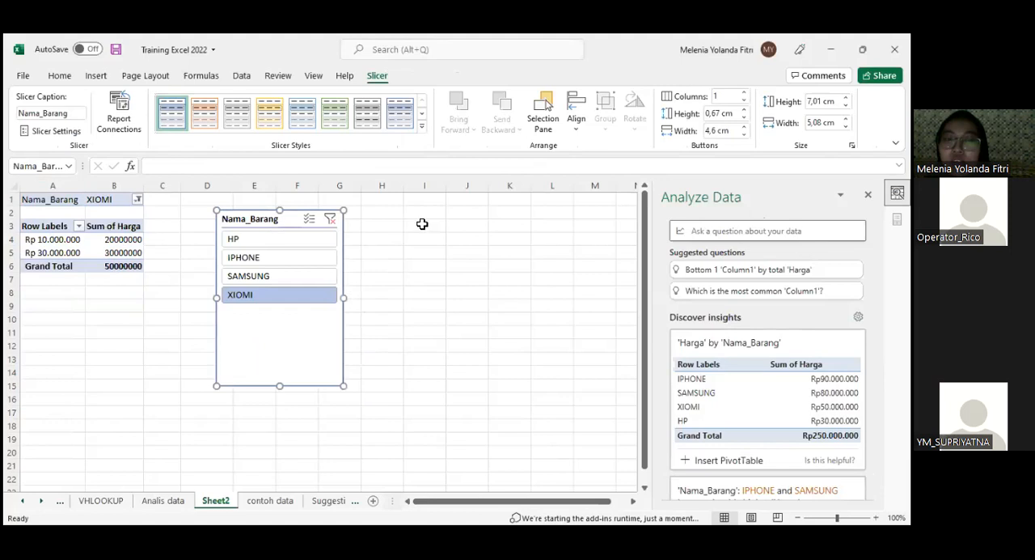
{"action": "left_click", "coordinate": [454, 264]}
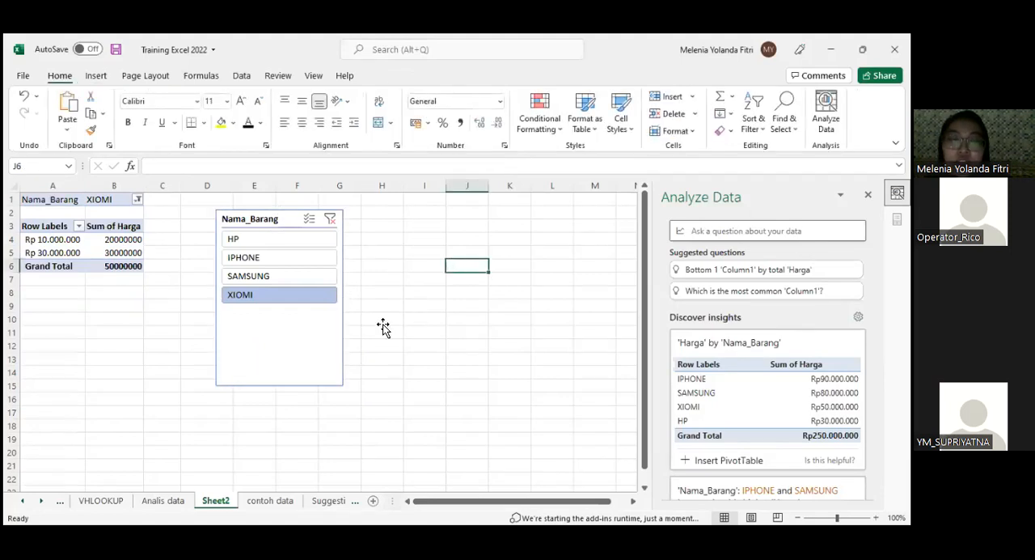
{"action": "left_click", "coordinate": [138, 369]}
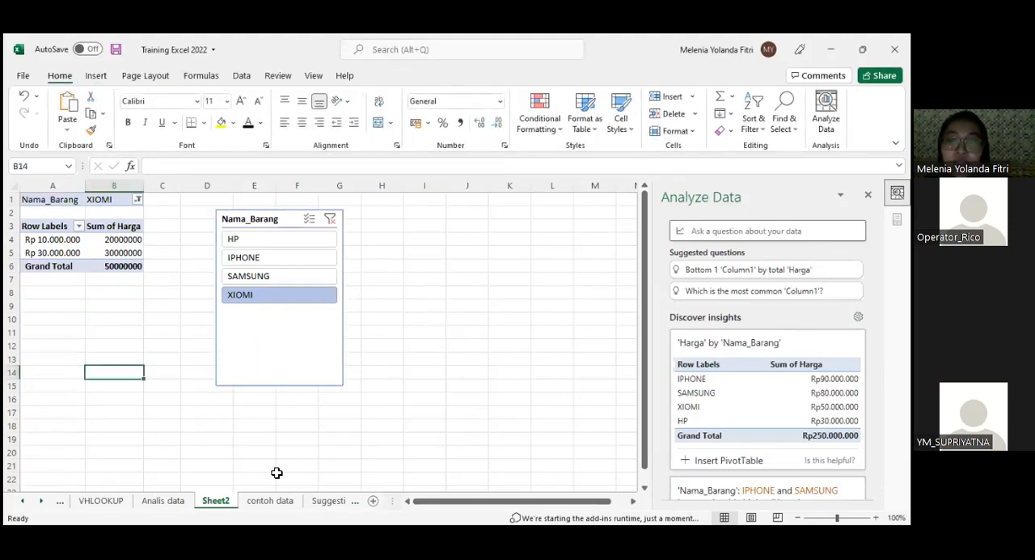
{"action": "left_click", "coordinate": [137, 307]}
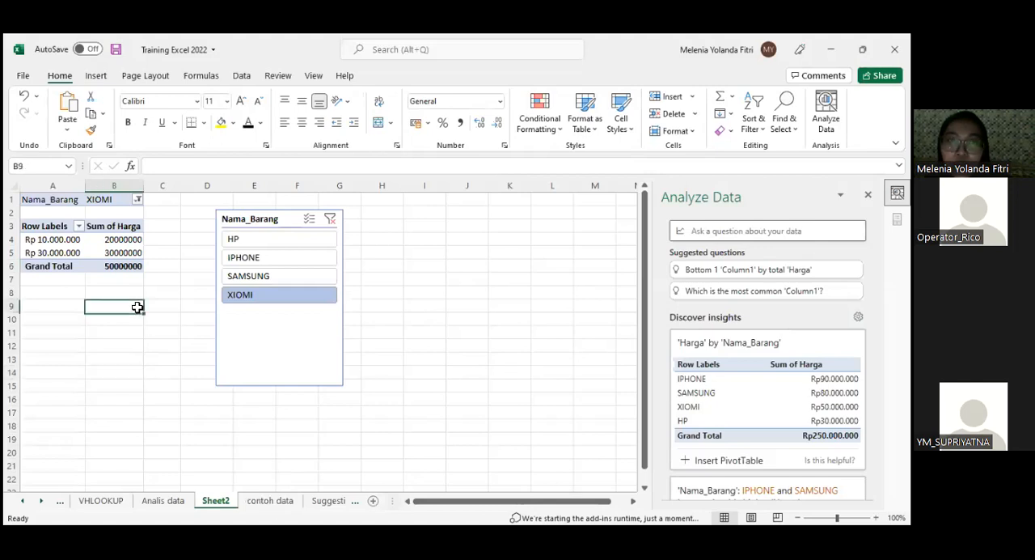
{"action": "left_click", "coordinate": [279, 499]}
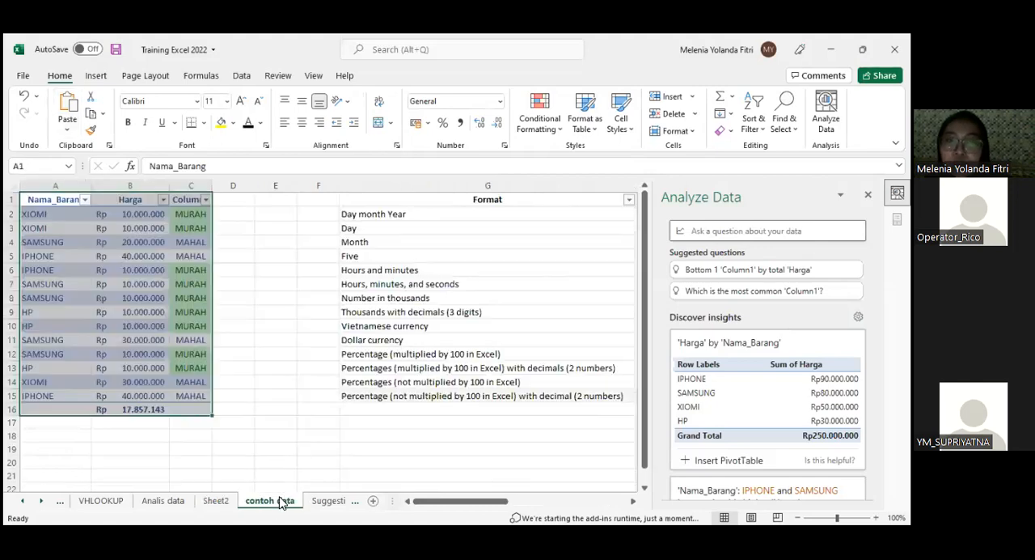
{"action": "left_click", "coordinate": [292, 501]}
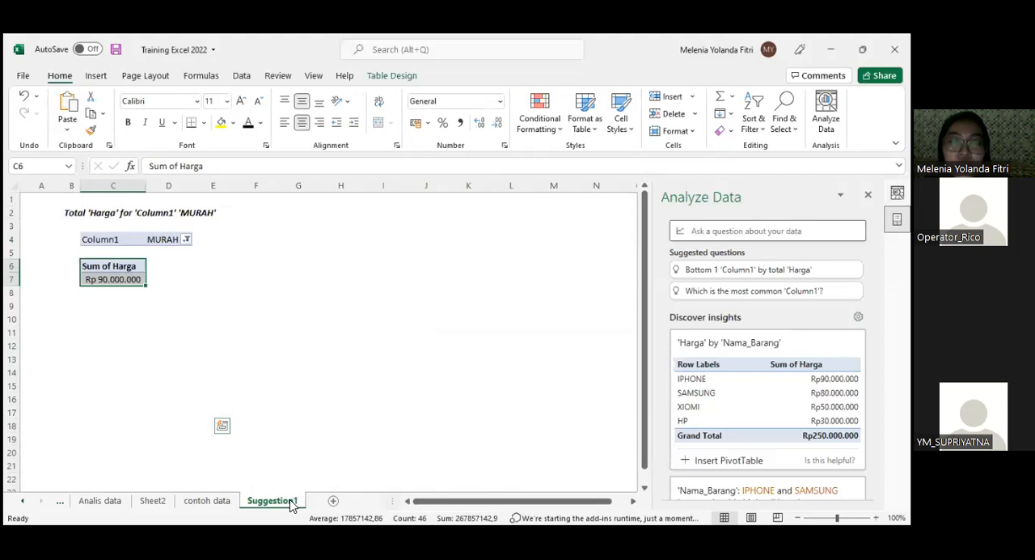
{"action": "left_click", "coordinate": [60, 502]}
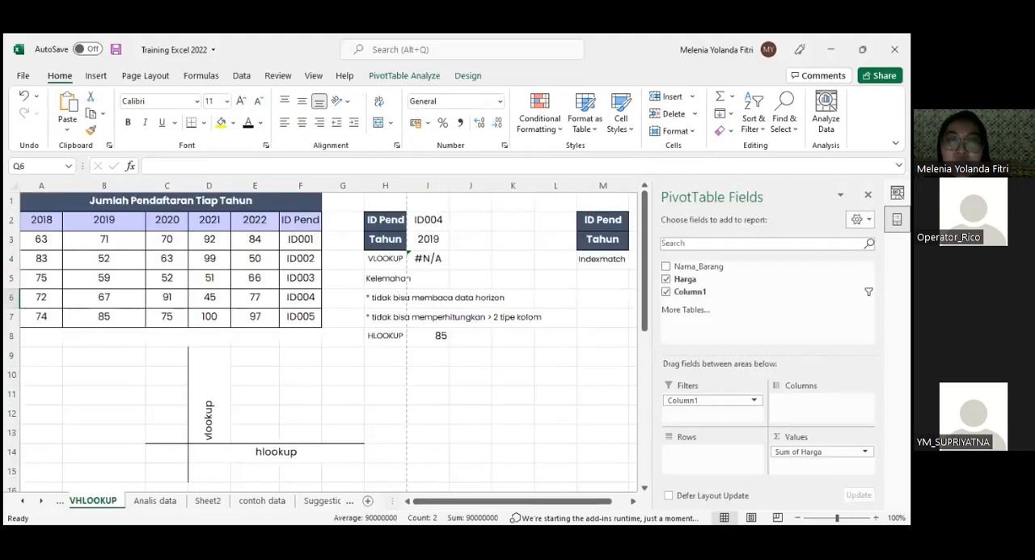
{"action": "left_click", "coordinate": [109, 79]}
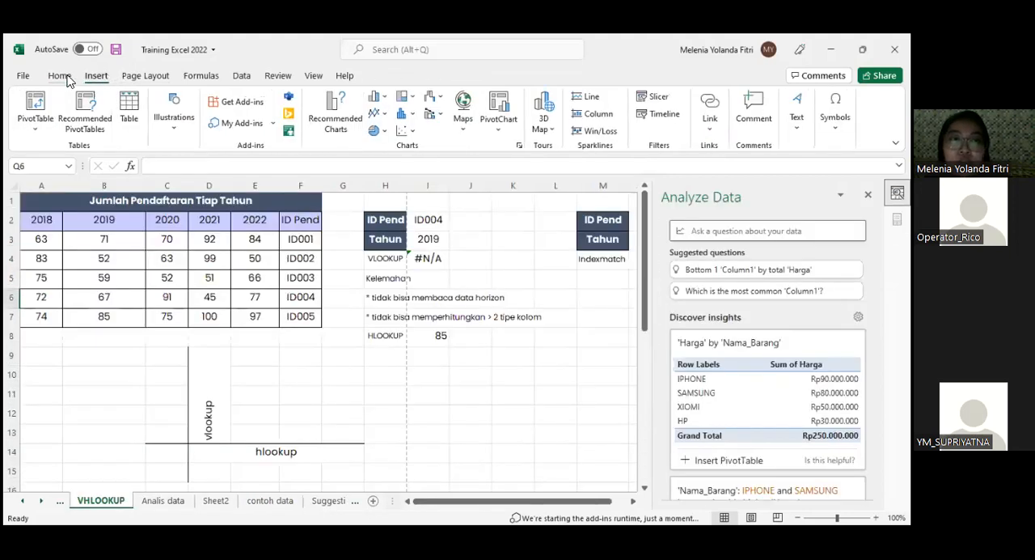
{"action": "left_click", "coordinate": [67, 78]}
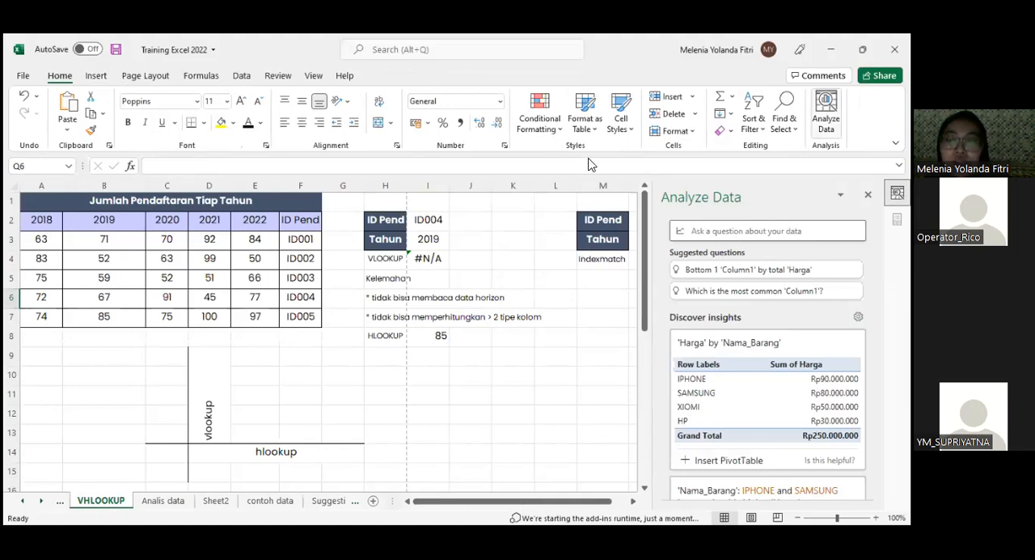
- Clear the conditional formatting rules from cells C2:C15 of the product table on the contoh data sheet
{"action": "left_click", "coordinate": [321, 499]}
{"action": "left_click", "coordinate": [225, 503]}
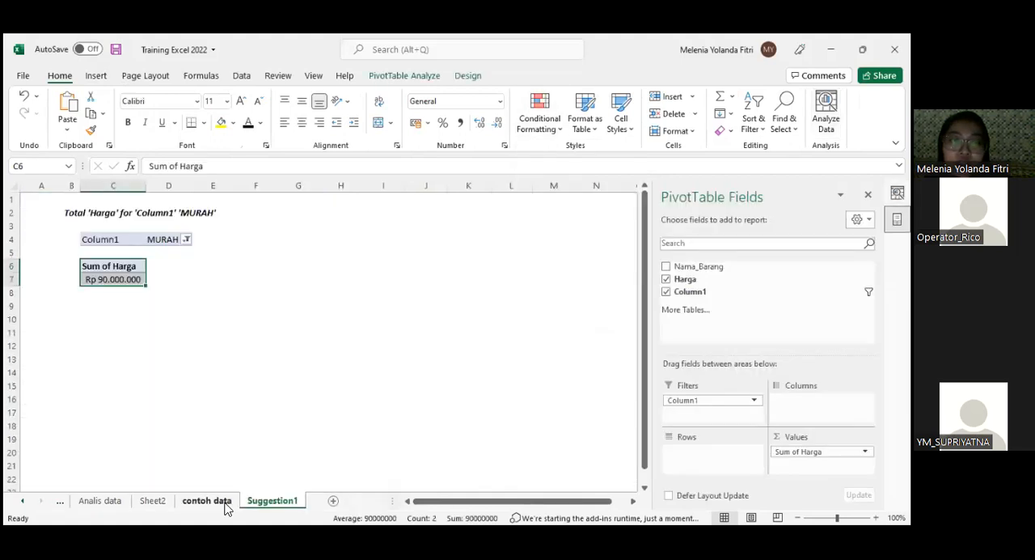
{"action": "left_click", "coordinate": [278, 322]}
{"action": "left_click_drag", "start_coordinate": [185, 214], "coordinate": [202, 395]}
{"action": "left_click", "coordinate": [539, 114]}
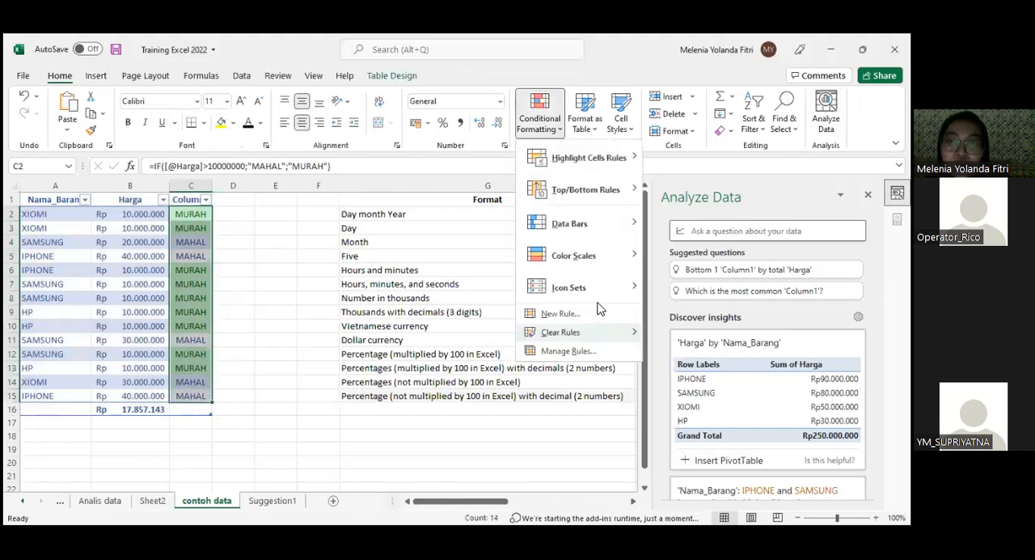
{"action": "mouse_move", "coordinate": [605, 334]}
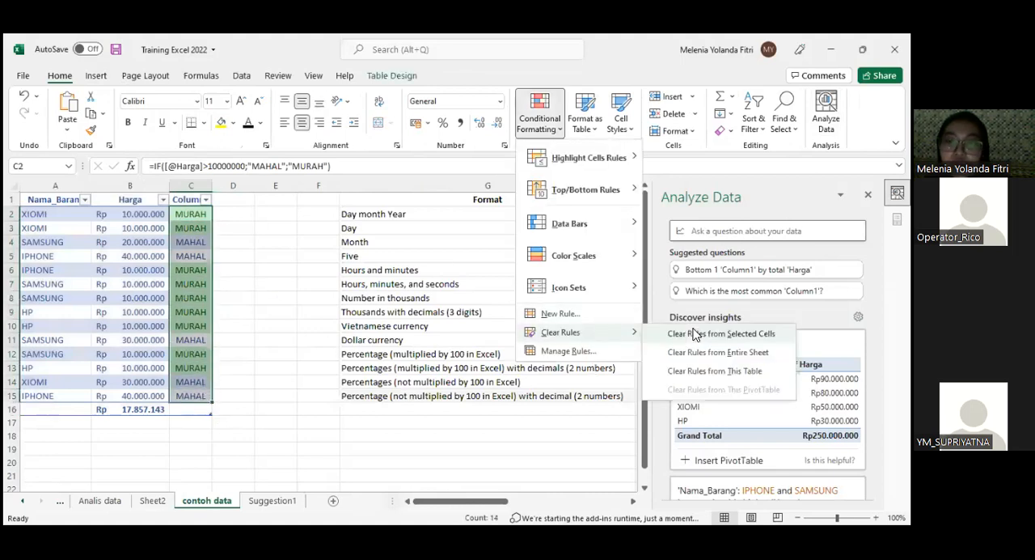
{"action": "left_click", "coordinate": [256, 309]}
- Apply a Quick Analysis text rule to C2:C15 that formats cells containing MURAH with Green Fill with Dark Green Text
{"action": "left_click_drag", "start_coordinate": [194, 216], "coordinate": [207, 403]}
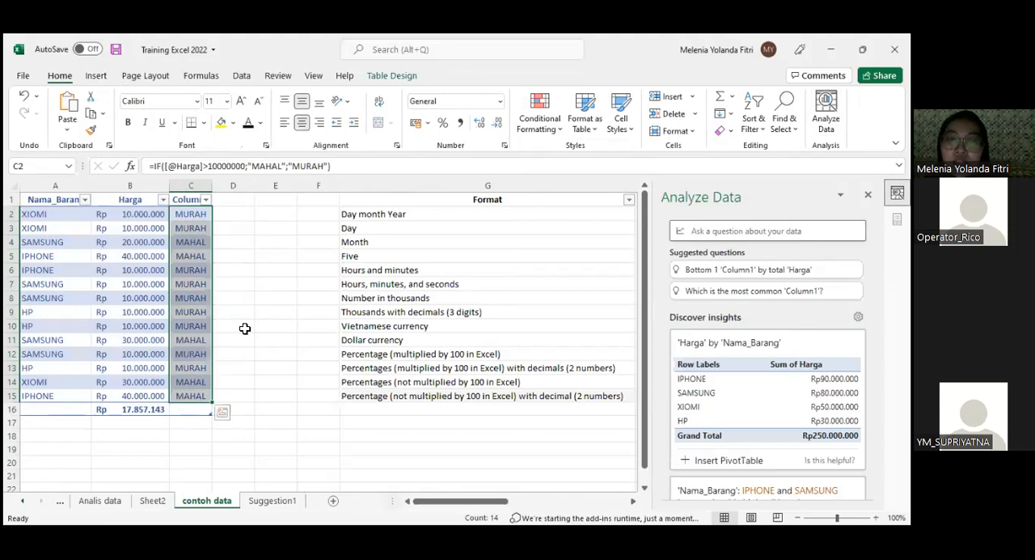
{"action": "left_click", "coordinate": [223, 417]}
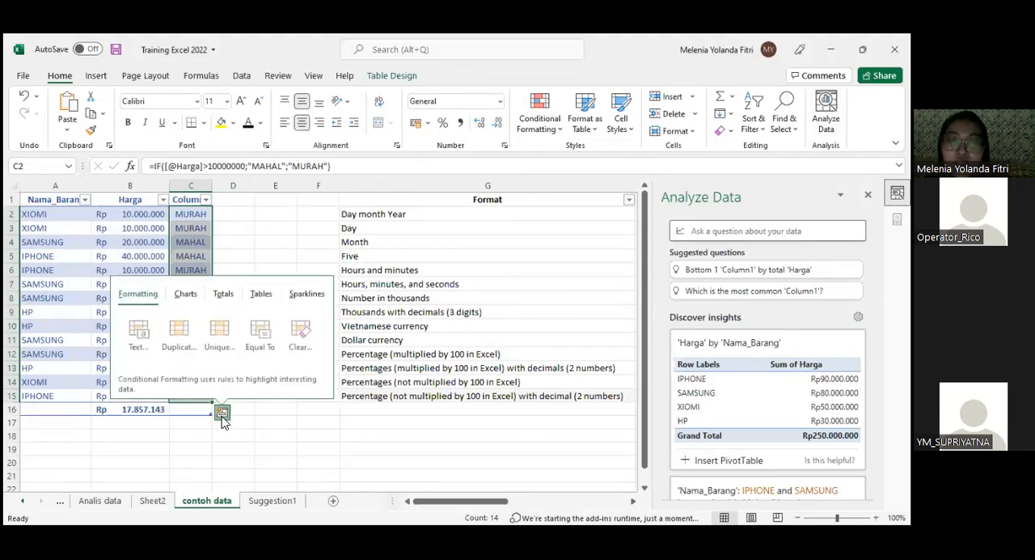
{"action": "left_click_drag", "start_coordinate": [195, 216], "coordinate": [194, 395]}
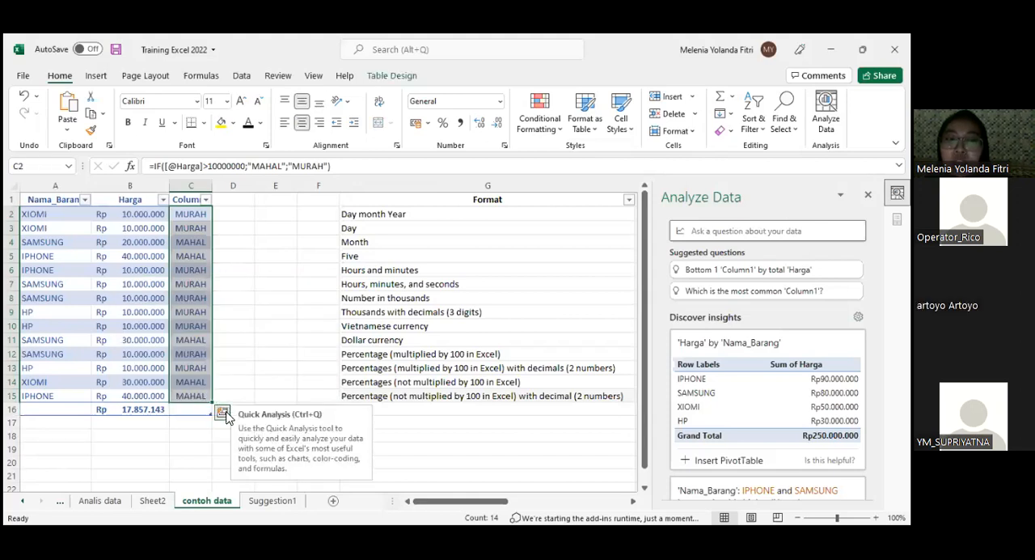
{"action": "left_click", "coordinate": [222, 414]}
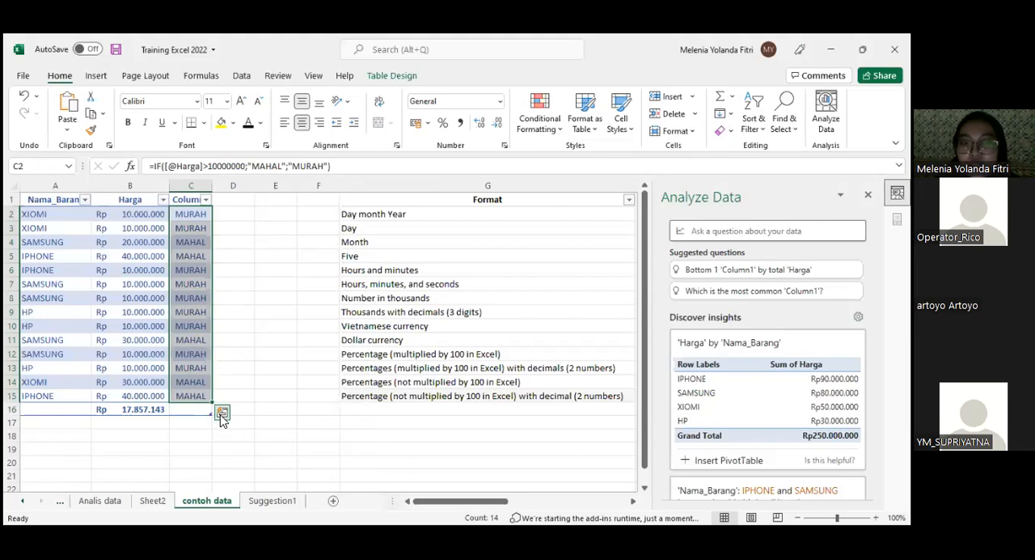
{"action": "left_click", "coordinate": [225, 413]}
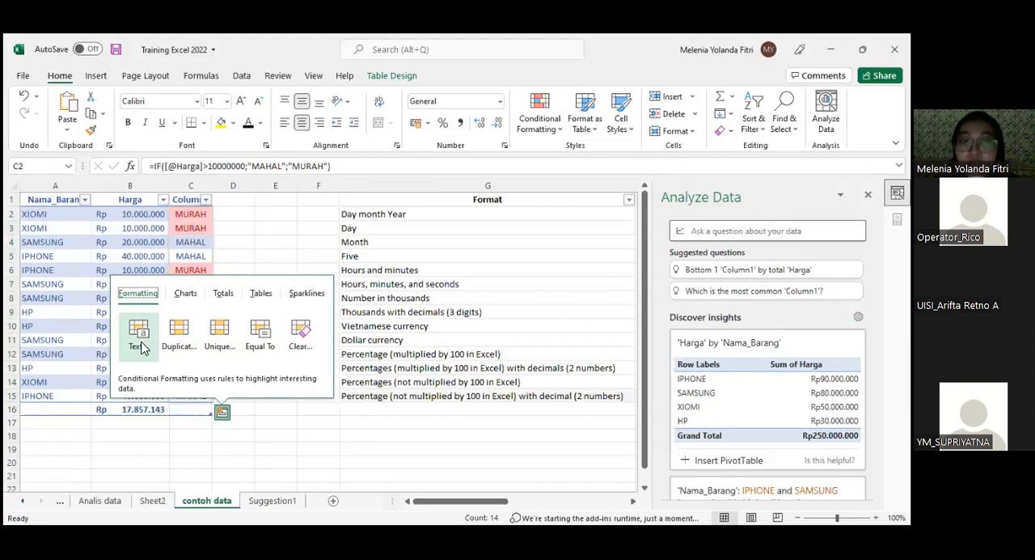
{"action": "left_click", "coordinate": [139, 338]}
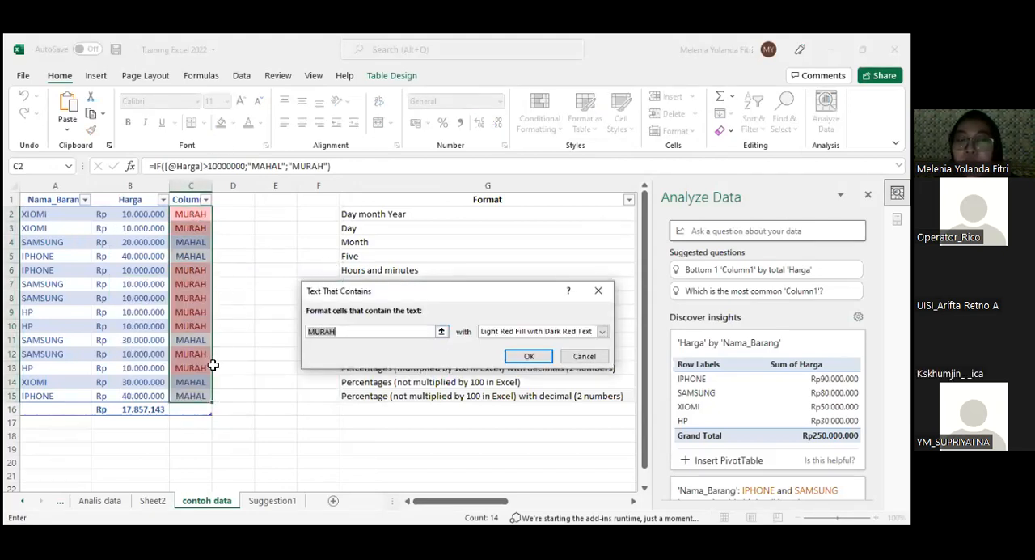
{"action": "left_click", "coordinate": [547, 333]}
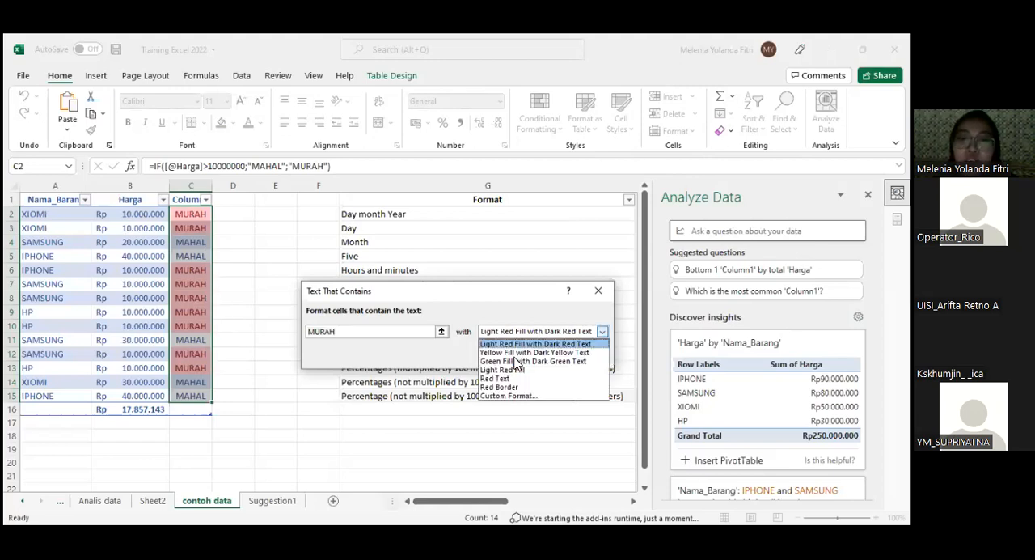
{"action": "left_click", "coordinate": [514, 362]}
{"action": "left_click", "coordinate": [526, 356]}
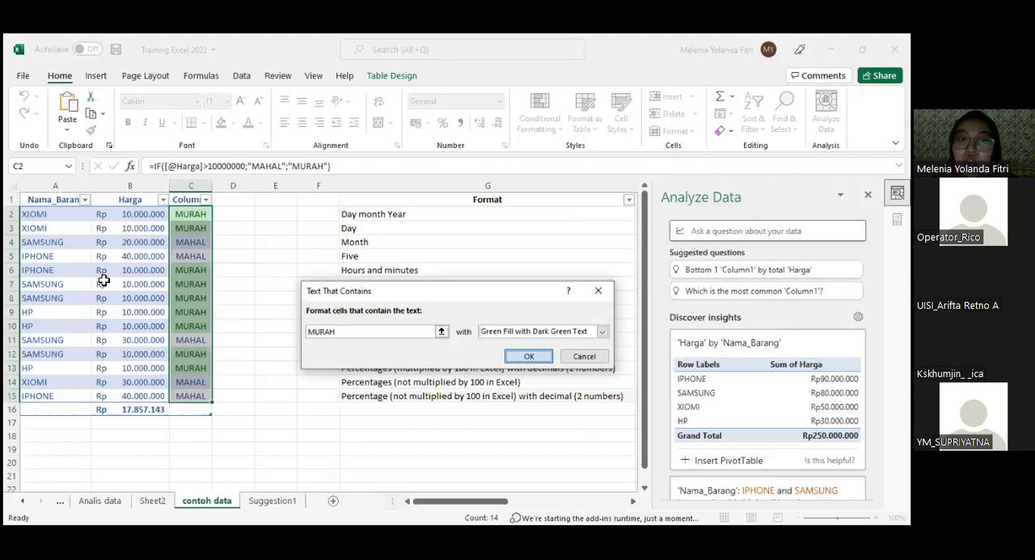
- Examine the Quick Analysis formatting, chart and totals options offered for cells C2:C15
{"action": "left_click_drag", "start_coordinate": [185, 218], "coordinate": [210, 396]}
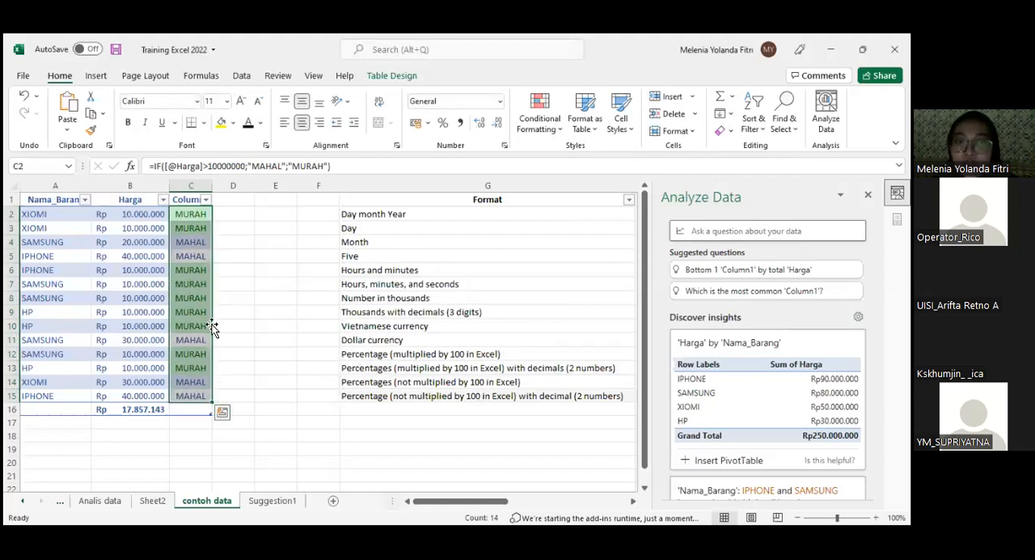
{"action": "left_click", "coordinate": [221, 413]}
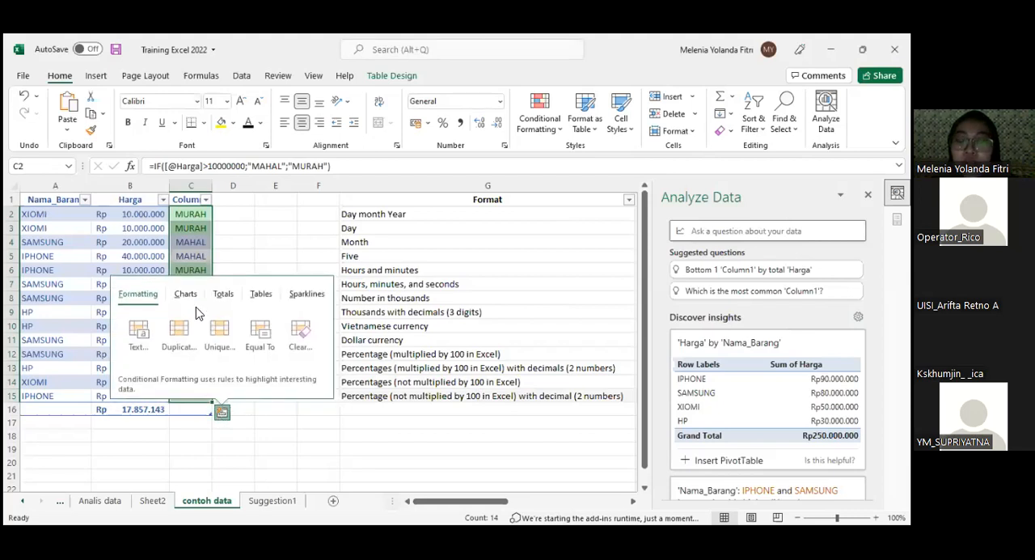
{"action": "left_click", "coordinate": [197, 301]}
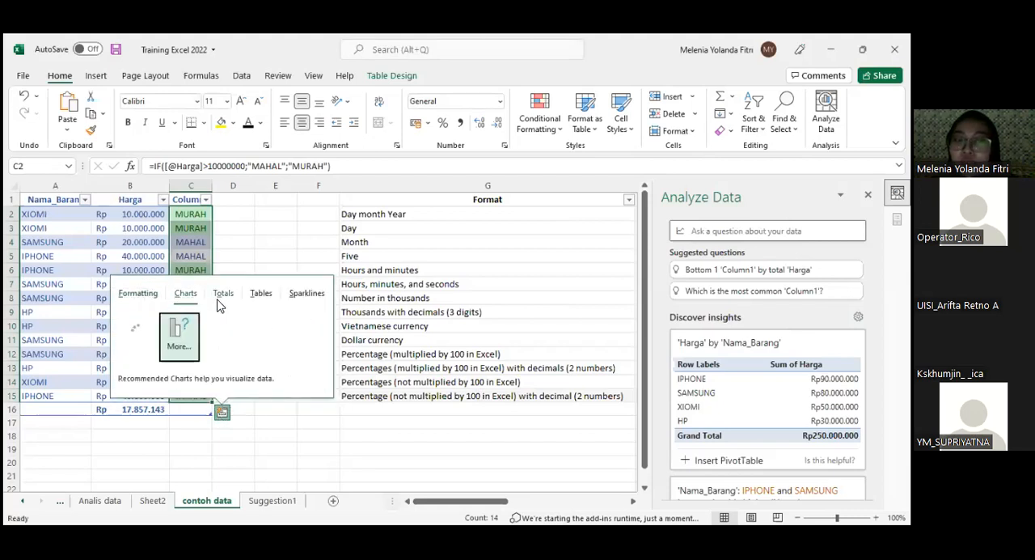
{"action": "left_click", "coordinate": [137, 293]}
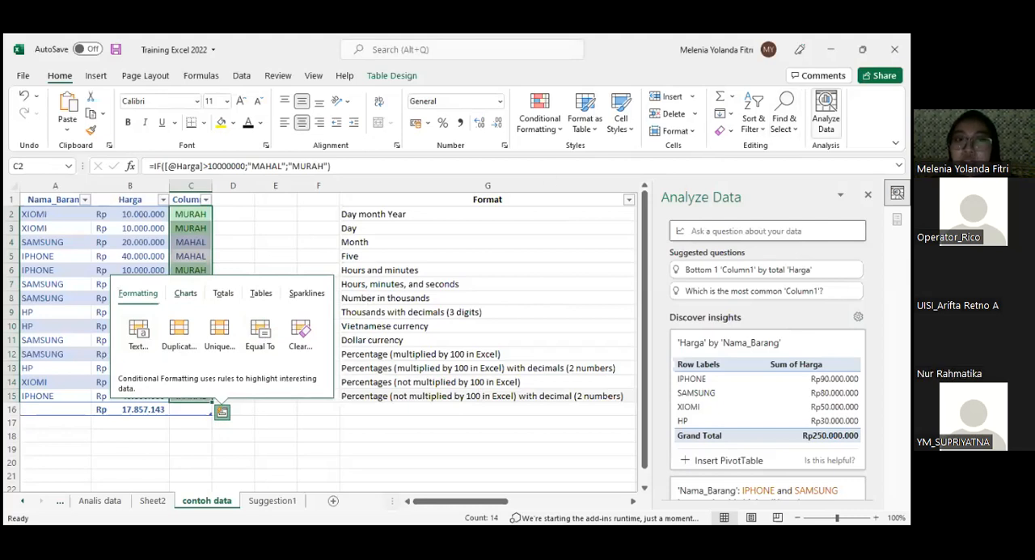
{"action": "left_click", "coordinate": [187, 296]}
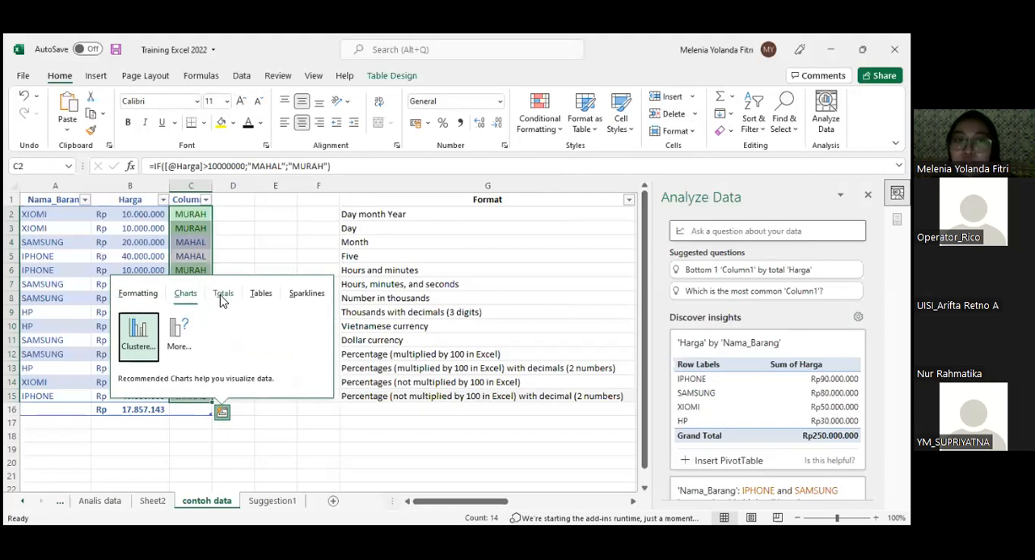
{"action": "left_click", "coordinate": [230, 296]}
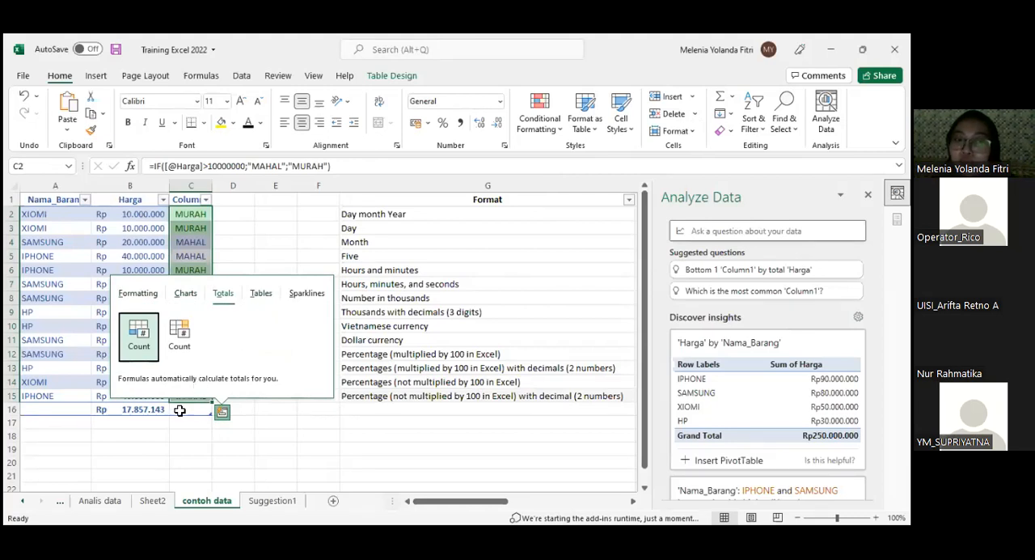
- Replace the formula in total cell B16 with a SUM of the table's Harga column
{"action": "left_click_drag", "start_coordinate": [130, 215], "coordinate": [138, 400]}
{"action": "left_click", "coordinate": [142, 407]}
{"action": "type", "text": "=su"}
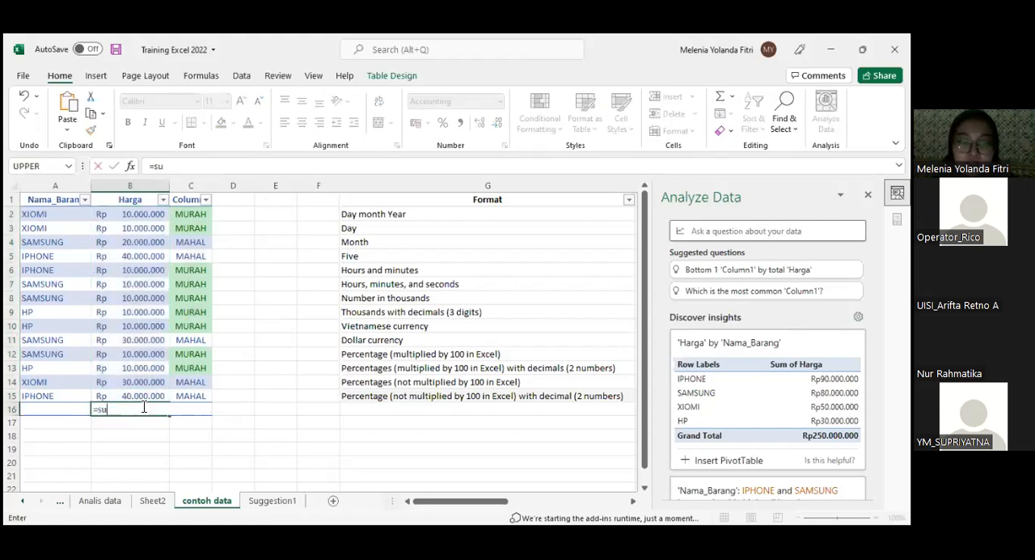
{"action": "type", "text": "m("}
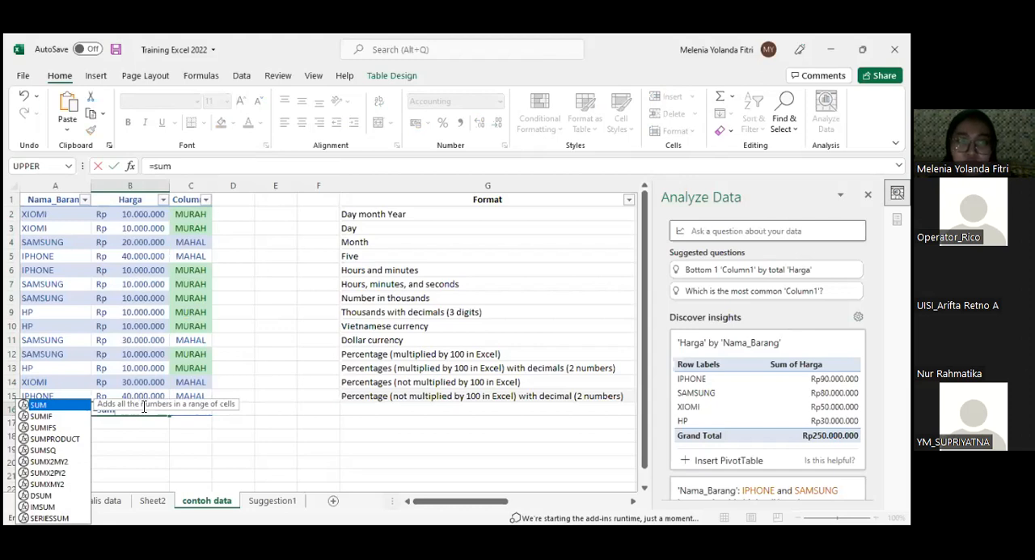
{"action": "left_click", "coordinate": [135, 220]}
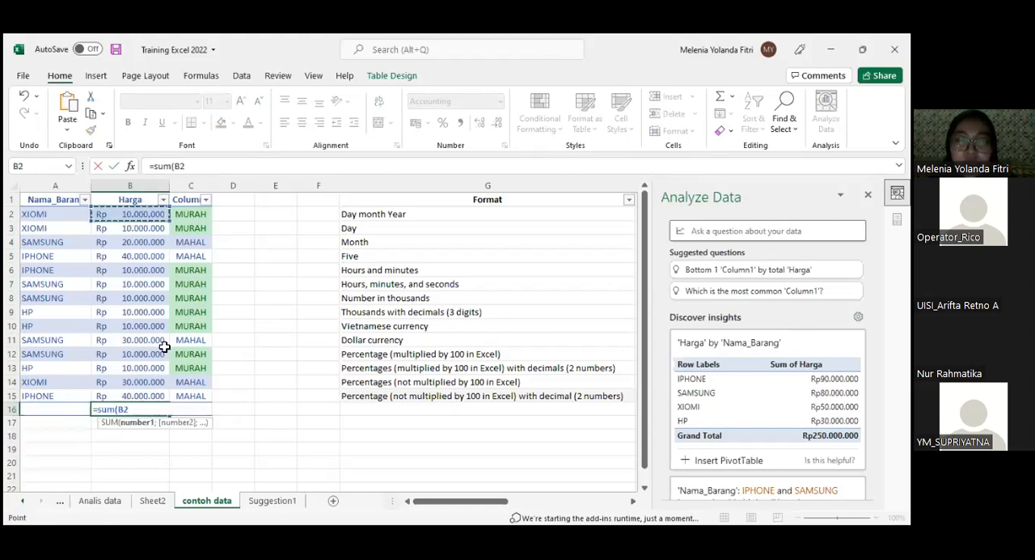
{"action": "left_click", "coordinate": [151, 395], "text": "shift"}
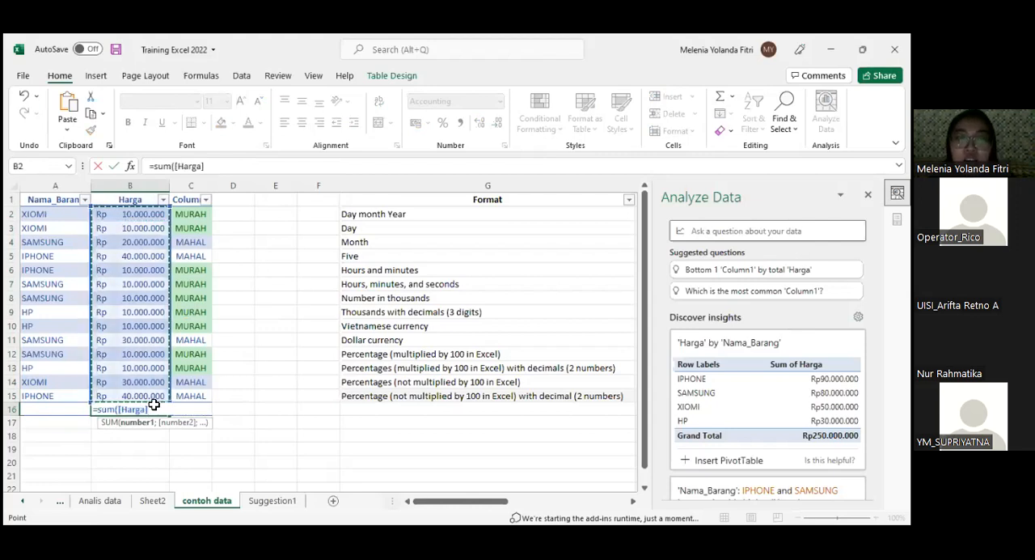
{"action": "key", "text": "Return"}
- Apply the Quick Analysis Sum total to the Harga values in B2:B15
{"action": "left_click_drag", "start_coordinate": [142, 214], "coordinate": [127, 395]}
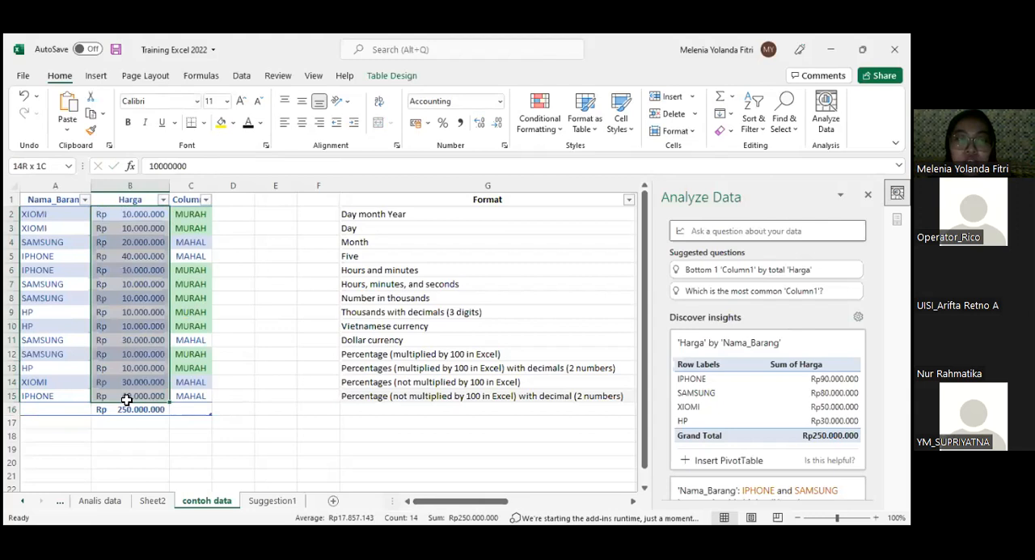
{"action": "left_click", "coordinate": [136, 215]}
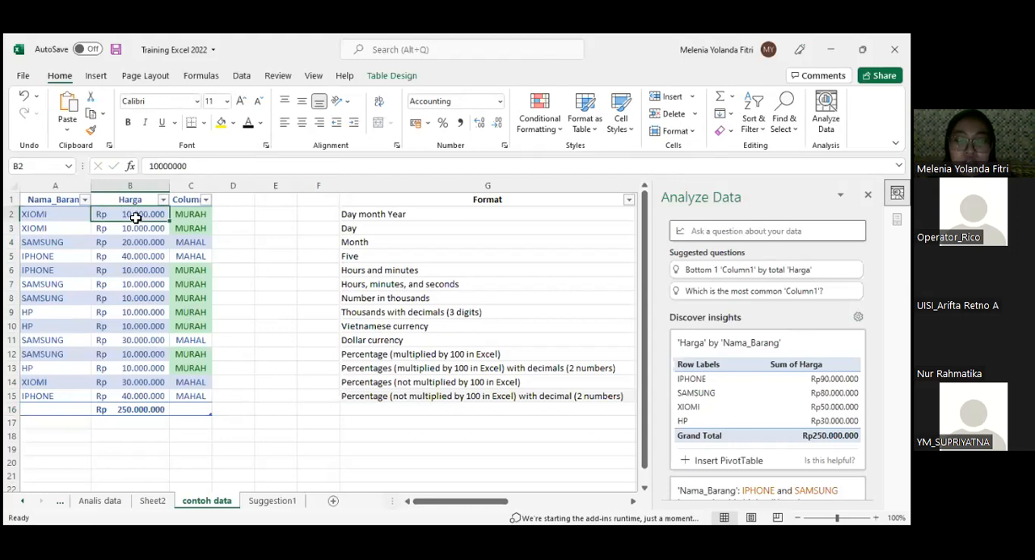
{"action": "key", "text": "ctrl+shift+Down"}
{"action": "left_click_drag", "start_coordinate": [135, 218], "coordinate": [121, 394]}
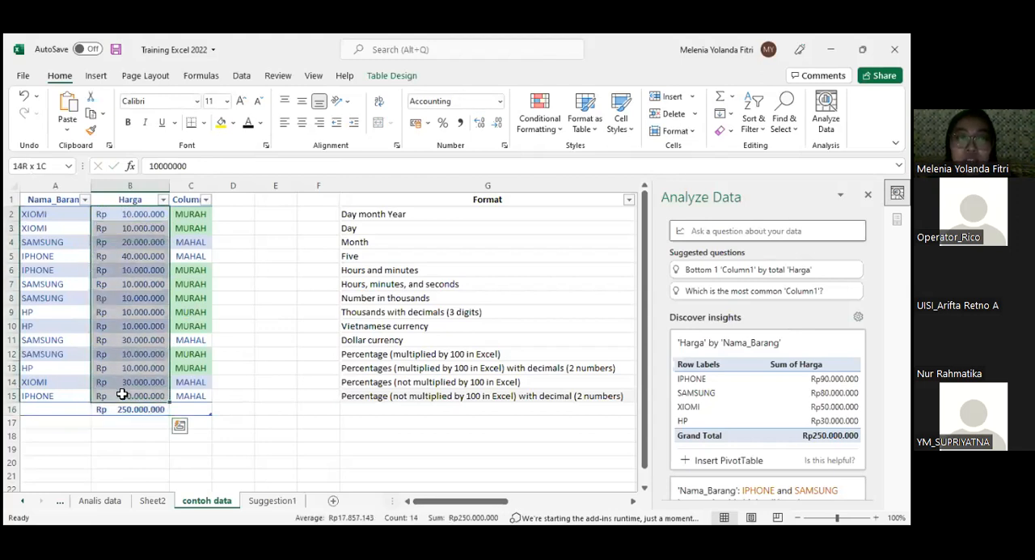
{"action": "left_click", "coordinate": [180, 425]}
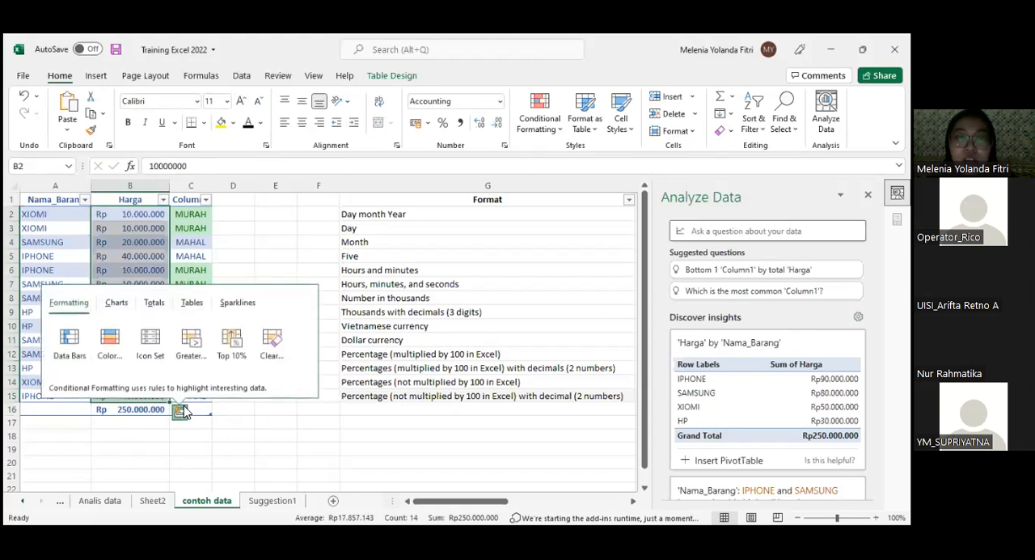
{"action": "left_click", "coordinate": [117, 303]}
{"action": "left_click", "coordinate": [153, 302]}
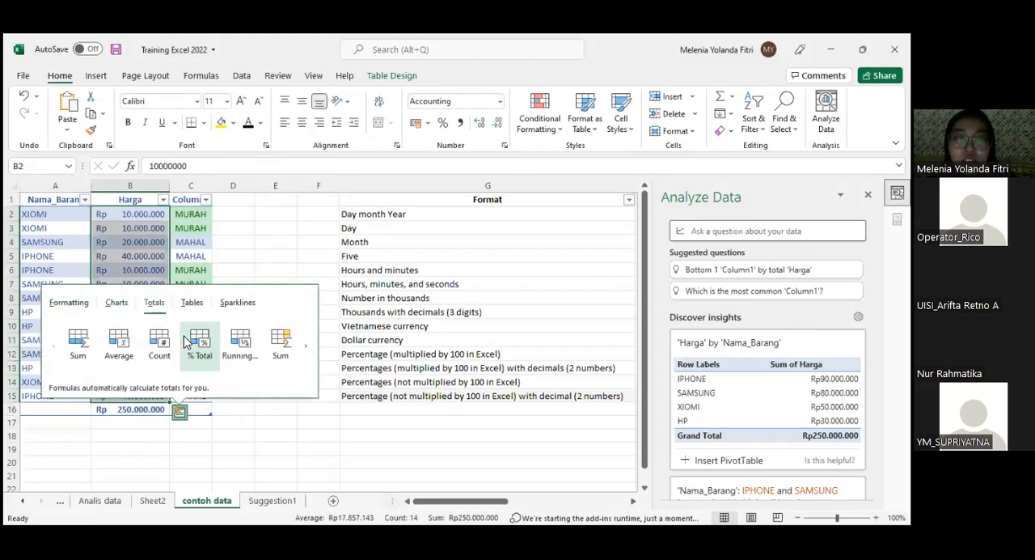
{"action": "left_click", "coordinate": [90, 340]}
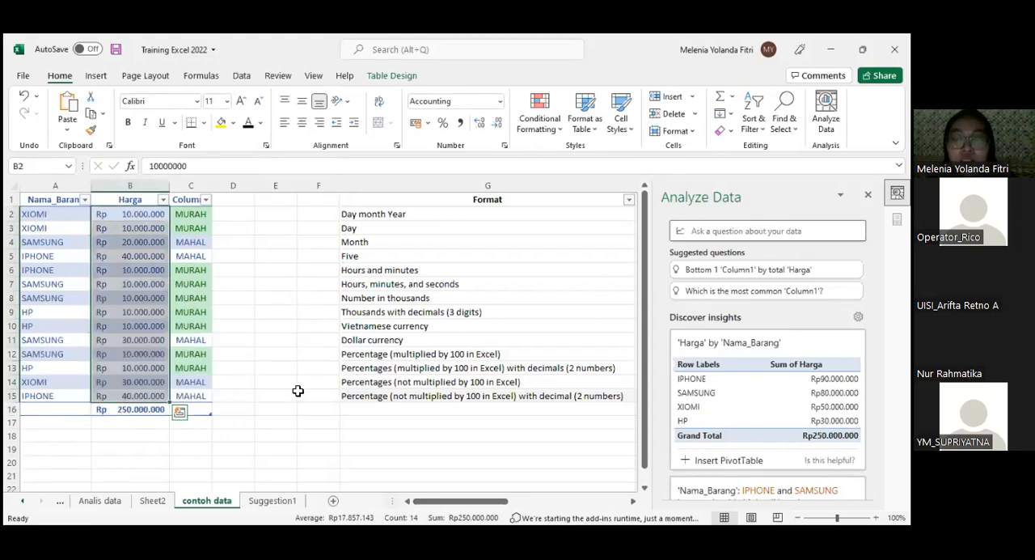
{"action": "left_click", "coordinate": [126, 422]}
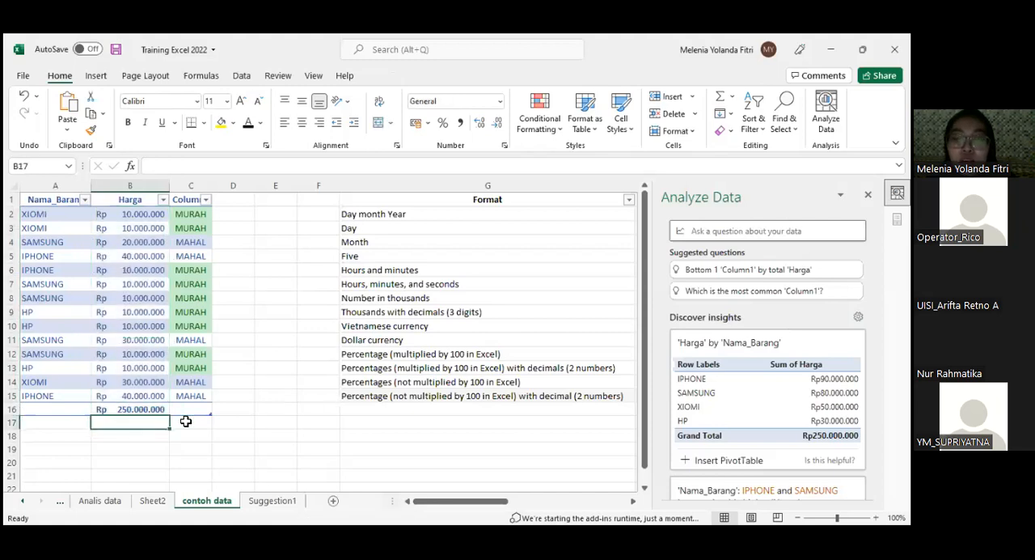
{"action": "left_click", "coordinate": [58, 217]}
{"action": "left_click_drag", "start_coordinate": [58, 217], "coordinate": [71, 399]}
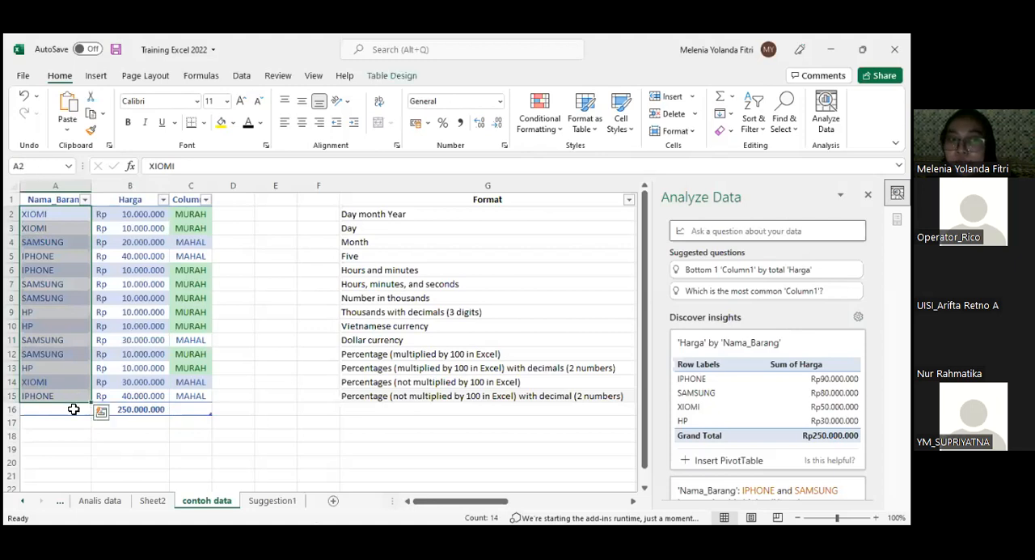
{"action": "left_click", "coordinate": [71, 435]}
{"action": "scroll", "coordinate": [81, 335], "scroll_direction": "down", "scroll_amount": 8}
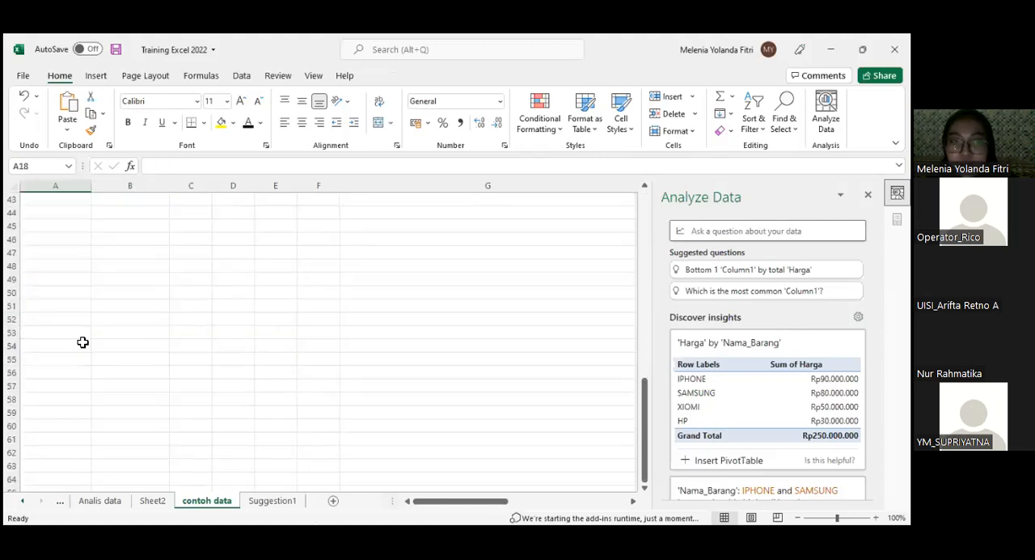
{"action": "scroll", "coordinate": [86, 315], "scroll_direction": "up", "scroll_amount": 4}
{"action": "scroll", "coordinate": [88, 309], "scroll_direction": "up", "scroll_amount": 4}
- Select the Harga cells from B2 through B16 and examine the total formula in B16
{"action": "left_click_drag", "start_coordinate": [117, 213], "coordinate": [610, 381]}
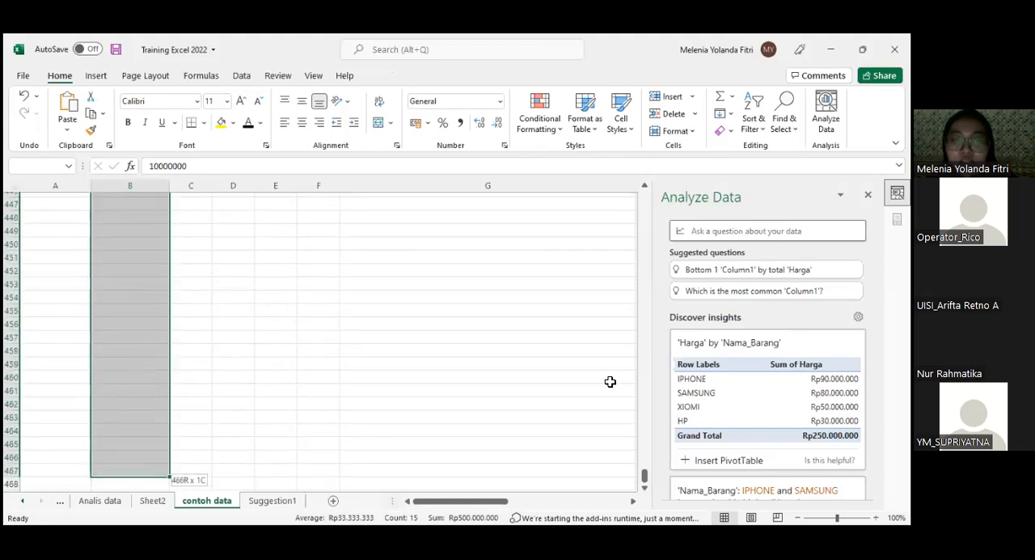
{"action": "left_click_drag", "start_coordinate": [645, 475], "coordinate": [629, 187]}
{"action": "left_click", "coordinate": [117, 410]}
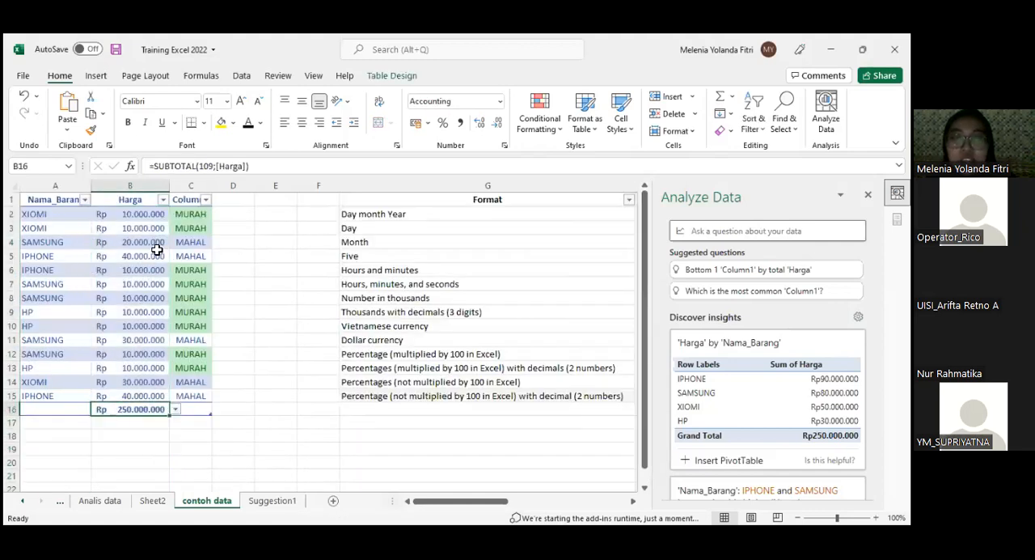
{"action": "left_click", "coordinate": [142, 212]}
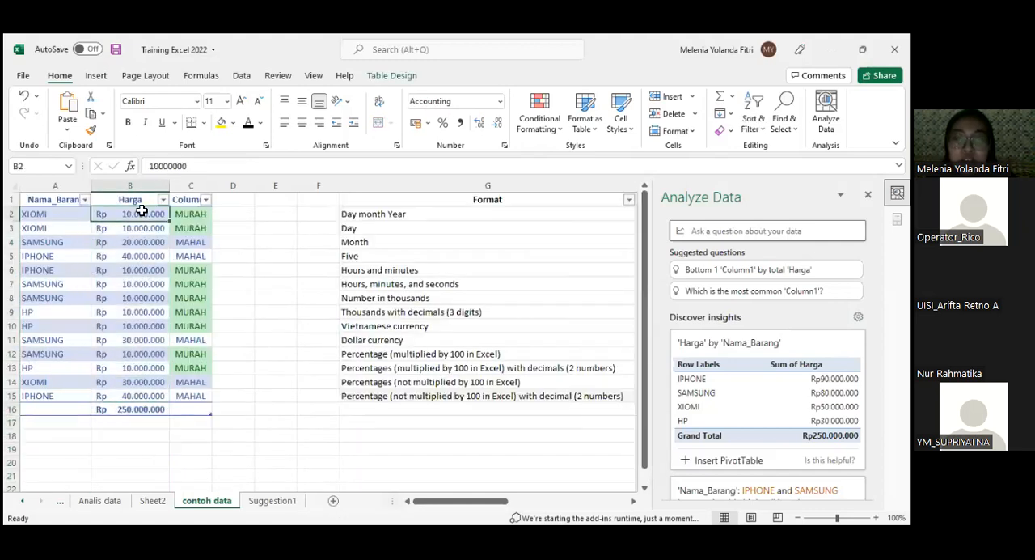
{"action": "key", "text": "ctrl+shift+Down"}
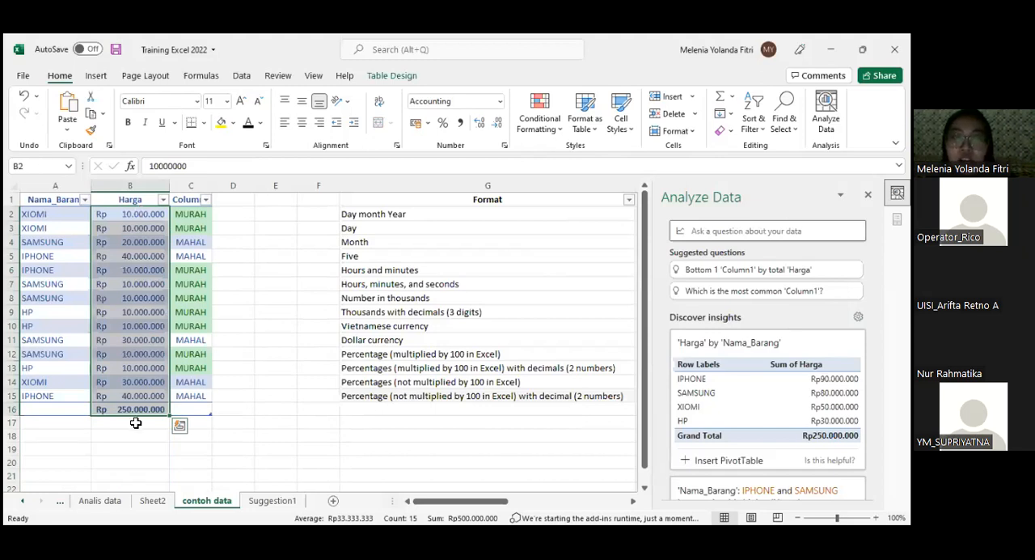
{"action": "left_click", "coordinate": [142, 408]}
{"action": "scroll", "coordinate": [173, 400], "scroll_direction": "down", "scroll_amount": 1}
{"action": "scroll", "coordinate": [176, 352], "scroll_direction": "up", "scroll_amount": 1}
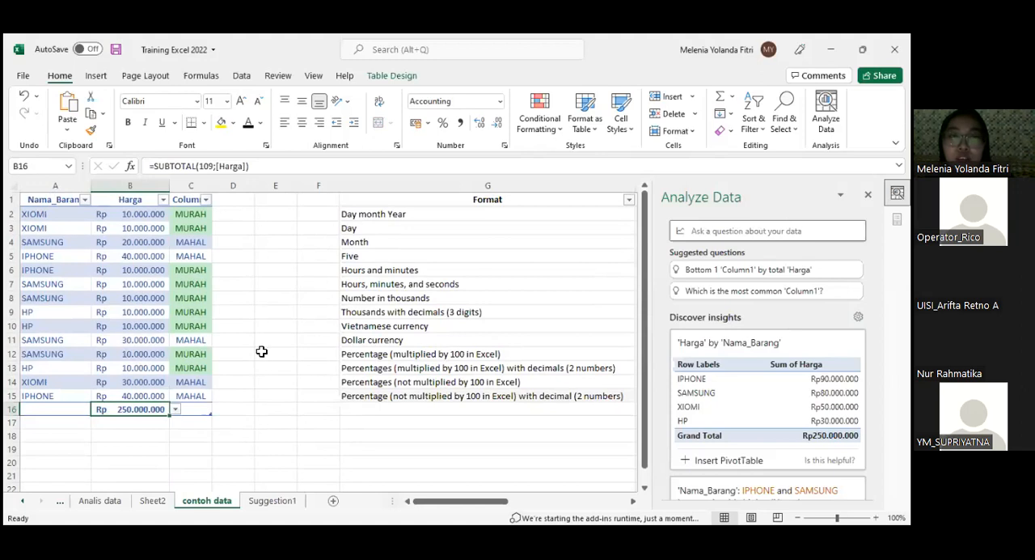
{"action": "left_click", "coordinate": [96, 75]}
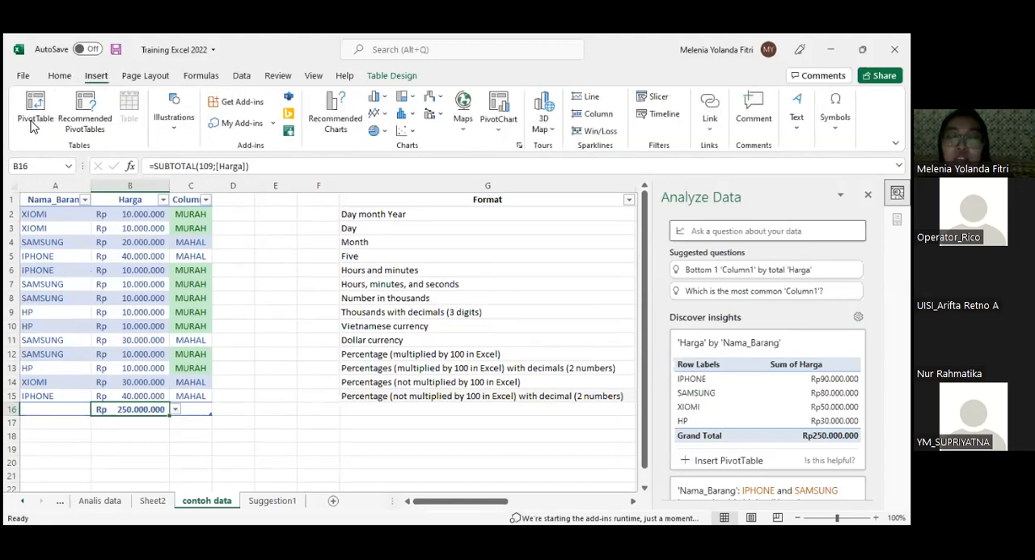
{"action": "left_click", "coordinate": [500, 132]}
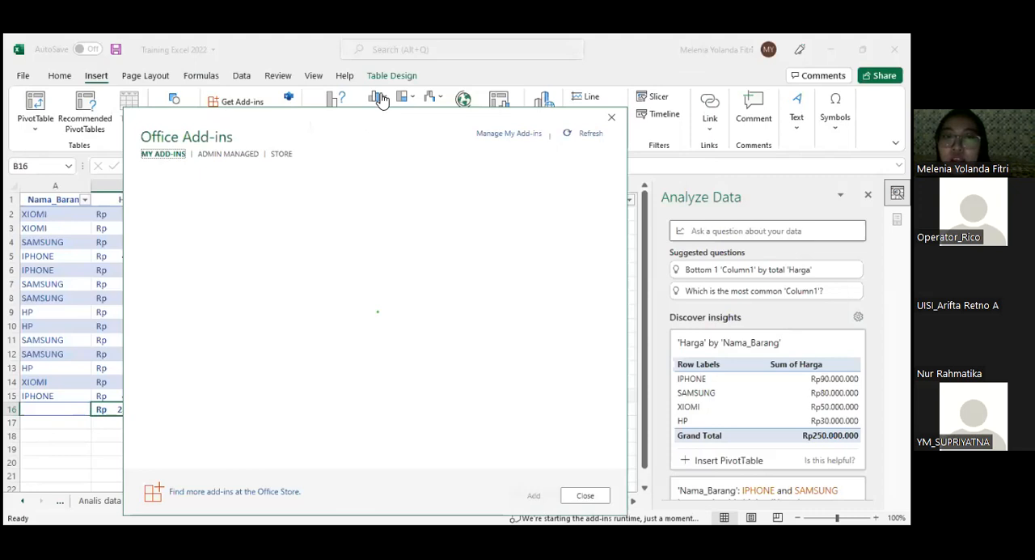
{"action": "left_click", "coordinate": [310, 91]}
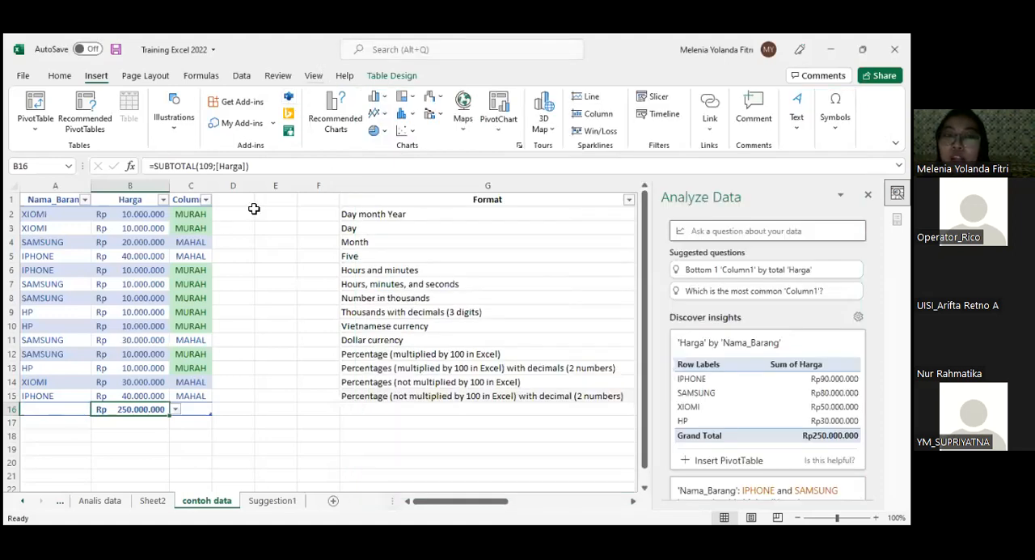
{"action": "left_click", "coordinate": [105, 423]}
{"action": "type", "text": "="}
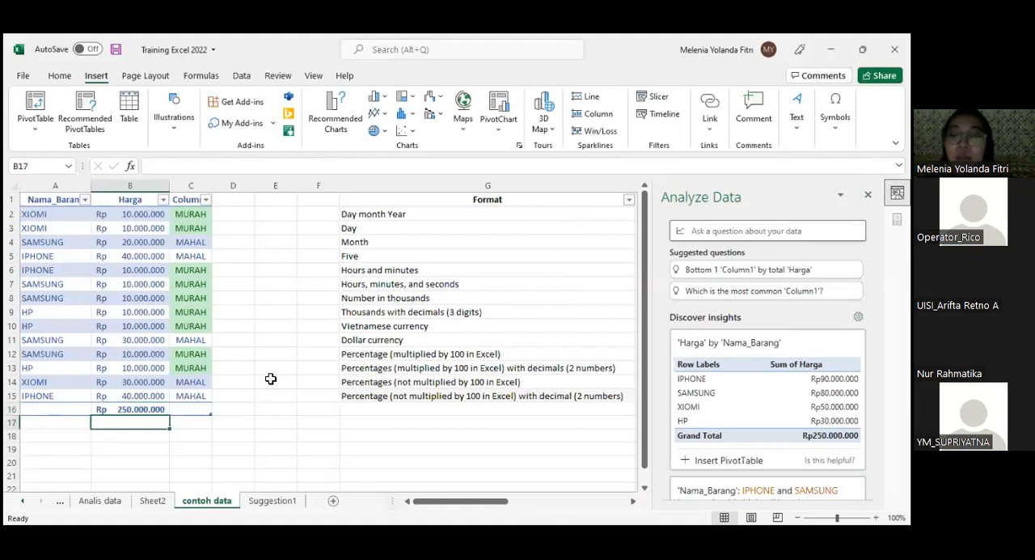
{"action": "type", "text": "a"}
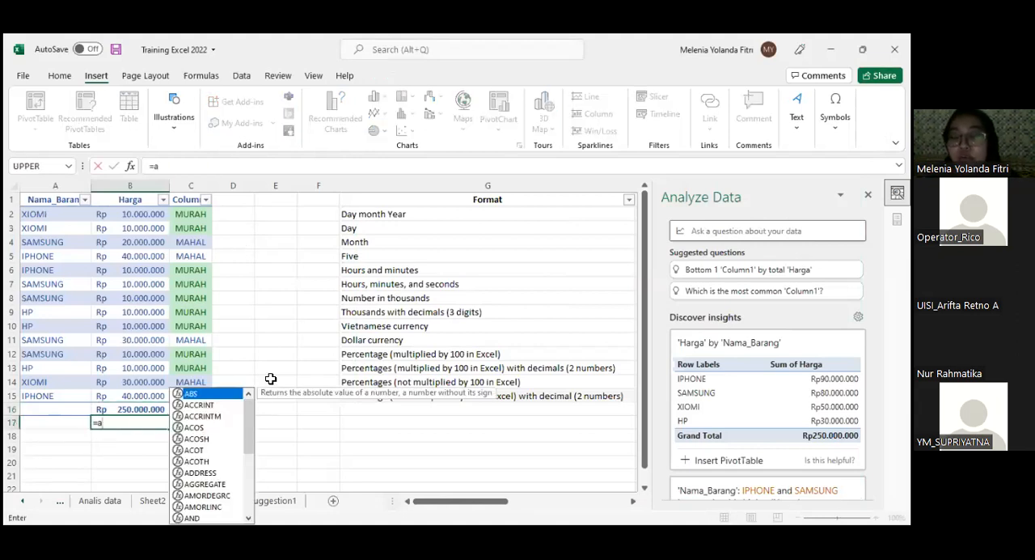
{"action": "key", "text": "BackSpace"}
{"action": "type", "text": "g"}
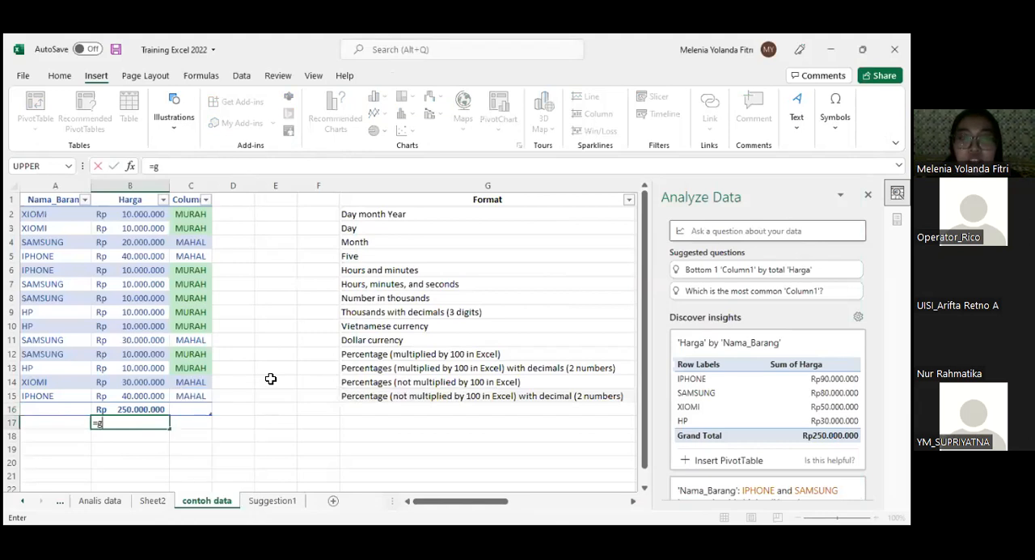
{"action": "type", "text": "abungan("}
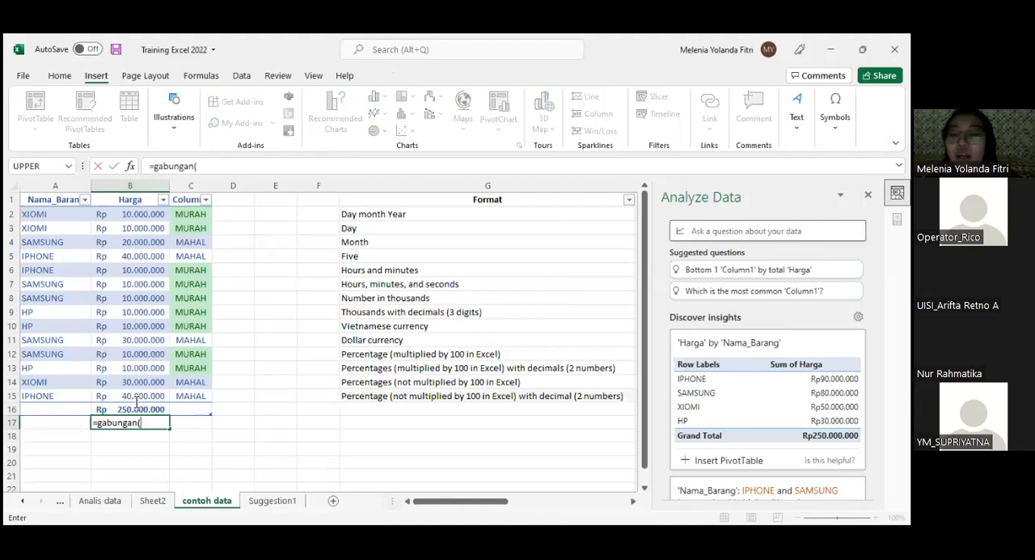
{"action": "key", "text": "Escape"}
{"action": "left_click", "coordinate": [268, 409]}
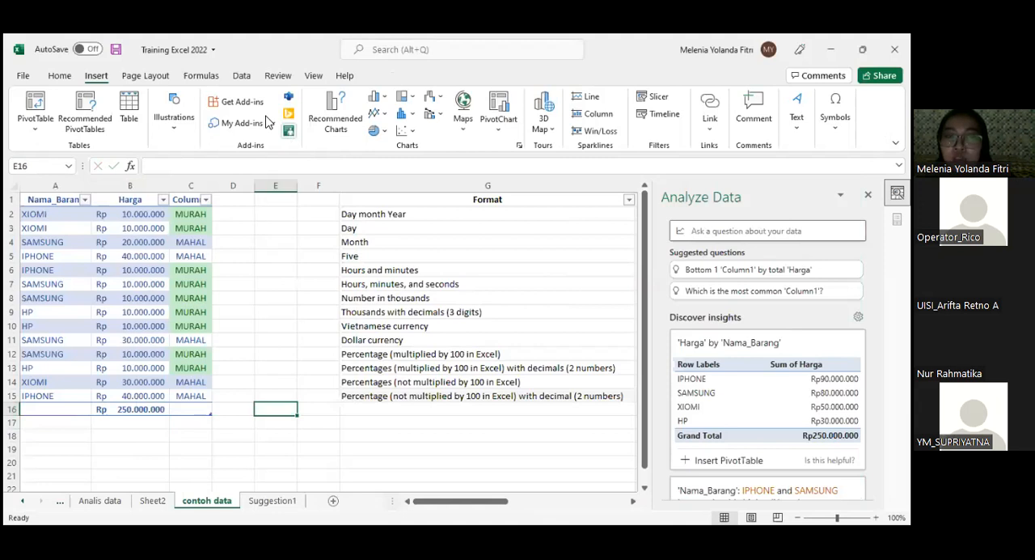
{"action": "left_click", "coordinate": [462, 109]}
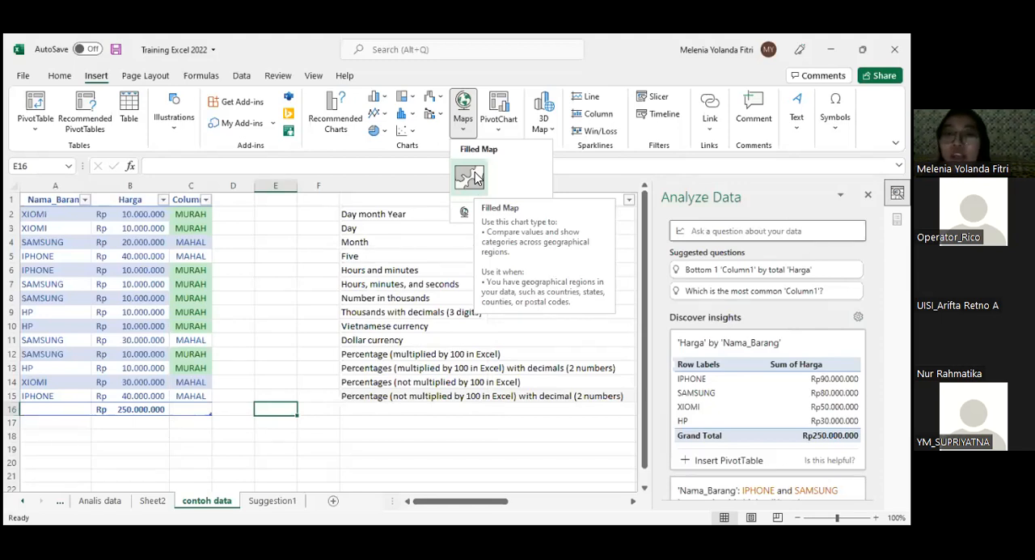
{"action": "left_click", "coordinate": [501, 131]}
{"action": "left_click", "coordinate": [406, 118]}
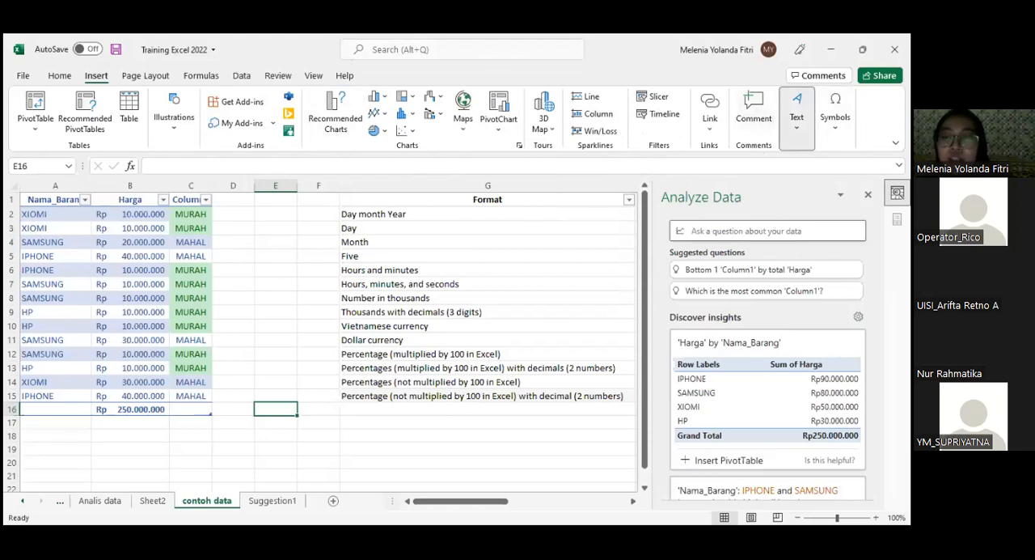
{"action": "left_click", "coordinate": [835, 114]}
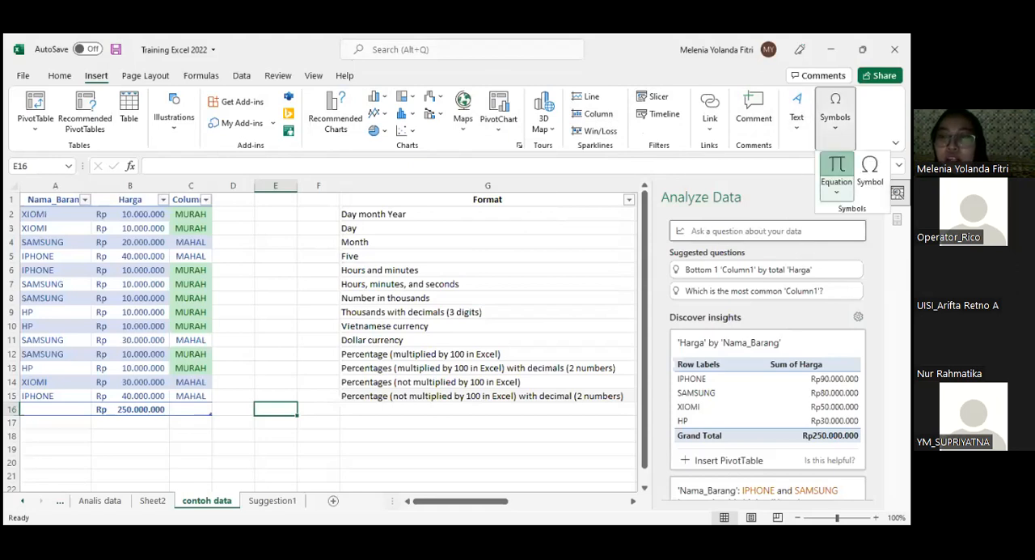
- Examine the built-in equation templates and the page layout options
{"action": "left_click", "coordinate": [836, 191]}
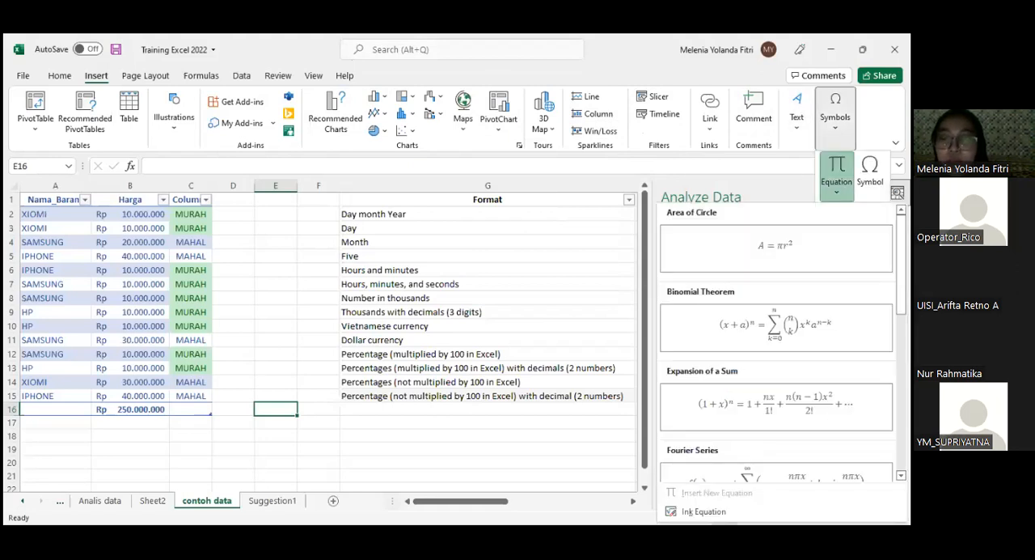
{"action": "left_click", "coordinate": [150, 81]}
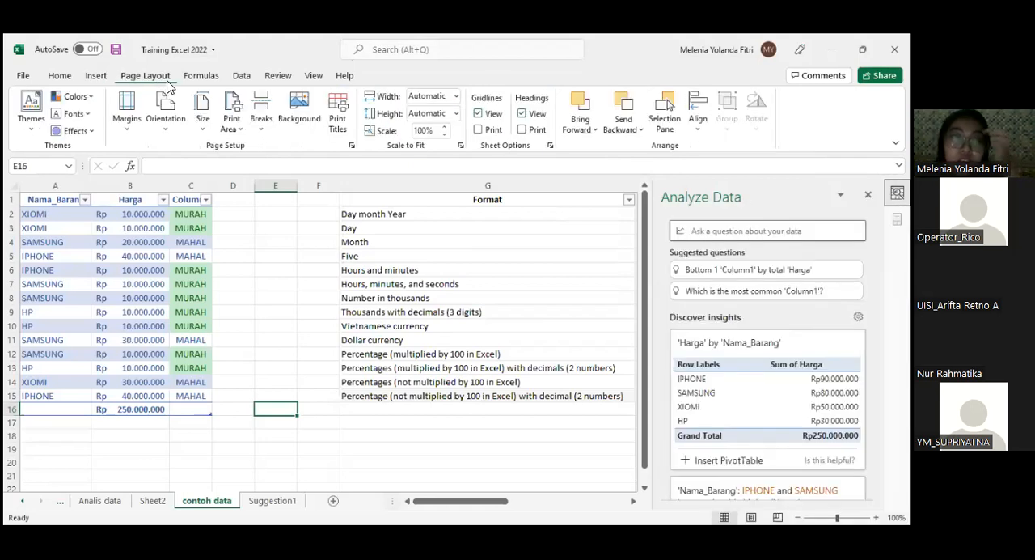
- Examine the functions offered in the Recently Used, Text, Logical, Lookup & Reference and Math & Trig categories
{"action": "left_click", "coordinate": [197, 77]}
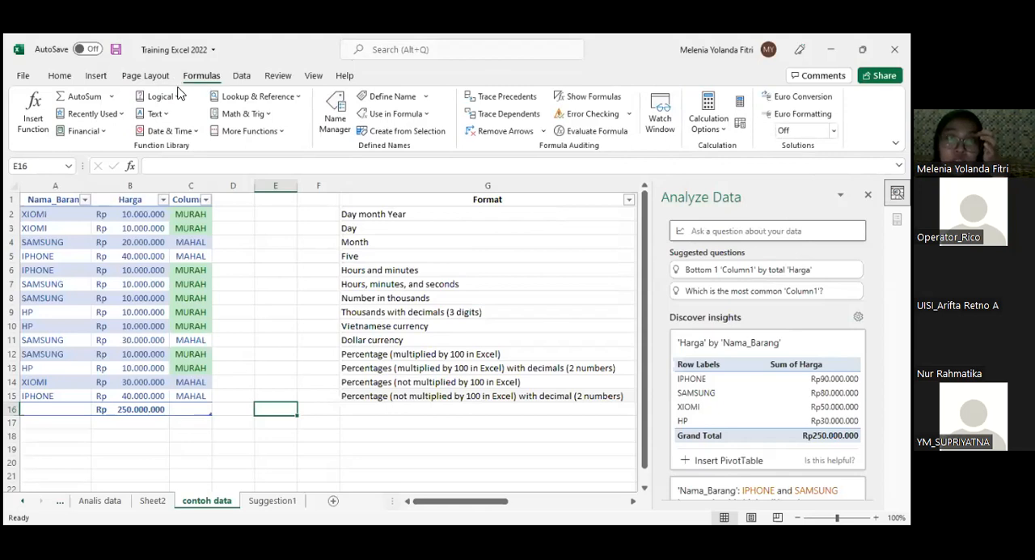
{"action": "left_click", "coordinate": [120, 115]}
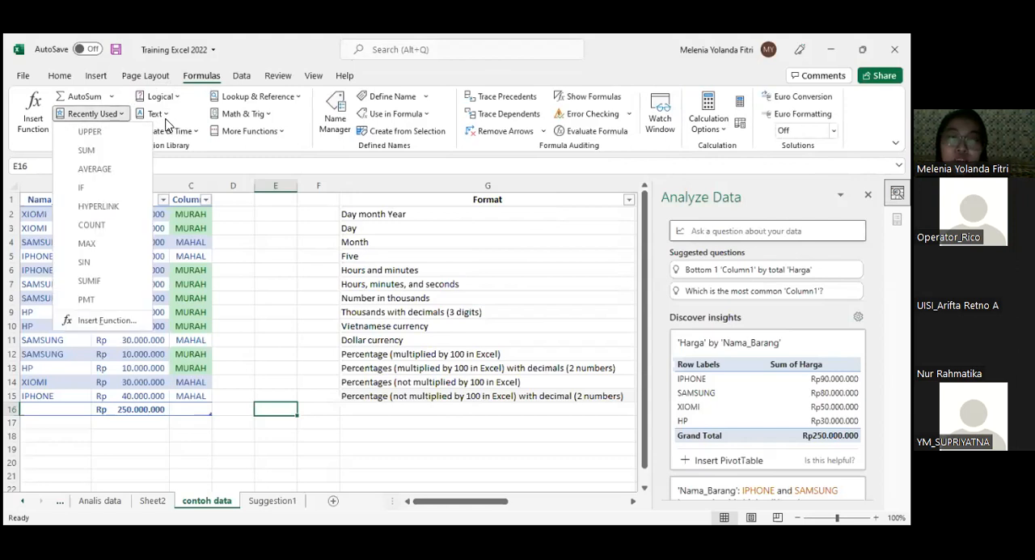
{"action": "left_click", "coordinate": [159, 114]}
{"action": "scroll", "coordinate": [178, 259], "scroll_direction": "down", "scroll_amount": 6}
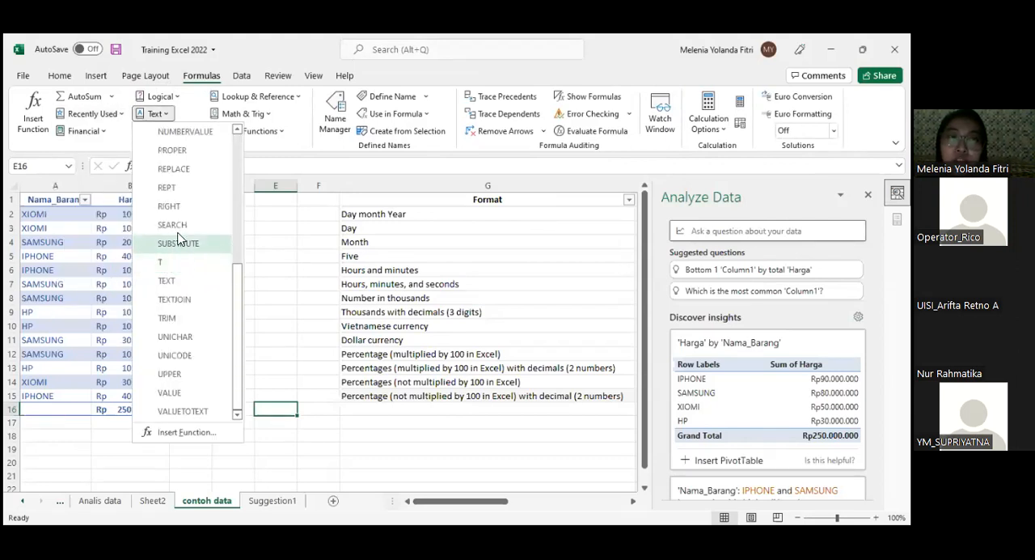
{"action": "left_click", "coordinate": [161, 99]}
{"action": "scroll", "coordinate": [182, 242], "scroll_direction": "down", "scroll_amount": 2}
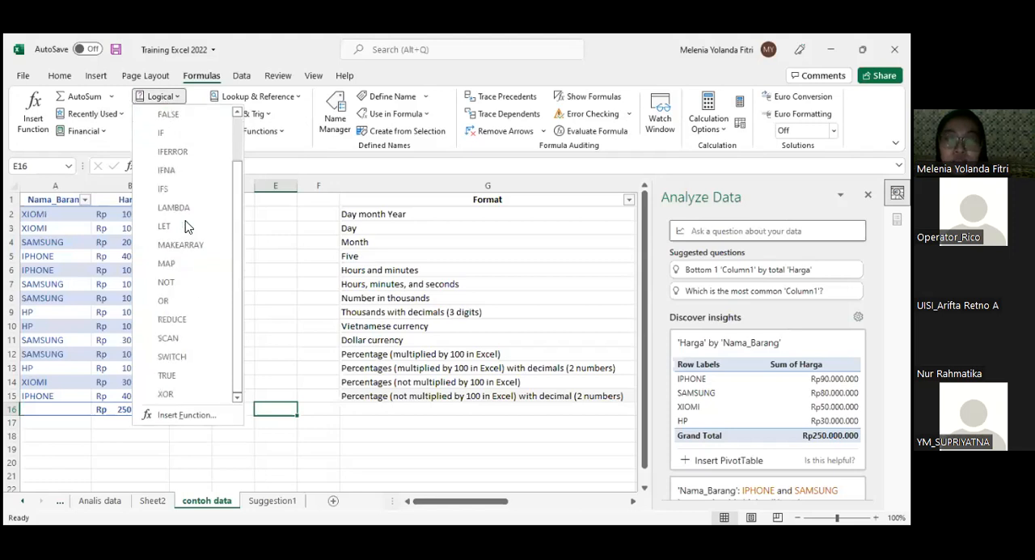
{"action": "left_click", "coordinate": [252, 97]}
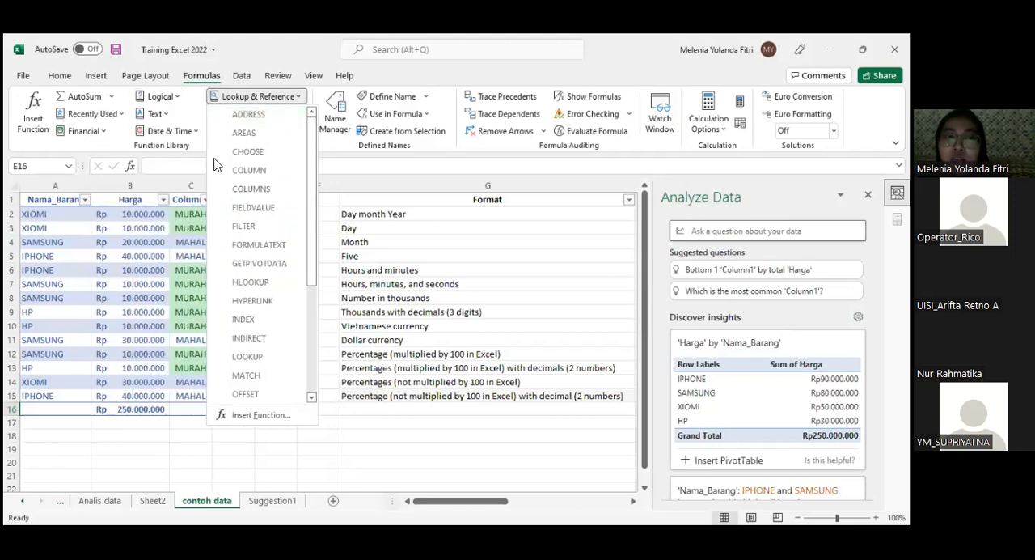
{"action": "left_click", "coordinate": [160, 96]}
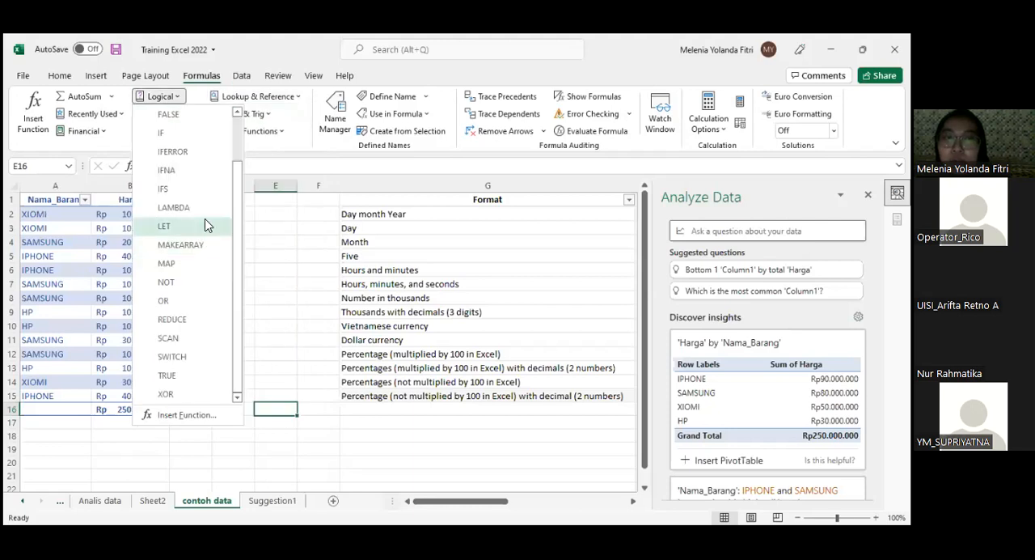
{"action": "left_click", "coordinate": [269, 114]}
{"action": "scroll", "coordinate": [256, 230], "scroll_direction": "down", "scroll_amount": 12}
{"action": "scroll", "coordinate": [259, 232], "scroll_direction": "down", "scroll_amount": 7}
{"action": "scroll", "coordinate": [259, 232], "scroll_direction": "up", "scroll_amount": 5}
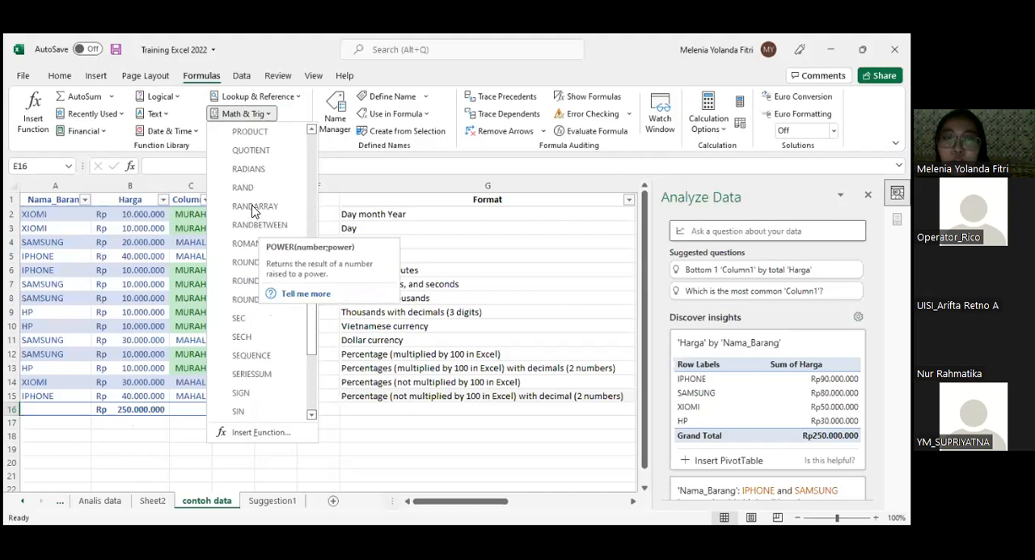
{"action": "left_click", "coordinate": [170, 98]}
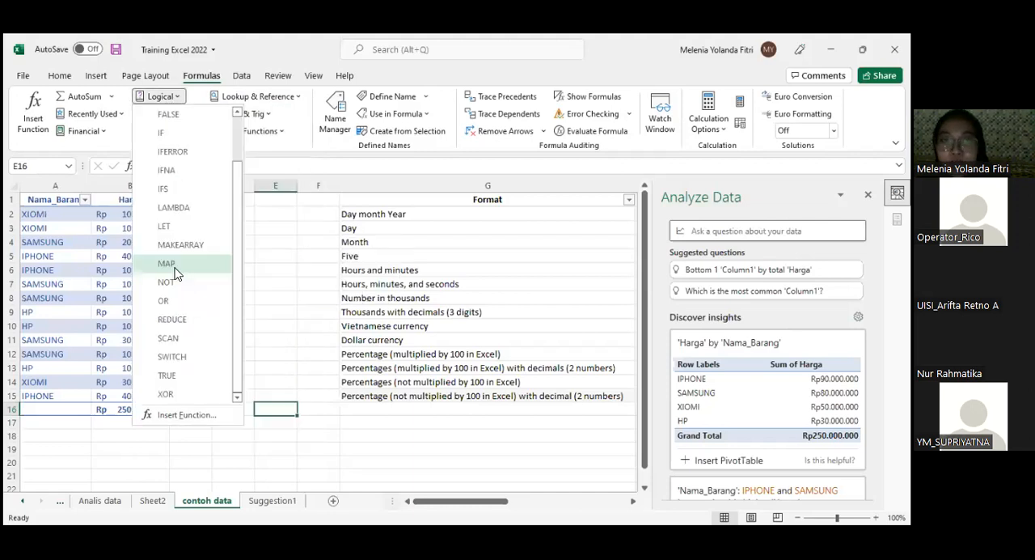
{"action": "left_click", "coordinate": [313, 180]}
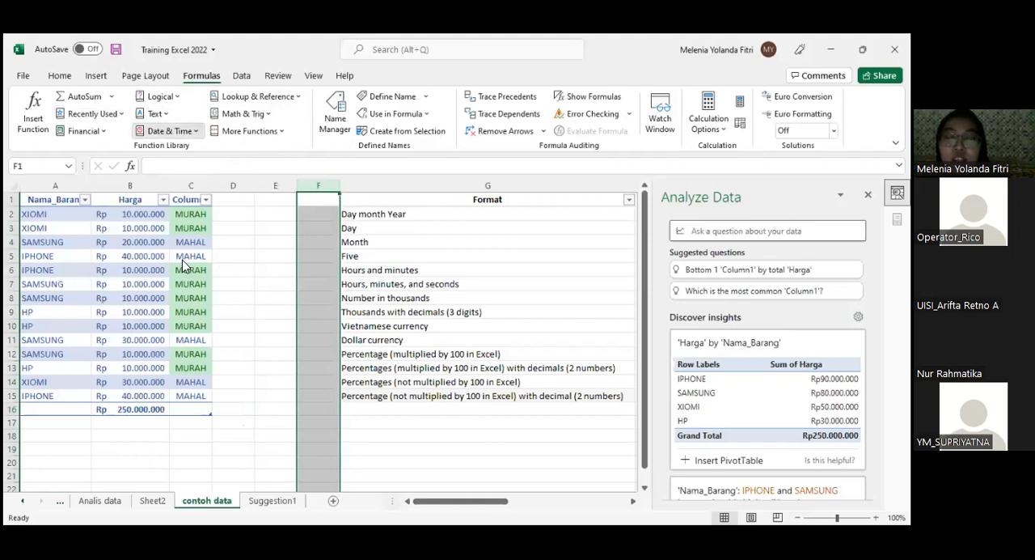
- Examine the Date & Time functions and the arguments of the DAY function, without inserting it in column F
{"action": "left_click", "coordinate": [168, 130]}
{"action": "scroll", "coordinate": [197, 282], "scroll_direction": "down", "scroll_amount": 3}
{"action": "scroll", "coordinate": [201, 188], "scroll_direction": "up", "scroll_amount": 3}
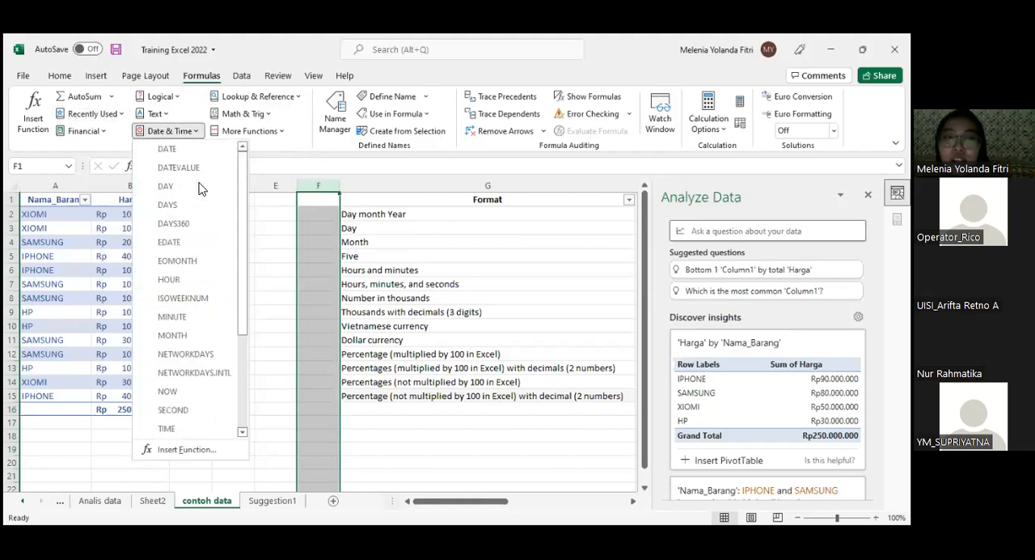
{"action": "left_click", "coordinate": [202, 186]}
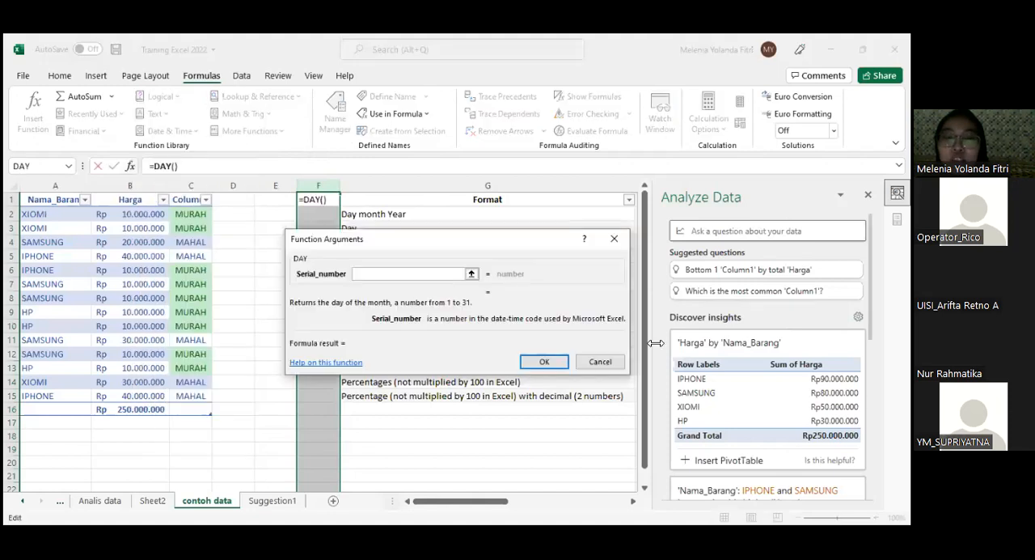
{"action": "left_click", "coordinate": [583, 361]}
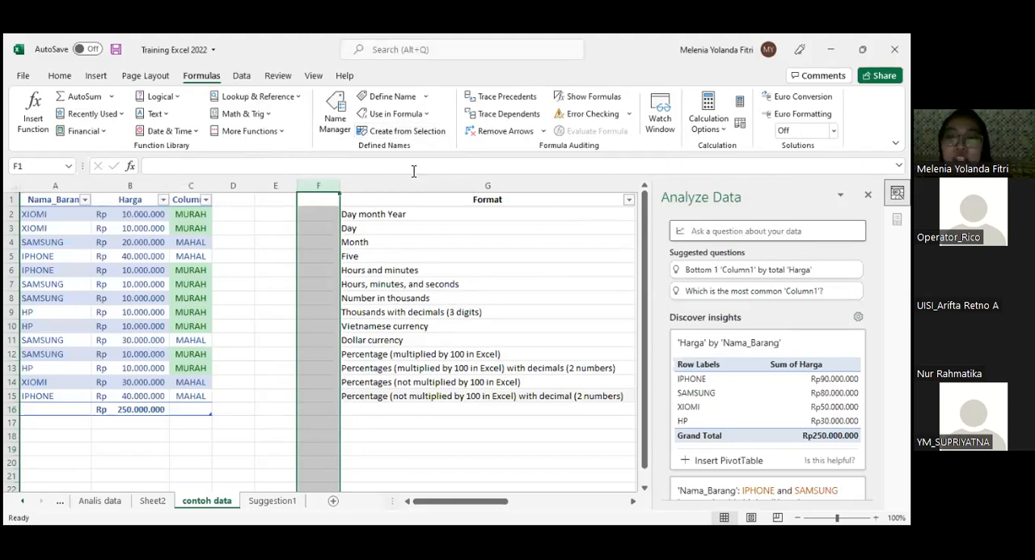
- Examine the external data sources offered by Get Data, including the file, Azure and other source options
{"action": "left_click", "coordinate": [240, 76]}
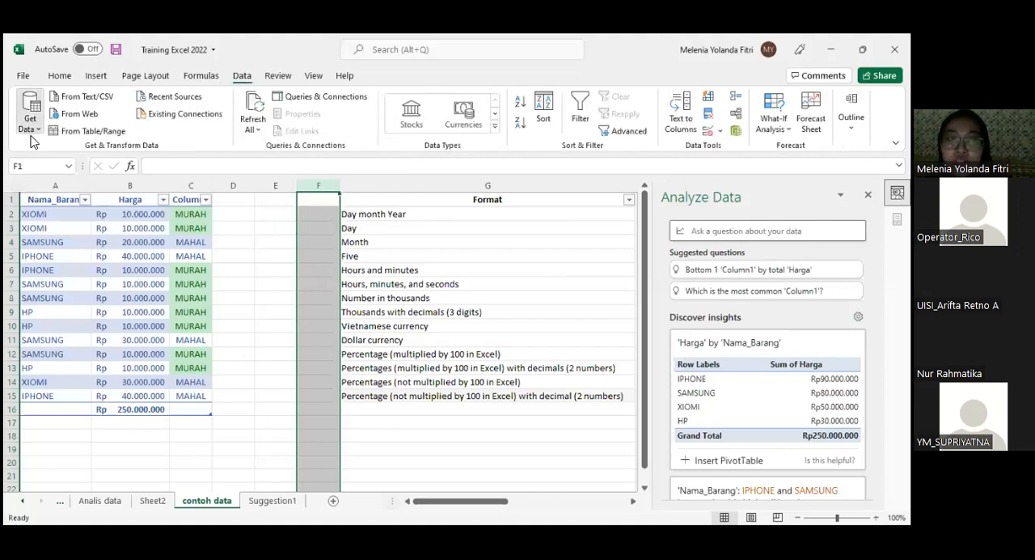
{"action": "left_click", "coordinate": [27, 129]}
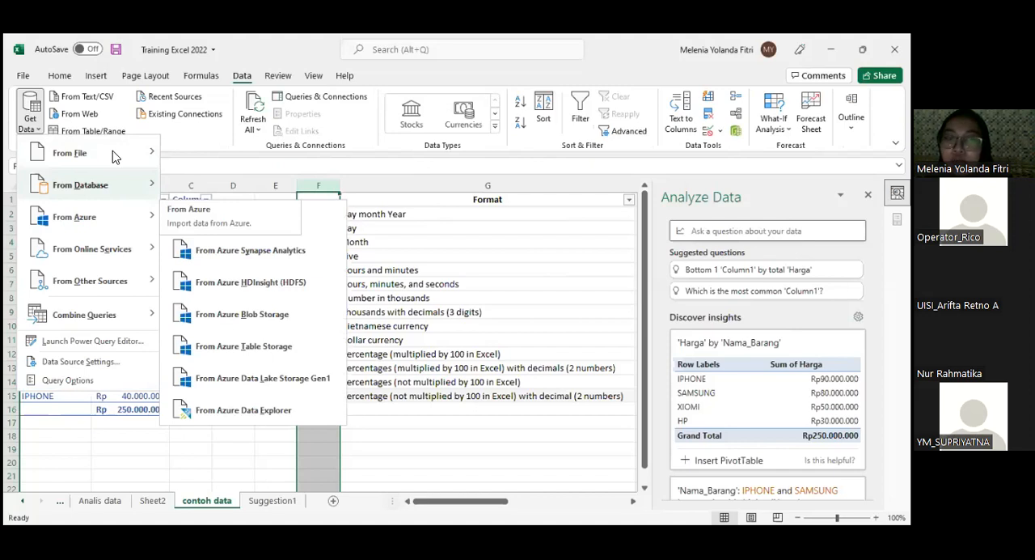
{"action": "mouse_move", "coordinate": [113, 153]}
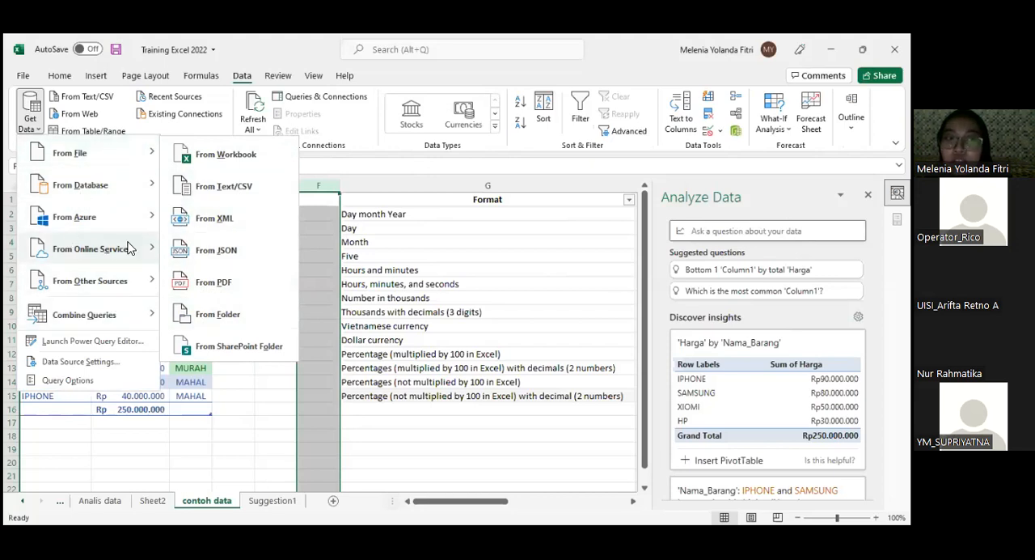
{"action": "mouse_move", "coordinate": [131, 253]}
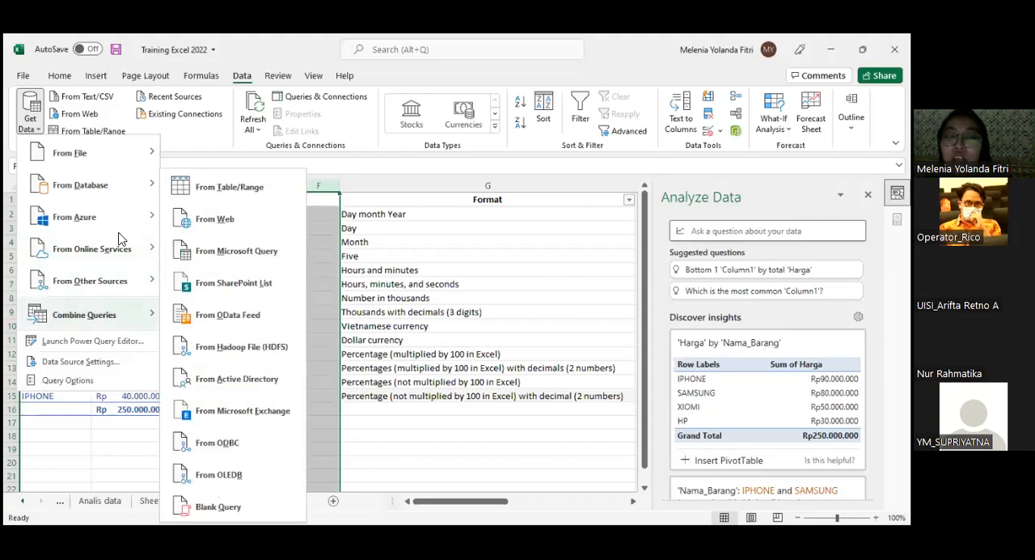
{"action": "mouse_move", "coordinate": [121, 220]}
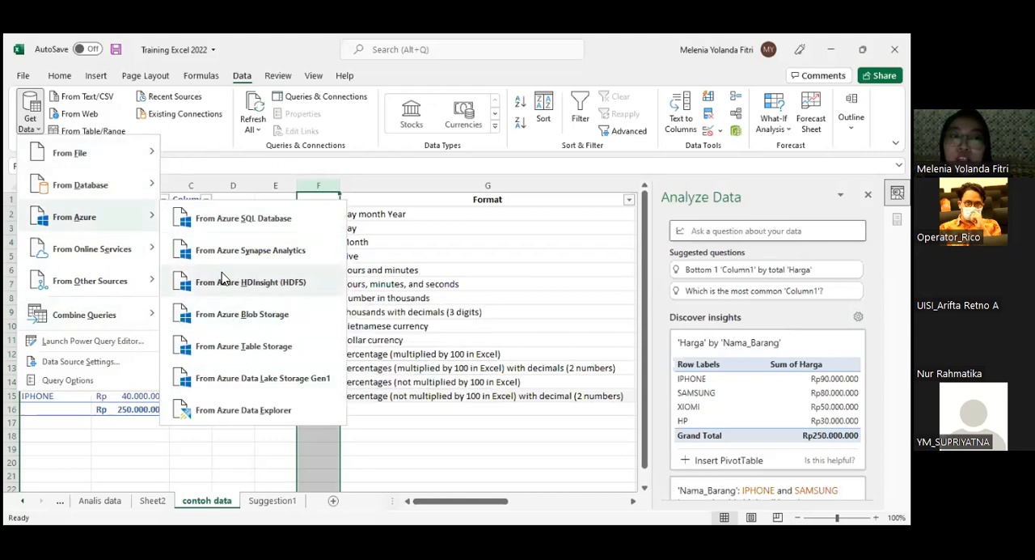
{"action": "left_click", "coordinate": [207, 148]}
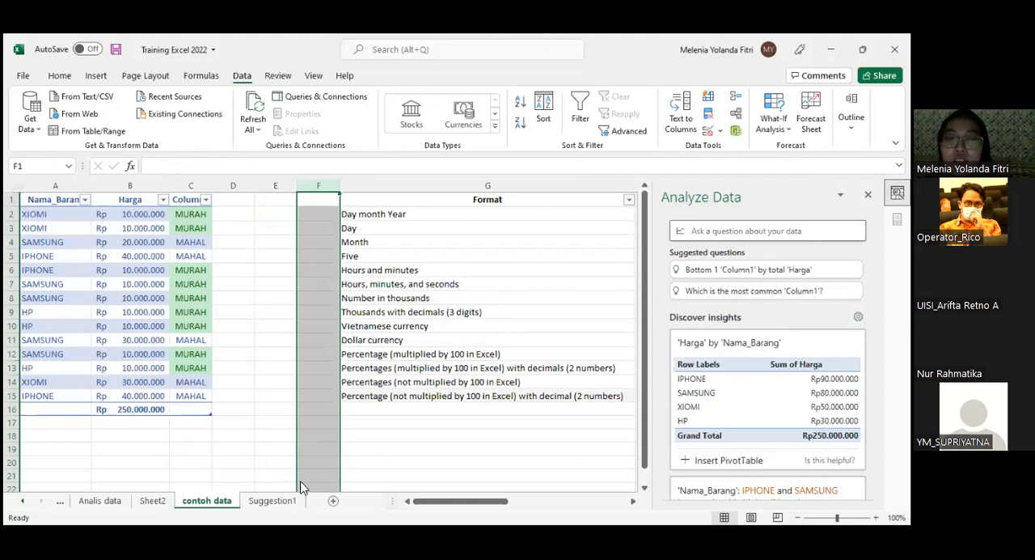
- Add a blank worksheet after the contoh data sheet and select its column A
{"action": "left_click", "coordinate": [332, 501]}
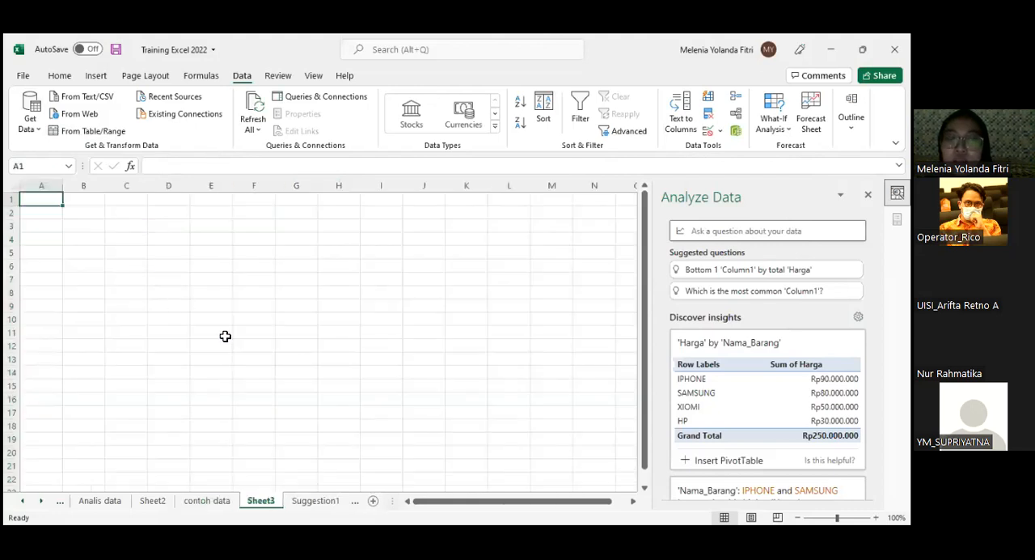
{"action": "left_click", "coordinate": [215, 498]}
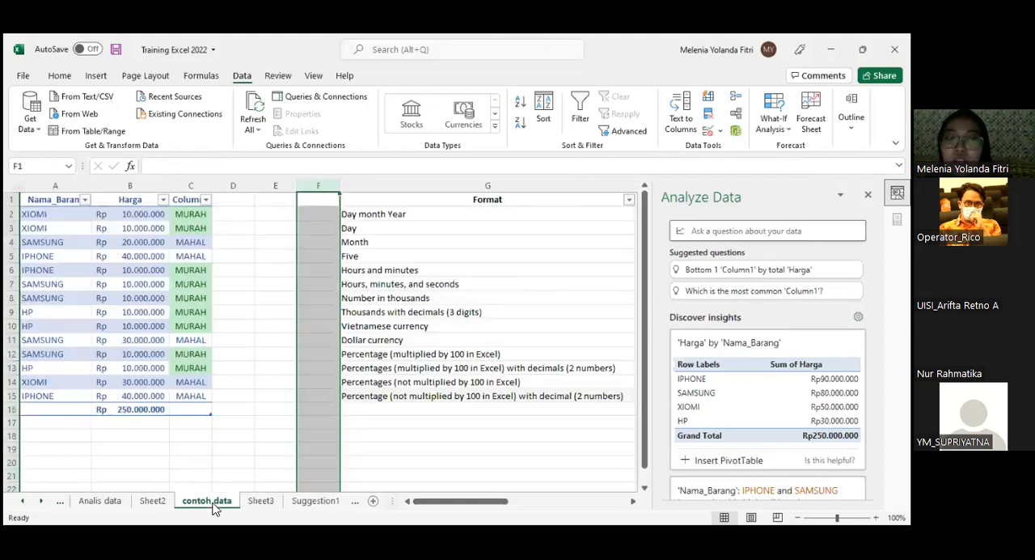
{"action": "left_click", "coordinate": [35, 194]}
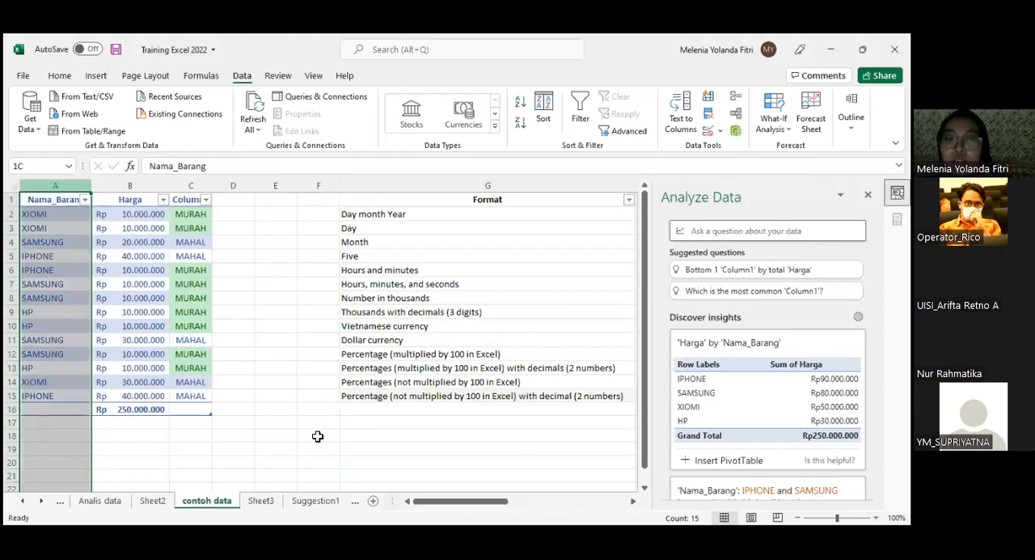
{"action": "left_click", "coordinate": [263, 500]}
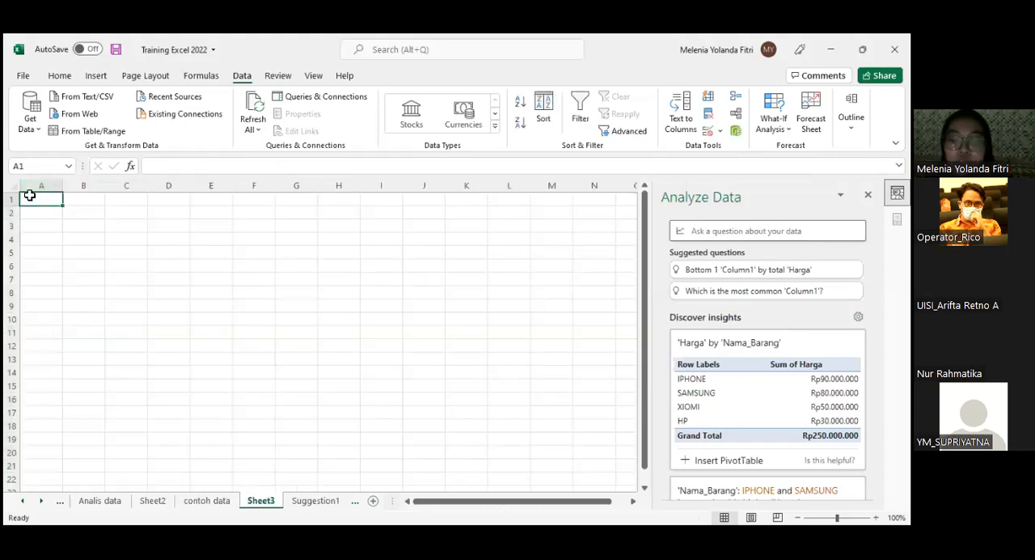
{"action": "type", "text": ","}
{"action": "key", "text": "BackSpace"}
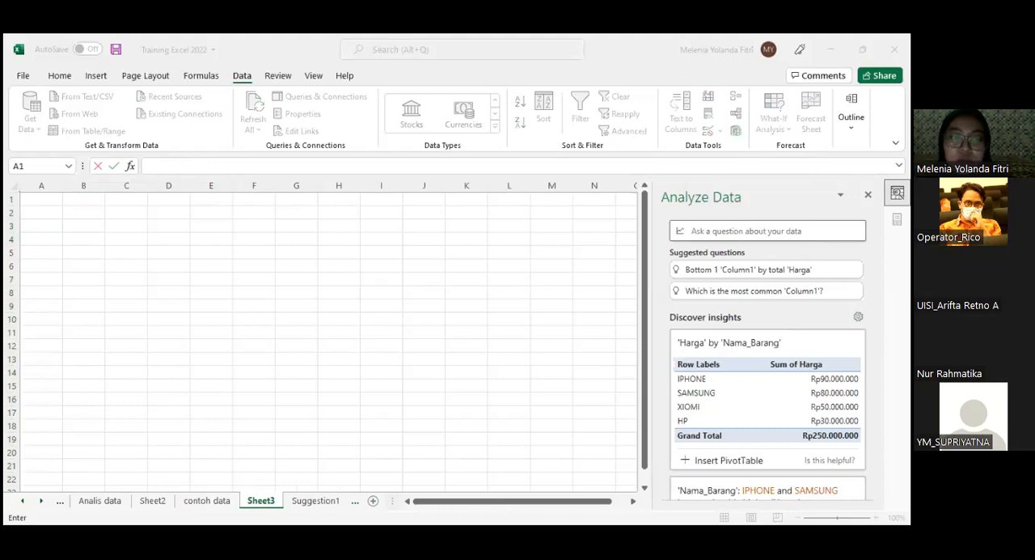
{"action": "left_click", "coordinate": [41, 185]}
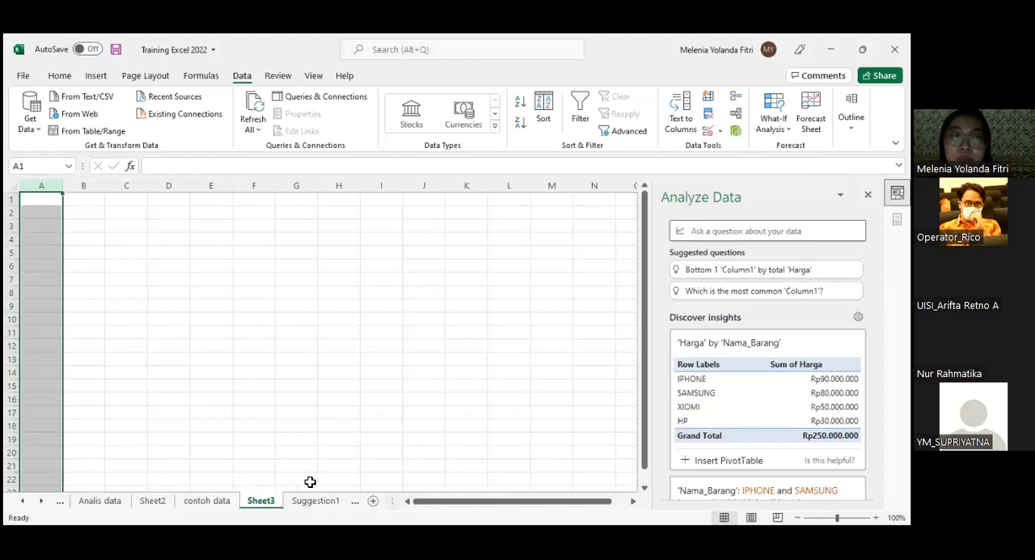
- Try to split the Date data with Text to Columns as Delimited, adding Comma to the delimiters
{"action": "left_click", "coordinate": [220, 501]}
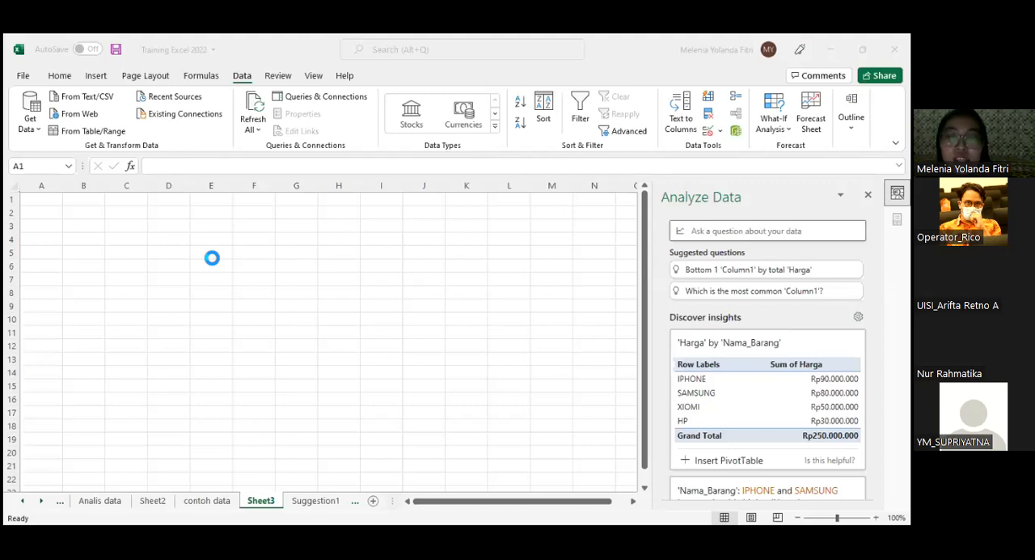
{"action": "key", "text": "Return"}
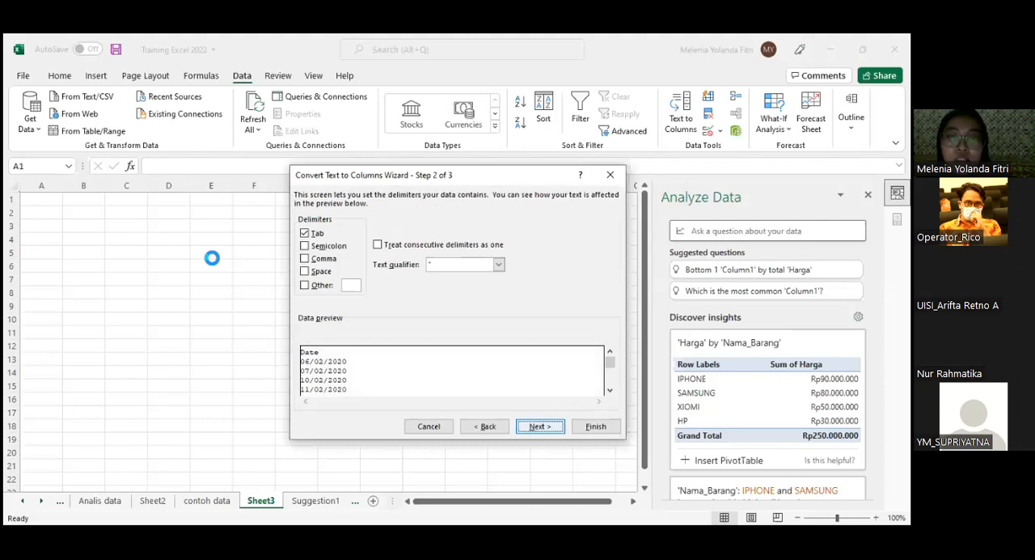
{"action": "key", "text": "alt+c"}
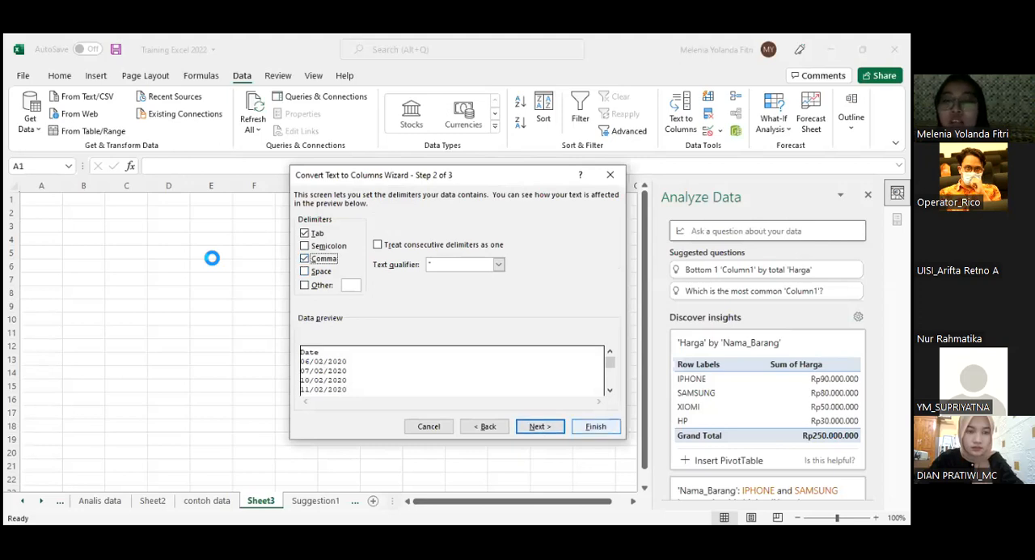
{"action": "left_click", "coordinate": [610, 175]}
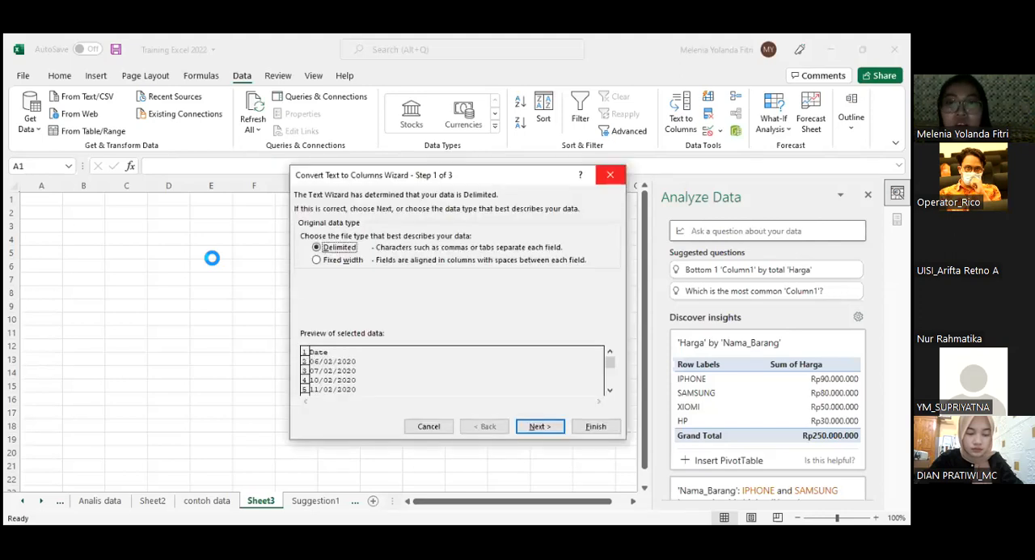
{"action": "left_click", "coordinate": [610, 174]}
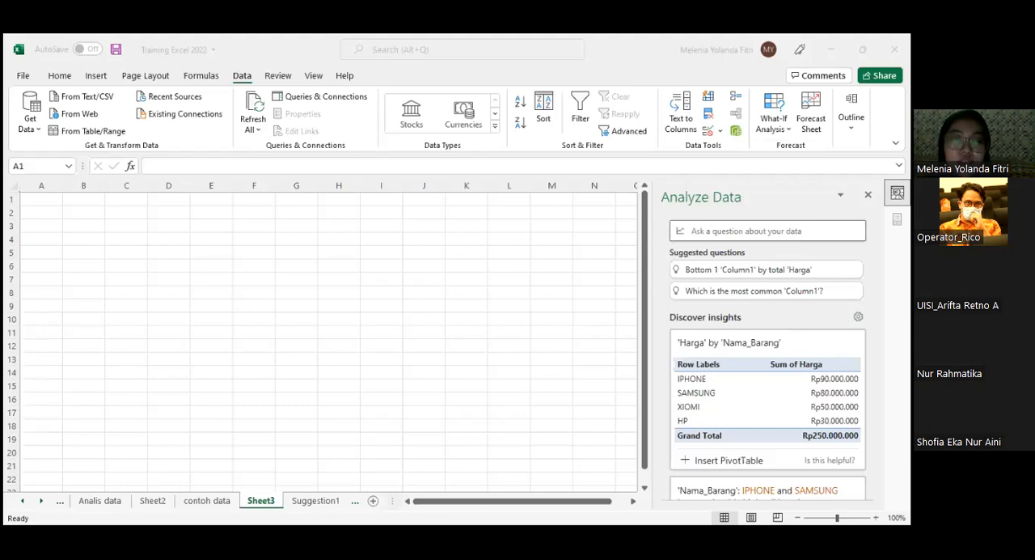
- Close Analyze Data and select the row-to-column shortcut cell B3 on the RUMUS CEPAT sheet
{"action": "left_click", "coordinate": [62, 502]}
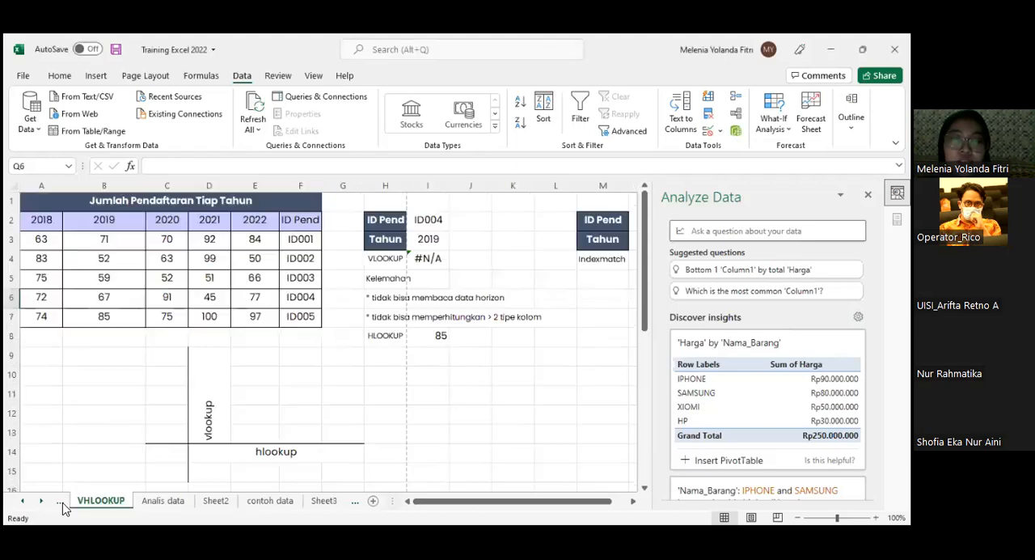
{"action": "key", "text": "ctrl+Page_Up"}
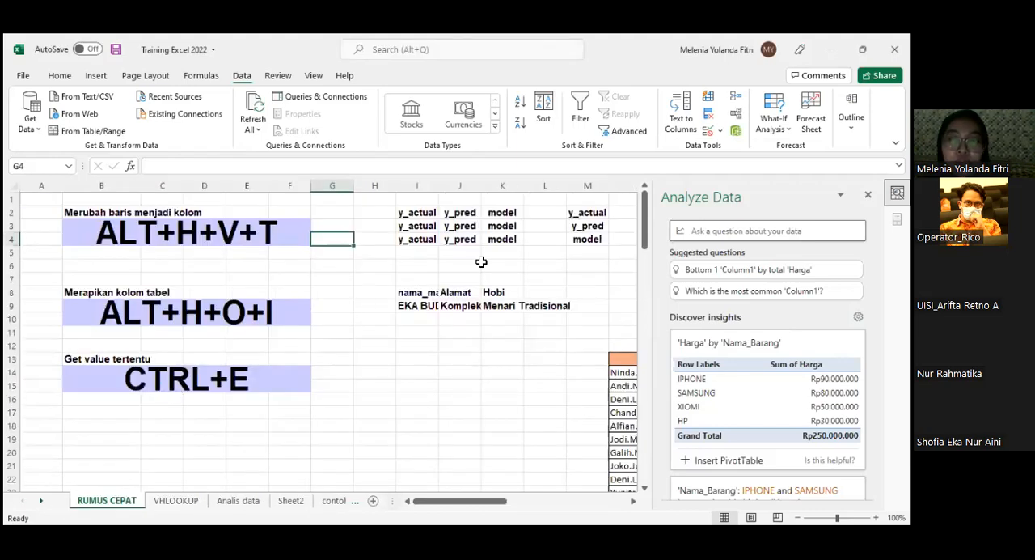
{"action": "left_click", "coordinate": [868, 195]}
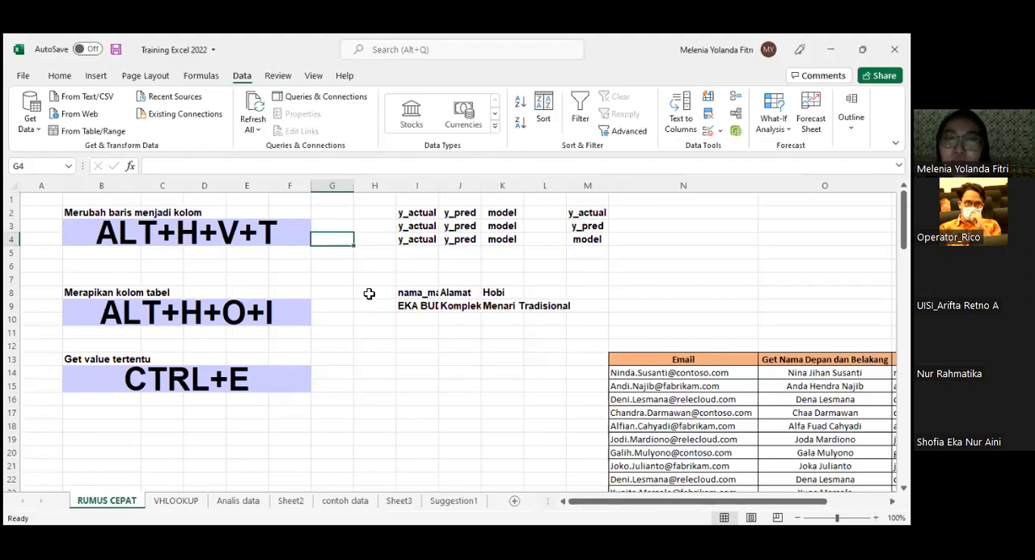
{"action": "left_click", "coordinate": [423, 215]}
{"action": "left_click", "coordinate": [243, 233]}
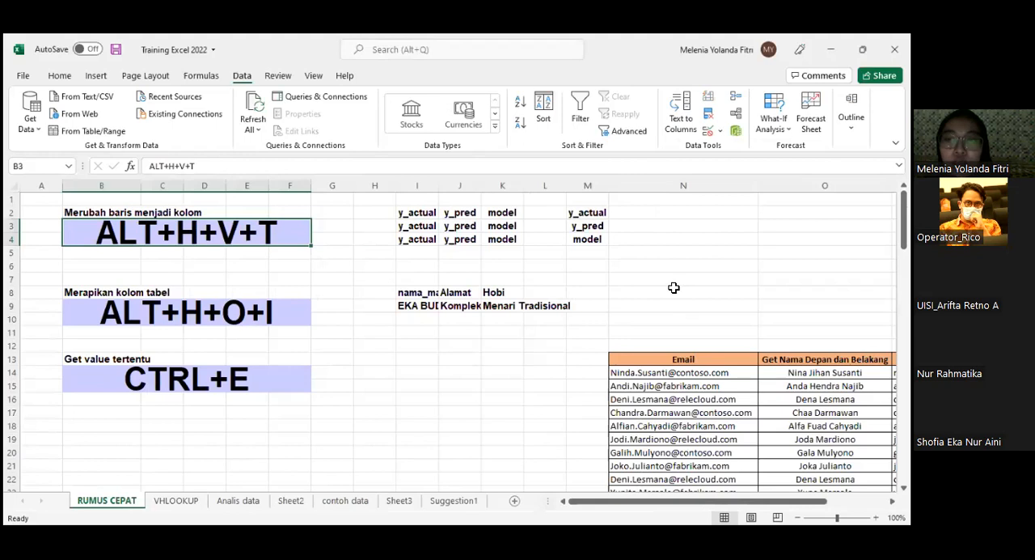
{"action": "left_click", "coordinate": [203, 214]}
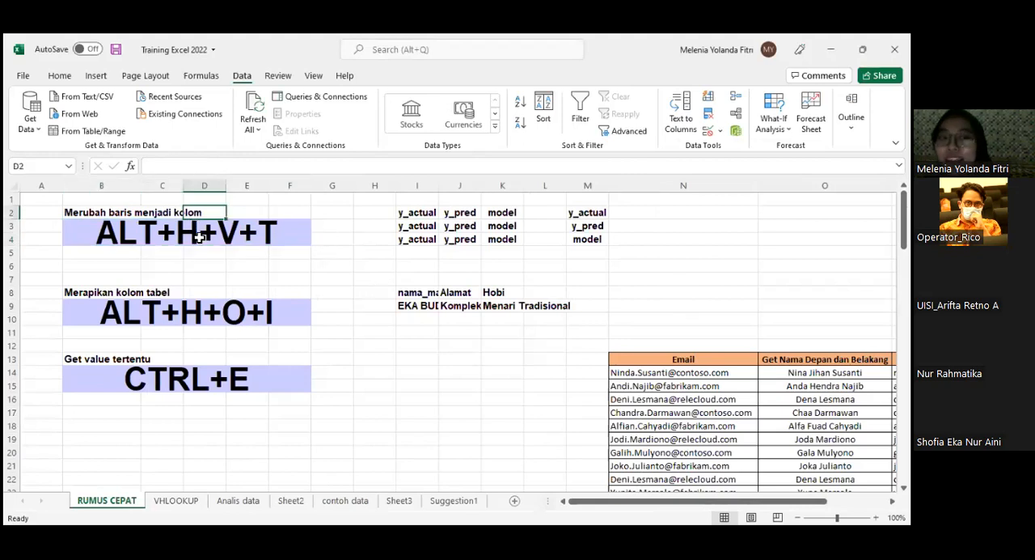
{"action": "left_click", "coordinate": [367, 282]}
{"action": "left_click", "coordinate": [142, 226]}
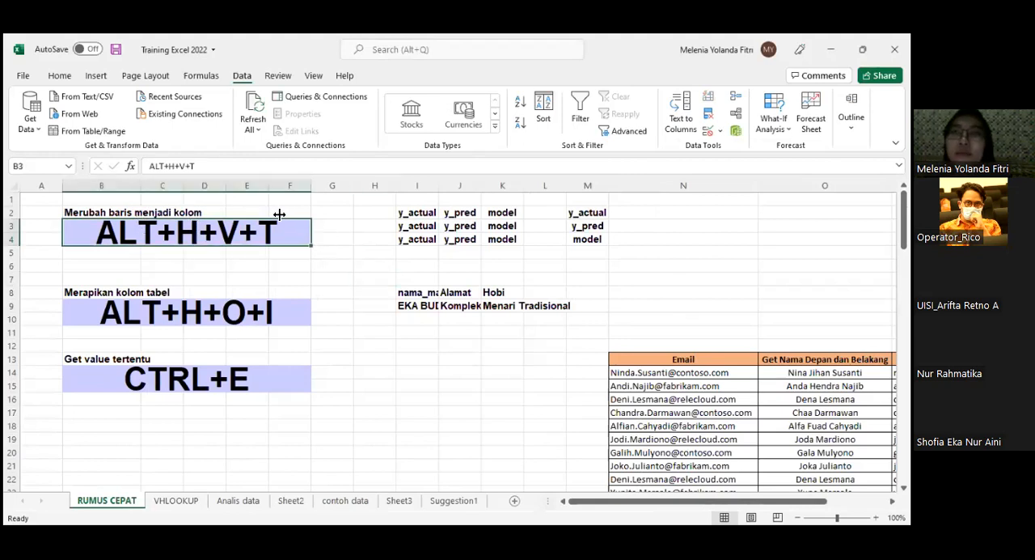
{"action": "left_click", "coordinate": [419, 212]}
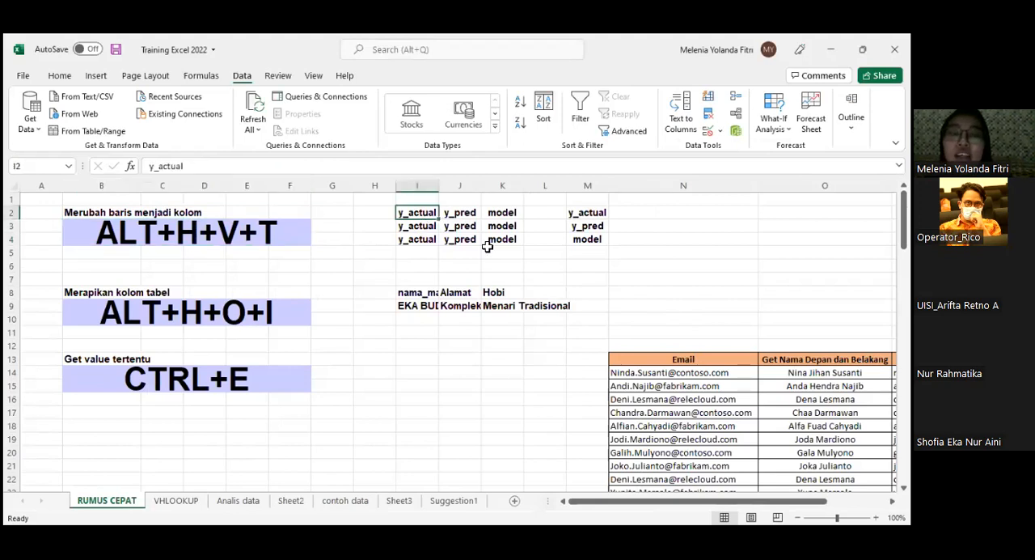
{"action": "left_click_drag", "start_coordinate": [420, 212], "coordinate": [491, 222]}
{"action": "left_click_drag", "start_coordinate": [404, 215], "coordinate": [515, 214]}
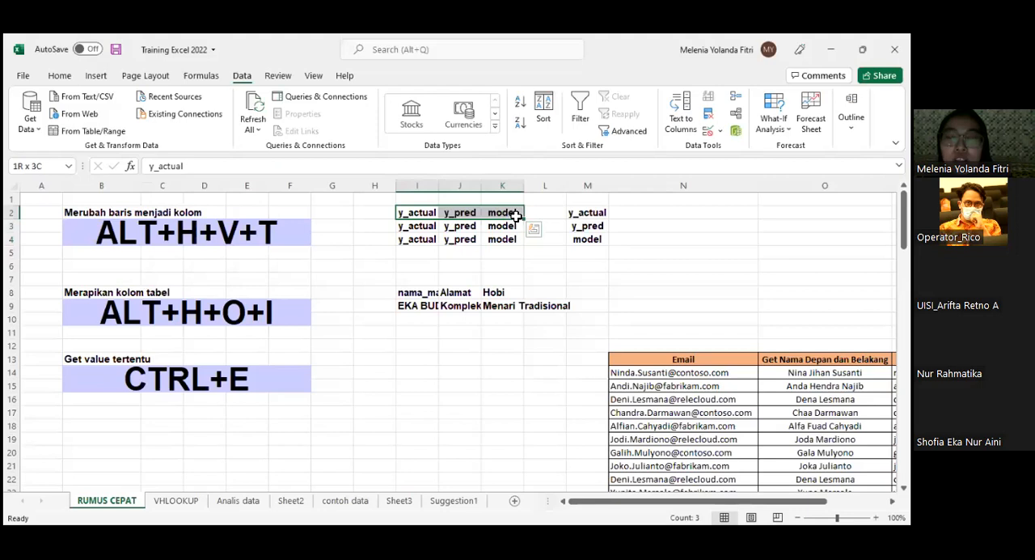
- Clear the contents of the repeated y_actual, y_pred and model rows in I3:K4
{"action": "left_click_drag", "start_coordinate": [419, 226], "coordinate": [499, 236]}
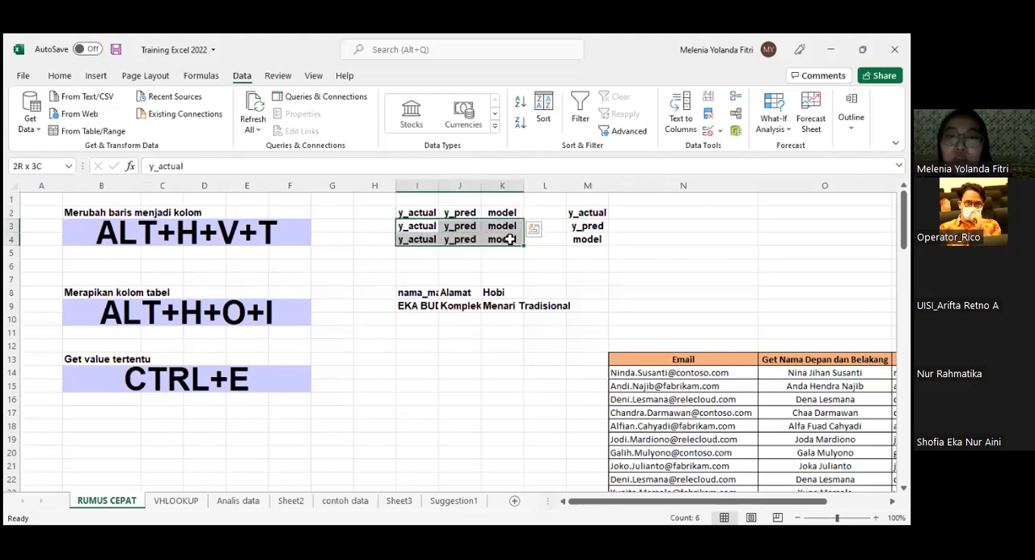
{"action": "right_click", "coordinate": [510, 239]}
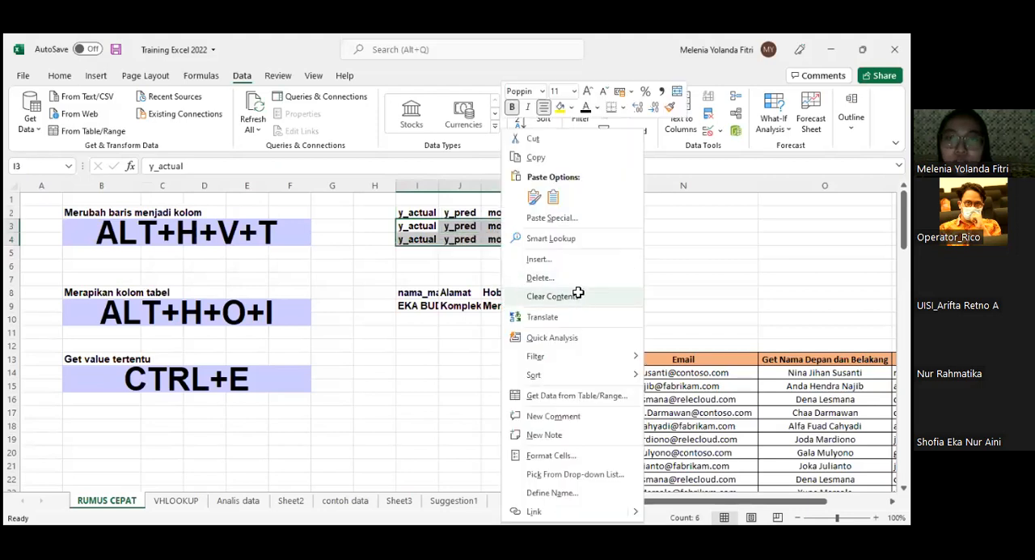
{"action": "key", "text": "n"}
- Compare the horizontal headings in I2:K2 with their vertical arrangement in M2:M4 and review the row-to-column shortcut in B3
{"action": "left_click_drag", "start_coordinate": [411, 213], "coordinate": [512, 212]}
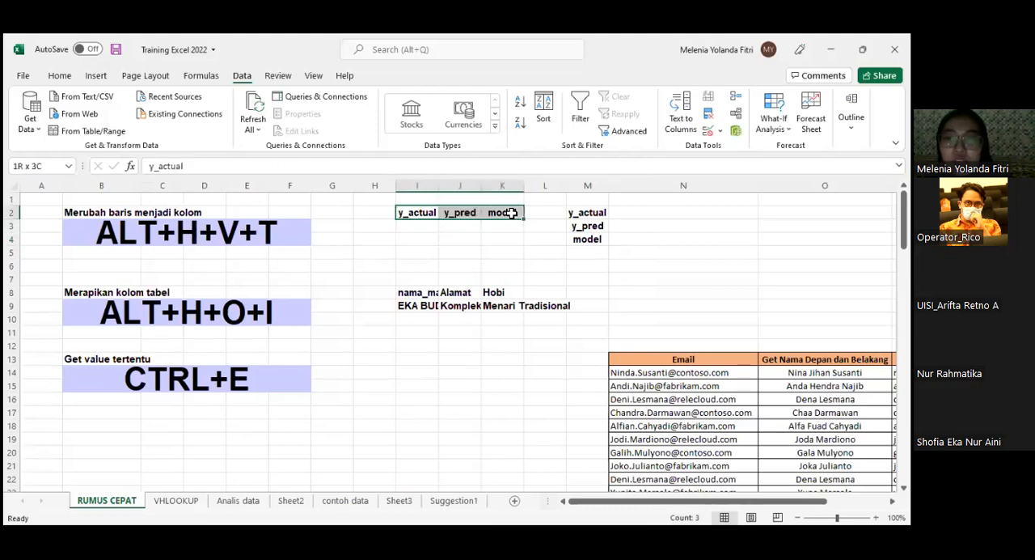
{"action": "left_click", "coordinate": [72, 79]}
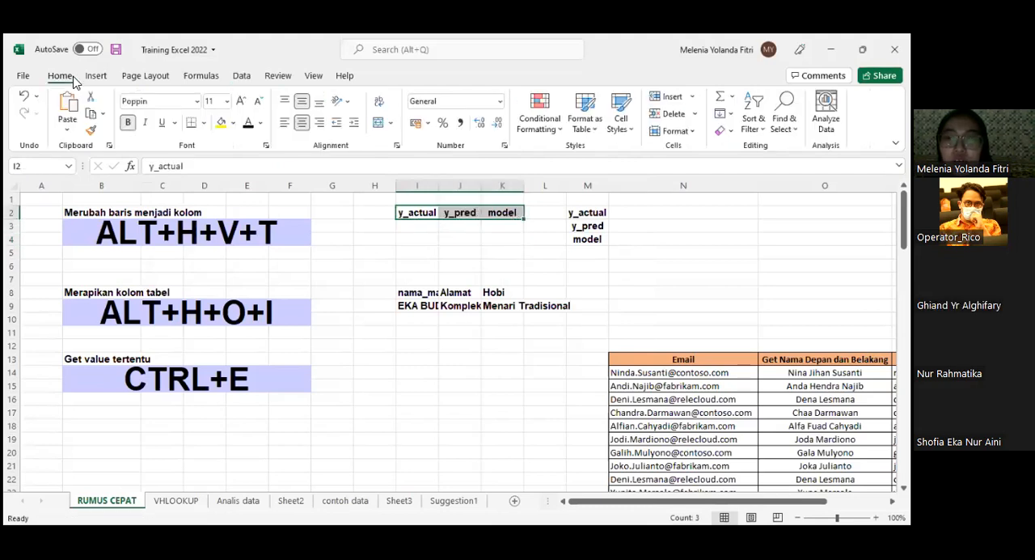
{"action": "left_click", "coordinate": [469, 226]}
{"action": "left_click_drag", "start_coordinate": [429, 212], "coordinate": [503, 221]}
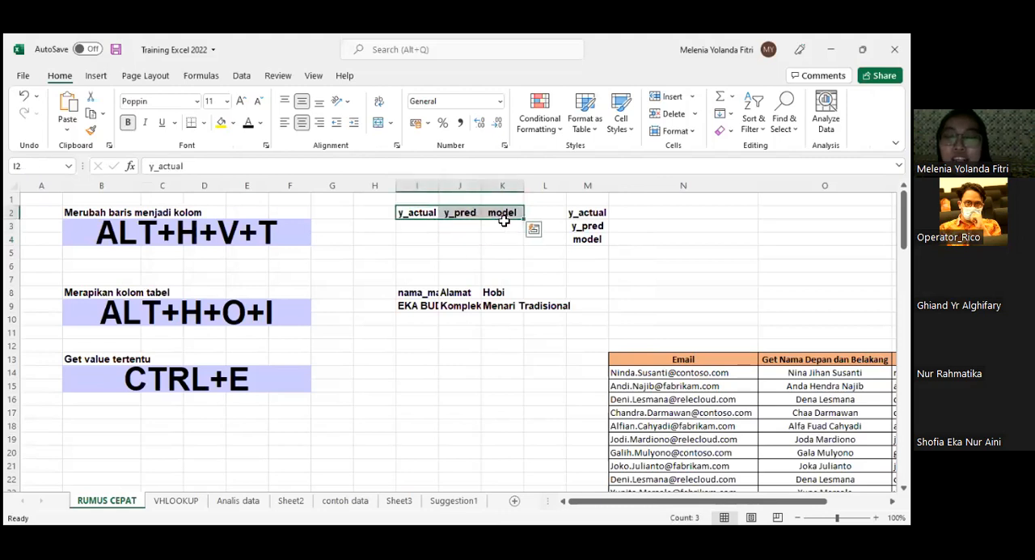
{"action": "mouse_move", "coordinate": [412, 216]}
{"action": "left_mouse_down"}
{"action": "mouse_move", "coordinate": [512, 217]}
{"action": "mouse_move", "coordinate": [425, 217]}
{"action": "left_mouse_up"}
{"action": "key", "text": "Right"}
{"action": "left_click", "coordinate": [424, 217]}
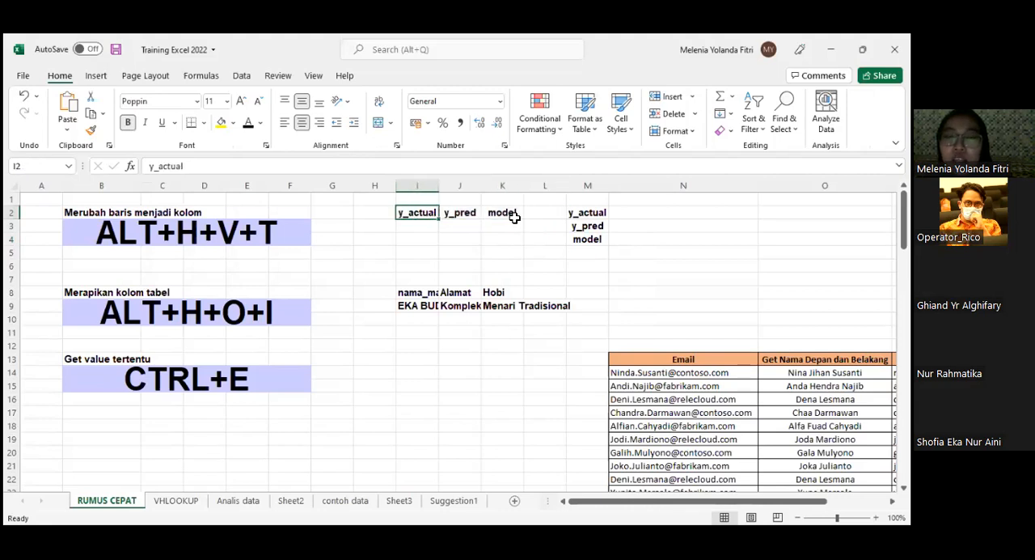
{"action": "left_click", "coordinate": [514, 216], "text": "shift"}
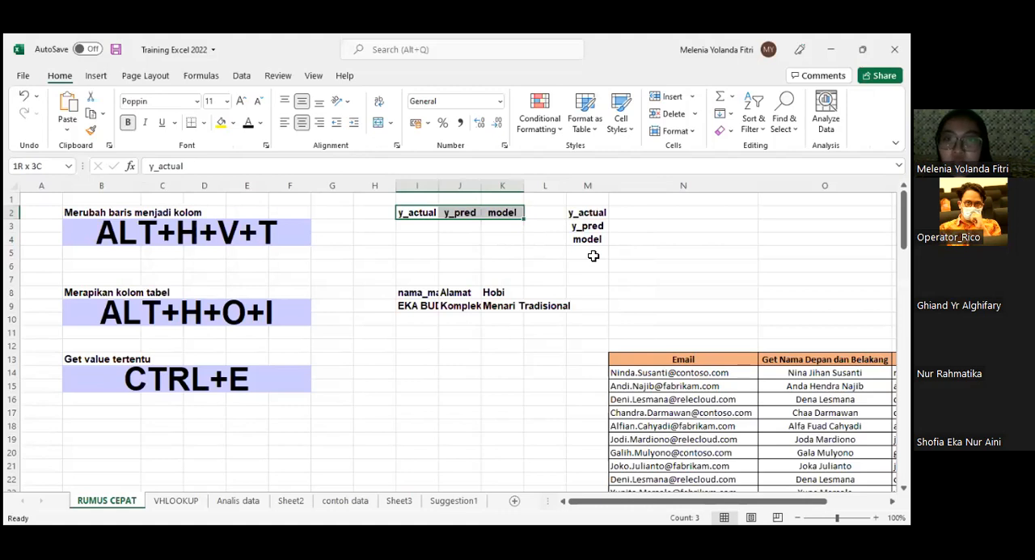
{"action": "left_click_drag", "start_coordinate": [597, 214], "coordinate": [600, 240]}
{"action": "left_click_drag", "start_coordinate": [391, 218], "coordinate": [492, 216]}
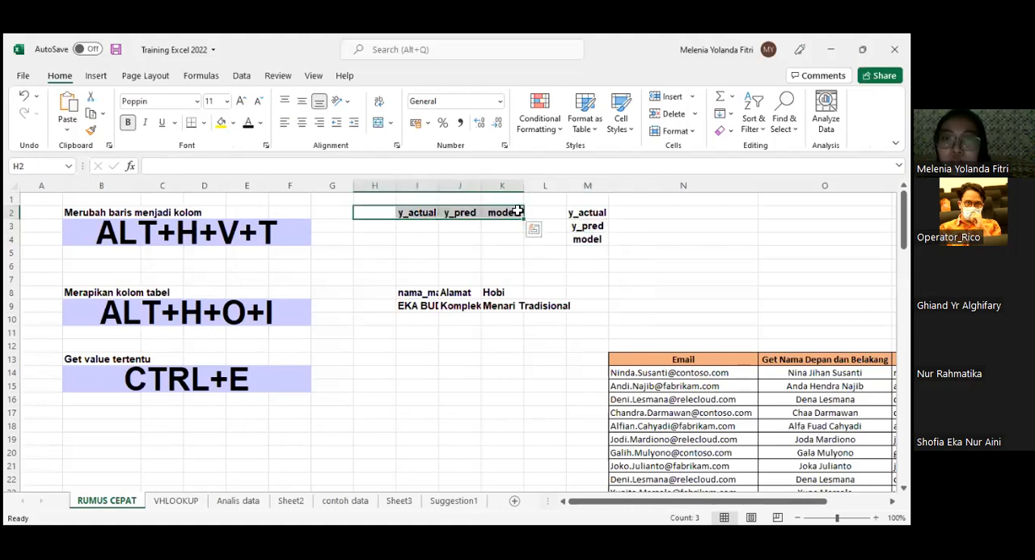
{"action": "left_click", "coordinate": [578, 212]}
{"action": "left_click_drag", "start_coordinate": [593, 248], "coordinate": [596, 250]}
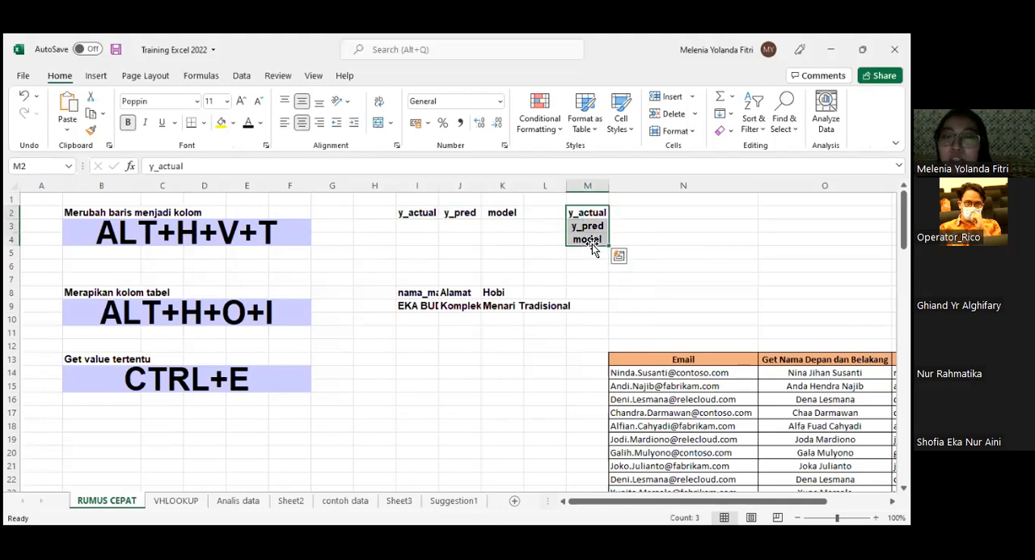
{"action": "left_click", "coordinate": [202, 241]}
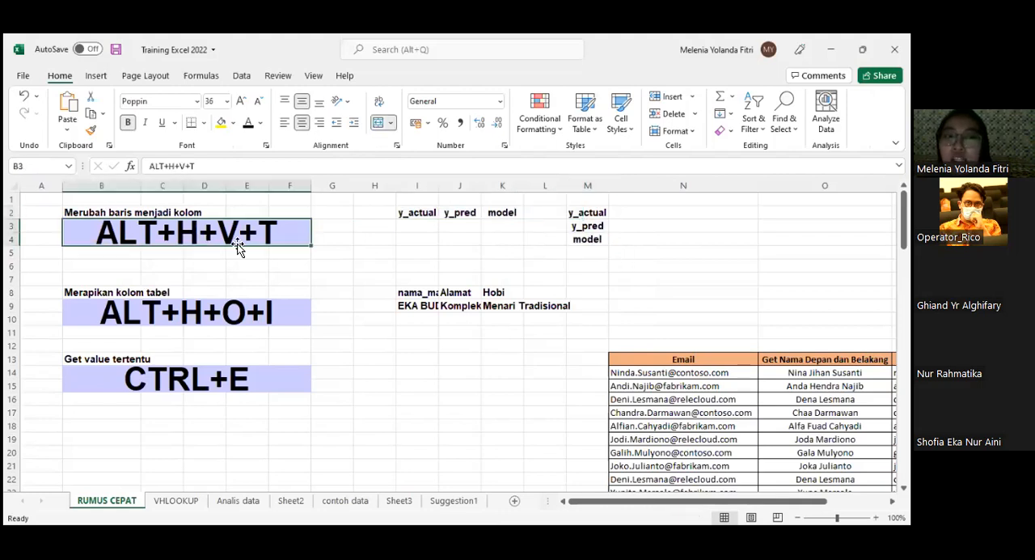
- Clear M2:M4, then copy the headings in I2:K2 and paste them transposed as a column starting at M2
{"action": "left_click_drag", "start_coordinate": [590, 213], "coordinate": [592, 241]}
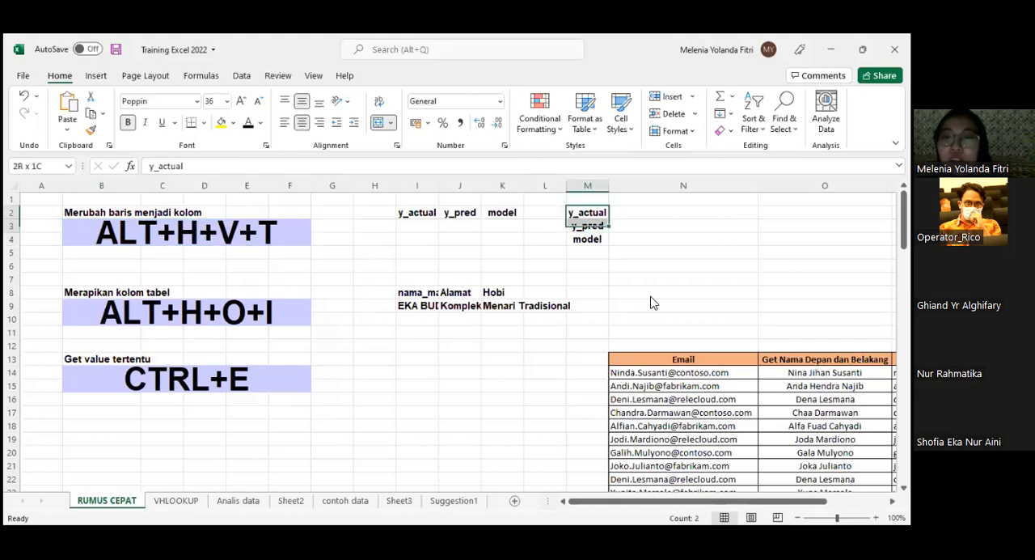
{"action": "left_click_drag", "start_coordinate": [417, 213], "coordinate": [500, 212]}
{"action": "key", "text": "ctrl+c"}
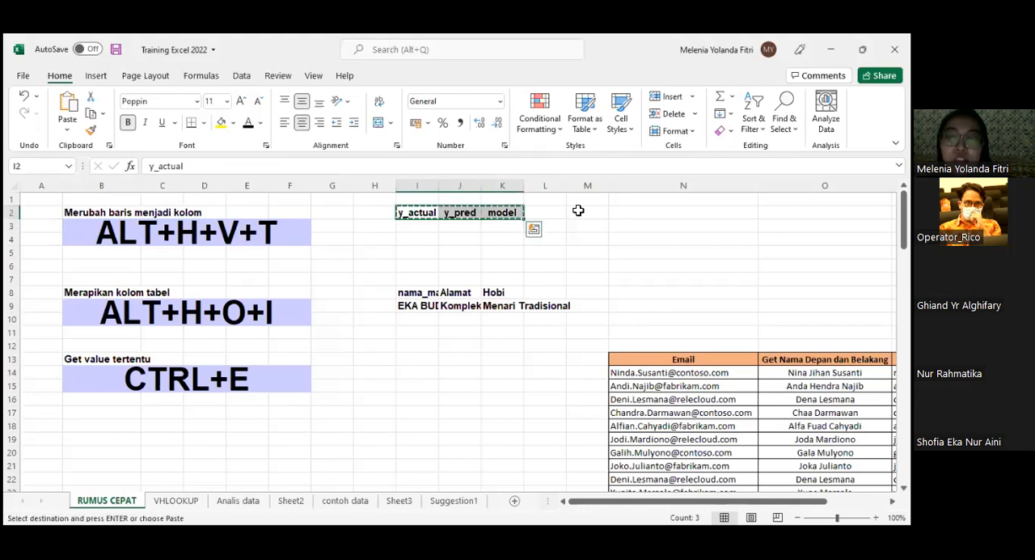
{"action": "key", "text": "Right"}
{"action": "key", "text": "Right"}
{"action": "key", "text": "Right"}
{"action": "key", "text": "Right"}
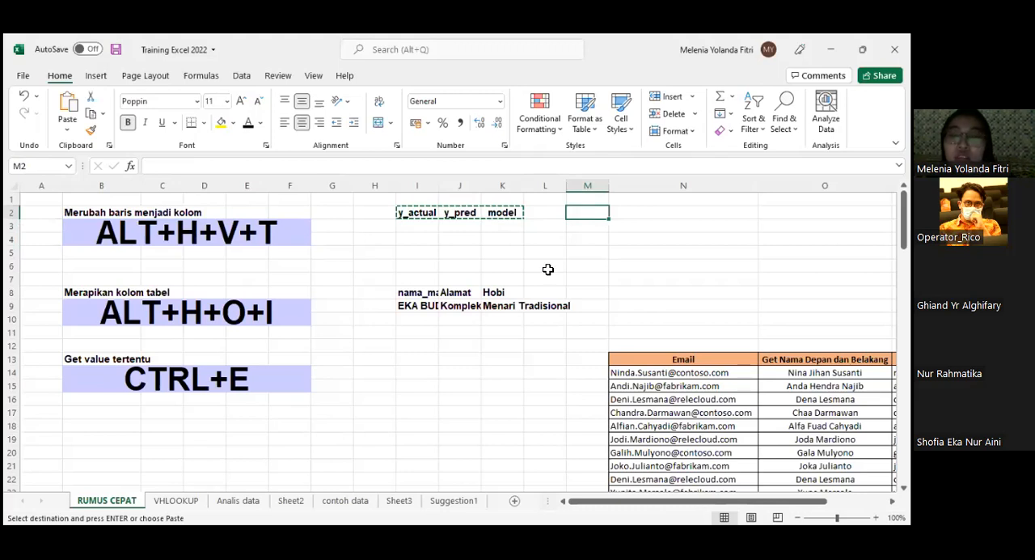
{"action": "key", "text": "alt+h"}
{"action": "key", "text": "v"}
{"action": "key", "text": "t"}
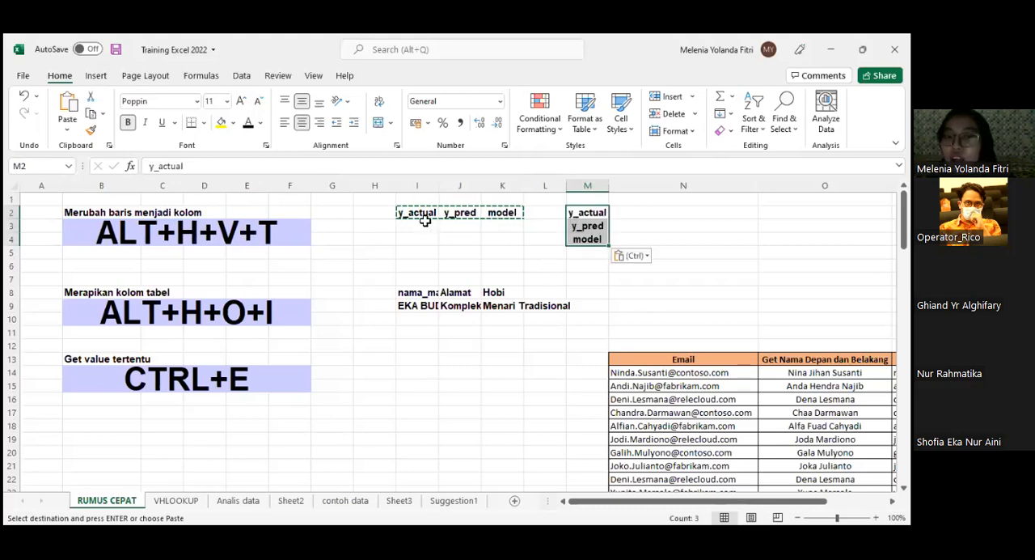
- Fill the y_actual, y_pred and model headings in I2:K2 down through row 4
{"action": "left_click", "coordinate": [421, 226]}
{"action": "key", "text": "Up"}
{"action": "key", "text": "shift+Right"}
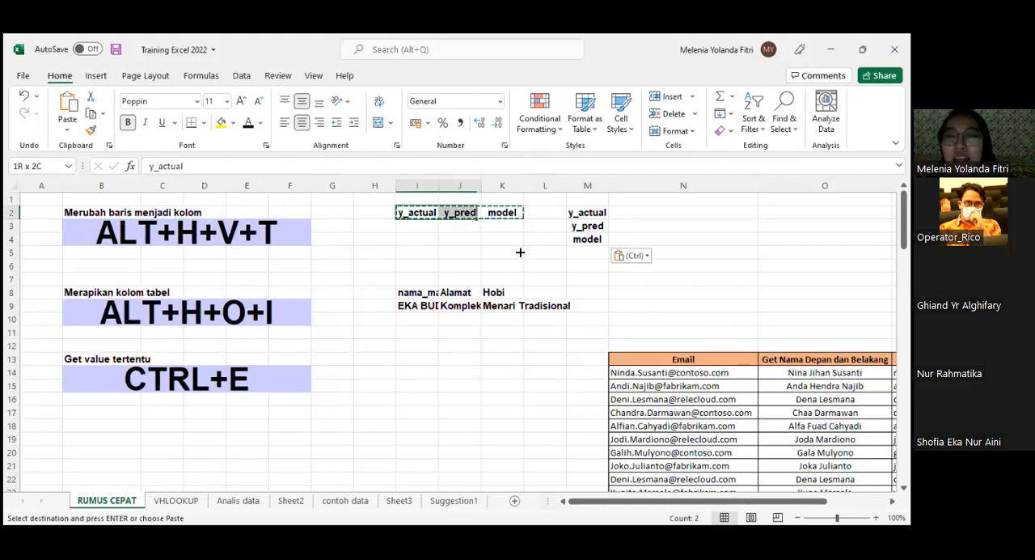
{"action": "left_click_drag", "start_coordinate": [523, 219], "coordinate": [524, 242]}
- Compare the repeated rows in I3:K4 with the transposed column in M2:M4
{"action": "left_click_drag", "start_coordinate": [417, 241], "coordinate": [466, 242]}
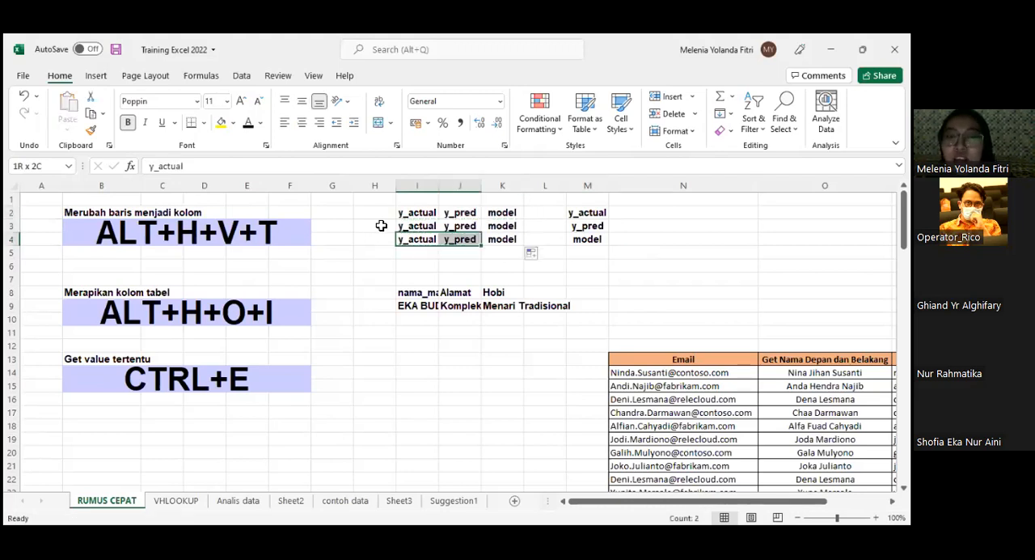
{"action": "left_click", "coordinate": [410, 228]}
{"action": "left_click", "coordinate": [500, 236], "text": "shift"}
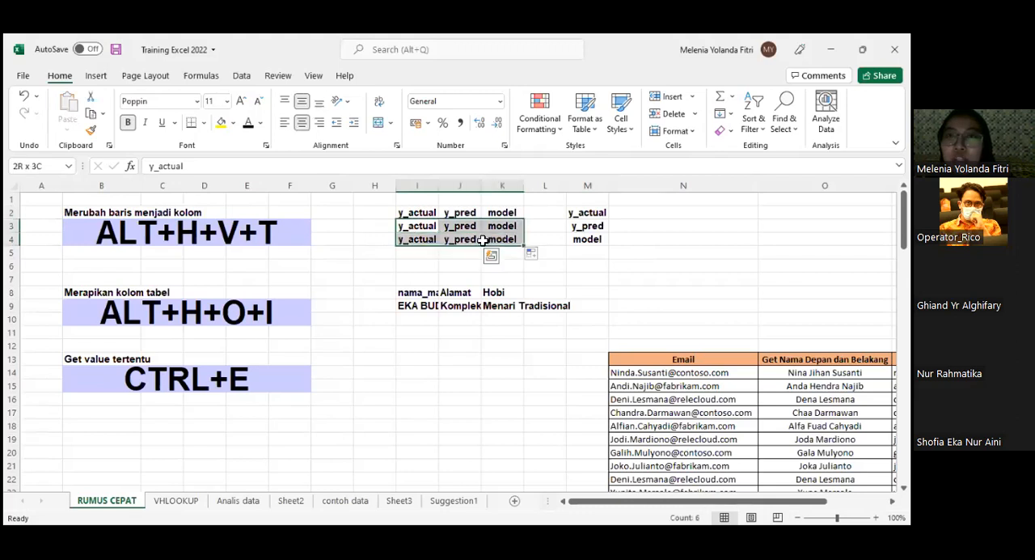
{"action": "left_click_drag", "start_coordinate": [412, 230], "coordinate": [481, 230]}
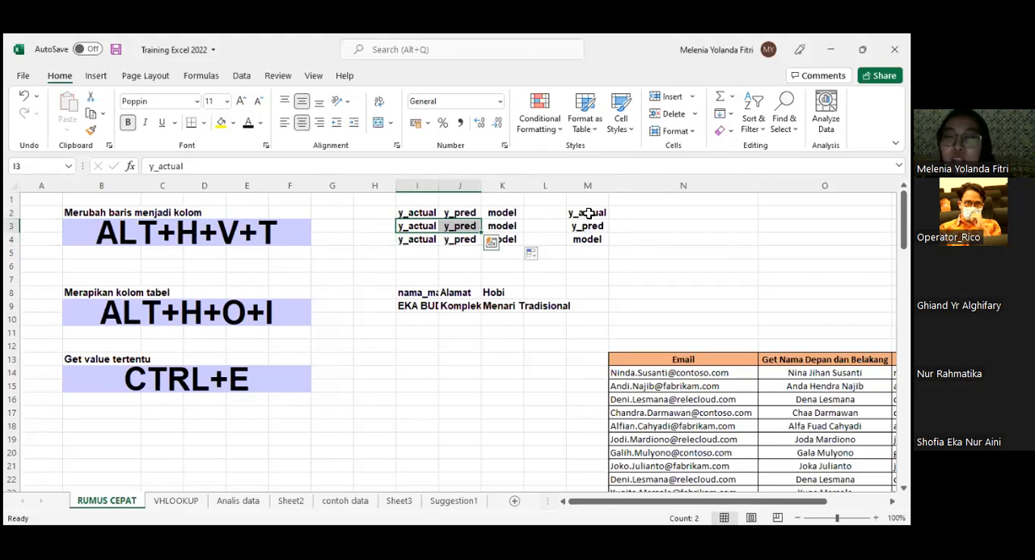
{"action": "left_click_drag", "start_coordinate": [587, 212], "coordinate": [596, 236]}
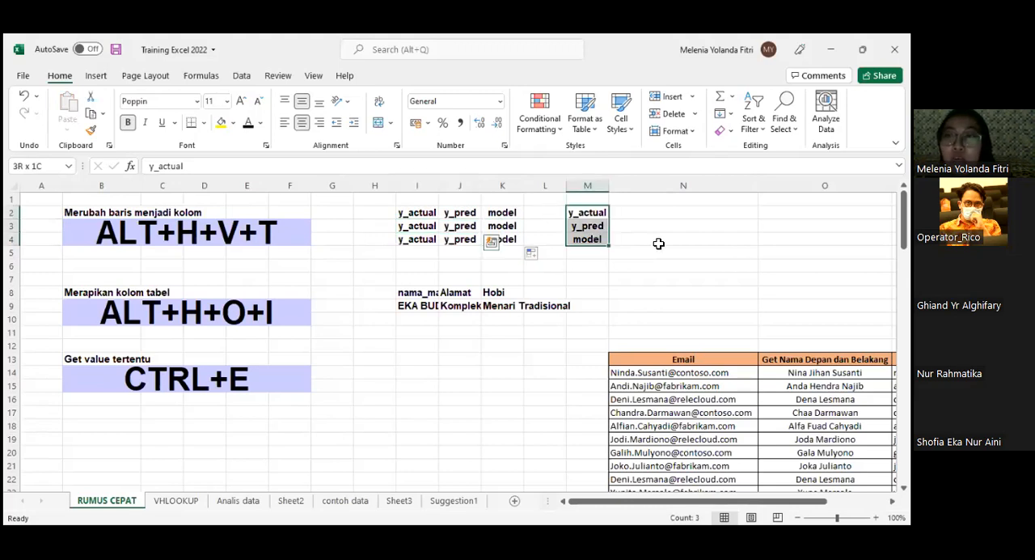
{"action": "left_click", "coordinate": [591, 209]}
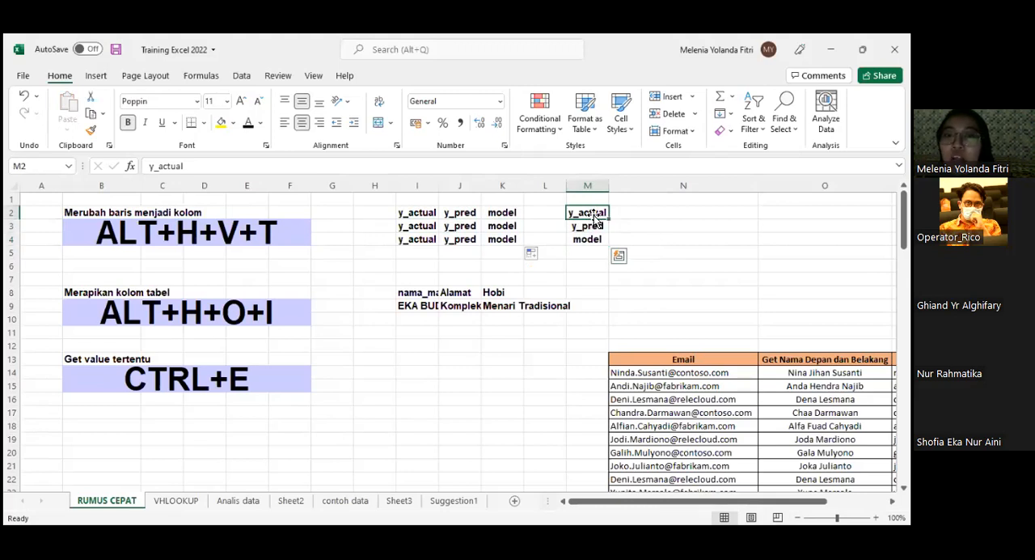
{"action": "left_click_drag", "start_coordinate": [602, 213], "coordinate": [590, 238]}
{"action": "left_click", "coordinate": [638, 236]}
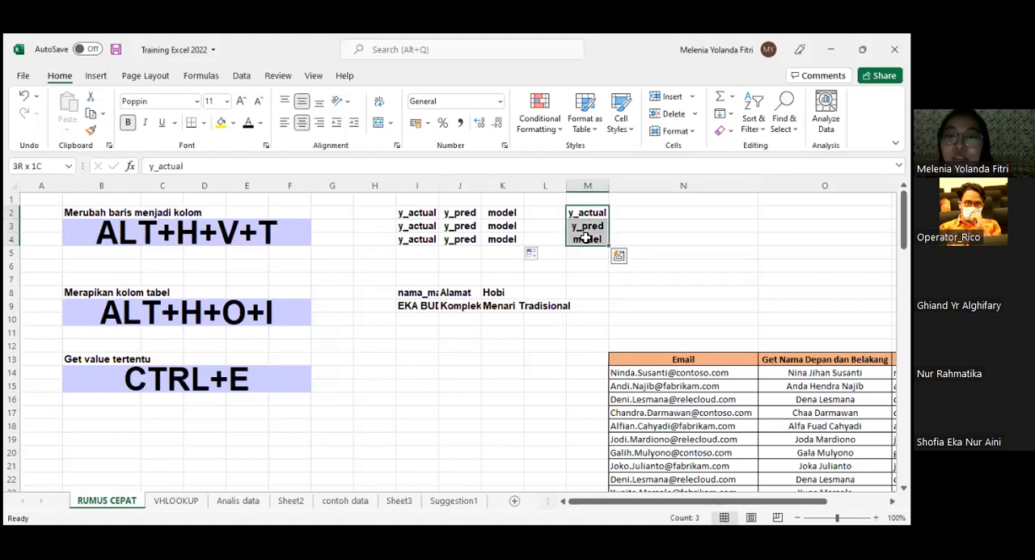
{"action": "left_click", "coordinate": [578, 212]}
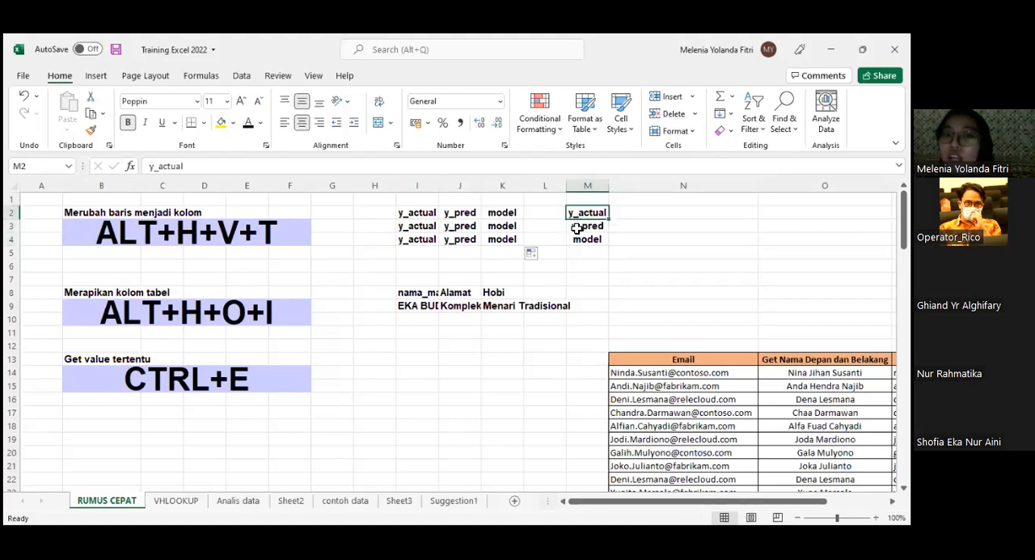
- Enter y_actual, y_pred and model manually in cells N2, N3 and N4
{"action": "left_click", "coordinate": [651, 216]}
{"action": "type", "text": "y"}
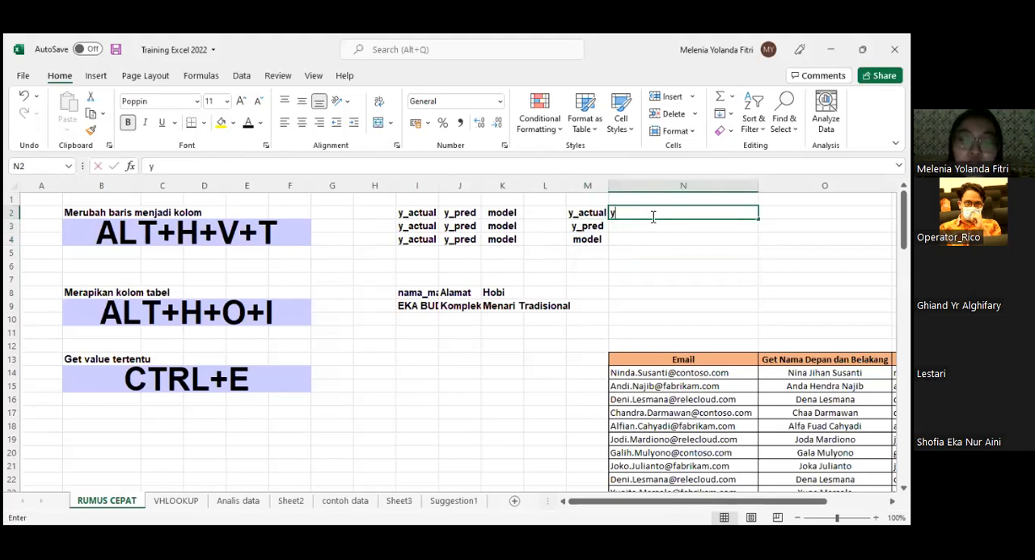
{"action": "type", "text": "_actual"}
{"action": "key", "text": "Return"}
{"action": "type", "text": "y_r"}
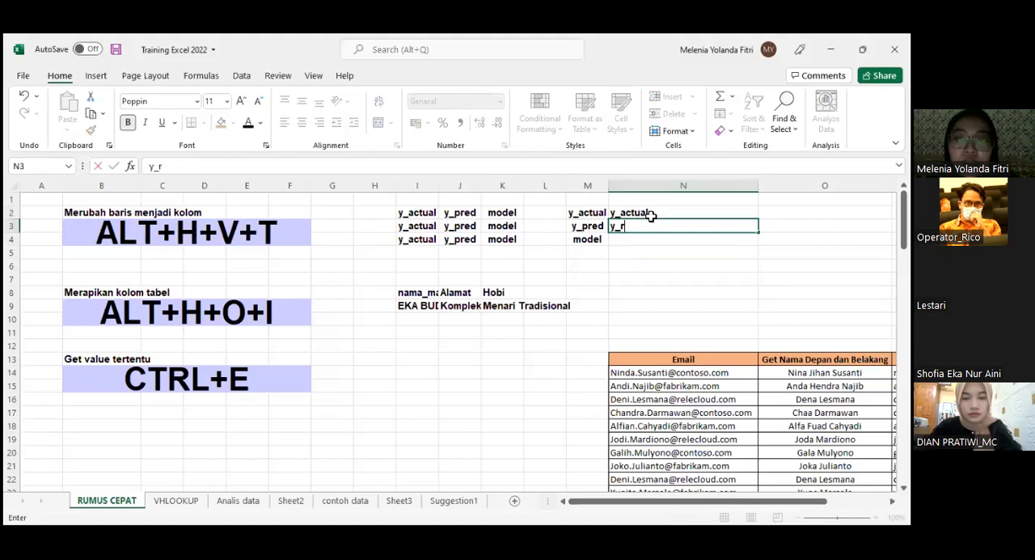
{"action": "type", "text": "red"}
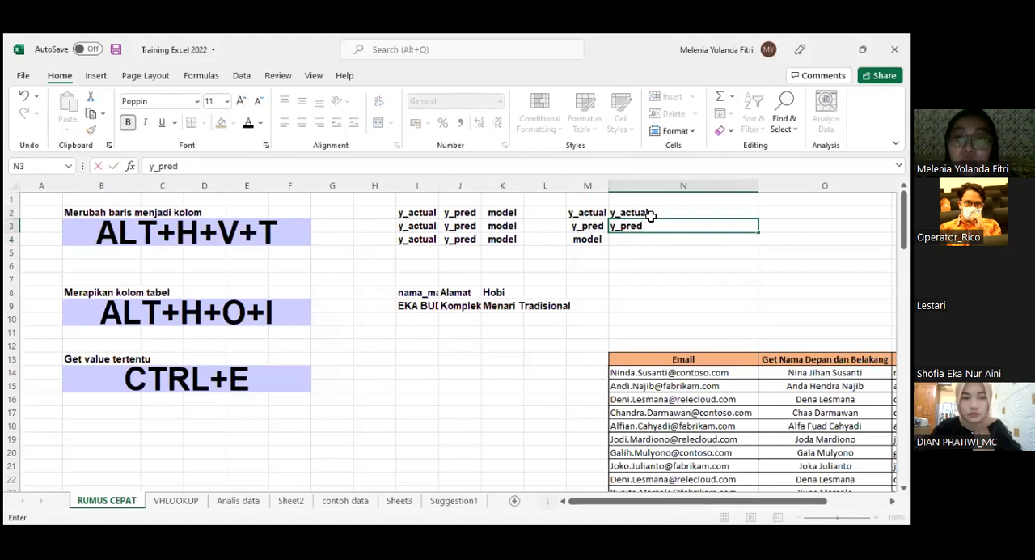
{"action": "key", "text": "Return"}
{"action": "type", "text": "modi"}
{"action": "type", "text": "el"}
{"action": "key", "text": "Return"}
- Clear the contents of the manually entered cells N2:N4
{"action": "left_click_drag", "start_coordinate": [651, 215], "coordinate": [652, 235]}
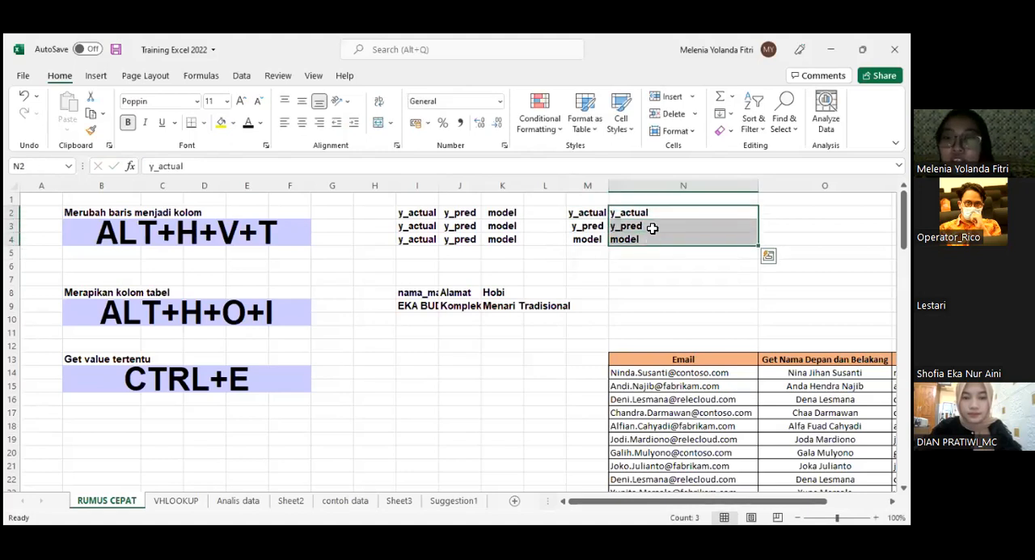
{"action": "key", "text": "shift+F10"}
{"action": "left_click", "coordinate": [706, 298]}
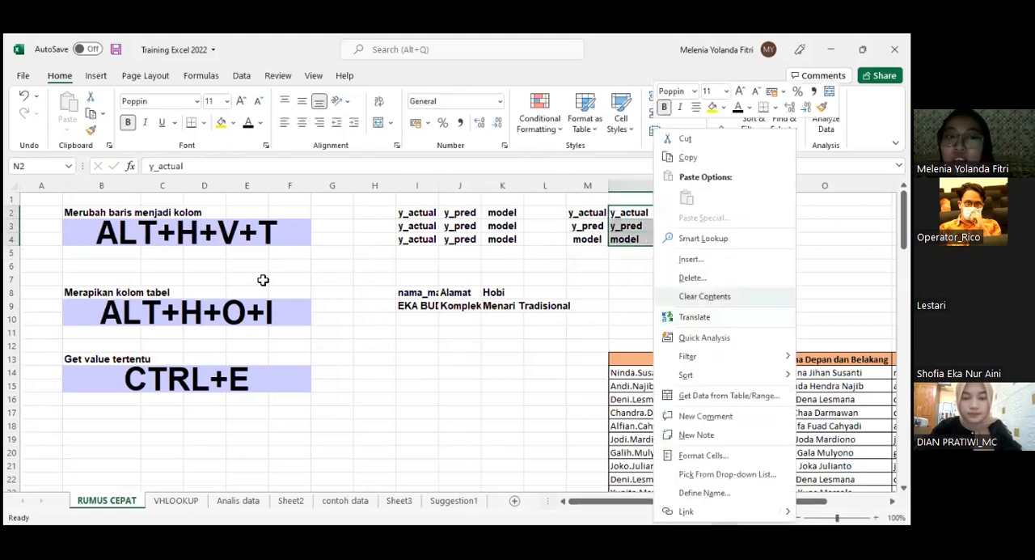
- Select the shortcut cell B9 under Merapikan kolom tabel
{"action": "left_click", "coordinate": [253, 243]}
{"action": "left_click", "coordinate": [289, 315]}
{"action": "scroll", "coordinate": [577, 351], "scroll_direction": "down", "scroll_amount": 1}
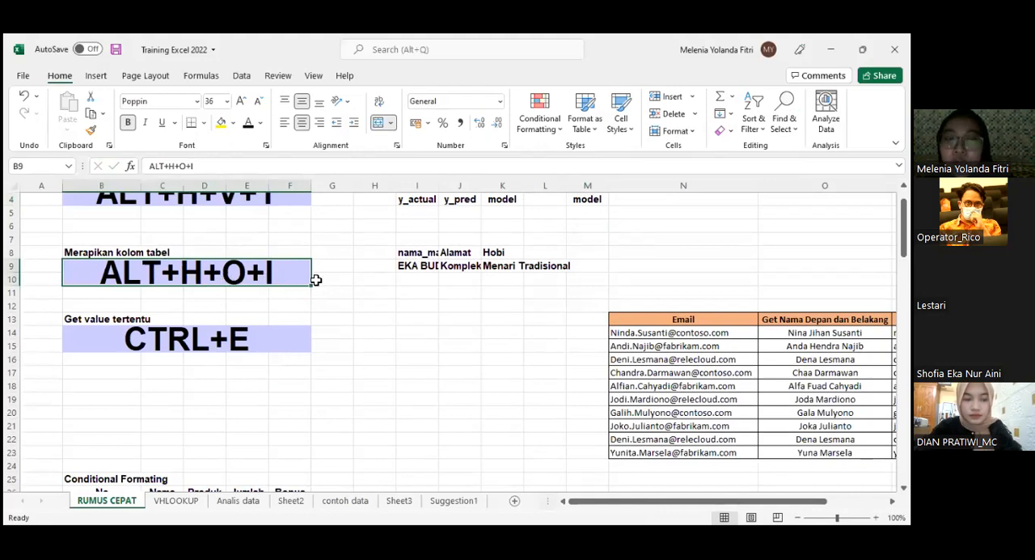
- Narrow the Nama_Barang column A on the contoh data sheet until its product names are cut off
{"action": "left_click", "coordinate": [458, 500]}
{"action": "left_click", "coordinate": [353, 501]}
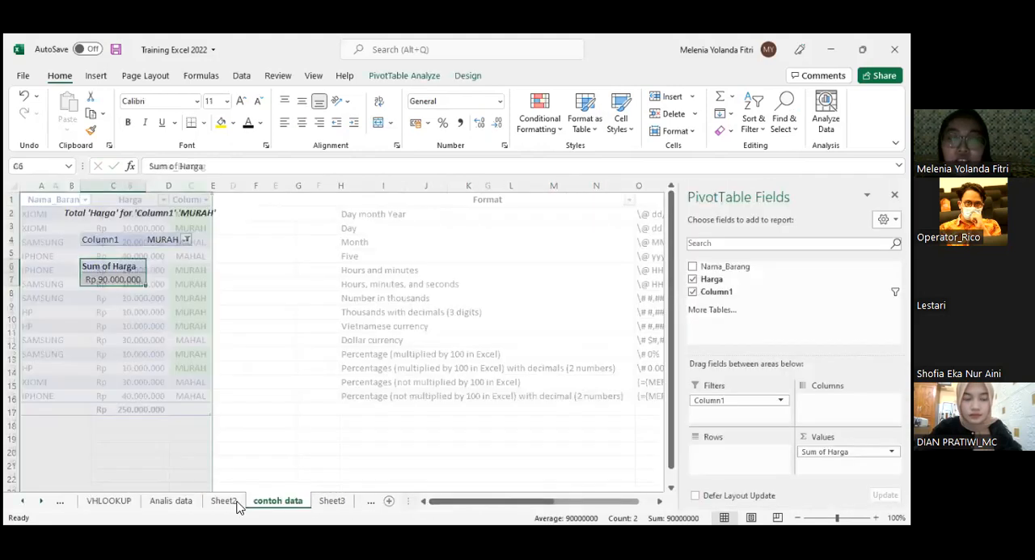
{"action": "left_click", "coordinate": [95, 269]}
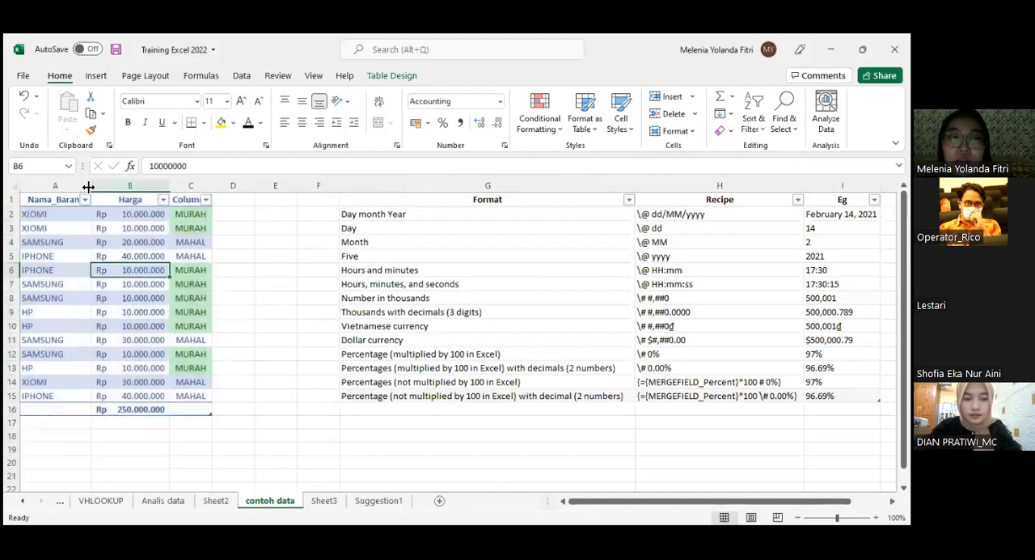
{"action": "left_click_drag", "start_coordinate": [36, 200], "coordinate": [31, 190]}
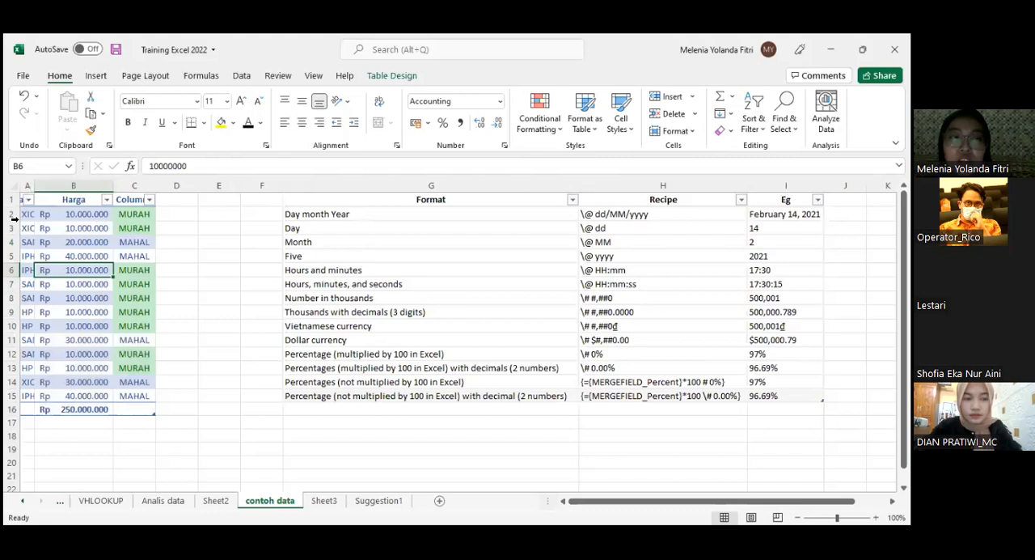
- Reduce the height of rows 4 to 15 and narrow columns B and C on the contoh data sheet until the prices are hidden
{"action": "scroll", "coordinate": [14, 219], "scroll_direction": "down", "scroll_amount": 1}
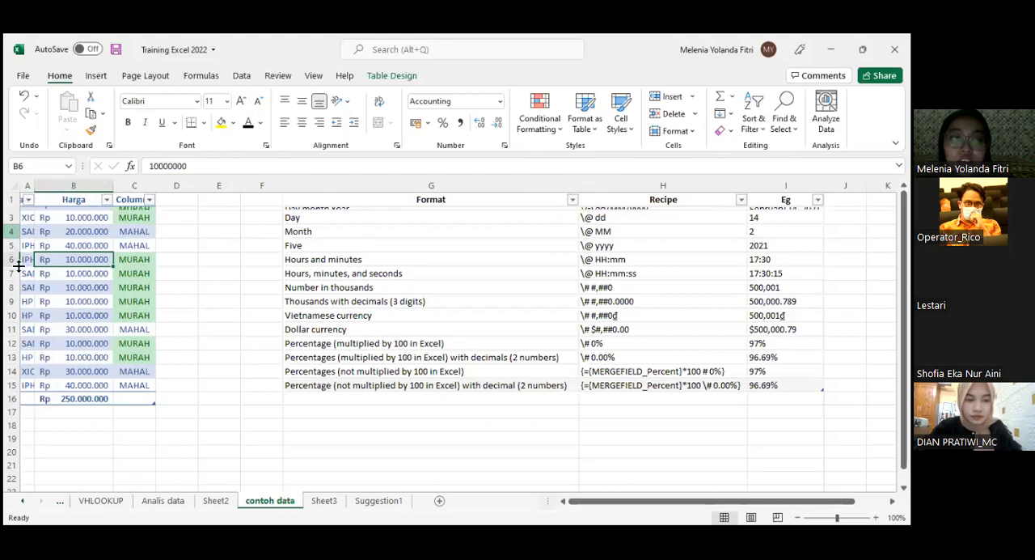
{"action": "key", "text": "ctrl+z"}
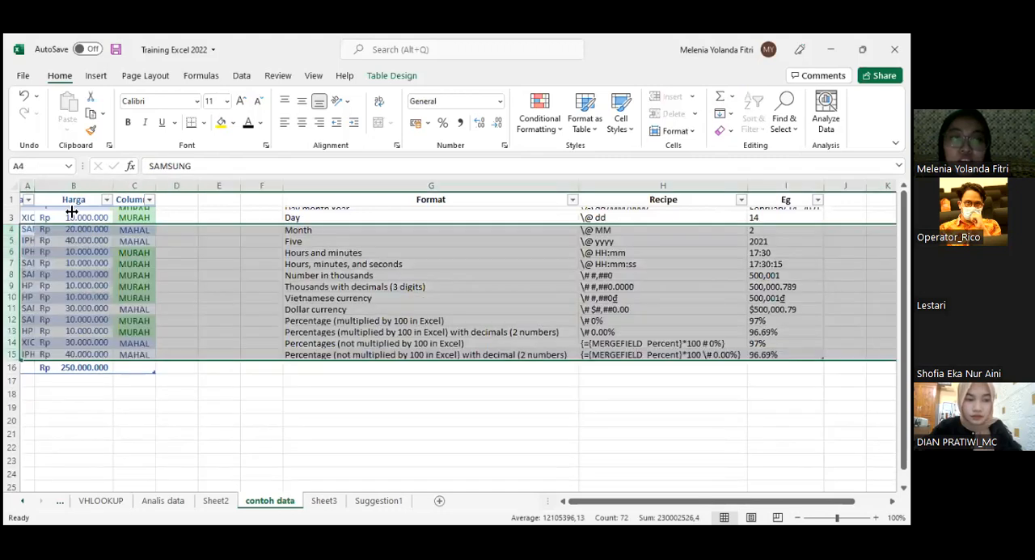
{"action": "left_click_drag", "start_coordinate": [115, 186], "coordinate": [76, 186]}
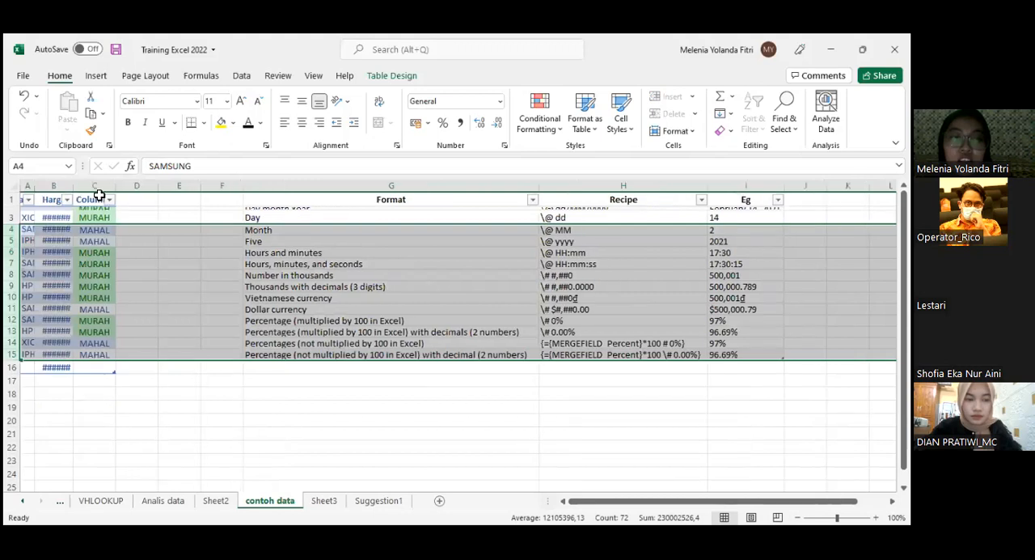
{"action": "left_click", "coordinate": [113, 309]}
{"action": "key", "text": "ctrl+z"}
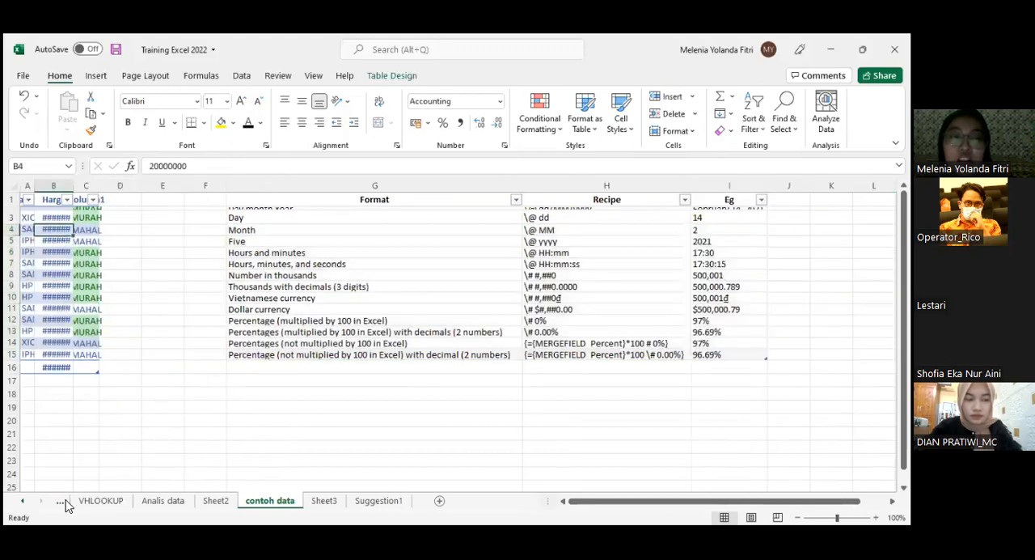
- Review the Merapikan kolom tabel shortcut on the RUMUS CEPAT sheet and return to the contoh data sheet
{"action": "left_click", "coordinate": [64, 501]}
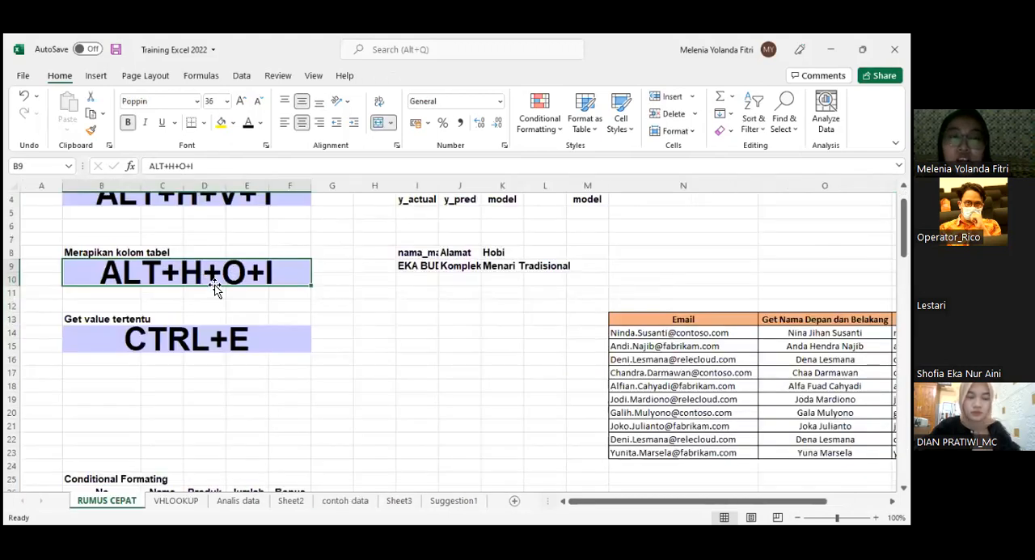
{"action": "left_click", "coordinate": [430, 292]}
{"action": "left_click_drag", "start_coordinate": [463, 292], "coordinate": [500, 292]}
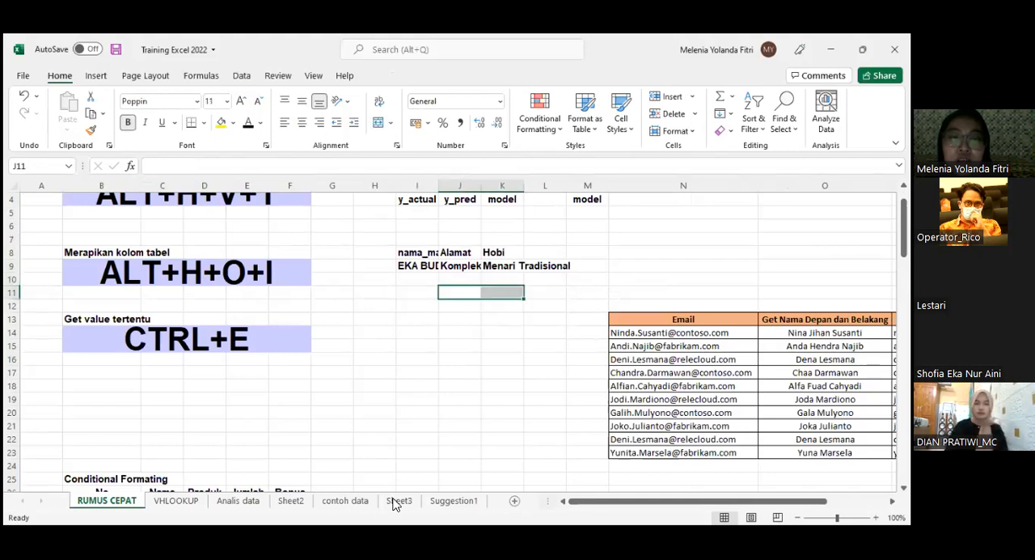
{"action": "left_click", "coordinate": [398, 500]}
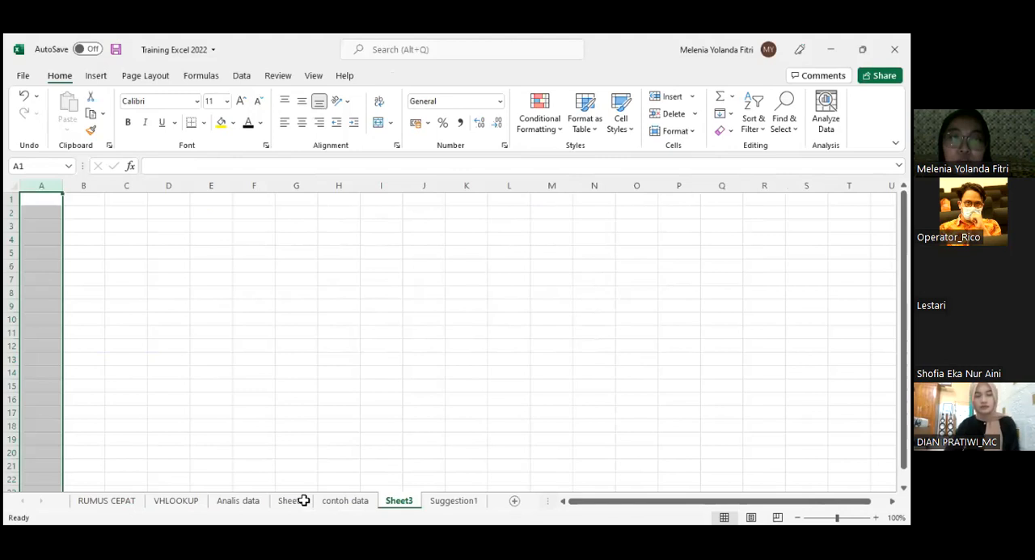
{"action": "left_click", "coordinate": [345, 500]}
{"action": "left_click", "coordinate": [27, 185]}
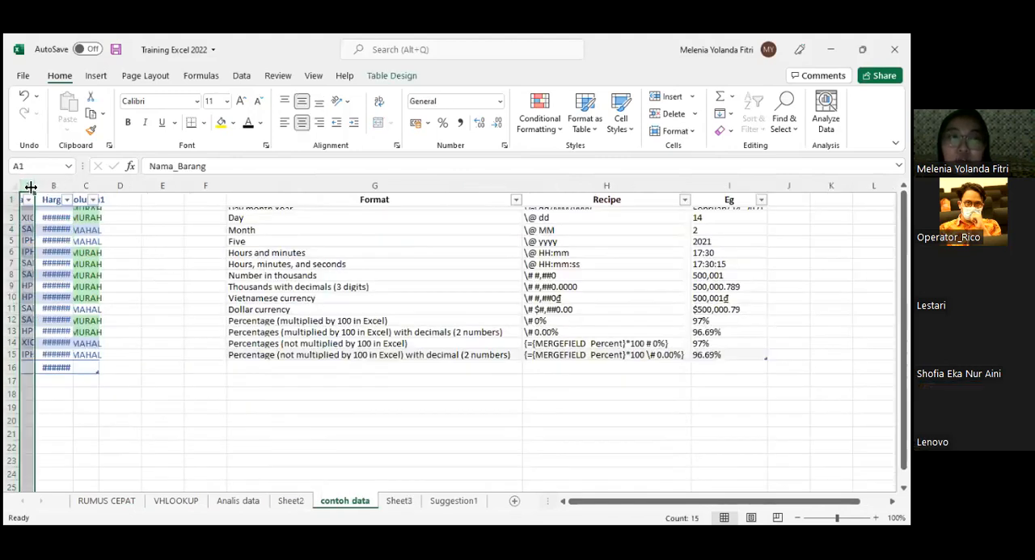
{"action": "left_click", "coordinate": [106, 500]}
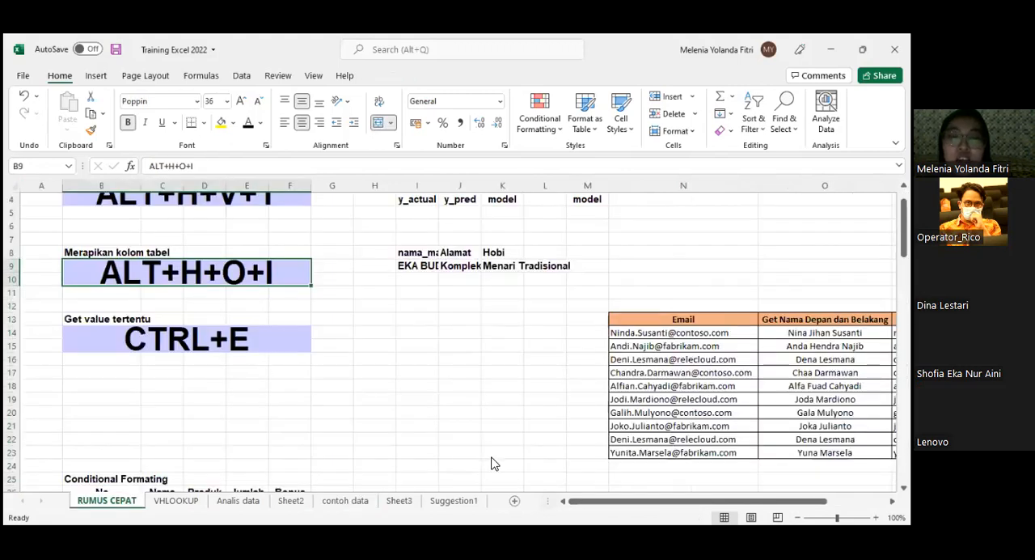
{"action": "left_click", "coordinate": [469, 501]}
{"action": "left_click", "coordinate": [346, 501]}
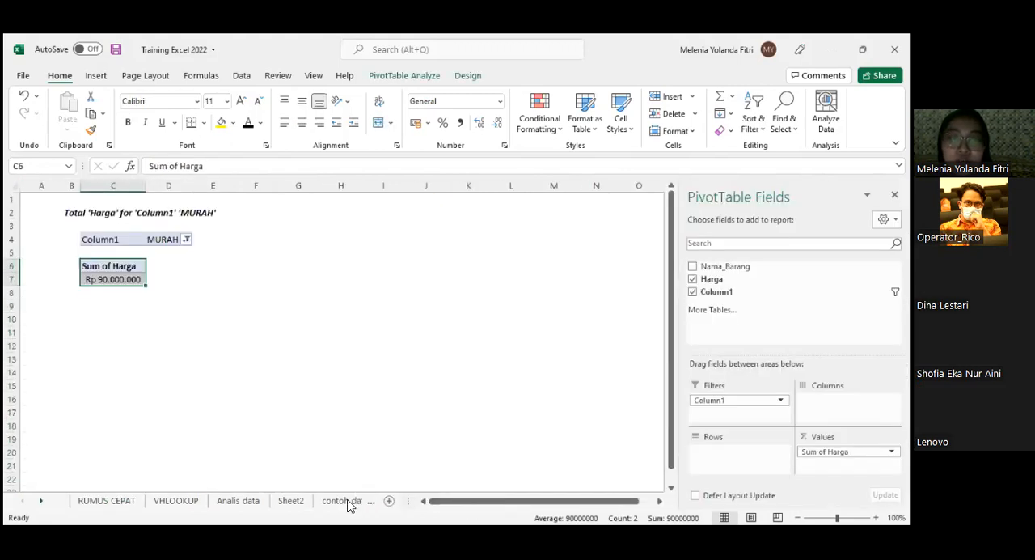
- Autofit the widths of columns A to C on the contoh data sheet, and select rows 2 to 16
{"action": "left_click", "coordinate": [51, 251]}
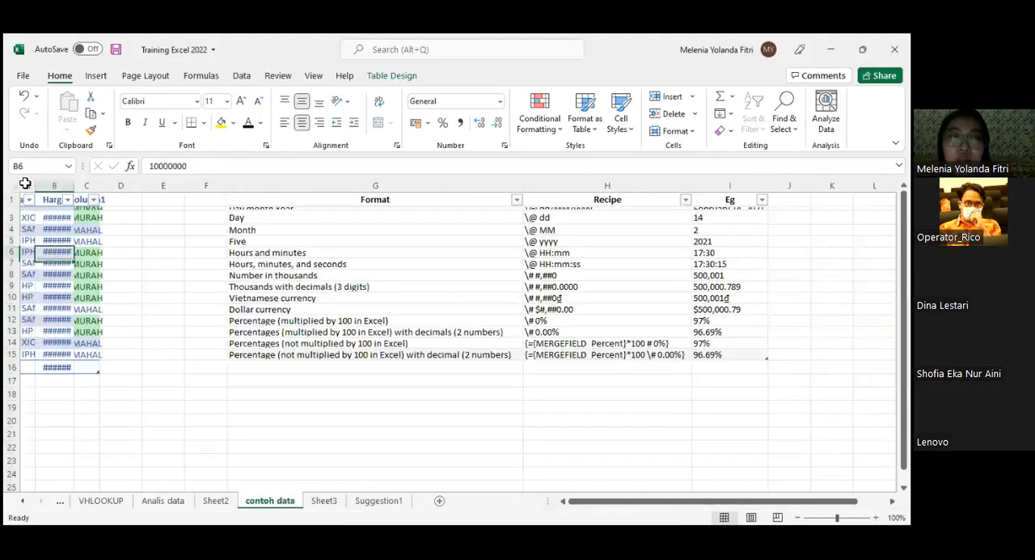
{"action": "left_click_drag", "start_coordinate": [25, 183], "coordinate": [102, 192]}
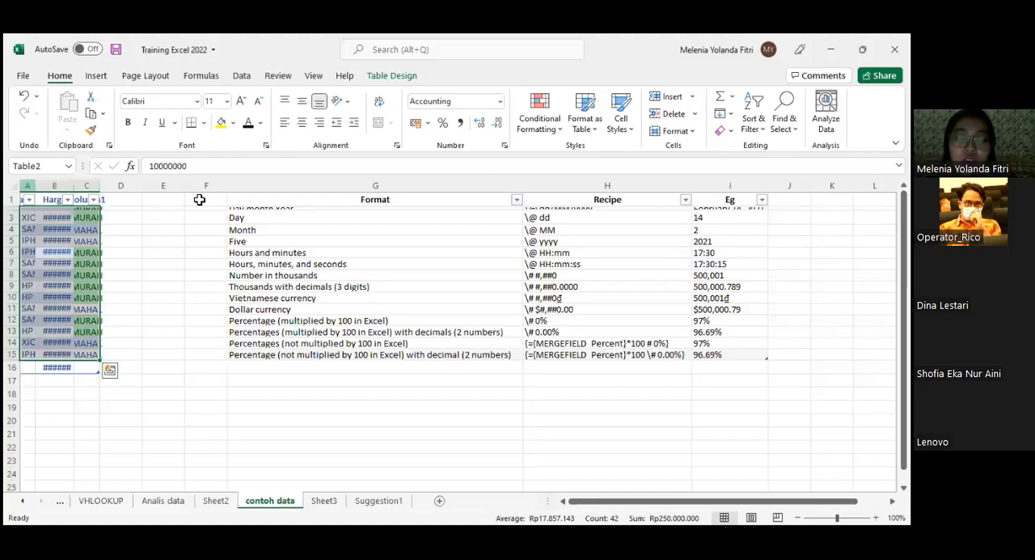
{"action": "key", "text": "ctrl+space"}
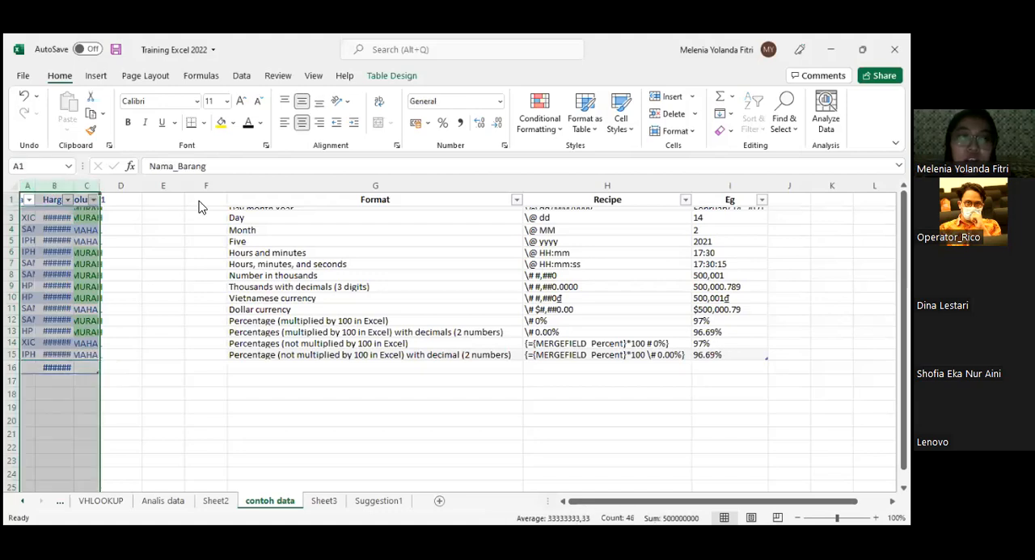
{"action": "key", "text": "alt+h"}
{"action": "key", "text": "o"}
{"action": "key", "text": "i"}
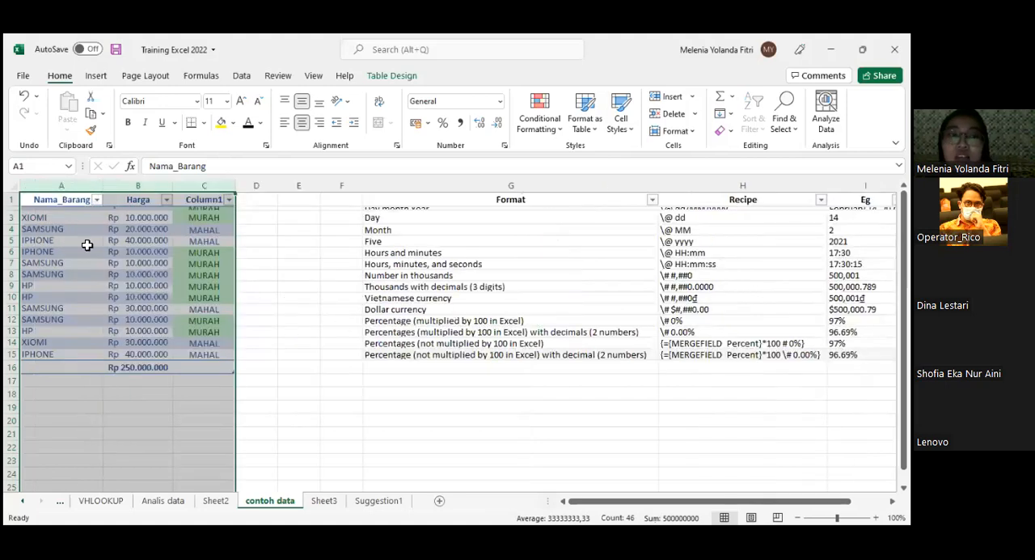
{"action": "left_click", "coordinate": [36, 229]}
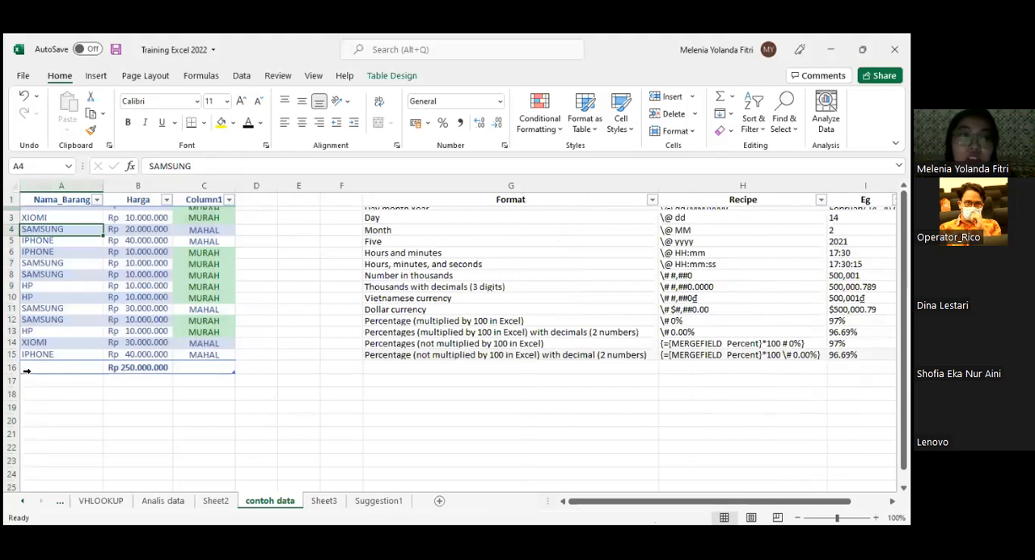
{"action": "left_click_drag", "start_coordinate": [13, 208], "coordinate": [27, 371]}
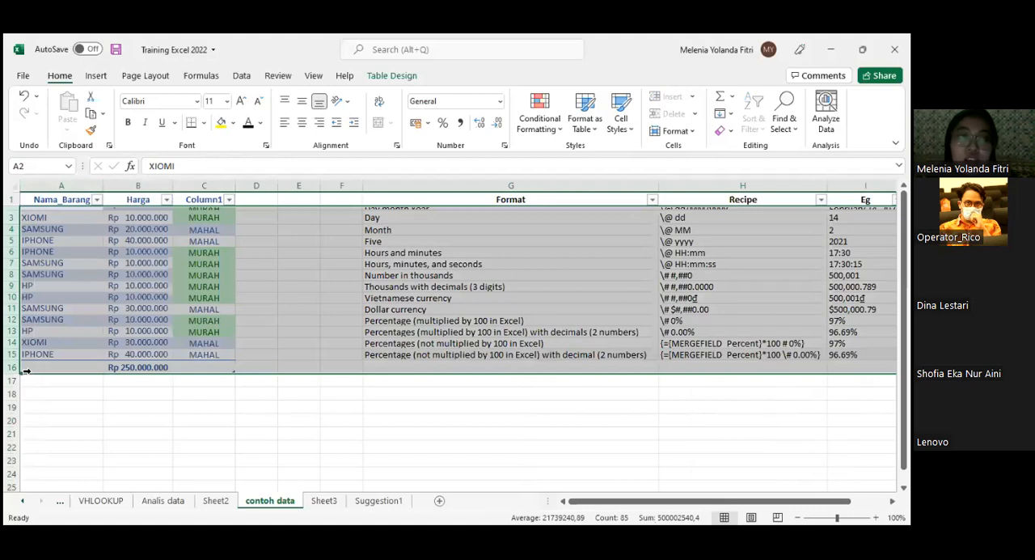
{"action": "left_click", "coordinate": [147, 403]}
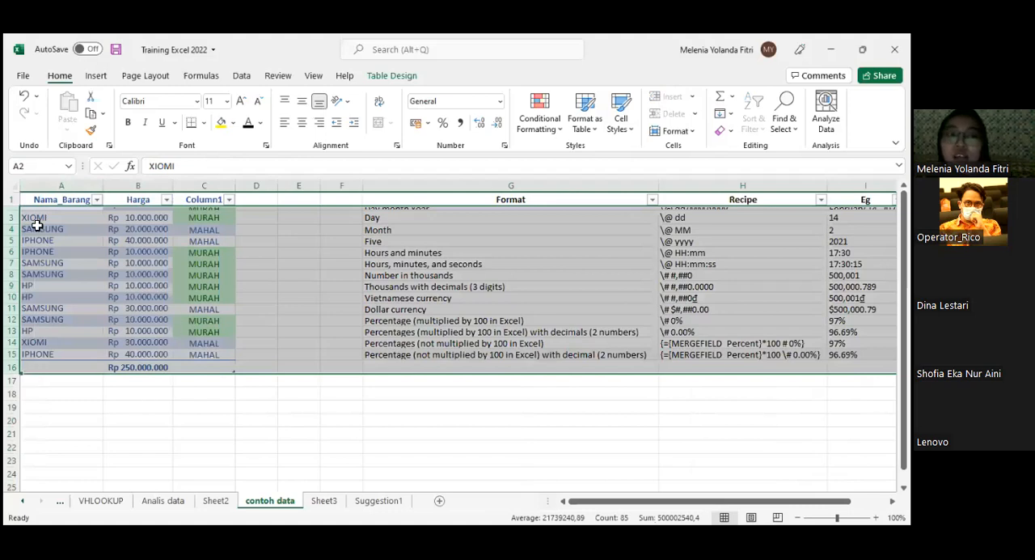
- Autofit columns I and J on the RUMUS CEPAT sheet to the nama_mahasiswa and Alamat cells in I8:J9
{"action": "left_click", "coordinate": [112, 501]}
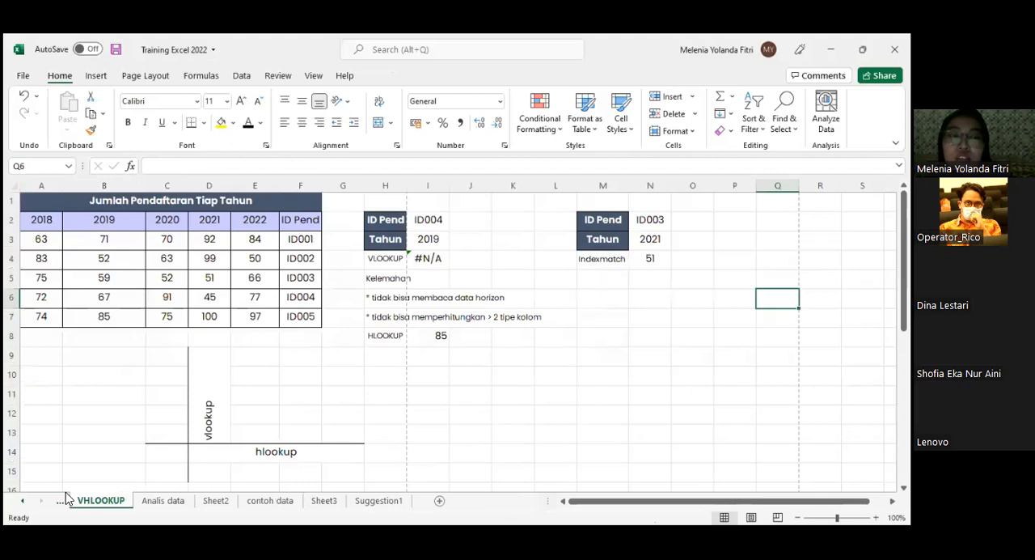
{"action": "left_click", "coordinate": [66, 495]}
{"action": "key", "text": "ctrl+Page_Up"}
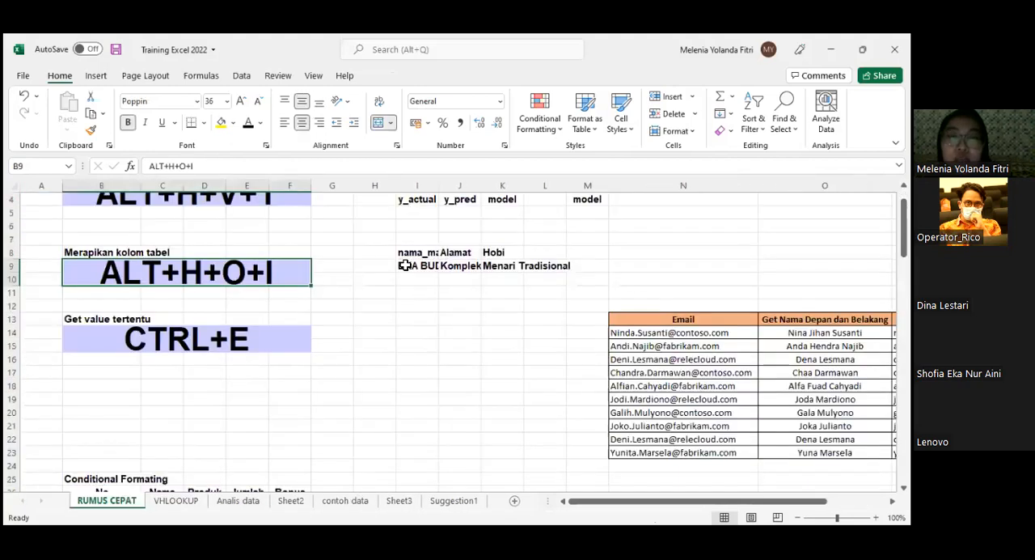
{"action": "scroll", "coordinate": [460, 224], "scroll_direction": "down", "scroll_amount": 1}
{"action": "left_click_drag", "start_coordinate": [434, 213], "coordinate": [454, 221]}
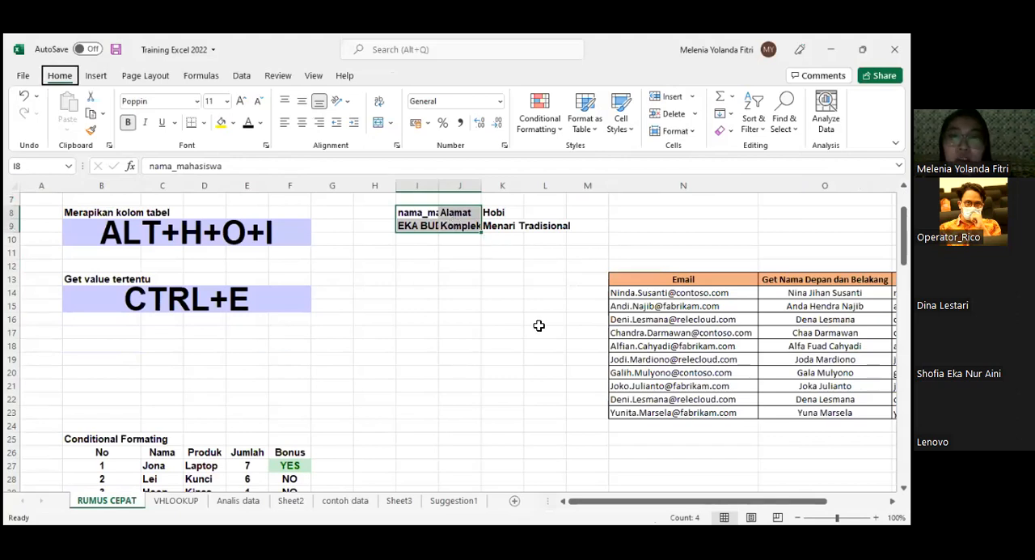
{"action": "key", "text": "alt+h"}
{"action": "key", "text": "o"}
{"action": "key", "text": "i"}
{"action": "left_click", "coordinate": [555, 333]}
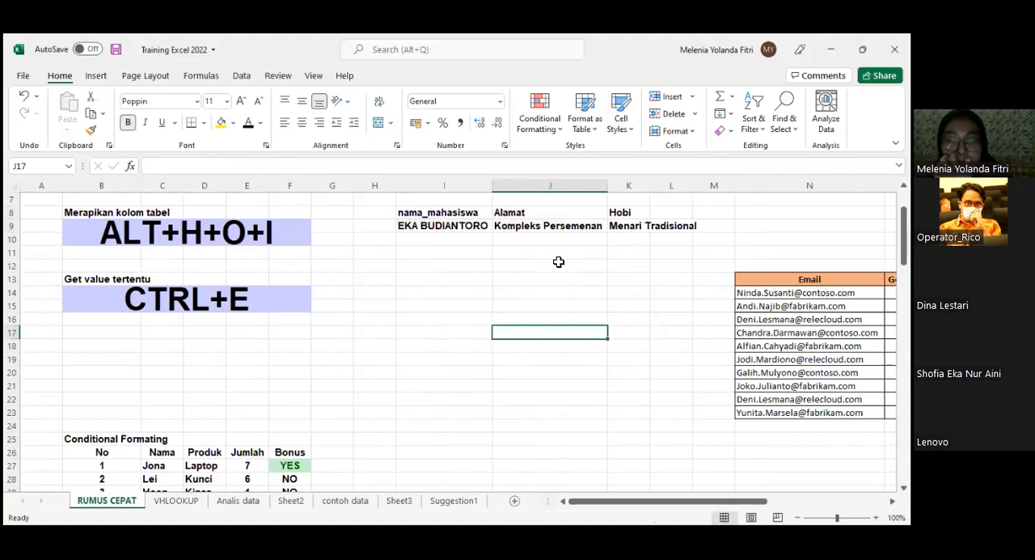
- Narrow the nama_mahasiswa column I by hand and widen it again until it is slightly wider than its text
{"action": "scroll", "coordinate": [503, 174], "scroll_direction": "up", "scroll_amount": 1}
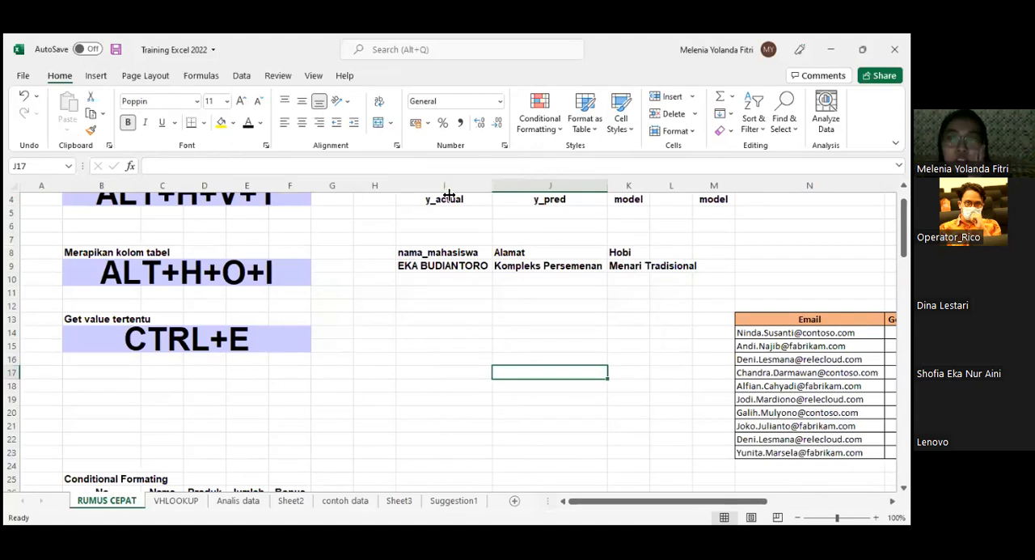
{"action": "mouse_move", "coordinate": [492, 187]}
{"action": "left_mouse_down"}
{"action": "mouse_move", "coordinate": [490, 207]}
{"action": "mouse_move", "coordinate": [444, 217]}
{"action": "mouse_move", "coordinate": [497, 222]}
{"action": "mouse_move", "coordinate": [455, 231]}
{"action": "mouse_move", "coordinate": [471, 233]}
{"action": "mouse_move", "coordinate": [475, 189]}
{"action": "left_mouse_up"}
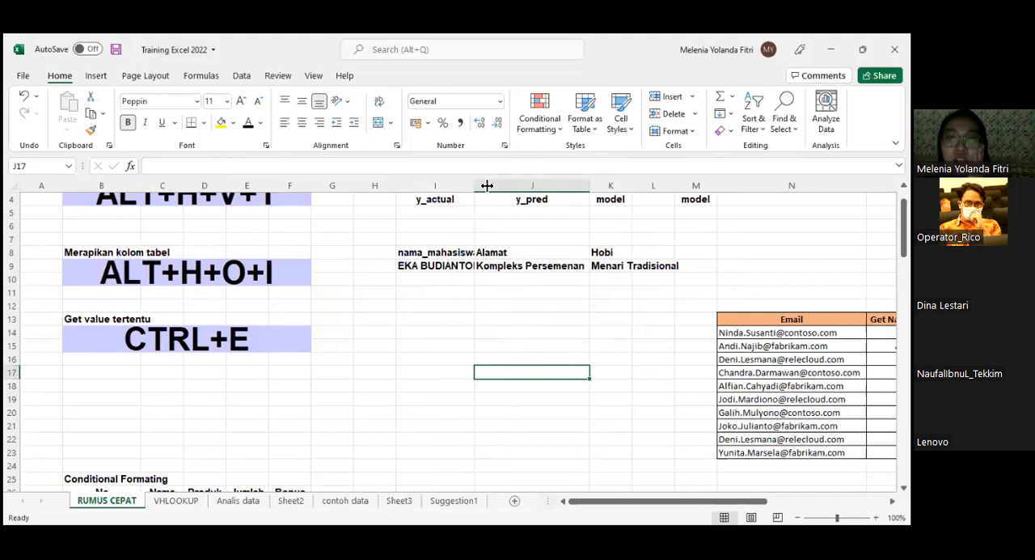
{"action": "double_click", "coordinate": [487, 185]}
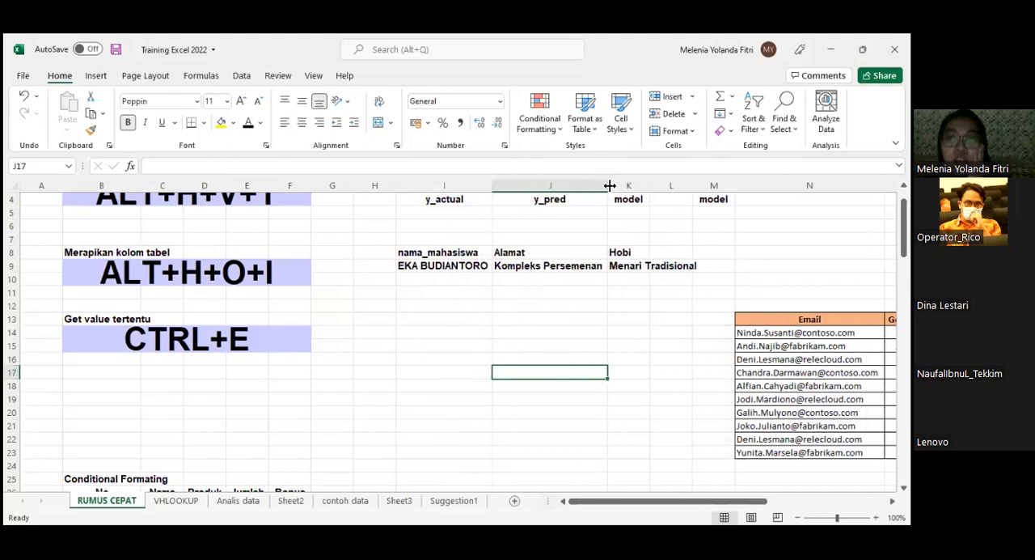
{"action": "left_click", "coordinate": [568, 189]}
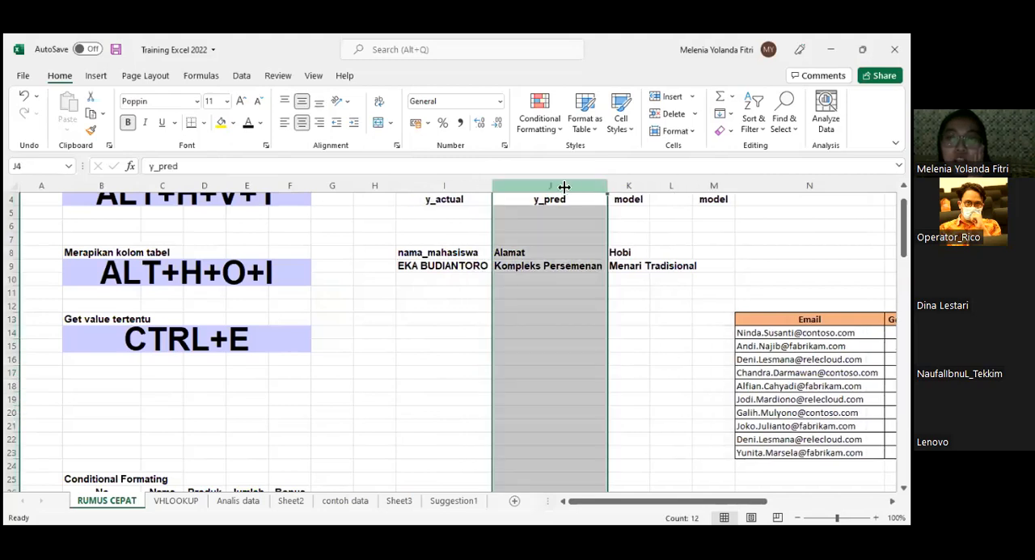
{"action": "left_click", "coordinate": [654, 268]}
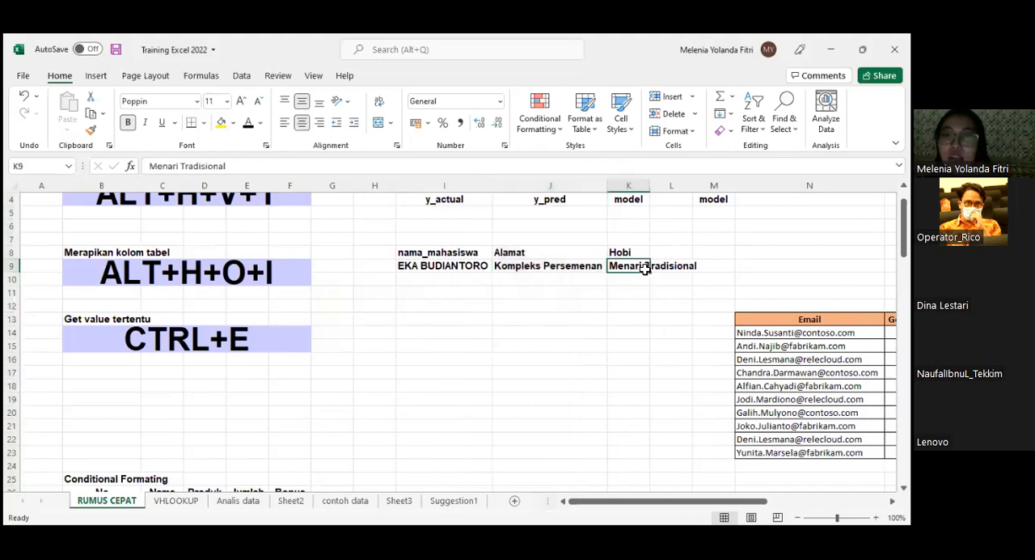
{"action": "left_click", "coordinate": [545, 323]}
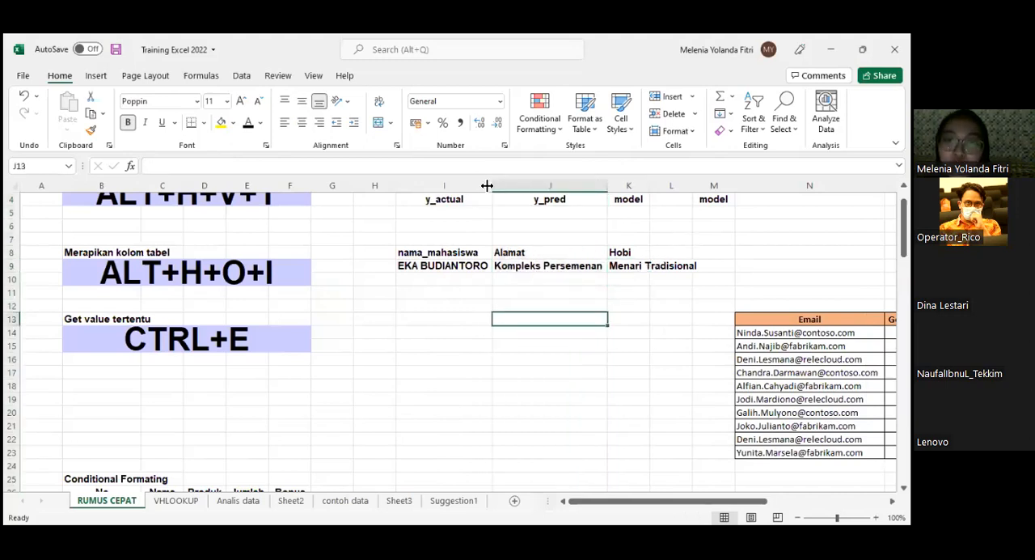
{"action": "left_click_drag", "start_coordinate": [493, 187], "coordinate": [493, 207]}
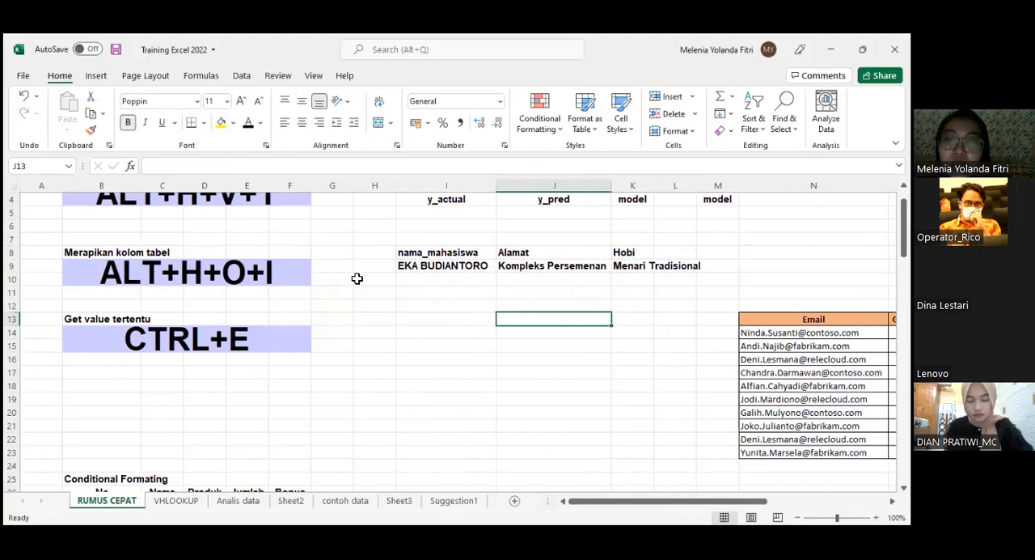
- Select the shortcut cell B14 under Get value tertentu
{"action": "left_click", "coordinate": [207, 280]}
{"action": "scroll", "coordinate": [392, 382], "scroll_direction": "down", "scroll_amount": 1}
{"action": "scroll", "coordinate": [392, 383], "scroll_direction": "down", "scroll_amount": 1}
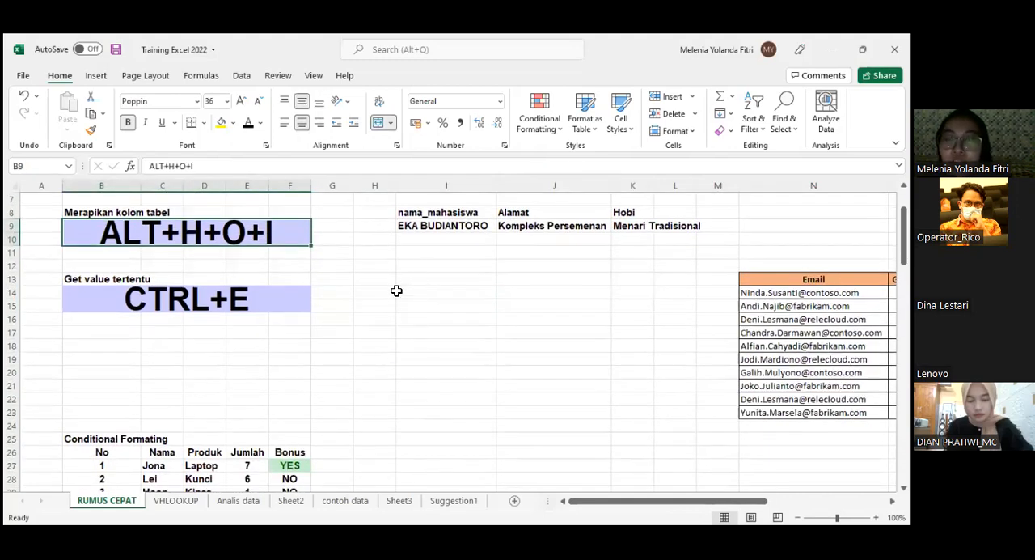
{"action": "scroll", "coordinate": [393, 298], "scroll_direction": "down", "scroll_amount": 2}
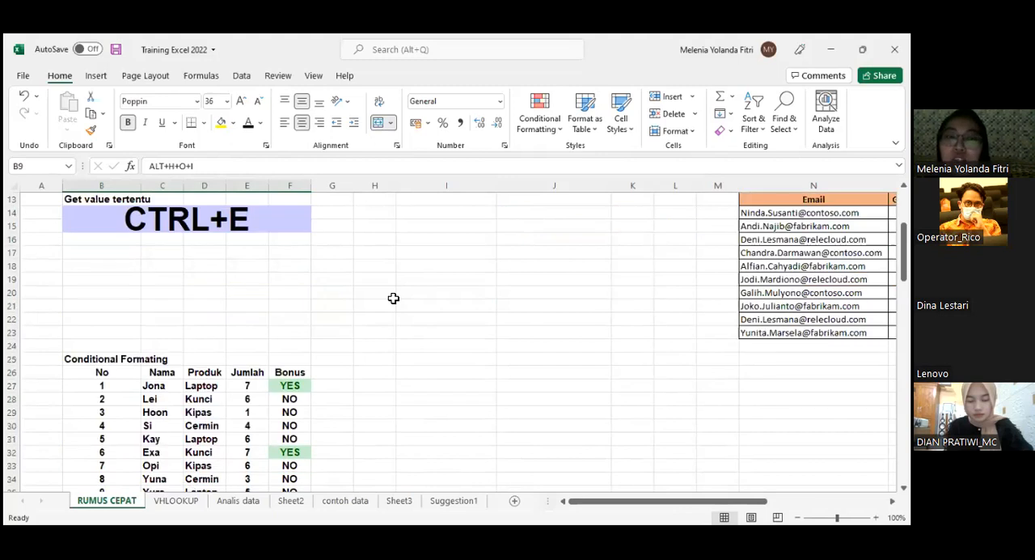
{"action": "scroll", "coordinate": [393, 298], "scroll_direction": "up", "scroll_amount": 1}
{"action": "left_click", "coordinate": [249, 264]}
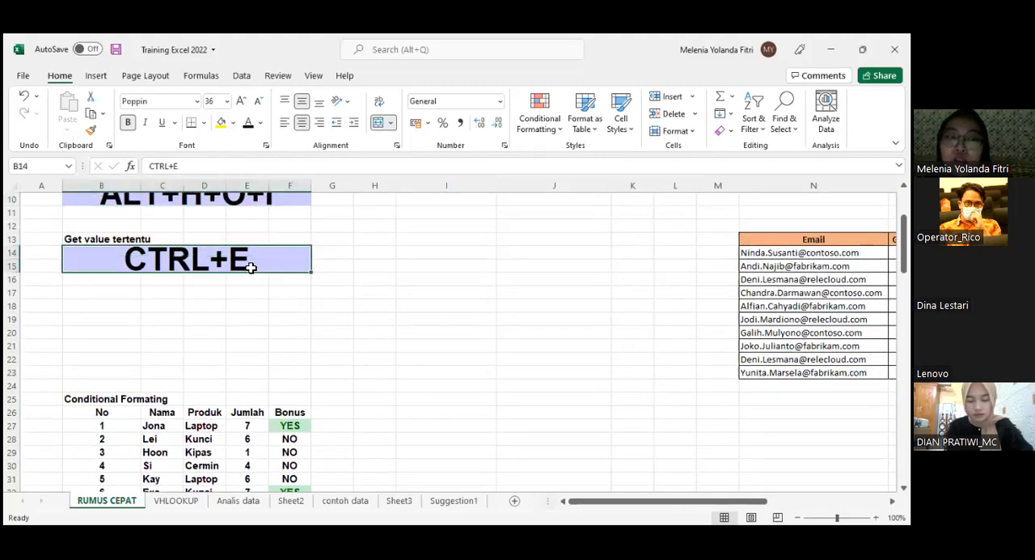
- Examine the Email, Get Nama Depan dan Belakang and Email UISI example table in columns N to P, including the e-mails in N14:N22
{"action": "left_click_drag", "start_coordinate": [747, 503], "coordinate": [867, 503]}
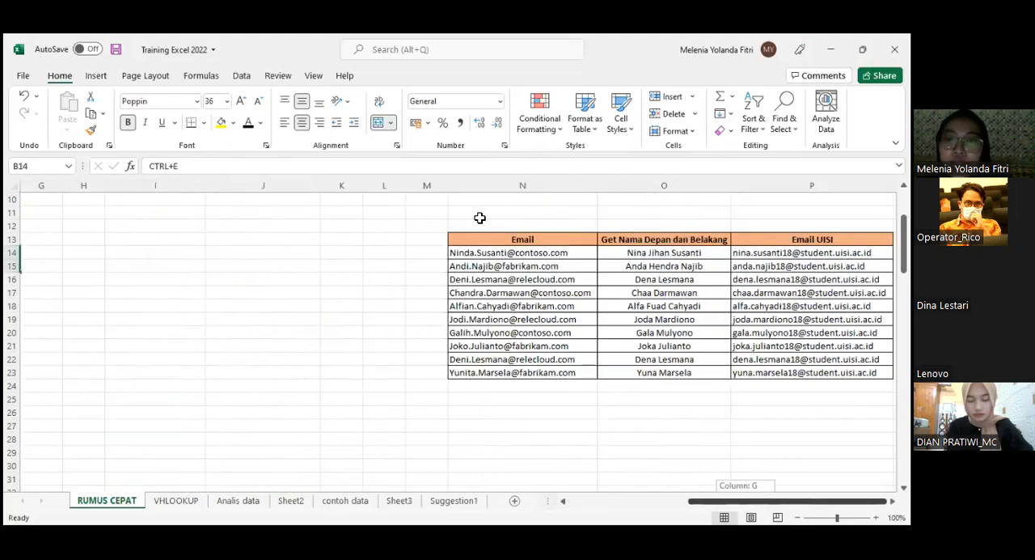
{"action": "left_click_drag", "start_coordinate": [512, 241], "coordinate": [693, 372]}
{"action": "left_click_drag", "start_coordinate": [550, 252], "coordinate": [554, 363]}
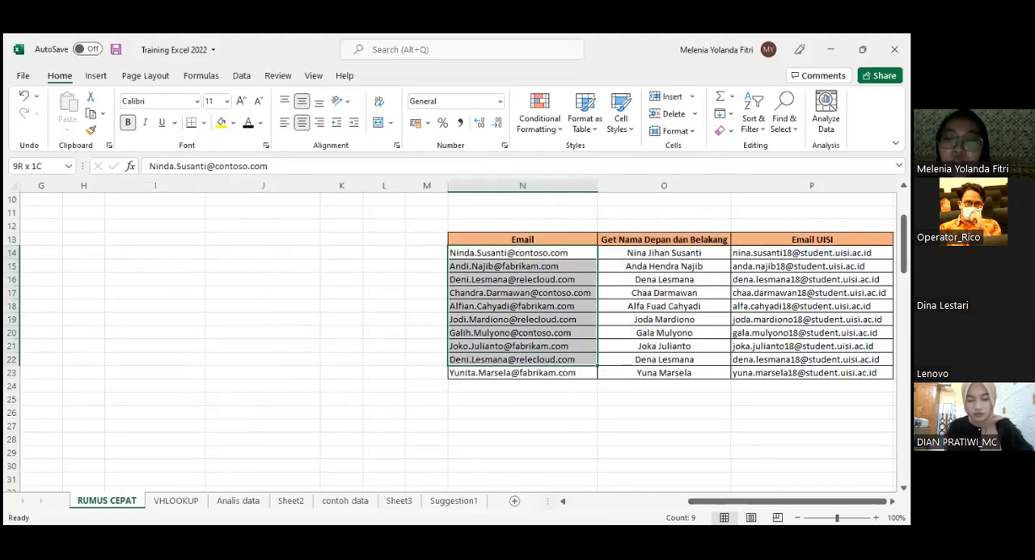
{"action": "left_click_drag", "start_coordinate": [787, 502], "coordinate": [565, 490]}
{"action": "left_click", "coordinate": [259, 261]}
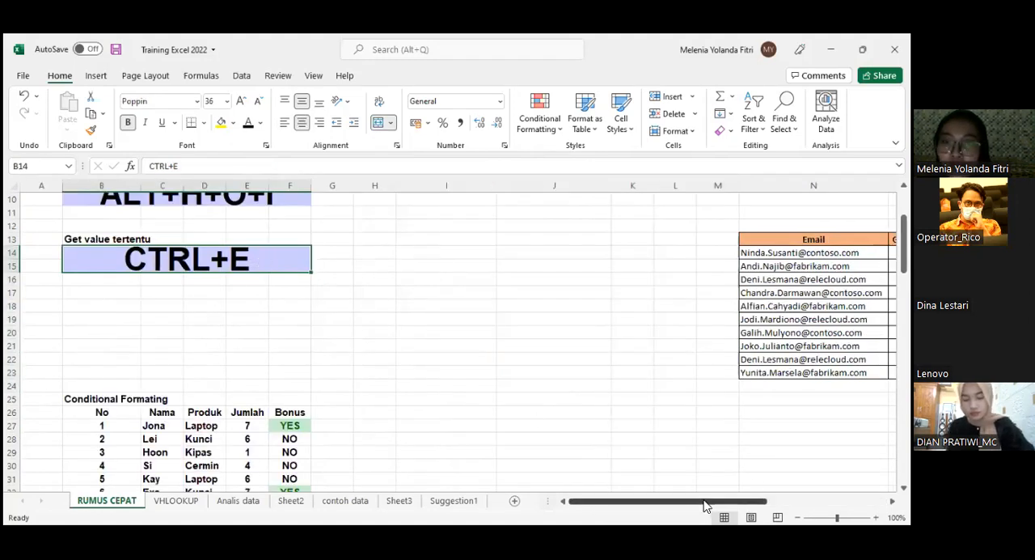
{"action": "scroll", "coordinate": [760, 184], "scroll_direction": "right", "scroll_amount": 5}
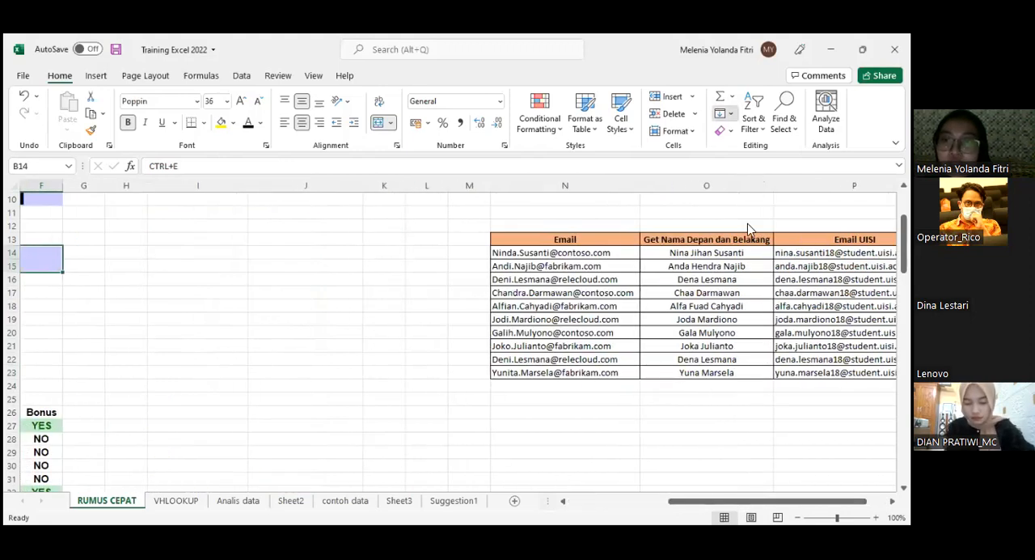
- Look through the Clear options and the Fill options, including Flash Fill
{"action": "left_click", "coordinate": [722, 113]}
{"action": "left_click", "coordinate": [731, 133]}
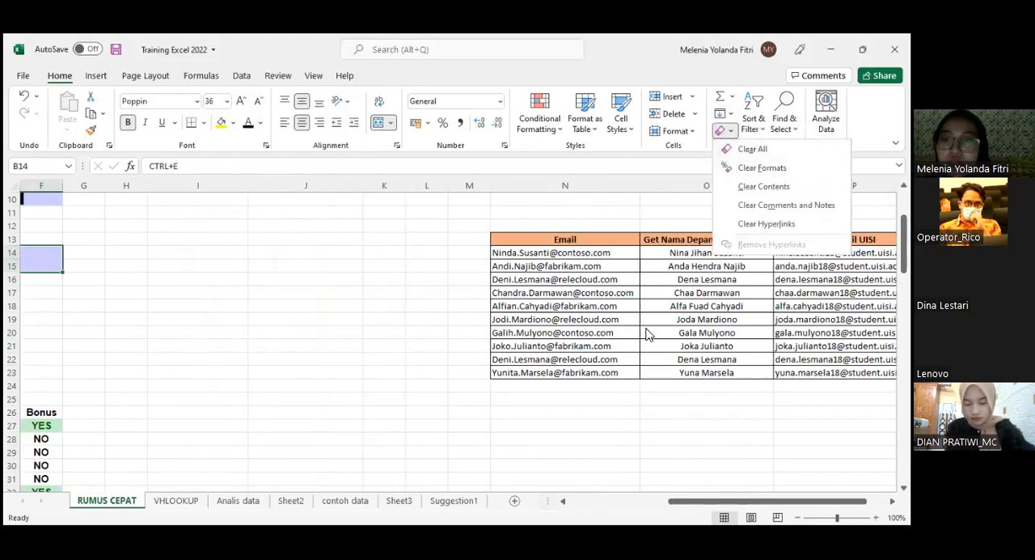
{"action": "left_click", "coordinate": [638, 332]}
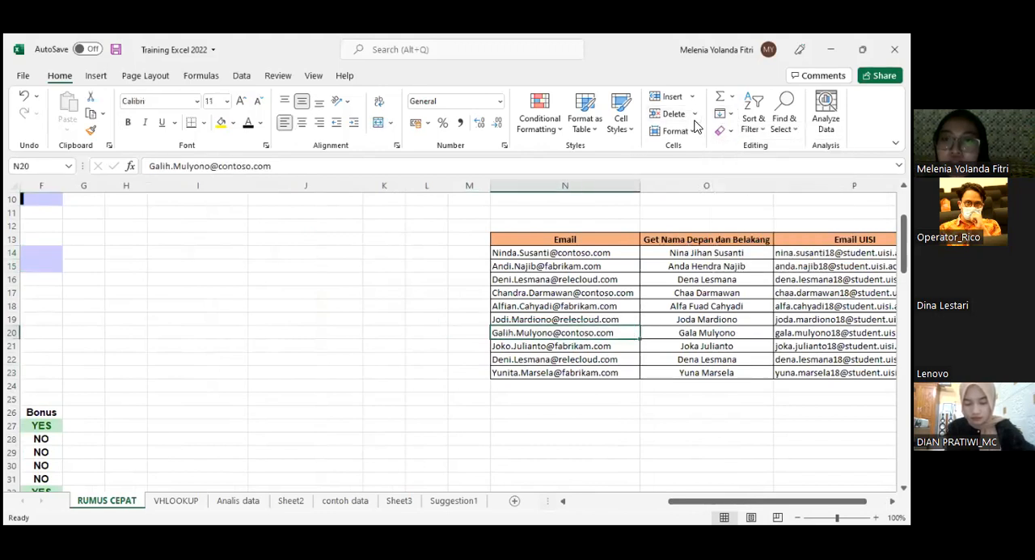
{"action": "left_click", "coordinate": [730, 113]}
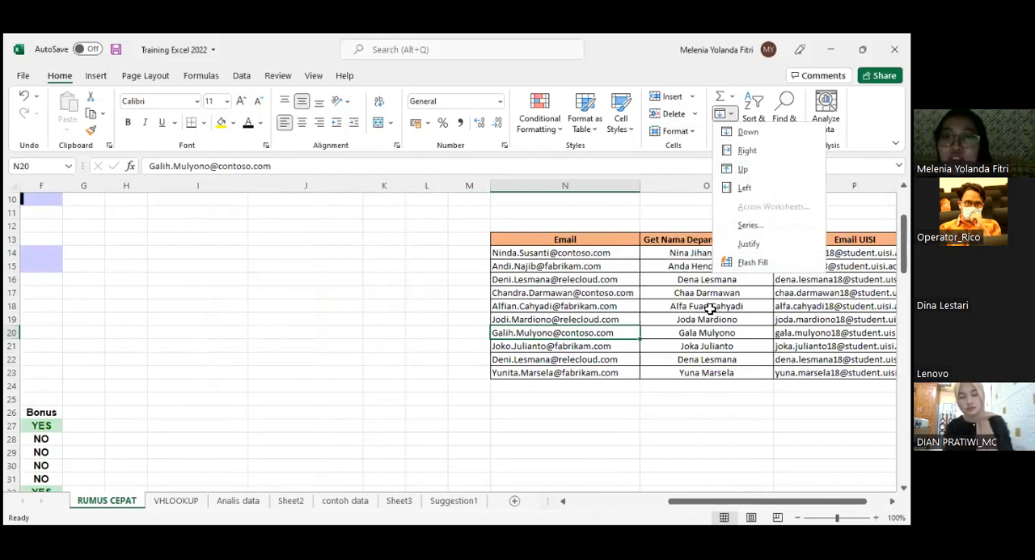
{"action": "left_click", "coordinate": [709, 304]}
- Clear the example results in O14:P23 under Get Nama Depan dan Belakang and Email UISI
{"action": "left_click_drag", "start_coordinate": [680, 254], "coordinate": [700, 359]}
{"action": "left_click_drag", "start_coordinate": [700, 319], "coordinate": [809, 373]}
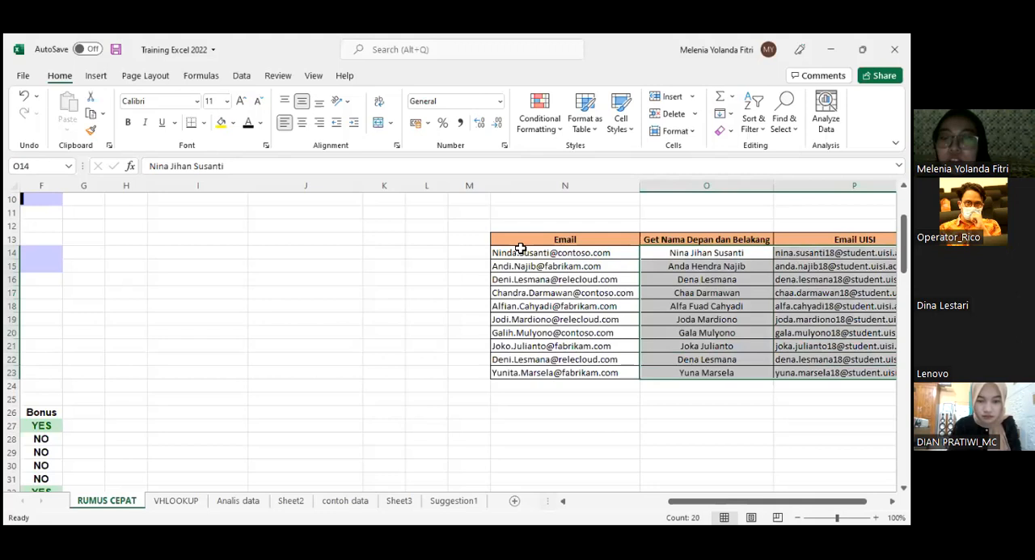
{"action": "key", "text": "ctrl+z"}
- Enter the first and last name contained in the first e-mail address in O14
{"action": "double_click", "coordinate": [675, 252]}
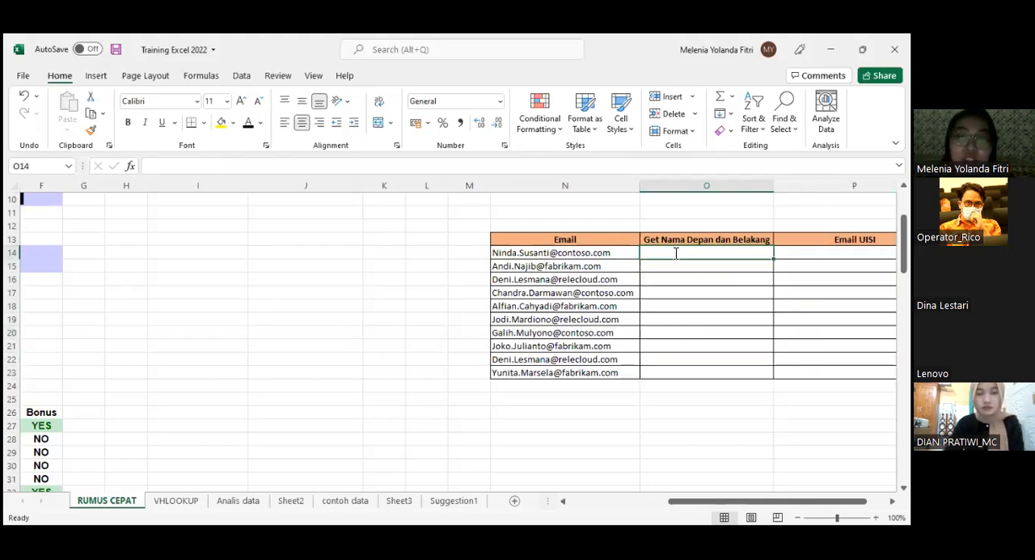
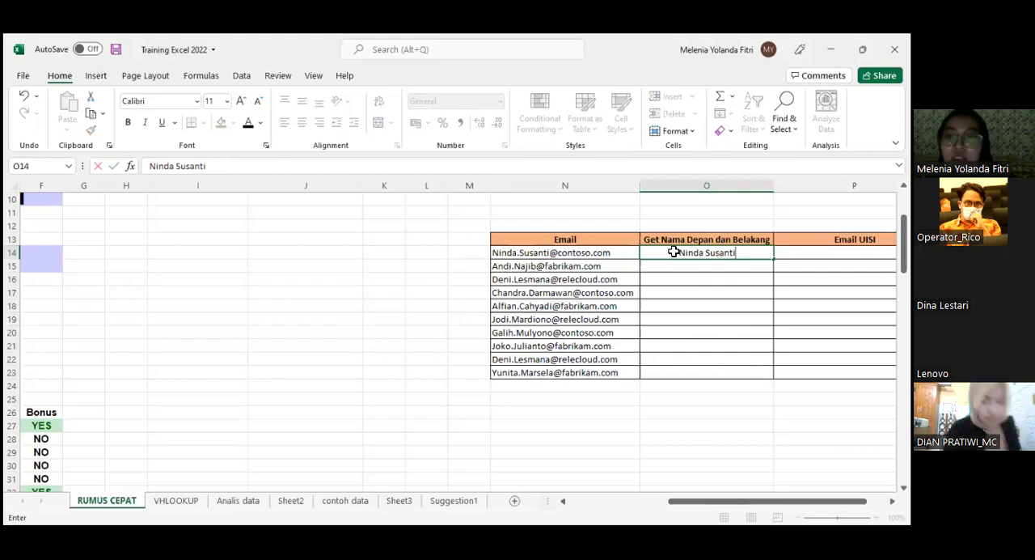
{"action": "key", "text": "Return"}
- Try Flash Fill on O14:O23 from the example name in O14 and undo it
{"action": "key", "text": "Up"}
{"action": "left_click_drag", "start_coordinate": [664, 319], "coordinate": [663, 368]}
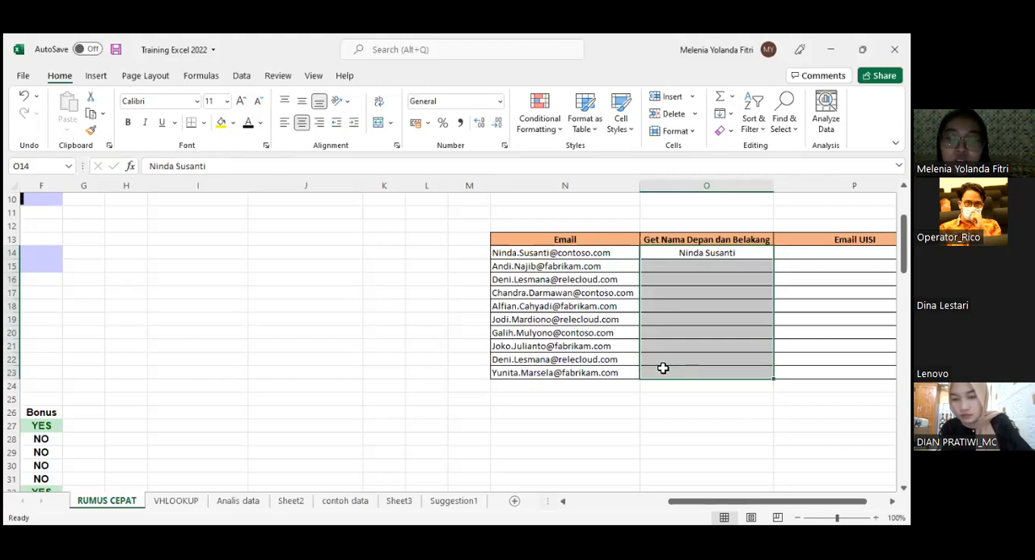
{"action": "key", "text": "ctrl+e"}
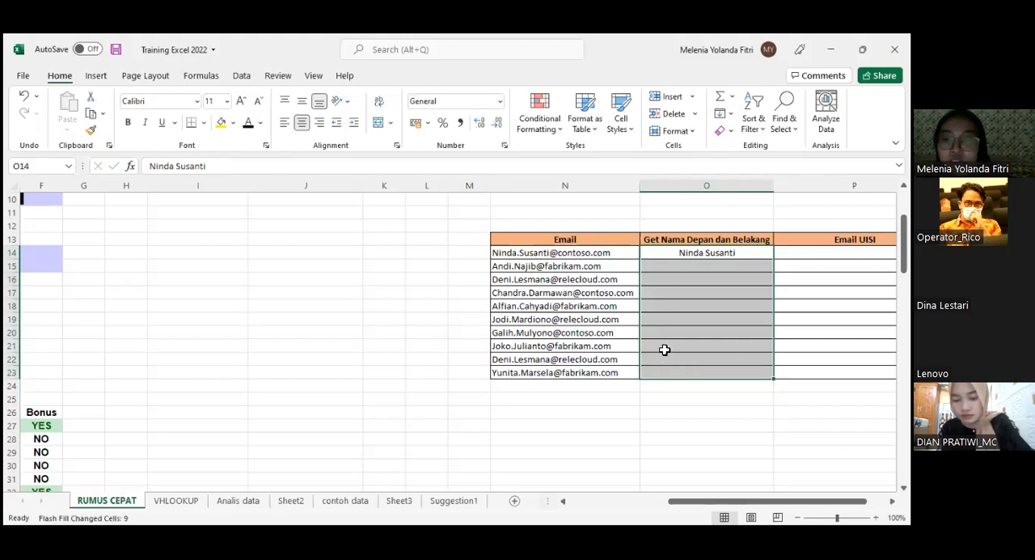
{"action": "scroll", "coordinate": [679, 250], "scroll_direction": "right", "scroll_amount": 1}
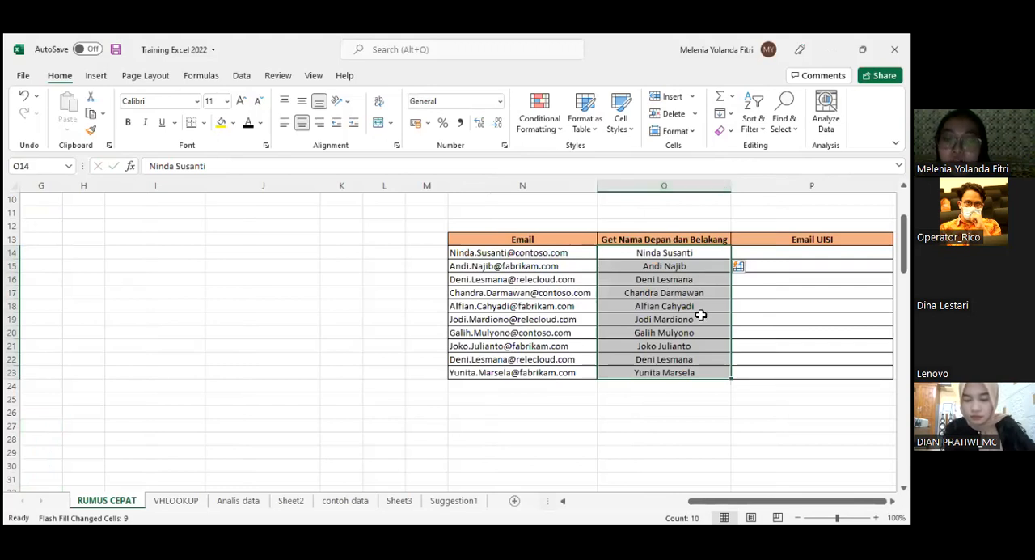
{"action": "key", "text": "ctrl+z"}
- Fill the first and last names down O14:O23 with Flash Fill
{"action": "left_click_drag", "start_coordinate": [691, 256], "coordinate": [681, 371]}
{"action": "left_click", "coordinate": [727, 132]}
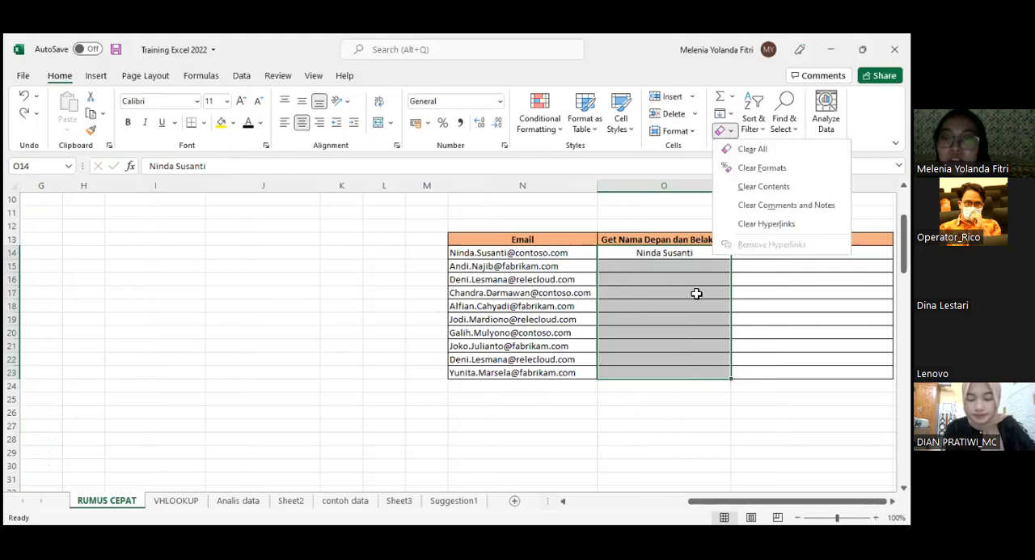
{"action": "key", "text": "ctrl+e"}
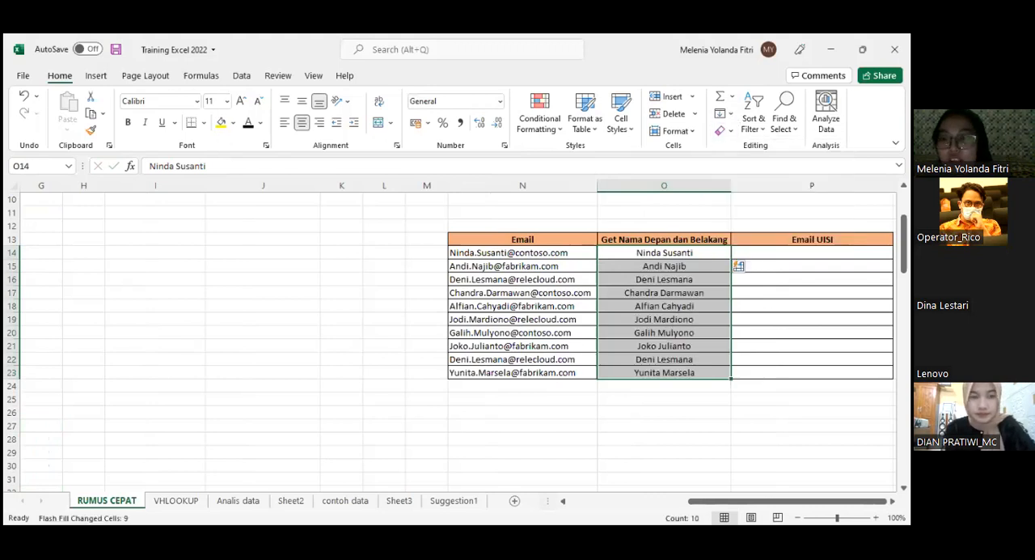
- Enter the first person's UISI e-mail in P14, using first.last18 and the student.uisi.ac.id domain
{"action": "double_click", "coordinate": [700, 252]}
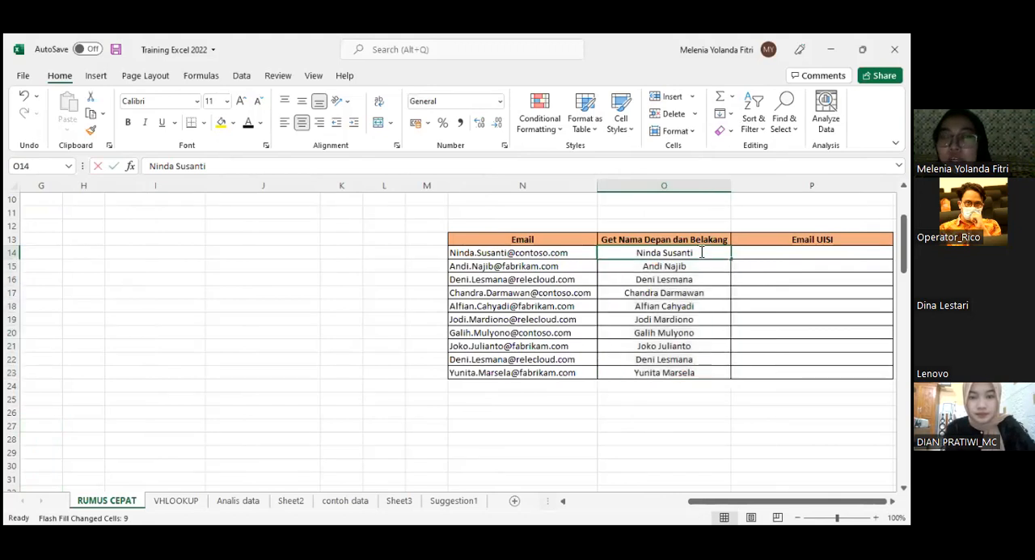
{"action": "left_click_drag", "start_coordinate": [700, 252], "coordinate": [636, 253]}
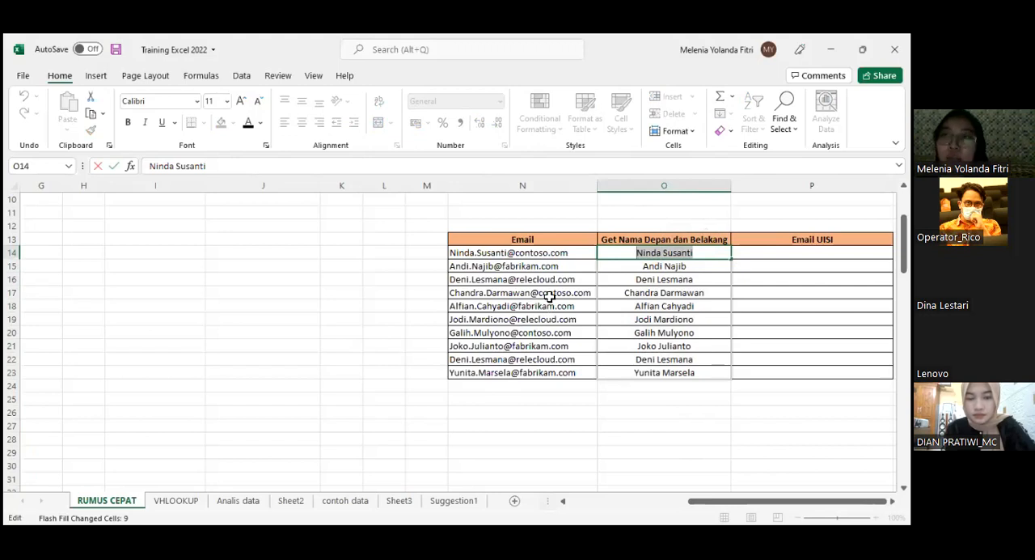
{"action": "key", "text": "Tab"}
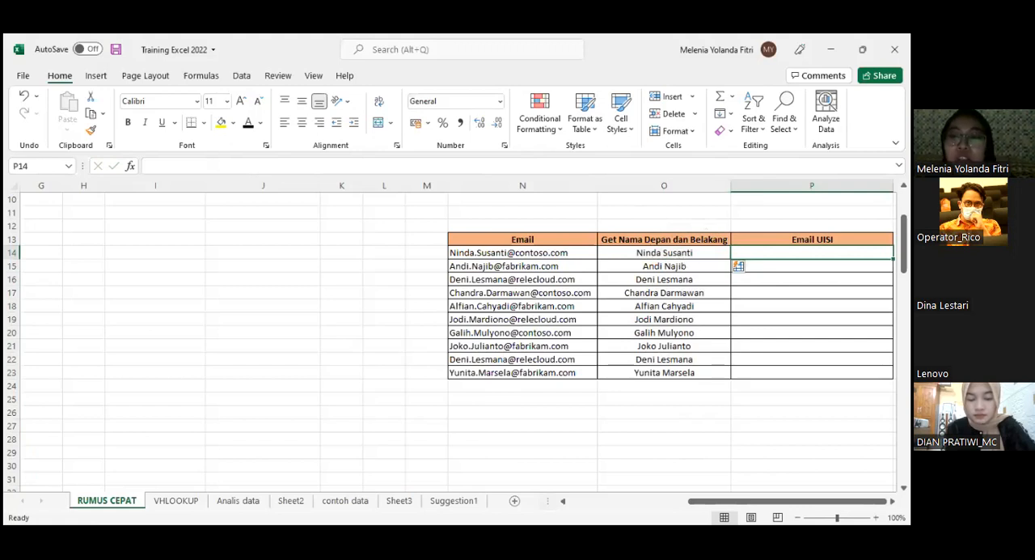
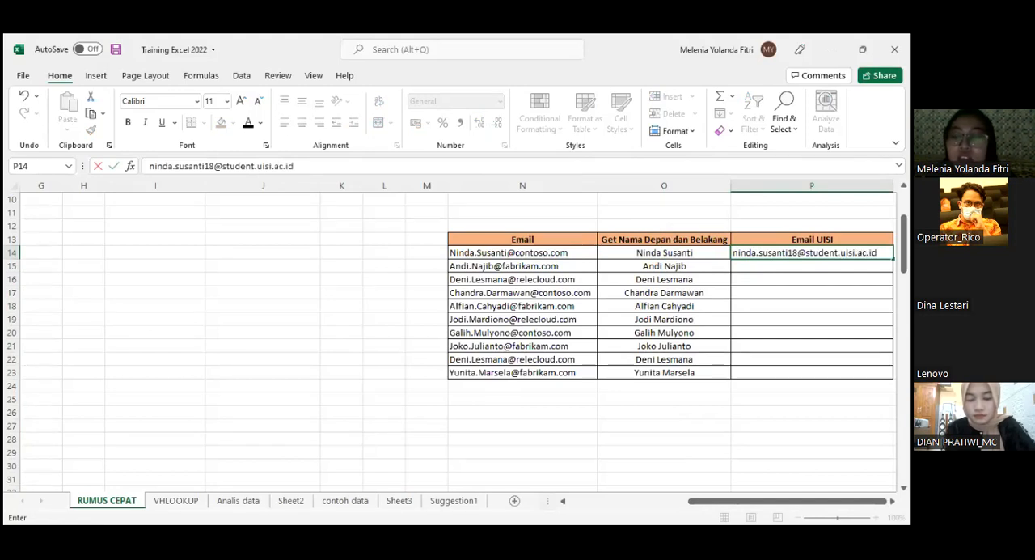
{"action": "left_click", "coordinate": [774, 279]}
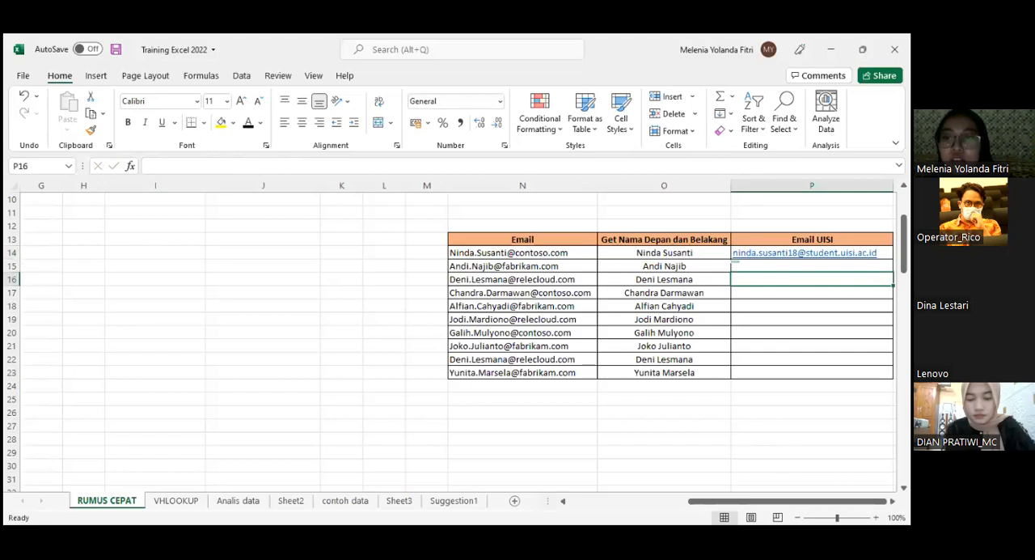
- Flash-fill the Email UISI column P14:P23 from the example address in P14
{"action": "left_click_drag", "start_coordinate": [774, 253], "coordinate": [773, 373]}
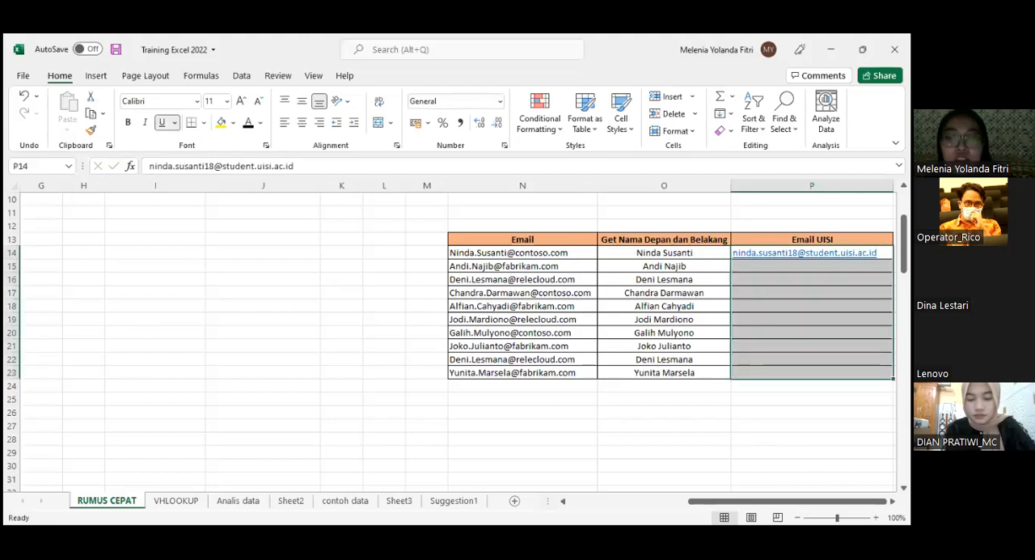
{"action": "key", "text": "ctrl+e"}
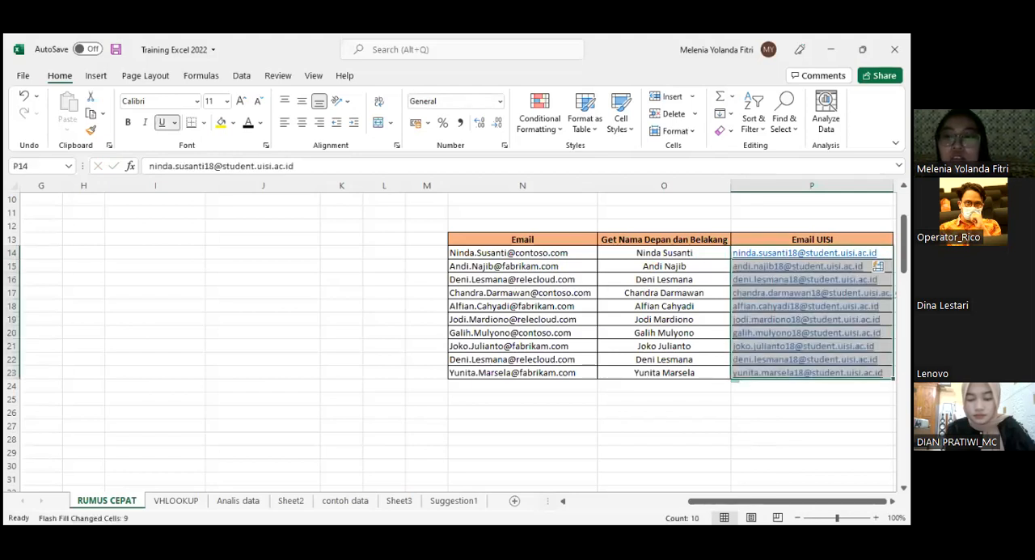
{"action": "left_click", "coordinate": [634, 411]}
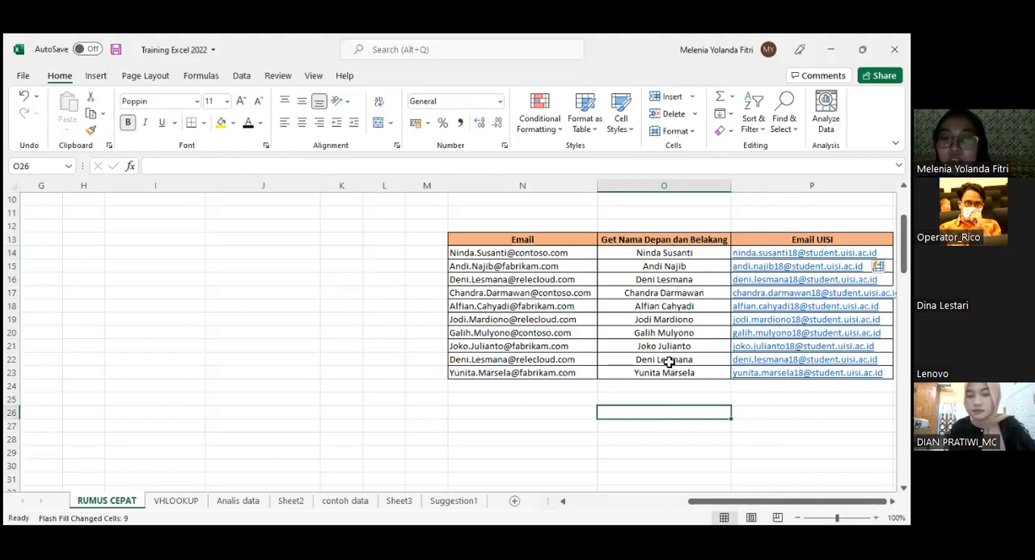
- Insert a middle name between the first and last name in O14
{"action": "left_click", "coordinate": [660, 294]}
{"action": "left_click", "coordinate": [665, 253]}
{"action": "double_click", "coordinate": [665, 253]}
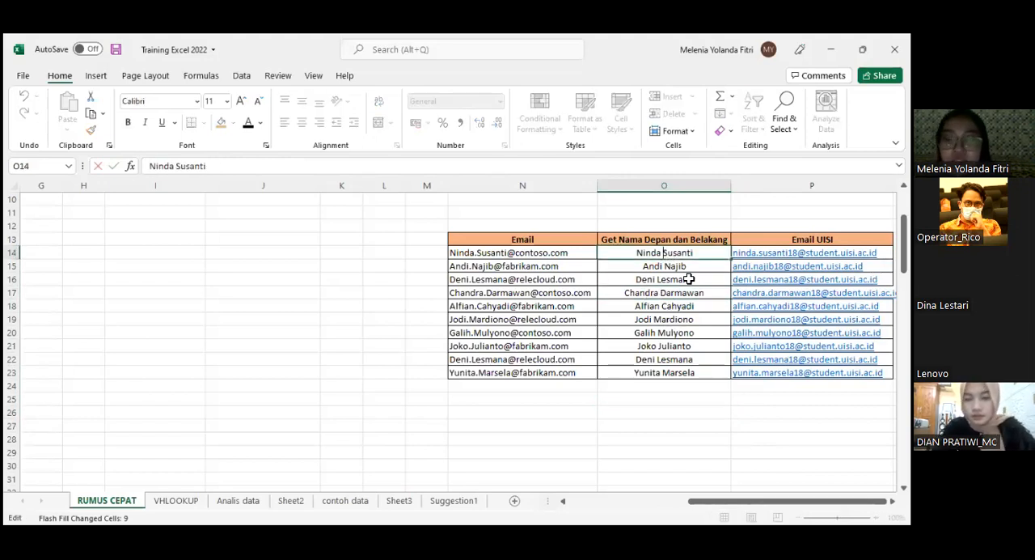
{"action": "type", "text": "Tiianti"}
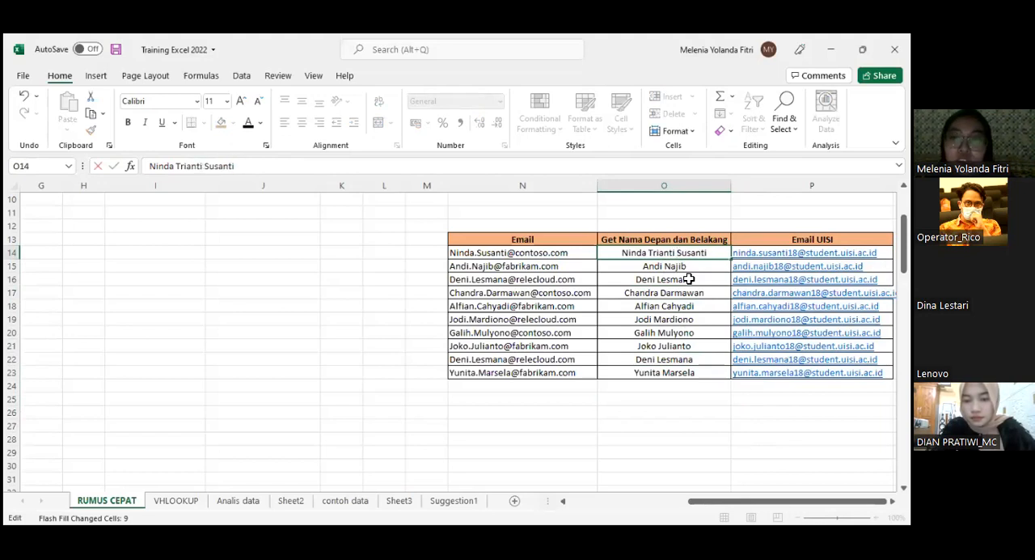
- Add a middle name between the first and last name in O19
{"action": "left_click", "coordinate": [660, 321]}
{"action": "double_click", "coordinate": [660, 320]}
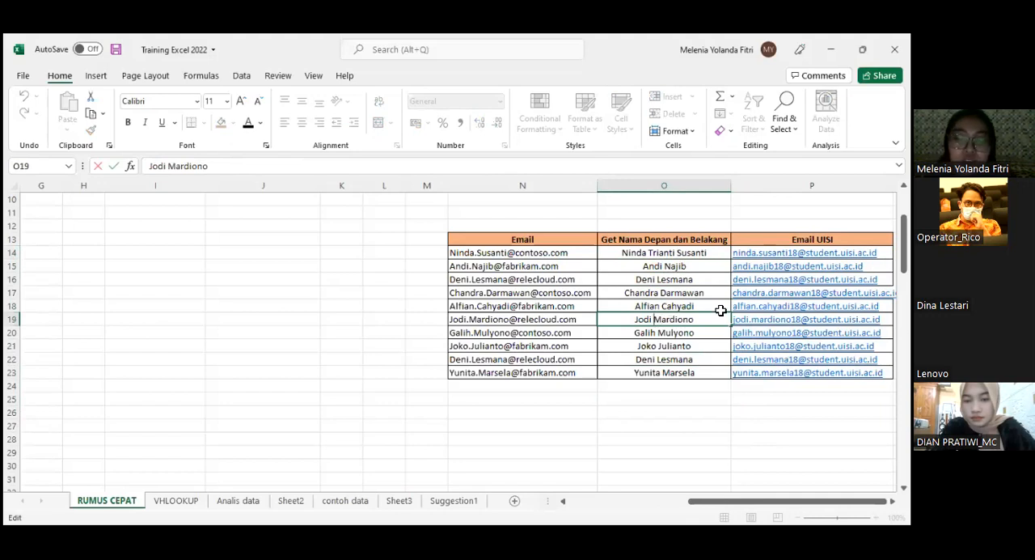
{"action": "type", "text": "Joda"}
{"action": "left_click", "coordinate": [703, 255]}
- Clear the contents of the Email UISI cells P14:P23
{"action": "left_click_drag", "start_coordinate": [801, 252], "coordinate": [801, 372]}
{"action": "left_click", "coordinate": [801, 253]}
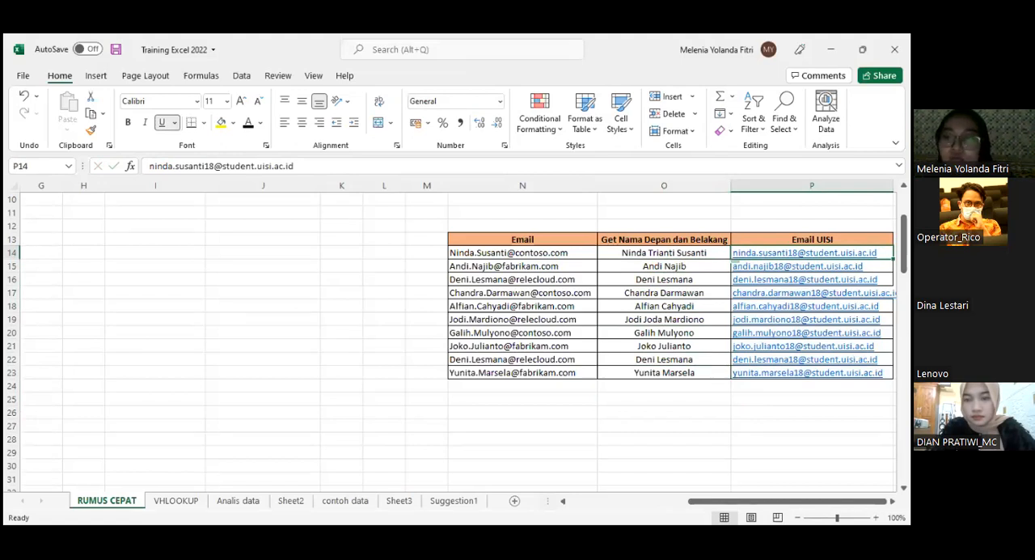
{"action": "left_click_drag", "start_coordinate": [801, 253], "coordinate": [800, 372]}
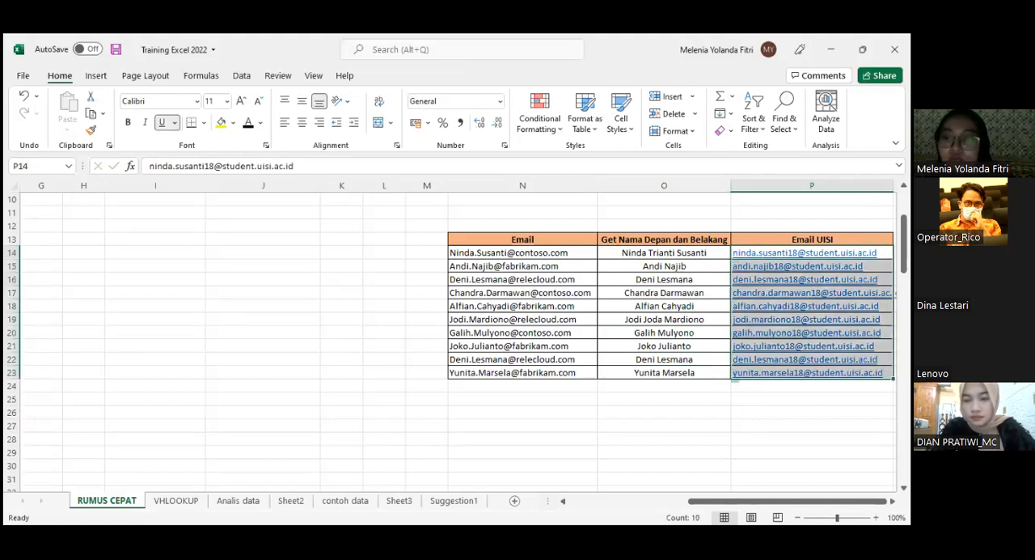
{"action": "right_click", "coordinate": [756, 267]}
{"action": "left_click", "coordinate": [801, 273]}
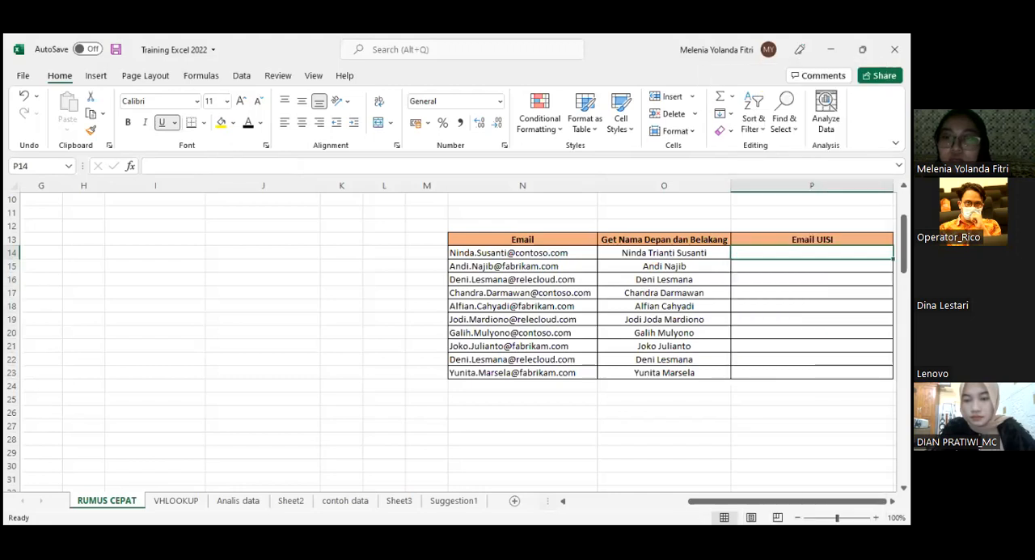
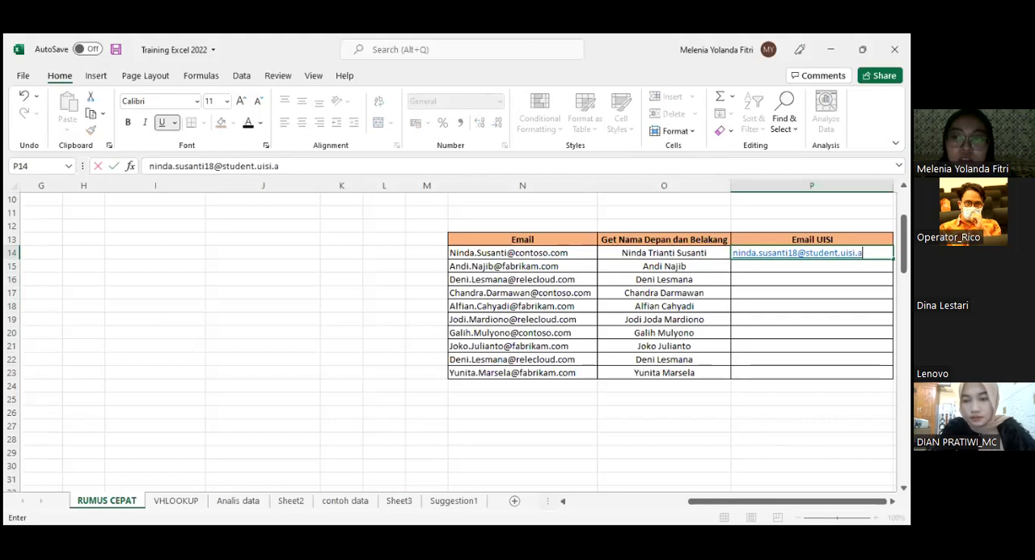
- Enter the UISI e-mail in P14 from the first and last name only, with 18 and the student.uisi.ac.id domain
{"action": "key", "text": "Return"}
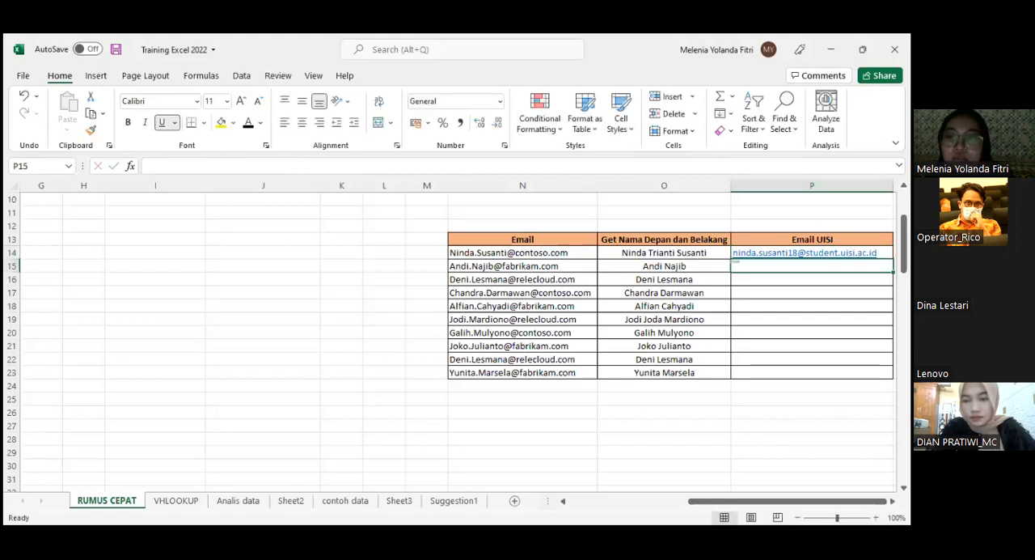
- Fill the remaining UISI e-mails down P14:P23 with Flash Fill
{"action": "key", "text": "Up"}
{"action": "key", "text": "shift+Down"}
{"action": "key", "text": "shift+Down"}
{"action": "key", "text": "shift+Down"}
{"action": "key", "text": "shift+Down"}
{"action": "key", "text": "shift+Down"}
{"action": "key", "text": "shift+Down"}
{"action": "key", "text": "shift+Down"}
{"action": "key", "text": "shift+Down"}
{"action": "key", "text": "shift+Down"}
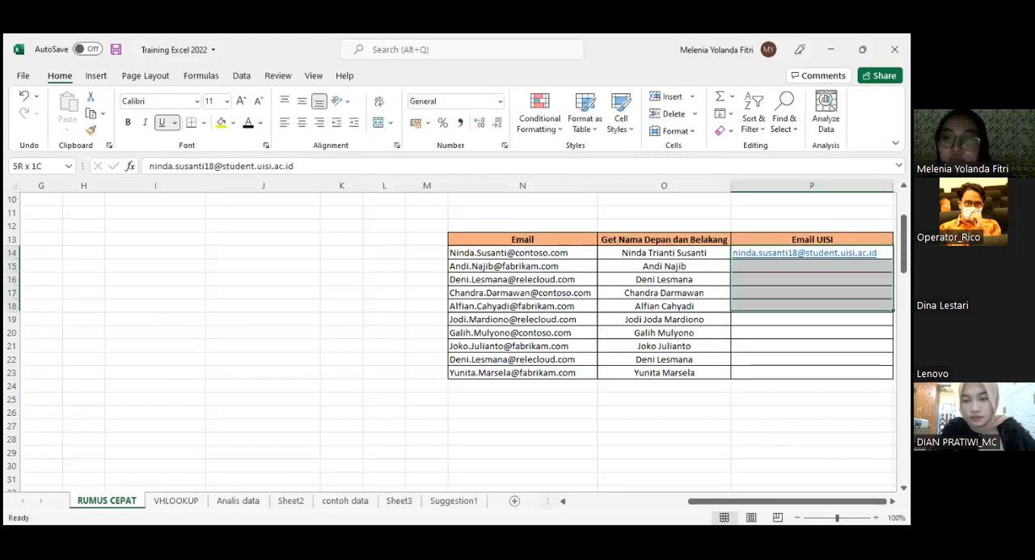
{"action": "key", "text": "ctrl+e"}
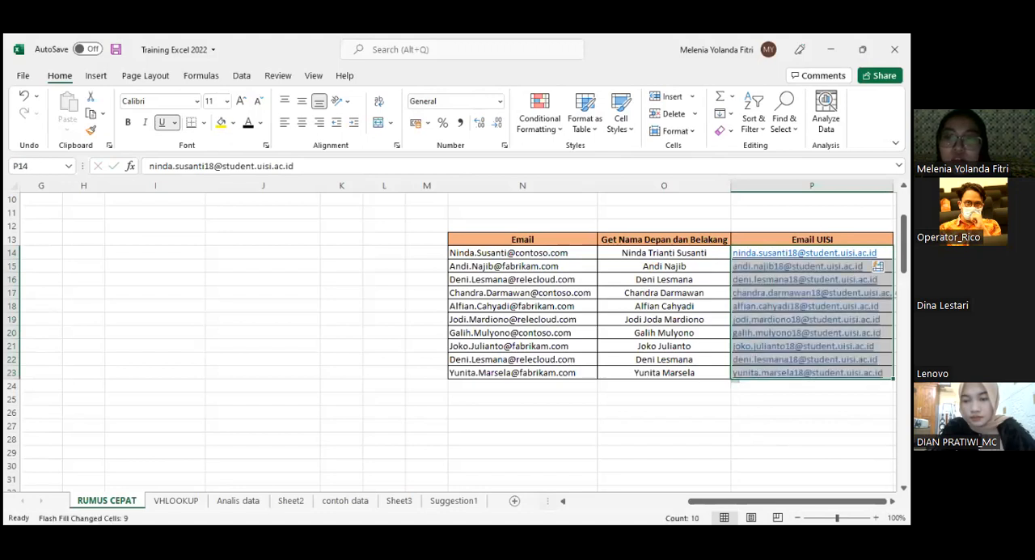
- Compare the filled UISI e-mails with the names in column O, from row 14 to row 23
{"action": "left_click", "coordinate": [748, 435]}
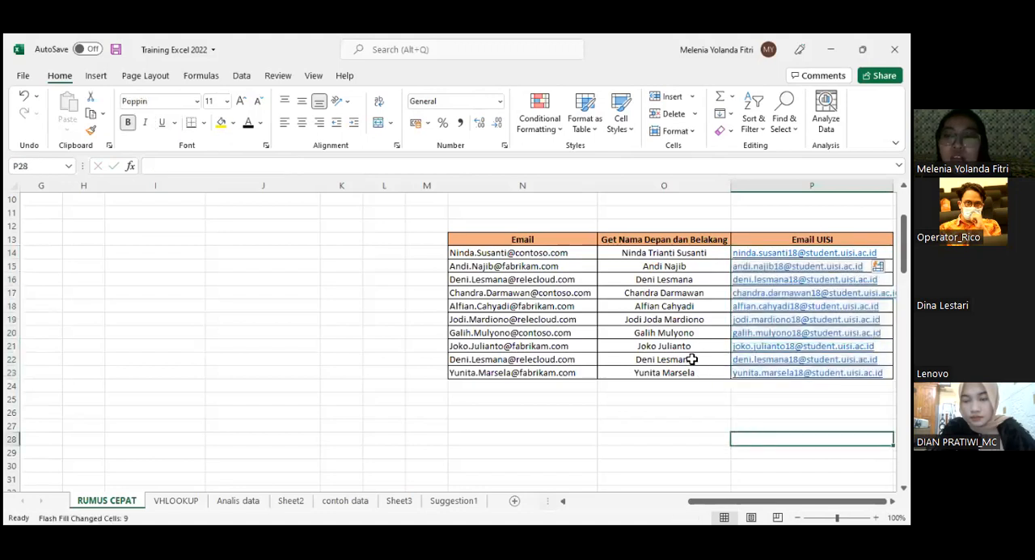
{"action": "left_click", "coordinate": [702, 252]}
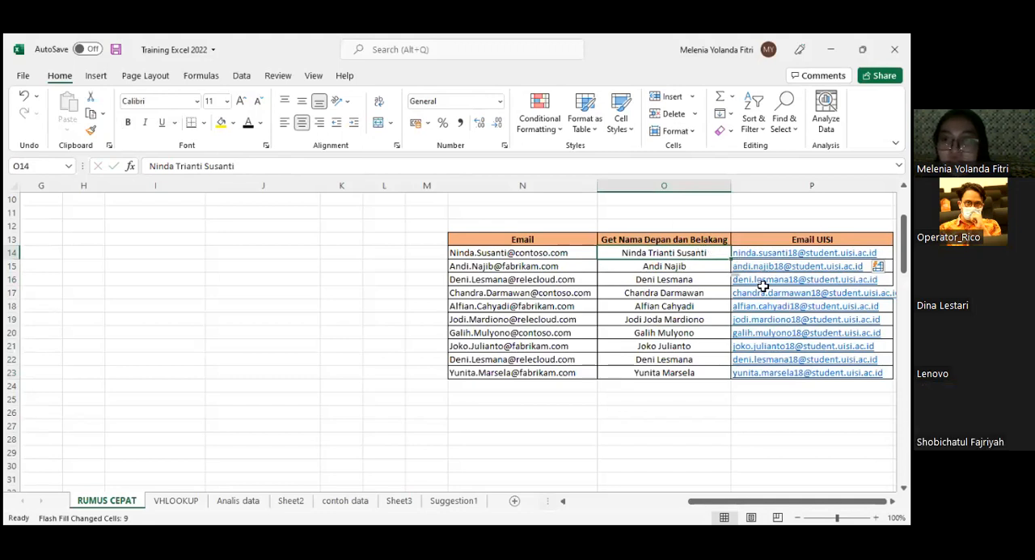
{"action": "left_click", "coordinate": [689, 372]}
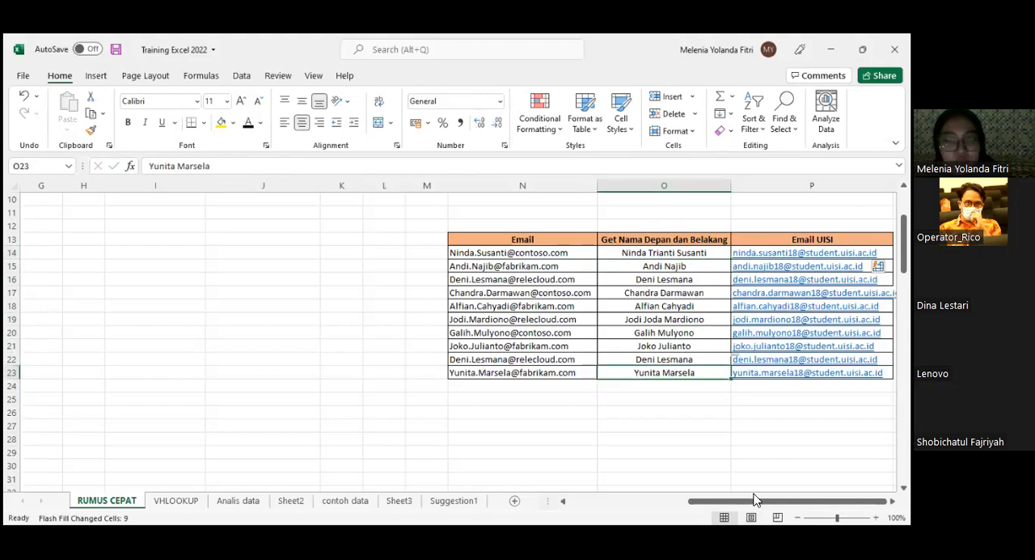
- Examine the Conditional Formating table in rows 26 to 46, including its Nama, Produk, Jumlah and Bonus columns
{"action": "left_click_drag", "start_coordinate": [757, 500], "coordinate": [689, 502]}
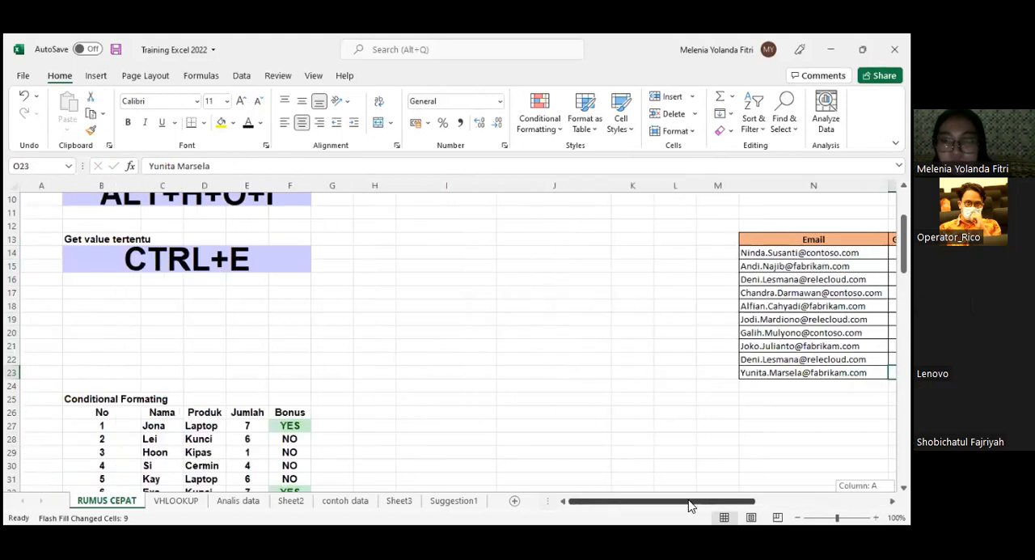
{"action": "scroll", "coordinate": [331, 446], "scroll_direction": "down", "scroll_amount": 4}
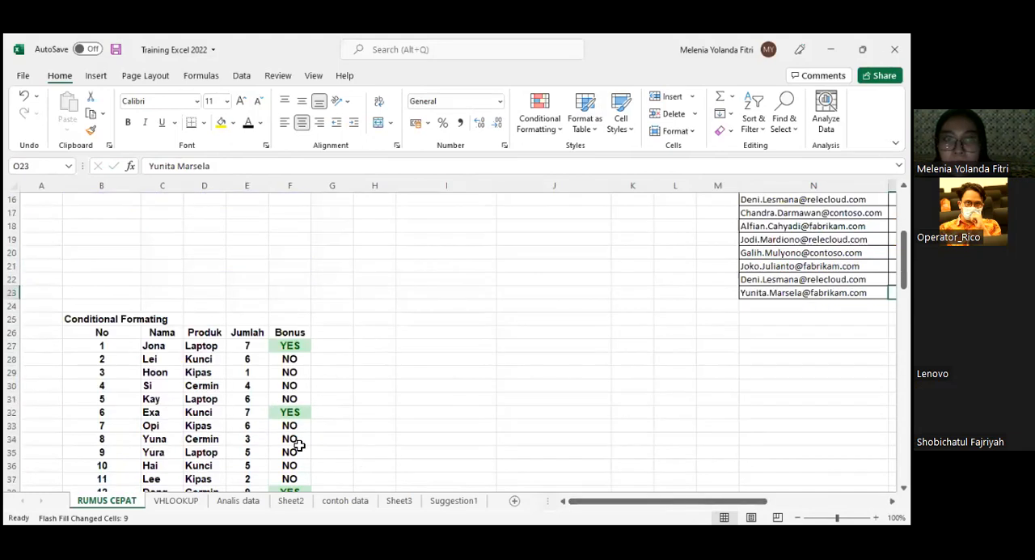
{"action": "scroll", "coordinate": [281, 427], "scroll_direction": "down", "scroll_amount": 2}
{"action": "scroll", "coordinate": [278, 428], "scroll_direction": "up", "scroll_amount": 1}
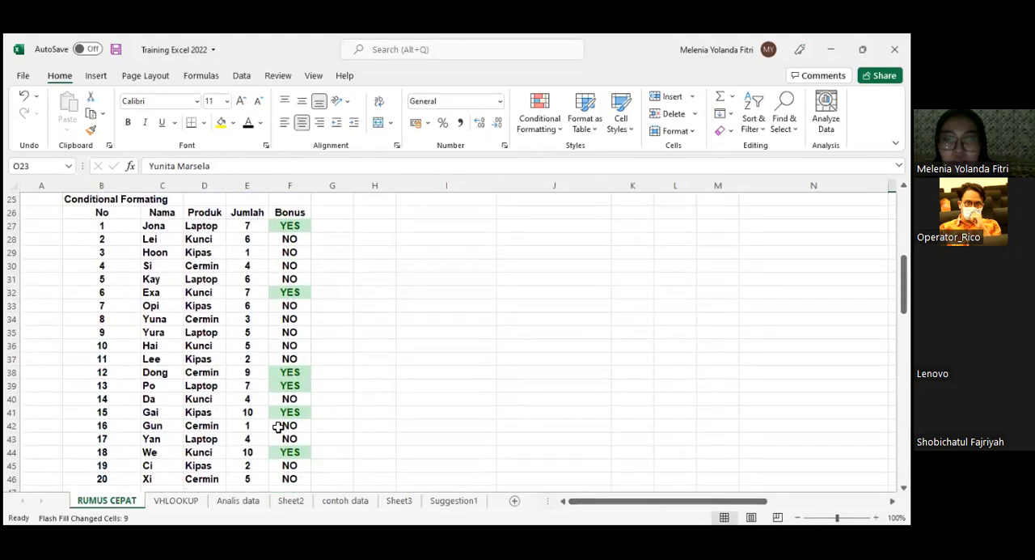
{"action": "left_click", "coordinate": [165, 252]}
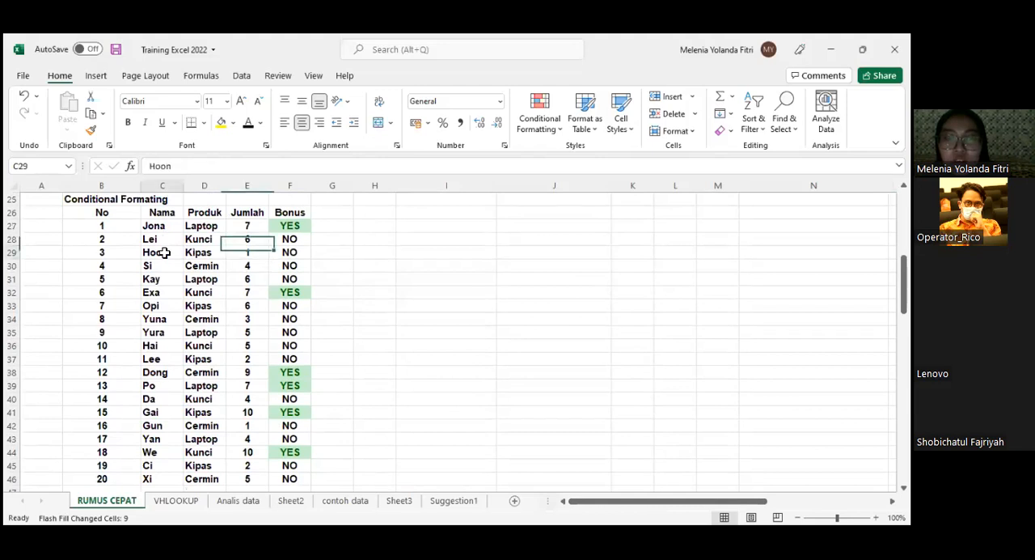
{"action": "scroll", "coordinate": [189, 242], "scroll_direction": "down", "scroll_amount": 1}
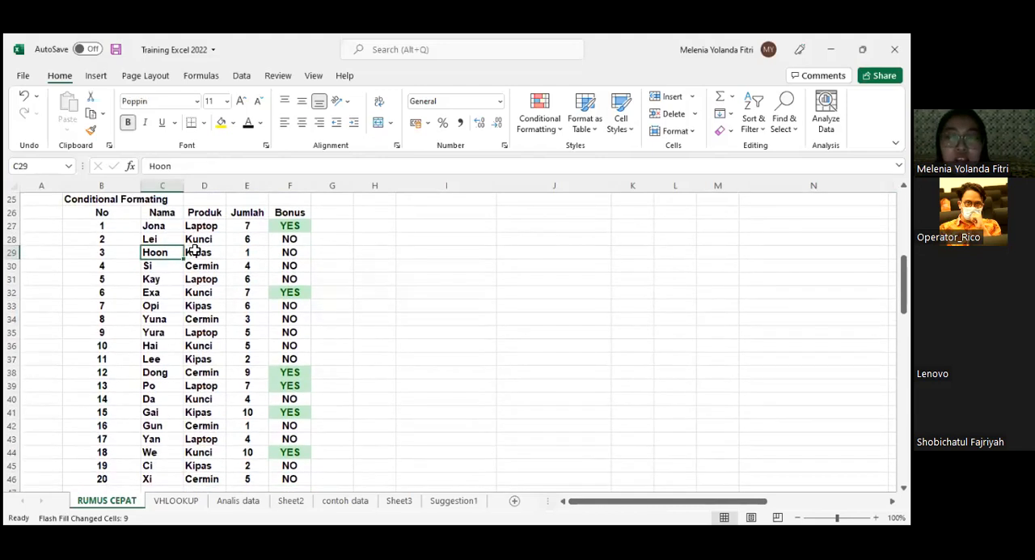
{"action": "left_click_drag", "start_coordinate": [154, 226], "coordinate": [299, 482]}
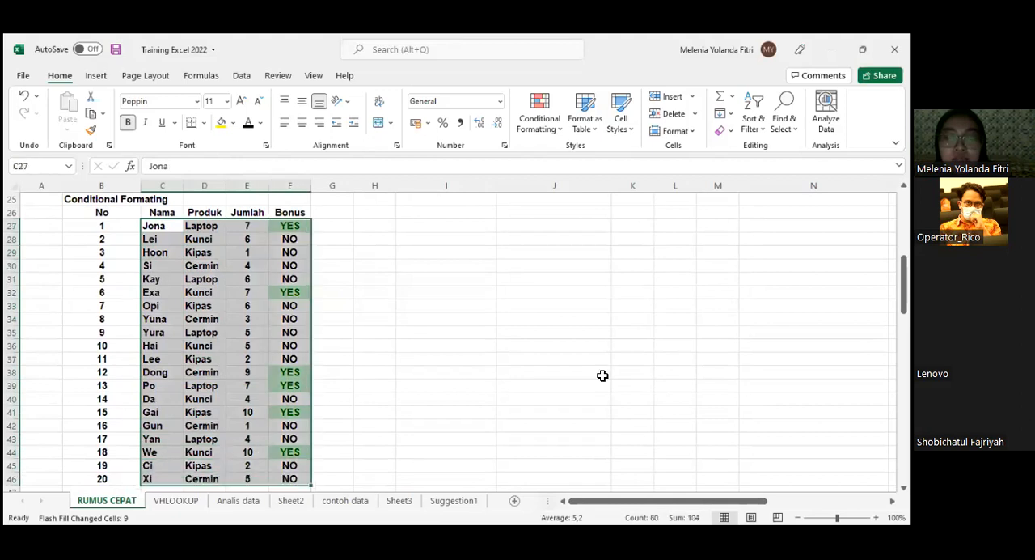
{"action": "left_click", "coordinate": [319, 328]}
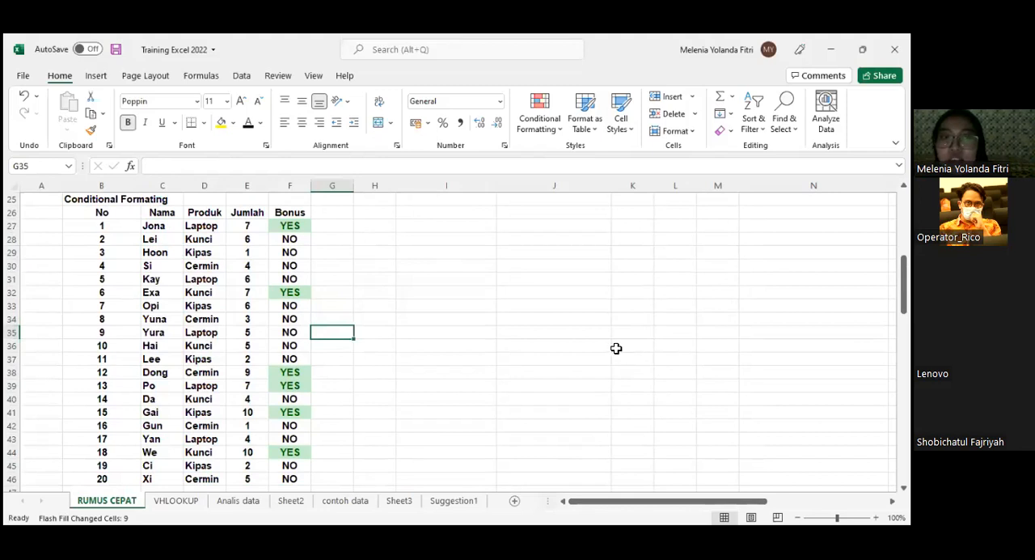
{"action": "left_click", "coordinate": [187, 227]}
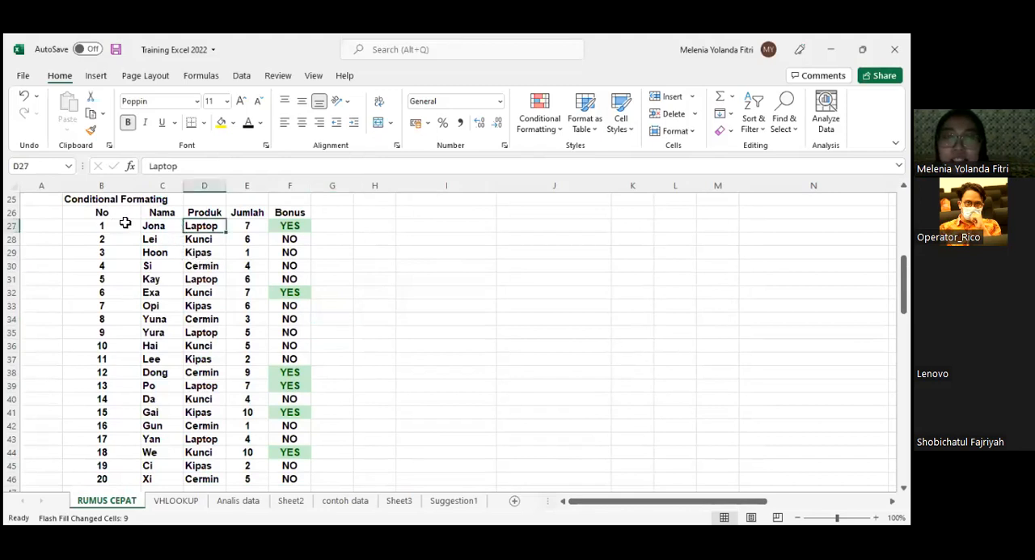
{"action": "scroll", "coordinate": [137, 229], "scroll_direction": "up", "scroll_amount": 1}
{"action": "scroll", "coordinate": [152, 231], "scroll_direction": "down", "scroll_amount": 2}
{"action": "scroll", "coordinate": [151, 230], "scroll_direction": "up", "scroll_amount": 2}
{"action": "scroll", "coordinate": [135, 231], "scroll_direction": "down", "scroll_amount": 1}
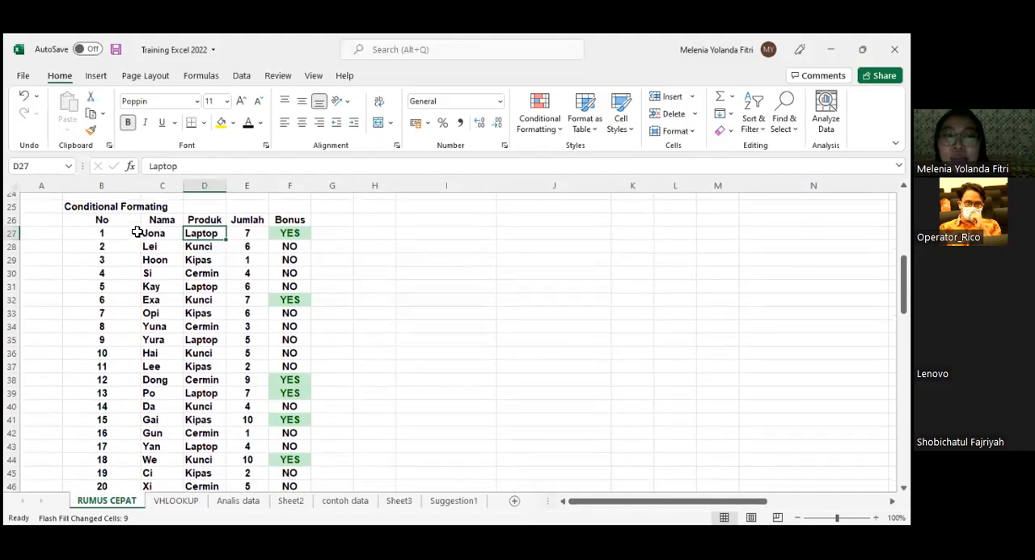
{"action": "left_click_drag", "start_coordinate": [128, 224], "coordinate": [282, 483]}
{"action": "scroll", "coordinate": [286, 224], "scroll_direction": "down", "scroll_amount": 1}
{"action": "scroll", "coordinate": [288, 225], "scroll_direction": "up", "scroll_amount": 1}
{"action": "left_click", "coordinate": [289, 226]}
{"action": "left_click_drag", "start_coordinate": [288, 243], "coordinate": [289, 479]}
{"action": "left_click", "coordinate": [369, 280]}
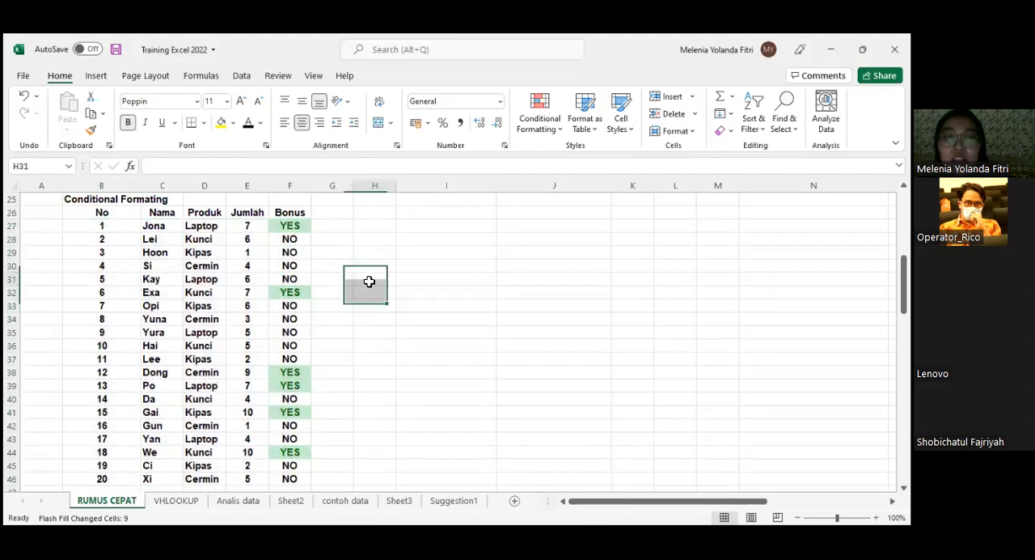
- Replace the Bonus formula in F27 with =IF(E27>=7;"Yes";"No")
{"action": "left_click", "coordinate": [293, 227]}
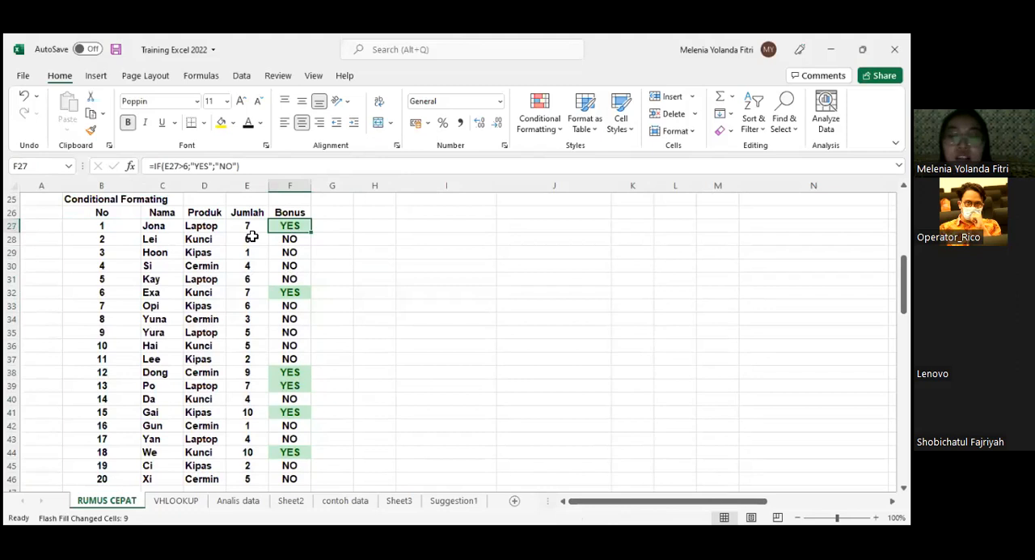
{"action": "type", "text": "="}
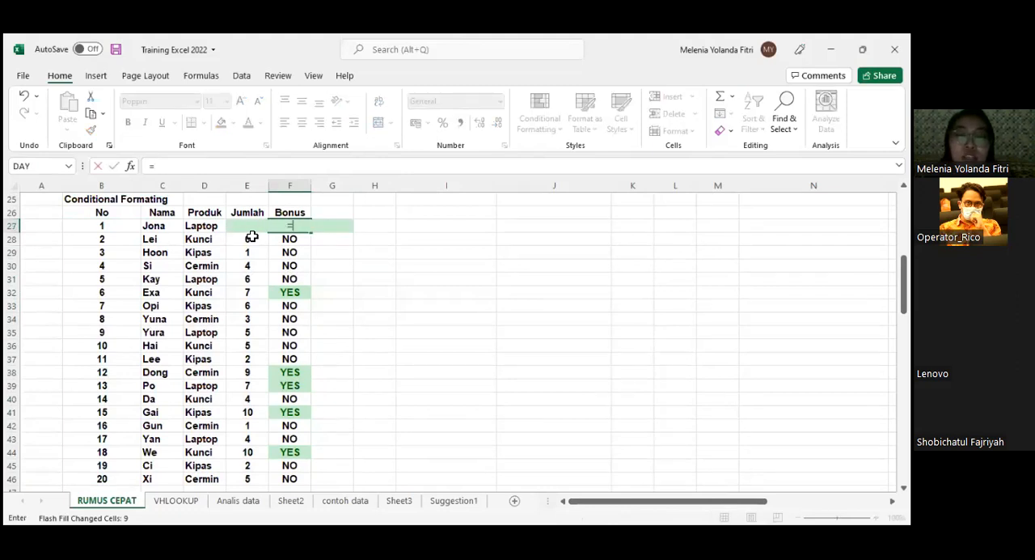
{"action": "type", "text": "IF"}
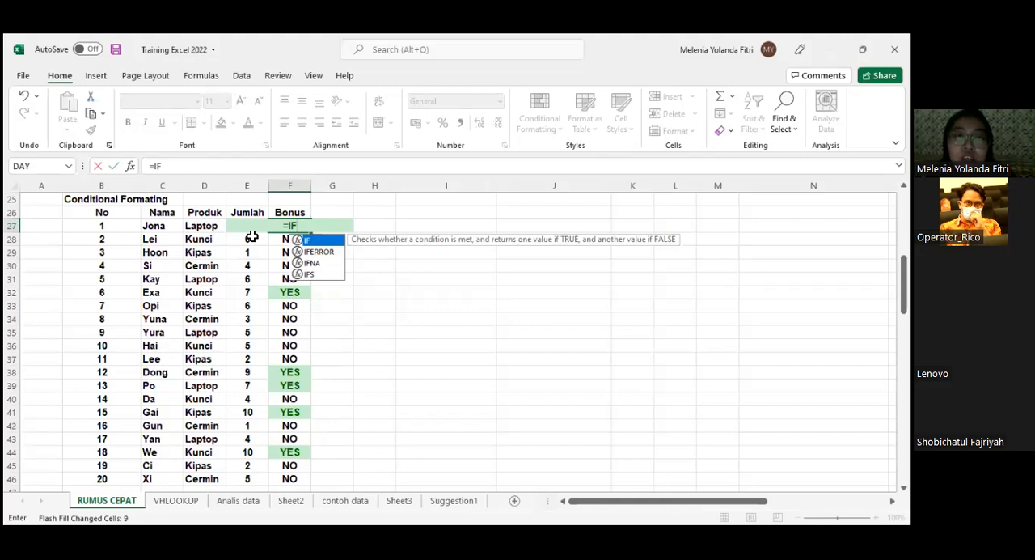
{"action": "type", "text": "(E"}
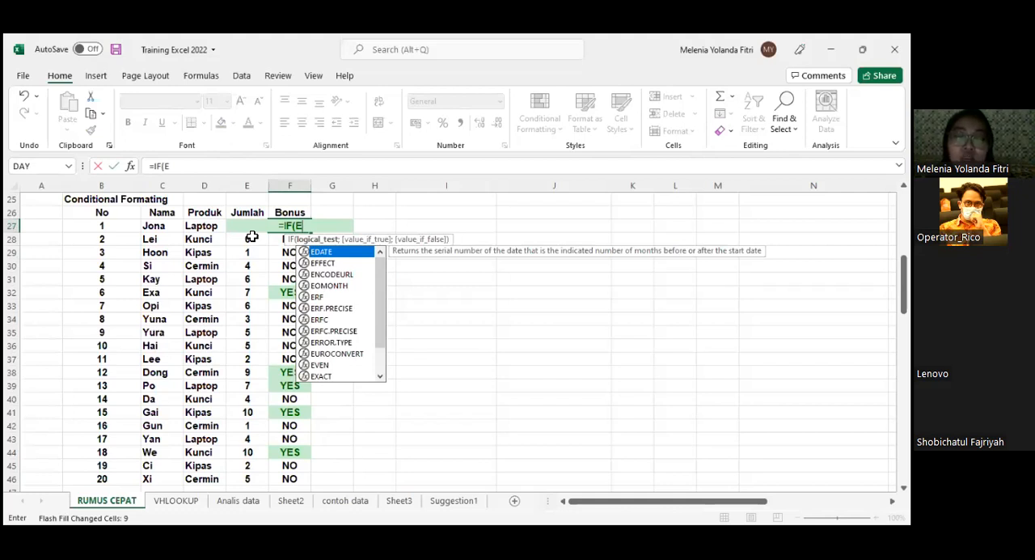
{"action": "type", "text": "27"}
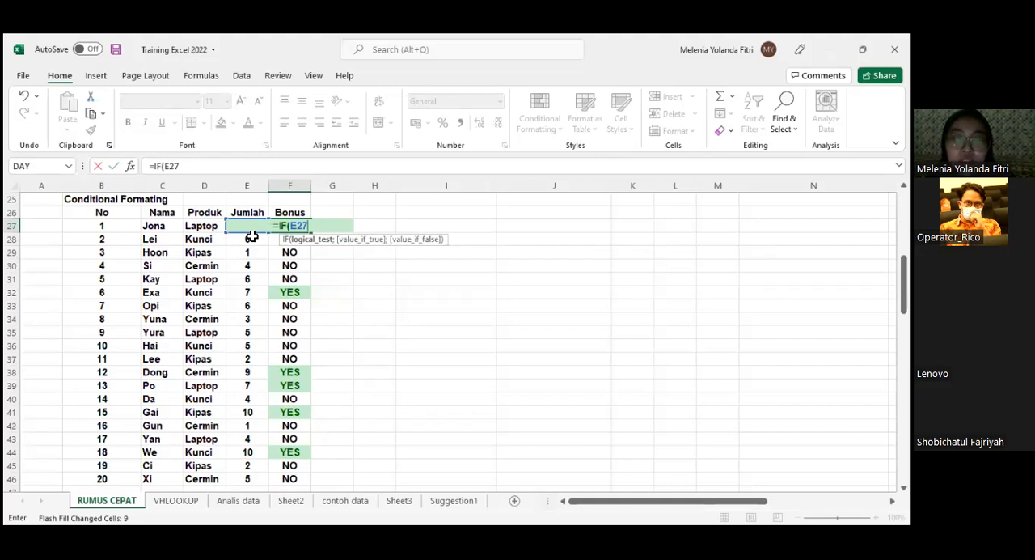
{"action": "type", "text": ">="}
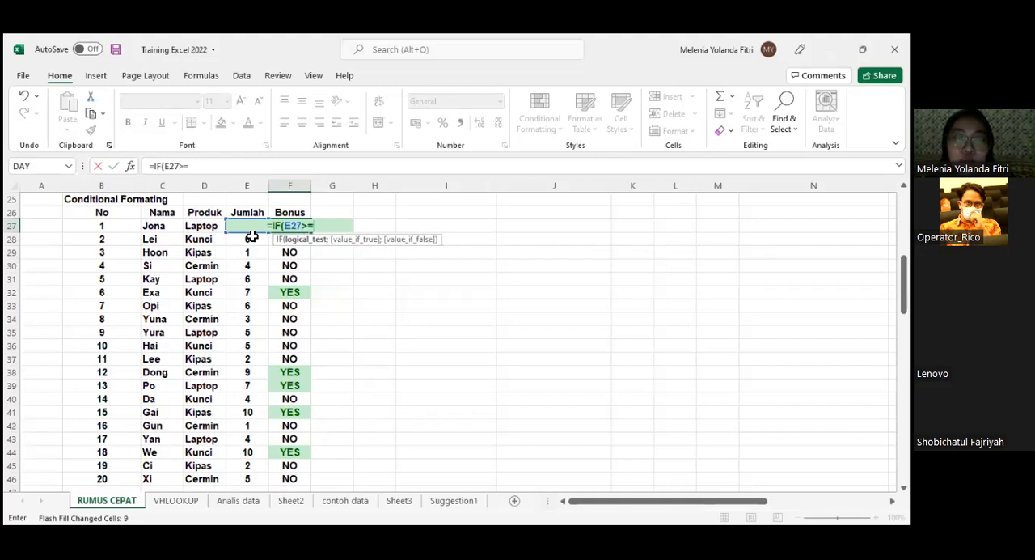
{"action": "type", "text": "7"}
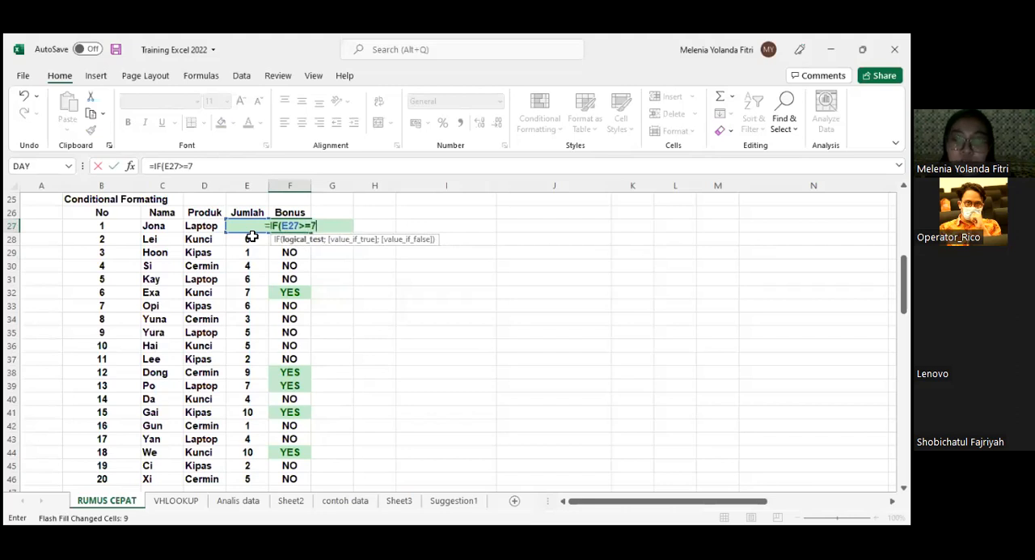
{"action": "type", "text": ";\""}
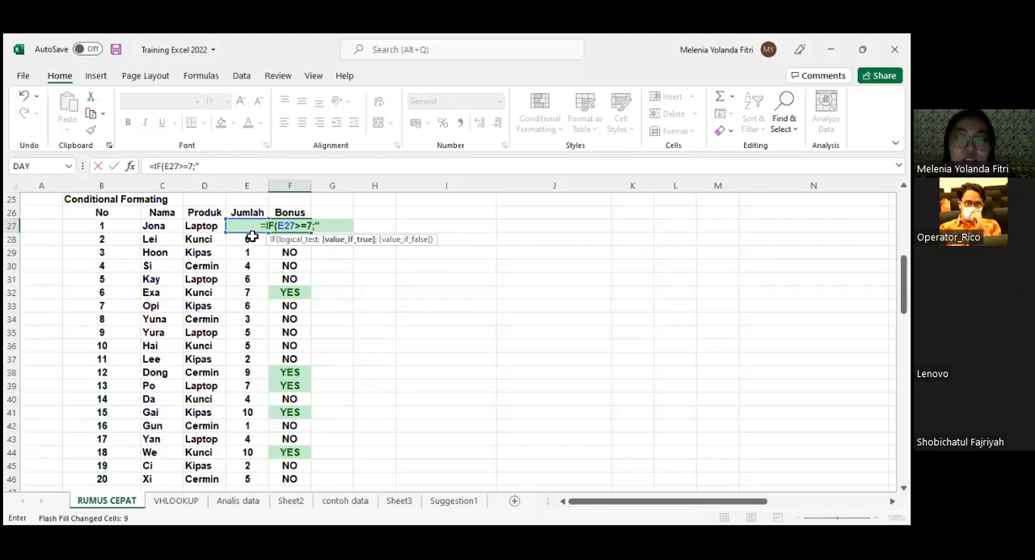
{"action": "type", "text": "Yes\";"}
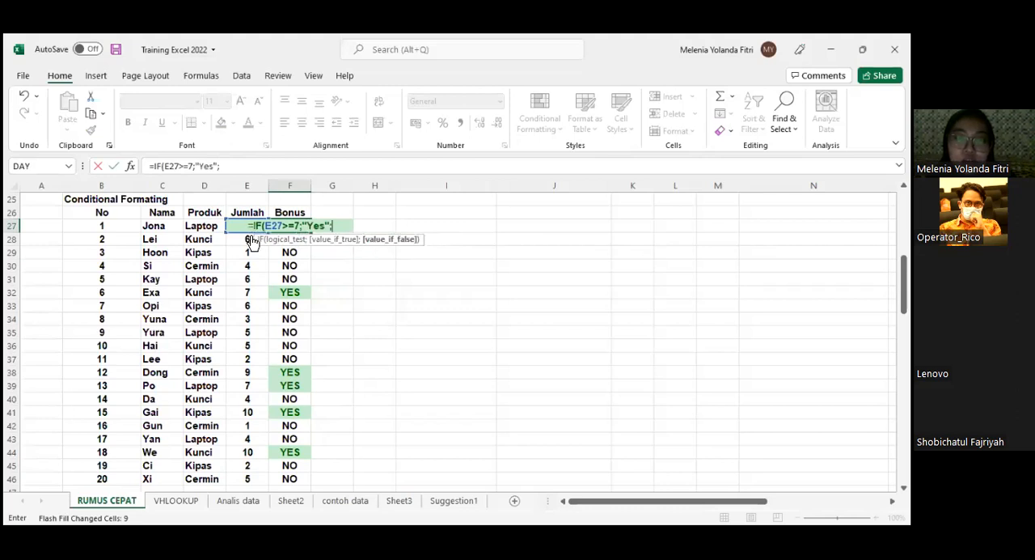
{"action": "type", "text": "\"No\""}
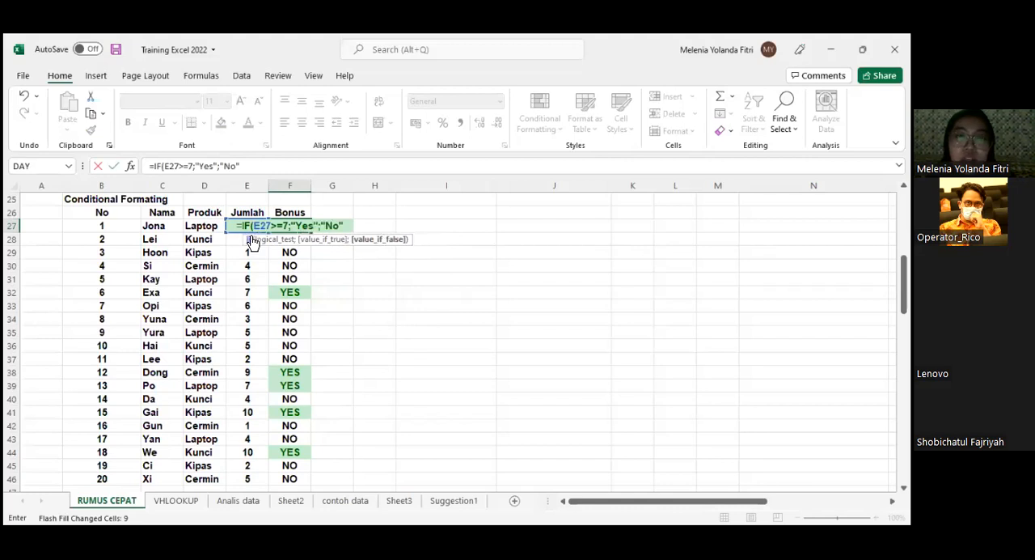
{"action": "key", "text": "Return"}
- Copy the Bonus formula from F27 down through F46 and check the filled cells
{"action": "left_click", "coordinate": [308, 228]}
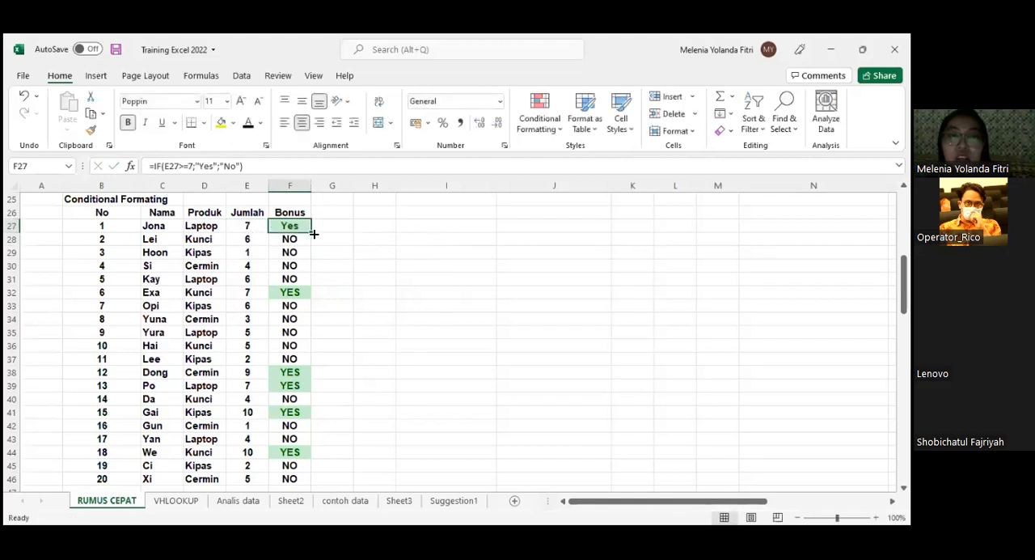
{"action": "double_click", "coordinate": [310, 232]}
{"action": "scroll", "coordinate": [358, 227], "scroll_direction": "down", "scroll_amount": 1}
{"action": "scroll", "coordinate": [356, 226], "scroll_direction": "up", "scroll_amount": 1}
{"action": "left_click_drag", "start_coordinate": [296, 226], "coordinate": [291, 265]}
{"action": "left_click_drag", "start_coordinate": [286, 485], "coordinate": [359, 354]}
{"action": "scroll", "coordinate": [389, 296], "scroll_direction": "up", "scroll_amount": 1}
{"action": "scroll", "coordinate": [302, 206], "scroll_direction": "down", "scroll_amount": 1}
- Preview the Quick Analysis formatting options on the Bonus cells F27:F46 and the Jumlah cells E27:E46, including Equal To and Greater Than
{"action": "left_click_drag", "start_coordinate": [303, 207], "coordinate": [301, 464]}
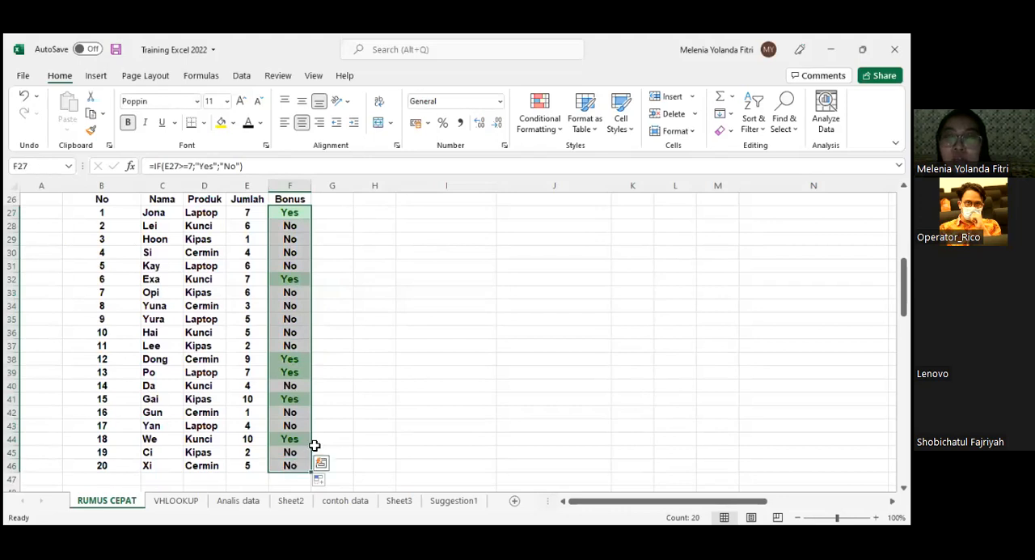
{"action": "left_click", "coordinate": [545, 139]}
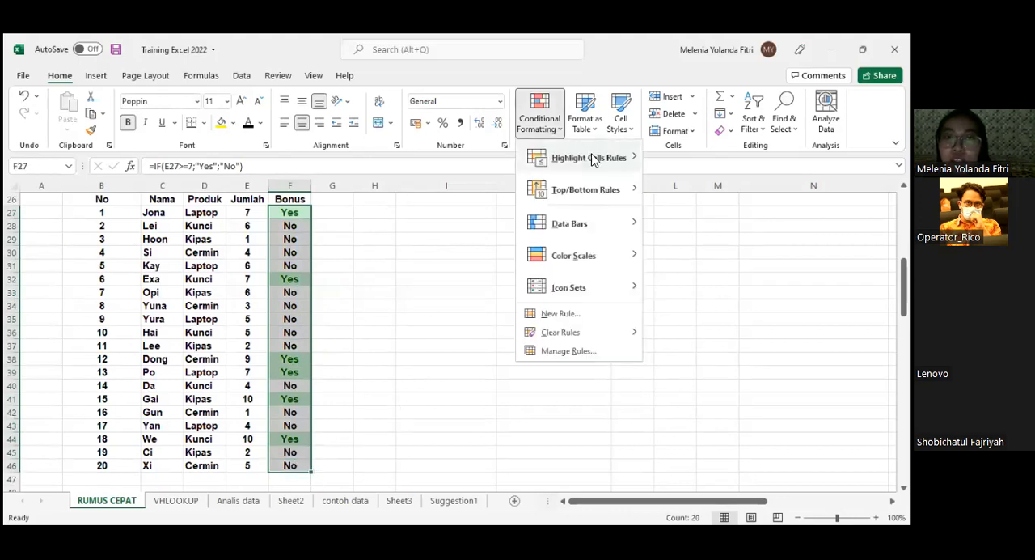
{"action": "left_click", "coordinate": [322, 464]}
{"action": "left_click", "coordinate": [322, 464]}
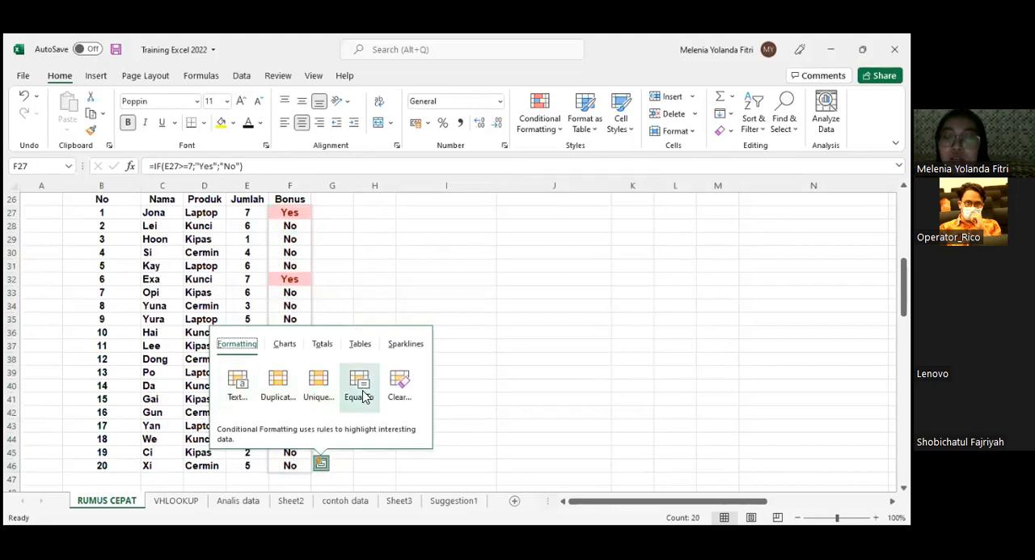
{"action": "left_click_drag", "start_coordinate": [250, 211], "coordinate": [240, 465]}
{"action": "left_click", "coordinate": [278, 480]}
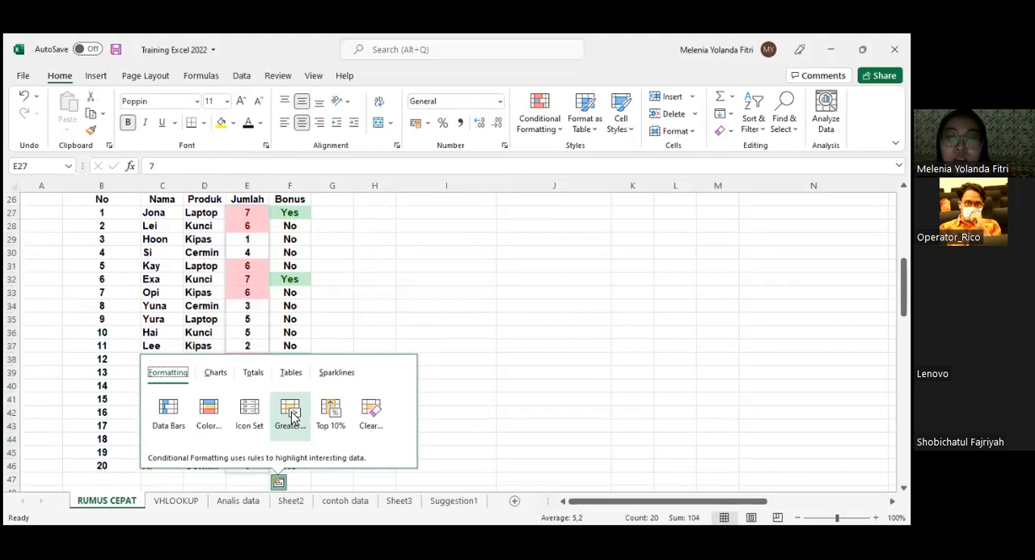
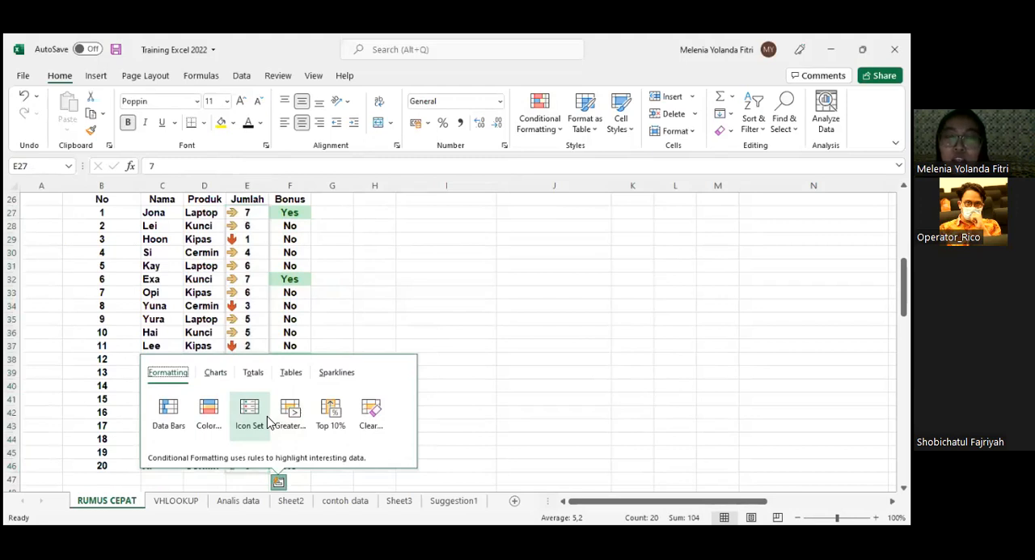
- Apply a color scale to the Jumlah cells E27:E46 and check the shading of the values
{"action": "left_click", "coordinate": [206, 428]}
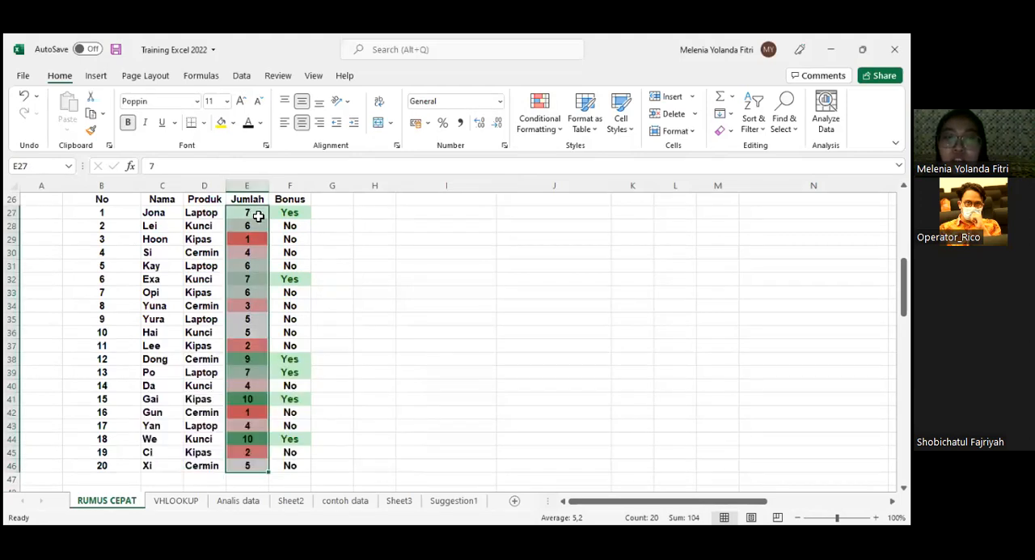
{"action": "left_click", "coordinate": [258, 216]}
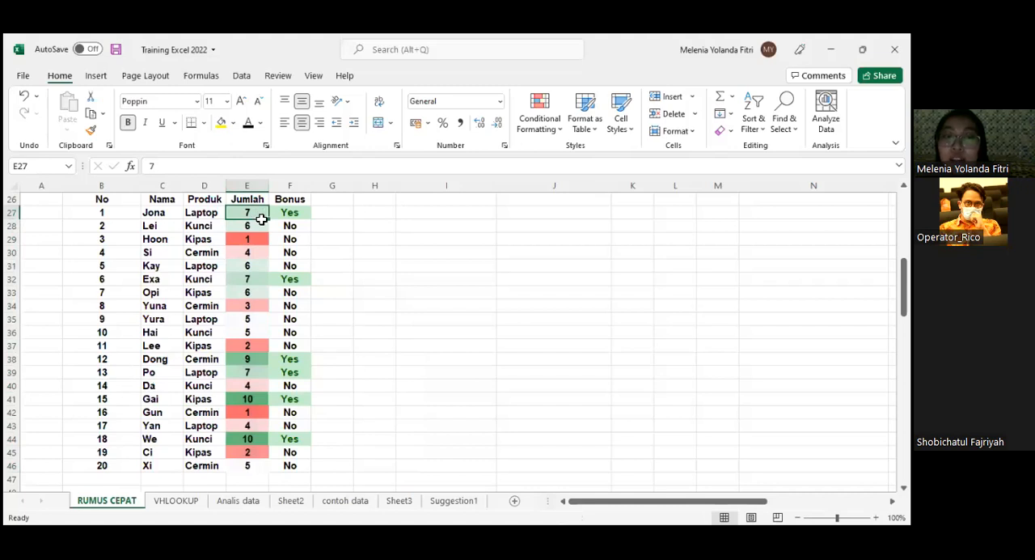
{"action": "left_click", "coordinate": [253, 400]}
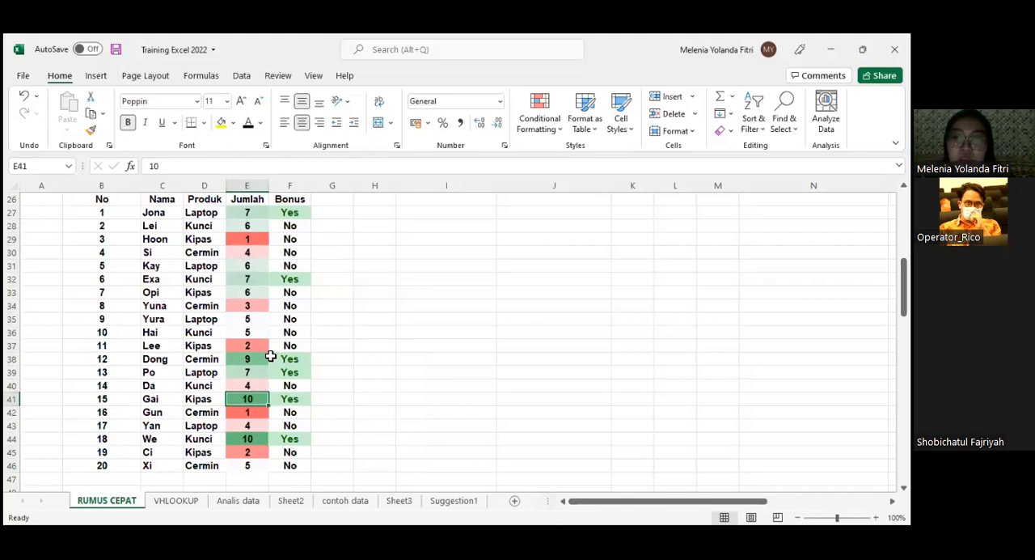
{"action": "scroll", "coordinate": [266, 324], "scroll_direction": "down", "scroll_amount": 1}
{"action": "scroll", "coordinate": [266, 324], "scroll_direction": "up", "scroll_amount": 2}
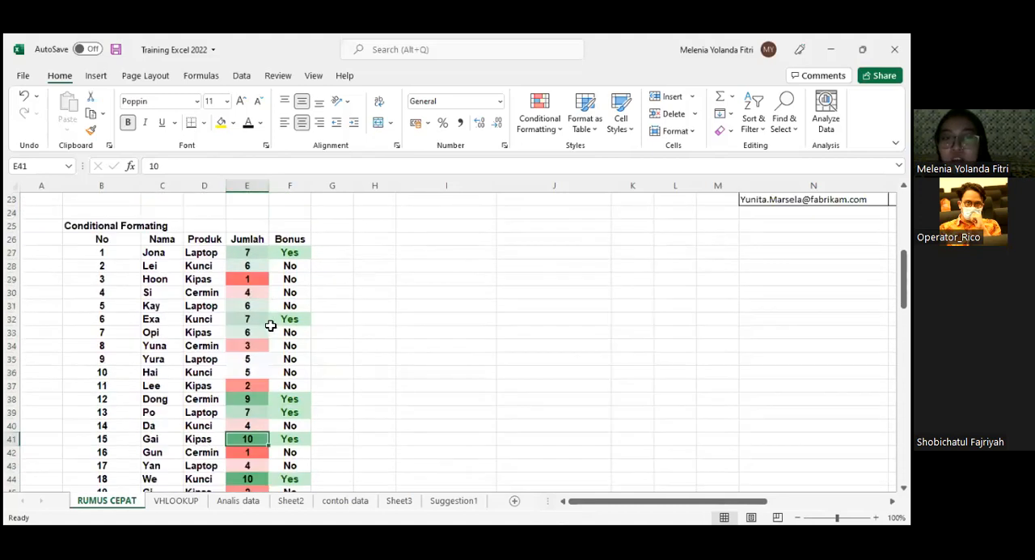
{"action": "scroll", "coordinate": [260, 310], "scroll_direction": "down", "scroll_amount": 1}
{"action": "left_click", "coordinate": [258, 212]}
{"action": "left_click_drag", "start_coordinate": [258, 212], "coordinate": [252, 463]}
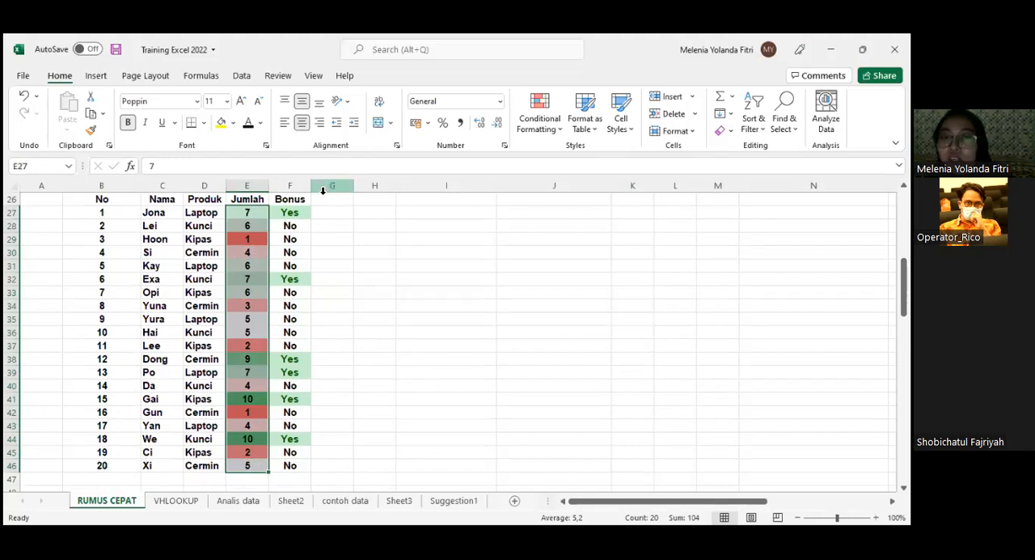
{"action": "left_click", "coordinate": [353, 306]}
{"action": "scroll", "coordinate": [353, 306], "scroll_direction": "up", "scroll_amount": 2}
{"action": "scroll", "coordinate": [353, 306], "scroll_direction": "down", "scroll_amount": 2}
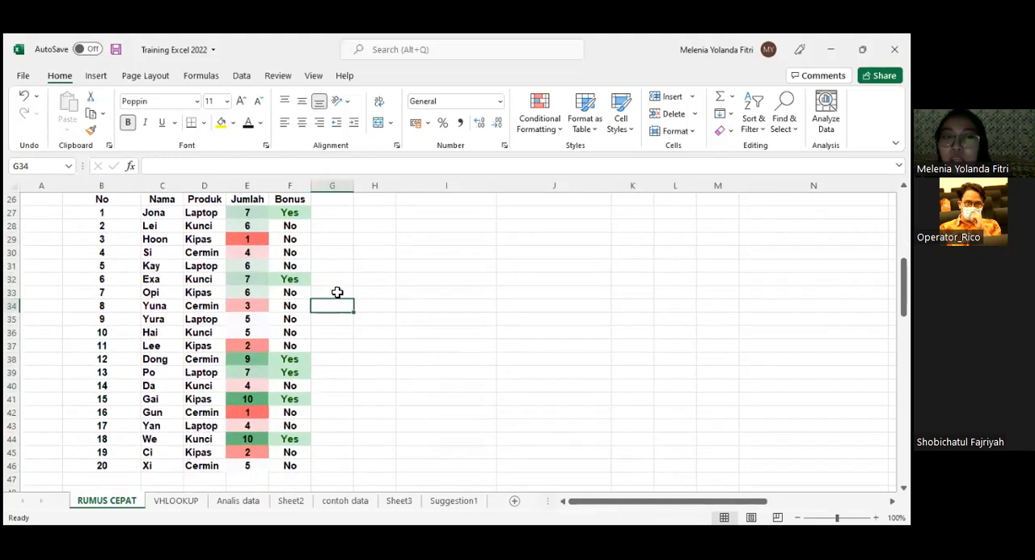
- Add filter controls to the header cells No through Bonus in B26:F26
{"action": "left_click_drag", "start_coordinate": [122, 200], "coordinate": [302, 202]}
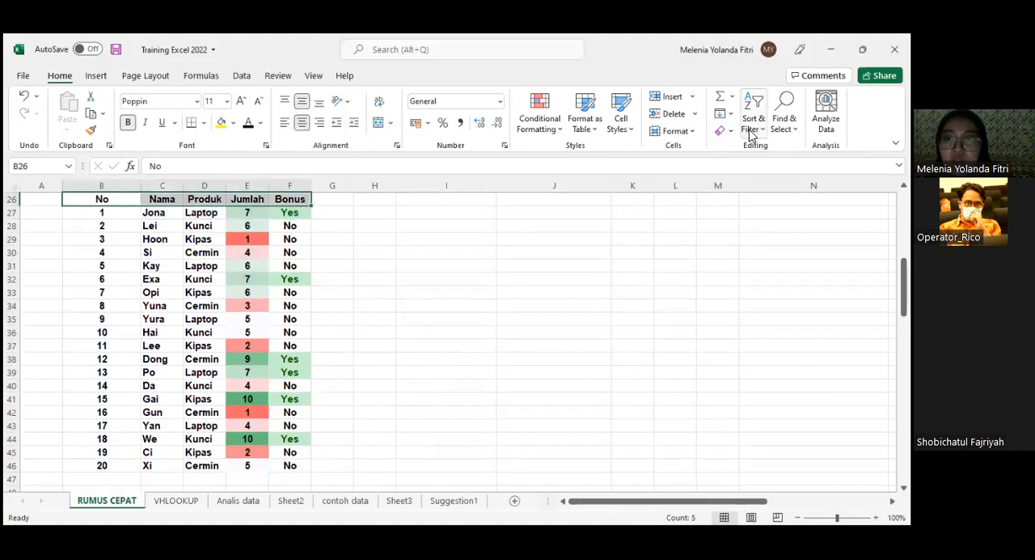
{"action": "left_click", "coordinate": [752, 125]}
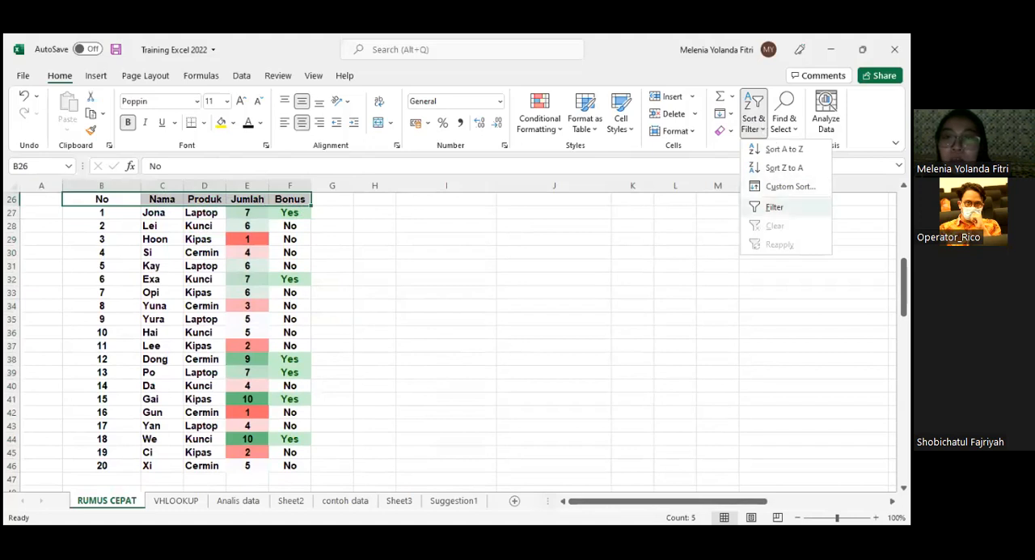
{"action": "left_click", "coordinate": [96, 76]}
{"action": "left_click", "coordinate": [172, 76]}
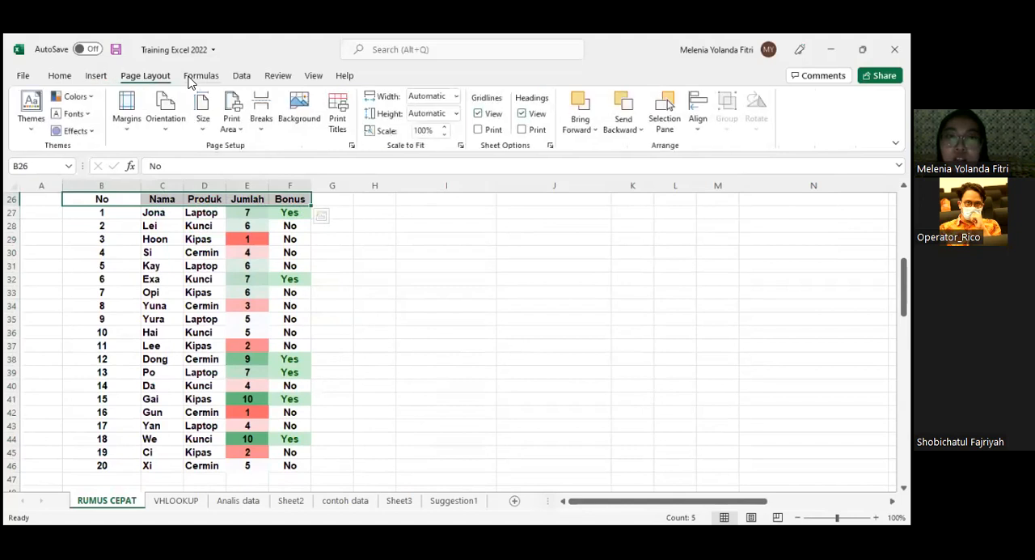
{"action": "left_click", "coordinate": [197, 77]}
{"action": "left_click", "coordinate": [242, 77]}
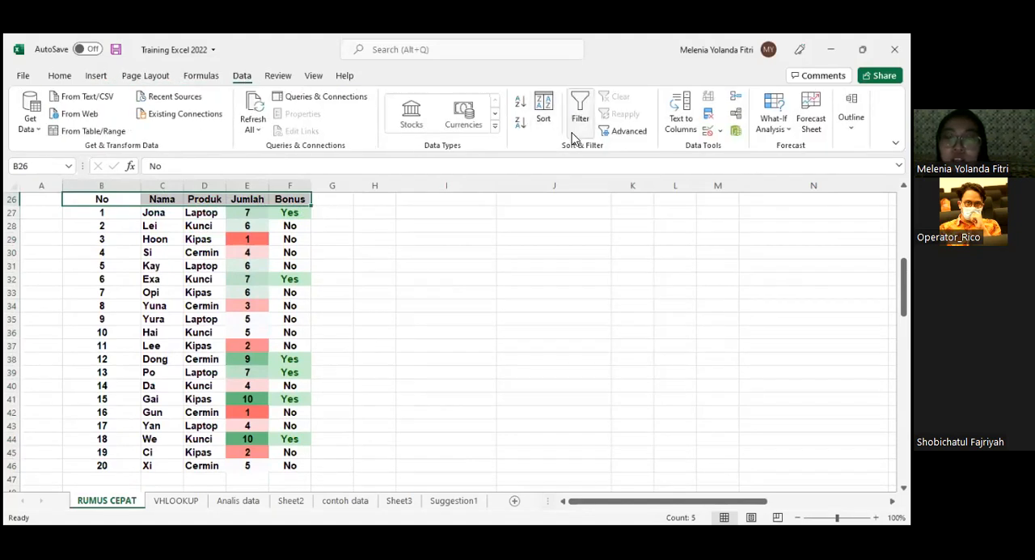
{"action": "left_click", "coordinate": [53, 78]}
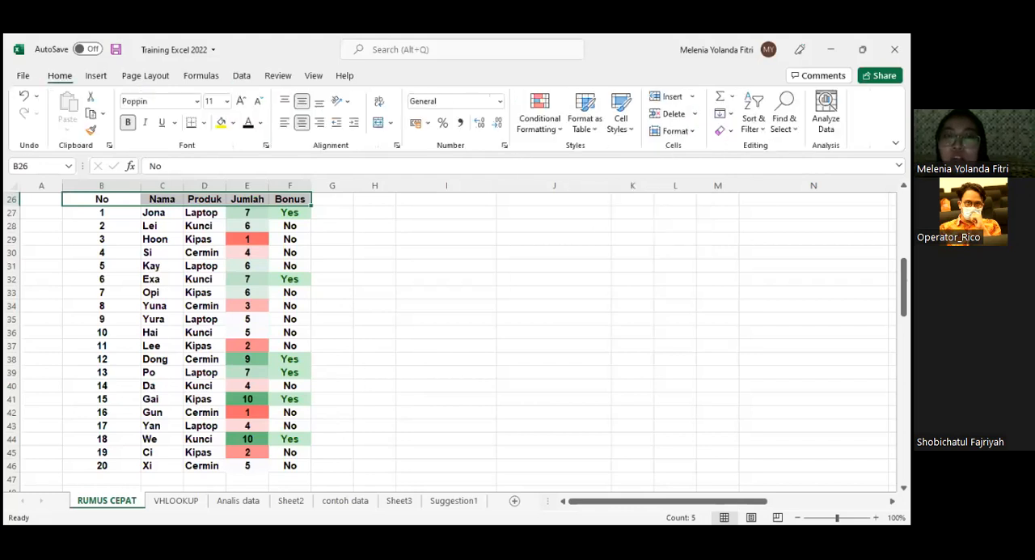
{"action": "left_click", "coordinate": [748, 129]}
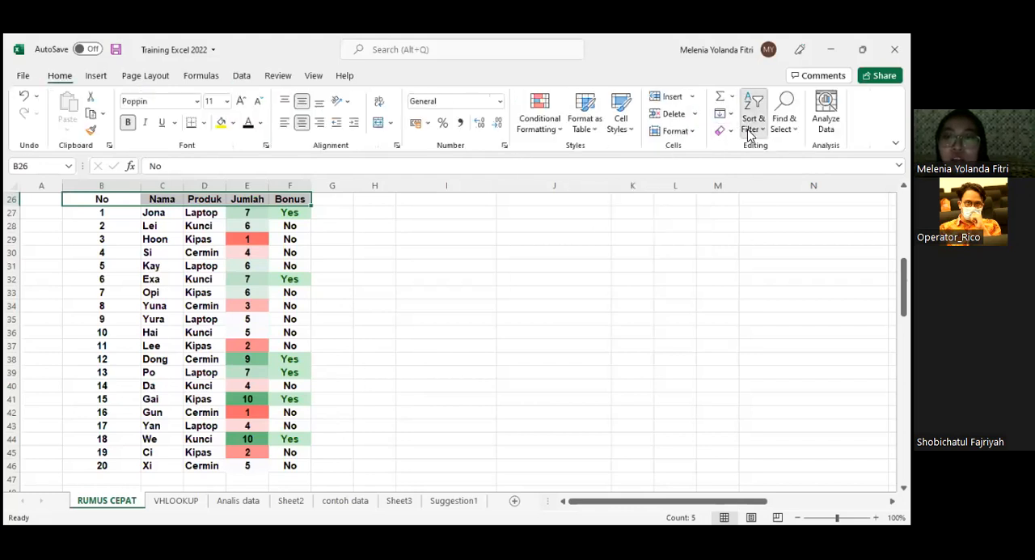
{"action": "left_click", "coordinate": [763, 222]}
{"action": "left_click", "coordinate": [389, 308]}
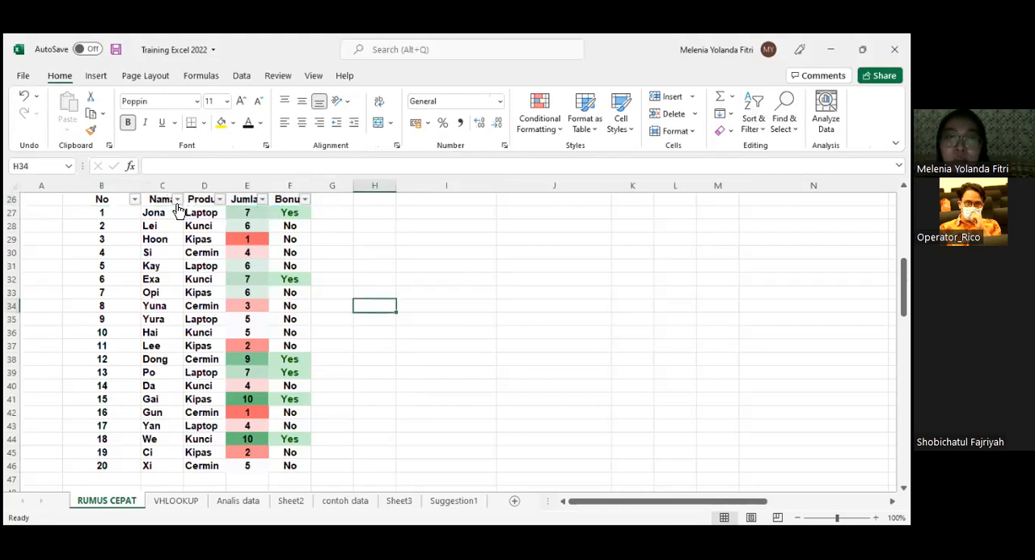
- Filter the Produk column to show only the Laptop rows
{"action": "left_click", "coordinate": [219, 200]}
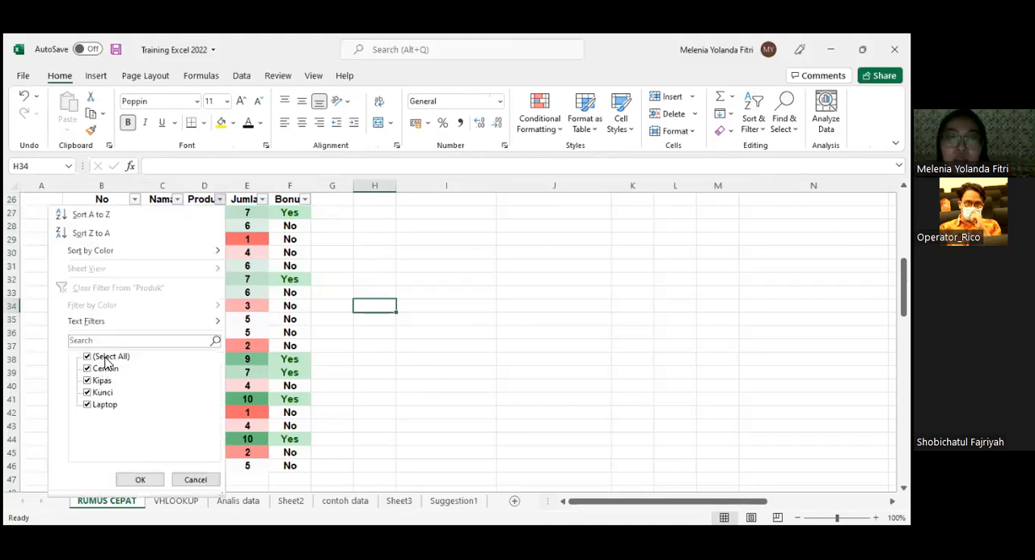
{"action": "left_click", "coordinate": [109, 357]}
{"action": "left_click", "coordinate": [109, 406]}
{"action": "left_click", "coordinate": [153, 481]}
{"action": "left_click", "coordinate": [481, 304]}
- Examine the filtered Laptop rows and their Jumlah and Bonus values
{"action": "scroll", "coordinate": [481, 299], "scroll_direction": "up", "scroll_amount": 1}
{"action": "left_click_drag", "start_coordinate": [194, 252], "coordinate": [273, 294]}
{"action": "left_click", "coordinate": [149, 292]}
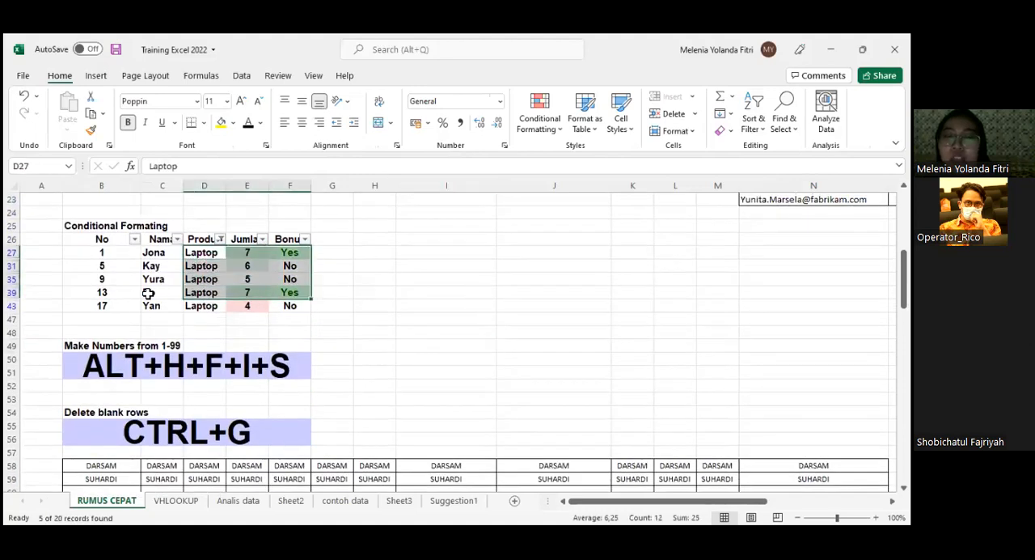
{"action": "left_click_drag", "start_coordinate": [298, 252], "coordinate": [304, 280]}
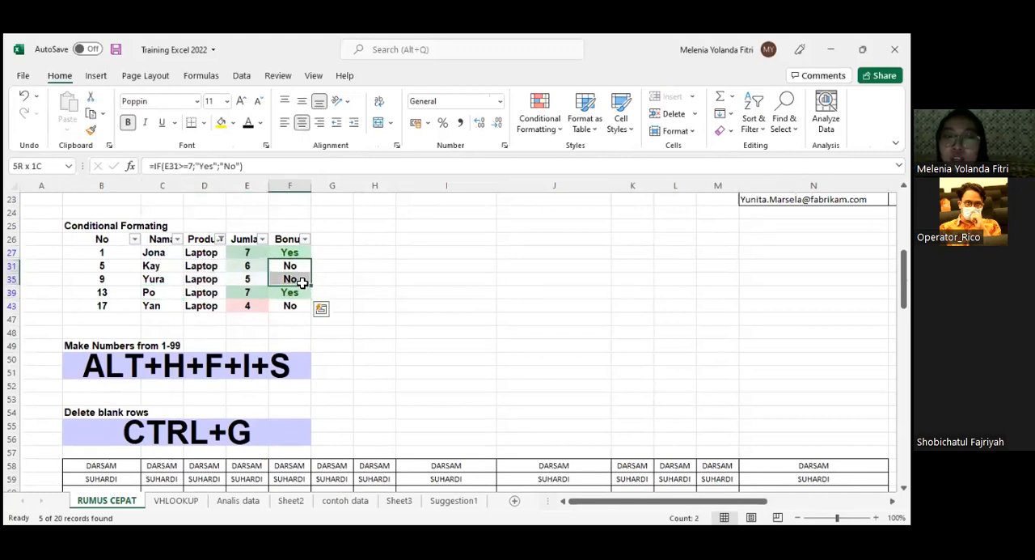
{"action": "left_click", "coordinate": [296, 254]}
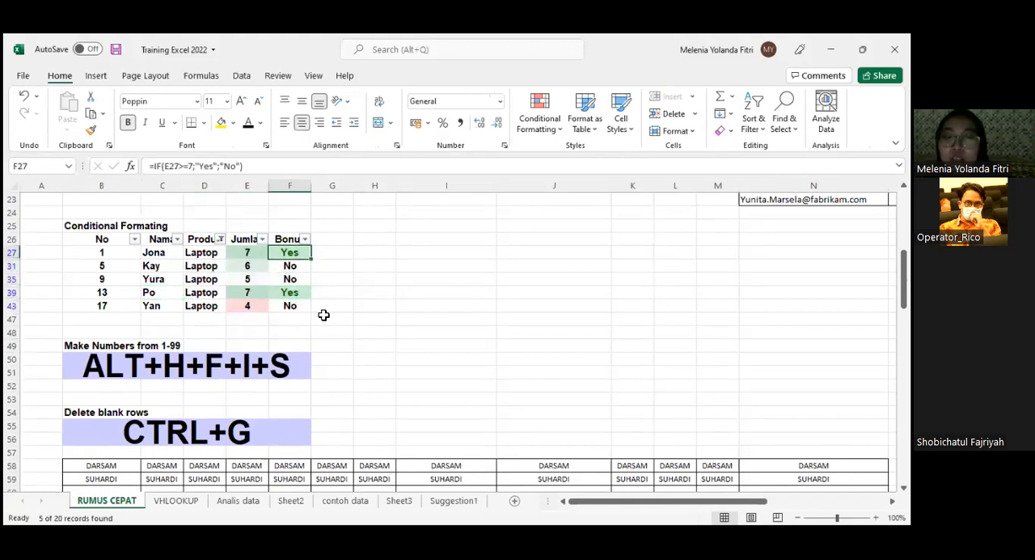
{"action": "scroll", "coordinate": [393, 308], "scroll_direction": "up", "scroll_amount": 3}
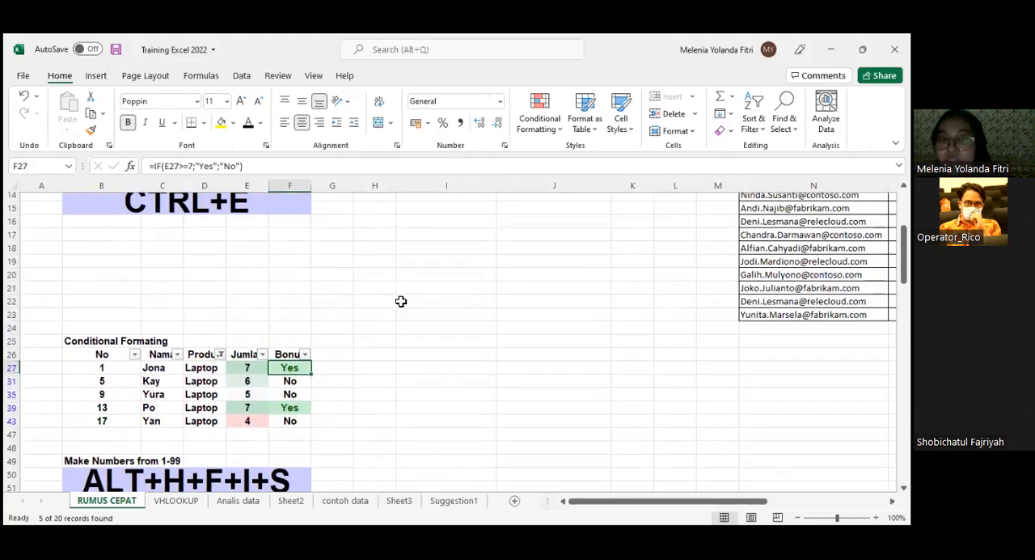
{"action": "scroll", "coordinate": [396, 300], "scroll_direction": "down", "scroll_amount": 3}
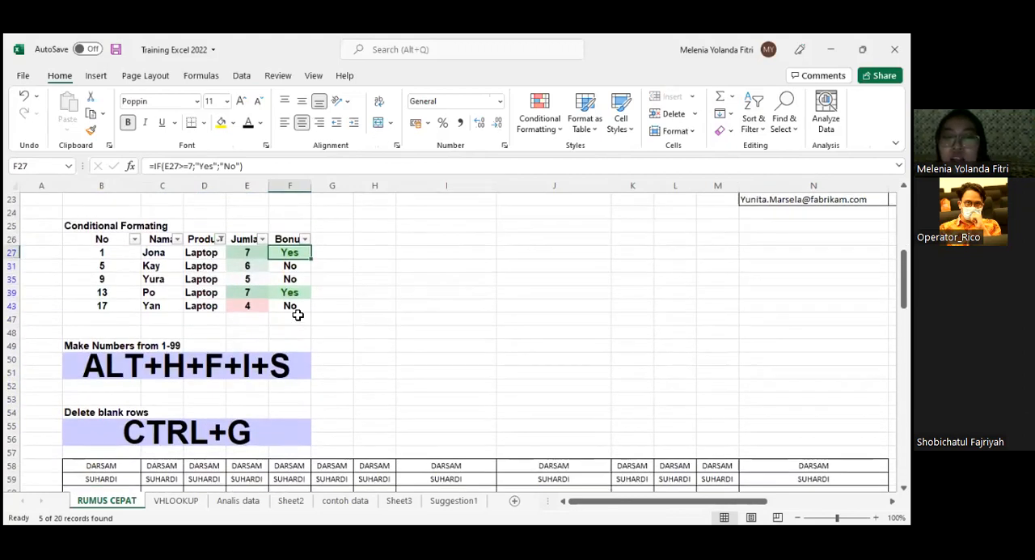
- Examine the headers in row 26 and how each buyer's name, product and quantity line up in the filtered rows
{"action": "left_click", "coordinate": [166, 241]}
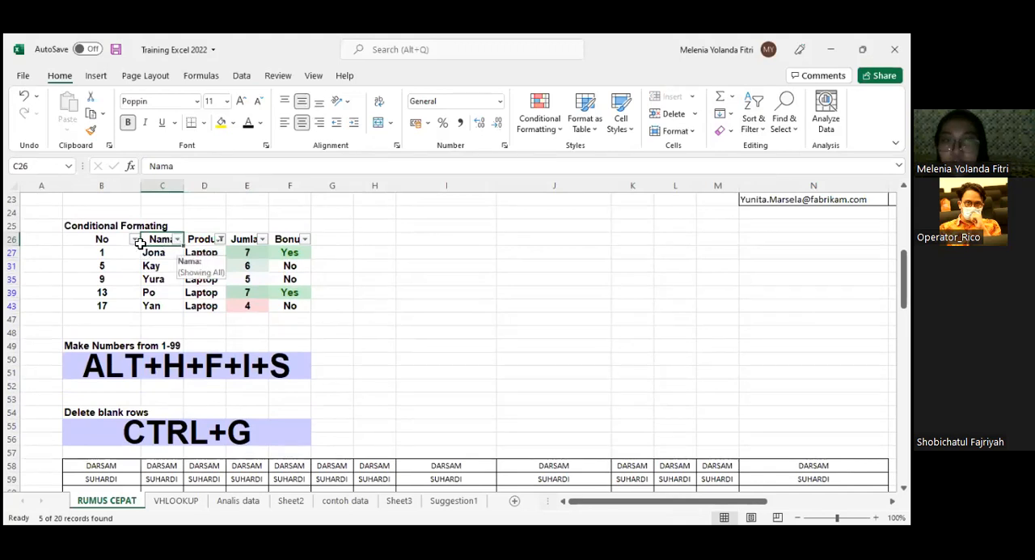
{"action": "left_click_drag", "start_coordinate": [164, 240], "coordinate": [300, 238]}
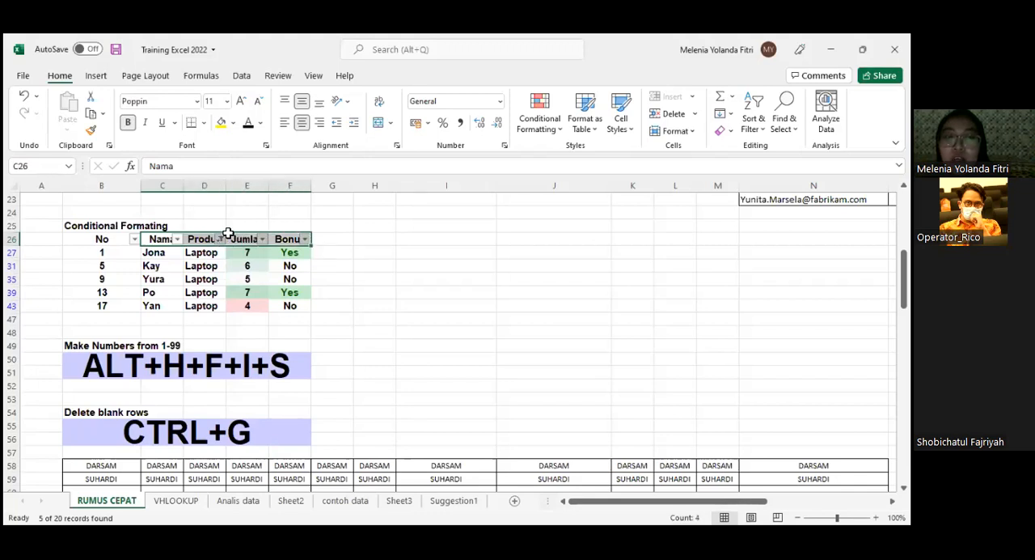
{"action": "left_click", "coordinate": [101, 237]}
{"action": "left_click_drag", "start_coordinate": [101, 238], "coordinate": [95, 296]}
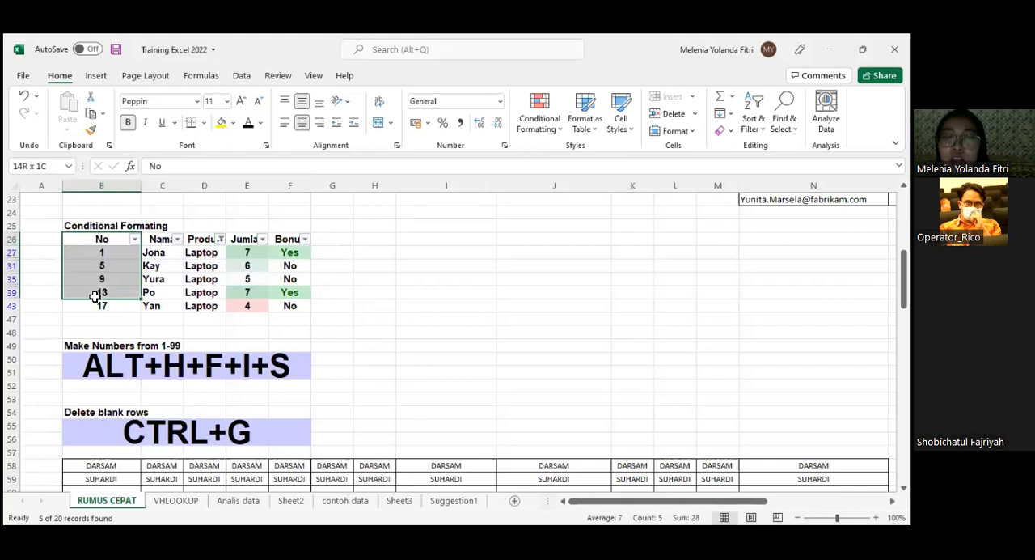
{"action": "left_click_drag", "start_coordinate": [162, 237], "coordinate": [176, 312]}
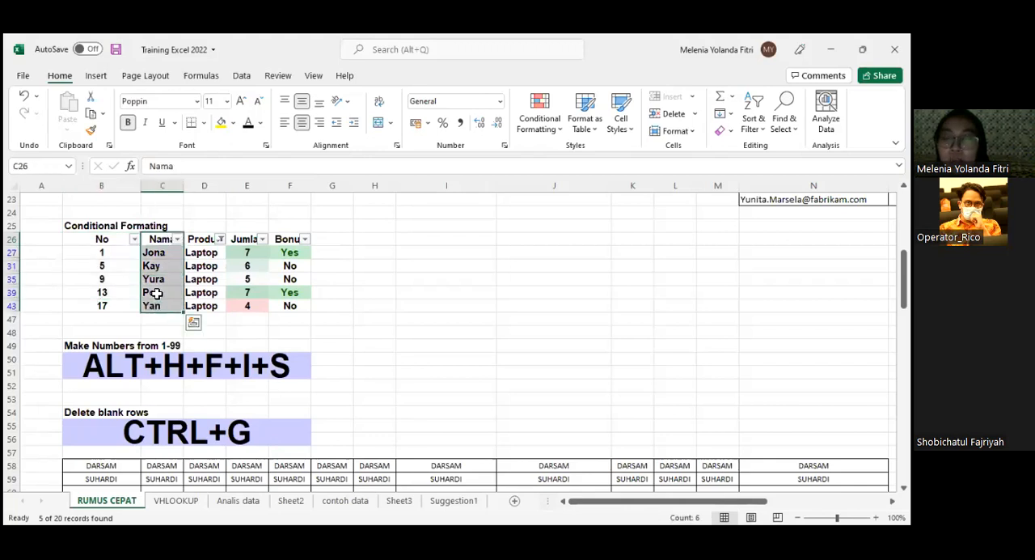
{"action": "left_click", "coordinate": [242, 265]}
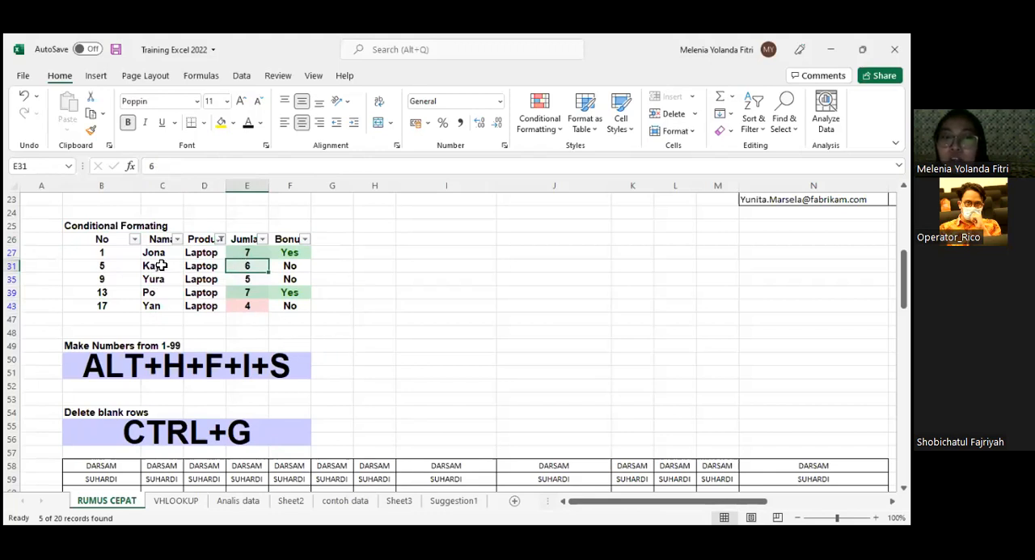
{"action": "left_click", "coordinate": [194, 253]}
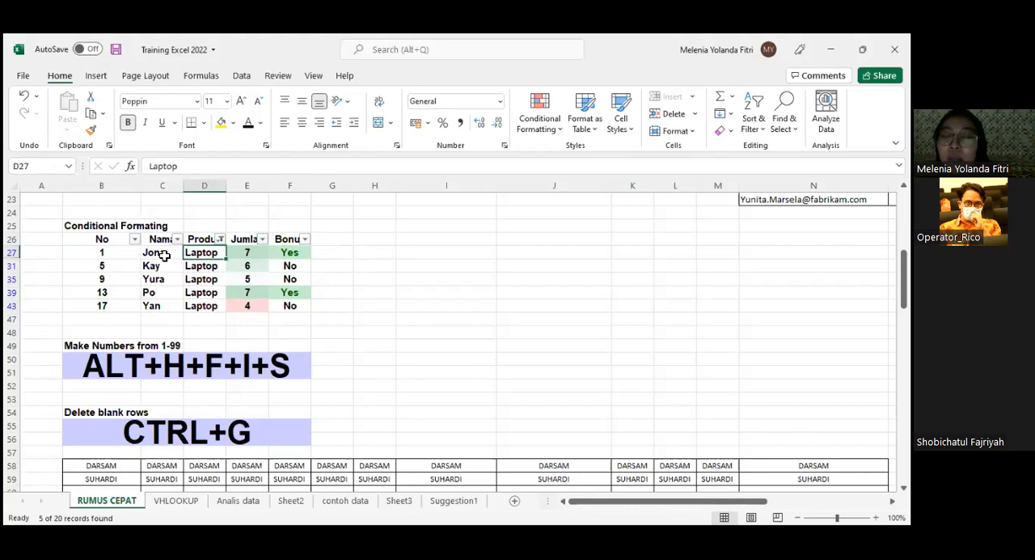
{"action": "left_click", "coordinate": [167, 255]}
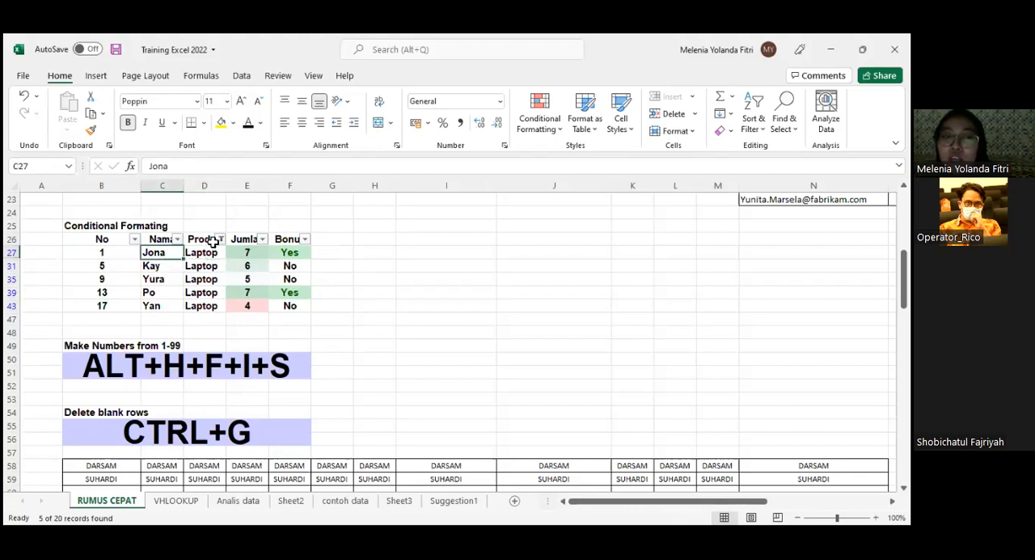
{"action": "left_click", "coordinate": [170, 282]}
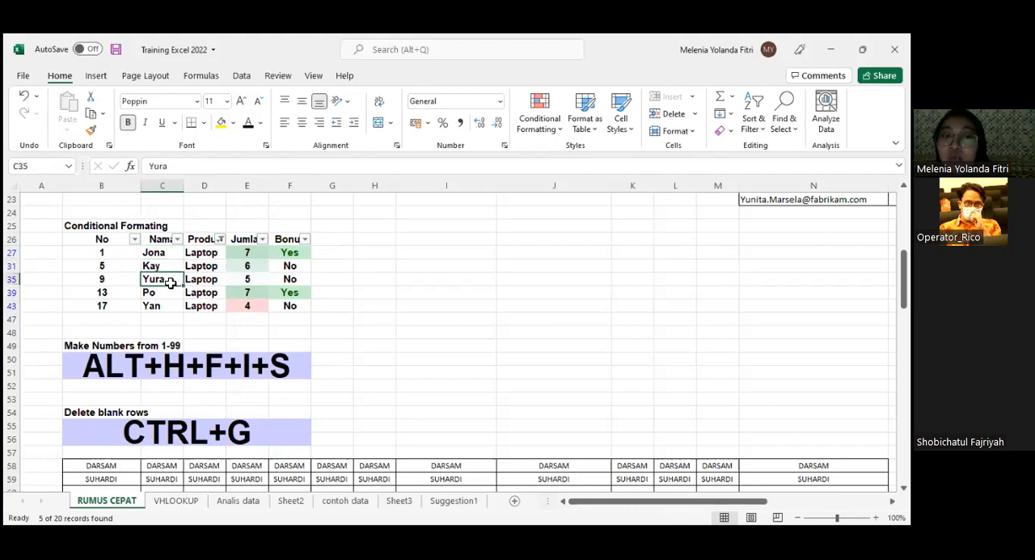
{"action": "left_click", "coordinate": [248, 251]}
{"action": "left_click", "coordinate": [212, 253]}
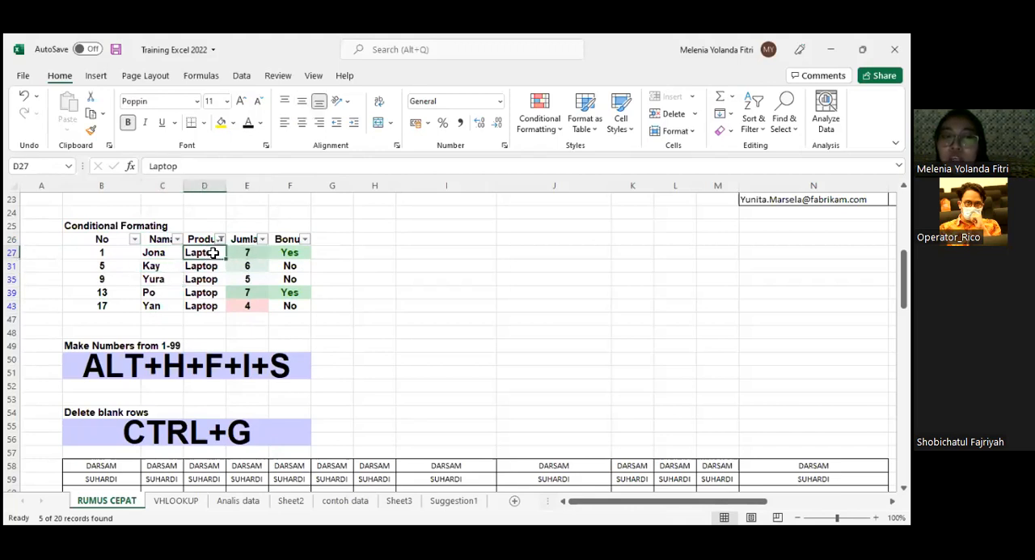
{"action": "left_click", "coordinate": [168, 259]}
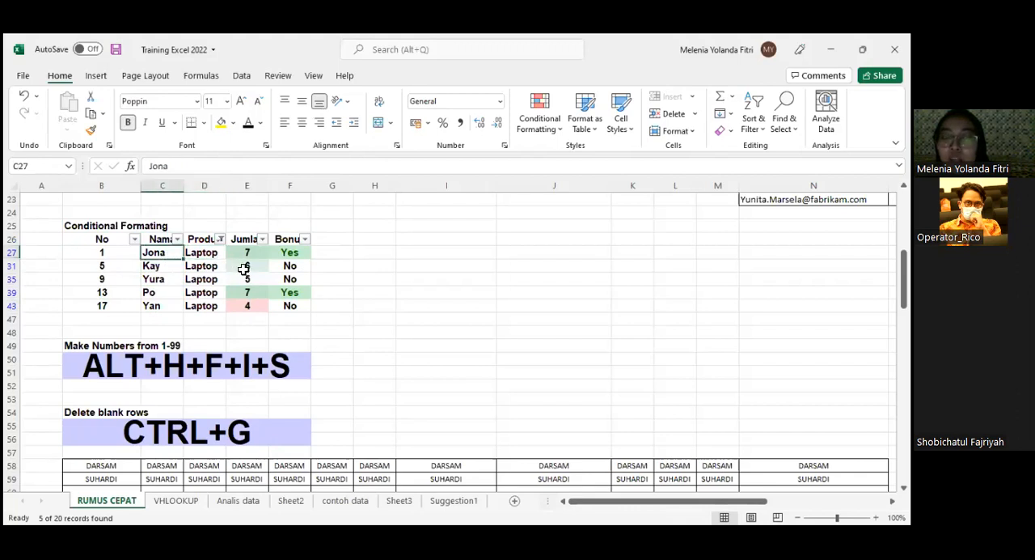
- Review selecting the header range B26:F26 versus the whole filtered table, and view the available Sort & Filter options
{"action": "left_click", "coordinate": [85, 238]}
{"action": "left_click_drag", "start_coordinate": [167, 238], "coordinate": [296, 239]}
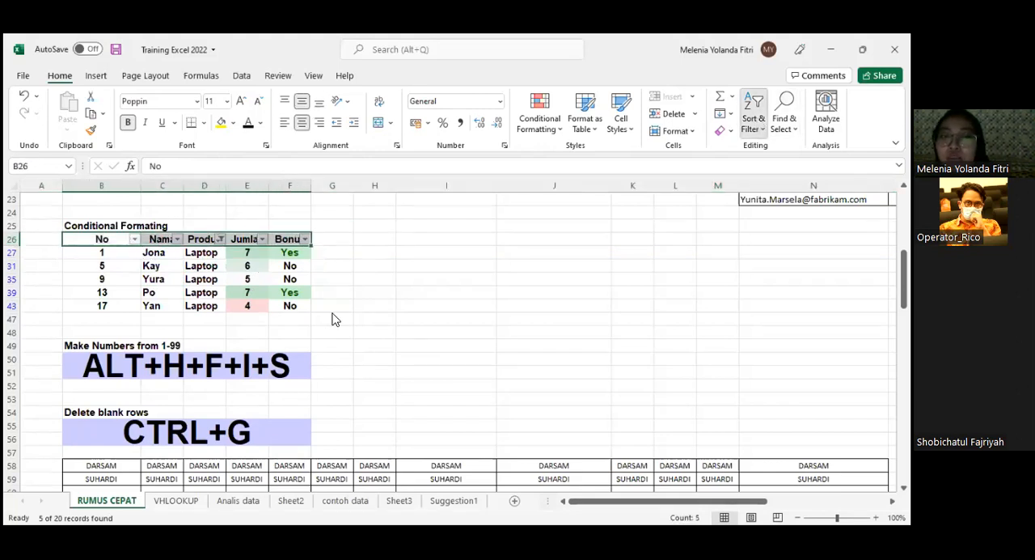
{"action": "left_click_drag", "start_coordinate": [88, 238], "coordinate": [274, 240]}
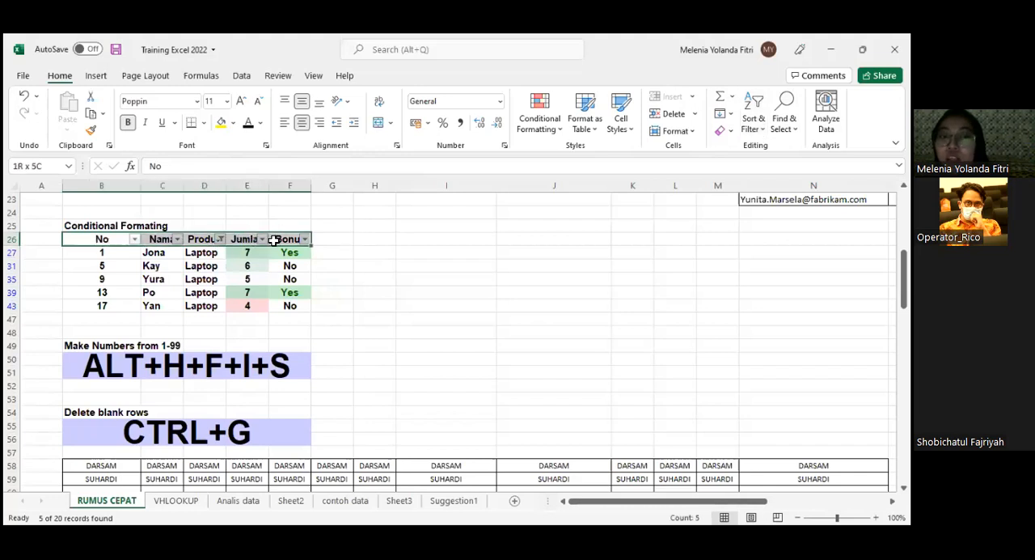
{"action": "left_click", "coordinate": [331, 267]}
{"action": "left_click_drag", "start_coordinate": [100, 238], "coordinate": [300, 302]}
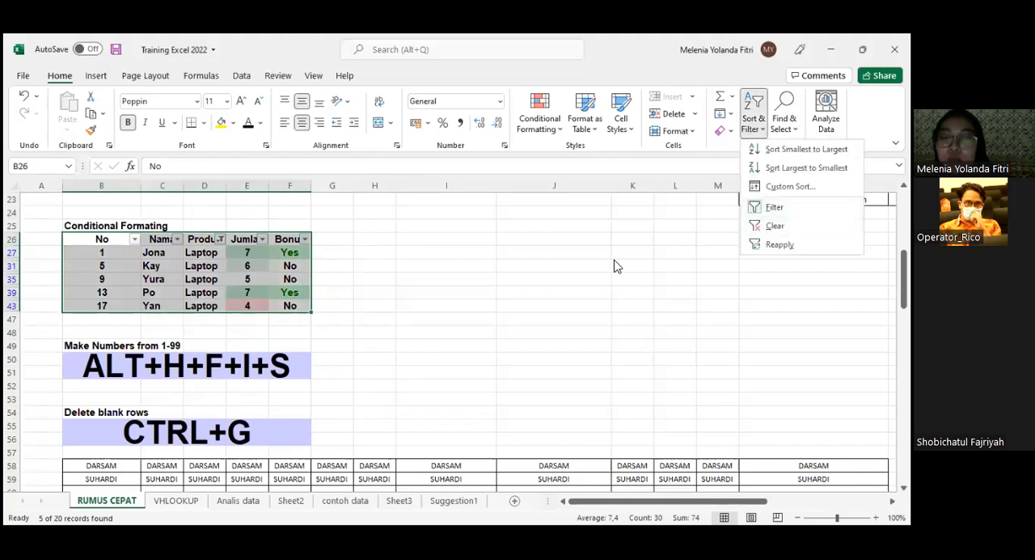
{"action": "left_click", "coordinate": [120, 260]}
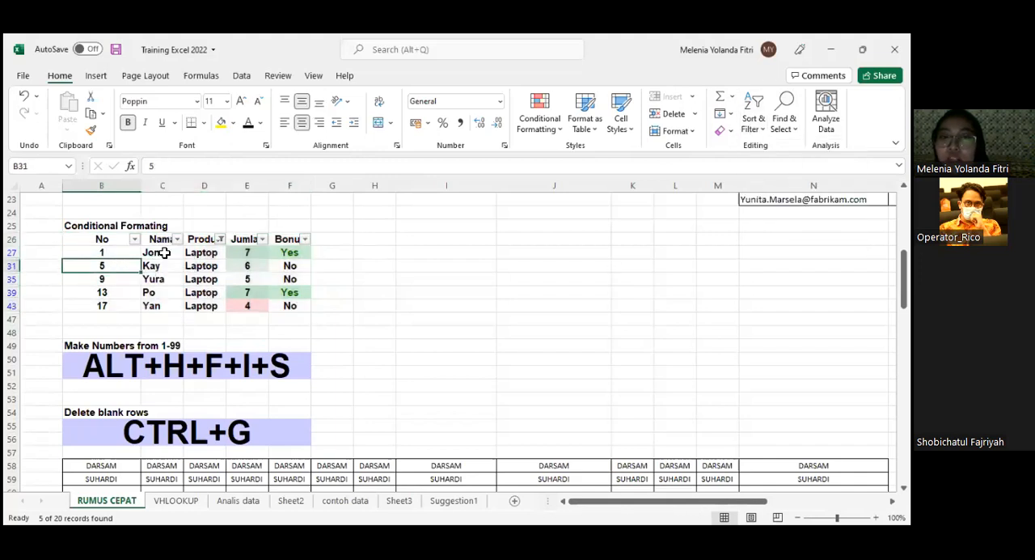
- Clear the filter from the Produk column and move on to the Make Numbers from 1-99 section
{"action": "left_click", "coordinate": [221, 239]}
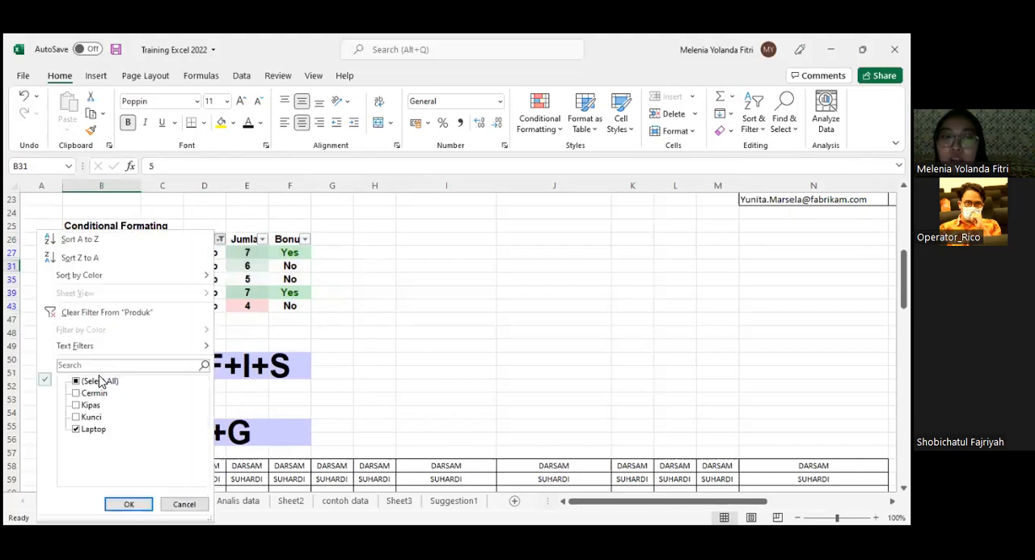
{"action": "left_click", "coordinate": [81, 313]}
{"action": "scroll", "coordinate": [494, 370], "scroll_direction": "down", "scroll_amount": 1}
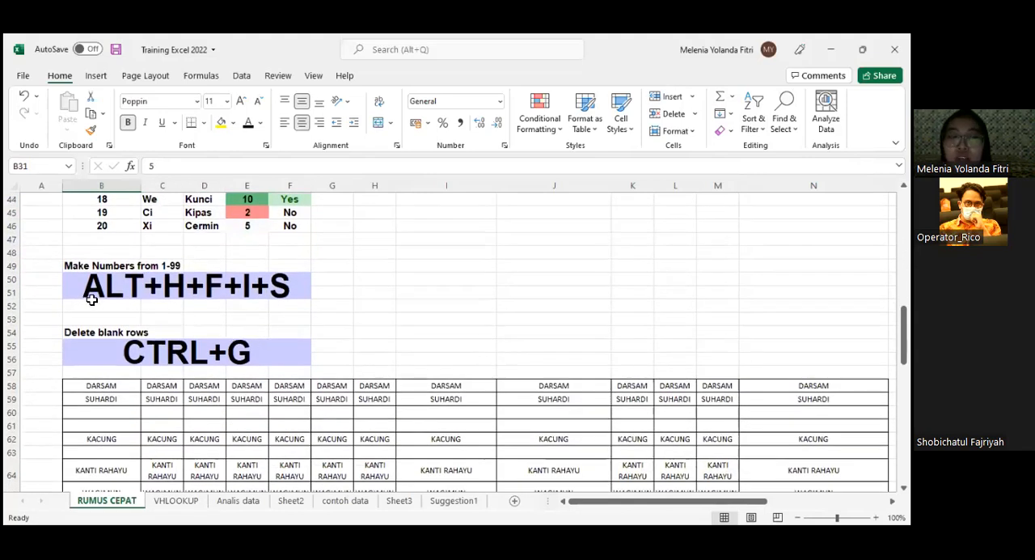
- Copy the ALT+H+F+I+S banner from the Make Numbers from 1-99 section and paste it into cell I1 of Sheet2
{"action": "scroll", "coordinate": [91, 299], "scroll_direction": "down", "scroll_amount": 1}
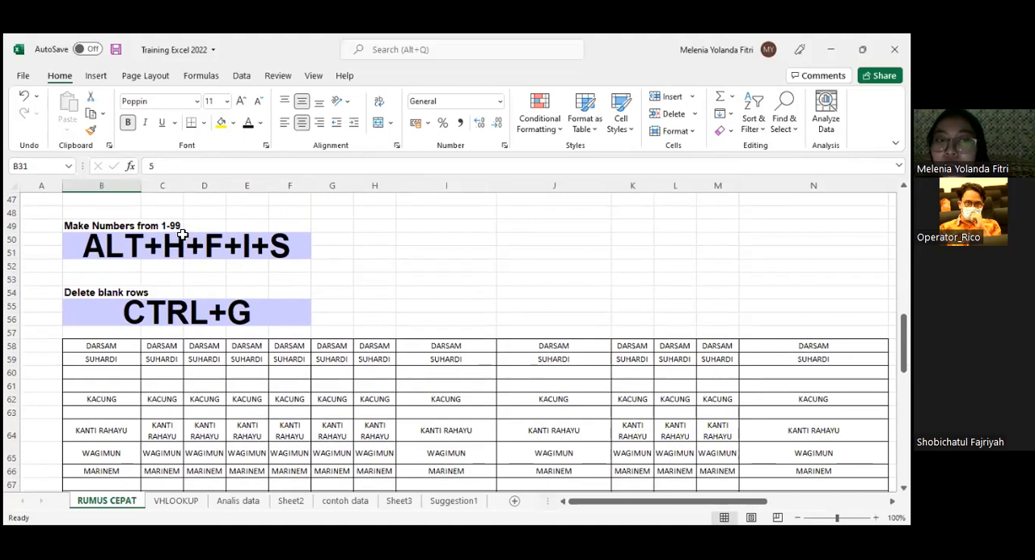
{"action": "left_click", "coordinate": [184, 245]}
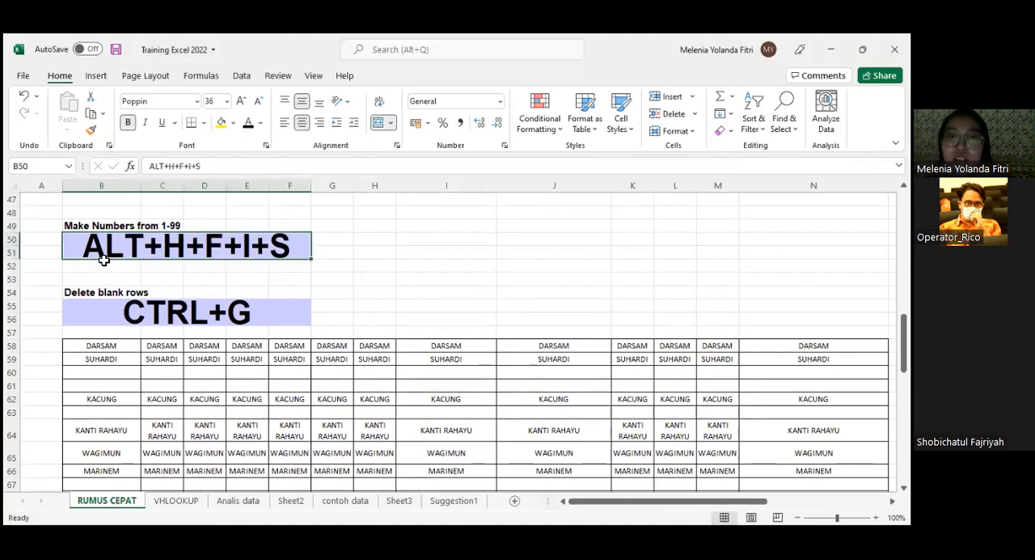
{"action": "scroll", "coordinate": [103, 259], "scroll_direction": "up", "scroll_amount": 8}
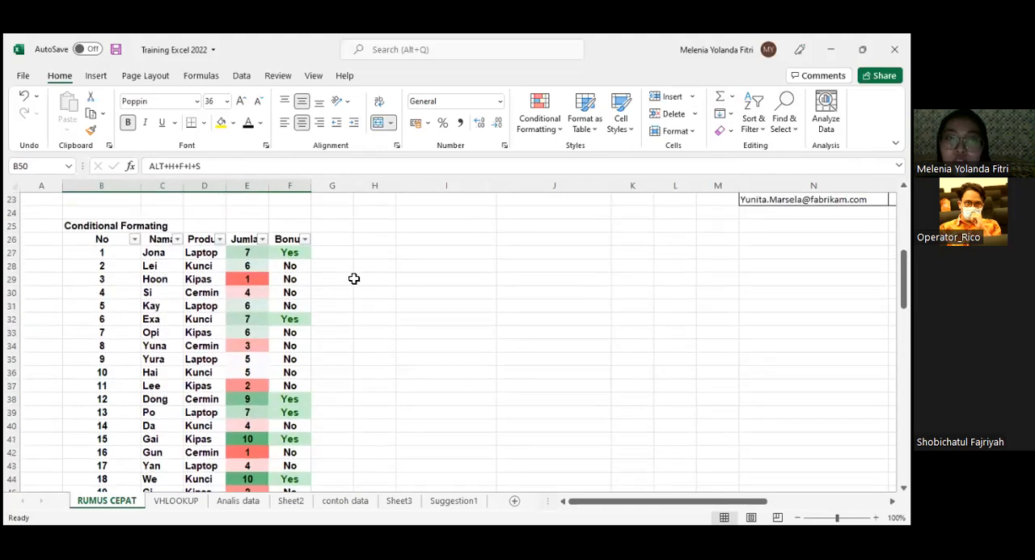
{"action": "scroll", "coordinate": [429, 264], "scroll_direction": "down", "scroll_amount": 7}
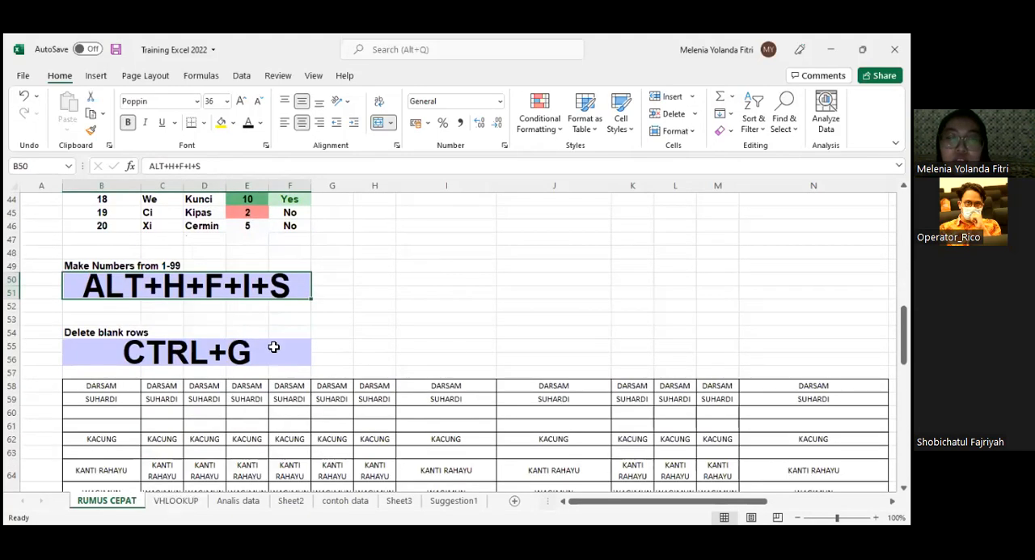
{"action": "key", "text": "ctrl+c"}
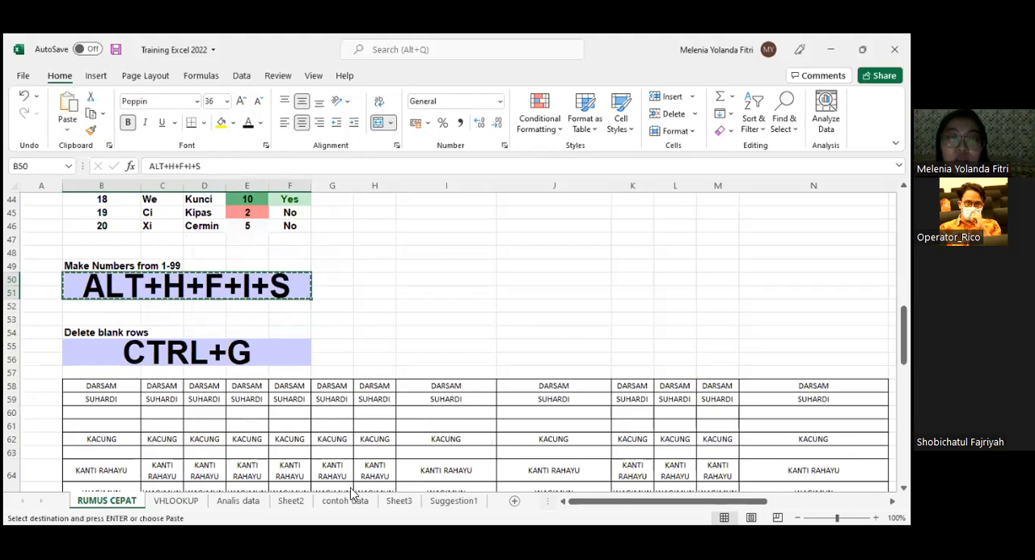
{"action": "left_click", "coordinate": [456, 377]}
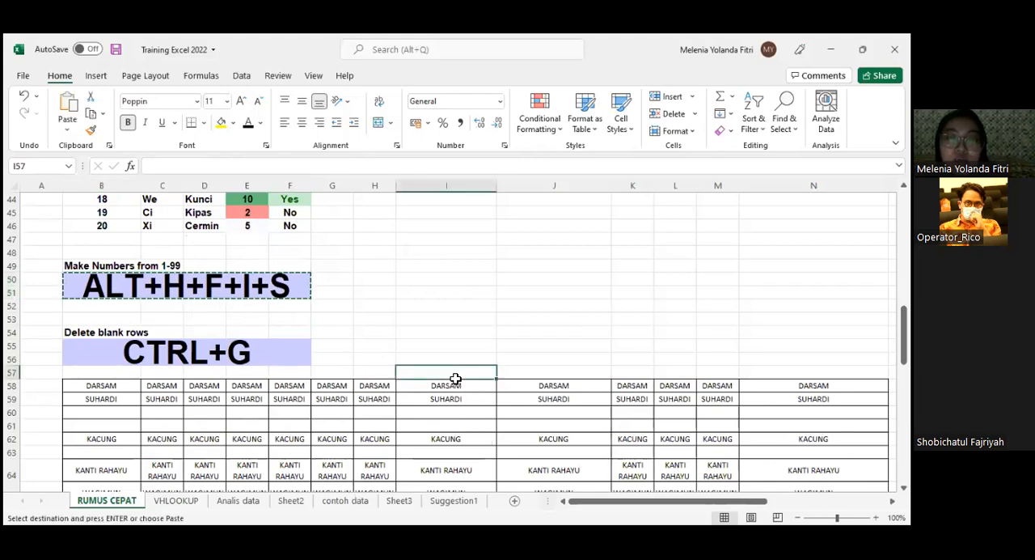
{"action": "scroll", "coordinate": [143, 368], "scroll_direction": "down", "scroll_amount": 10}
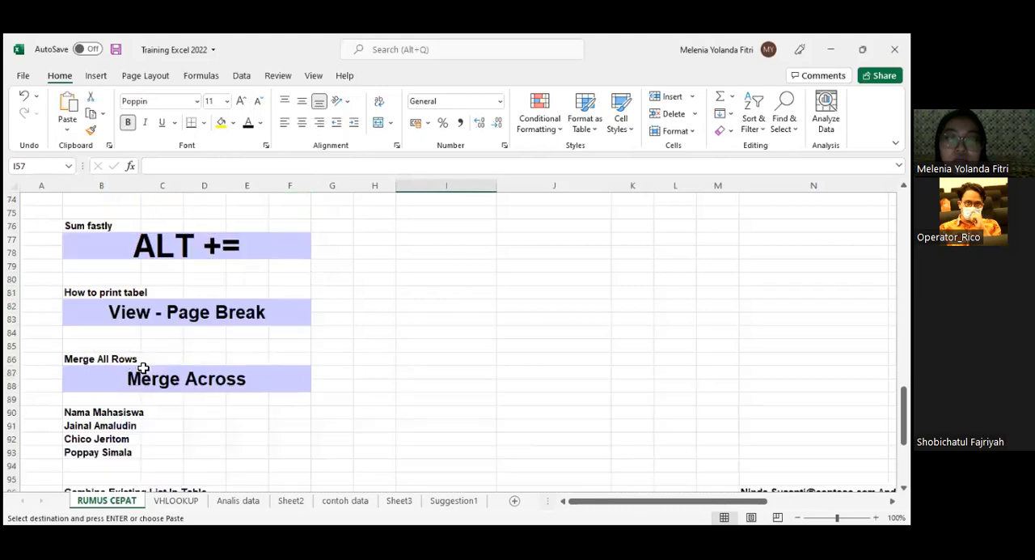
{"action": "left_click", "coordinate": [292, 500]}
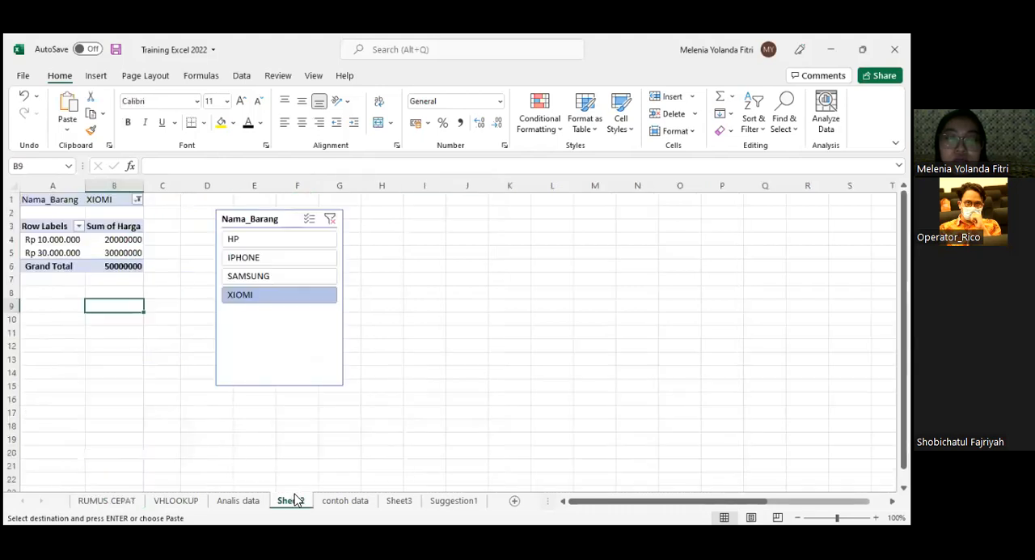
{"action": "left_click", "coordinate": [405, 201]}
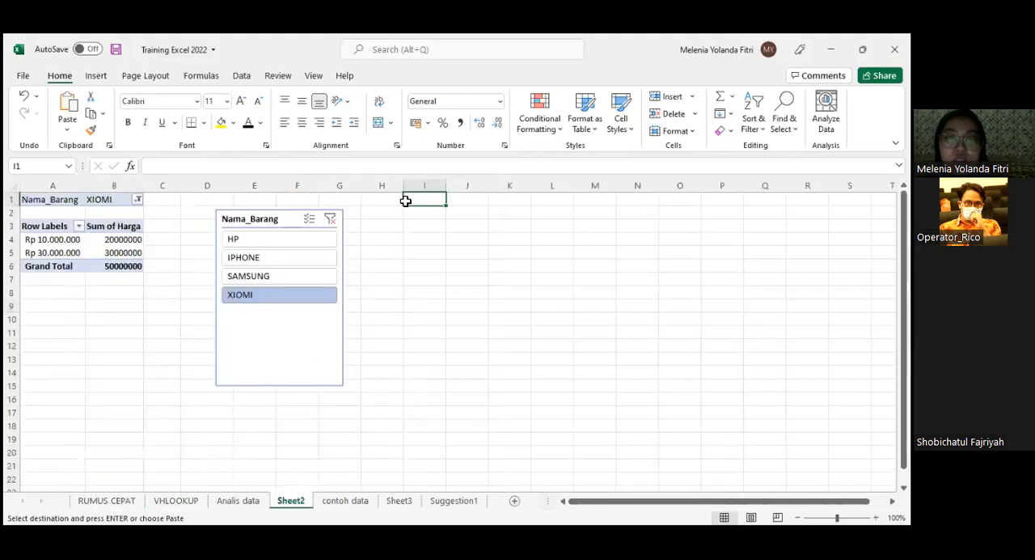
{"action": "key", "text": "ctrl+v"}
{"action": "left_click", "coordinate": [449, 272]}
- Enter 1 and 2 in cells I4 and I5, and extend the series down column I to 27
{"action": "left_click", "coordinate": [429, 240]}
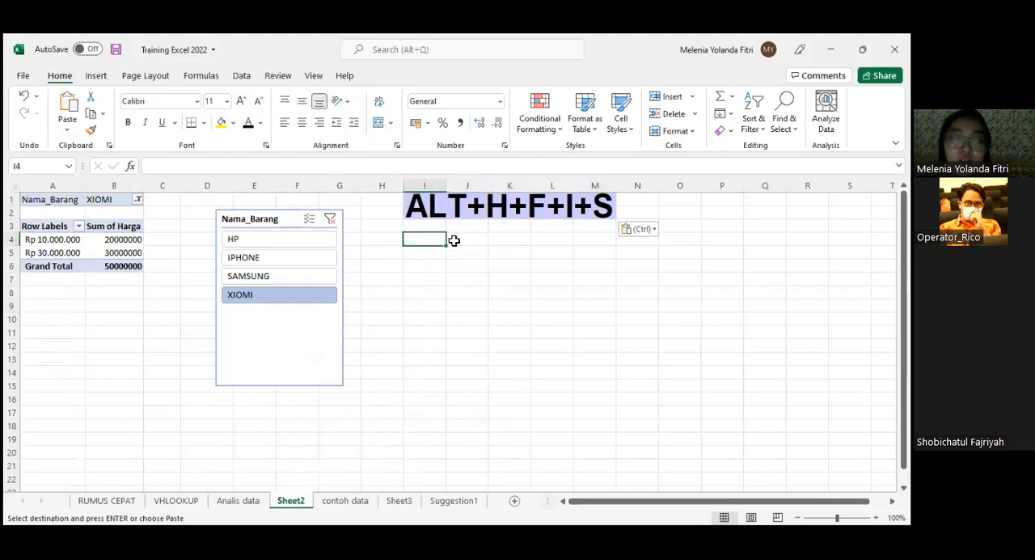
{"action": "type", "text": "1"}
{"action": "key", "text": "Return"}
{"action": "type", "text": "2"}
{"action": "key", "text": "Return"}
{"action": "left_click_drag", "start_coordinate": [423, 239], "coordinate": [430, 464]}
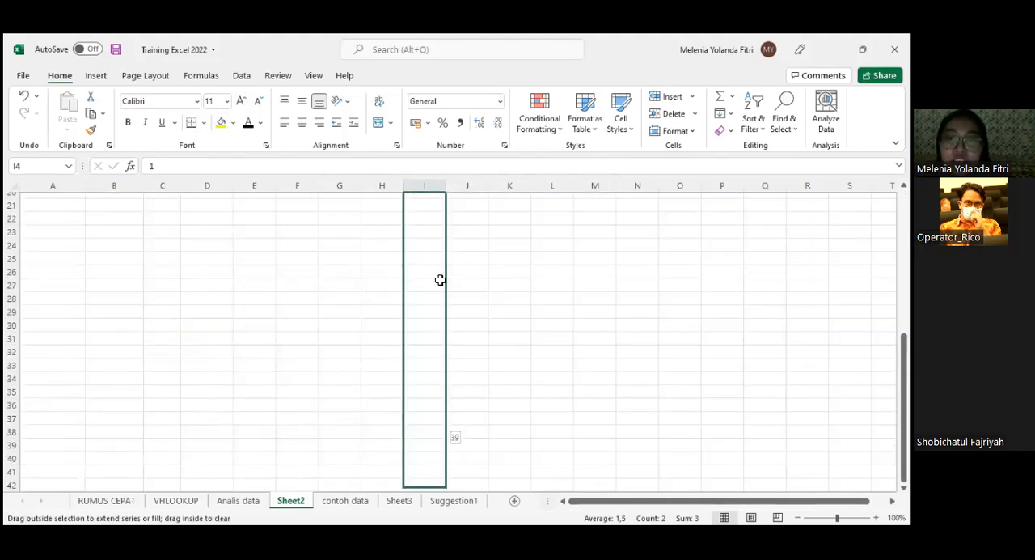
{"action": "left_click_drag", "start_coordinate": [440, 280], "coordinate": [443, 284]}
{"action": "scroll", "coordinate": [526, 232], "scroll_direction": "up", "scroll_amount": 8}
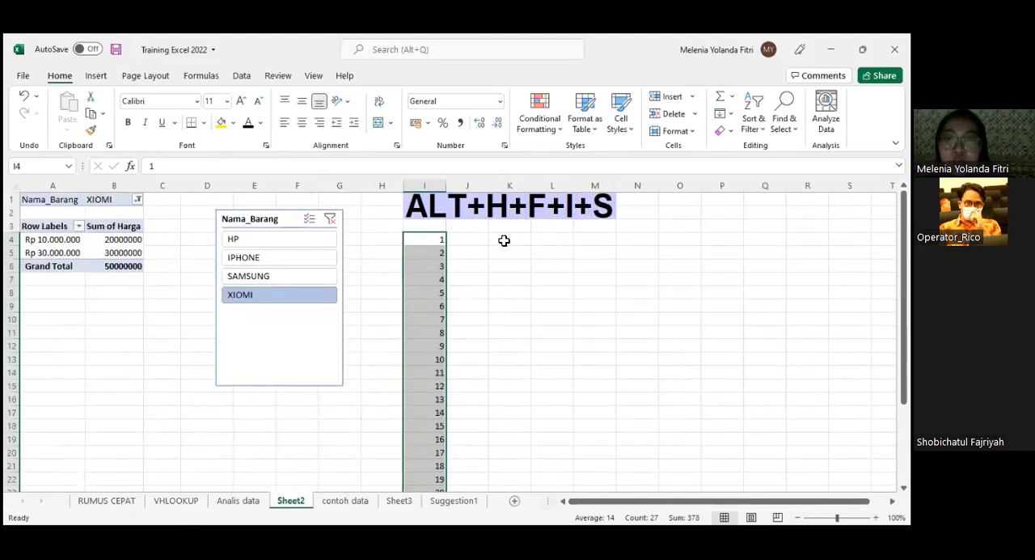
- Enter 1 in cell J4 and fill a linear series along the row with step value 1 and stop value 99
{"action": "left_click", "coordinate": [474, 236]}
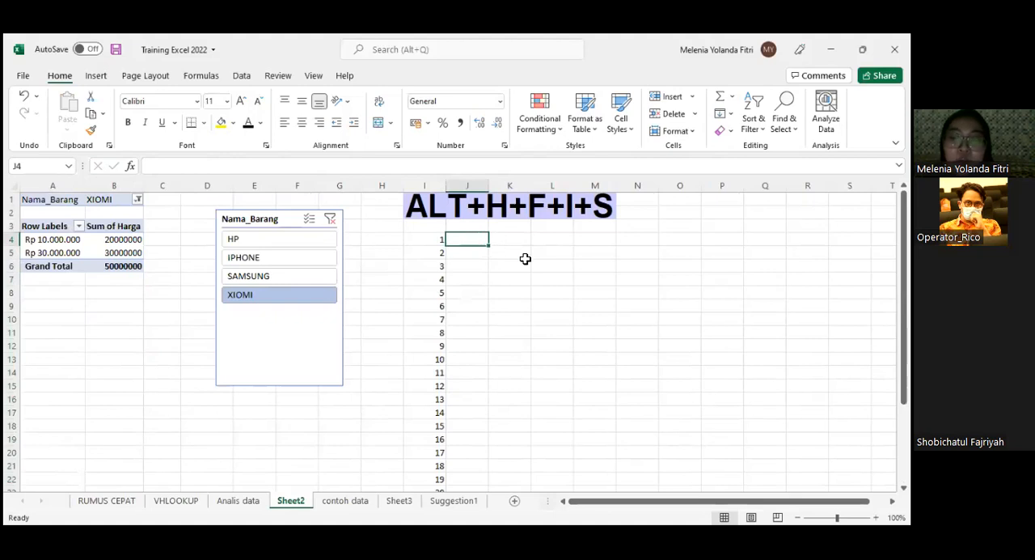
{"action": "type", "text": "1"}
{"action": "key", "text": "ctrl+Return"}
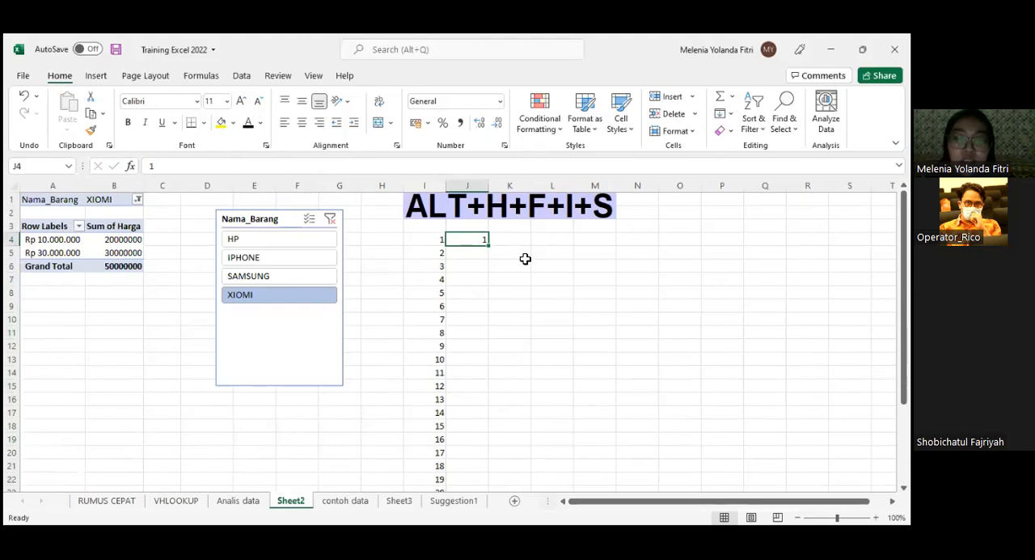
{"action": "key", "text": "alt"}
{"action": "key", "text": "alt"}
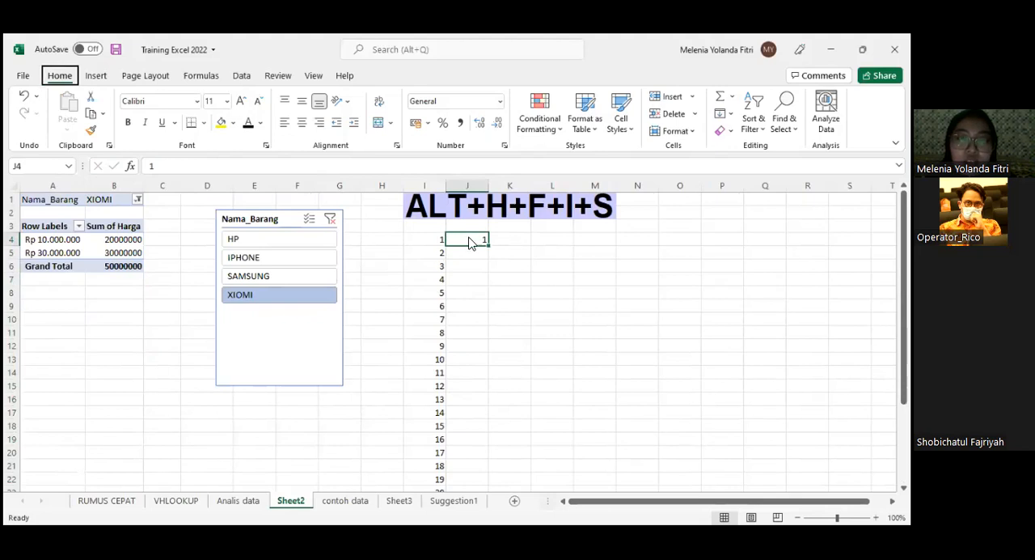
{"action": "left_click", "coordinate": [469, 239]}
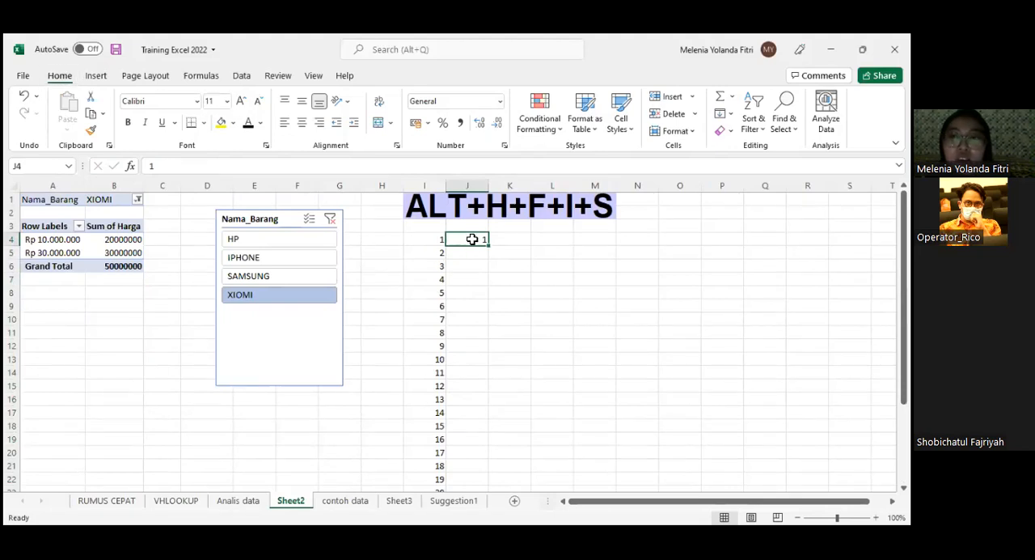
{"action": "left_click", "coordinate": [724, 113]}
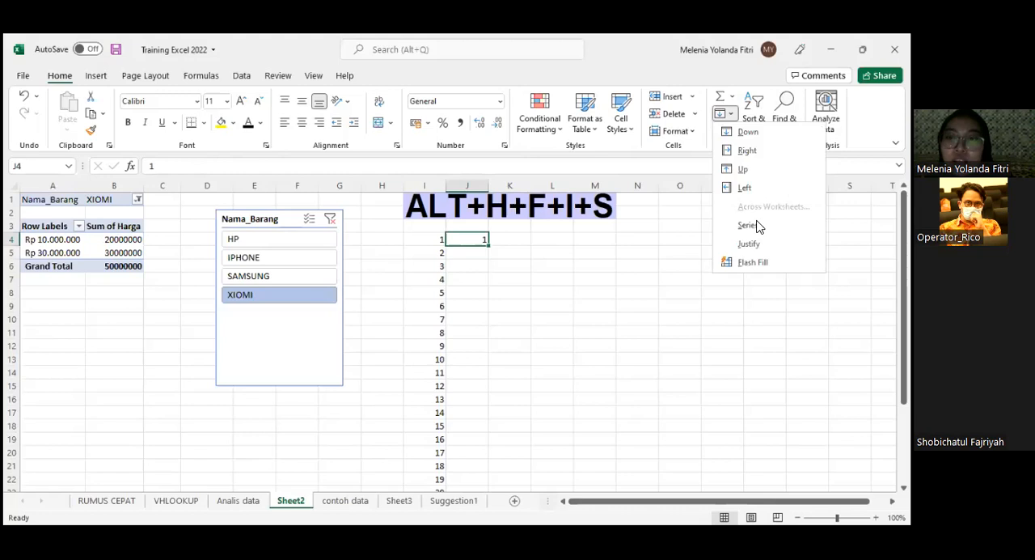
{"action": "left_click", "coordinate": [748, 224]}
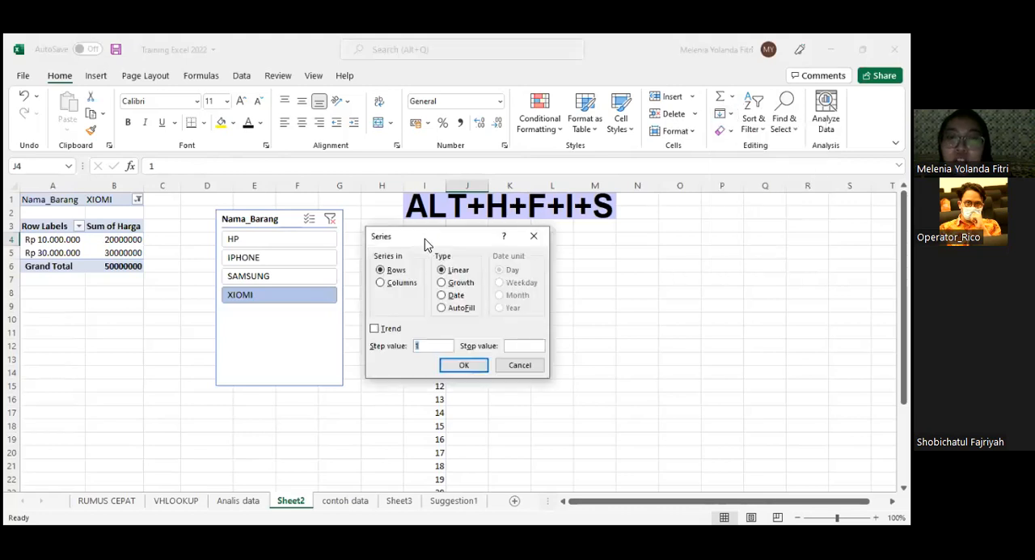
{"action": "left_click_drag", "start_coordinate": [451, 236], "coordinate": [736, 142]}
{"action": "type", "text": "99"}
{"action": "left_click", "coordinate": [744, 272]}
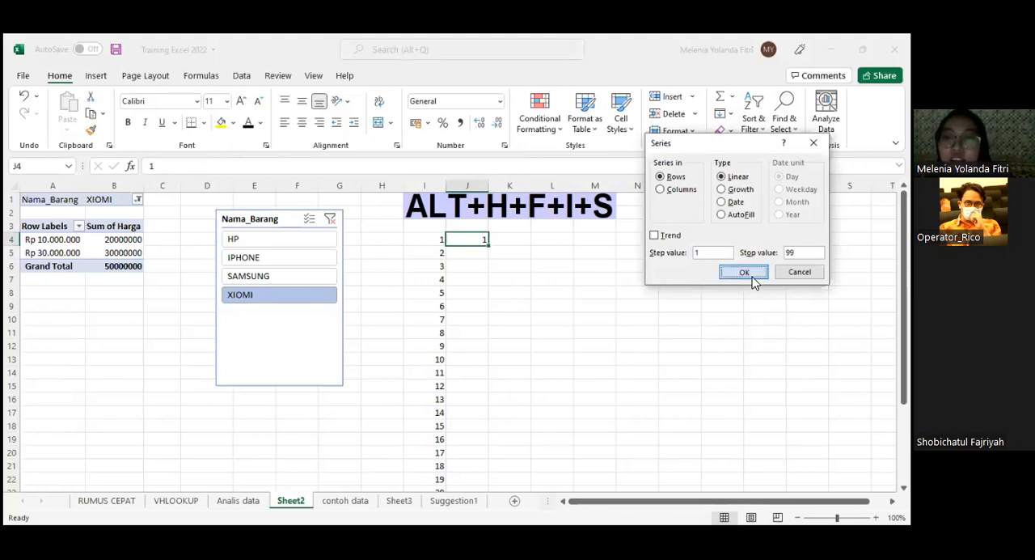
- Compare the row and column directions from the series start by selecting row 4 and the cells J4:J5
{"action": "left_click", "coordinate": [475, 245]}
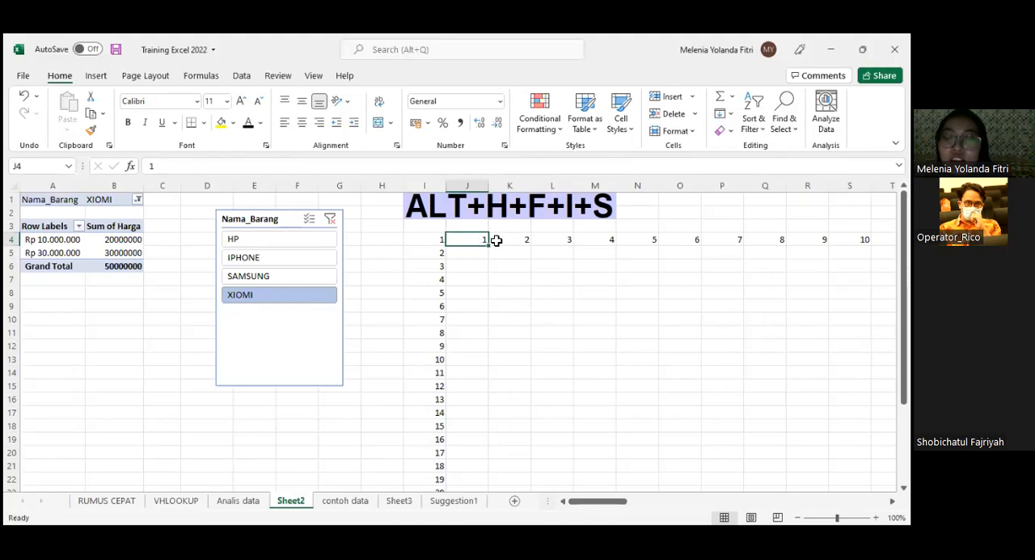
{"action": "left_click", "coordinate": [13, 242]}
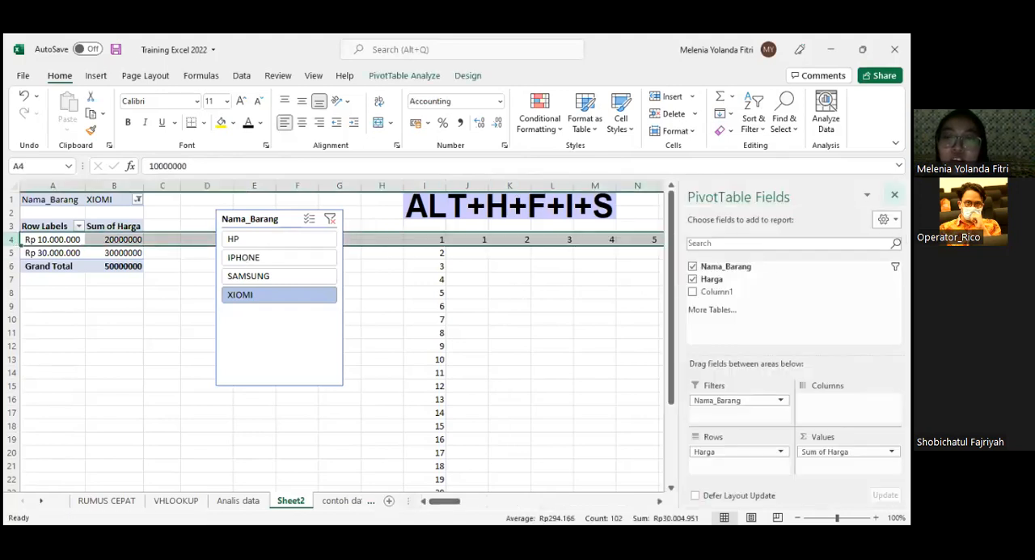
{"action": "left_click", "coordinate": [894, 194]}
{"action": "left_click", "coordinate": [477, 239]}
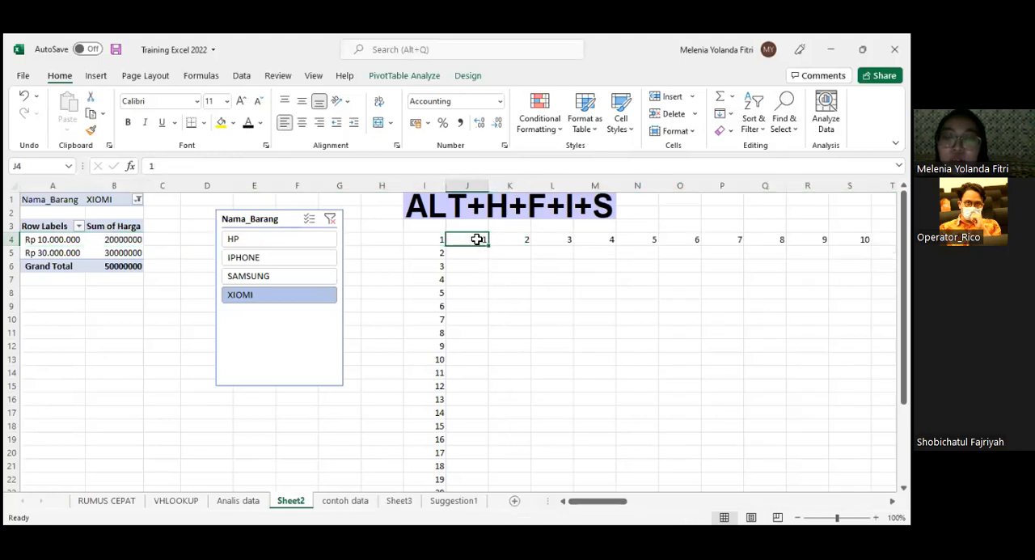
{"action": "left_click_drag", "start_coordinate": [477, 238], "coordinate": [474, 251]}
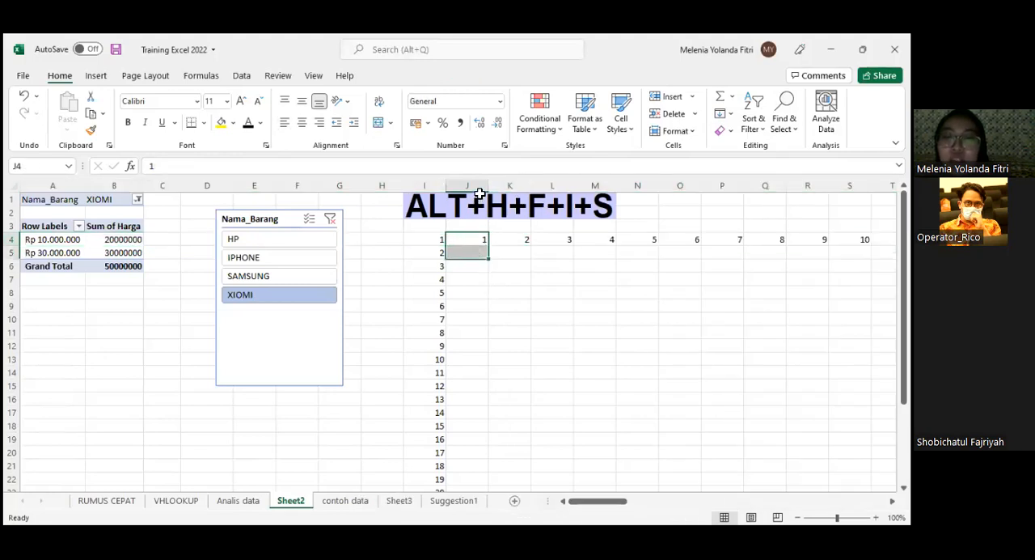
{"action": "left_click", "coordinate": [479, 238]}
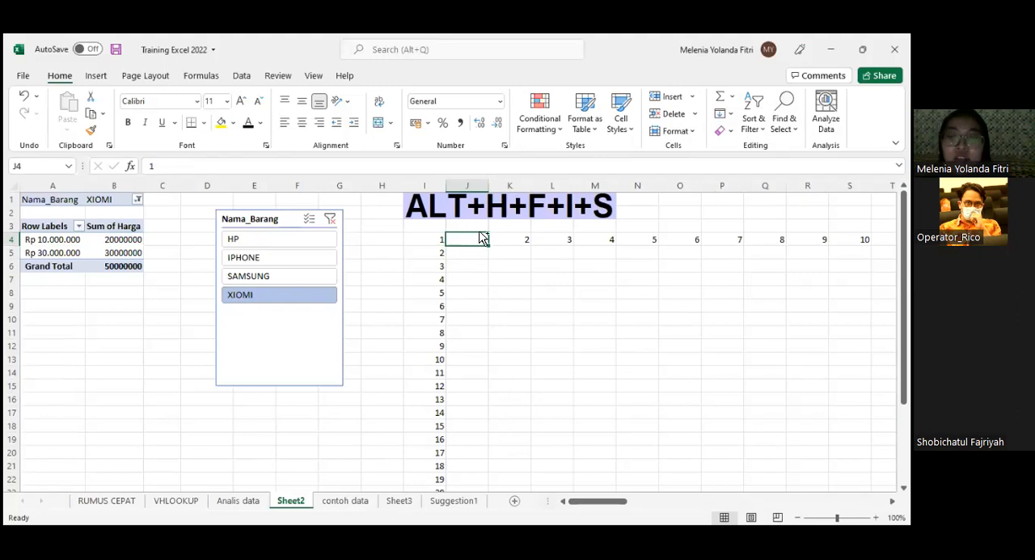
{"action": "key", "text": "ctrl+shift+Down"}
{"action": "scroll", "coordinate": [479, 231], "scroll_direction": "up", "scroll_amount": 15}
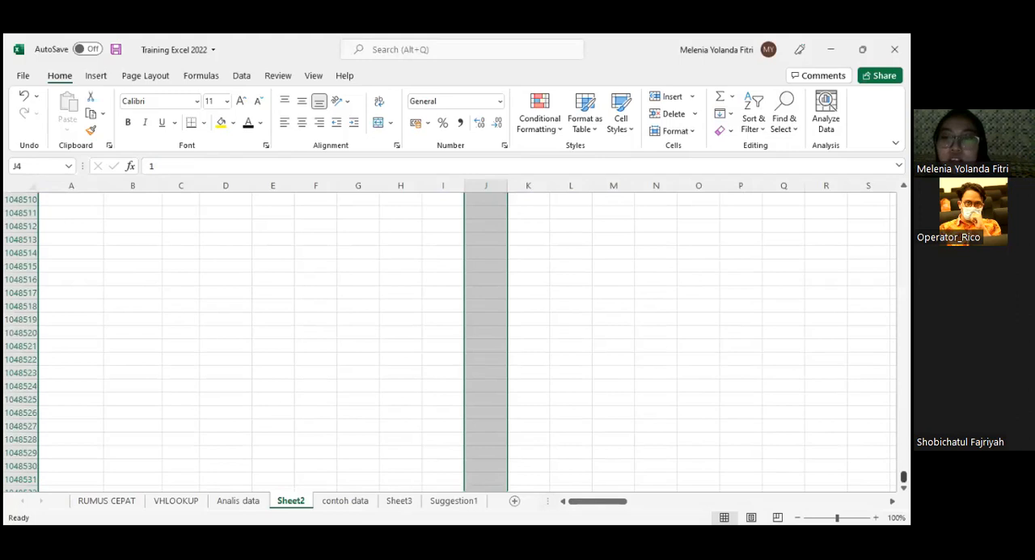
{"action": "key", "text": "ctrl+BackSpace"}
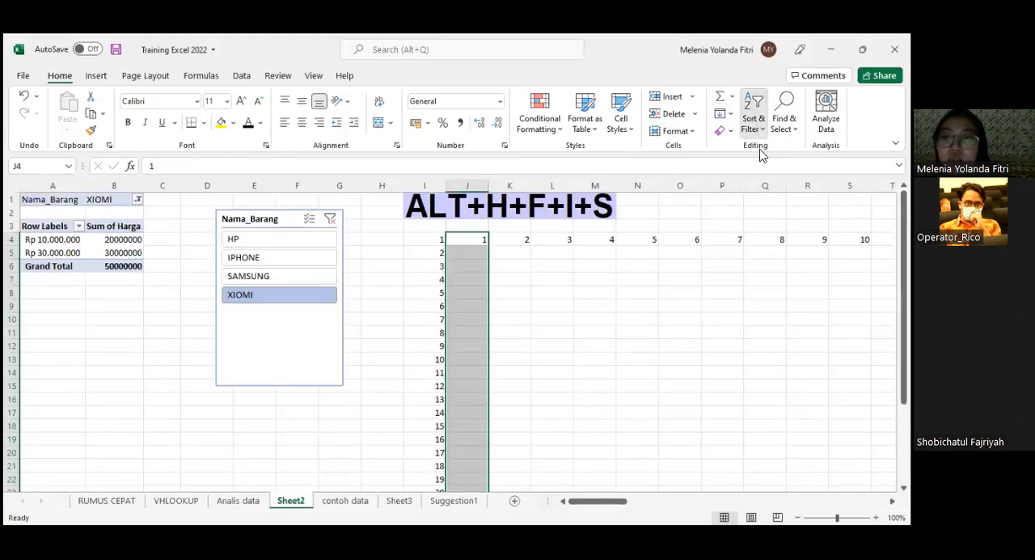
{"action": "left_click", "coordinate": [739, 122]}
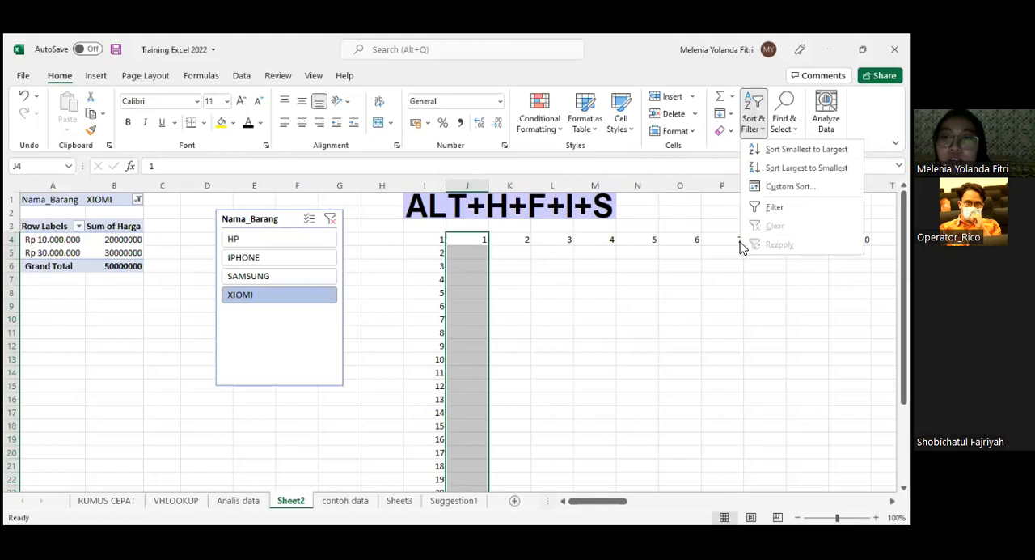
{"action": "key", "text": "alt+h"}
{"action": "key", "text": "f"}
{"action": "key", "text": "i"}
{"action": "key", "text": "s"}
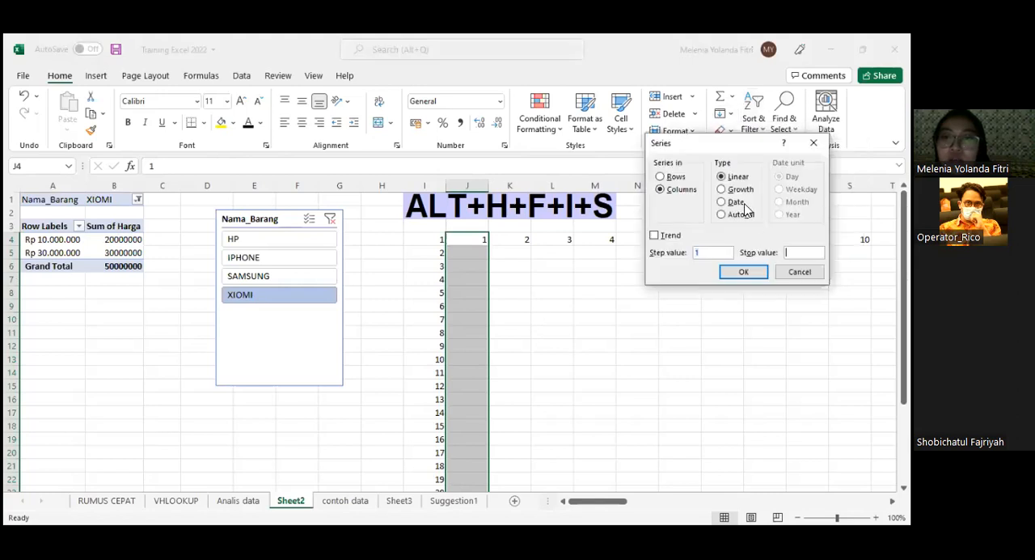
{"action": "left_click", "coordinate": [660, 176]}
{"action": "key", "text": "Escape"}
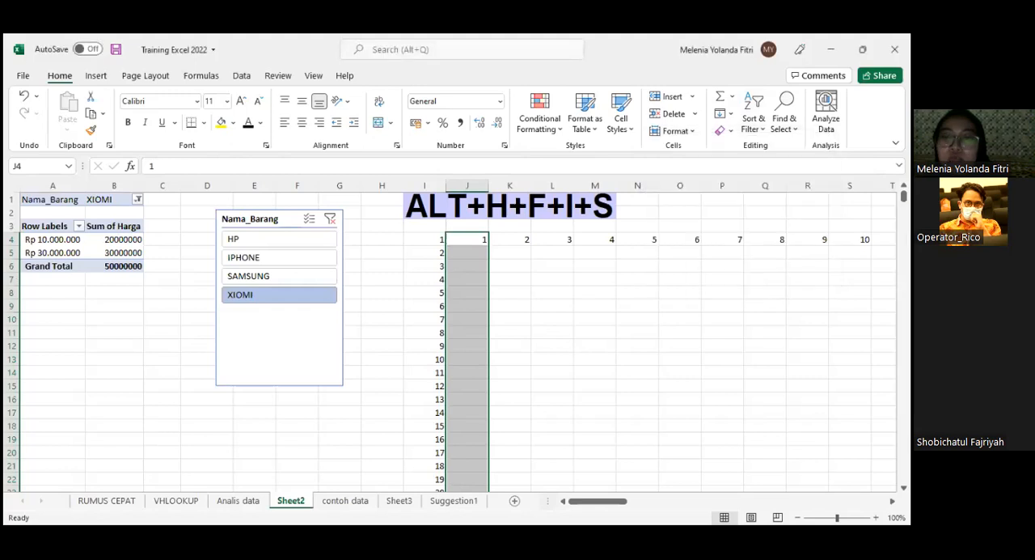
{"action": "key", "text": "Down"}
{"action": "key", "text": "Up"}
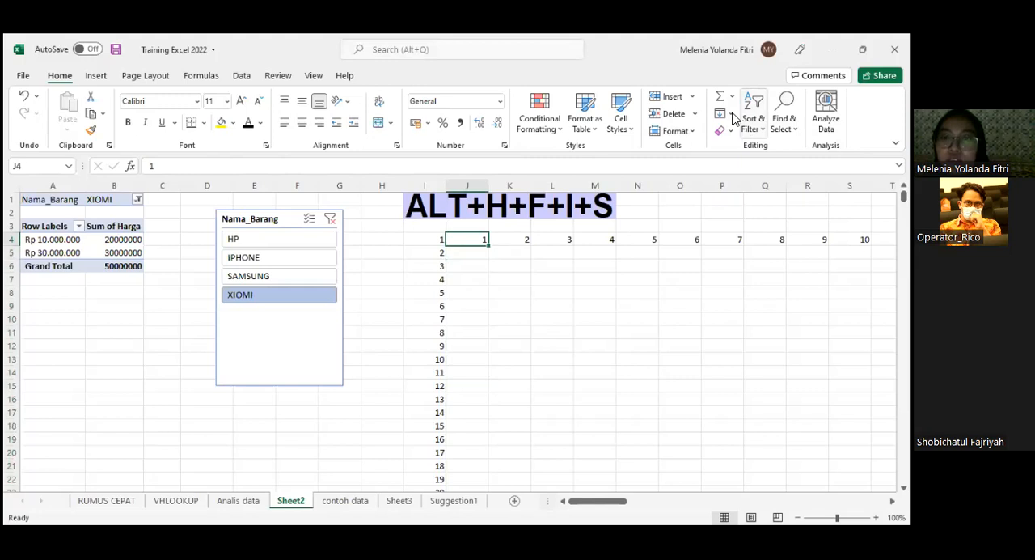
- Repeat the linear Series fill from cell J4 along the row with step value 1 and stop value 99
{"action": "key", "text": "alt+h"}
{"action": "key", "text": "f"}
{"action": "key", "text": "i"}
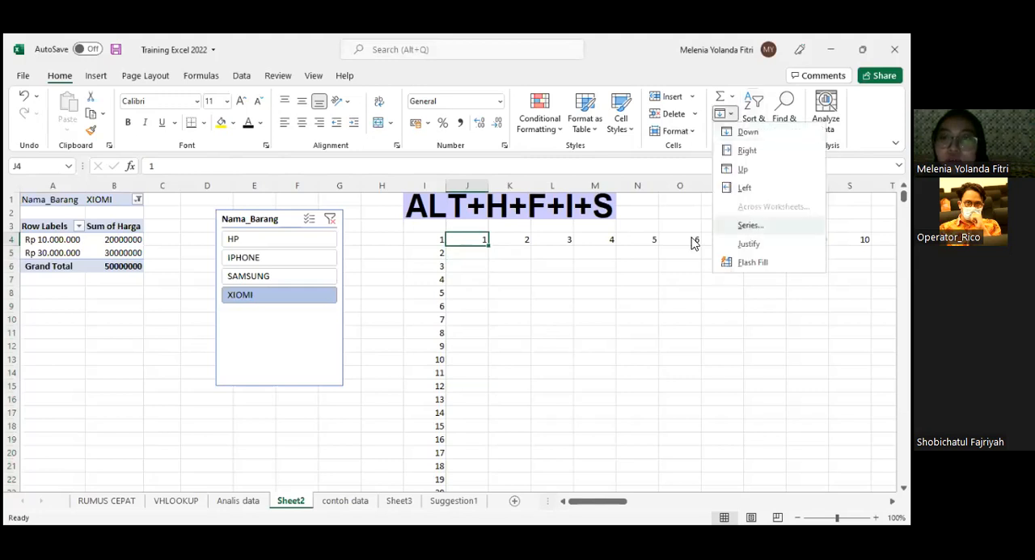
{"action": "key", "text": "s"}
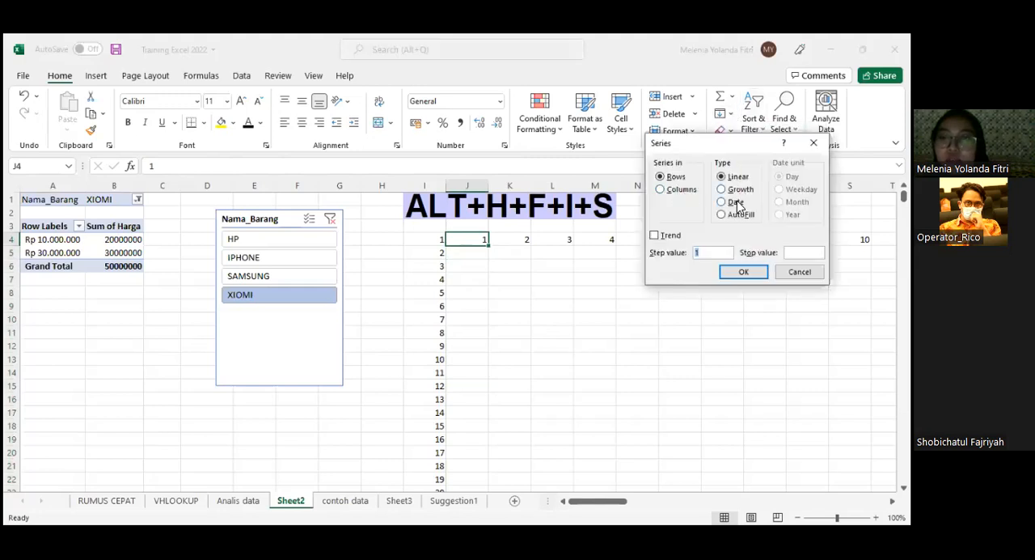
{"action": "left_click", "coordinate": [788, 252]}
{"action": "type", "text": "99"}
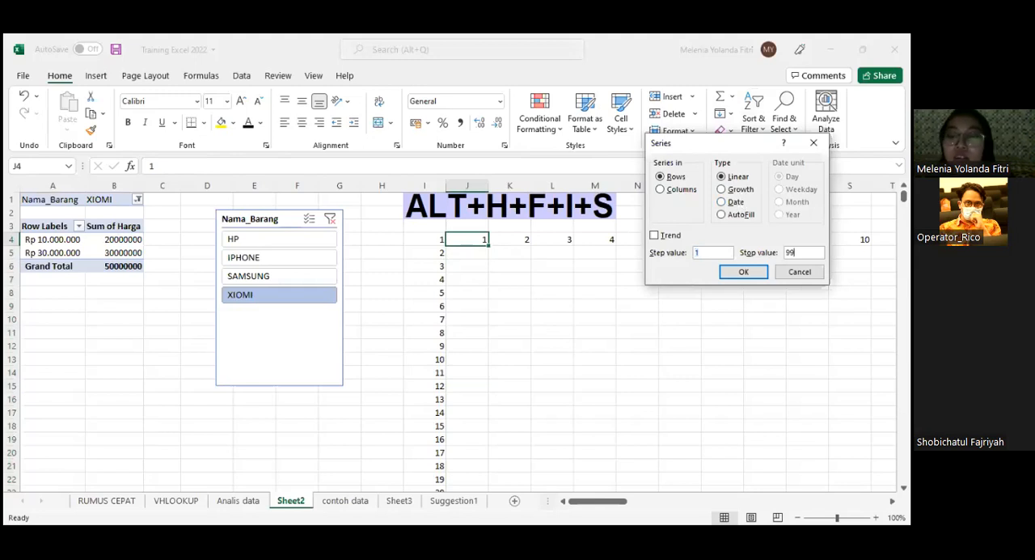
{"action": "left_click", "coordinate": [744, 272]}
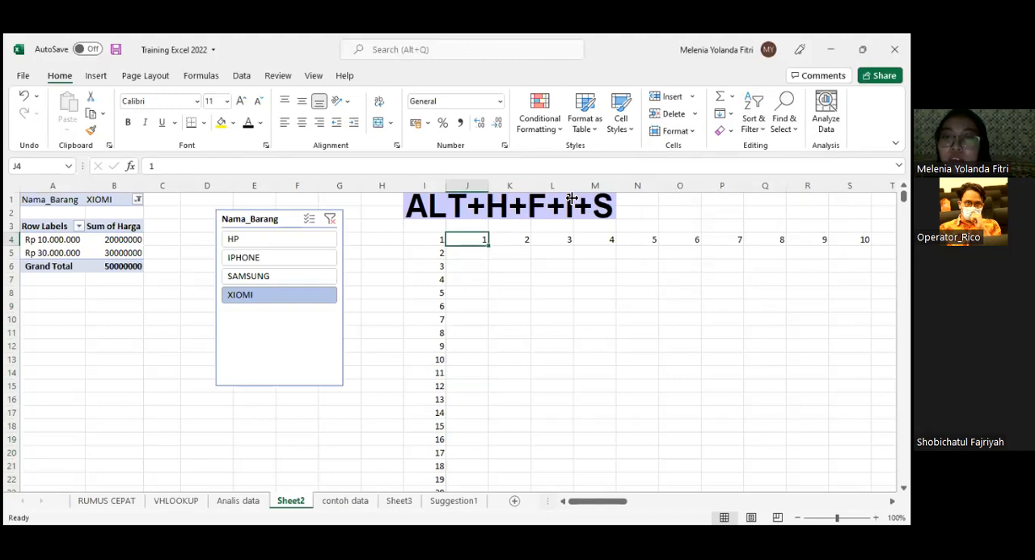
- Fill a linear series down the column from cell J4 with step value 1 and stop value 99, and check its end
{"action": "left_click", "coordinate": [731, 112]}
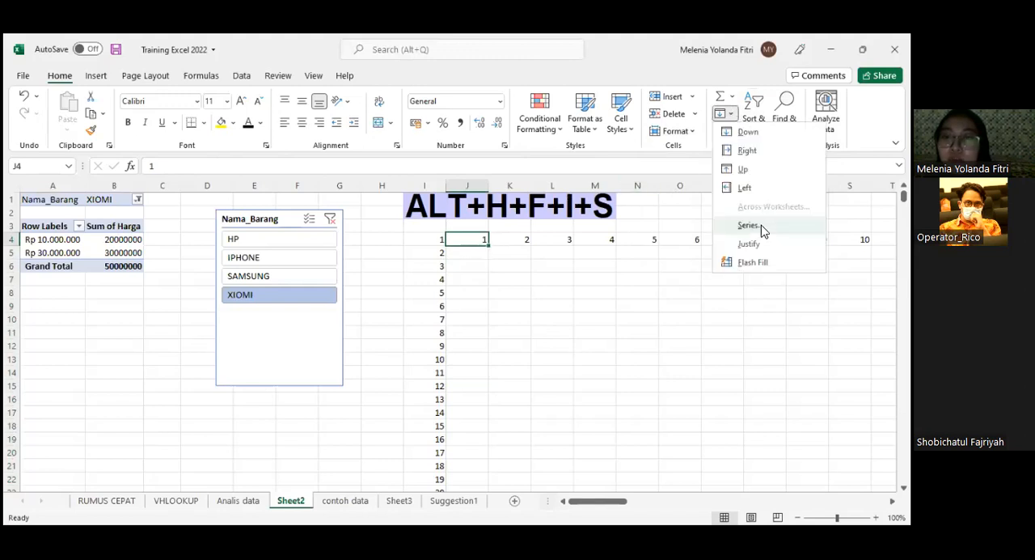
{"action": "left_click", "coordinate": [752, 225]}
{"action": "left_click", "coordinate": [785, 253]}
{"action": "type", "text": "99"}
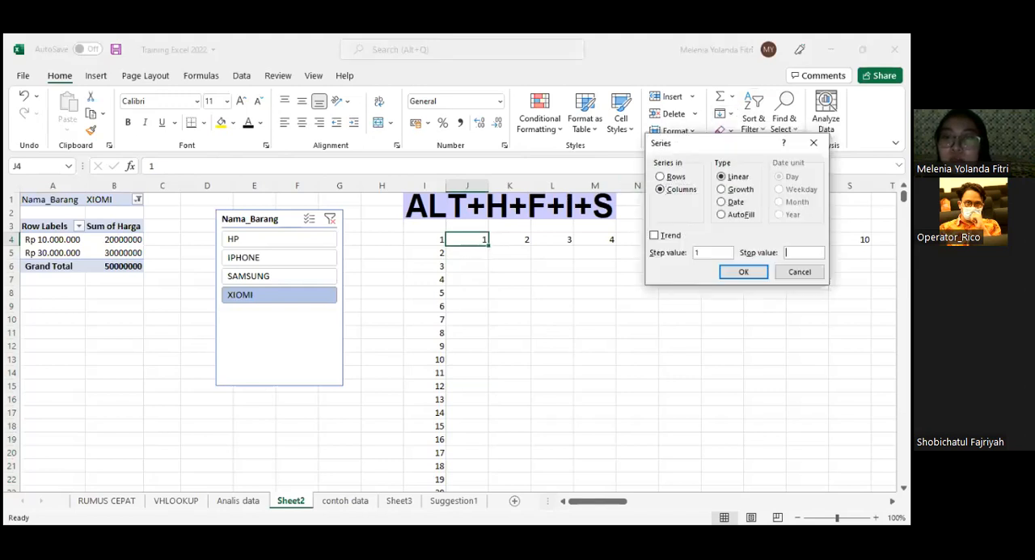
{"action": "left_click", "coordinate": [760, 273]}
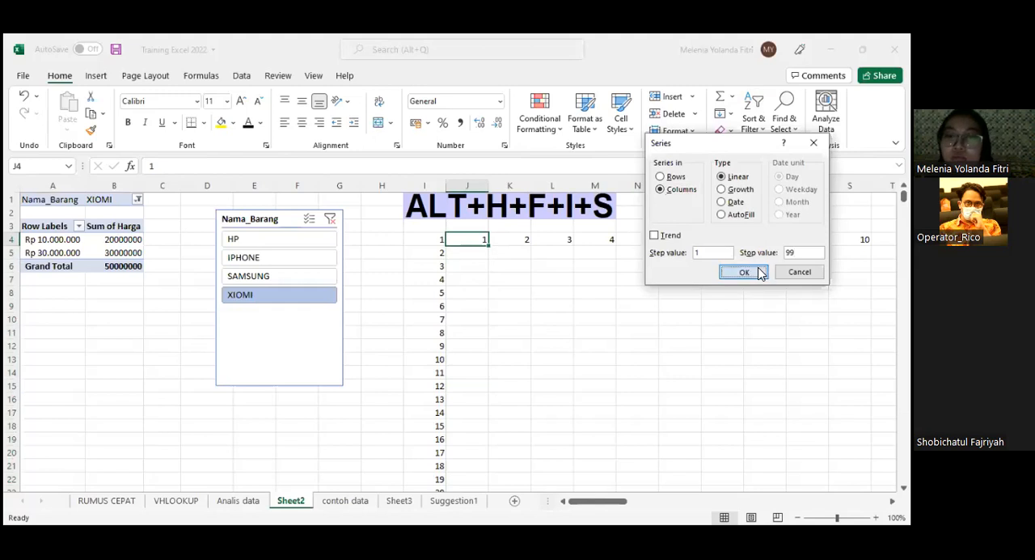
{"action": "scroll", "coordinate": [555, 285], "scroll_direction": "down", "scroll_amount": 20}
{"action": "scroll", "coordinate": [556, 292], "scroll_direction": "down", "scroll_amount": 4}
{"action": "left_click", "coordinate": [480, 267]}
{"action": "scroll", "coordinate": [509, 268], "scroll_direction": "up", "scroll_amount": 20}
{"action": "scroll", "coordinate": [528, 267], "scroll_direction": "up", "scroll_amount": 10}
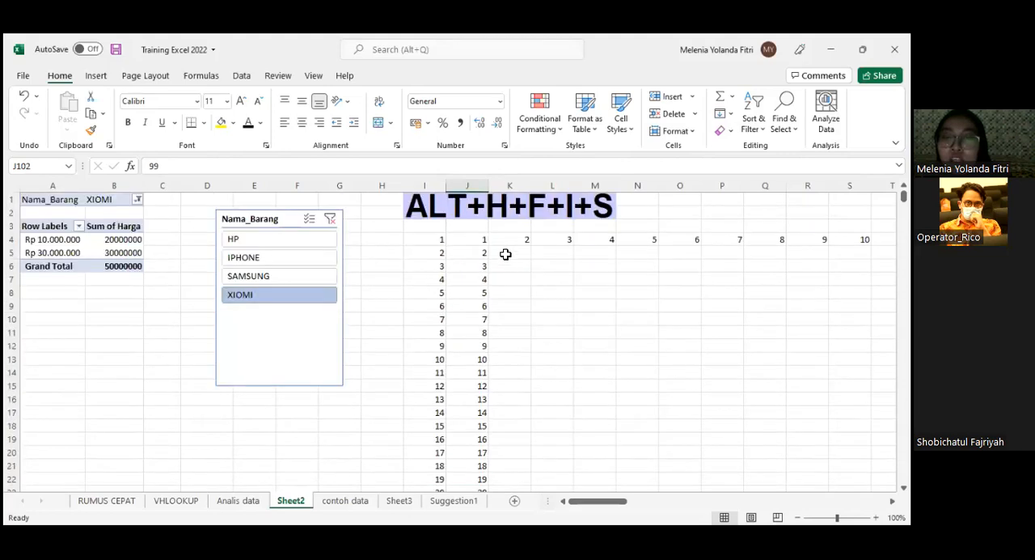
- Compare the row and column series by highlighting row 4 and column J
{"action": "left_click_drag", "start_coordinate": [487, 240], "coordinate": [900, 240]}
{"action": "scroll", "coordinate": [260, 234], "scroll_direction": "down", "scroll_amount": 1}
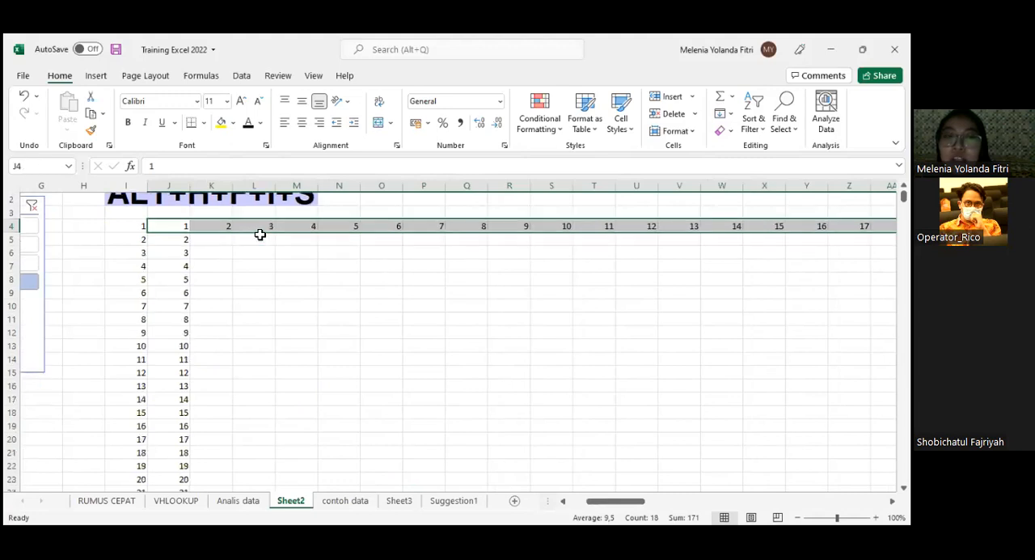
{"action": "scroll", "coordinate": [260, 235], "scroll_direction": "up", "scroll_amount": 1}
{"action": "left_click", "coordinate": [169, 186]}
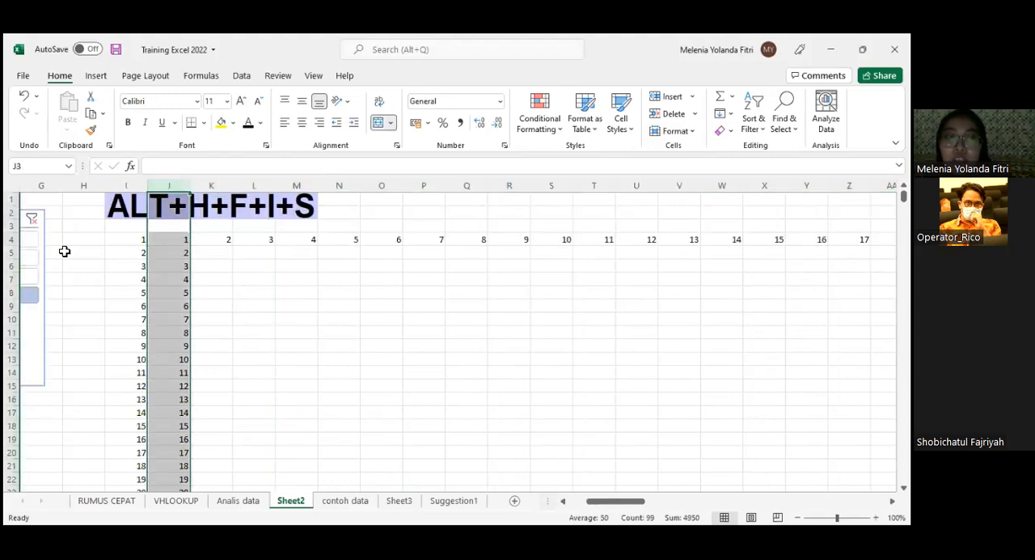
{"action": "left_click", "coordinate": [11, 240]}
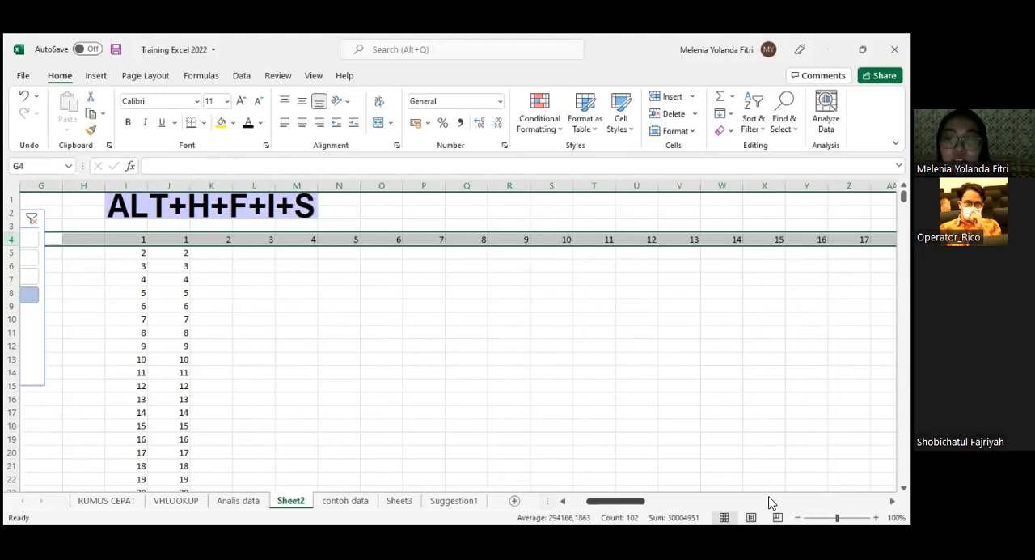
{"action": "left_click_drag", "start_coordinate": [645, 496], "coordinate": [626, 496]}
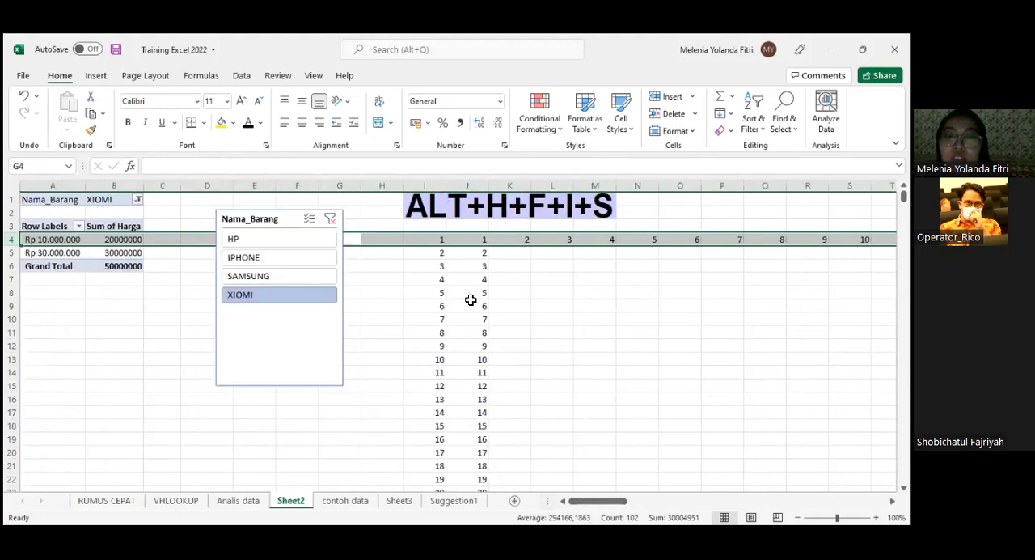
- Select cells J4:J5 and extend their number series down column J
{"action": "left_click", "coordinate": [506, 267]}
{"action": "scroll", "coordinate": [506, 340], "scroll_direction": "down", "scroll_amount": 3}
{"action": "scroll", "coordinate": [503, 356], "scroll_direction": "up", "scroll_amount": 3}
{"action": "left_click", "coordinate": [475, 240]}
{"action": "left_click_drag", "start_coordinate": [477, 244], "coordinate": [488, 258]}
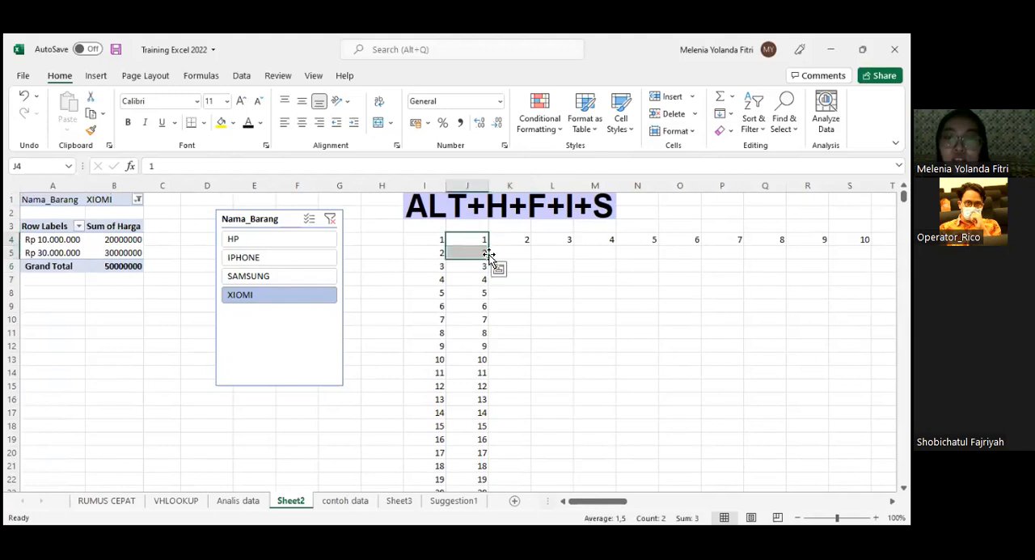
{"action": "left_click", "coordinate": [581, 306]}
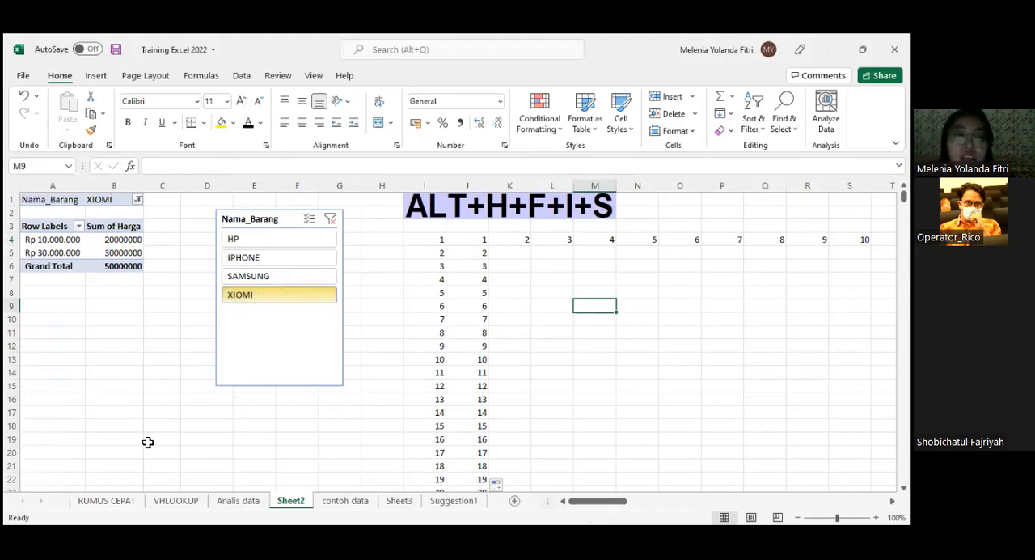
- Go to the RUMUS CEPAT sheet and select the CTRL+G cell under the "Delete blank rows" heading
{"action": "left_click", "coordinate": [107, 500]}
{"action": "scroll", "coordinate": [210, 429], "scroll_direction": "down", "scroll_amount": 2}
{"action": "scroll", "coordinate": [215, 416], "scroll_direction": "up", "scroll_amount": 5}
{"action": "scroll", "coordinate": [217, 410], "scroll_direction": "up", "scroll_amount": 5}
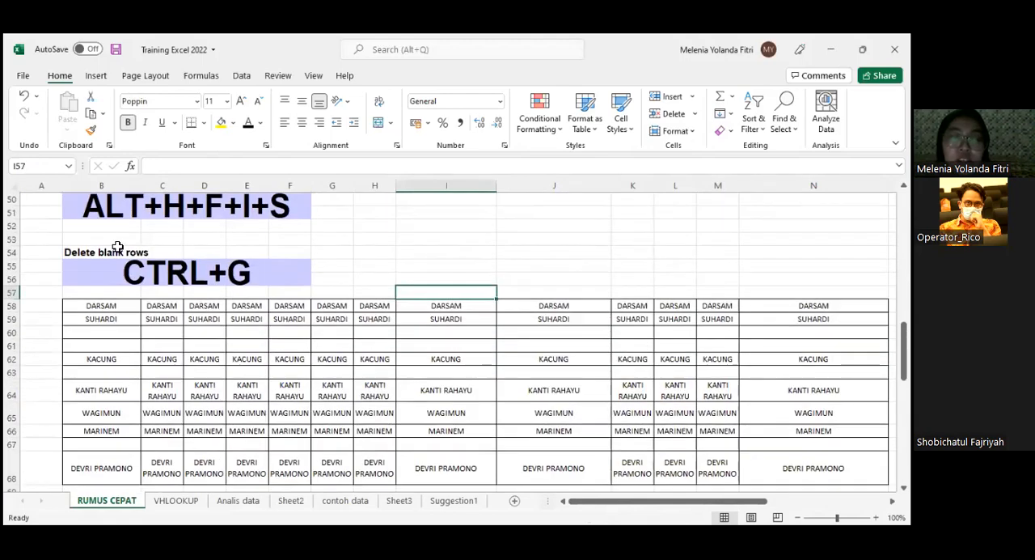
{"action": "left_click", "coordinate": [162, 272]}
{"action": "scroll", "coordinate": [185, 388], "scroll_direction": "down", "scroll_amount": 2}
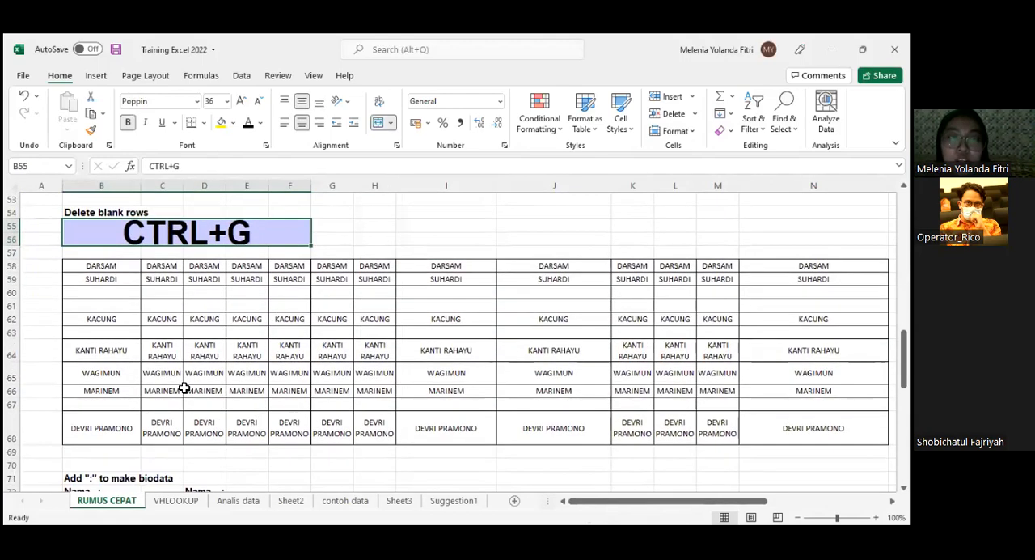
- Highlight the names table starting at cell B58, and the blank rows 60 and 61 within it
{"action": "left_click", "coordinate": [103, 225]}
{"action": "left_click_drag", "start_coordinate": [103, 226], "coordinate": [756, 332]}
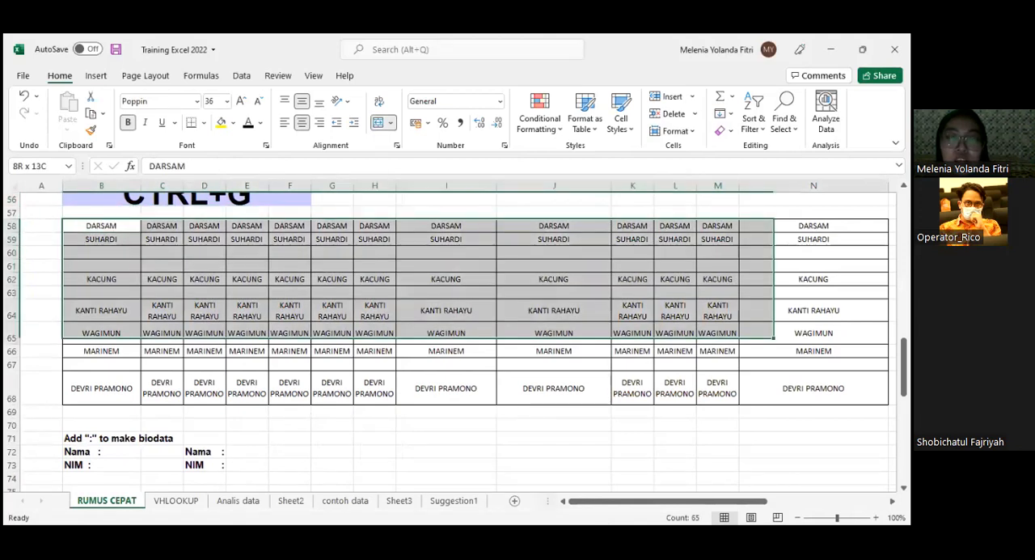
{"action": "left_click_drag", "start_coordinate": [757, 332], "coordinate": [812, 389]}
{"action": "left_click_drag", "start_coordinate": [11, 252], "coordinate": [12, 266]}
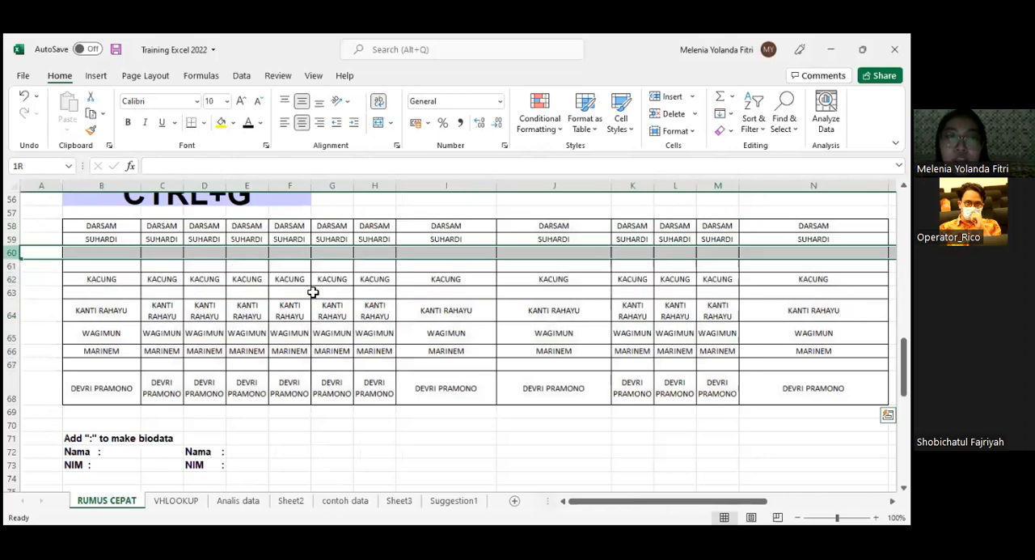
{"action": "scroll", "coordinate": [243, 301], "scroll_direction": "up", "scroll_amount": 1}
{"action": "left_click_drag", "start_coordinate": [113, 266], "coordinate": [839, 434]}
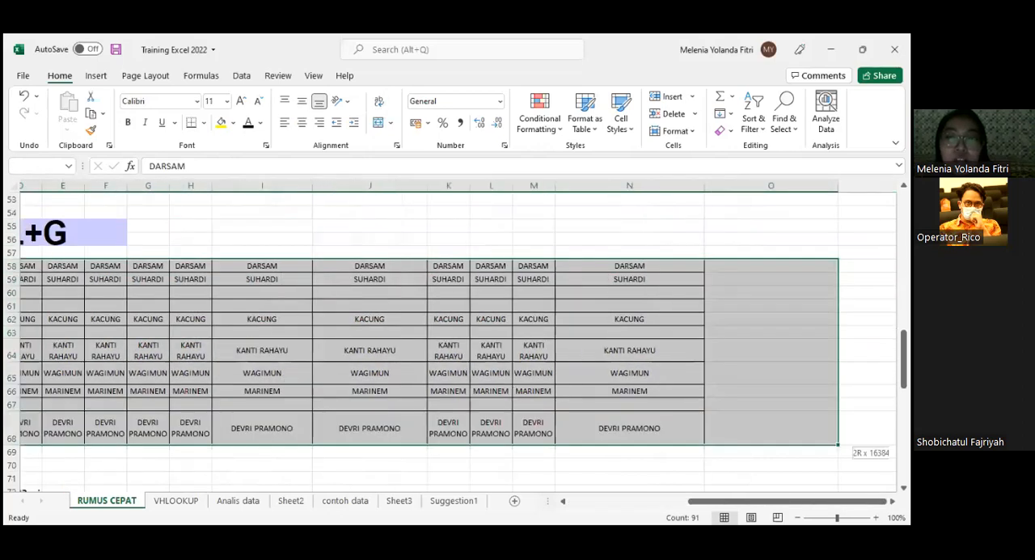
{"action": "left_click_drag", "start_coordinate": [554, 356], "coordinate": [547, 353]}
{"action": "left_click", "coordinate": [203, 332]}
{"action": "key", "text": "ctrl+a"}
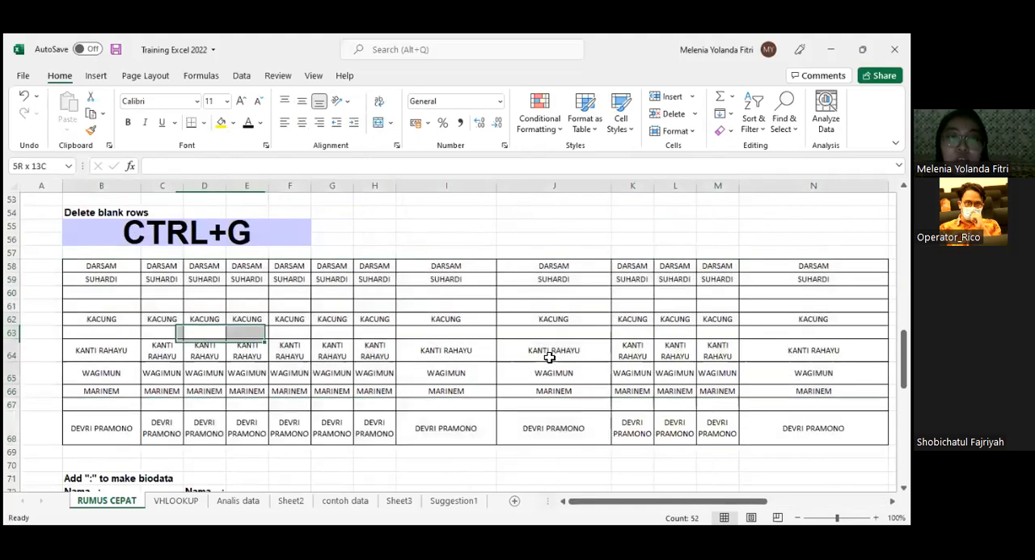
{"action": "key", "text": "ctrl+shift+Right"}
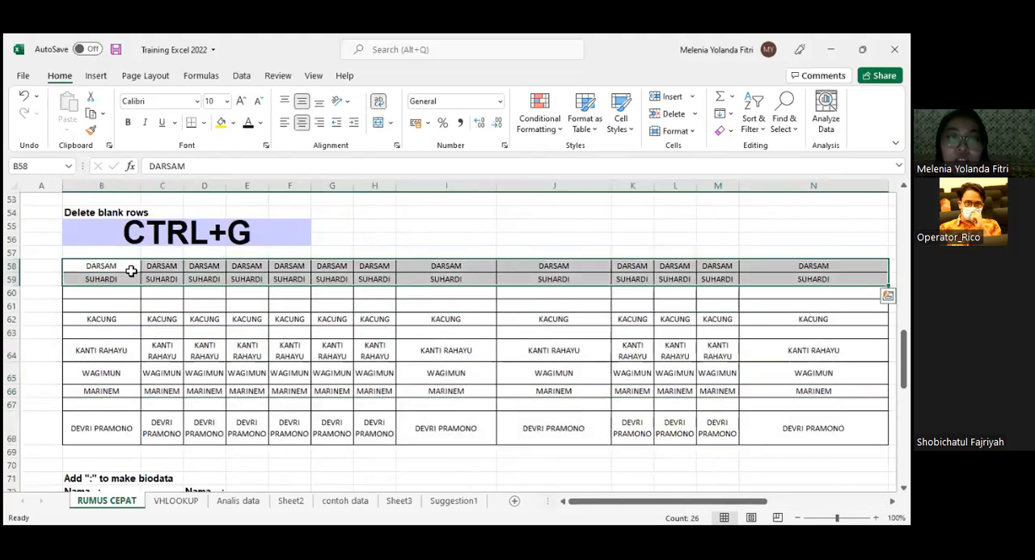
- Select the whole names table, range B58:N68
{"action": "left_click_drag", "start_coordinate": [114, 266], "coordinate": [809, 490]}
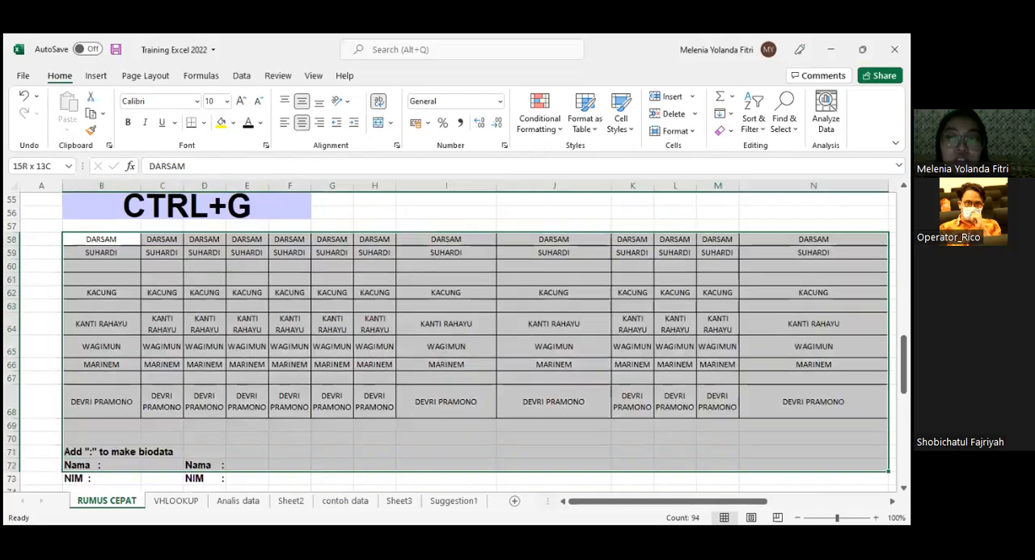
{"action": "key", "text": "shift+Up"}
{"action": "key", "text": "shift+Up"}
{"action": "key", "text": "shift+Up"}
{"action": "key", "text": "shift+Up"}
{"action": "scroll", "coordinate": [111, 375], "scroll_direction": "up", "scroll_amount": 1}
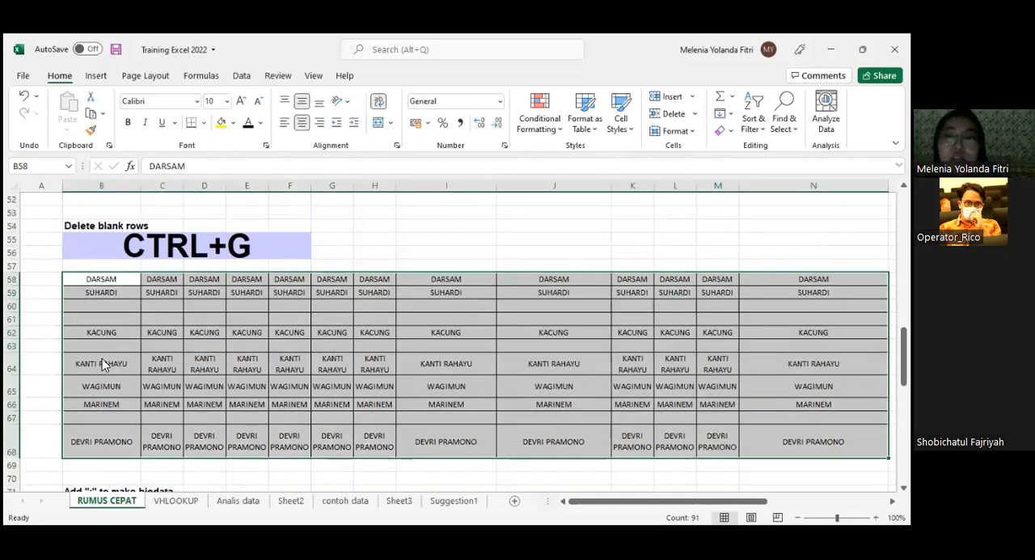
- Use Go To Special with the Blanks option to select the empty cells in the table
{"action": "key", "text": "ctrl+g"}
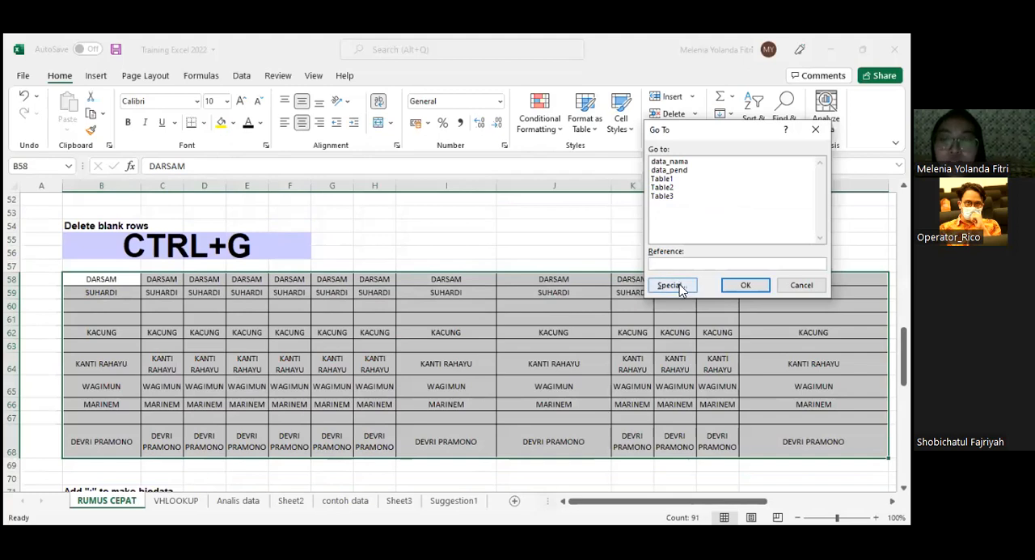
{"action": "left_click", "coordinate": [679, 284]}
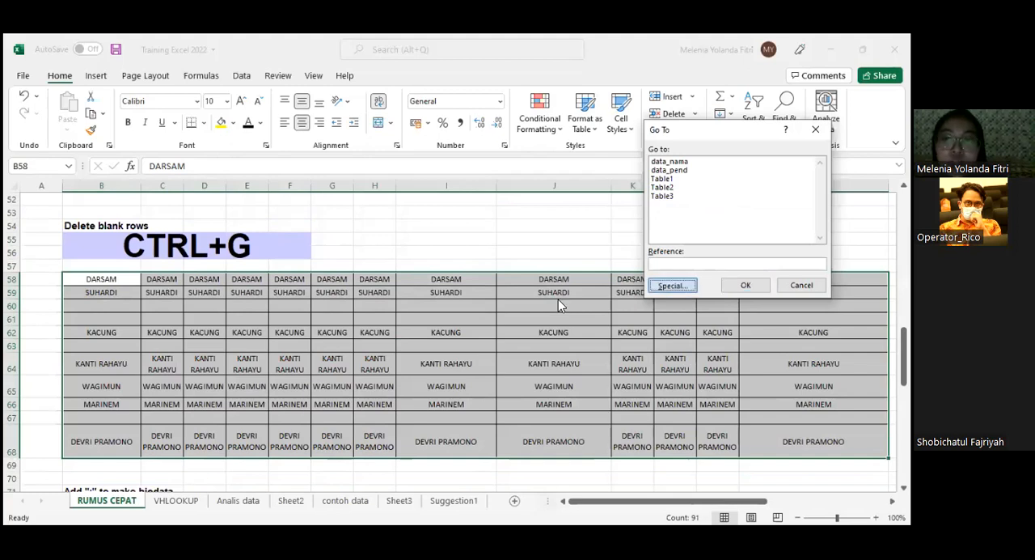
{"action": "left_click", "coordinate": [664, 232]}
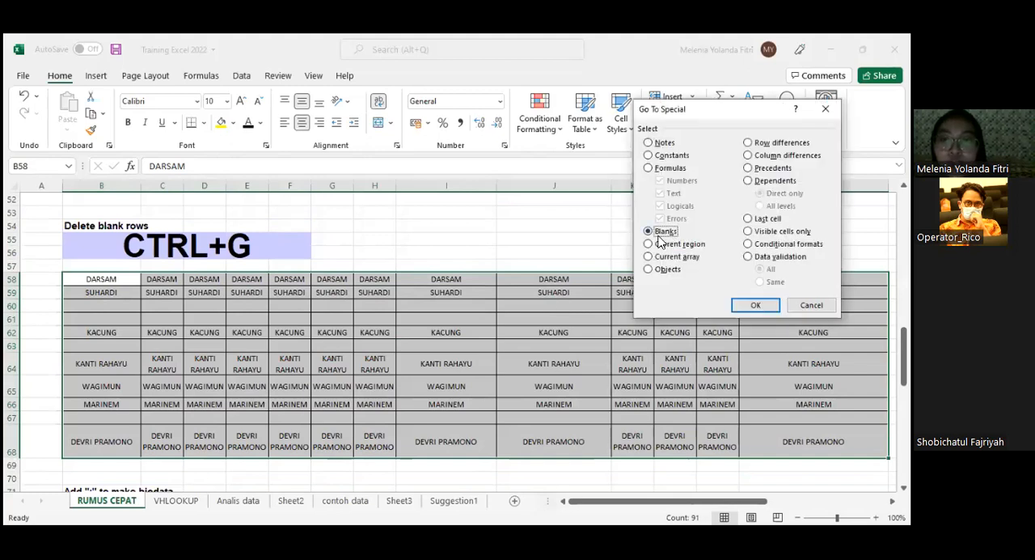
{"action": "left_click", "coordinate": [757, 305]}
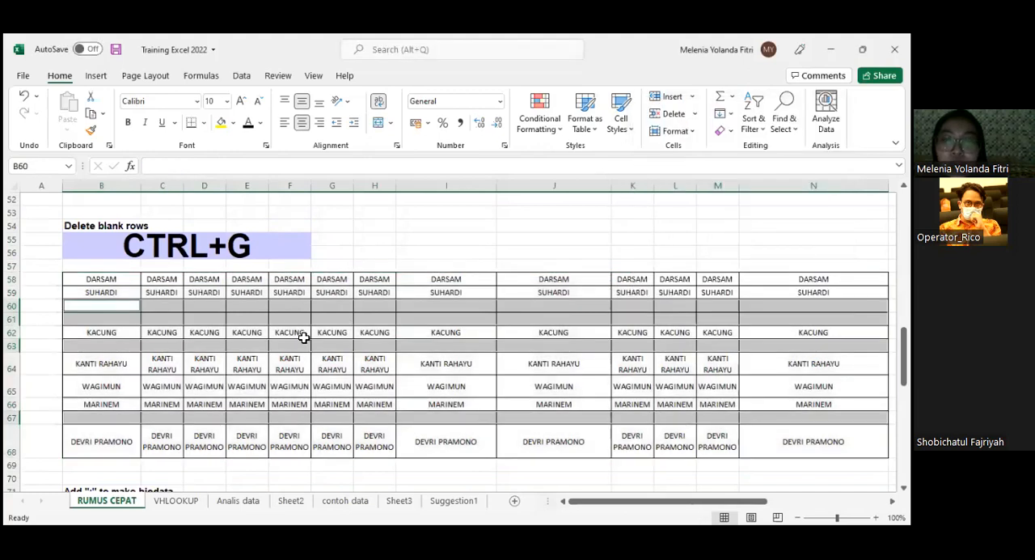
- Delete the selected blank cells of the table with the Entire row option
{"action": "right_click", "coordinate": [171, 319]}
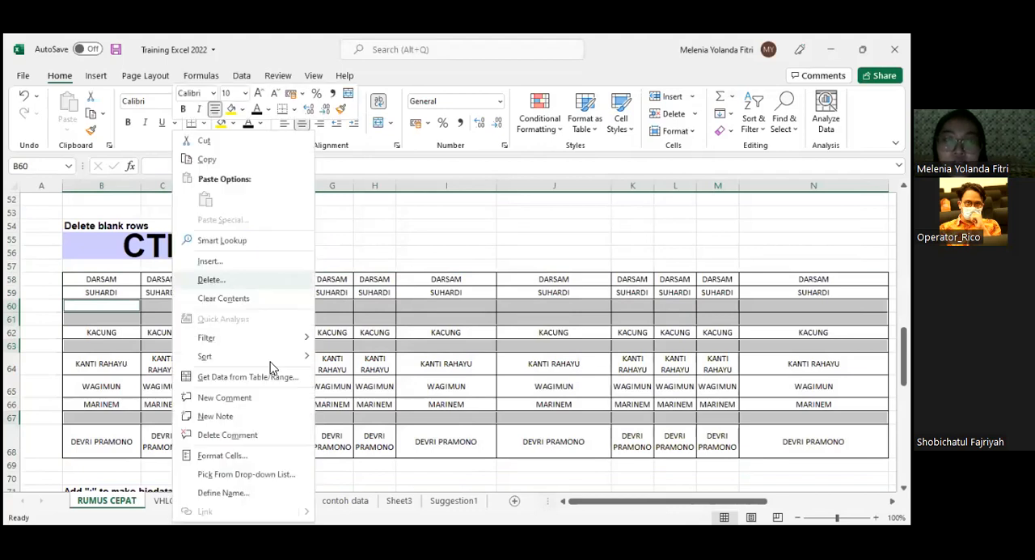
{"action": "left_click", "coordinate": [225, 280]}
{"action": "left_click", "coordinate": [179, 300]}
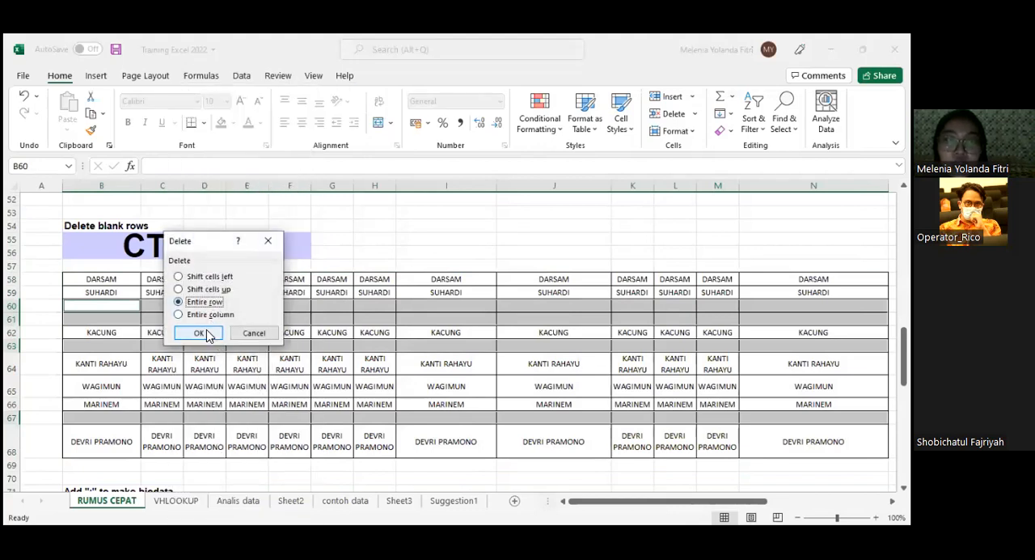
{"action": "left_click", "coordinate": [206, 333]}
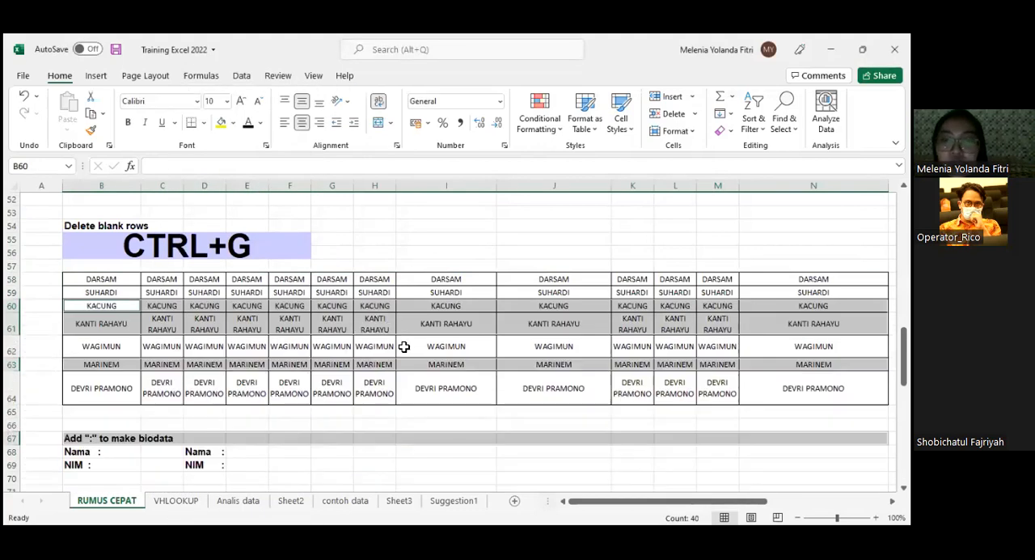
- Review the cleaned table's rows and the "Add ":" to make biodata" section below it
{"action": "left_click", "coordinate": [403, 347]}
{"action": "scroll", "coordinate": [231, 330], "scroll_direction": "down", "scroll_amount": 1}
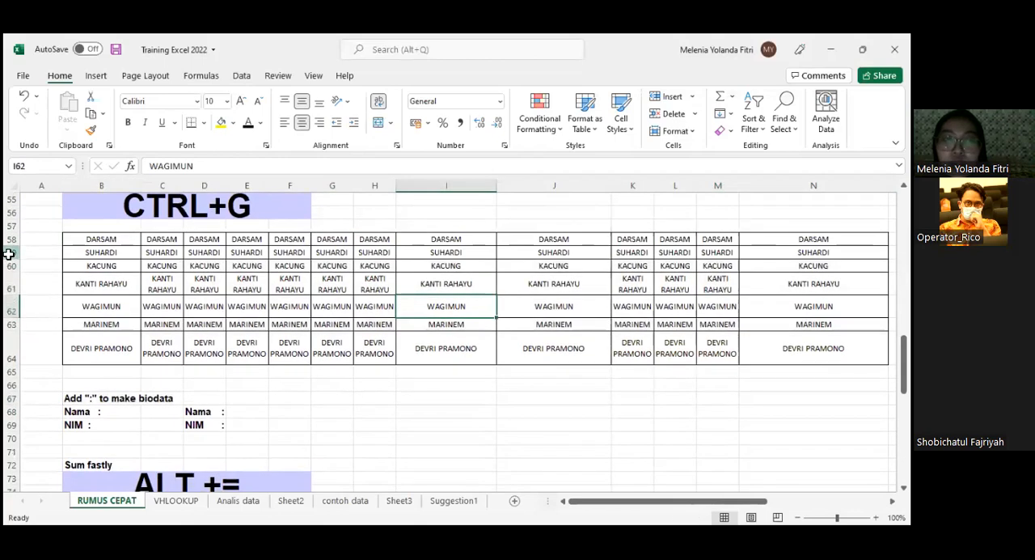
{"action": "left_click", "coordinate": [10, 252]}
{"action": "scroll", "coordinate": [218, 286], "scroll_direction": "up", "scroll_amount": 2}
{"action": "scroll", "coordinate": [219, 287], "scroll_direction": "down", "scroll_amount": 6}
{"action": "scroll", "coordinate": [219, 287], "scroll_direction": "up", "scroll_amount": 2}
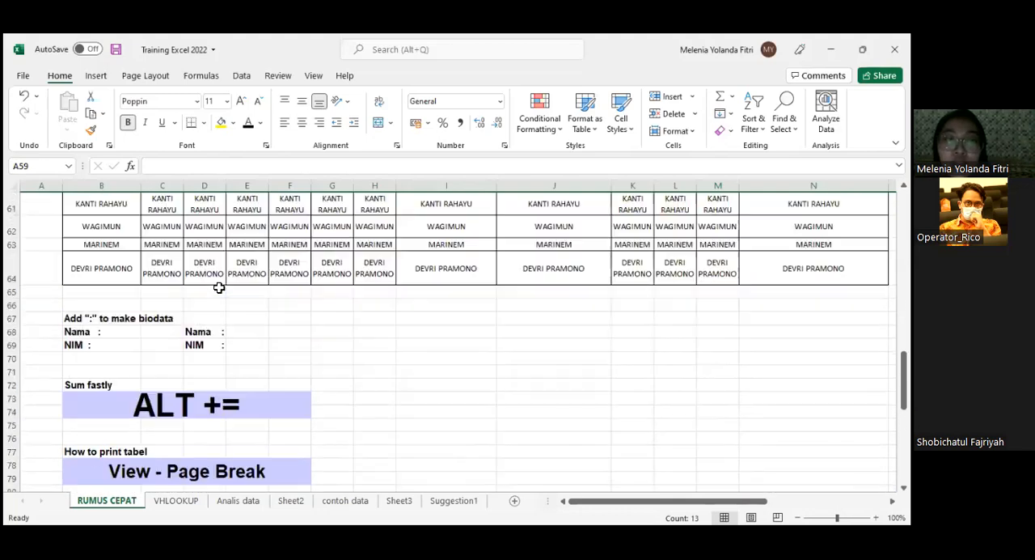
{"action": "scroll", "coordinate": [247, 328], "scroll_direction": "down", "scroll_amount": 1}
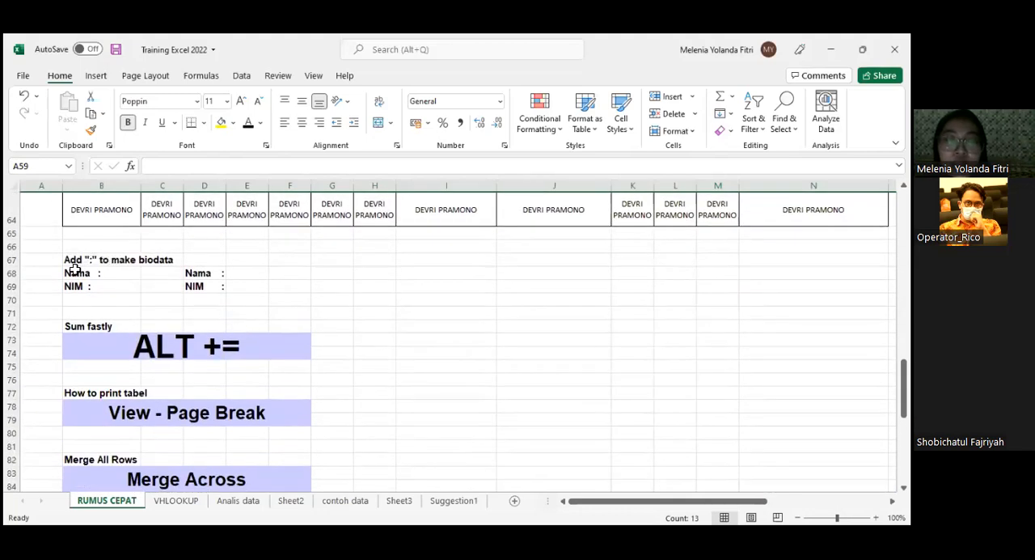
{"action": "left_click", "coordinate": [327, 273]}
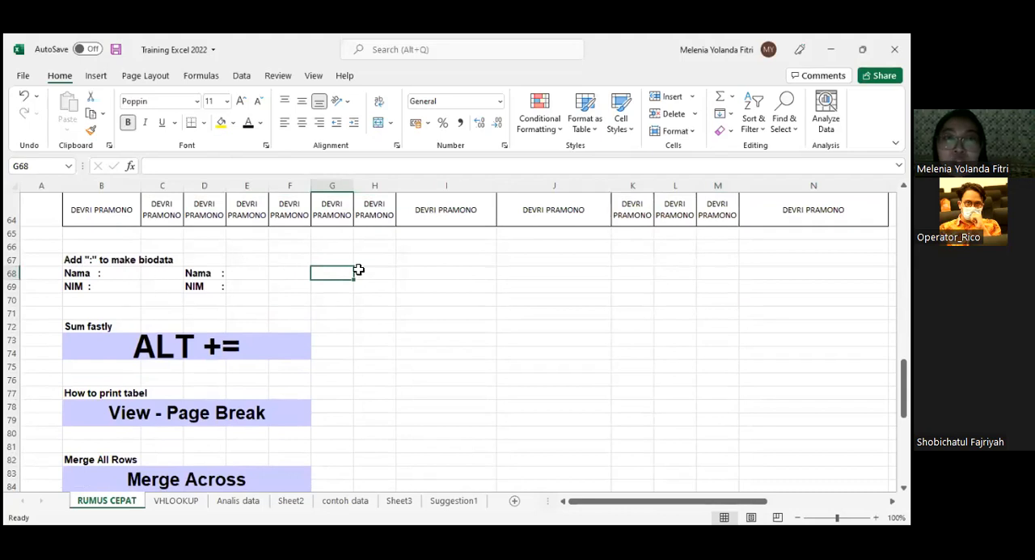
{"action": "left_click", "coordinate": [364, 323]}
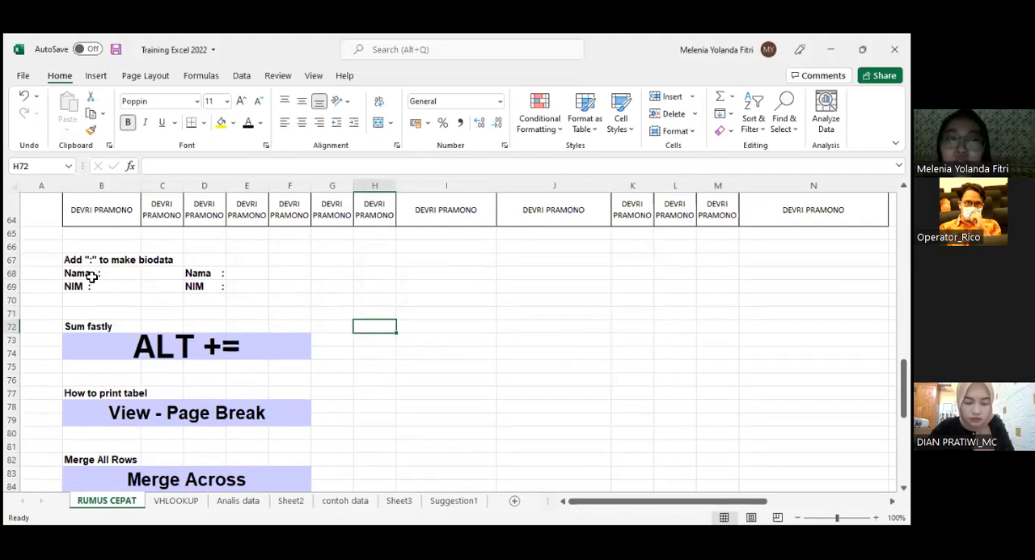
- Highlight the biodata labels in B68:B69, and enter the label "Nama :" in cell H68
{"action": "left_click_drag", "start_coordinate": [101, 273], "coordinate": [115, 296]}
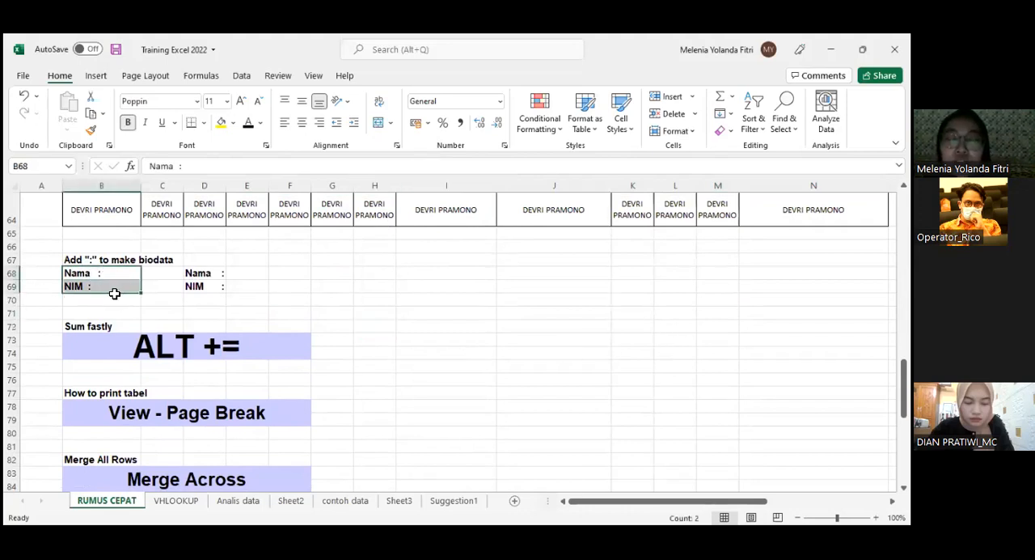
{"action": "left_click", "coordinate": [400, 288]}
{"action": "left_click", "coordinate": [390, 273]}
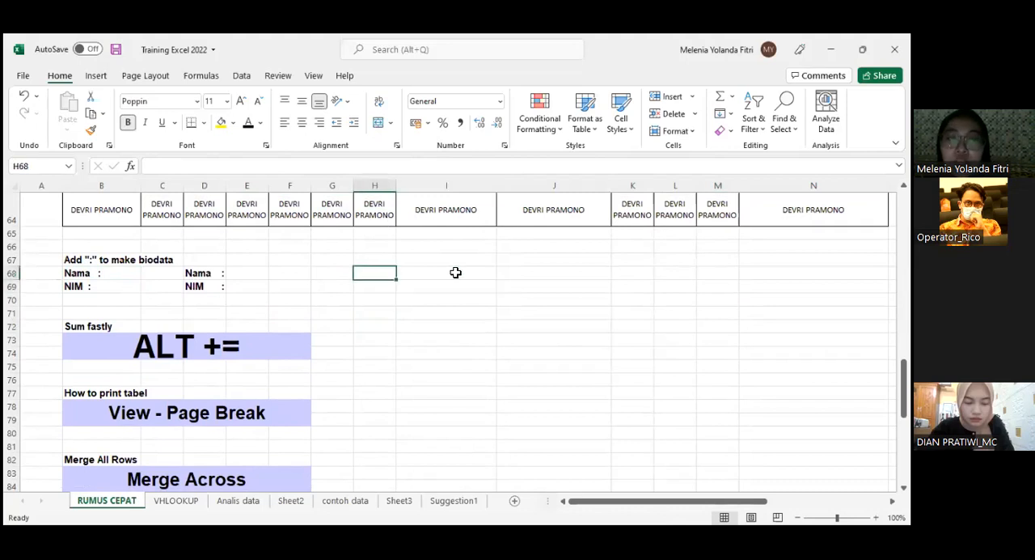
{"action": "type", "text": "Nama"}
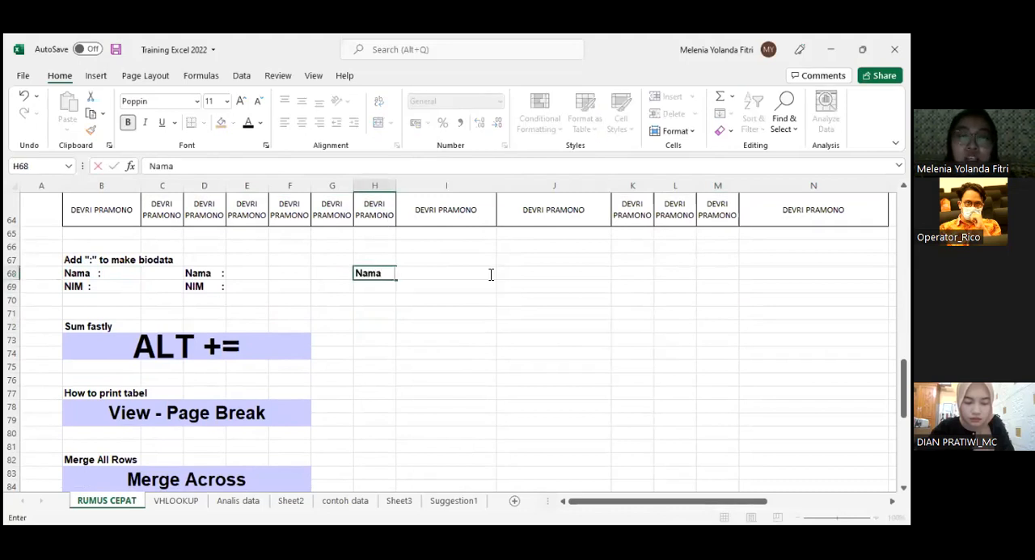
{"action": "type", "text": "   :"}
{"action": "key", "text": "Return"}
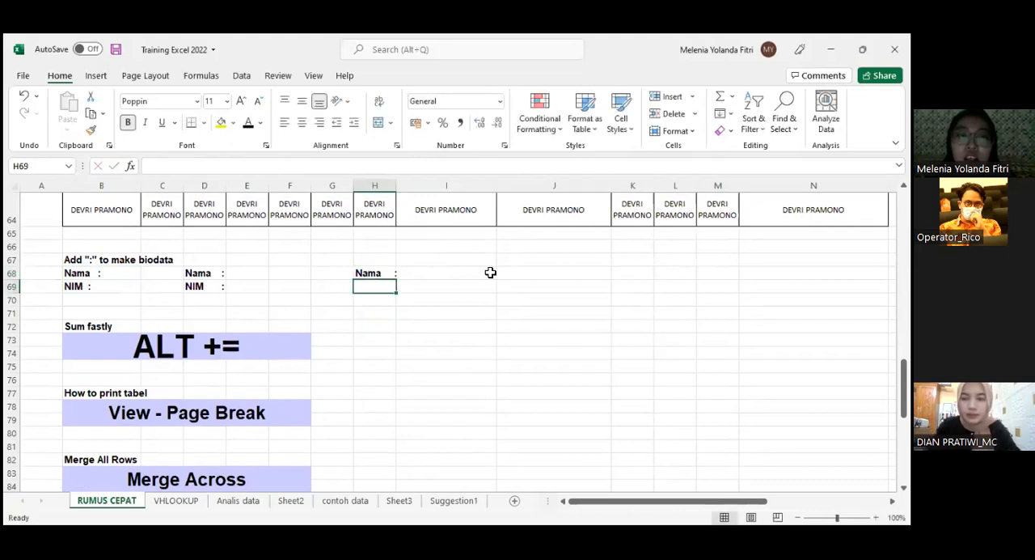
- Enter the label "NIM :" in cell H69, padding with spaces to line up the colon
{"action": "type", "text": "NIM   "}
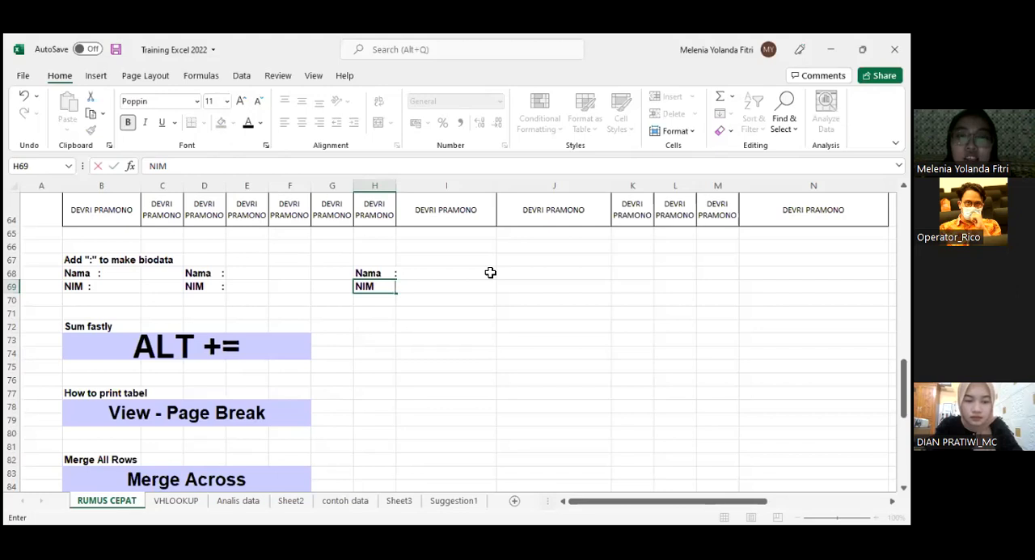
{"action": "type", "text": "     :"}
{"action": "key", "text": "Return"}
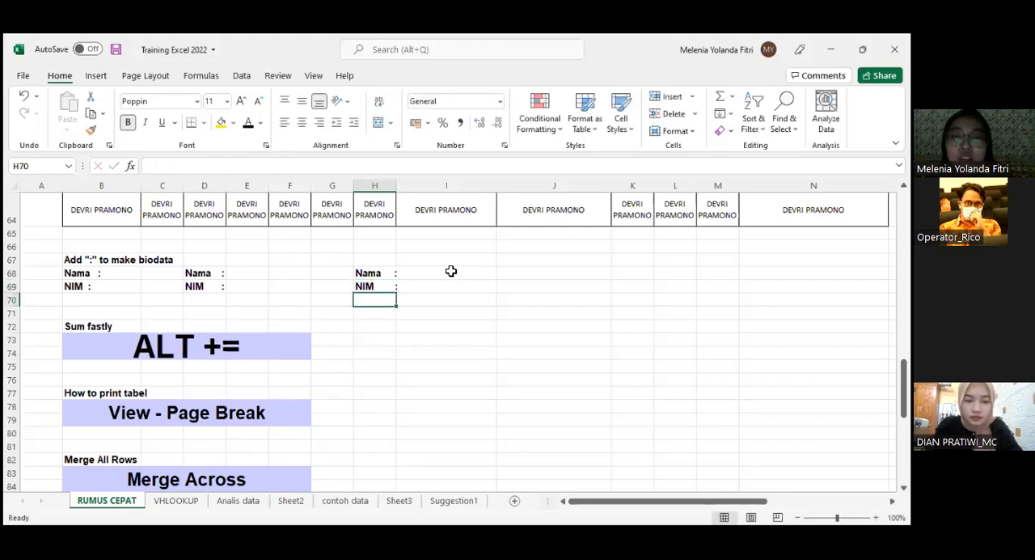
{"action": "left_click", "coordinate": [462, 273]}
{"action": "left_click", "coordinate": [540, 273]}
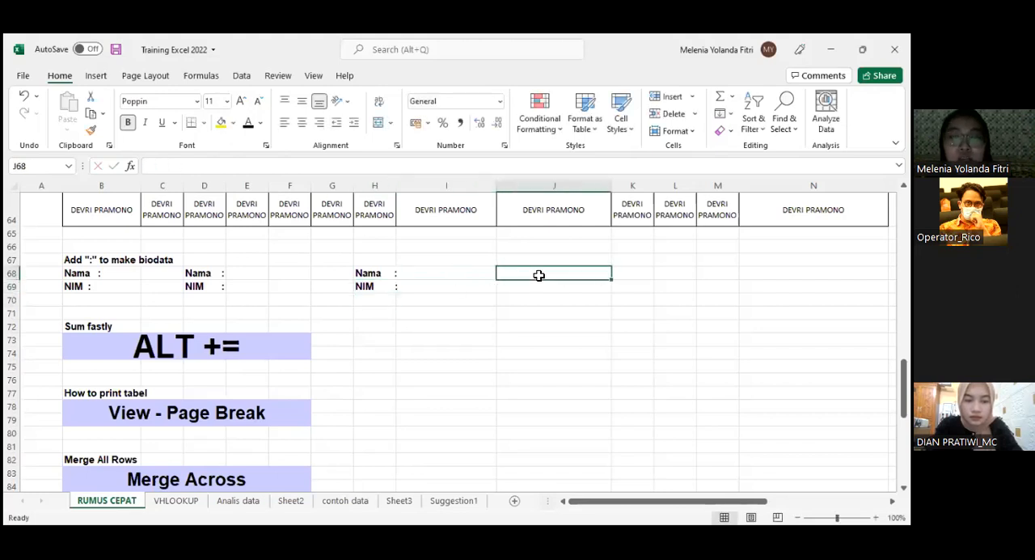
{"action": "type", "text": "N"}
{"action": "key", "text": "Return"}
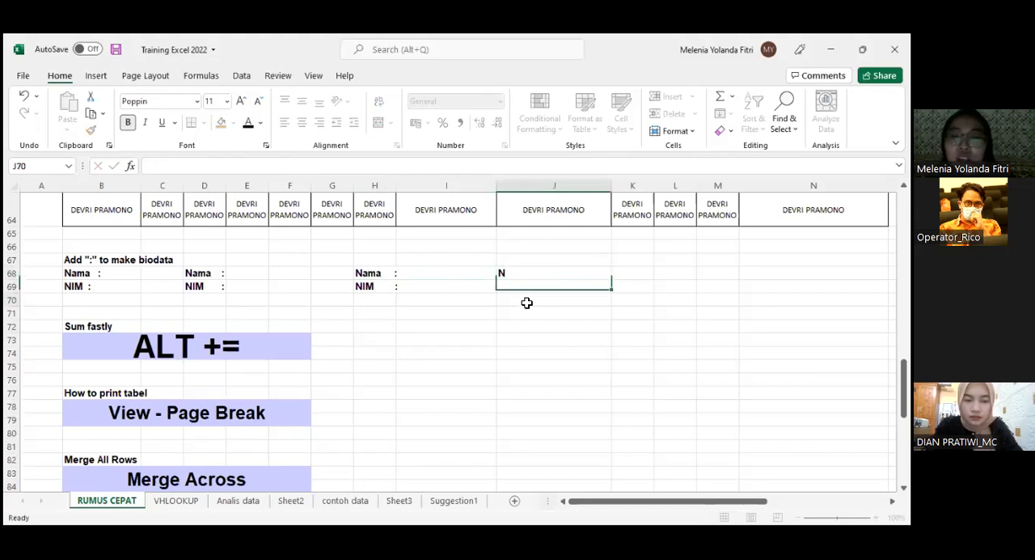
{"action": "left_click", "coordinate": [527, 275]}
{"action": "key", "text": "BackSpace"}
{"action": "left_click", "coordinate": [540, 299]}
{"action": "left_click_drag", "start_coordinate": [543, 272], "coordinate": [544, 284]}
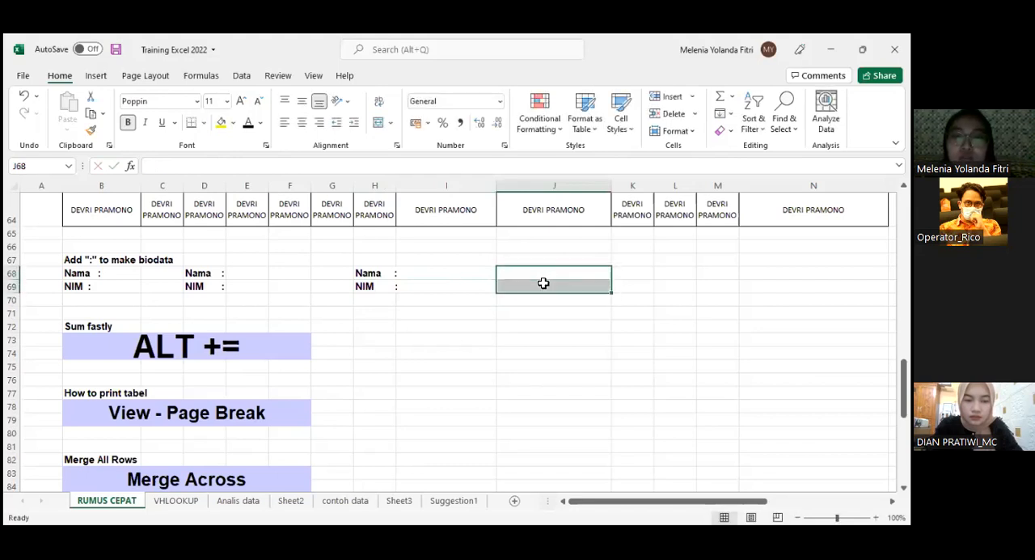
{"action": "left_click", "coordinate": [499, 101]}
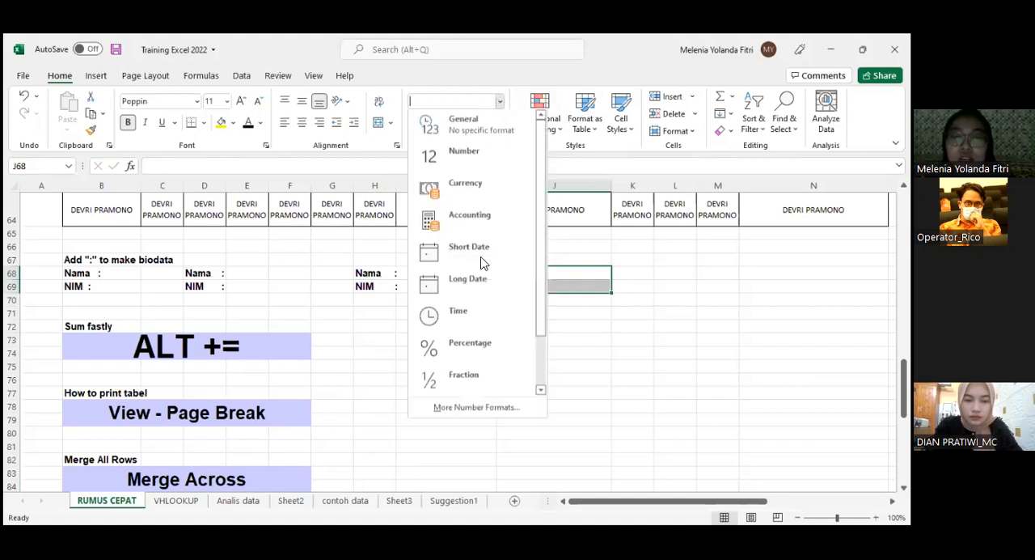
- Re-enter the custom number format @* ":" for the biodata labels in D68:D69 and apply it
{"action": "left_click_drag", "start_coordinate": [220, 272], "coordinate": [225, 291]}
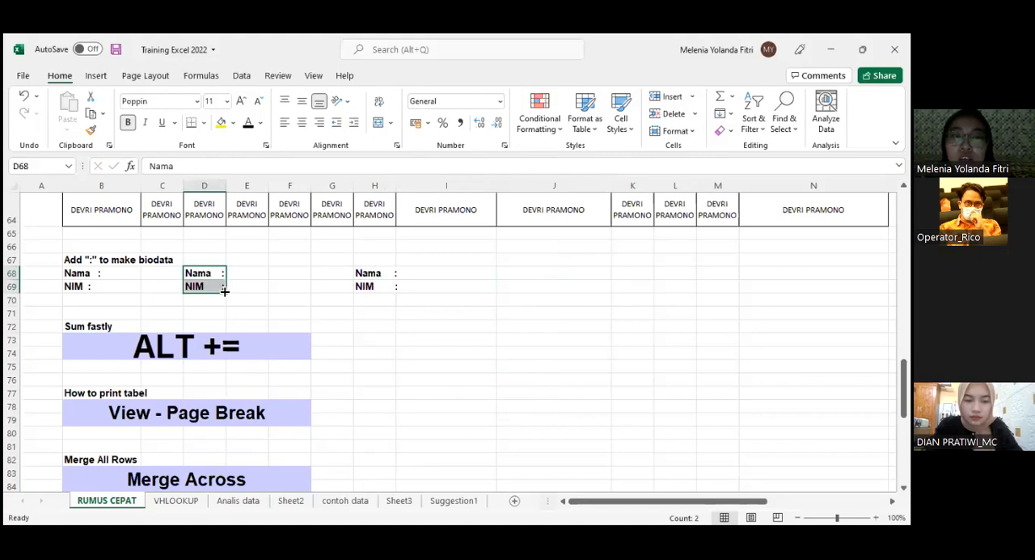
{"action": "left_click", "coordinate": [500, 101]}
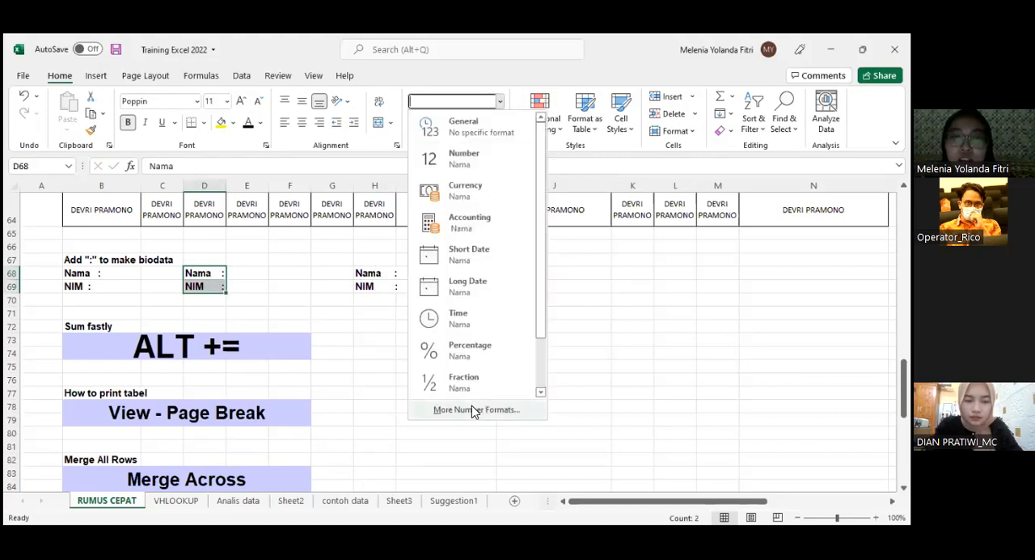
{"action": "left_click", "coordinate": [475, 409]}
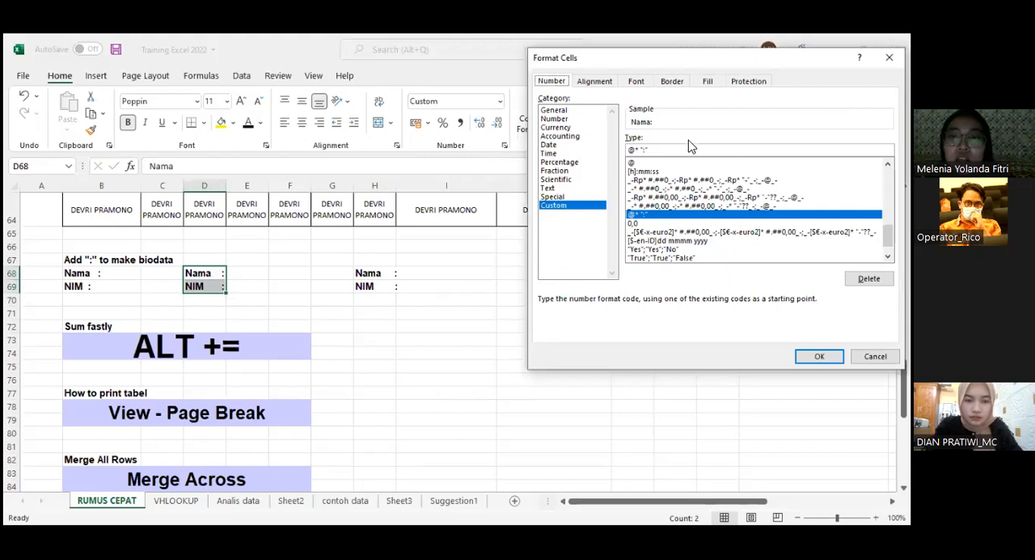
{"action": "left_click_drag", "start_coordinate": [668, 149], "coordinate": [623, 149]}
{"action": "left_click_drag", "start_coordinate": [652, 150], "coordinate": [611, 150]}
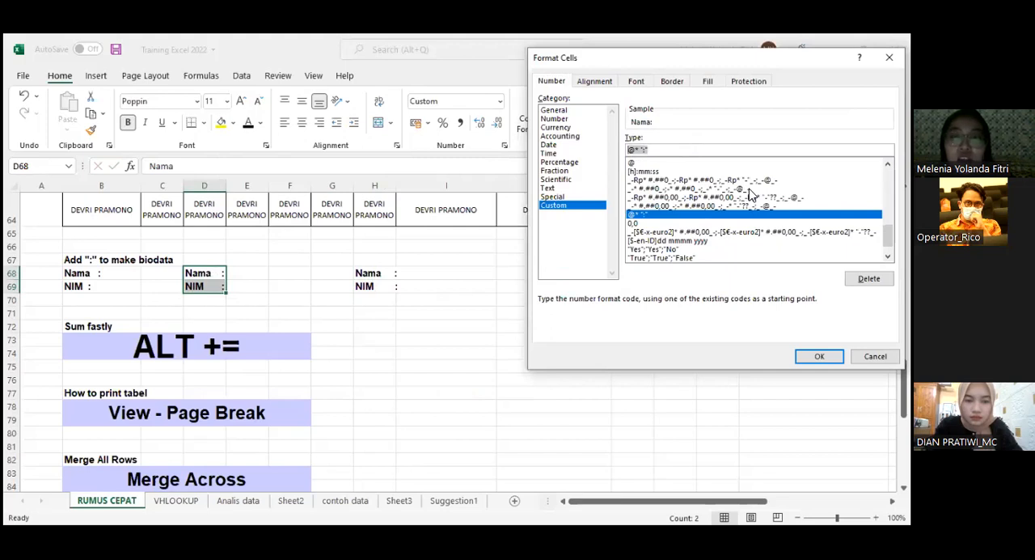
{"action": "type", "text": "@"}
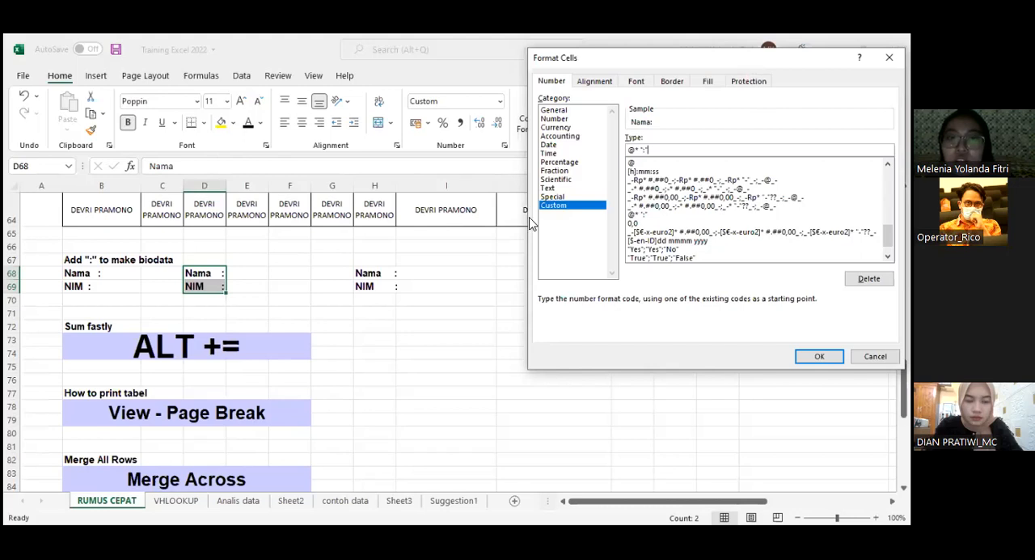
{"action": "left_click_drag", "start_coordinate": [675, 58], "coordinate": [530, 77]}
{"action": "double_click", "coordinate": [486, 169]}
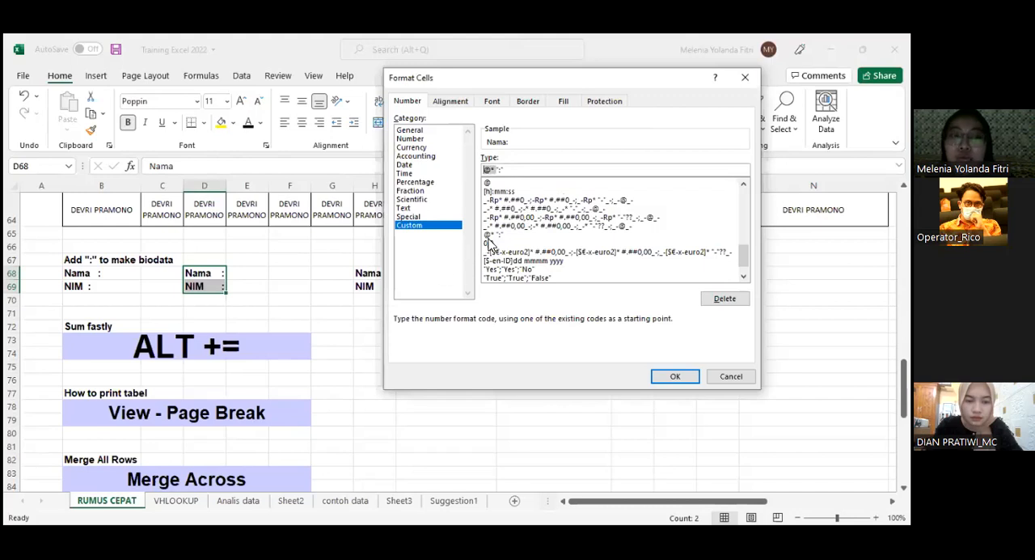
{"action": "left_click", "coordinate": [682, 375]}
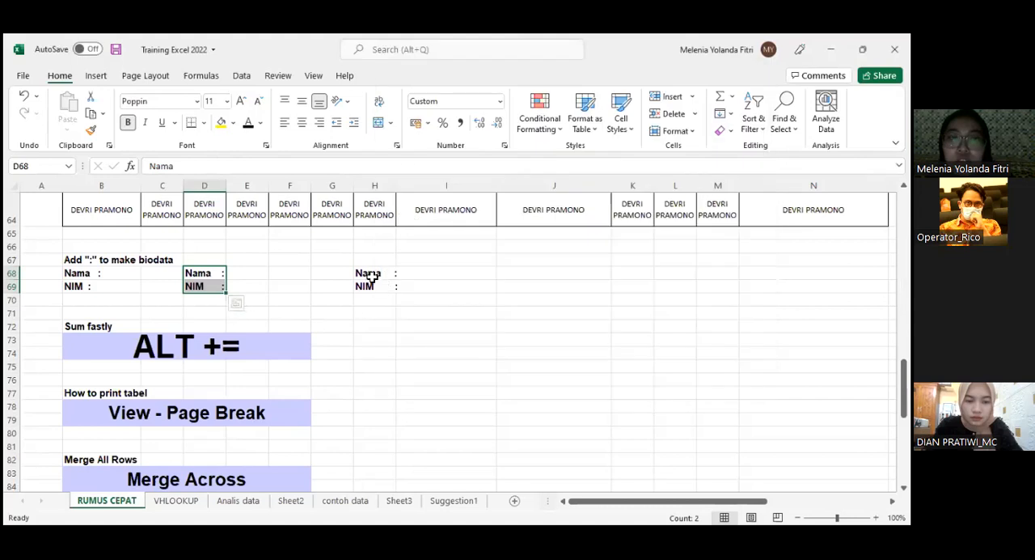
- Enter "Nama" in I68, and replace the labels in H68 and H69 with plain "Nama" and "NIM"
{"action": "left_click", "coordinate": [375, 273]}
{"action": "left_click", "coordinate": [469, 272]}
{"action": "type", "text": "Nama"}
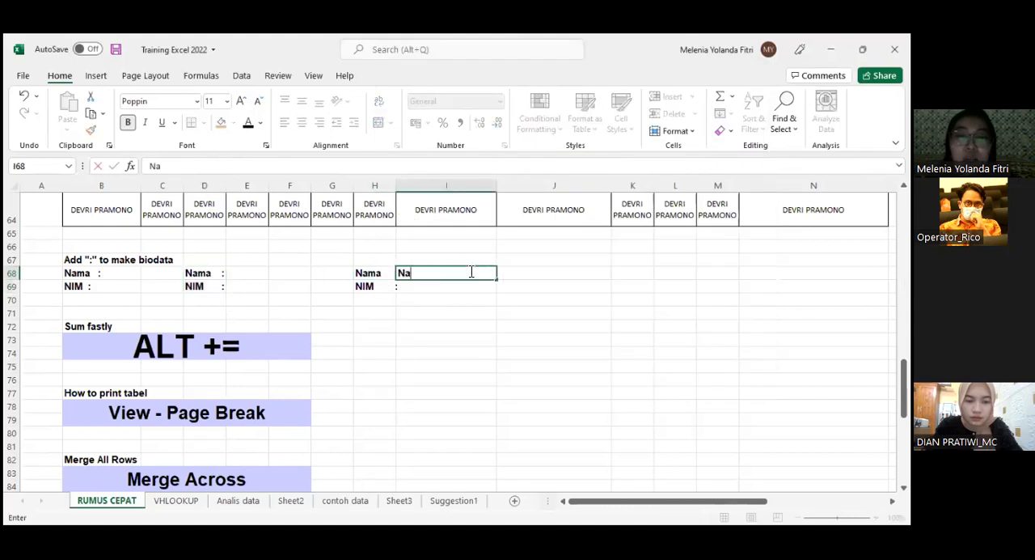
{"action": "left_click", "coordinate": [372, 272]}
{"action": "double_click", "coordinate": [371, 271]}
{"action": "key", "text": "Return"}
{"action": "type", "text": "NIM"}
- Apply the custom number format @* ":" to the biodata labels in H68:H69
{"action": "left_click_drag", "start_coordinate": [371, 272], "coordinate": [369, 286]}
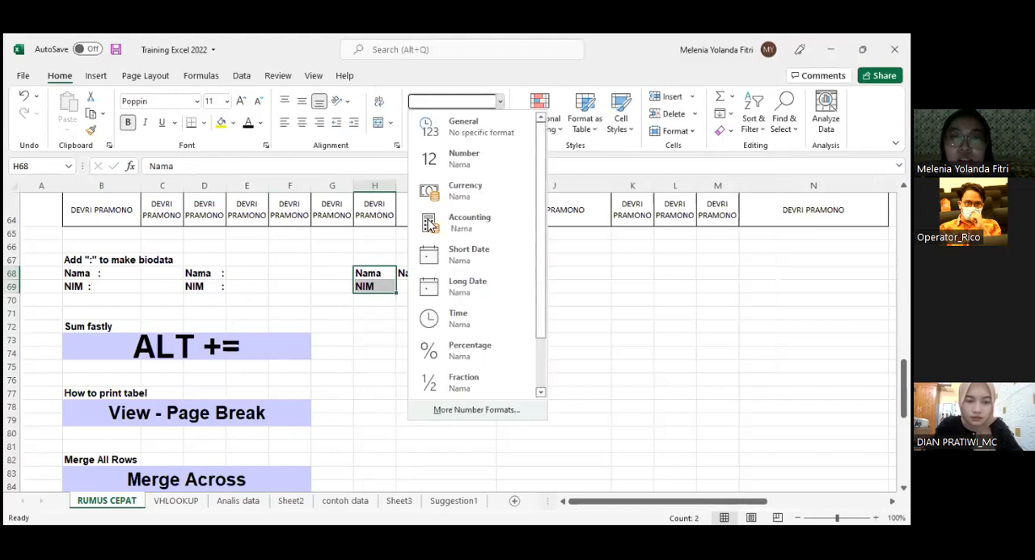
{"action": "left_click", "coordinate": [476, 409]}
{"action": "left_click", "coordinate": [421, 224]}
{"action": "key", "text": "Tab"}
{"action": "type", "text": "@"}
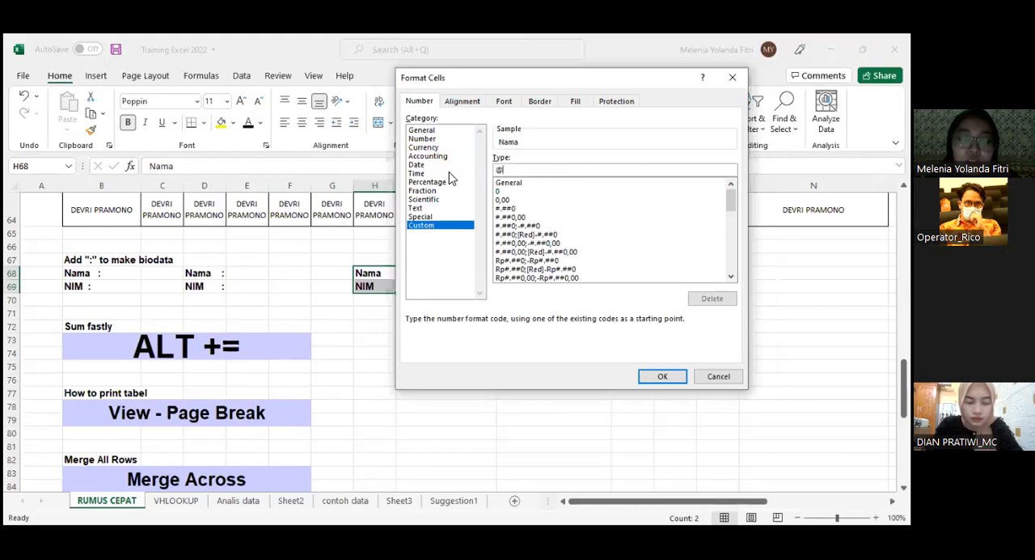
{"action": "type", "text": "\" \":\""}
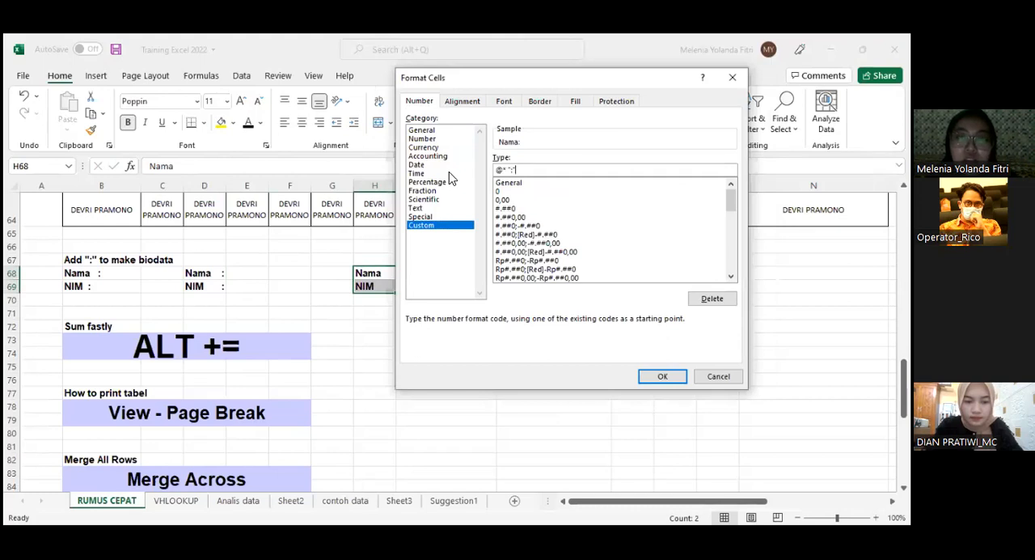
{"action": "left_click", "coordinate": [663, 376]}
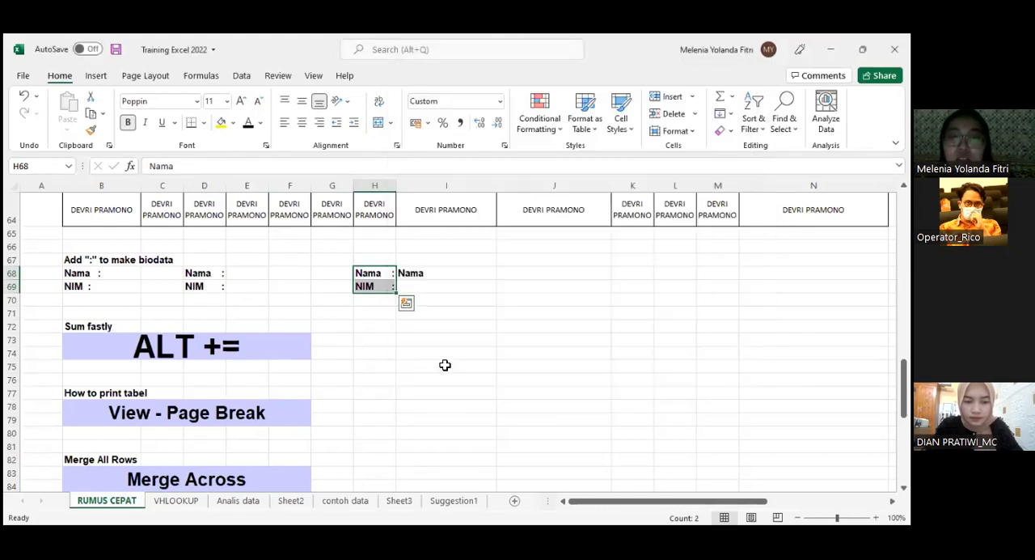
{"action": "left_click", "coordinate": [445, 366]}
{"action": "mouse_move", "coordinate": [380, 274]}
{"action": "left_mouse_down"}
{"action": "mouse_move", "coordinate": [377, 299]}
{"action": "mouse_move", "coordinate": [380, 273]}
{"action": "mouse_move", "coordinate": [382, 286]}
{"action": "left_mouse_up"}
- Examine the "Sum fastly" section and its ALT += note below the biodata labels
{"action": "scroll", "coordinate": [634, 354], "scroll_direction": "down", "scroll_amount": 1}
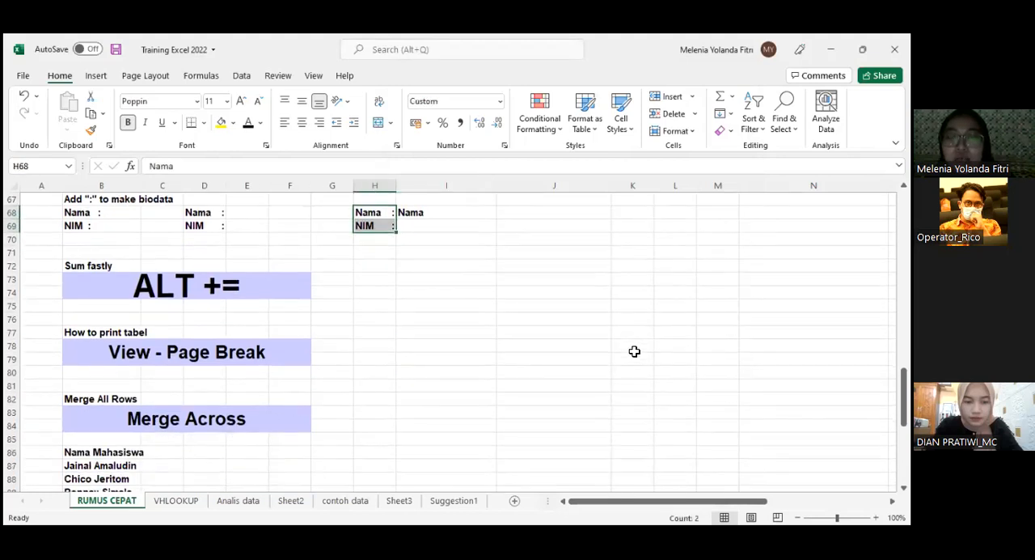
{"action": "scroll", "coordinate": [634, 351], "scroll_direction": "up", "scroll_amount": 2}
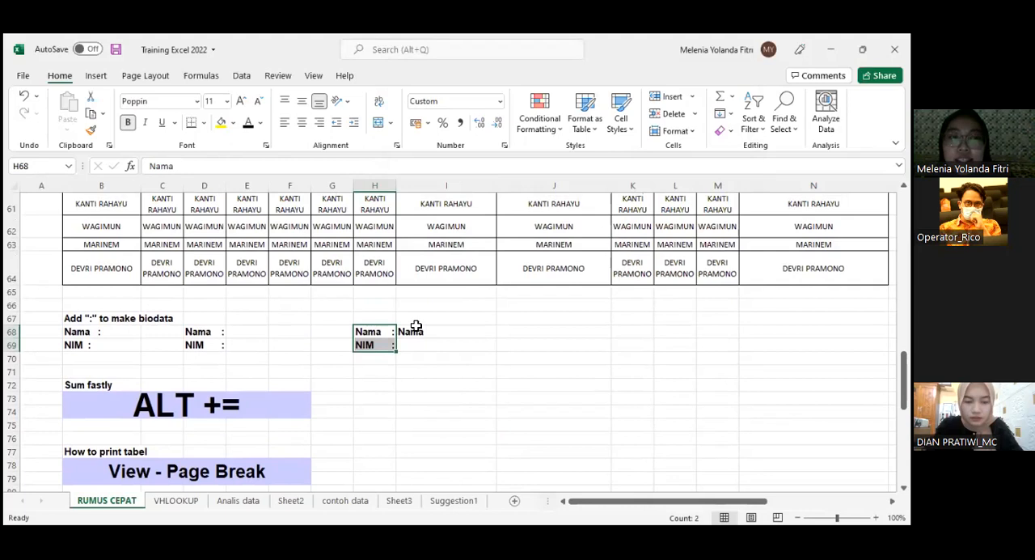
{"action": "scroll", "coordinate": [189, 296], "scroll_direction": "down", "scroll_amount": 2}
{"action": "left_click", "coordinate": [189, 292]}
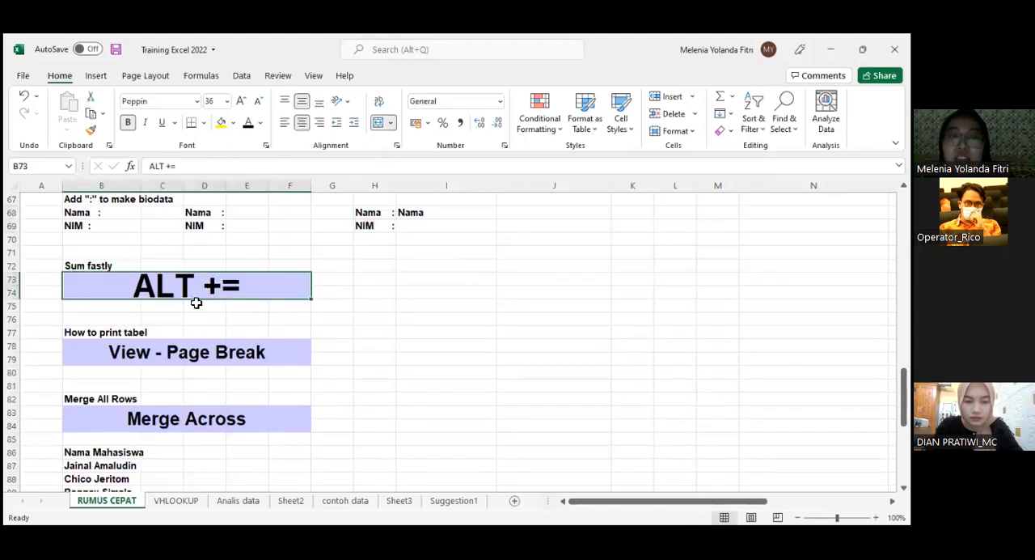
{"action": "left_click", "coordinate": [404, 304]}
{"action": "left_click", "coordinate": [199, 289]}
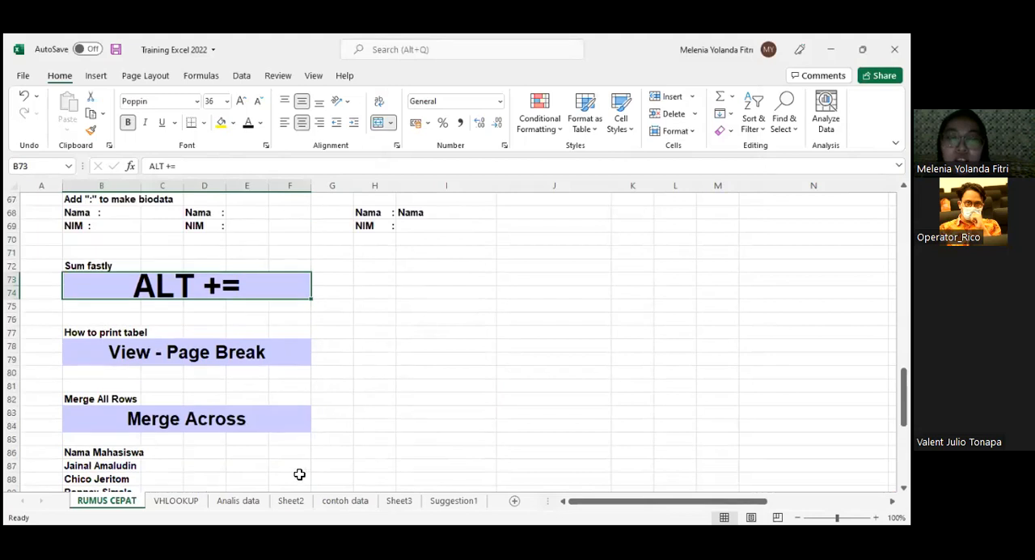
- Look through the other sheets for sample data, open the contoh data sheet and highlight the Harga values in B2:B15
{"action": "left_click", "coordinate": [292, 501]}
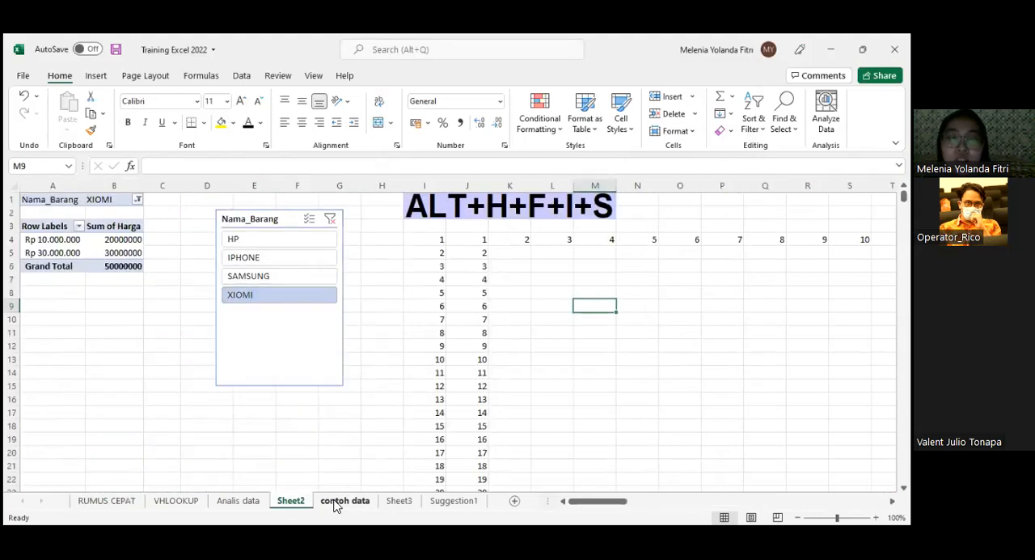
{"action": "left_click", "coordinate": [338, 503]}
{"action": "left_click", "coordinate": [410, 501]}
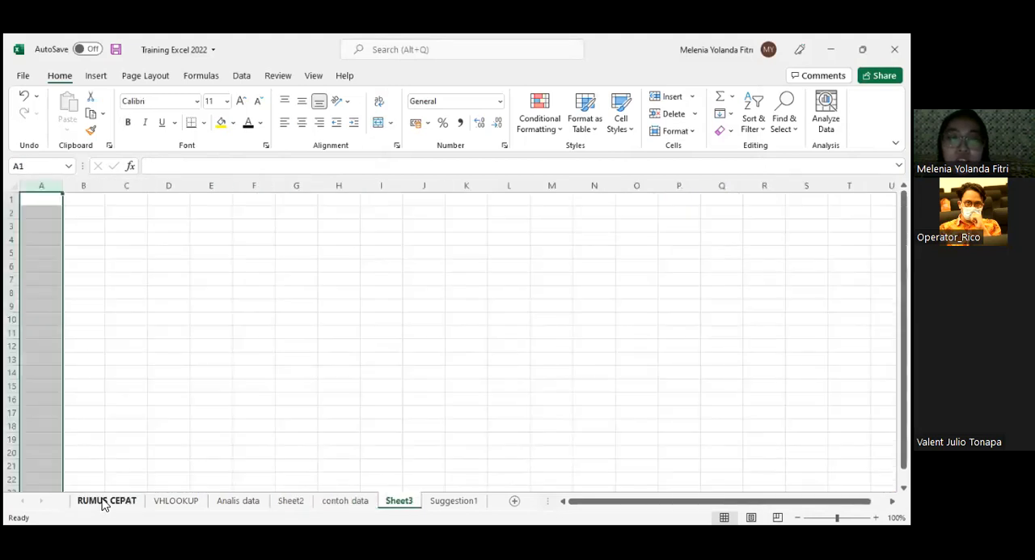
{"action": "left_click", "coordinate": [105, 495]}
{"action": "left_click", "coordinate": [398, 502]}
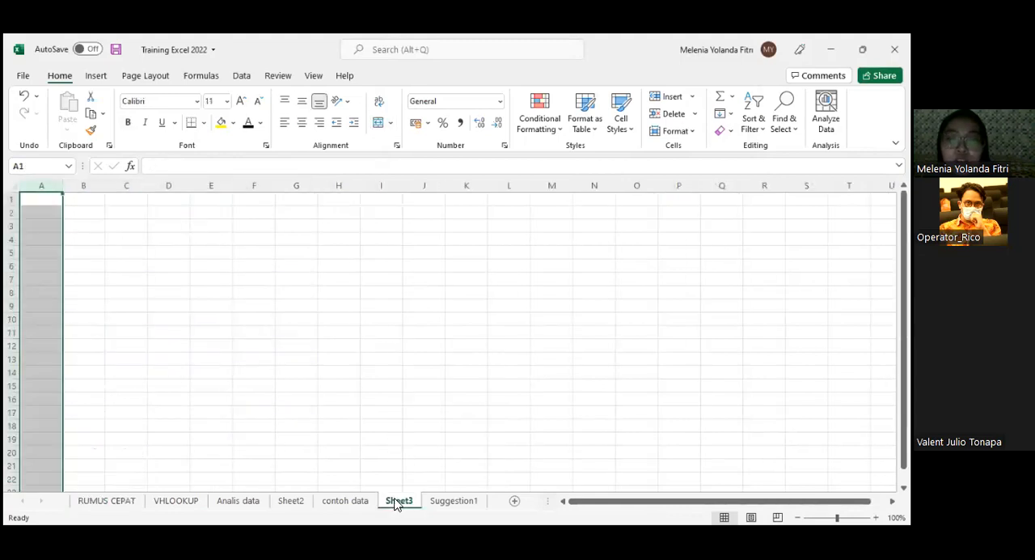
{"action": "left_click", "coordinate": [364, 502]}
{"action": "left_click", "coordinate": [157, 368]}
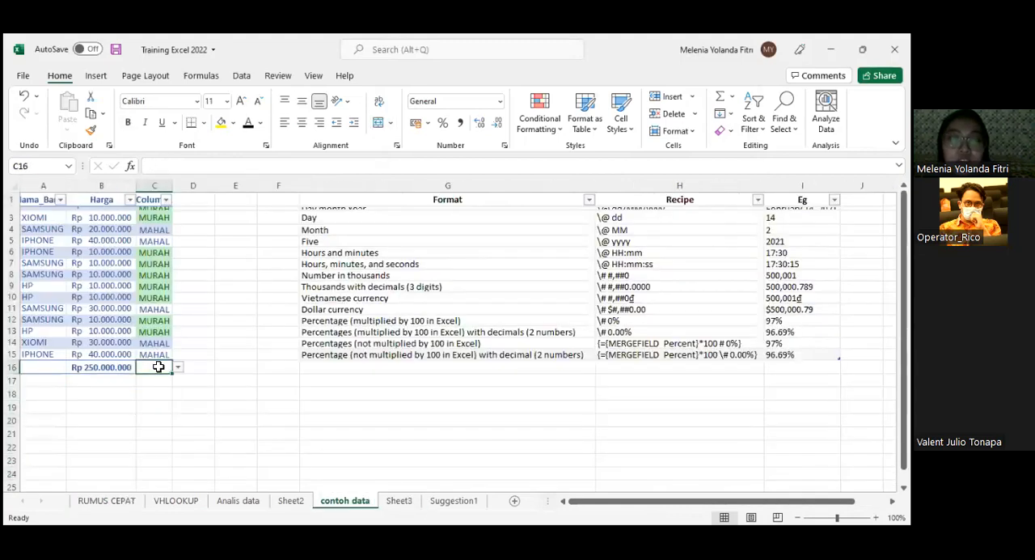
{"action": "left_click", "coordinate": [100, 366]}
{"action": "left_click_drag", "start_coordinate": [92, 210], "coordinate": [116, 359]}
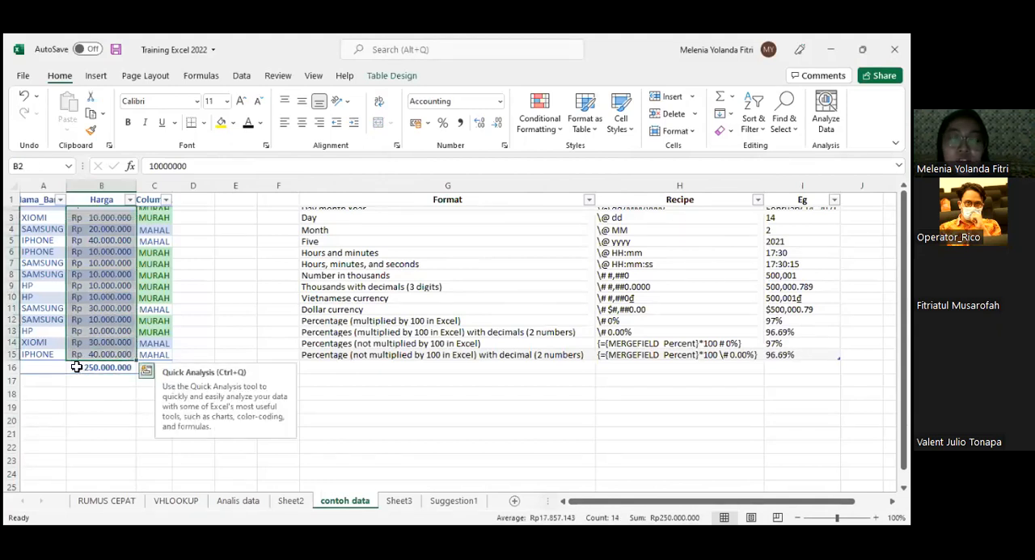
- Clear the Harga column's total in B16 and insert it again with AutoSum
{"action": "left_click", "coordinate": [104, 366]}
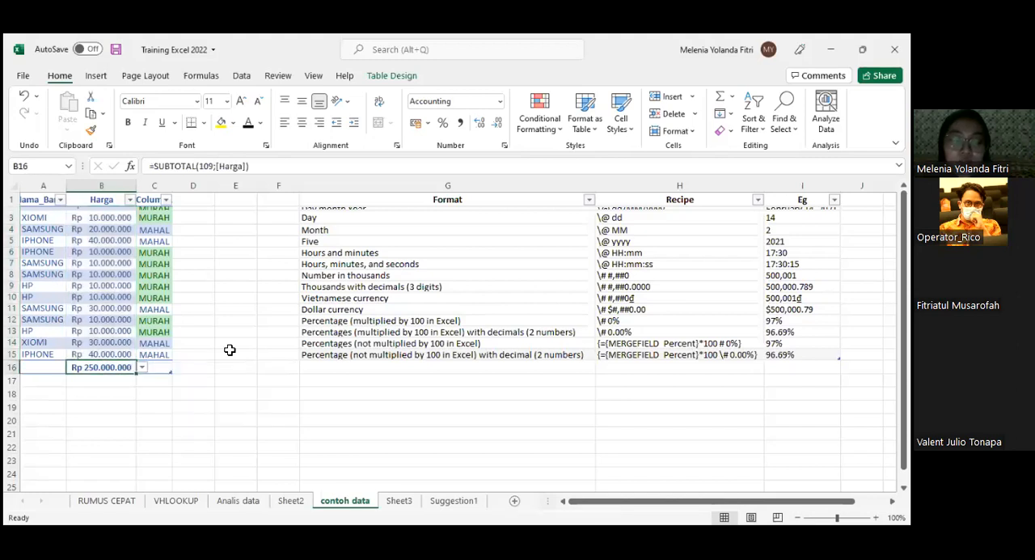
{"action": "key", "text": "BackSpace"}
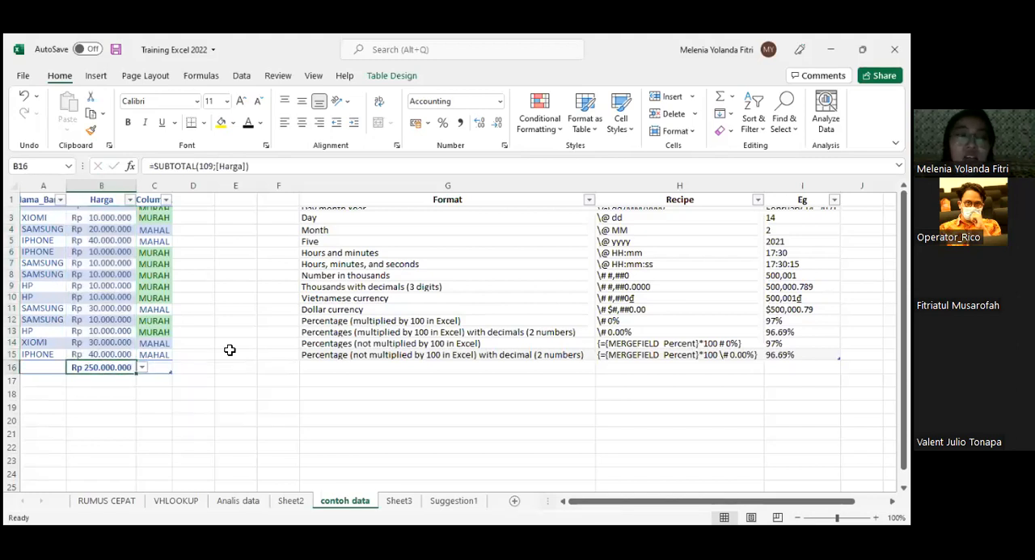
{"action": "key", "text": "BackSpace"}
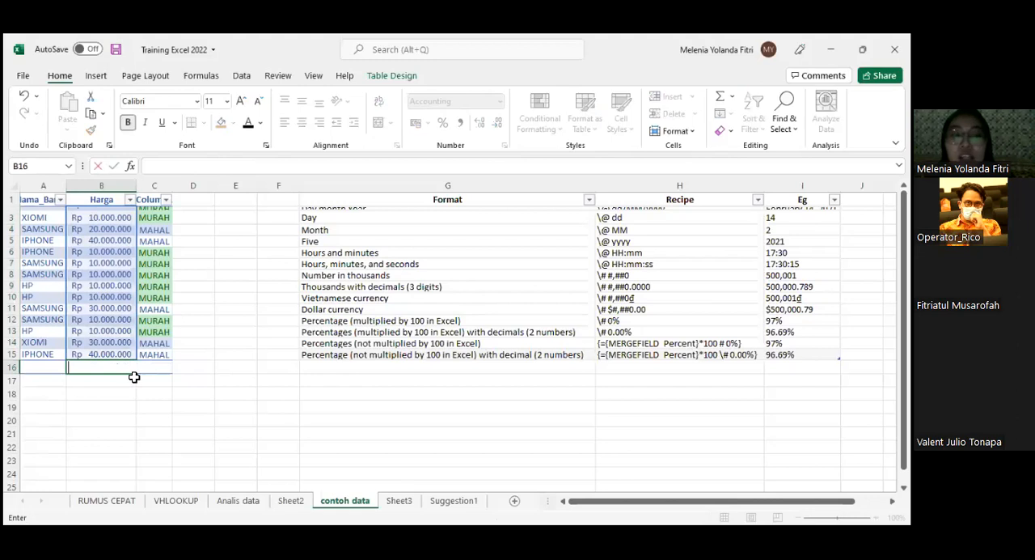
{"action": "key", "text": "Return"}
{"action": "left_click", "coordinate": [122, 364]}
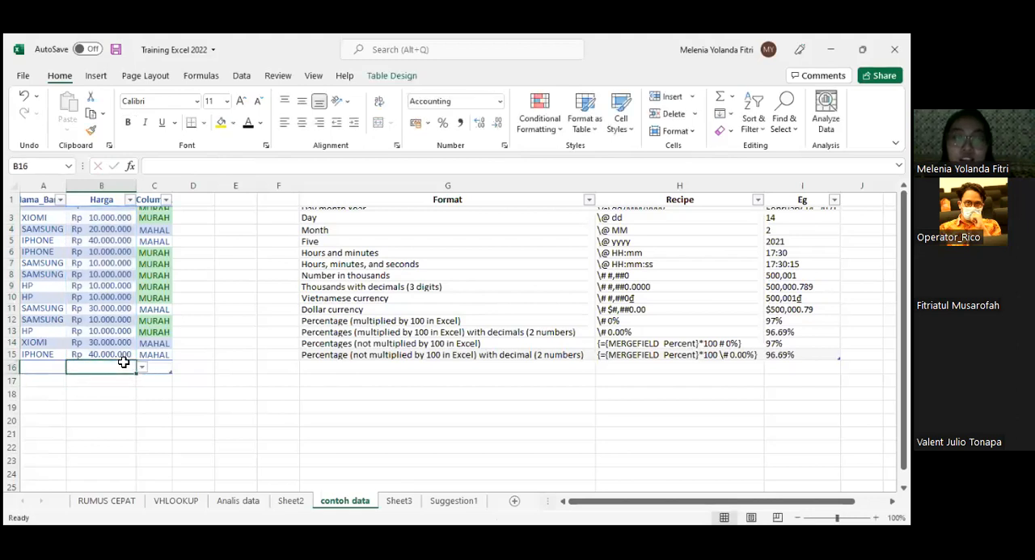
{"action": "key", "text": "alt+="}
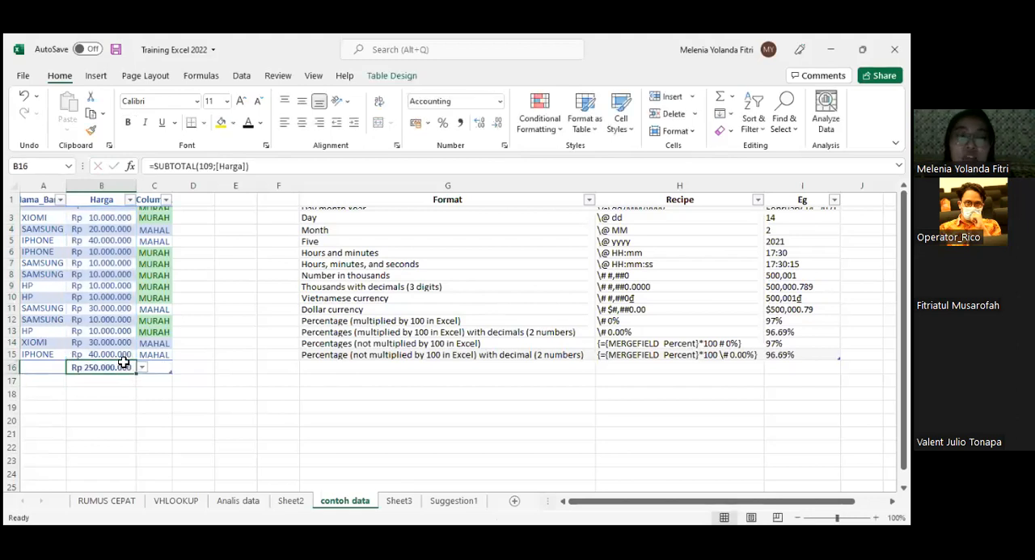
{"action": "left_click", "coordinate": [142, 381]}
{"action": "left_click", "coordinate": [118, 365]}
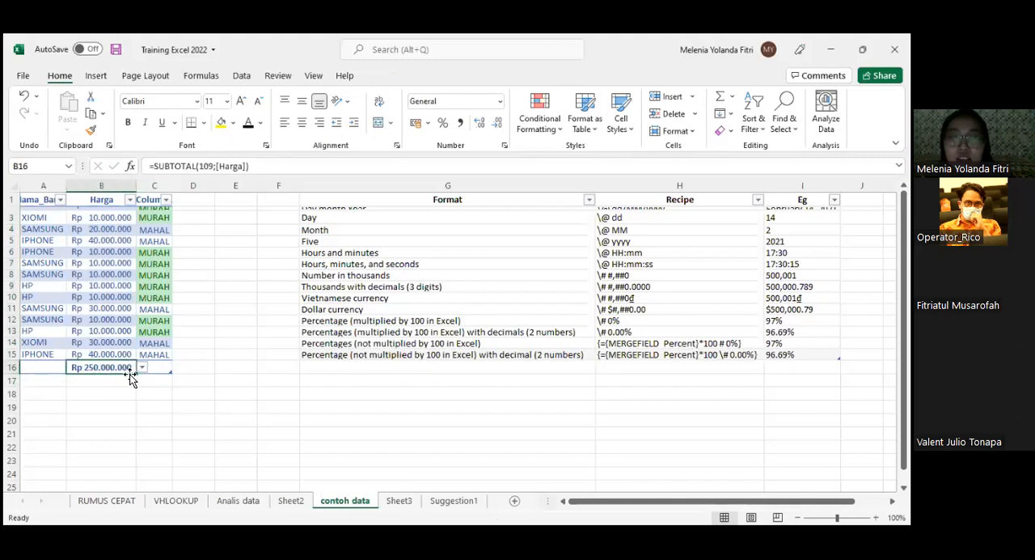
- Change the total row function of the Harga column in B16 to Count Numbers
{"action": "key", "text": "alt+Down"}
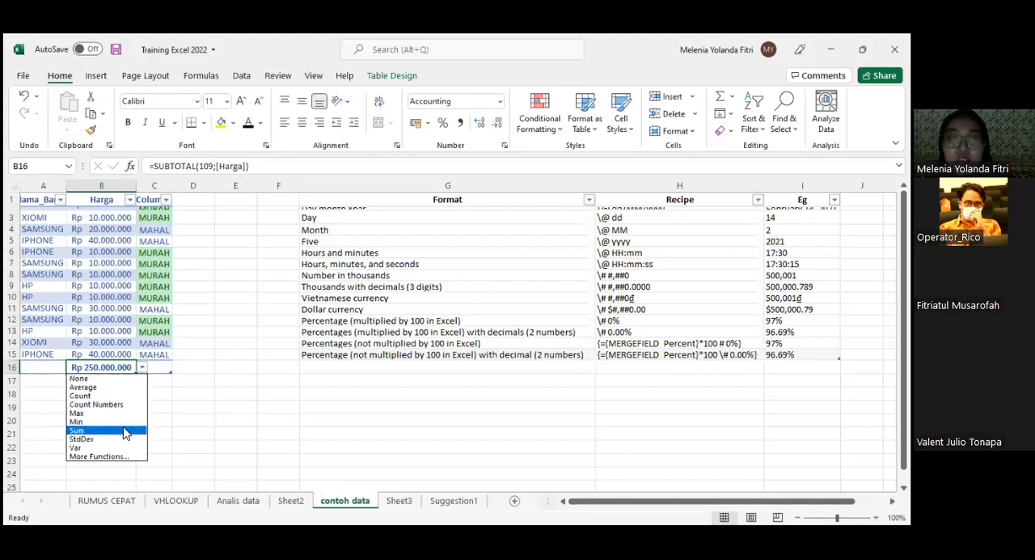
{"action": "key", "text": "Down"}
{"action": "key", "text": "Return"}
{"action": "left_click", "coordinate": [142, 369]}
{"action": "left_click", "coordinate": [105, 400]}
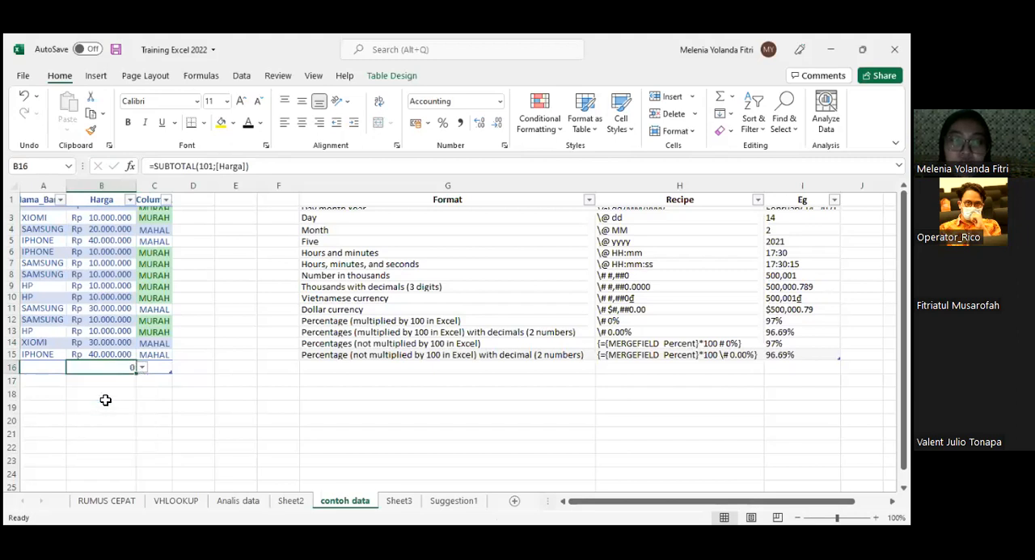
- Switch the Harga column's total row function in B16 to StdDev and on to Var, and autofit column B's width
{"action": "left_click", "coordinate": [142, 369]}
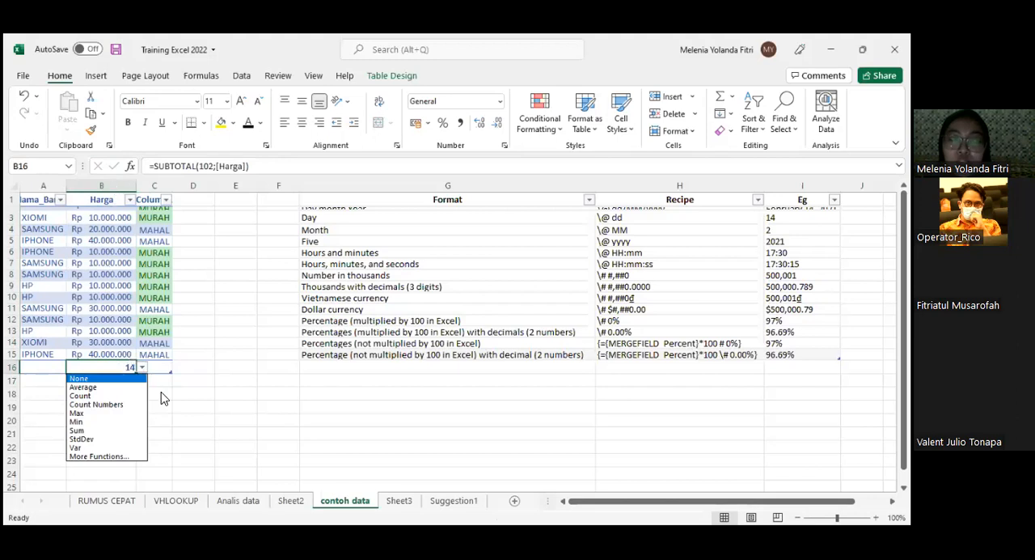
{"action": "left_click", "coordinate": [99, 442]}
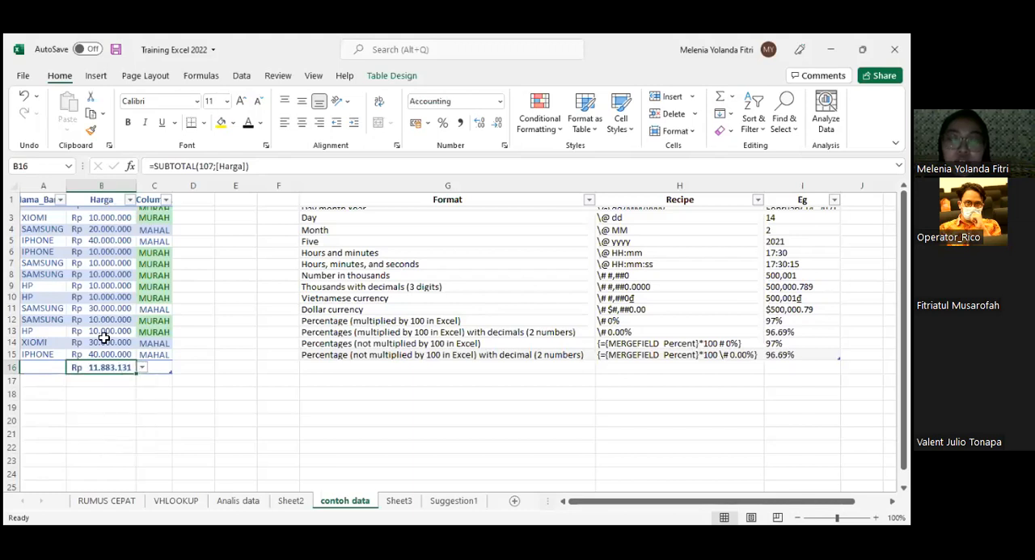
{"action": "left_click", "coordinate": [141, 367]}
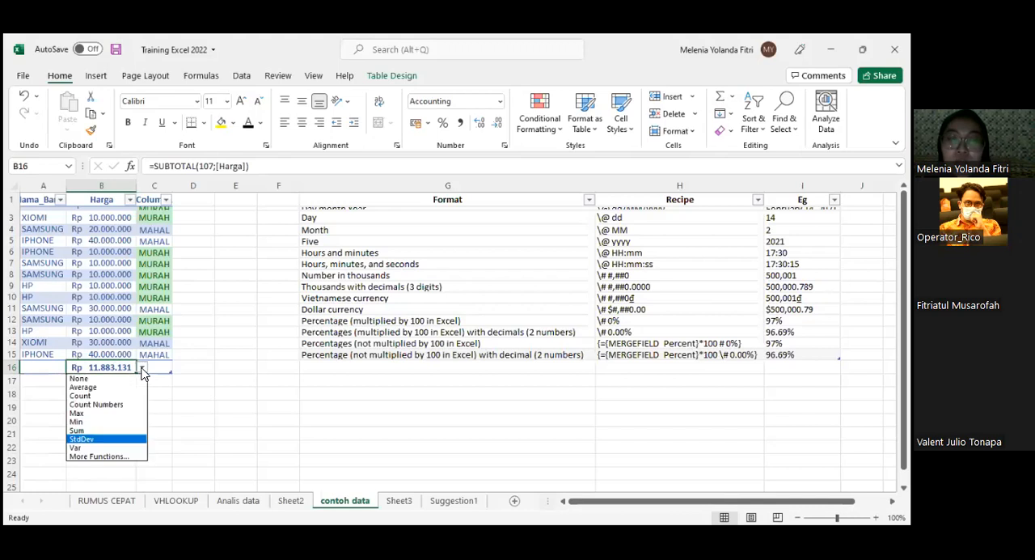
{"action": "left_click", "coordinate": [101, 453]}
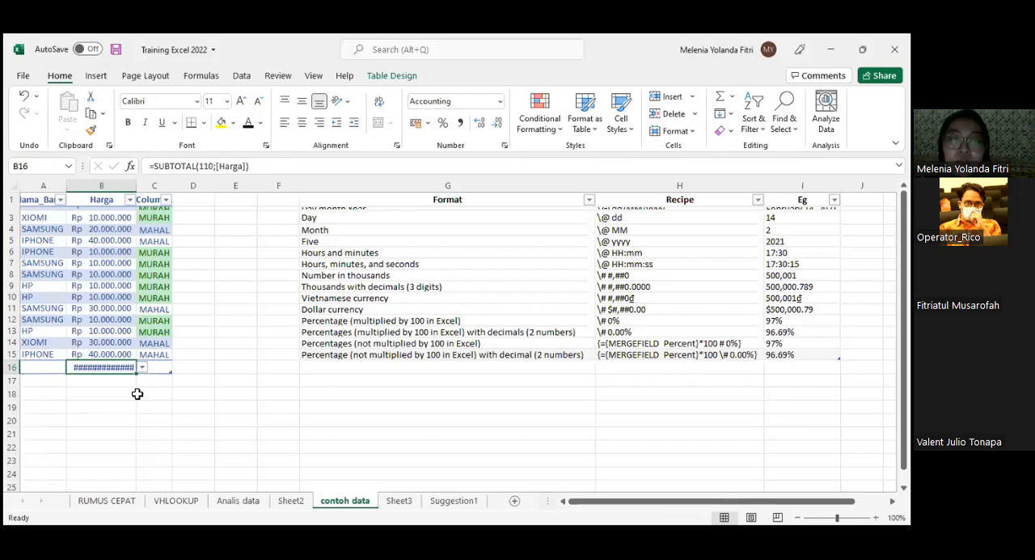
{"action": "double_click", "coordinate": [138, 185]}
- Change the Harga total row function in B16 to Min and finally to Max
{"action": "left_click", "coordinate": [175, 367]}
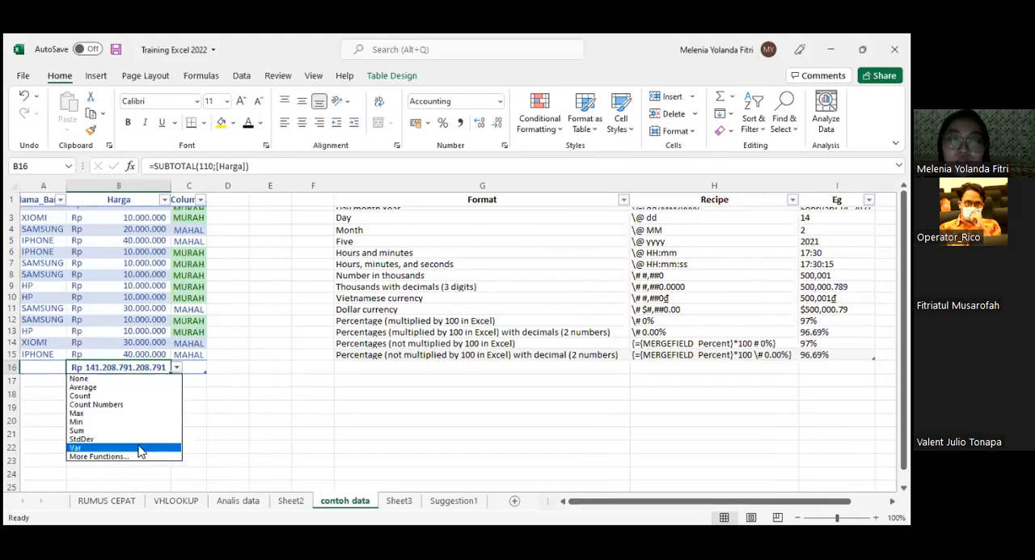
{"action": "left_click", "coordinate": [127, 421]}
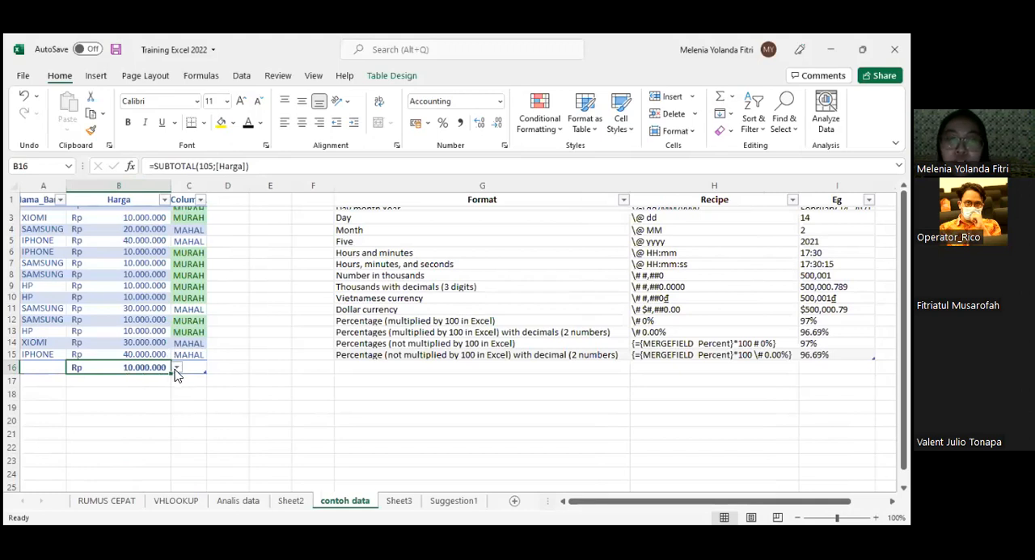
{"action": "left_click", "coordinate": [177, 367]}
{"action": "left_click", "coordinate": [134, 411]}
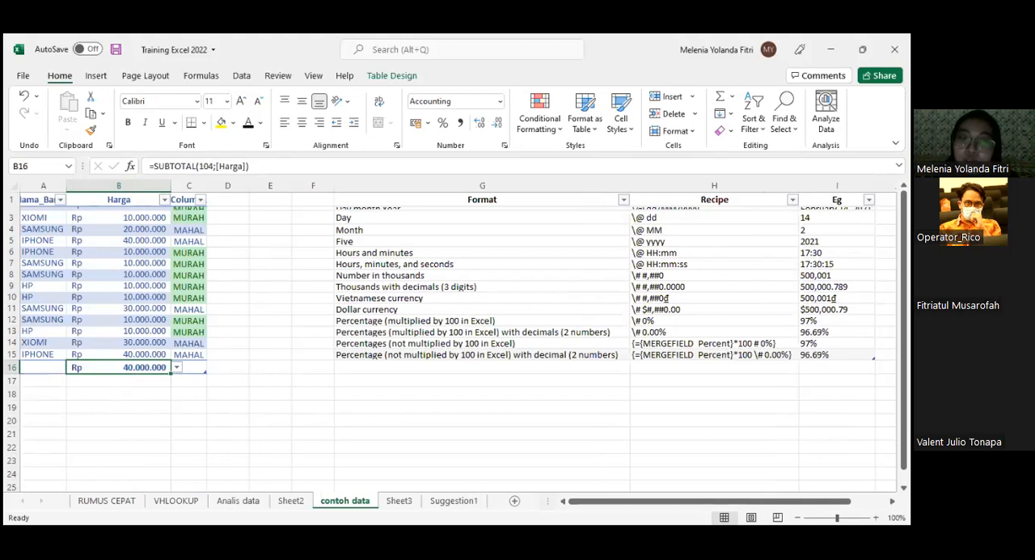
{"action": "left_click", "coordinate": [330, 392]}
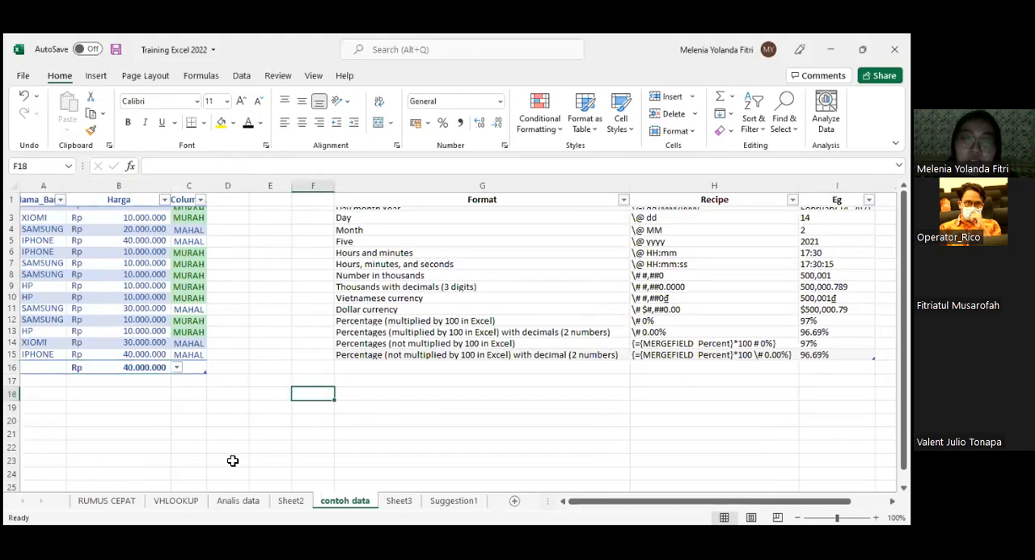
- Return to the RUMUS CEPAT sheet and examine the "How to print tabel" section with its View - Page Break note
{"action": "left_click", "coordinate": [106, 500]}
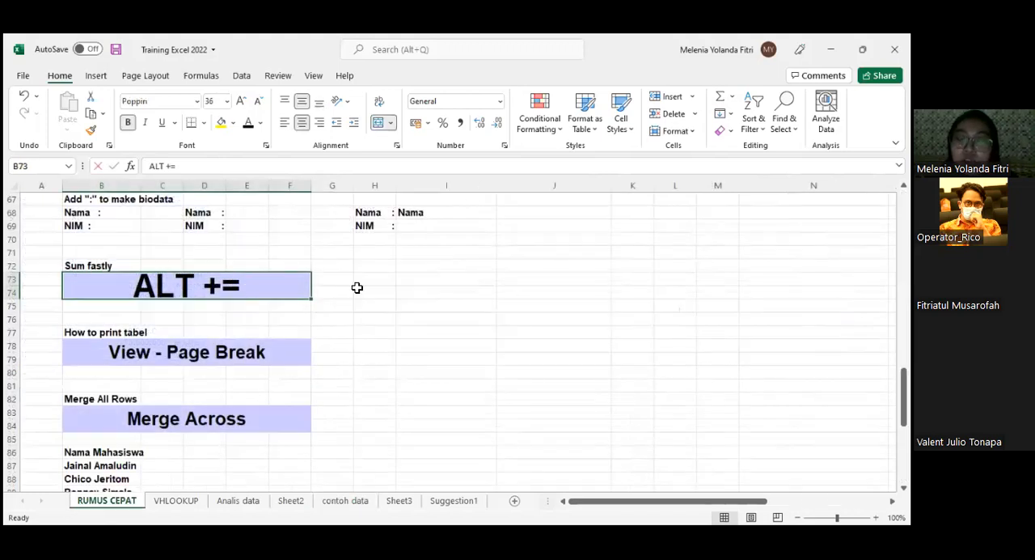
{"action": "left_click", "coordinate": [405, 292]}
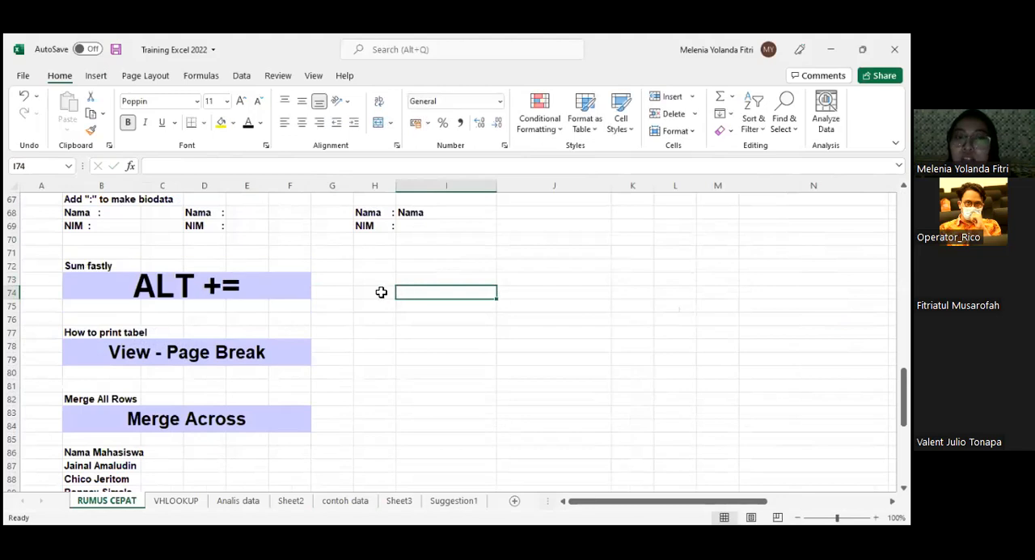
{"action": "scroll", "coordinate": [380, 299], "scroll_direction": "down", "scroll_amount": 1}
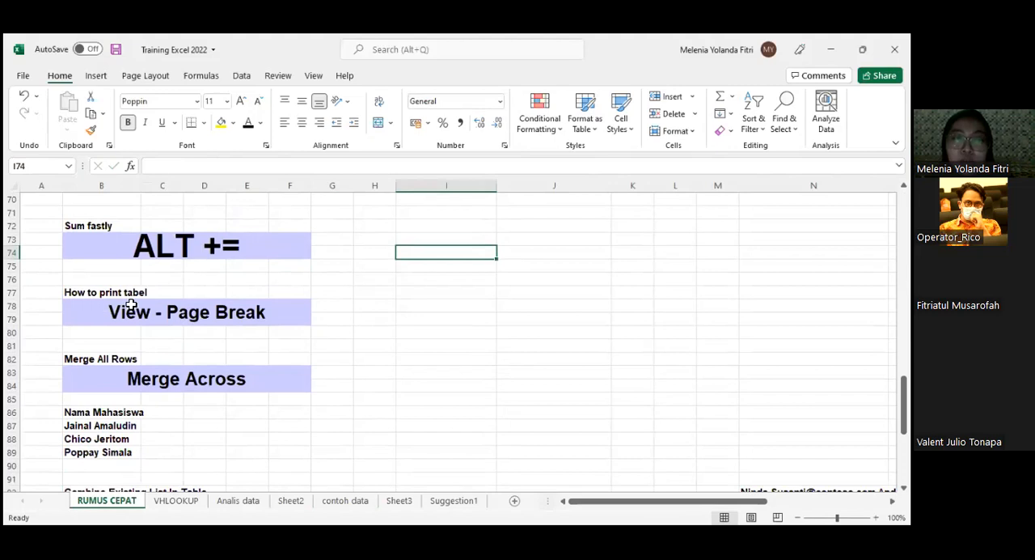
{"action": "left_click", "coordinate": [269, 307]}
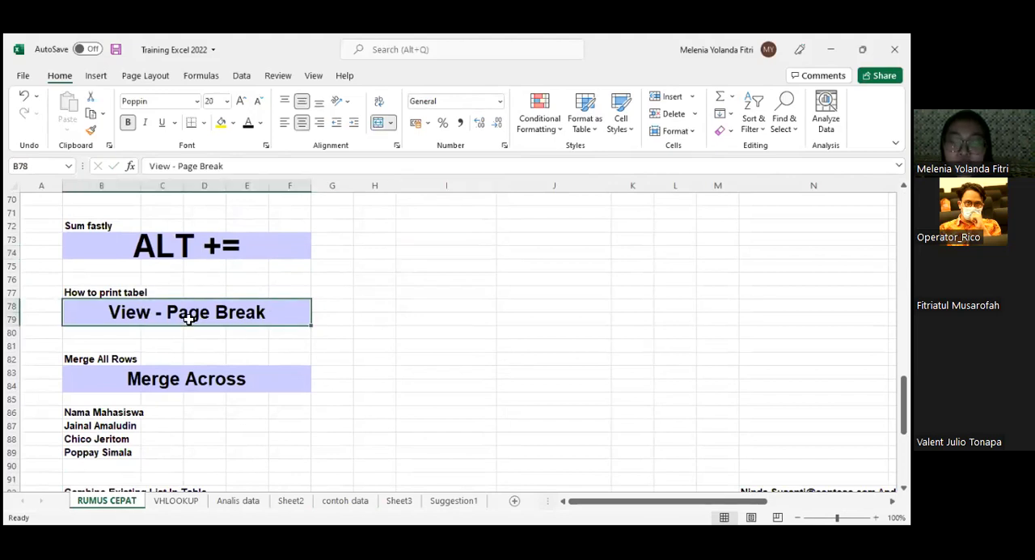
{"action": "scroll", "coordinate": [411, 323], "scroll_direction": "up", "scroll_amount": 5}
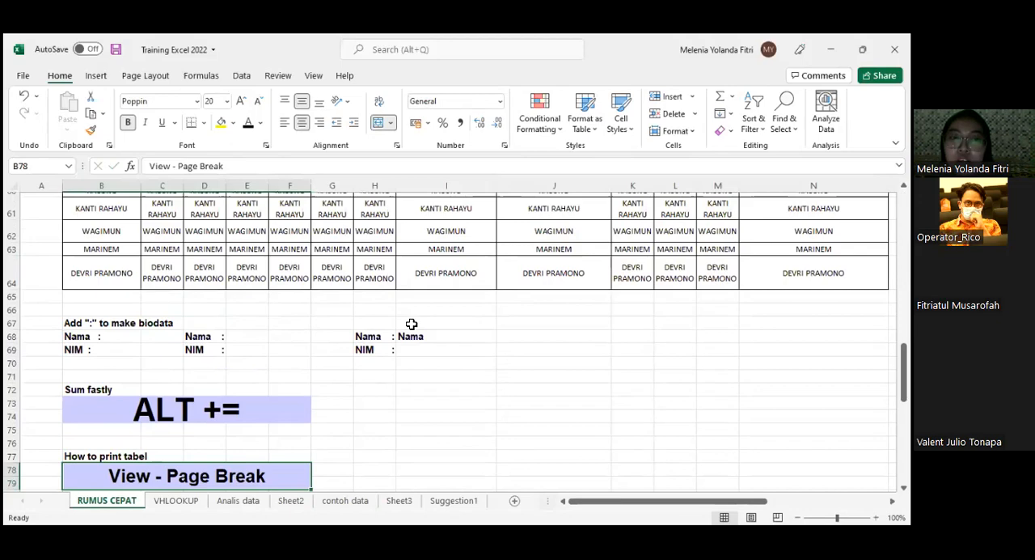
{"action": "scroll", "coordinate": [412, 324], "scroll_direction": "down", "scroll_amount": 3}
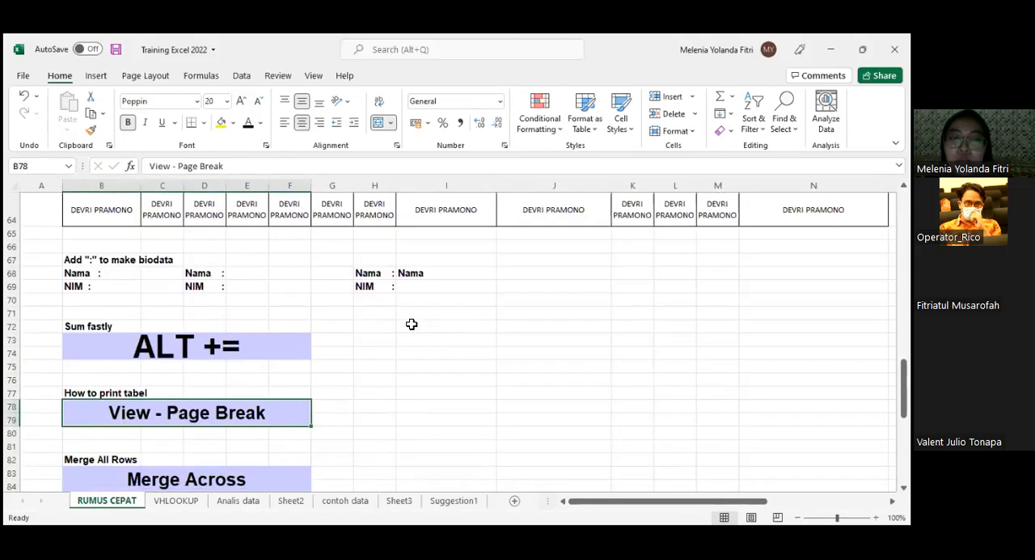
{"action": "scroll", "coordinate": [310, 337], "scroll_direction": "down", "scroll_amount": 1}
{"action": "scroll", "coordinate": [310, 337], "scroll_direction": "up", "scroll_amount": 4}
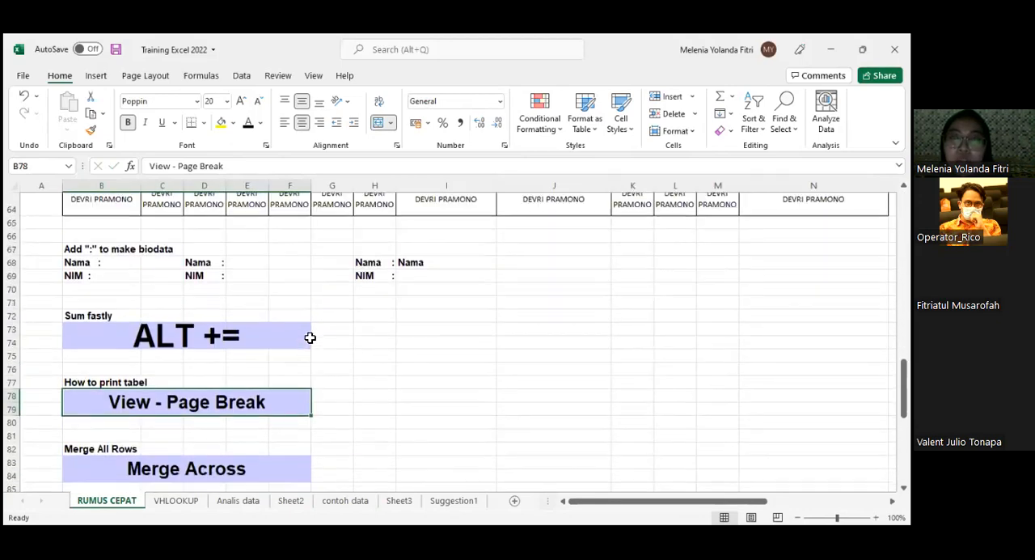
- Select the name table in B58:N64 and set the print settings to Print Selection
{"action": "left_click_drag", "start_coordinate": [111, 241], "coordinate": [585, 329]}
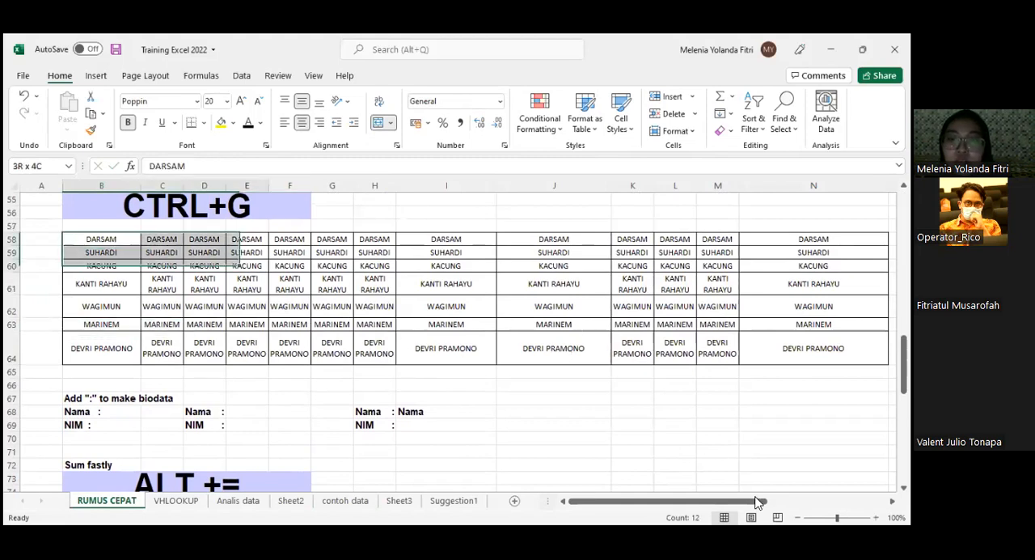
{"action": "key", "text": "ctrl+a"}
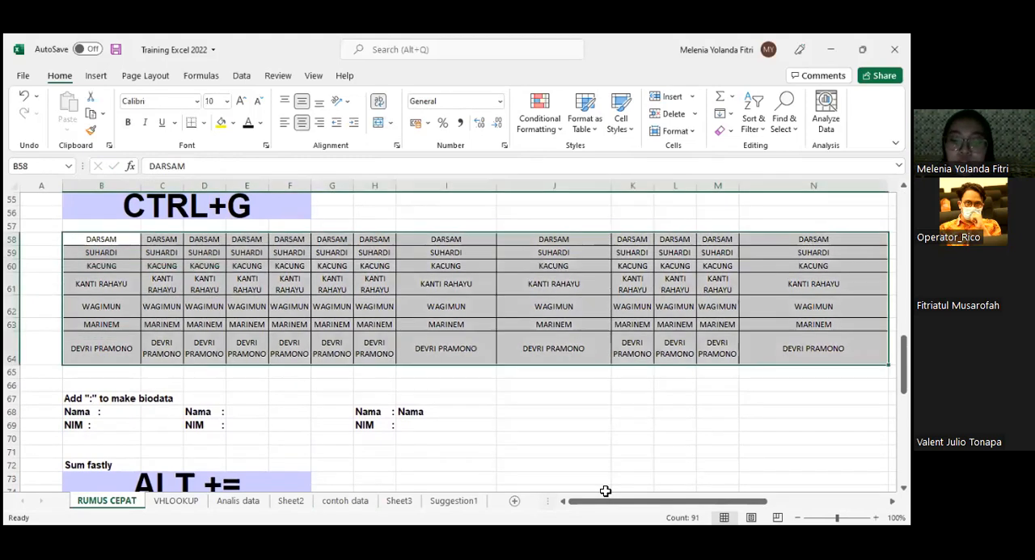
{"action": "key", "text": "ctrl+p"}
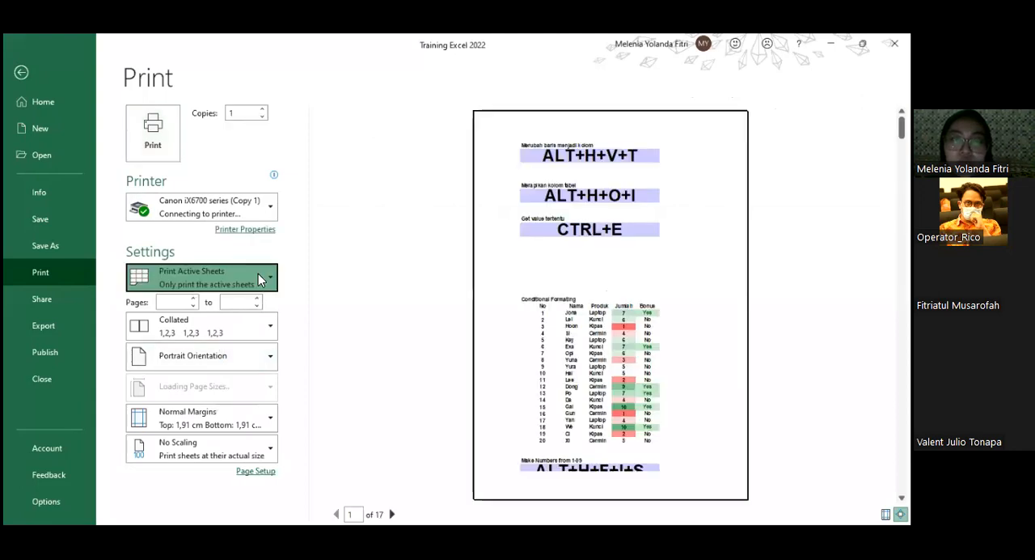
{"action": "left_click", "coordinate": [259, 279]}
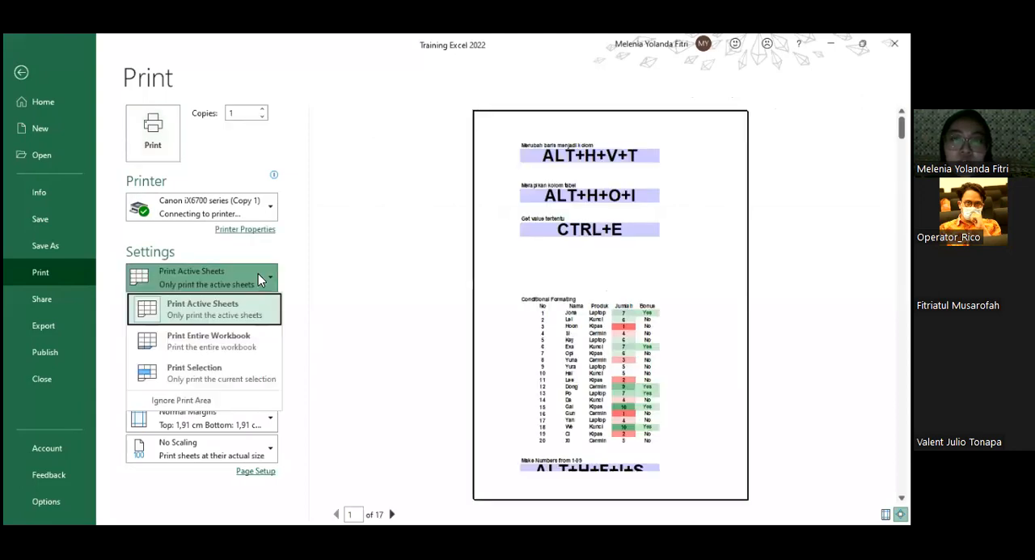
{"action": "left_click", "coordinate": [197, 376]}
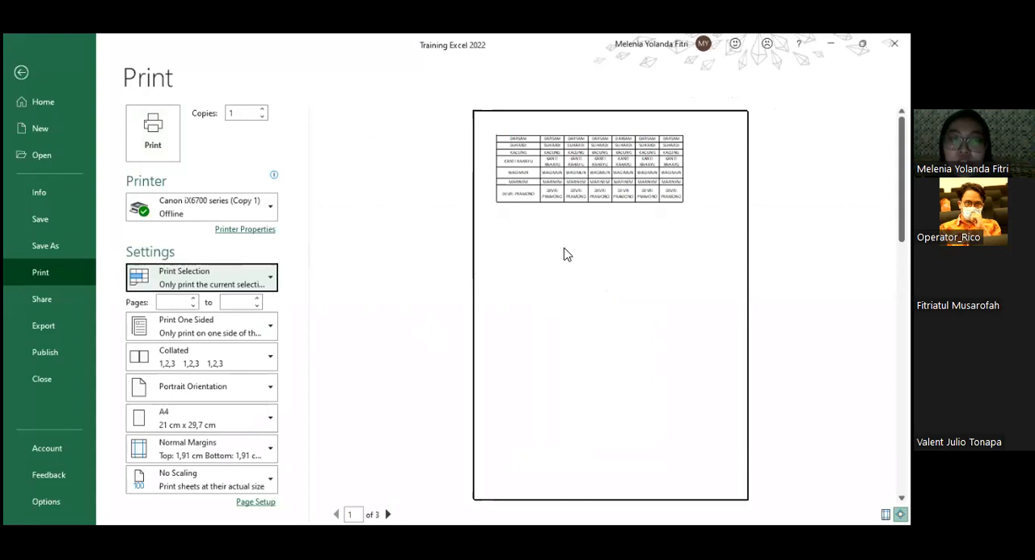
- Open the page setup from custom margins, try the file path as header, and apply the header Training Excel 2022
{"action": "left_click", "coordinate": [254, 452]}
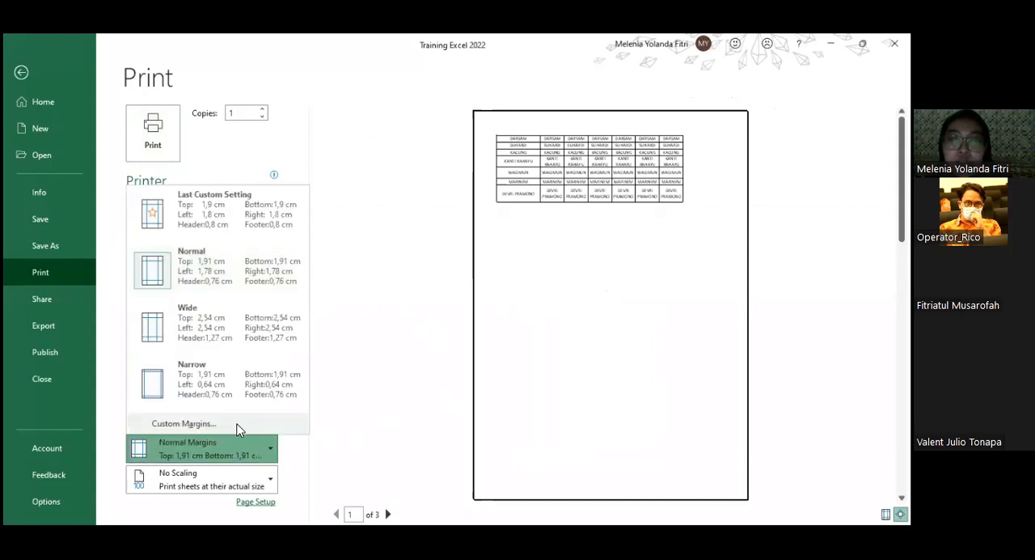
{"action": "left_click", "coordinate": [233, 426]}
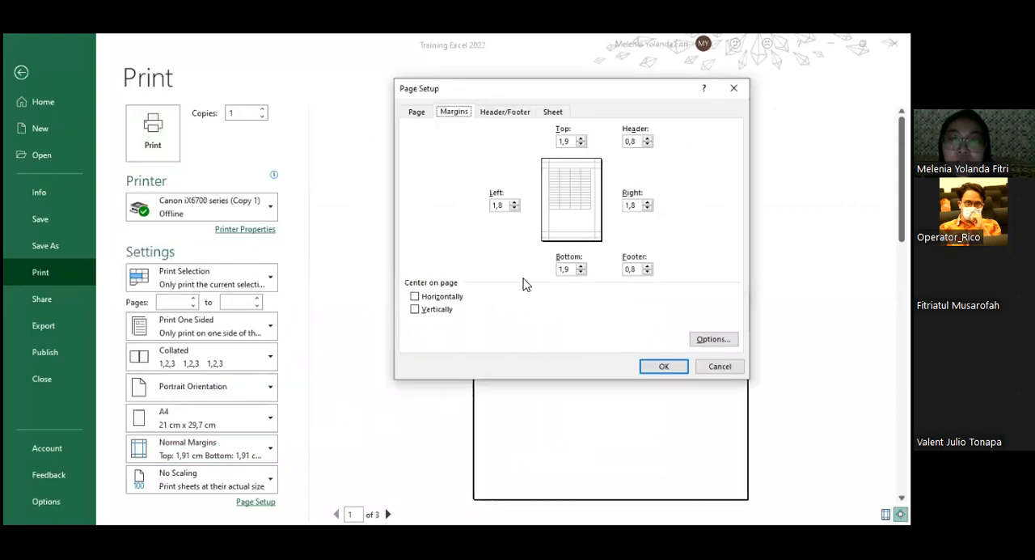
{"action": "left_click", "coordinate": [509, 113]}
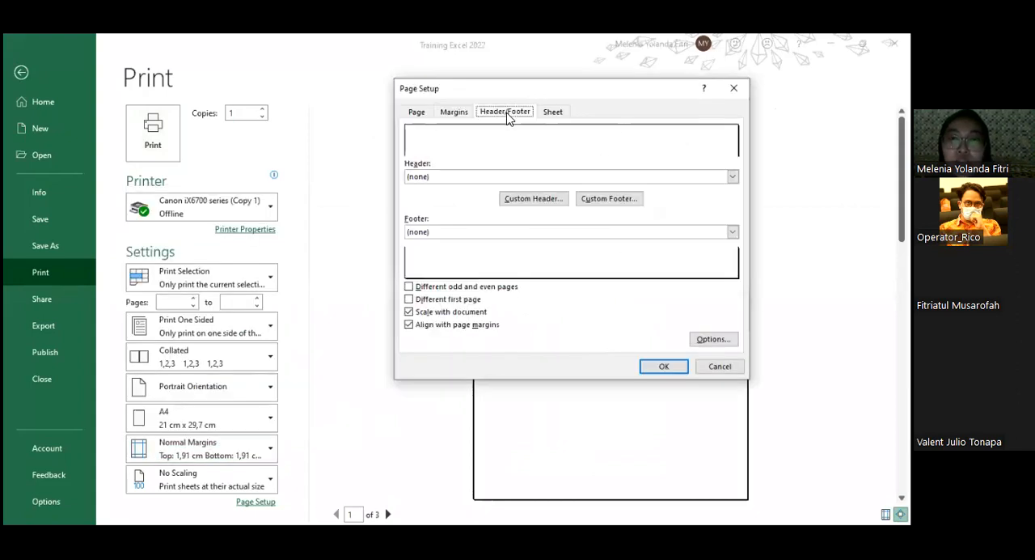
{"action": "left_click", "coordinate": [482, 176]}
{"action": "scroll", "coordinate": [468, 212], "scroll_direction": "down", "scroll_amount": 1}
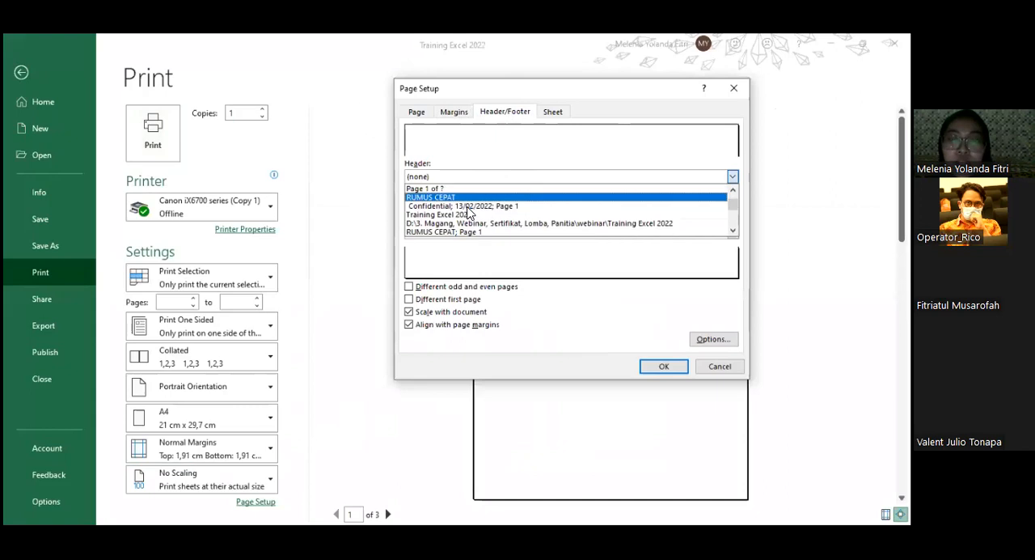
{"action": "left_click", "coordinate": [458, 224]}
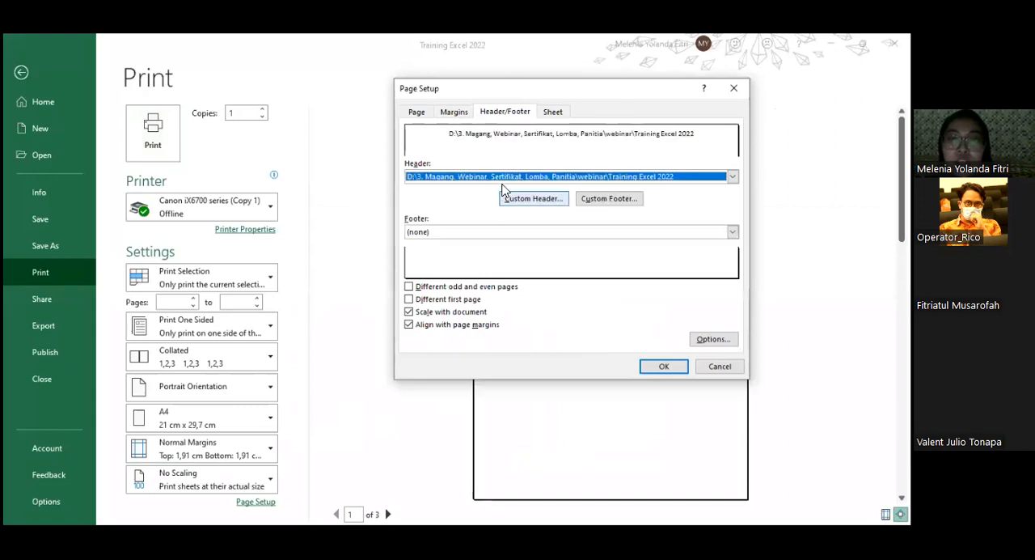
{"action": "left_click", "coordinate": [508, 176]}
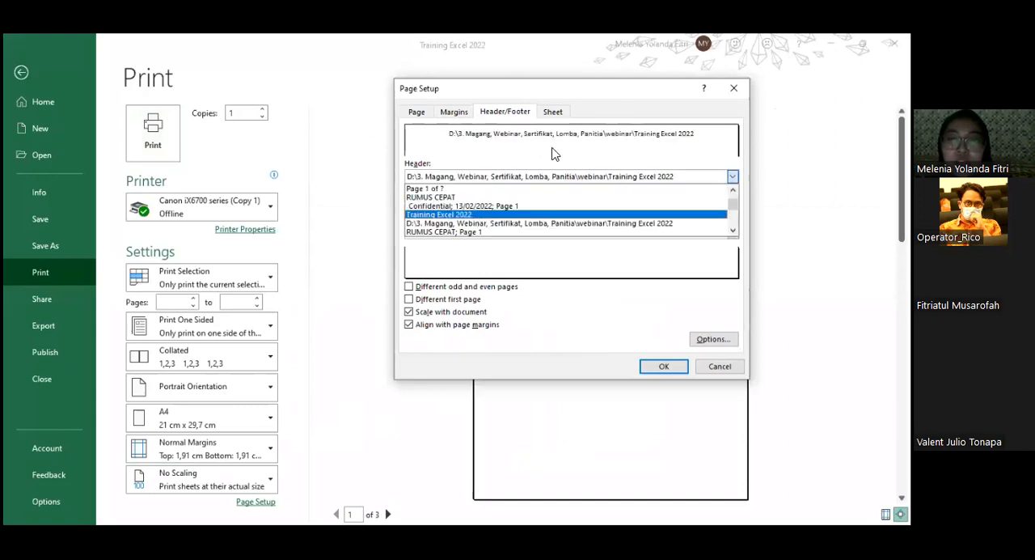
{"action": "key", "text": "Return"}
{"action": "left_click_drag", "start_coordinate": [578, 84], "coordinate": [234, 89]}
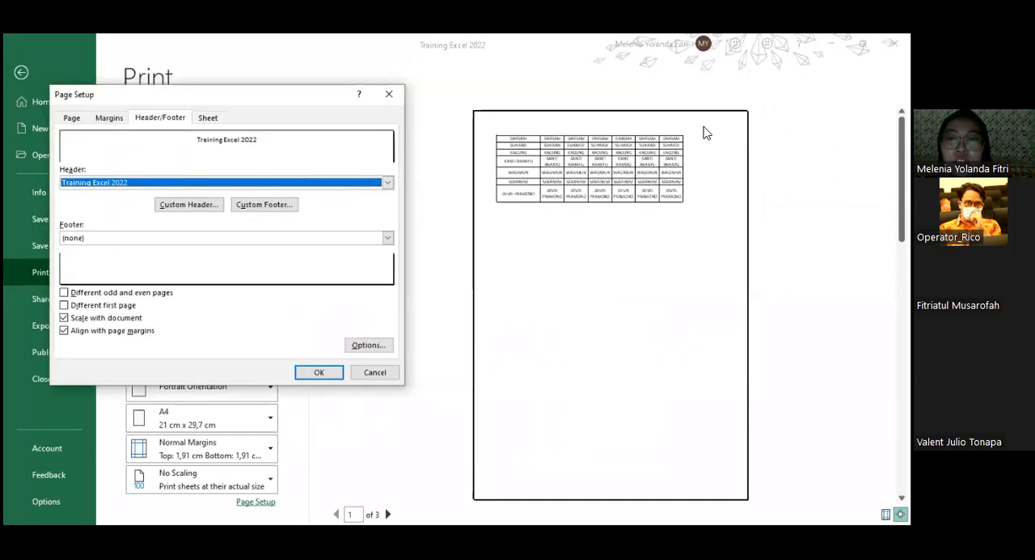
{"action": "left_click", "coordinate": [311, 375]}
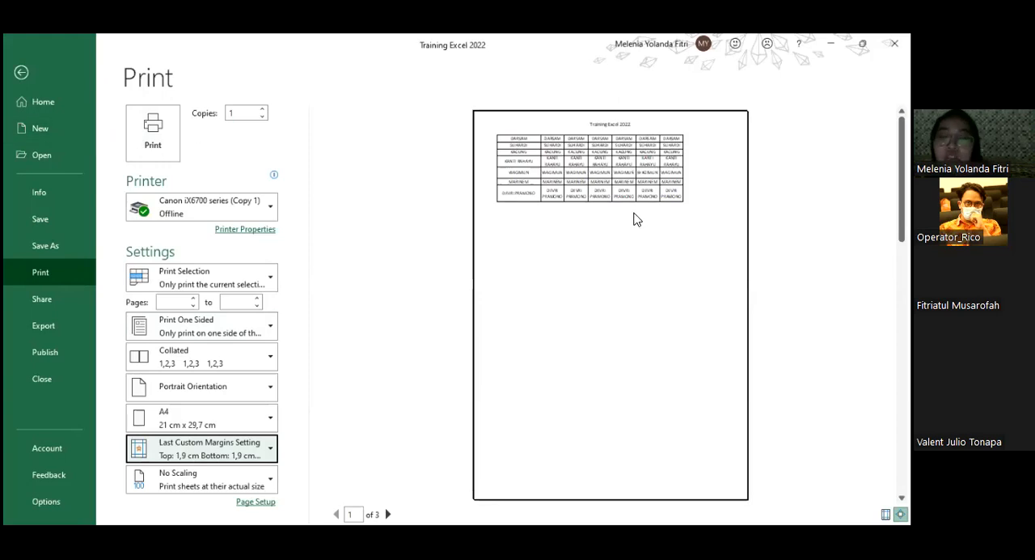
- Enlarge the print preview to check the header, look at the page setup options and leave the print view
{"action": "left_click", "coordinate": [636, 212]}
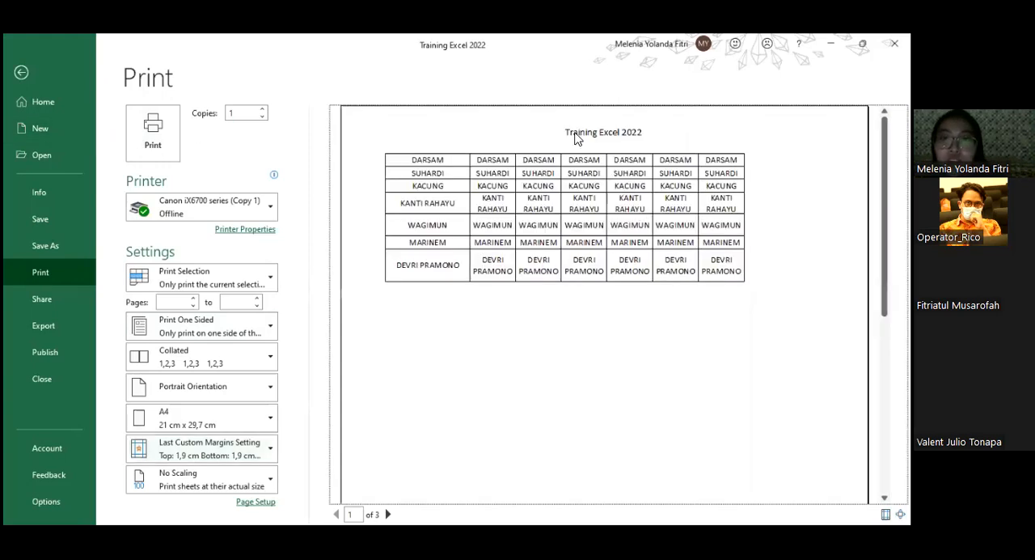
{"action": "left_click", "coordinate": [265, 500]}
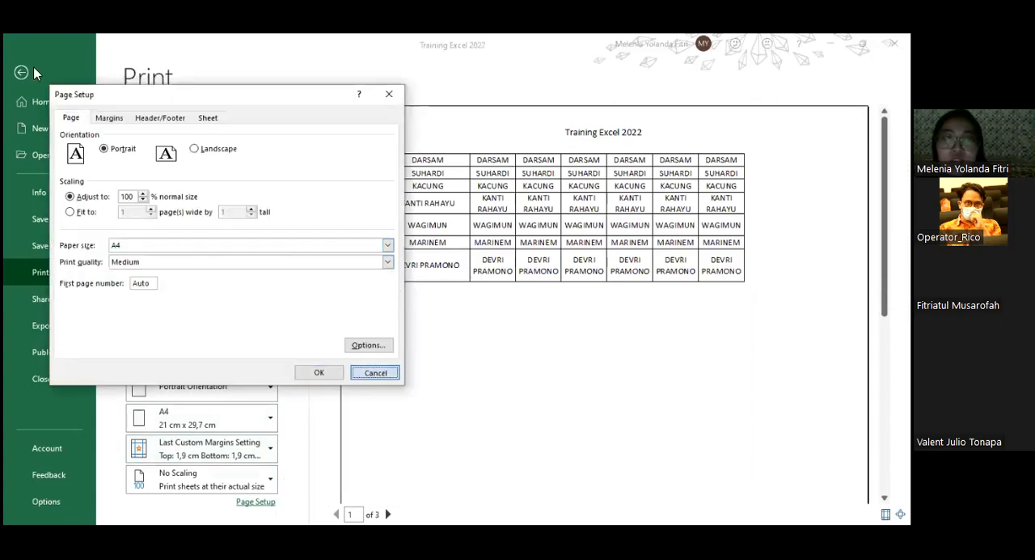
{"action": "left_click", "coordinate": [375, 373]}
{"action": "key", "text": "Escape"}
- Copy rows 58 to 64 of the name table and choose row 65 as the paste destination
{"action": "left_click", "coordinate": [14, 239]}
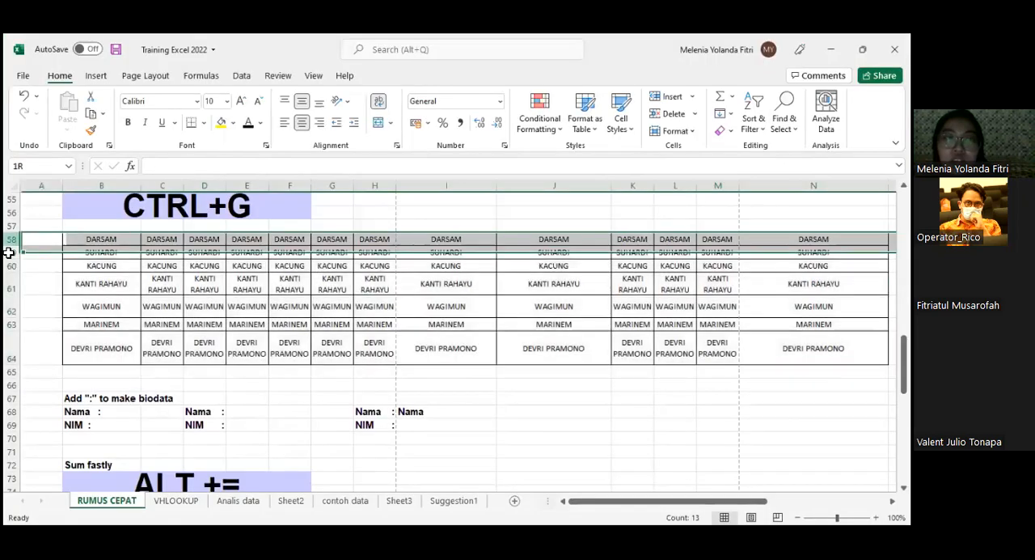
{"action": "left_click_drag", "start_coordinate": [14, 239], "coordinate": [114, 356]}
{"action": "key", "text": "ctrl+c"}
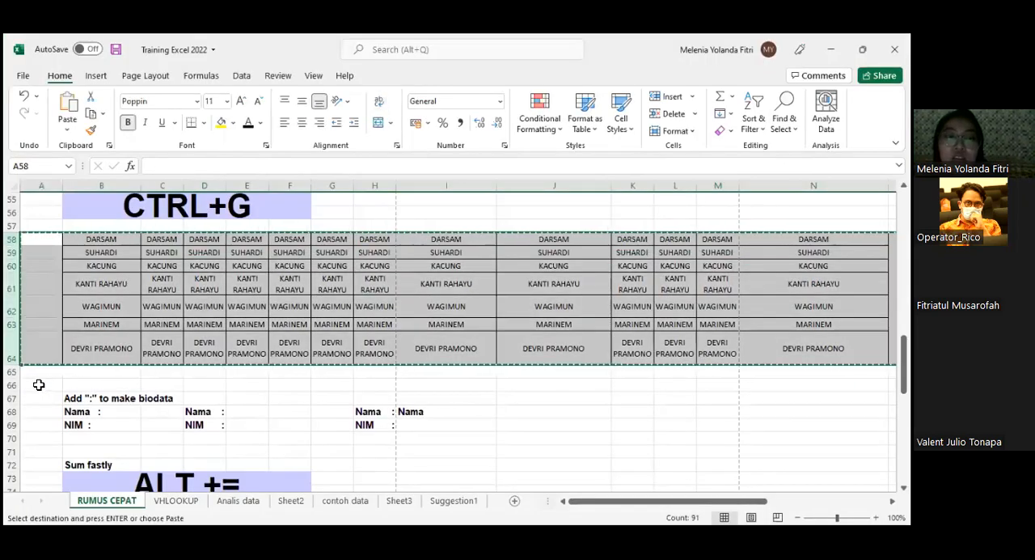
{"action": "left_click", "coordinate": [13, 374]}
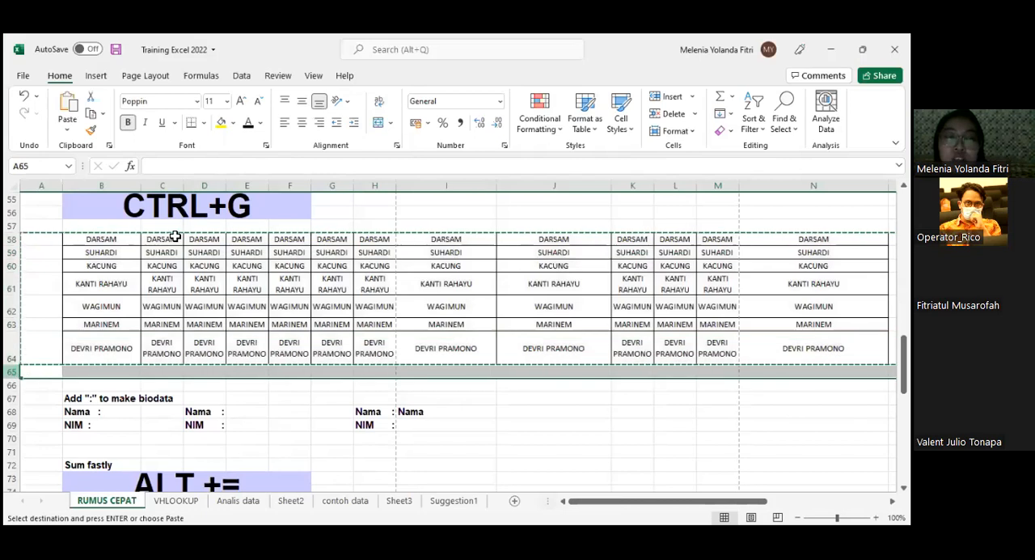
- Select the name table B58:N64 without the surrounding empty columns and copy it
{"action": "left_click", "coordinate": [104, 236]}
{"action": "left_click_drag", "start_coordinate": [176, 240], "coordinate": [439, 306]}
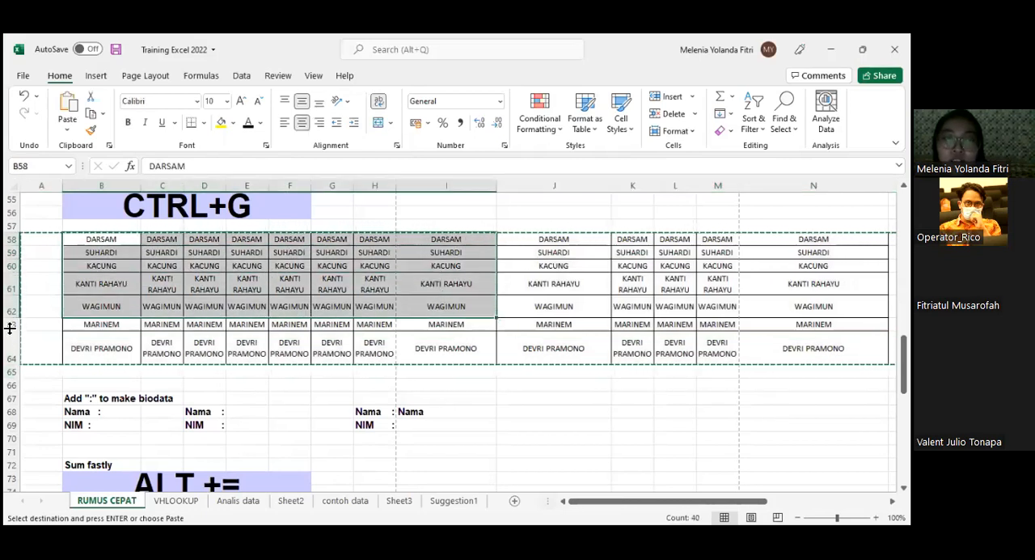
{"action": "left_click", "coordinate": [92, 366]}
{"action": "left_click_drag", "start_coordinate": [108, 238], "coordinate": [849, 356]}
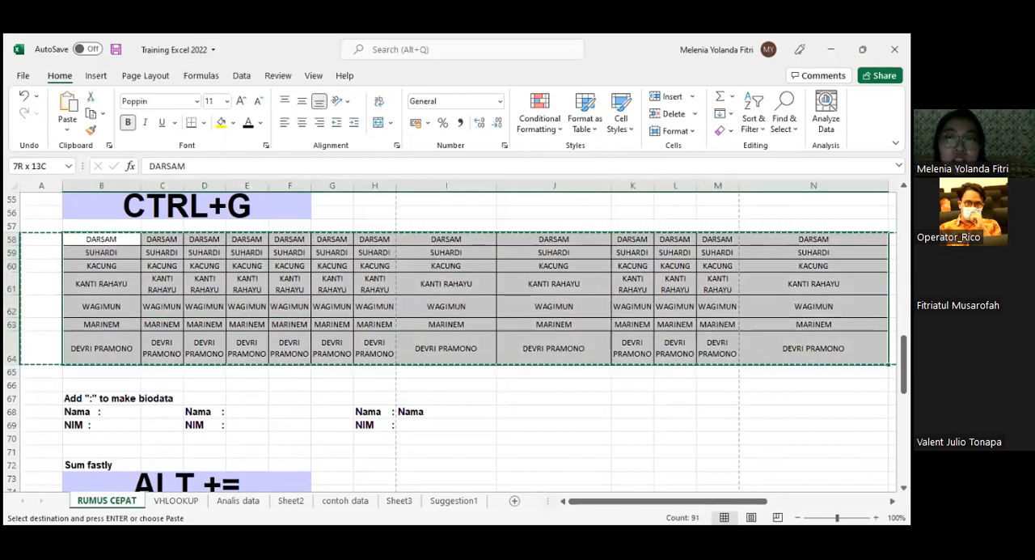
- Try pasting the copied name table at B65 and on the whole of row 65, undoing each paste
{"action": "left_click", "coordinate": [83, 372]}
{"action": "key", "text": "ctrl+v"}
{"action": "scroll", "coordinate": [389, 296], "scroll_direction": "down", "scroll_amount": 2}
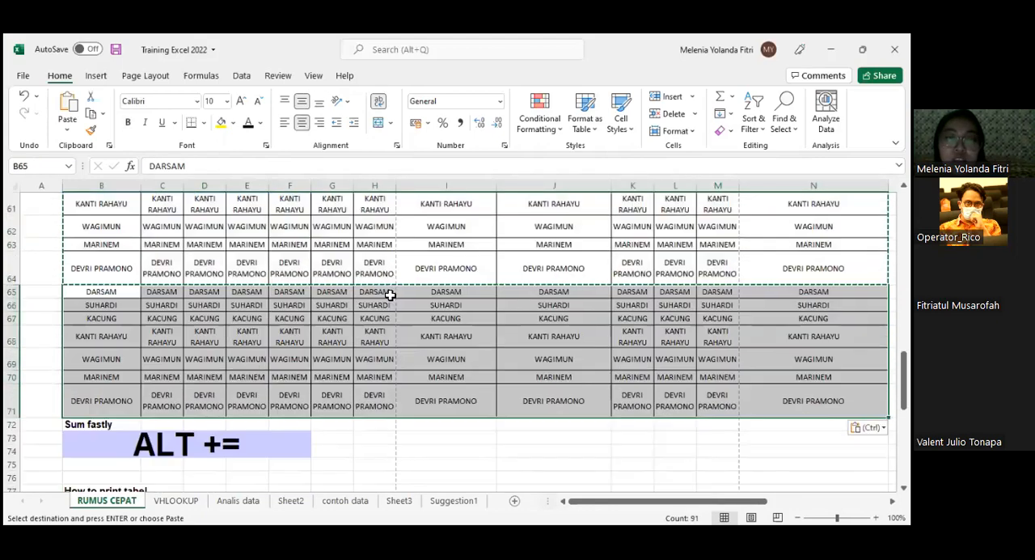
{"action": "scroll", "coordinate": [351, 331], "scroll_direction": "up", "scroll_amount": 2}
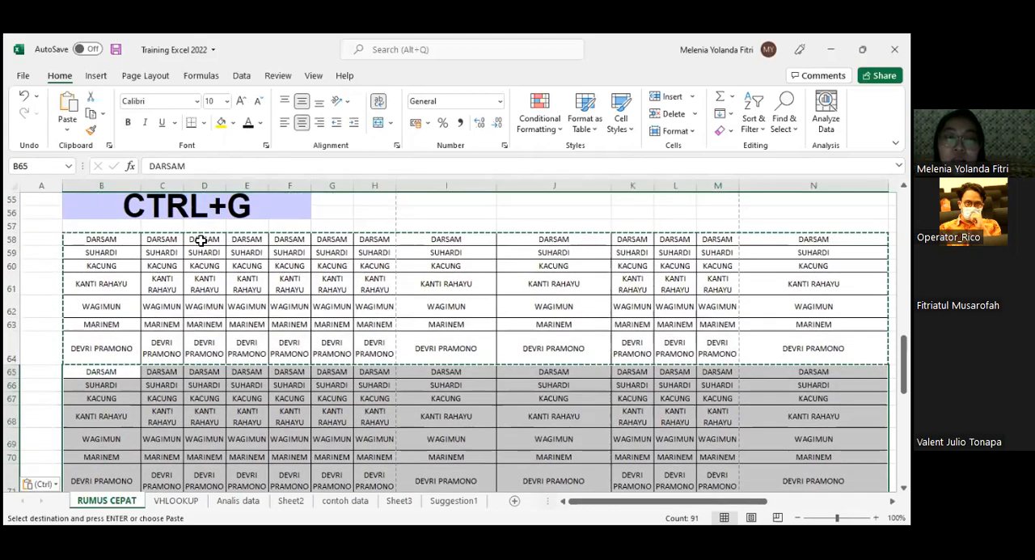
{"action": "key", "text": "ctrl+z"}
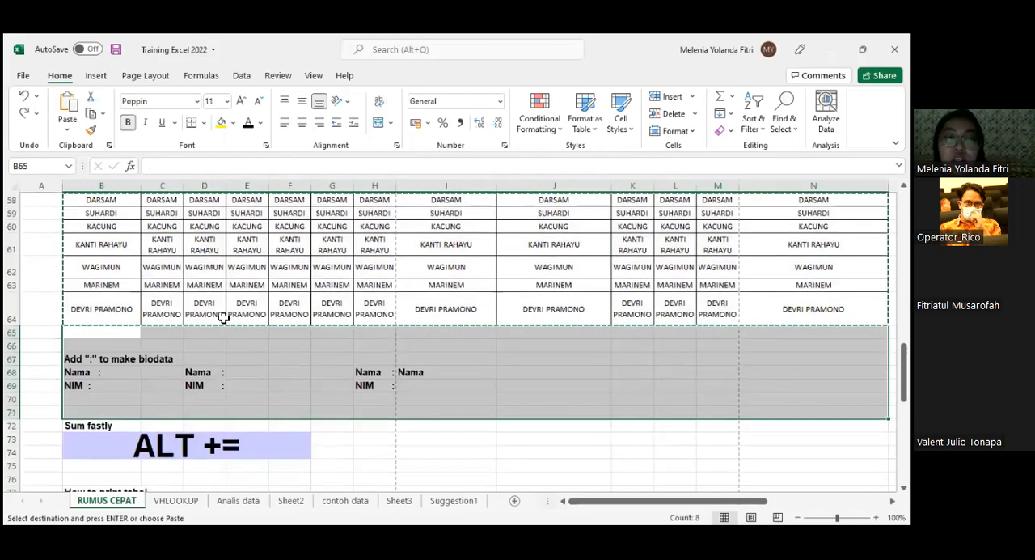
{"action": "left_click", "coordinate": [11, 332]}
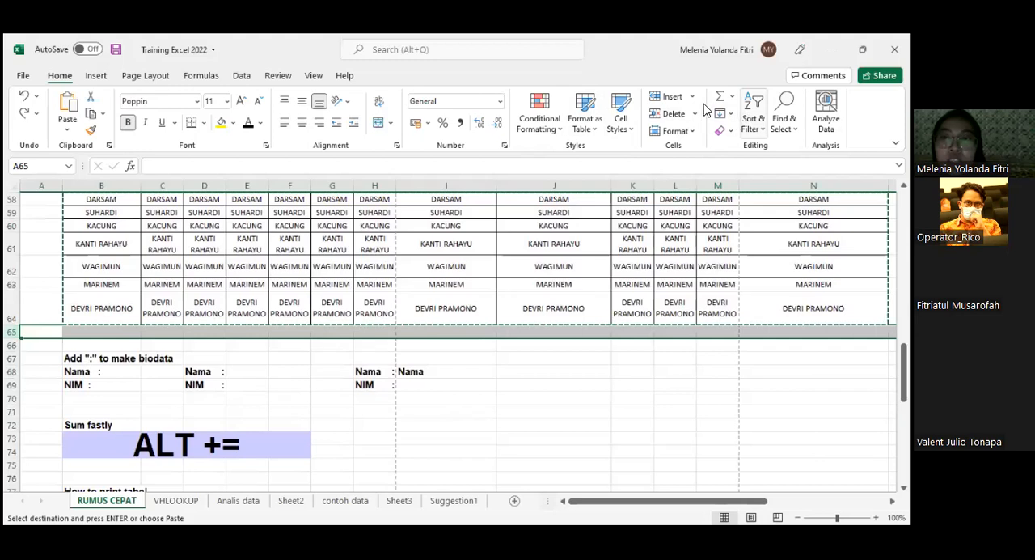
{"action": "key", "text": "ctrl+v"}
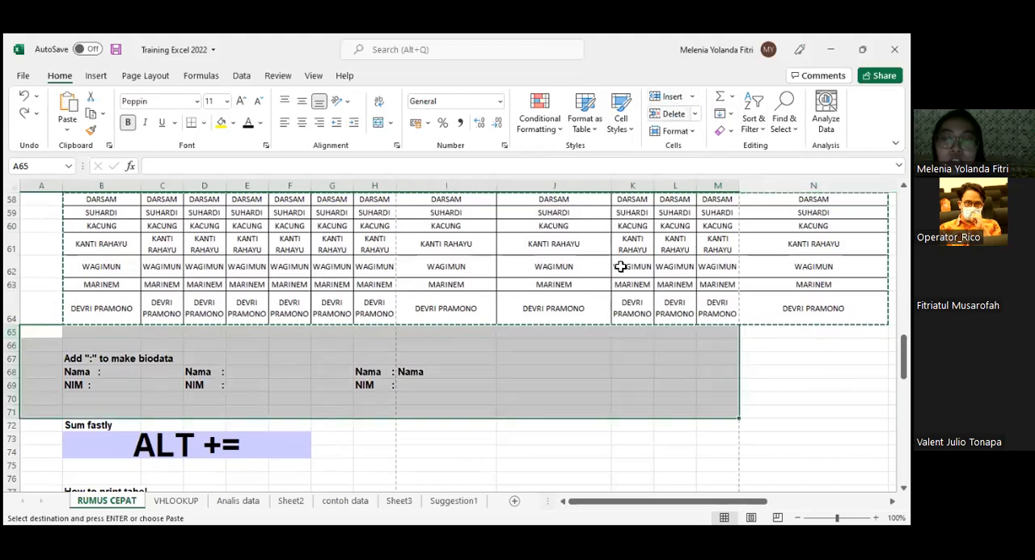
{"action": "scroll", "coordinate": [337, 387], "scroll_direction": "up", "scroll_amount": 1}
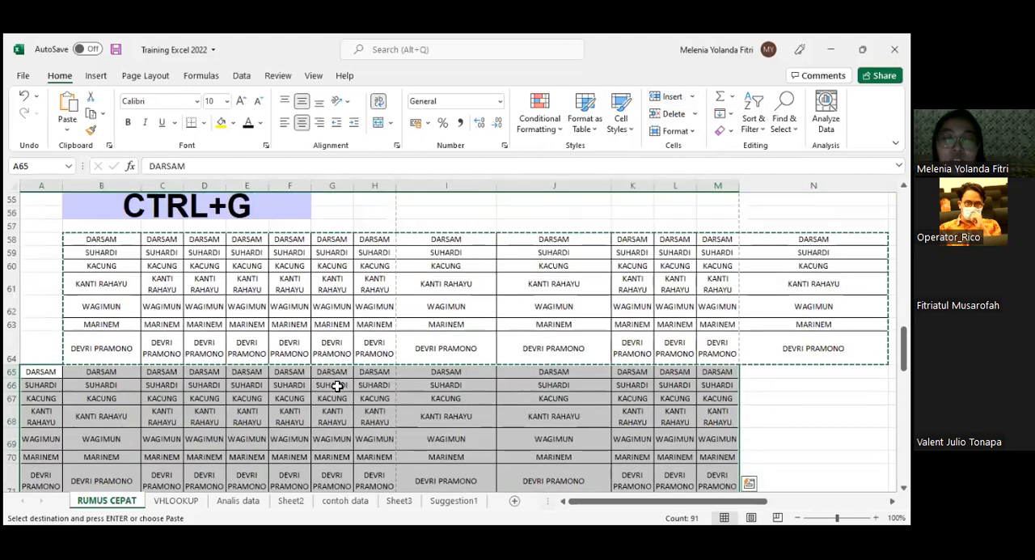
{"action": "key", "text": "ctrl+z"}
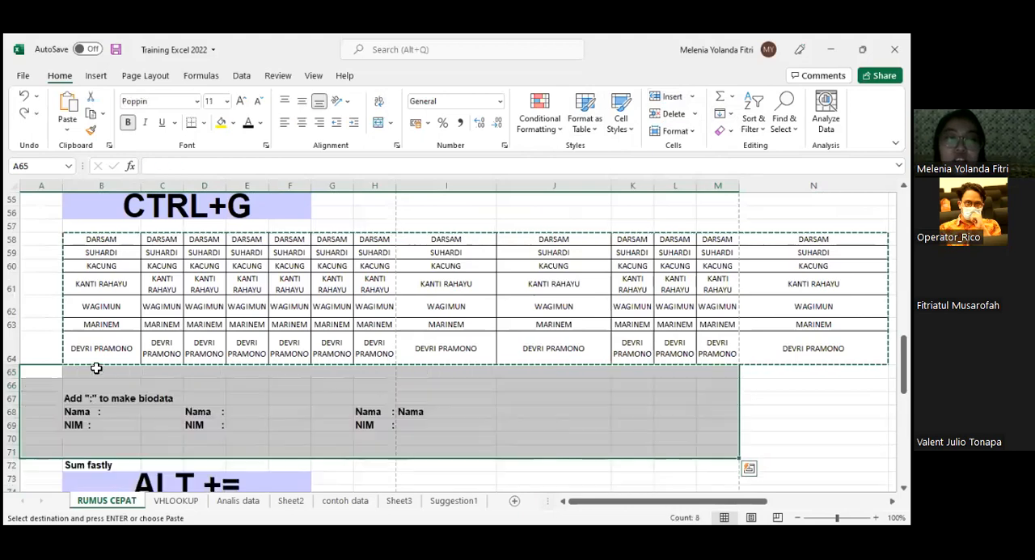
- Paste the copied name table directly below the original, starting in cell B65
{"action": "left_click", "coordinate": [138, 370]}
{"action": "key", "text": "ctrl+v"}
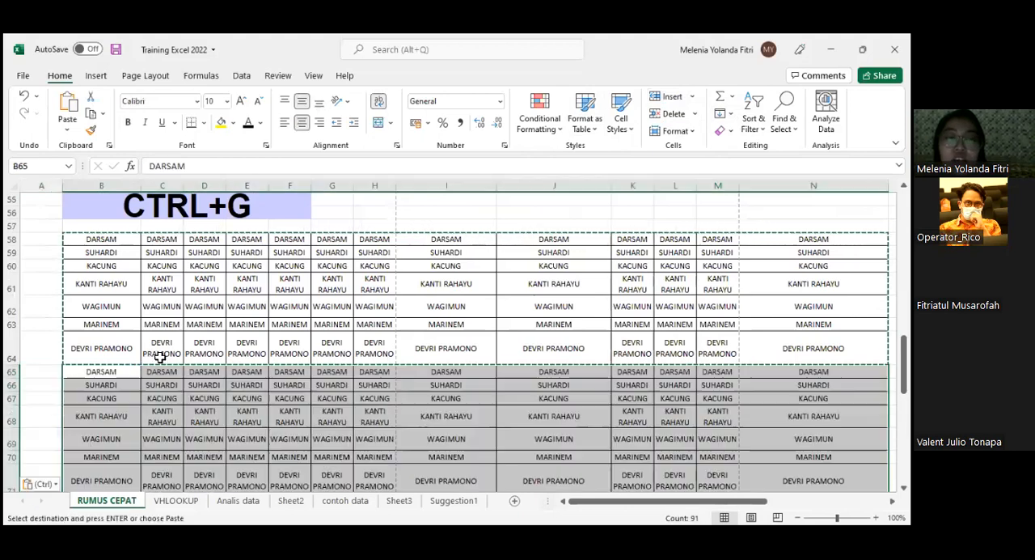
{"action": "scroll", "coordinate": [145, 356], "scroll_direction": "down", "scroll_amount": 3}
{"action": "left_click", "coordinate": [118, 342]}
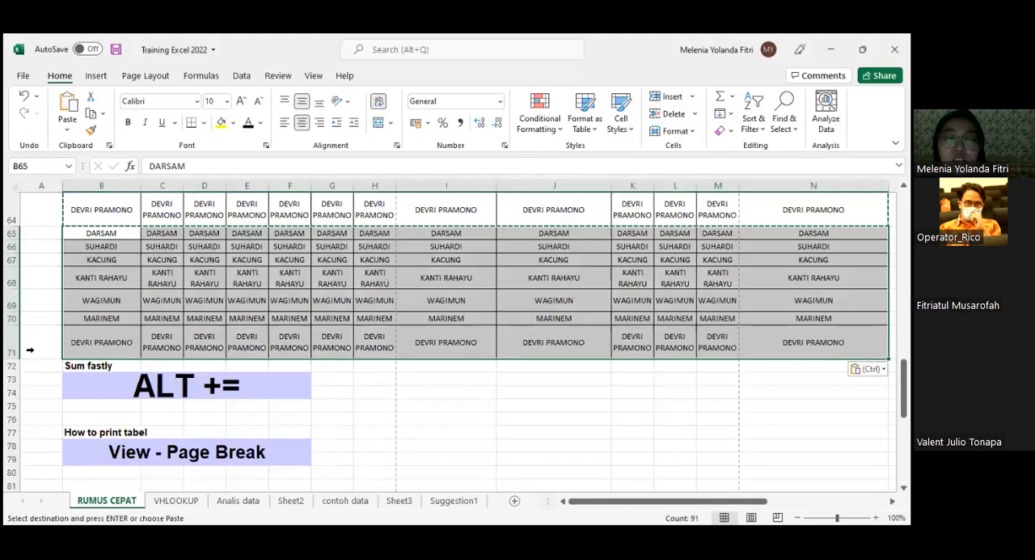
{"action": "left_click", "coordinate": [7, 348]}
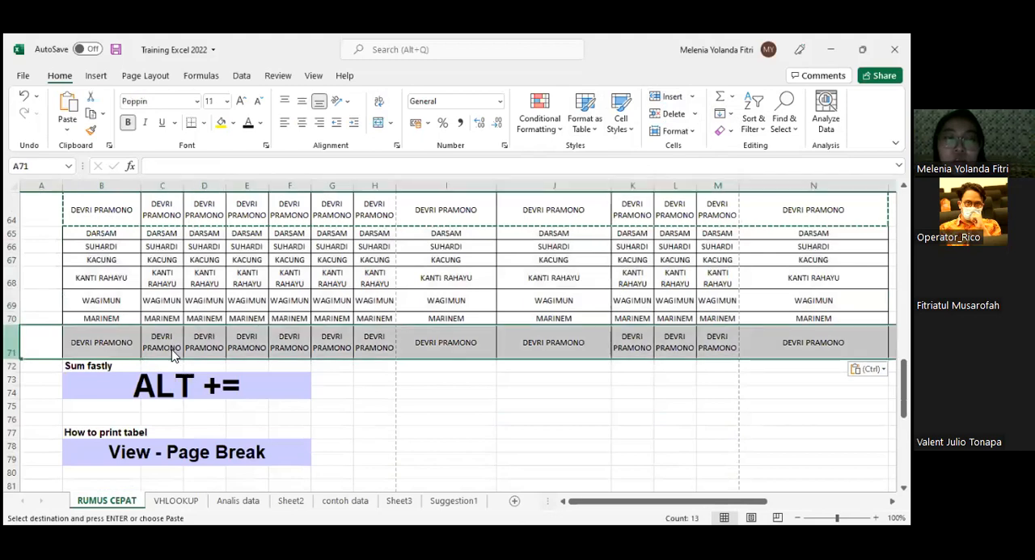
{"action": "right_click", "coordinate": [13, 366]}
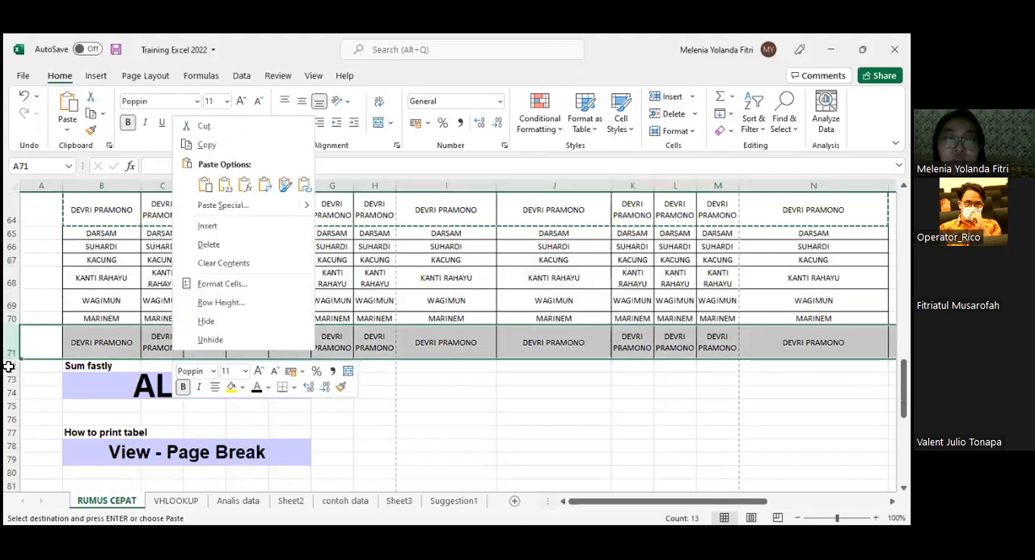
{"action": "left_click", "coordinate": [212, 244]}
- Select the extended name table from B58 to N71, covering the original and the pasted copy
{"action": "scroll", "coordinate": [104, 208], "scroll_direction": "up", "scroll_amount": 2}
{"action": "left_click", "coordinate": [104, 208]}
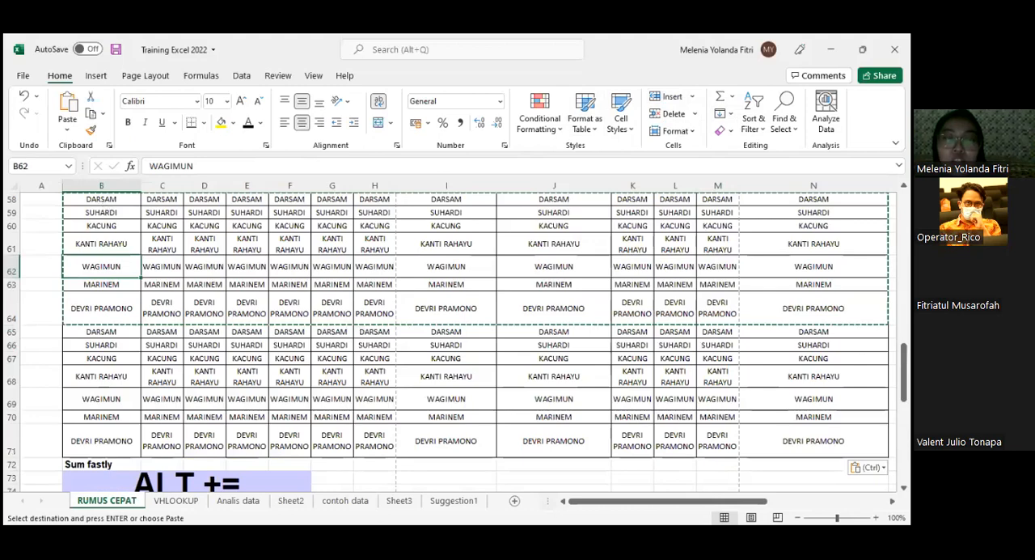
{"action": "left_click_drag", "start_coordinate": [101, 212], "coordinate": [290, 376]}
{"action": "left_click_drag", "start_coordinate": [668, 403], "coordinate": [813, 441]}
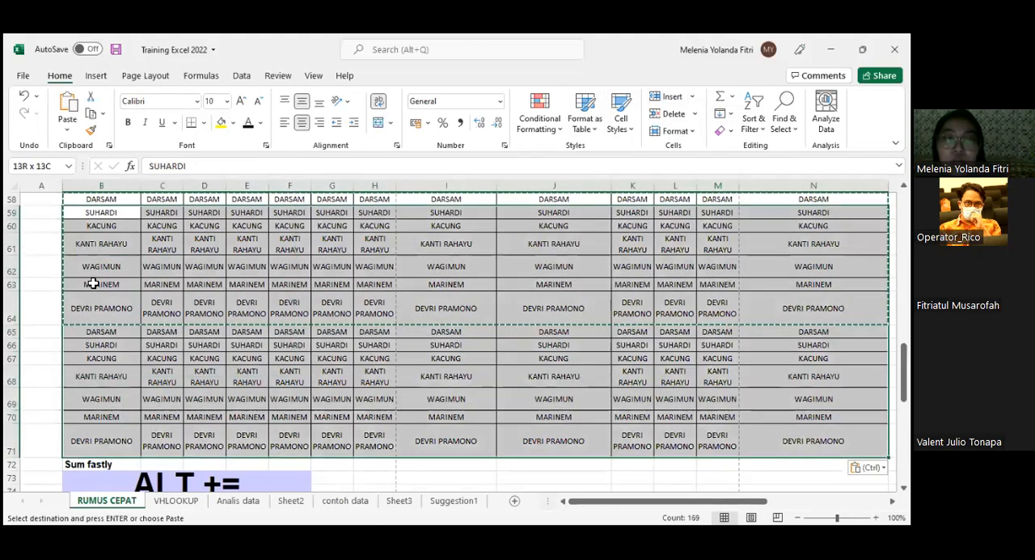
{"action": "scroll", "coordinate": [94, 280], "scroll_direction": "up", "scroll_amount": 2}
{"action": "left_click_drag", "start_coordinate": [101, 279], "coordinate": [813, 477]}
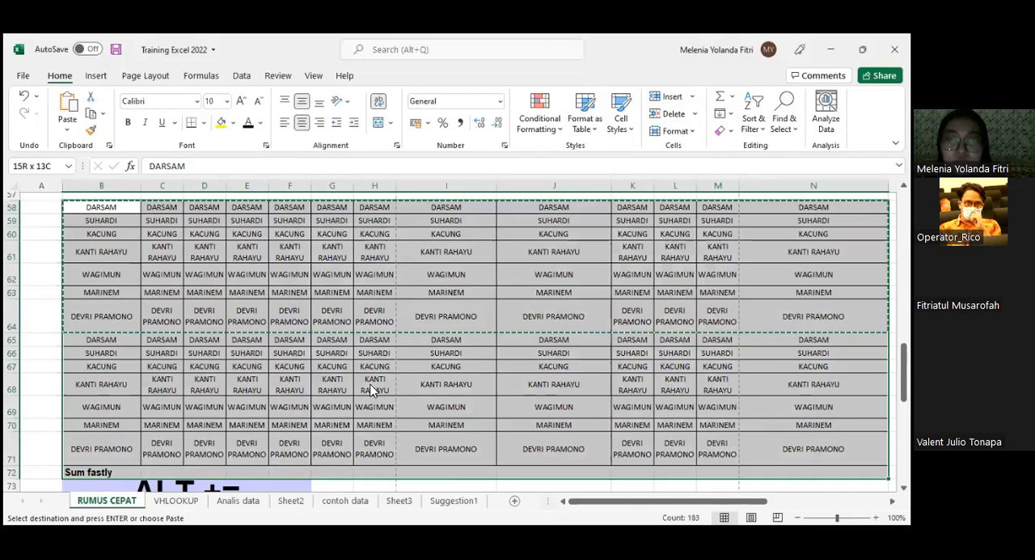
- Open the print view, look at the sheet options of its page setup, and return to the worksheet without changes
{"action": "key", "text": "ctrl+p"}
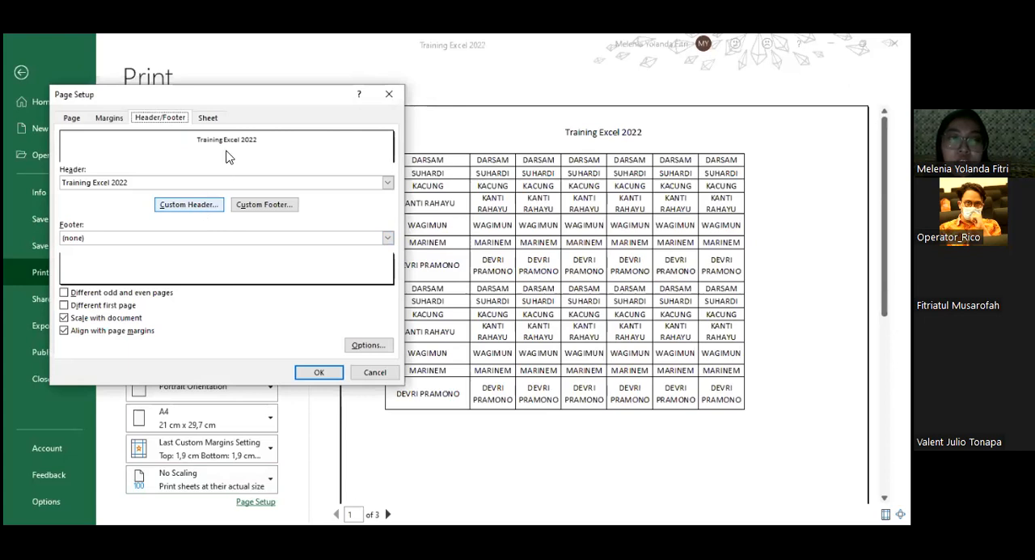
{"action": "left_click", "coordinate": [207, 117]}
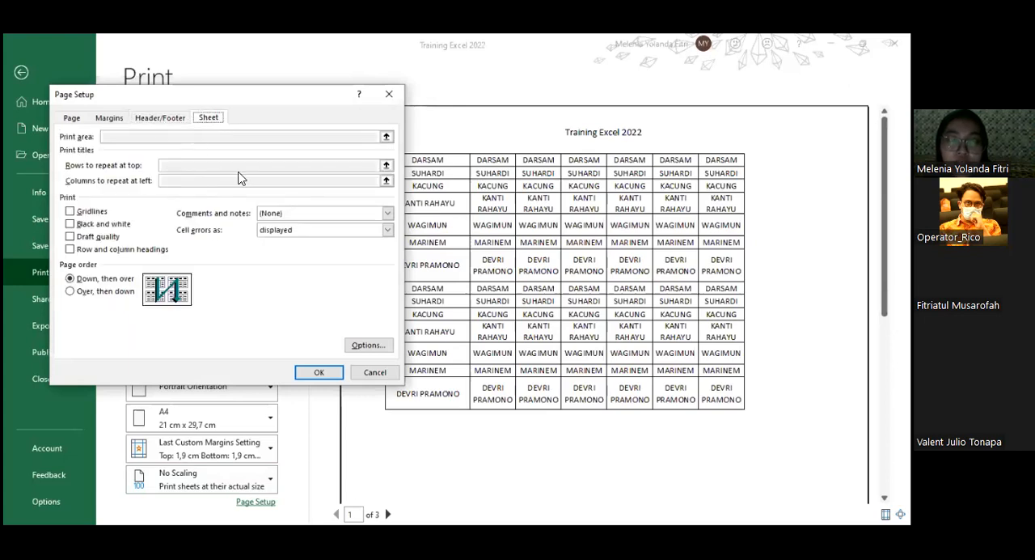
{"action": "left_click", "coordinate": [387, 374]}
{"action": "left_click", "coordinate": [27, 79]}
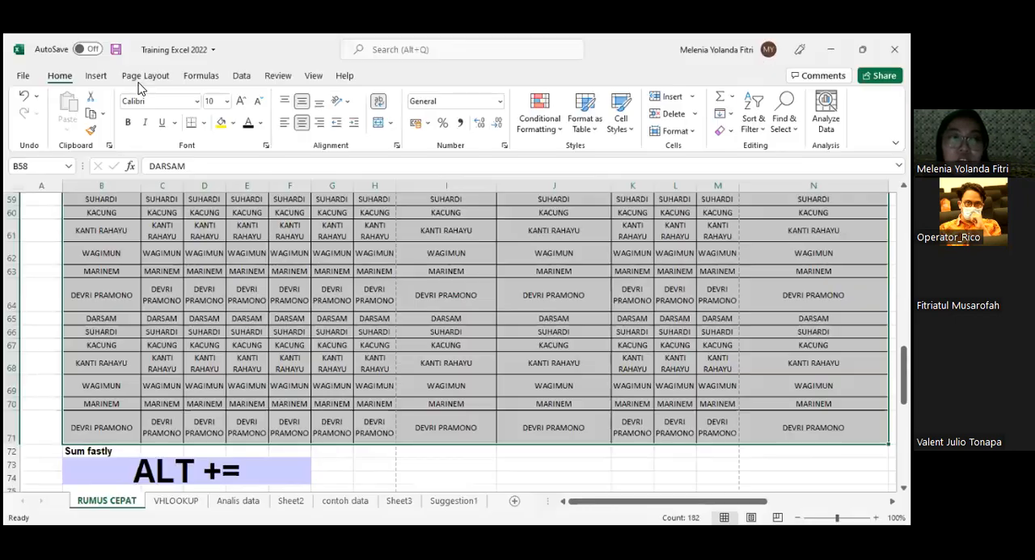
- Open the page setup from custom margins and set row 58 as the row to repeat at top of every printed page
{"action": "left_click", "coordinate": [146, 81]}
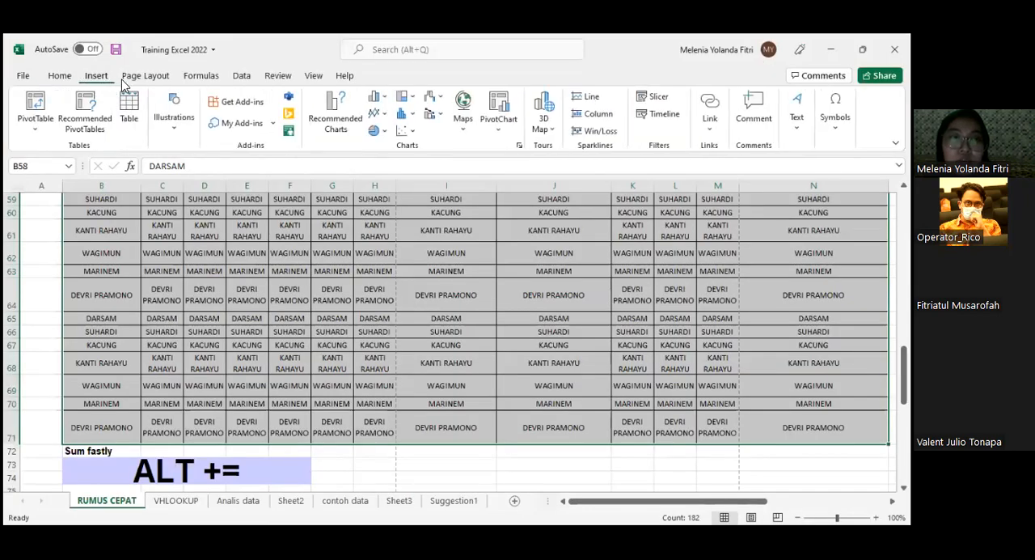
{"action": "left_click", "coordinate": [145, 78]}
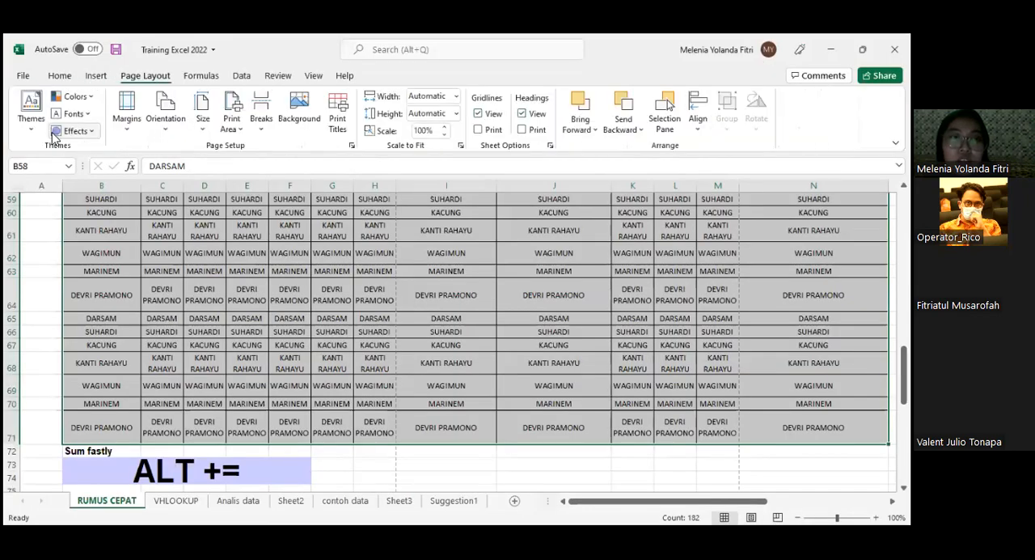
{"action": "left_click", "coordinate": [132, 126]}
{"action": "left_click", "coordinate": [193, 377]}
{"action": "left_click", "coordinate": [209, 117]}
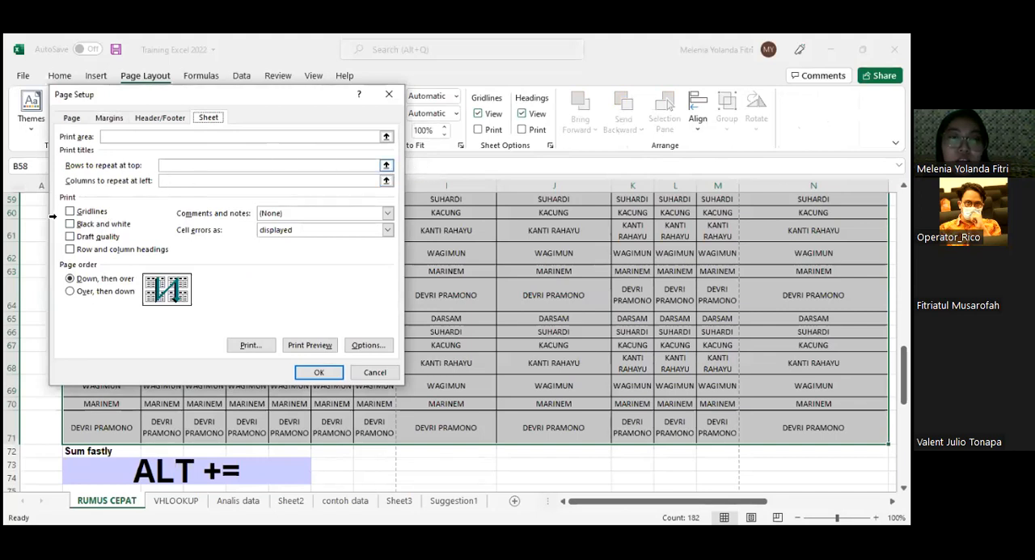
{"action": "left_click", "coordinate": [387, 165]}
{"action": "scroll", "coordinate": [204, 246], "scroll_direction": "up", "scroll_amount": 1}
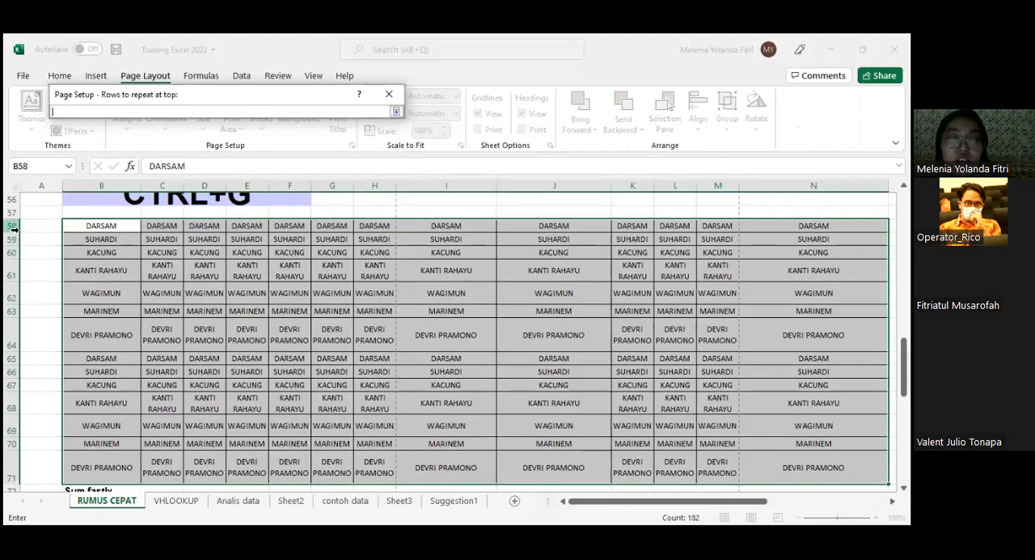
{"action": "left_click", "coordinate": [13, 226]}
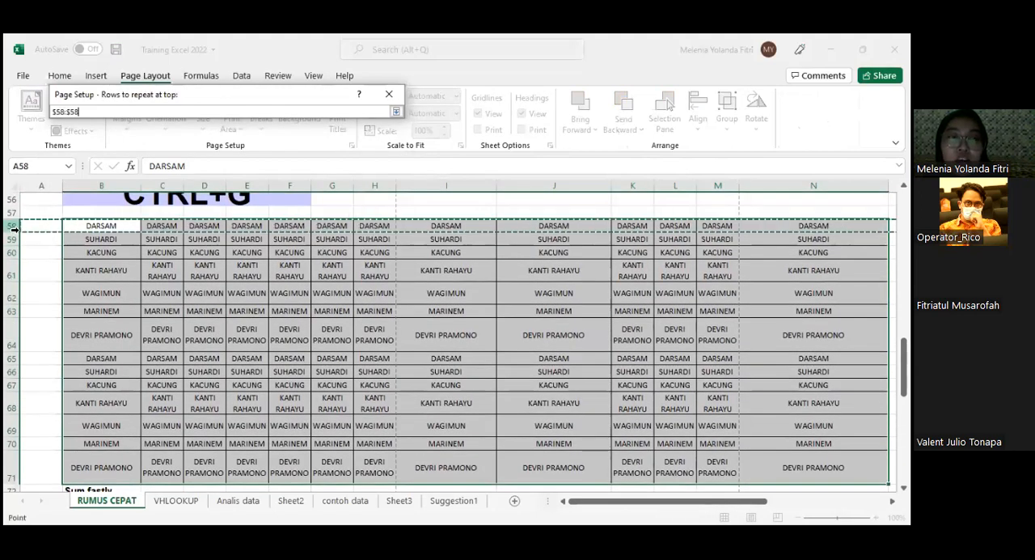
{"action": "left_click", "coordinate": [396, 113]}
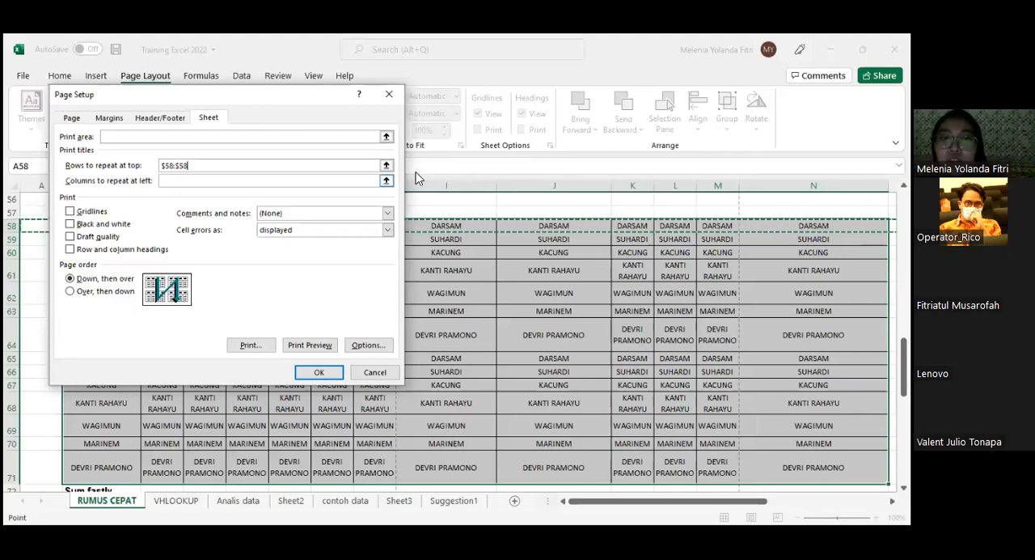
{"action": "left_click", "coordinate": [306, 375]}
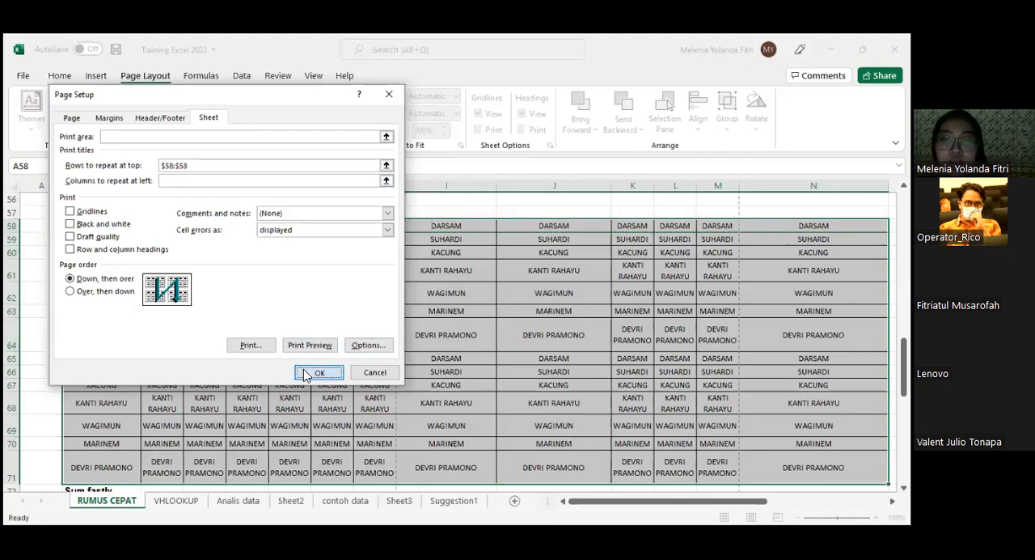
{"action": "scroll", "coordinate": [335, 423], "scroll_direction": "down", "scroll_amount": 1}
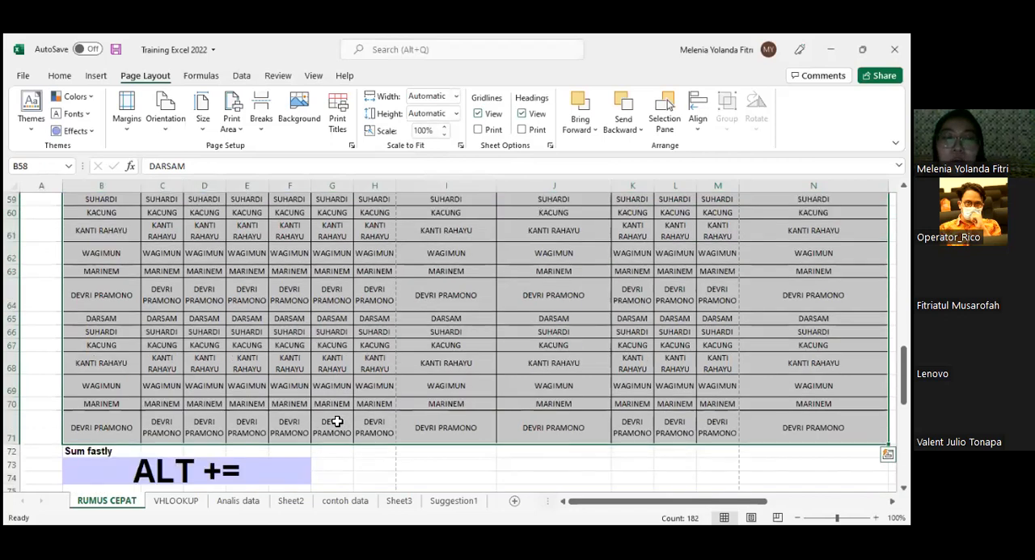
{"action": "scroll", "coordinate": [501, 259], "scroll_direction": "up", "scroll_amount": 1}
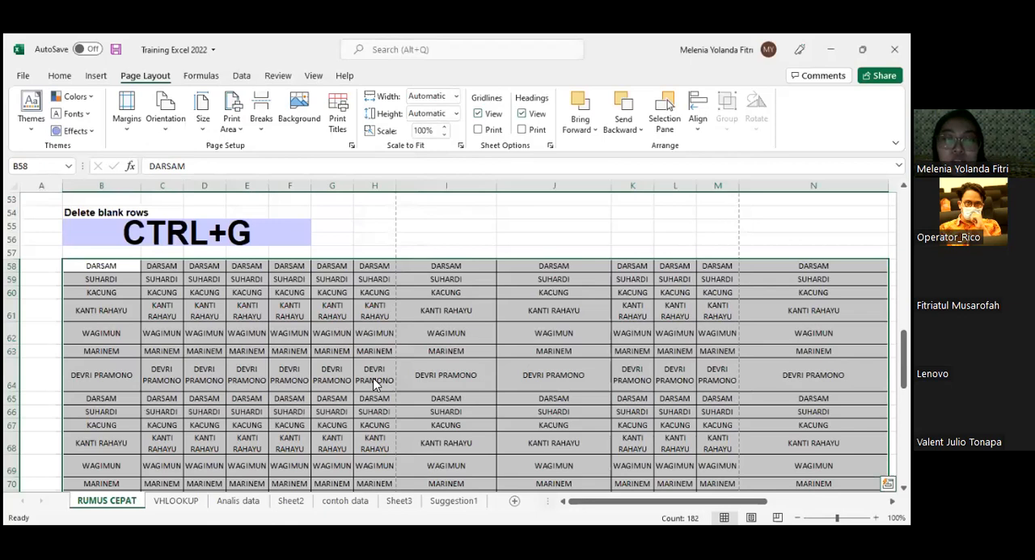
- Switch to the LAMPIRAN NOMINATIF MENDOGO workbook and set the title and heading rows 1 to 4 to repeat at top when printing
{"action": "key", "text": "ctrl+g"}
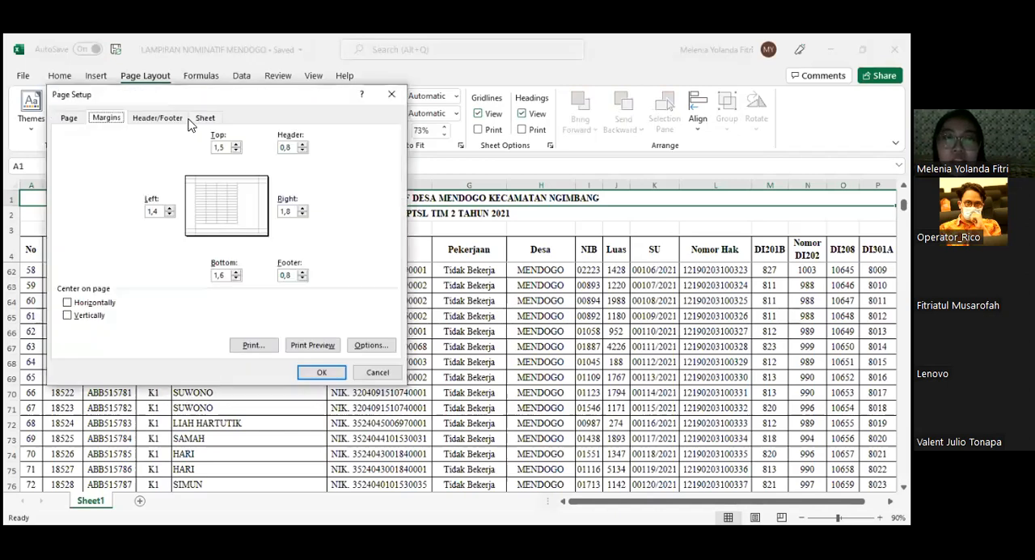
{"action": "left_click", "coordinate": [202, 118]}
{"action": "left_click", "coordinate": [385, 166]}
{"action": "left_click_drag", "start_coordinate": [15, 201], "coordinate": [15, 250]}
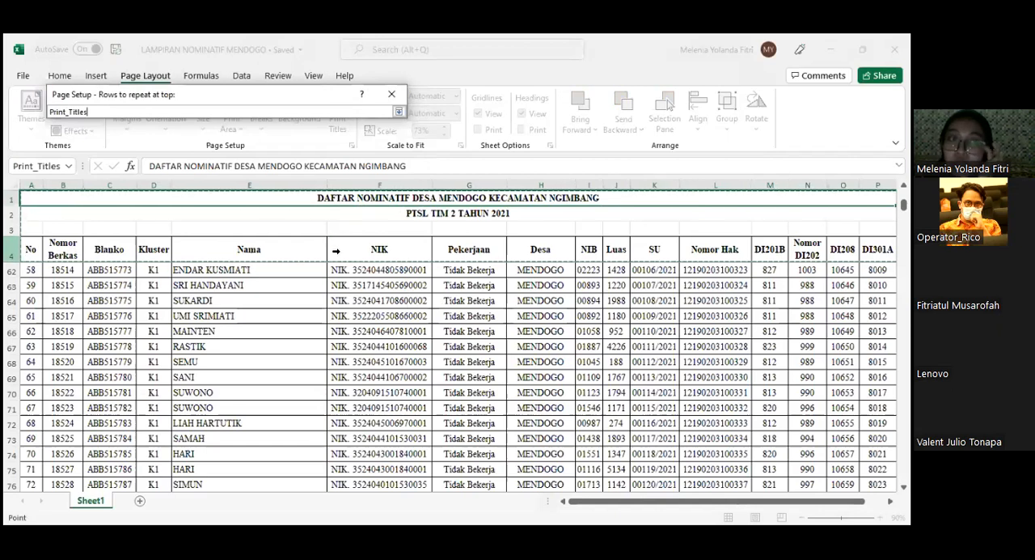
{"action": "left_click", "coordinate": [398, 113]}
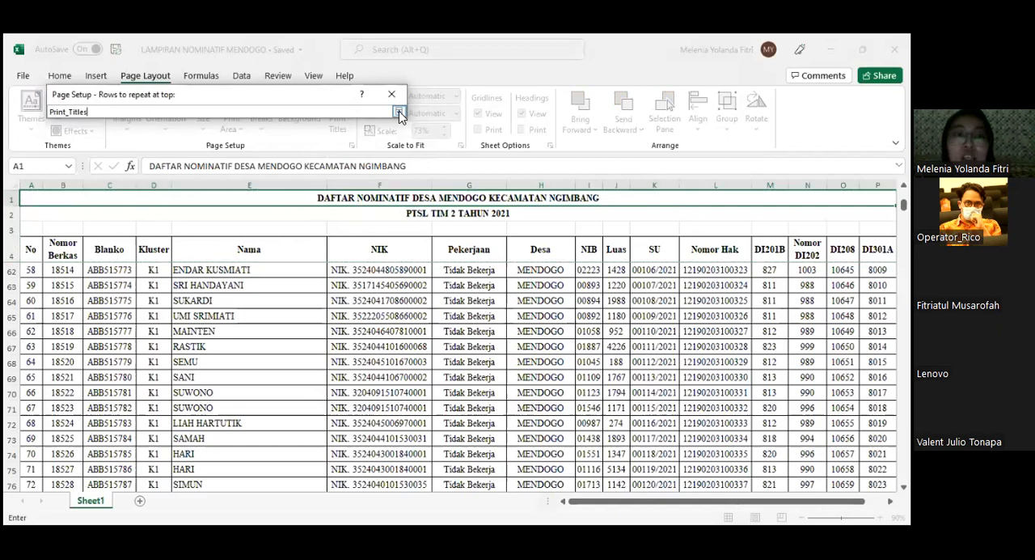
{"action": "left_click", "coordinate": [325, 372]}
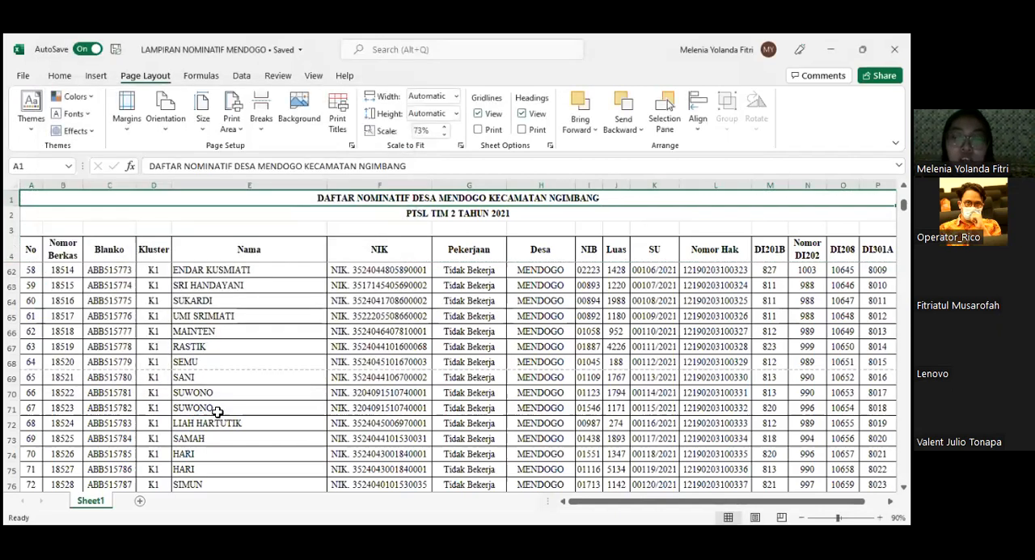
- Open the print preview, browse through to page 7, and enlarge it to check the repeated title and heading rows
{"action": "key", "text": "ctrl+p"}
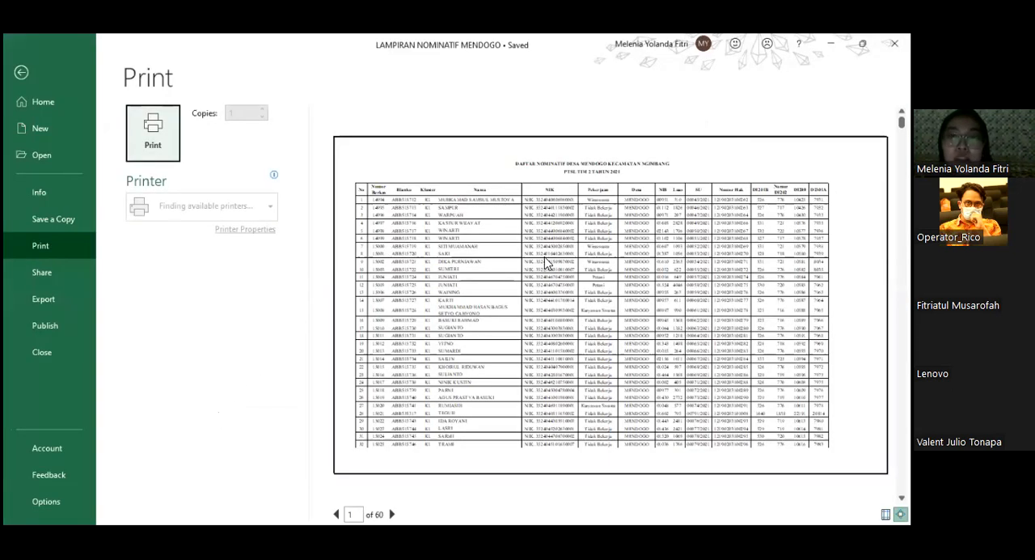
{"action": "scroll", "coordinate": [547, 262], "scroll_direction": "down", "scroll_amount": 2}
{"action": "scroll", "coordinate": [546, 262], "scroll_direction": "down", "scroll_amount": 2}
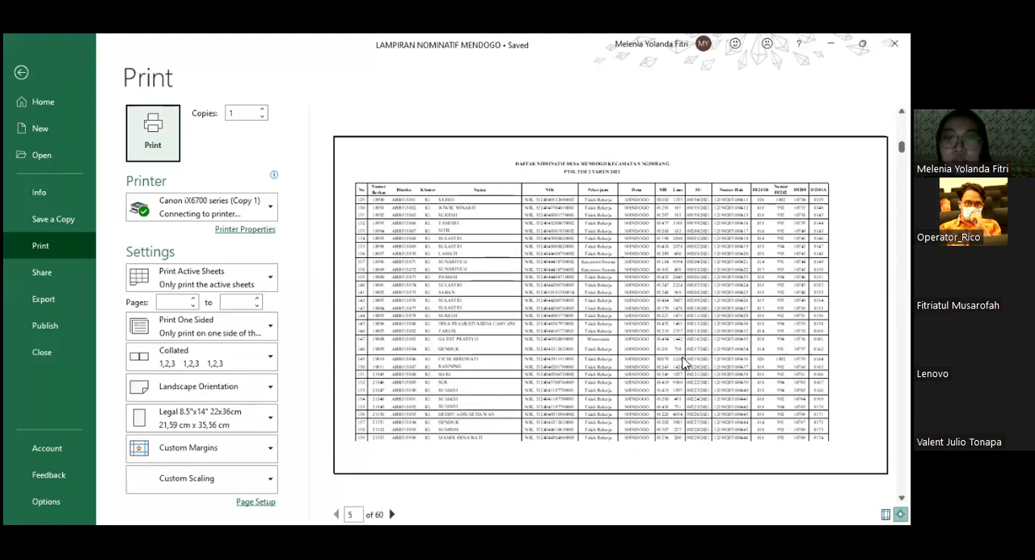
{"action": "scroll", "coordinate": [703, 372], "scroll_direction": "down", "scroll_amount": 2}
{"action": "left_click", "coordinate": [702, 368]}
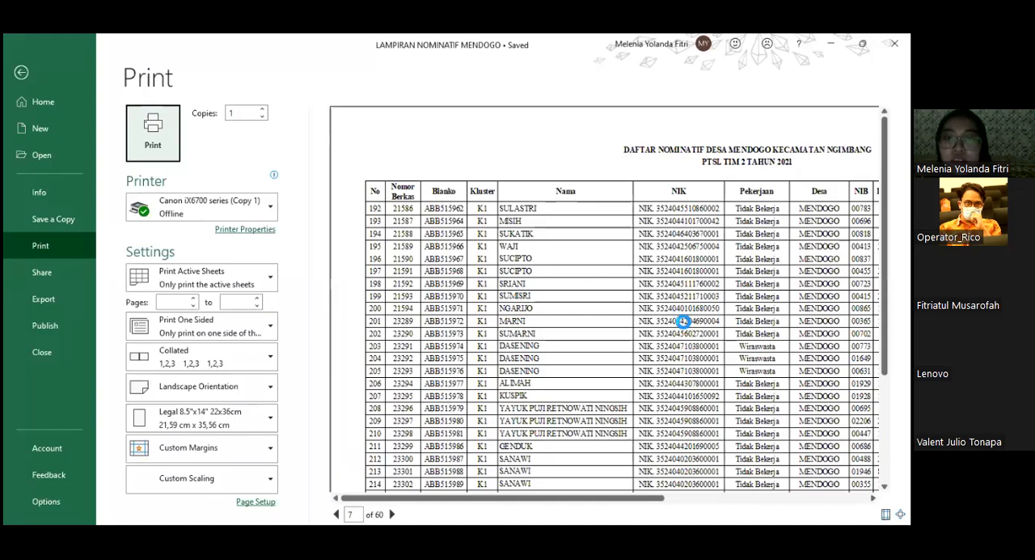
- Look through the printed pages from page 7 onward in the print preview, and return to the Training Excel 2022 workbook
{"action": "scroll", "coordinate": [683, 321], "scroll_direction": "down", "scroll_amount": 1}
{"action": "scroll", "coordinate": [683, 323], "scroll_direction": "up", "scroll_amount": 1}
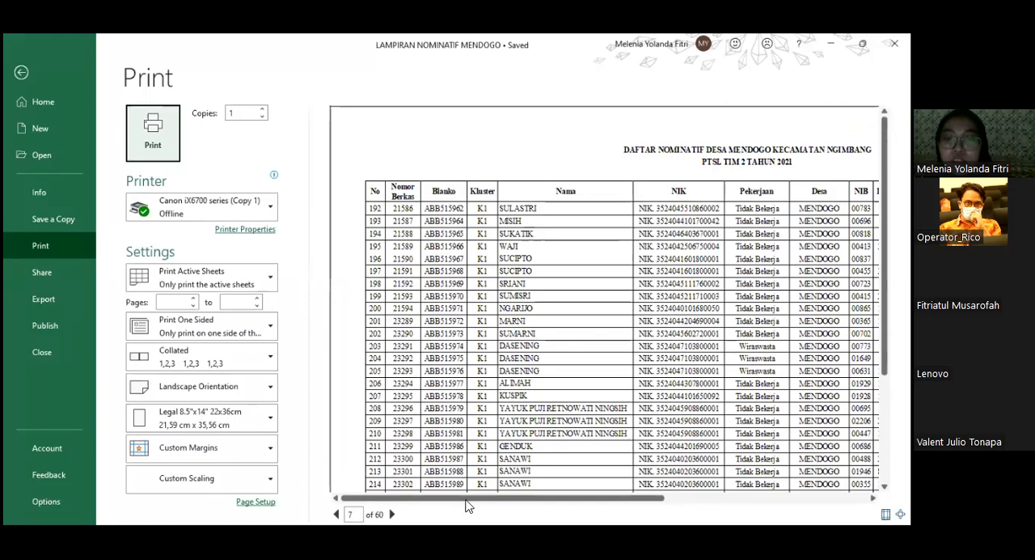
{"action": "left_click", "coordinate": [466, 533]}
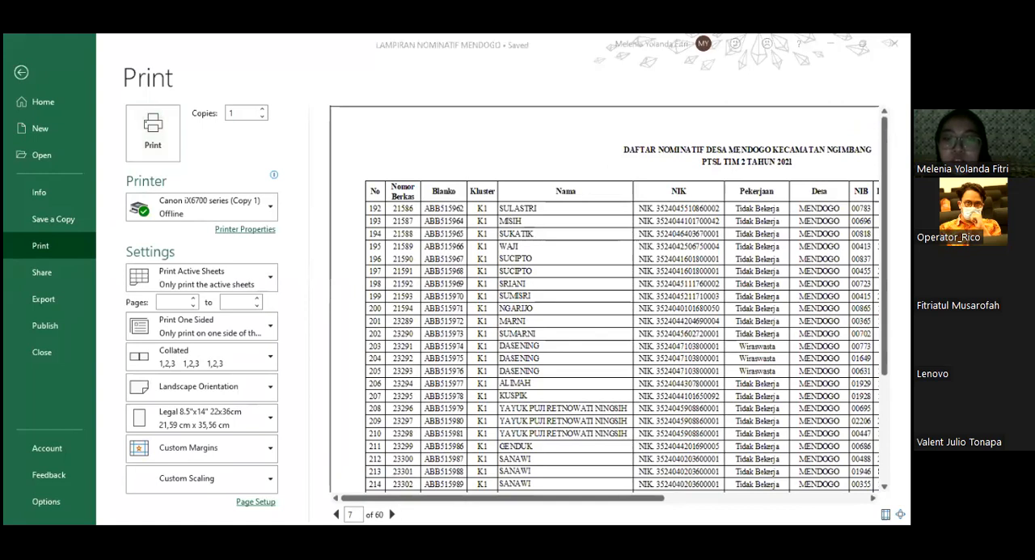
{"action": "left_click", "coordinate": [392, 514]}
{"action": "left_click", "coordinate": [392, 515]}
{"action": "left_click", "coordinate": [393, 514]}
{"action": "left_click", "coordinate": [392, 514]}
{"action": "scroll", "coordinate": [687, 243], "scroll_direction": "down", "scroll_amount": 3}
{"action": "left_click", "coordinate": [19, 81]}
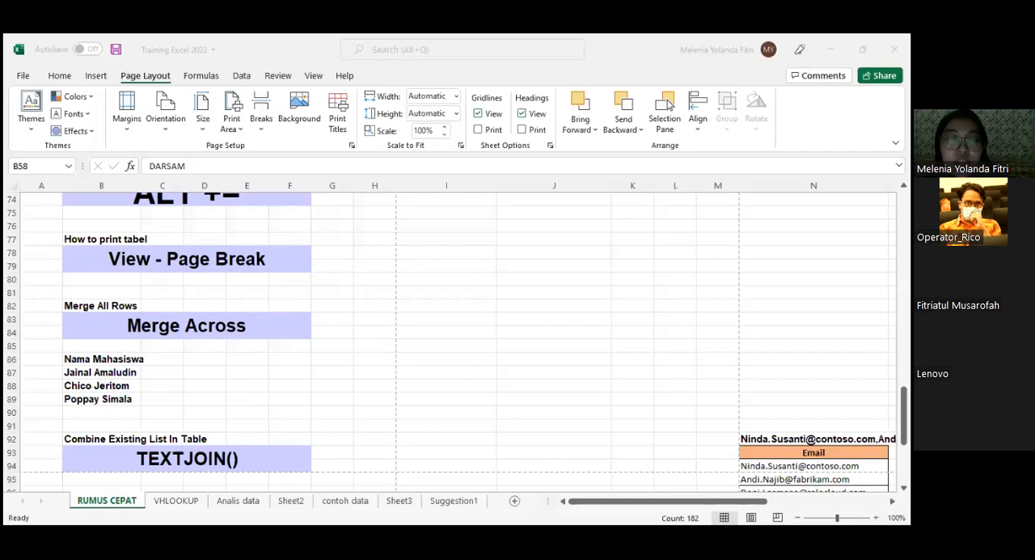
- Enter the labels Nama in cell I83 and NIM in cell I84, beside the Merge Across example
{"action": "scroll", "coordinate": [253, 291], "scroll_direction": "down", "scroll_amount": 1}
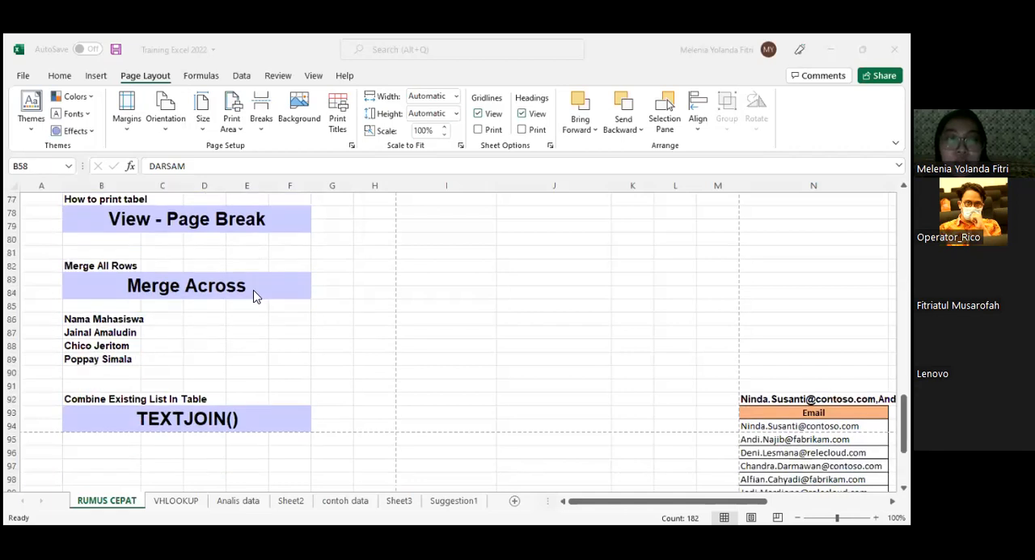
{"action": "left_click", "coordinate": [253, 290]}
{"action": "left_click", "coordinate": [472, 287]}
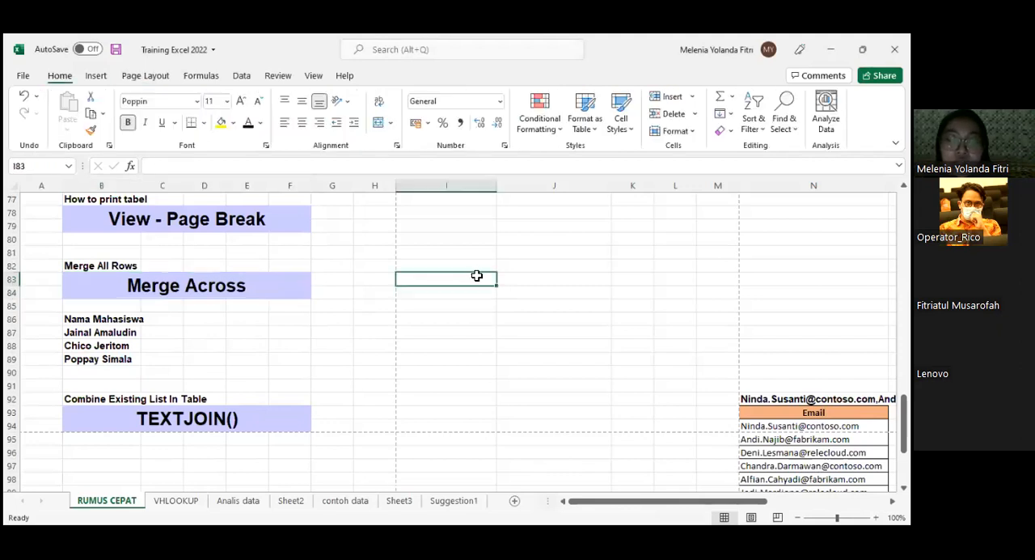
{"action": "type", "text": "Nama"}
{"action": "key", "text": "Return"}
{"action": "type", "text": "NIM"}
{"action": "left_click", "coordinate": [477, 276]}
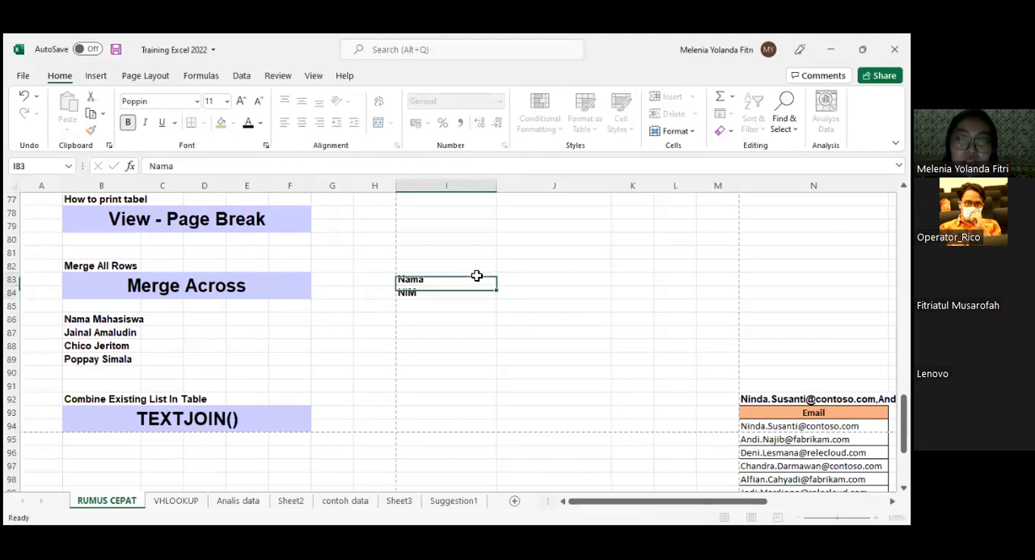
- Try Merge & Center separately on cells B86 and B87 of the student list, and undo both changes
{"action": "left_click", "coordinate": [138, 319]}
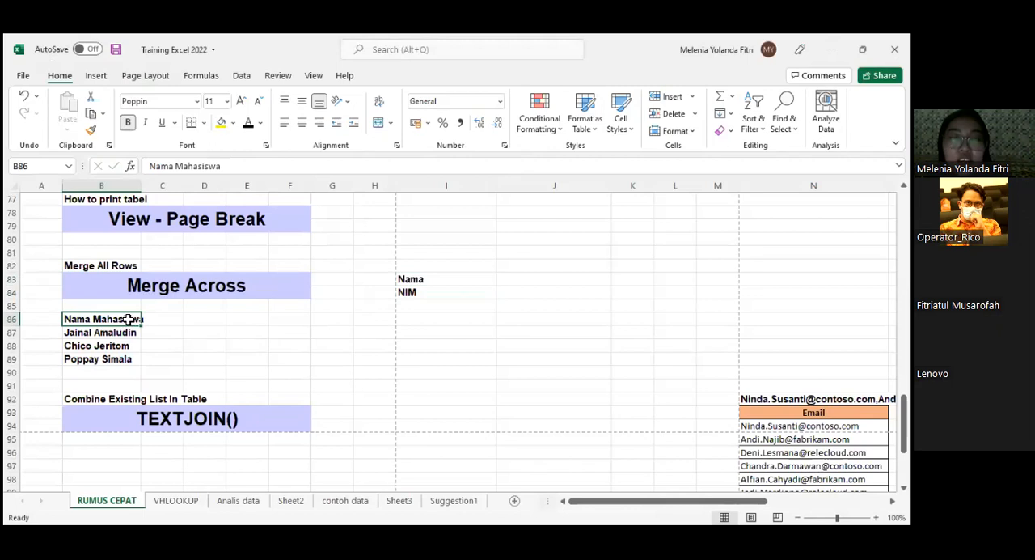
{"action": "left_click", "coordinate": [105, 358], "text": "shift"}
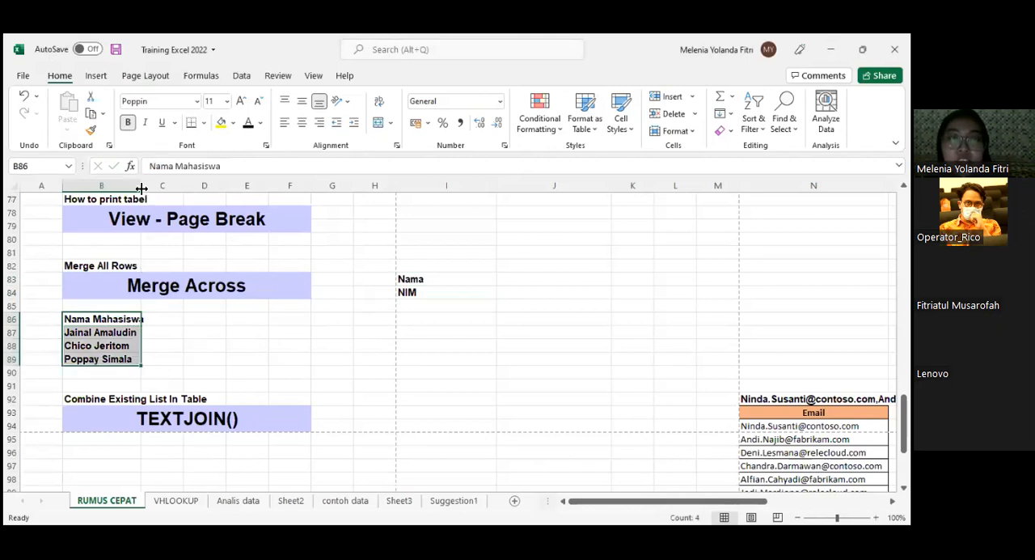
{"action": "left_click", "coordinate": [177, 346]}
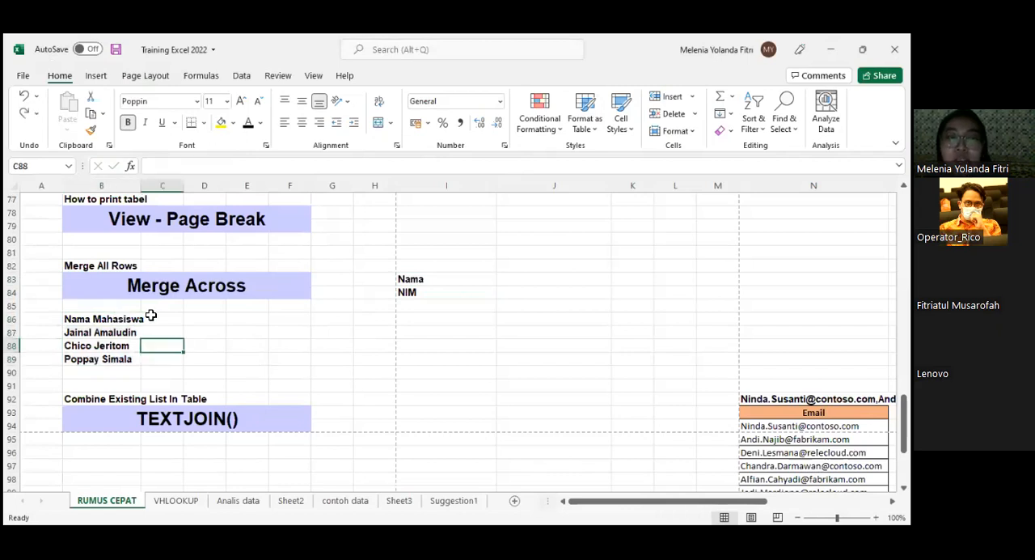
{"action": "left_click", "coordinate": [126, 319]}
{"action": "left_click", "coordinate": [376, 122]}
{"action": "left_click", "coordinate": [127, 330]}
{"action": "left_click", "coordinate": [376, 125]}
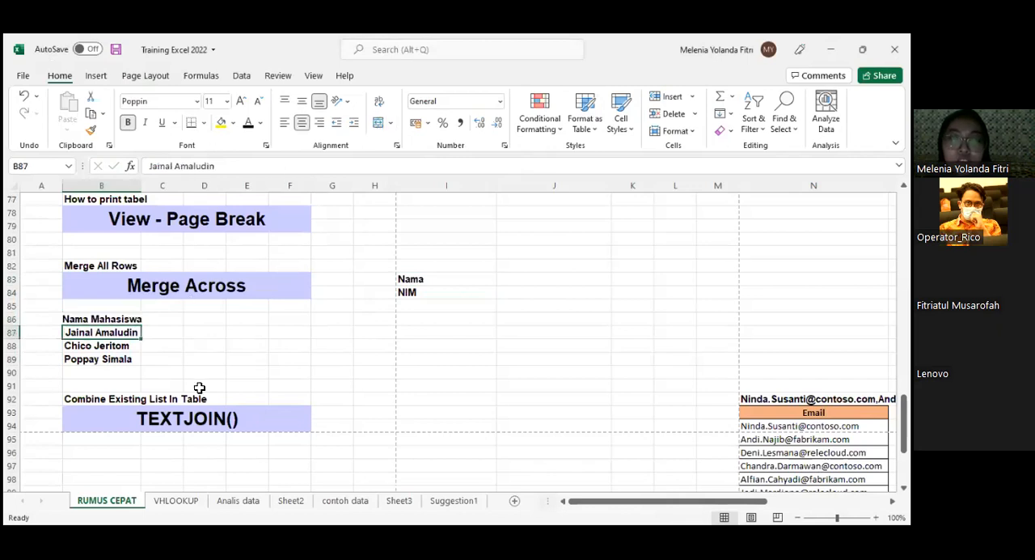
{"action": "left_click", "coordinate": [172, 371]}
{"action": "key", "text": "ctrl+z"}
{"action": "key", "text": "ctrl+z"}
- Try Merge Across on the single-column student list in B86:B89
{"action": "left_click_drag", "start_coordinate": [132, 324], "coordinate": [126, 355]}
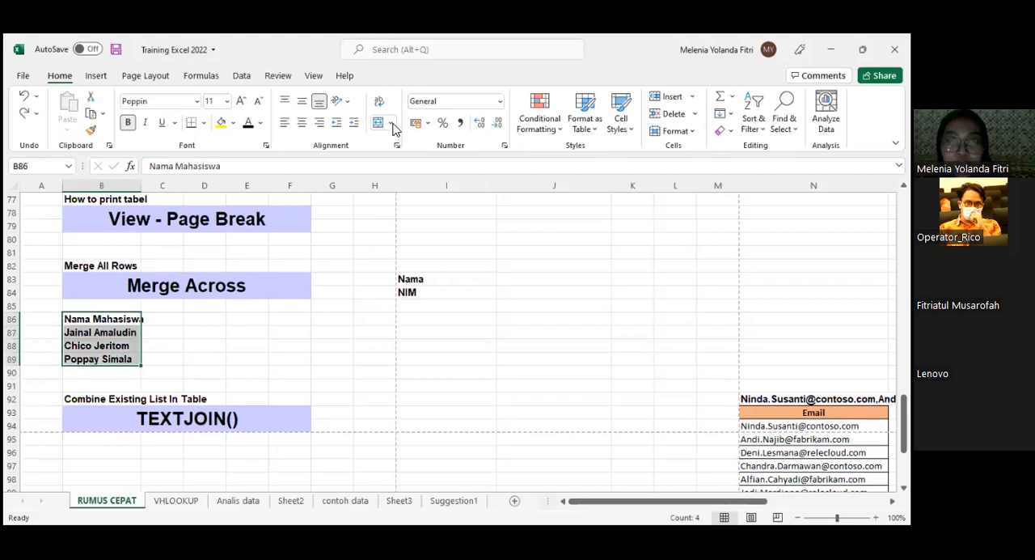
{"action": "left_click", "coordinate": [393, 125]}
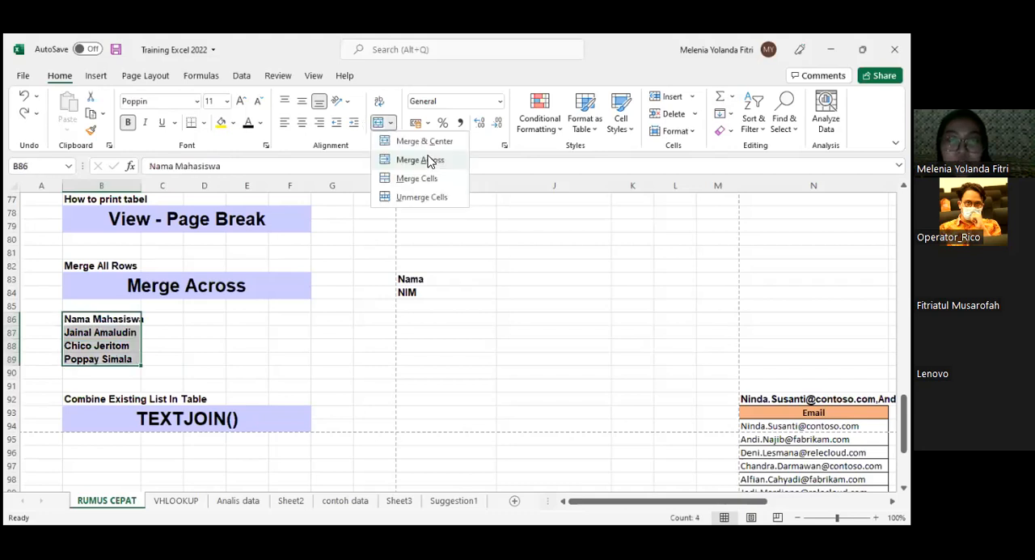
{"action": "left_click", "coordinate": [122, 319]}
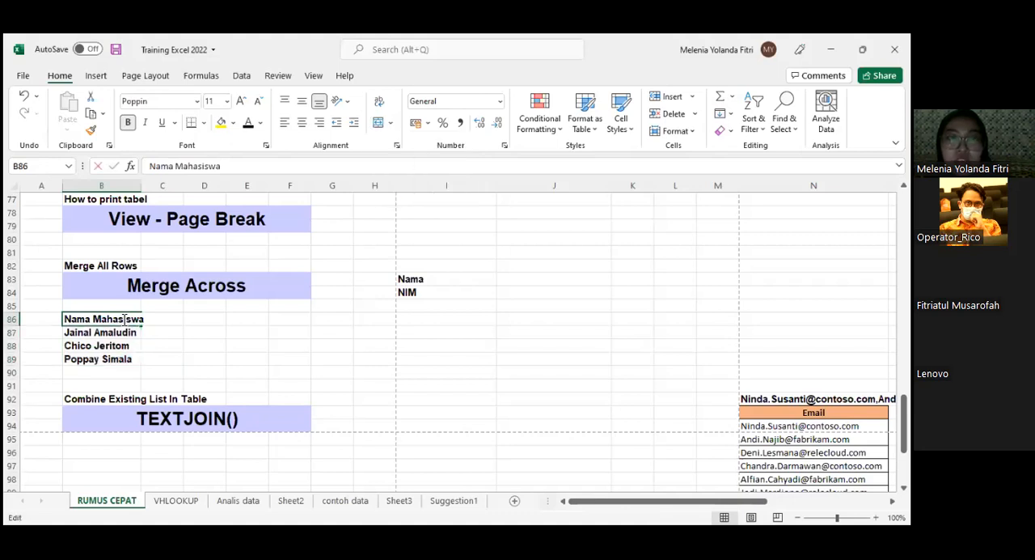
{"action": "left_click", "coordinate": [185, 319]}
{"action": "left_click_drag", "start_coordinate": [112, 323], "coordinate": [112, 359]}
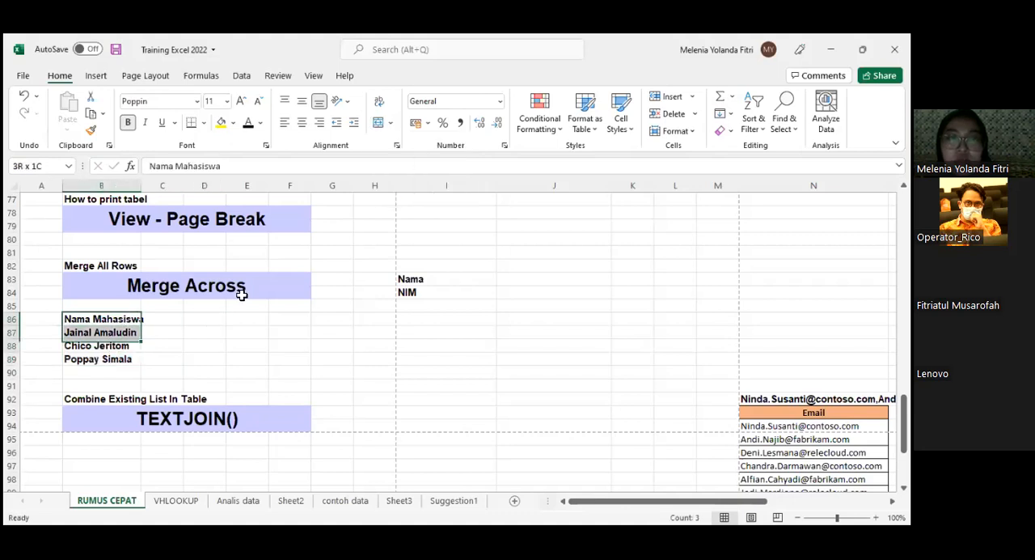
{"action": "left_click", "coordinate": [391, 123]}
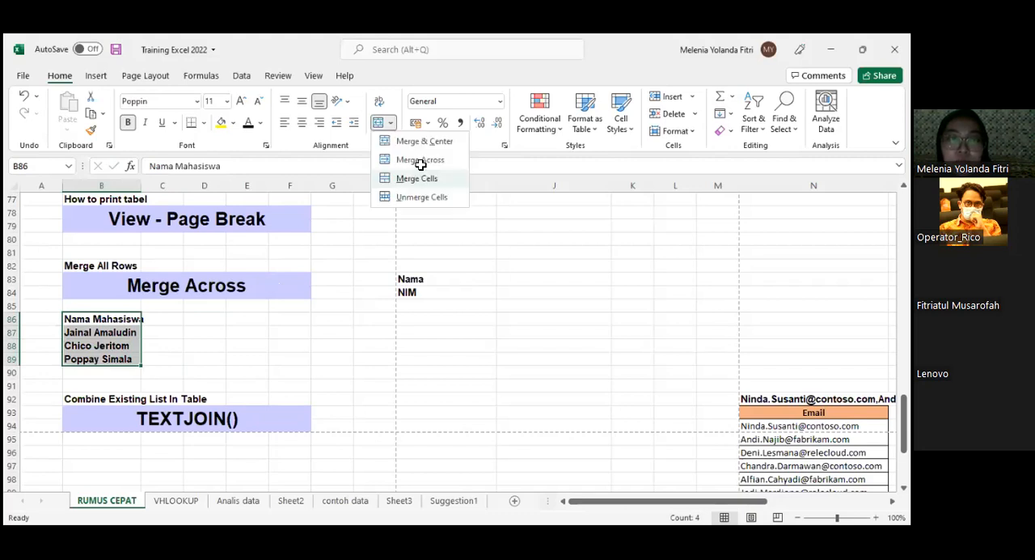
- Merge the student list B86:C89 across columns B and C, row by row, with Merge Across
{"action": "left_click", "coordinate": [128, 320]}
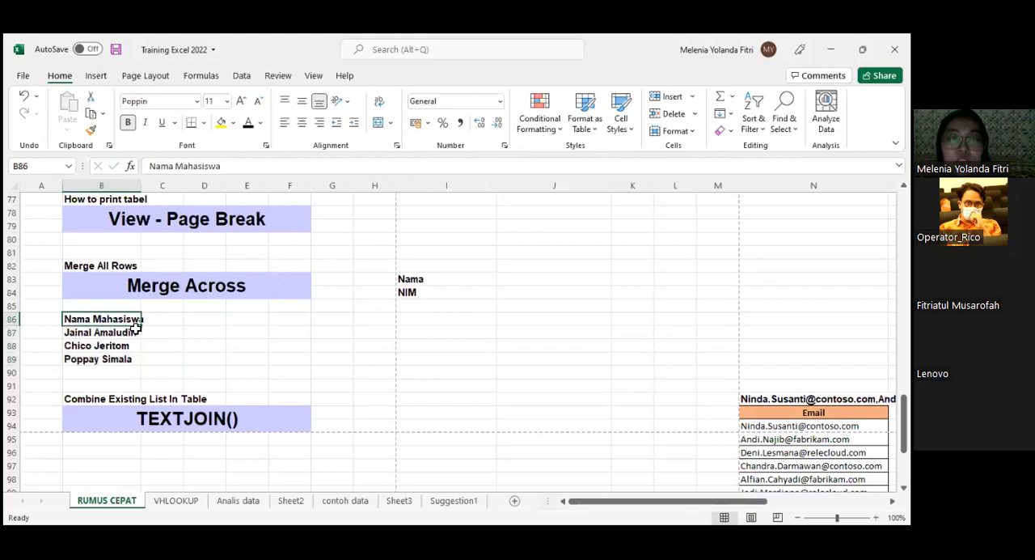
{"action": "key", "text": "shift+Down"}
{"action": "key", "text": "shift+Down"}
{"action": "key", "text": "shift+Down"}
{"action": "key", "text": "shift+Right"}
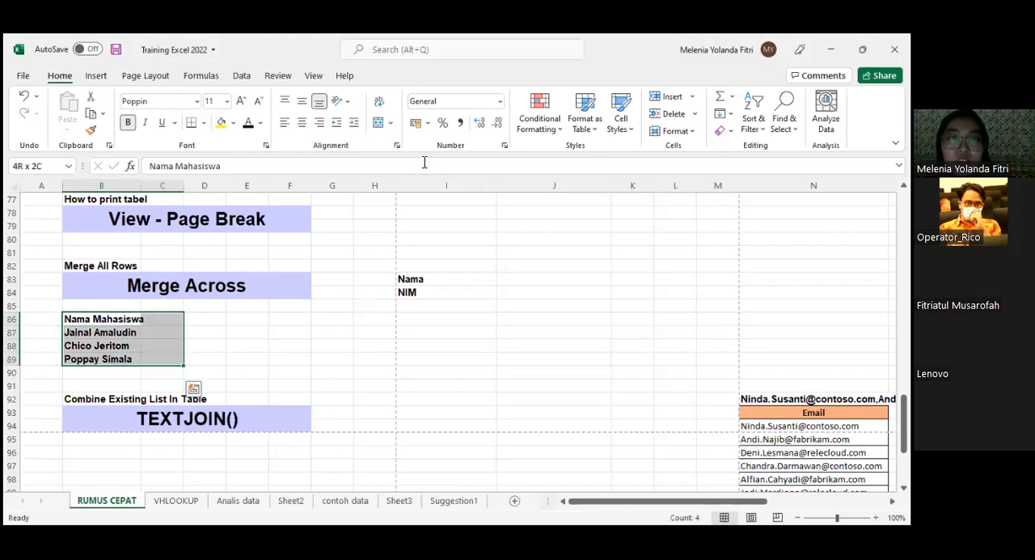
{"action": "left_click", "coordinate": [247, 331]}
{"action": "left_click", "coordinate": [160, 317]}
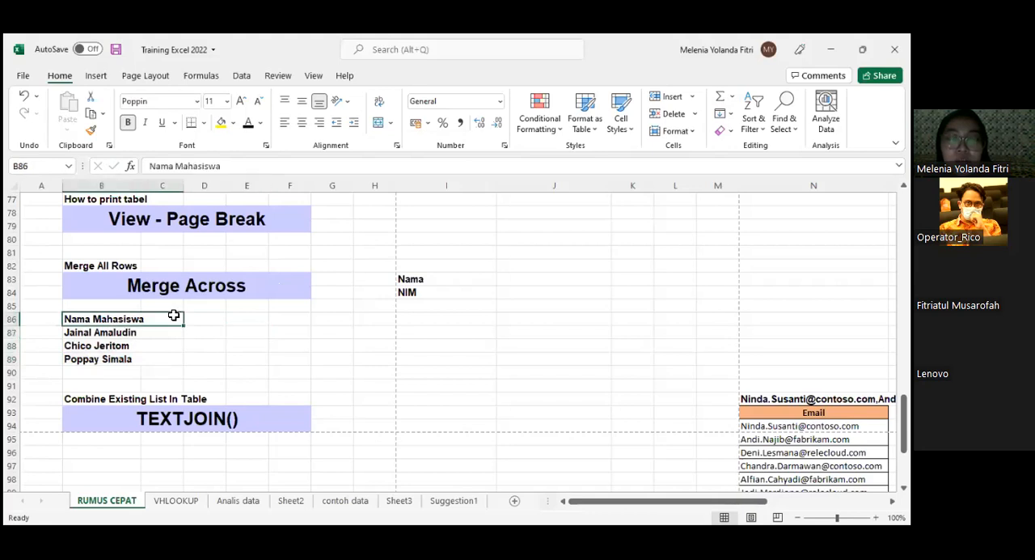
- Center the text of the merged student list rows 86 to 89 horizontally
{"action": "left_click", "coordinate": [119, 184]}
{"action": "left_click_drag", "start_coordinate": [156, 182], "coordinate": [172, 185]}
{"action": "left_click_drag", "start_coordinate": [103, 317], "coordinate": [157, 360]}
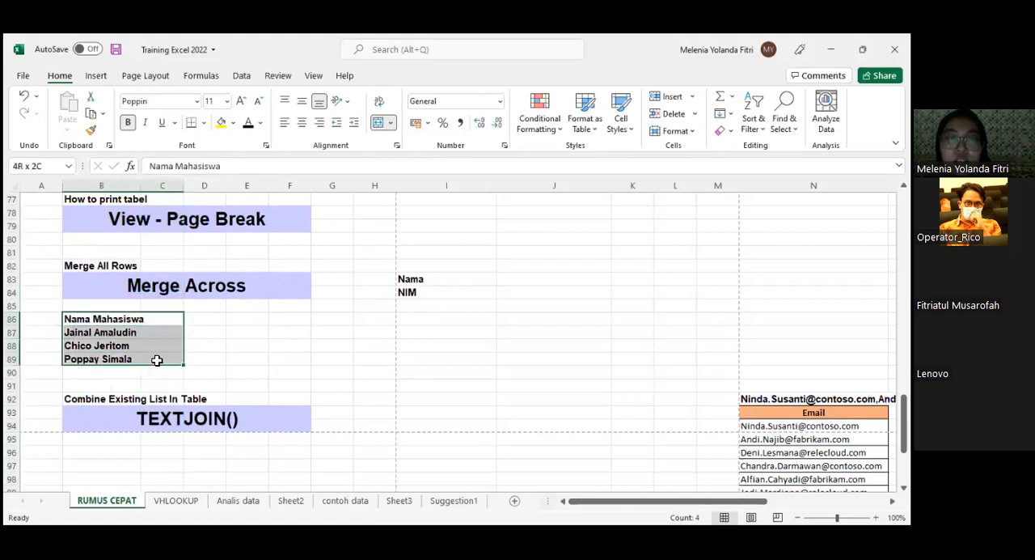
{"action": "left_click", "coordinate": [302, 122]}
{"action": "left_click", "coordinate": [320, 330]}
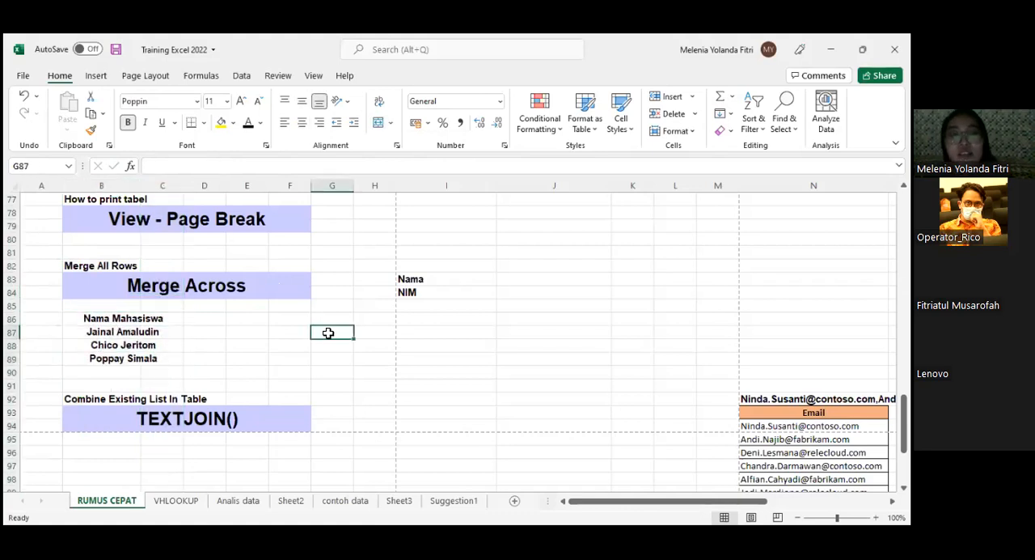
- Go to the TEXTJOIN example and examine the formula in cell N92 above the Email list
{"action": "scroll", "coordinate": [333, 331], "scroll_direction": "down", "scroll_amount": 1}
{"action": "scroll", "coordinate": [188, 348], "scroll_direction": "down", "scroll_amount": 1}
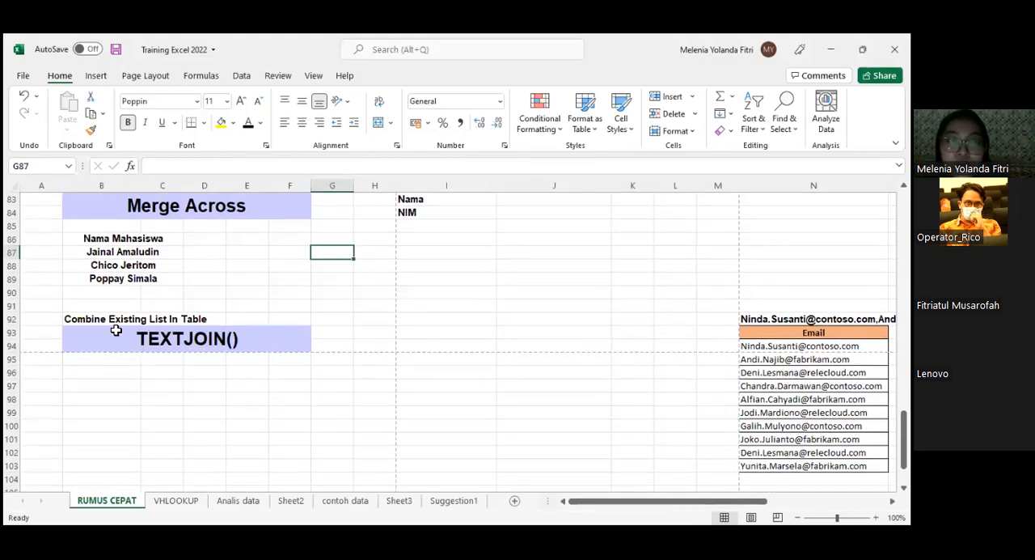
{"action": "left_click", "coordinate": [281, 412]}
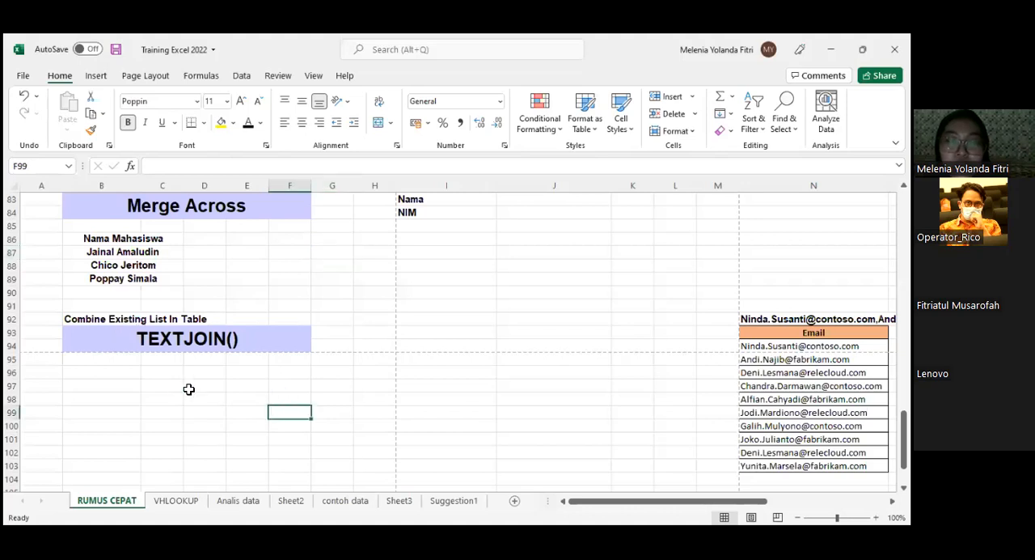
{"action": "scroll", "coordinate": [172, 400], "scroll_direction": "down", "scroll_amount": 1}
{"action": "scroll", "coordinate": [172, 398], "scroll_direction": "down", "scroll_amount": 3}
{"action": "scroll", "coordinate": [172, 398], "scroll_direction": "up", "scroll_amount": 3}
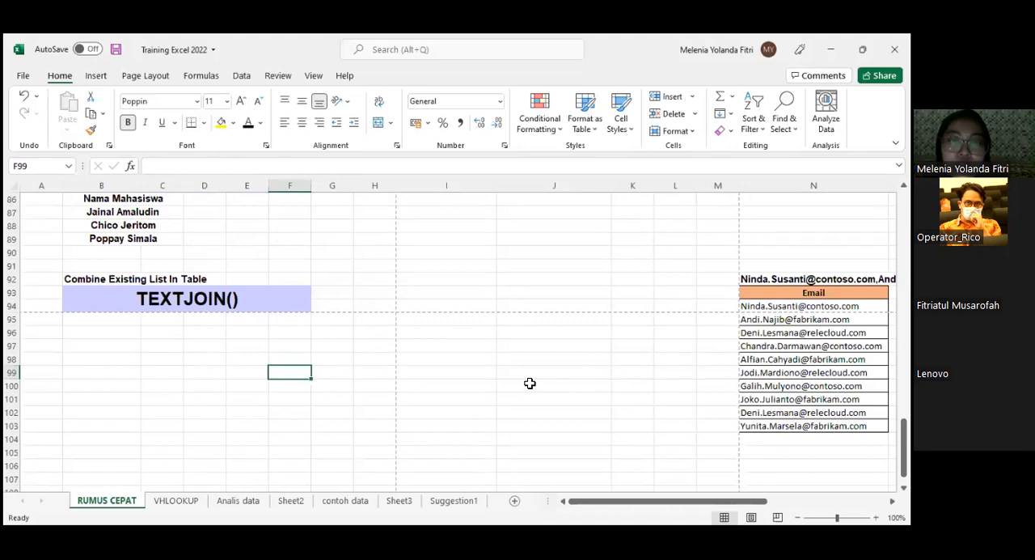
{"action": "scroll", "coordinate": [566, 375], "scroll_direction": "down", "scroll_amount": 1}
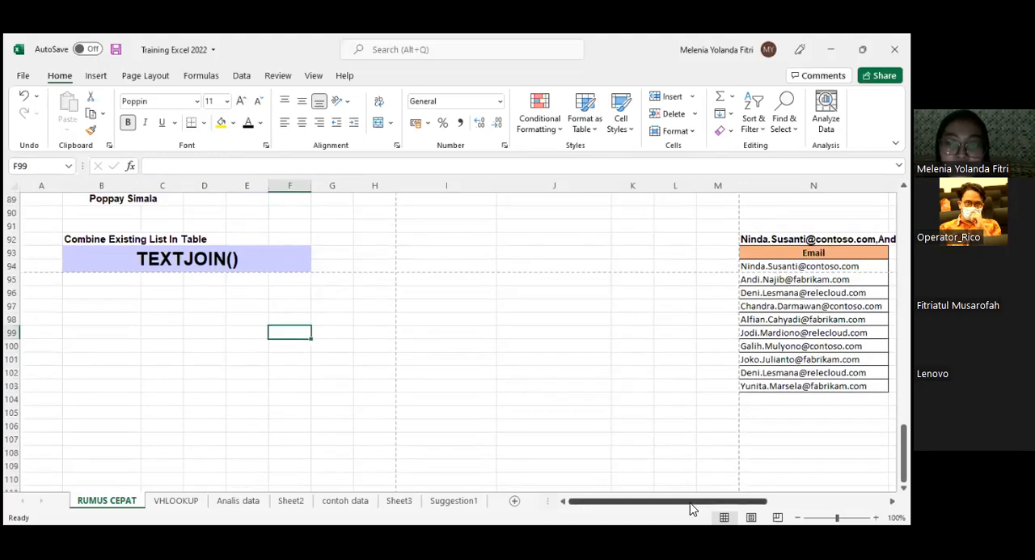
{"action": "scroll", "coordinate": [459, 340], "scroll_direction": "right", "scroll_amount": 2}
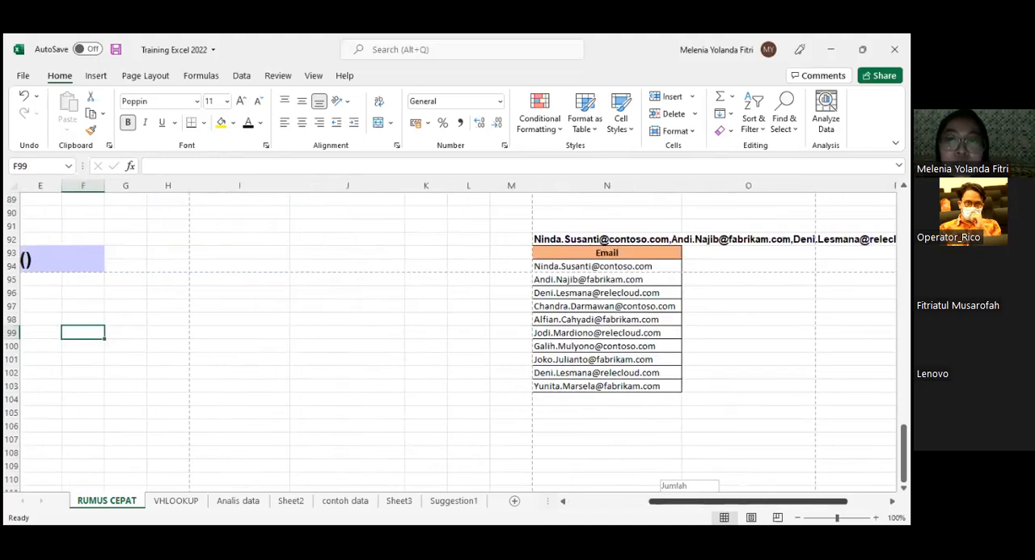
{"action": "left_click", "coordinate": [550, 238]}
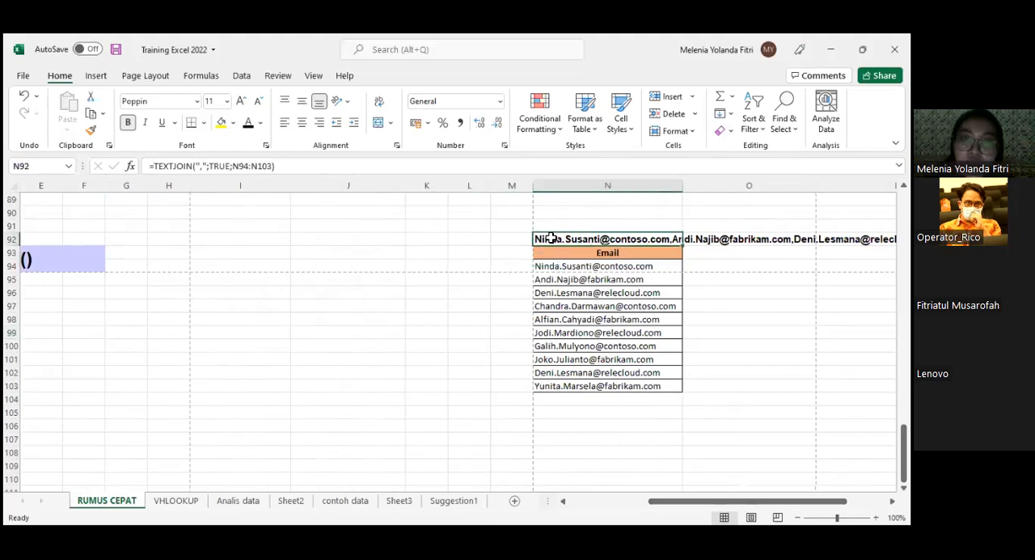
- Clear the TEXTJOIN formula in cell N92 and restore the original formula
{"action": "key", "text": "BackSpace"}
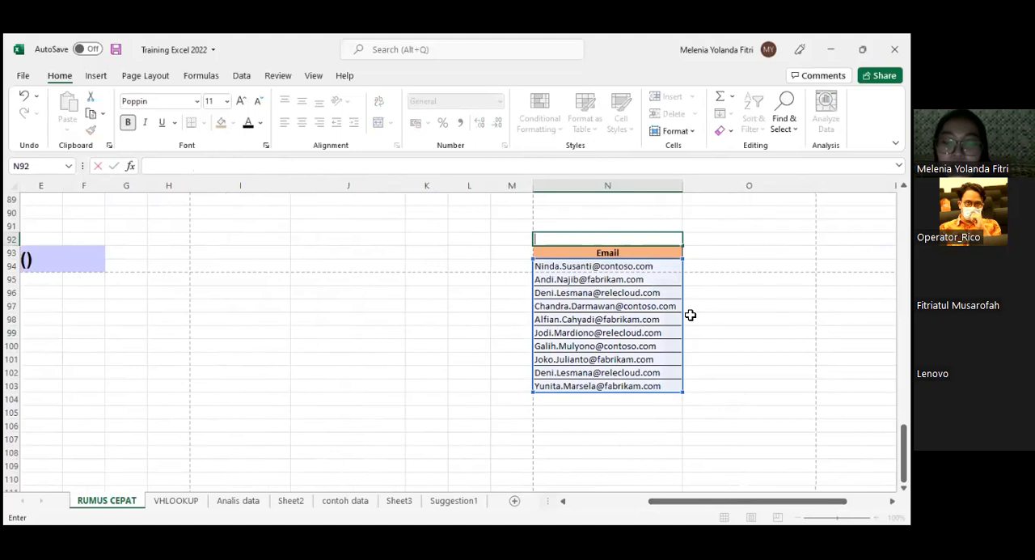
{"action": "key", "text": "ctrl+z"}
{"action": "key", "text": "ctrl+y"}
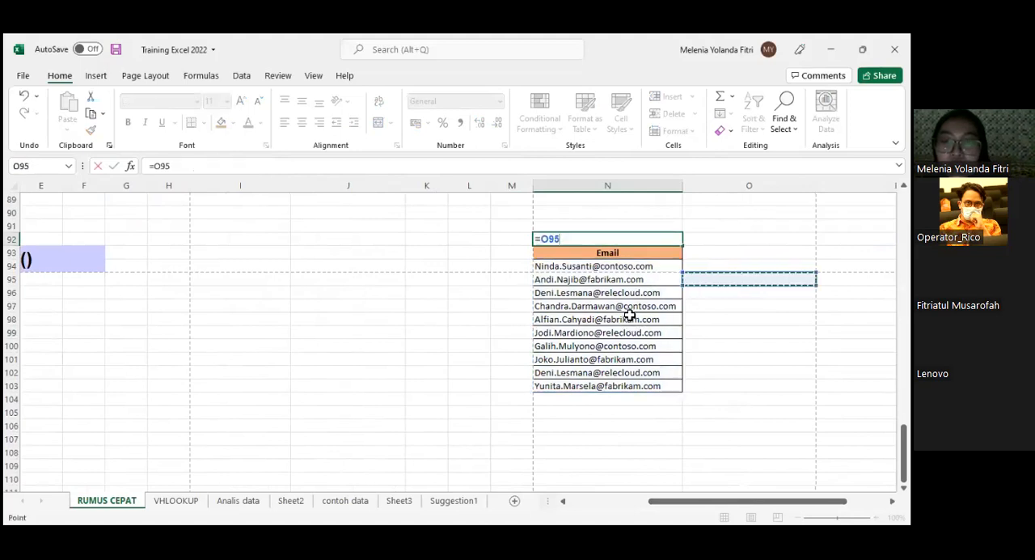
{"action": "key", "text": "ctrl+z"}
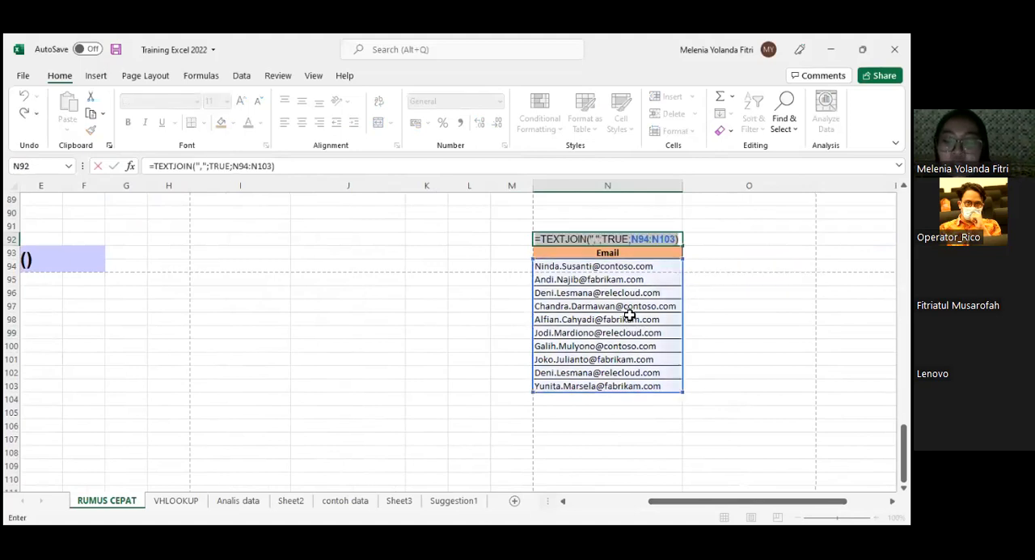
{"action": "key", "text": "Return"}
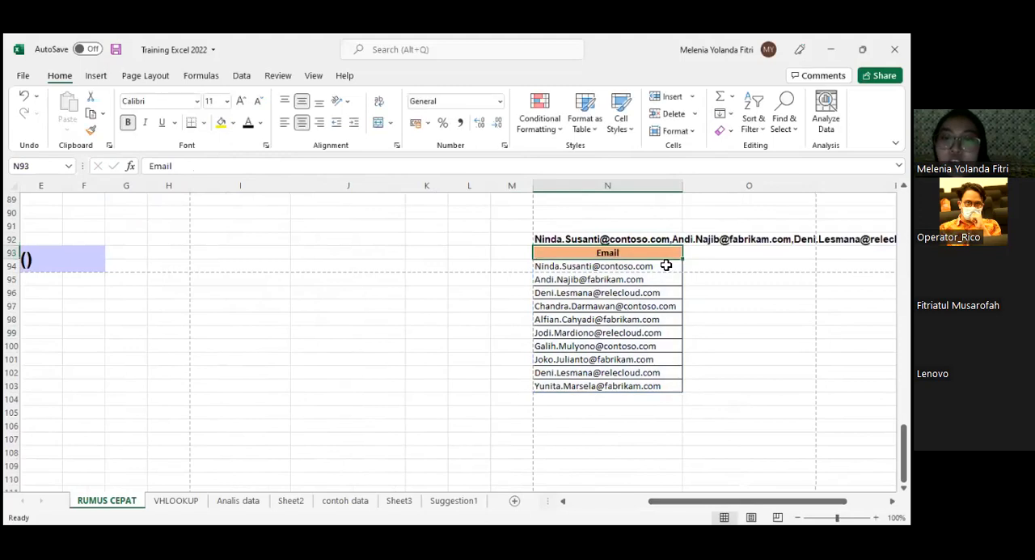
- Review the Email range N94:N103 and the adjacent cells O94:O103, and inspect the TEXTJOIN formula in N92 again
{"action": "left_click_drag", "start_coordinate": [639, 266], "coordinate": [661, 386]}
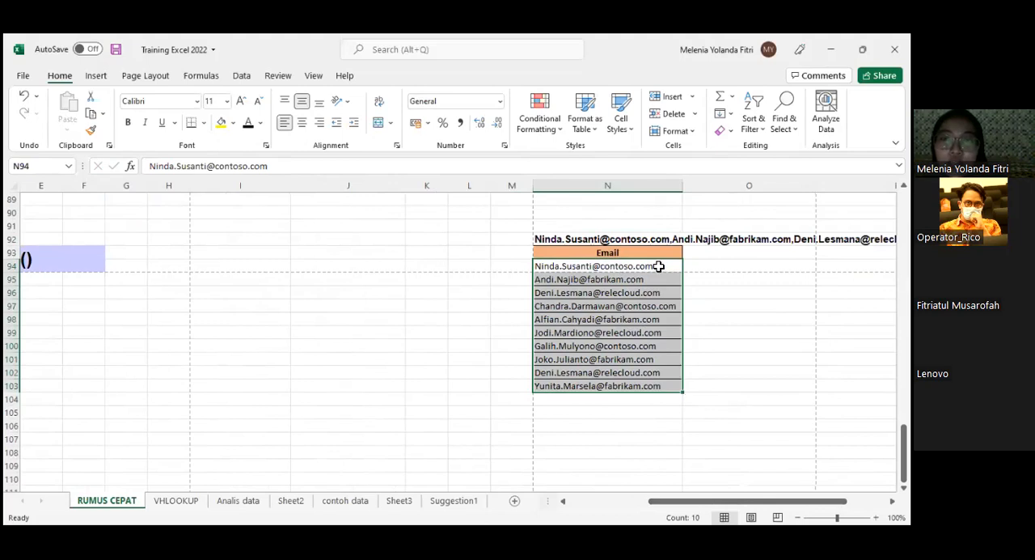
{"action": "left_click", "coordinate": [674, 349], "text": "shift"}
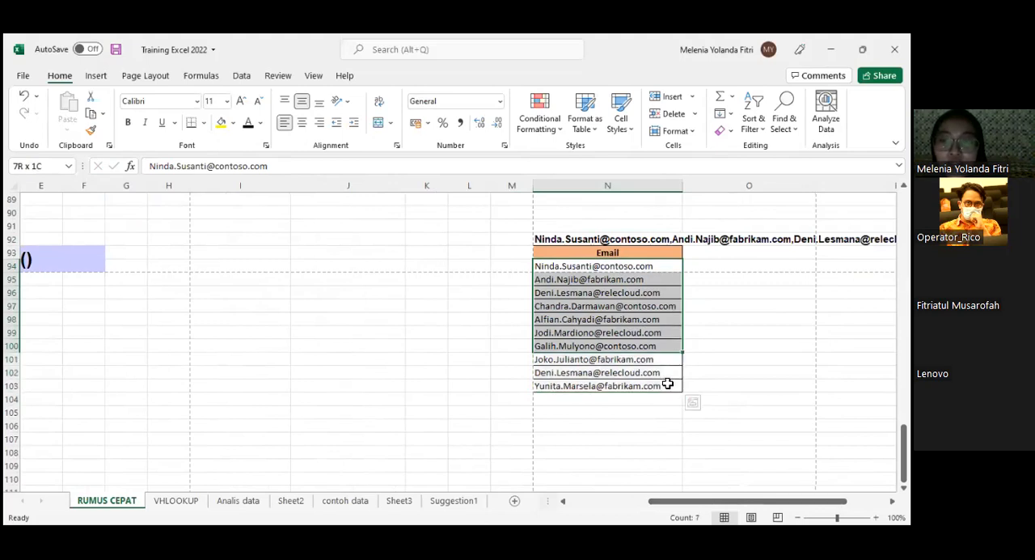
{"action": "key", "text": "shift+Down"}
{"action": "key", "text": "shift+Down"}
{"action": "key", "text": "shift+Down"}
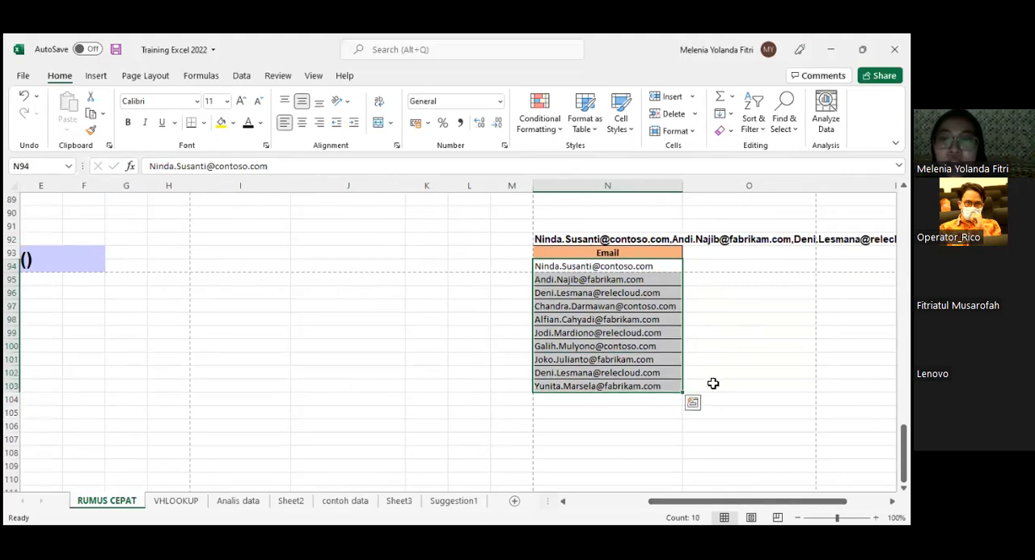
{"action": "left_click_drag", "start_coordinate": [713, 266], "coordinate": [713, 389]}
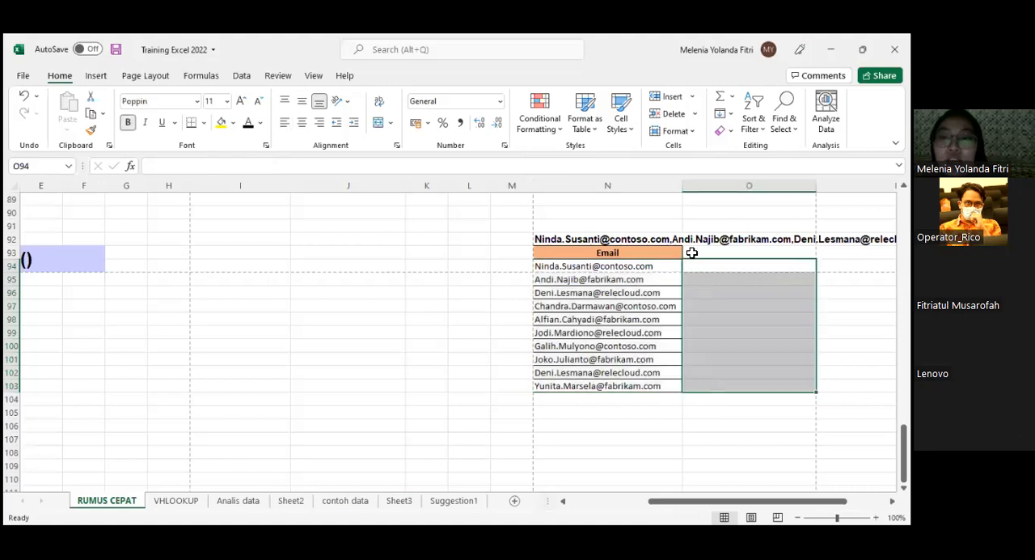
{"action": "left_click", "coordinate": [629, 239]}
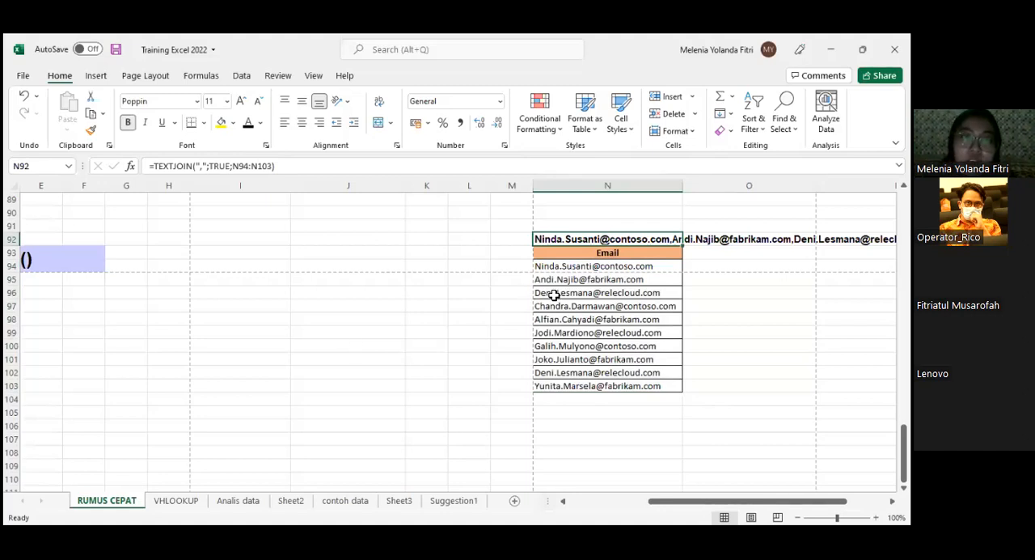
- Re-enter the formula =TEXTJOIN(",";TRUE;N94:N103) in cell N92 above the Email list
{"action": "type", "text": "="}
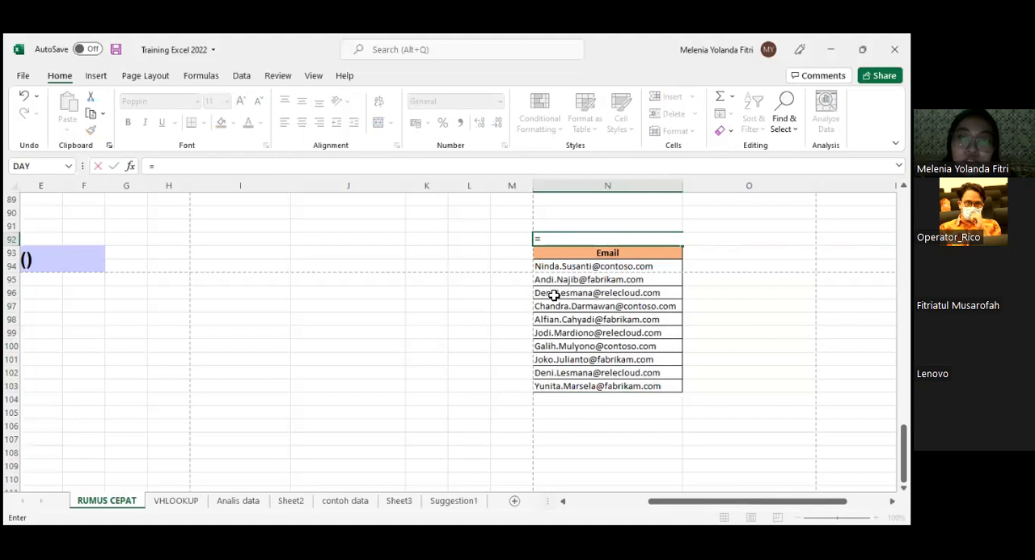
{"action": "type", "text": "TE"}
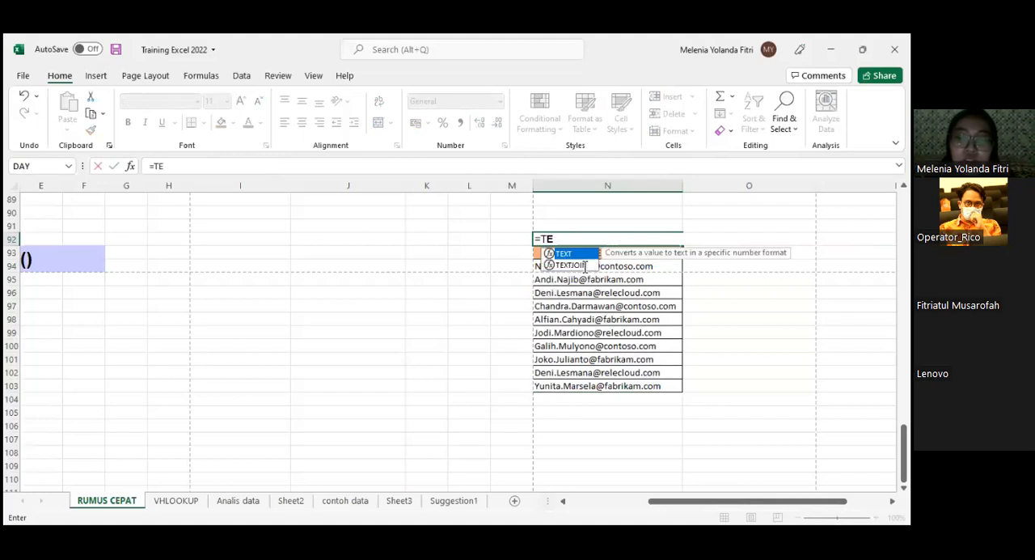
{"action": "double_click", "coordinate": [584, 266]}
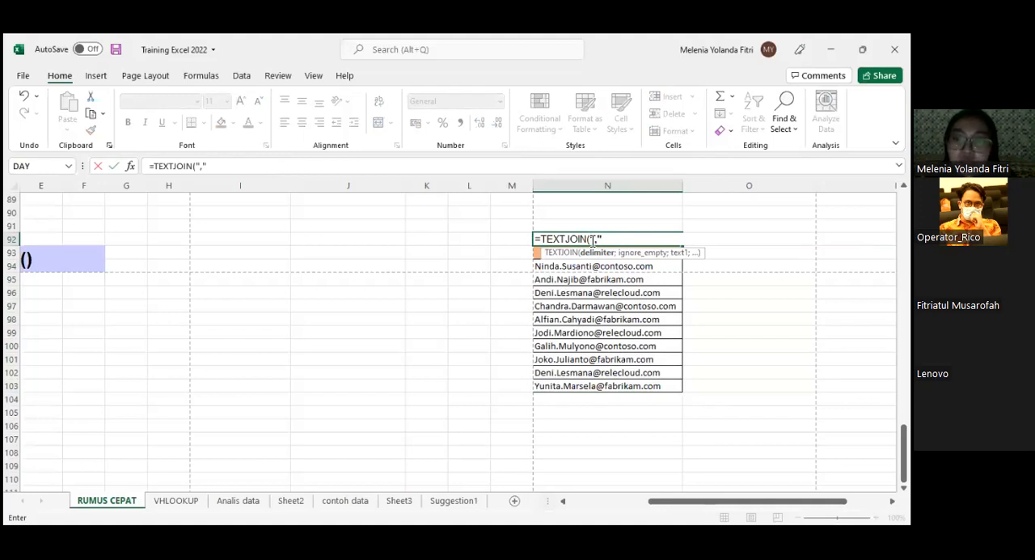
{"action": "type", "text": ";"}
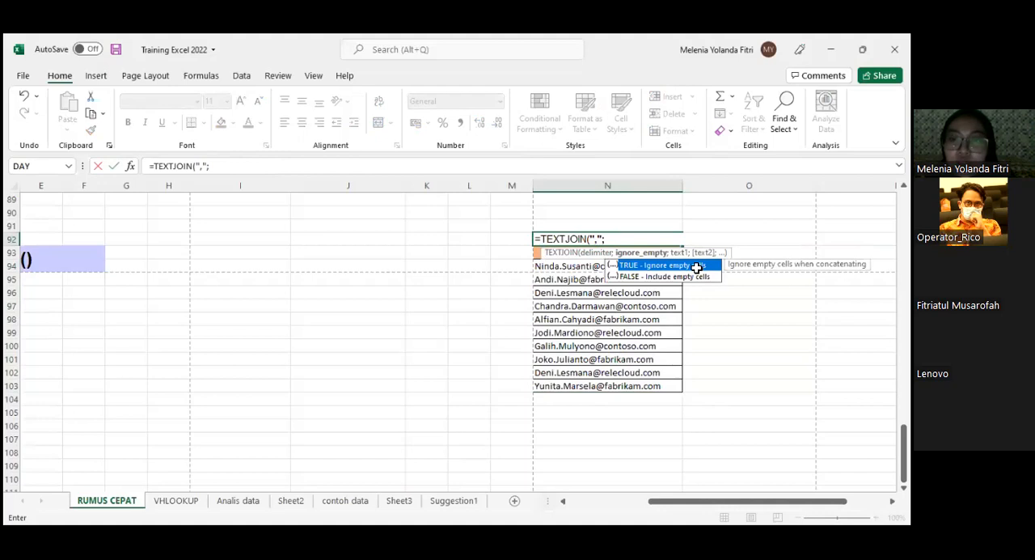
{"action": "double_click", "coordinate": [637, 266]}
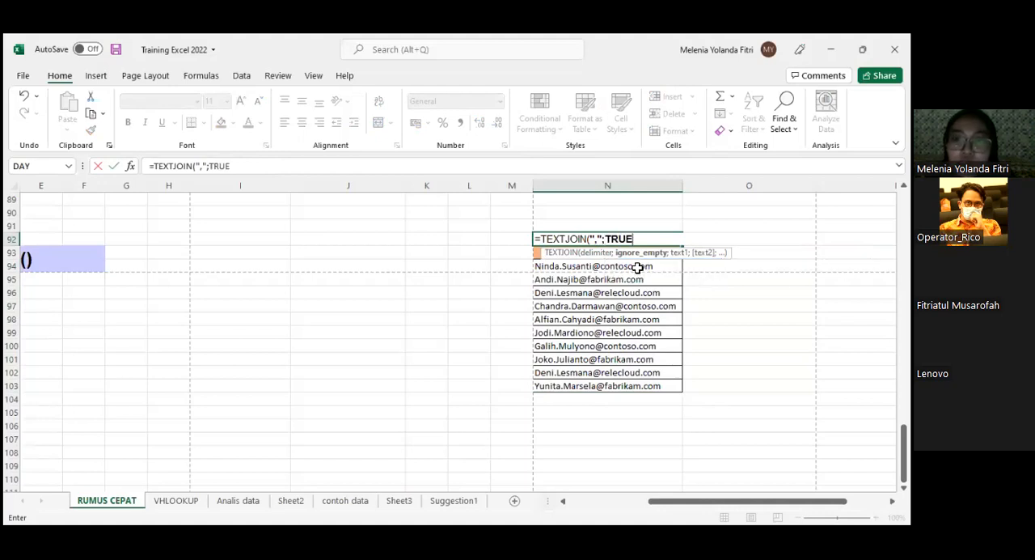
{"action": "type", "text": ";"}
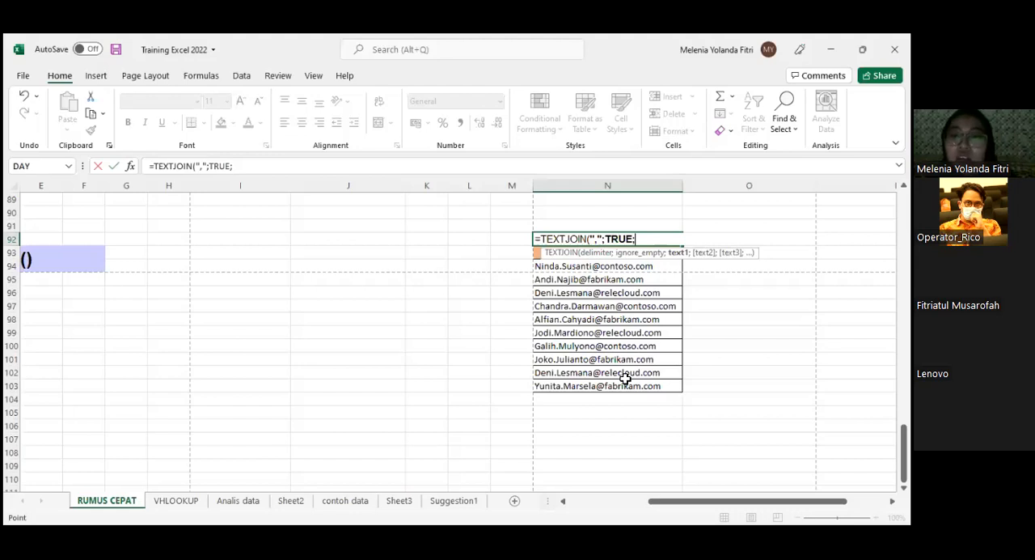
{"action": "key", "text": "Return"}
- Try a colon as the delimiter of the TEXTJOIN formula in N92, and set it back to a comma
{"action": "left_click", "coordinate": [677, 237]}
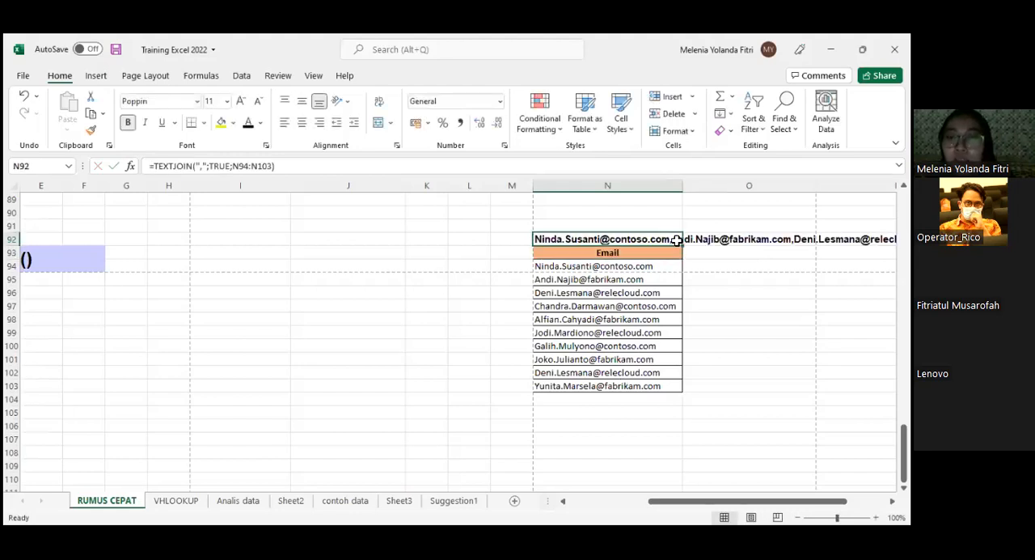
{"action": "left_click", "coordinate": [204, 167]}
{"action": "key", "text": "BackSpace"}
{"action": "type", "text": ":"}
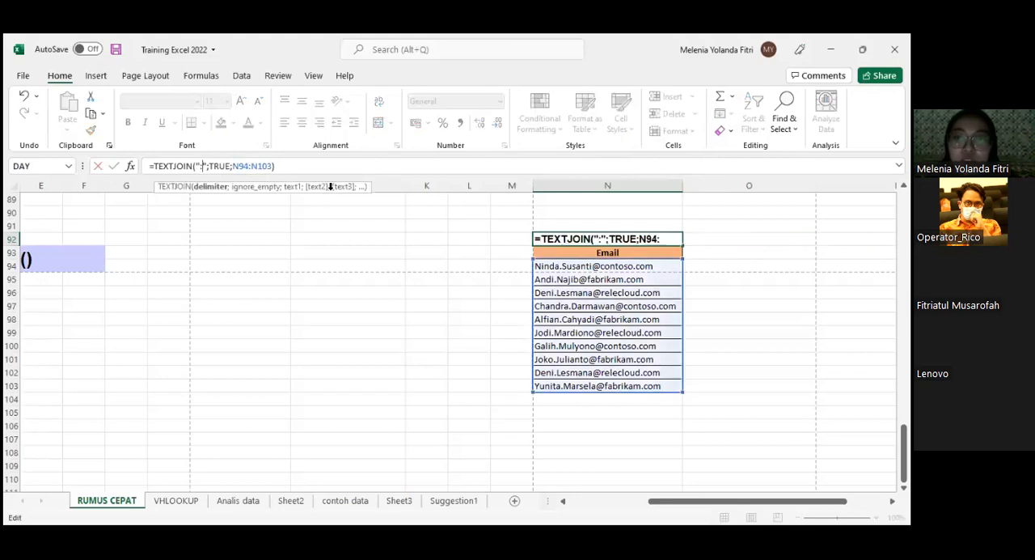
{"action": "key", "text": "Return"}
{"action": "left_click", "coordinate": [650, 240]}
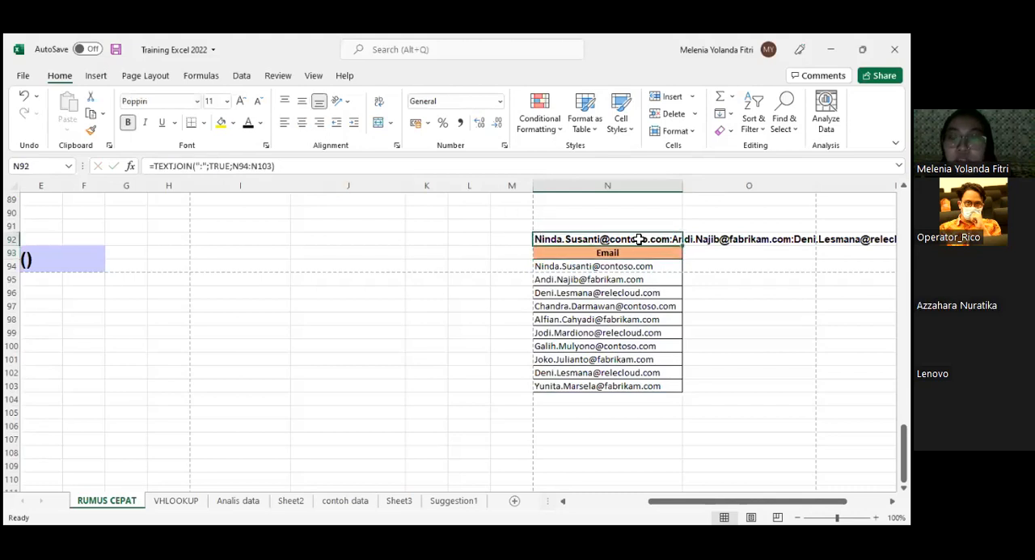
{"action": "left_click", "coordinate": [202, 167]}
{"action": "type", "text": ","}
{"action": "key", "text": "Return"}
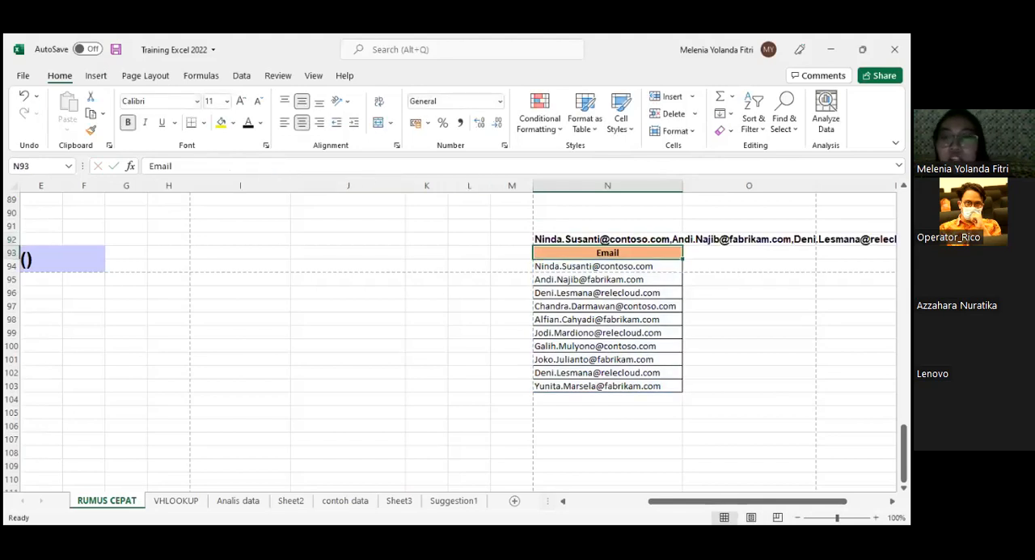
- Compare the TEXTJOIN formula in N92 with the Email list below it and the empty cells around it
{"action": "left_click_drag", "start_coordinate": [686, 391], "coordinate": [686, 400]}
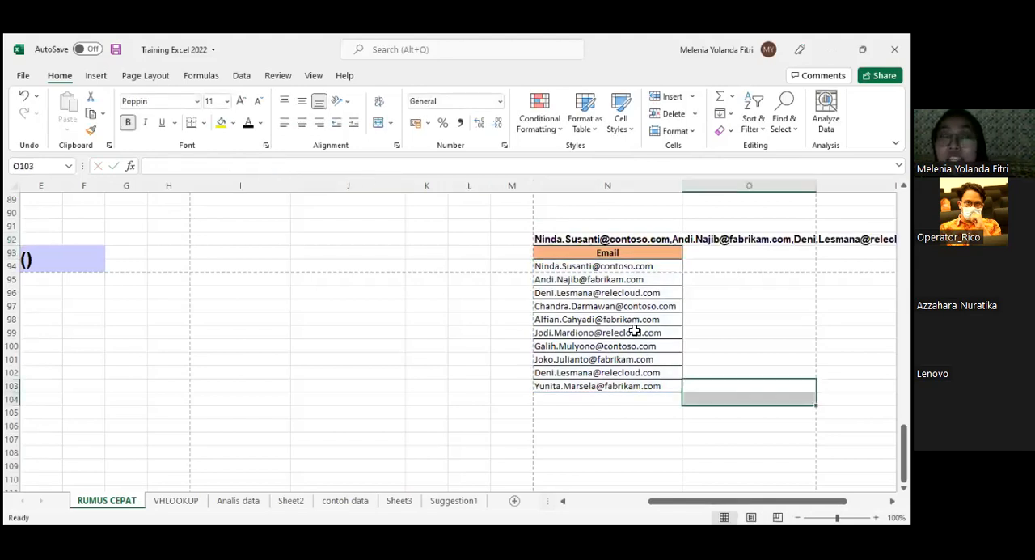
{"action": "left_click", "coordinate": [665, 427]}
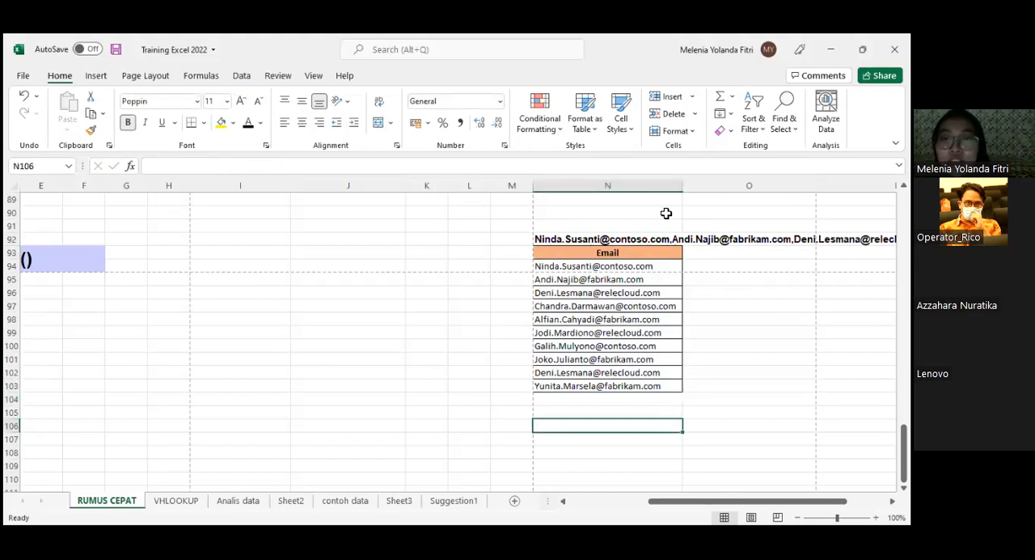
{"action": "left_click", "coordinate": [674, 240]}
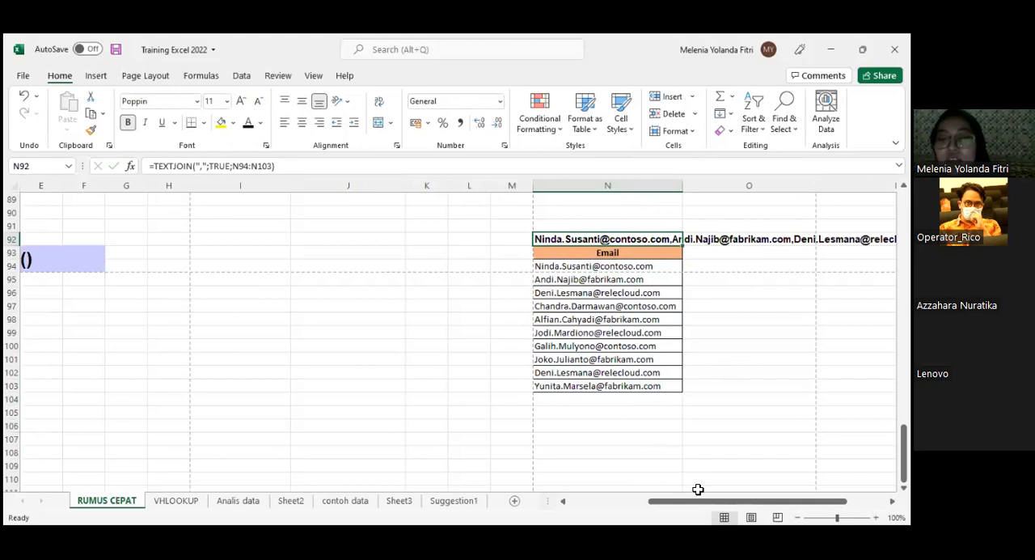
{"action": "left_click", "coordinate": [651, 267]}
{"action": "left_click_drag", "start_coordinate": [651, 277], "coordinate": [688, 385]}
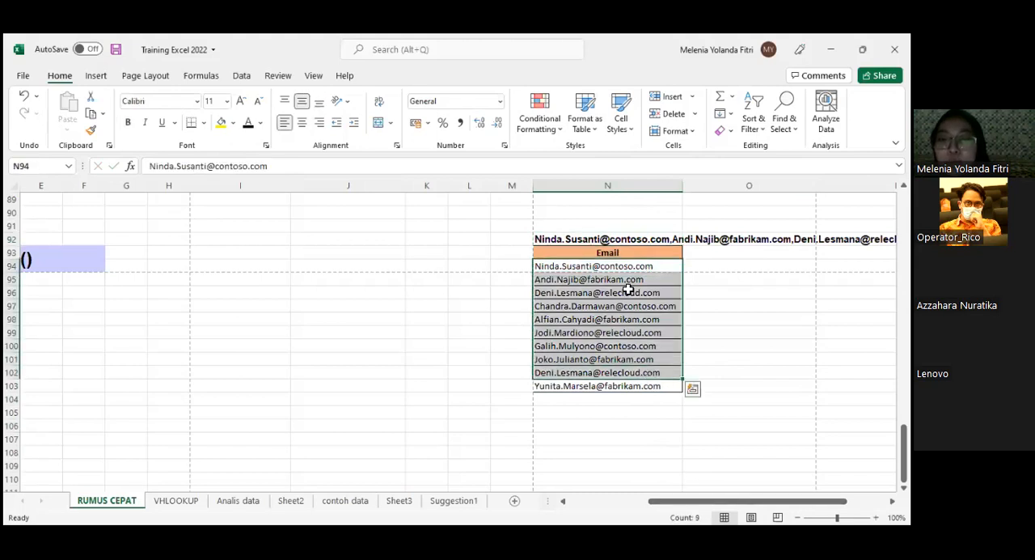
{"action": "left_click", "coordinate": [358, 251]}
{"action": "left_click", "coordinate": [734, 279]}
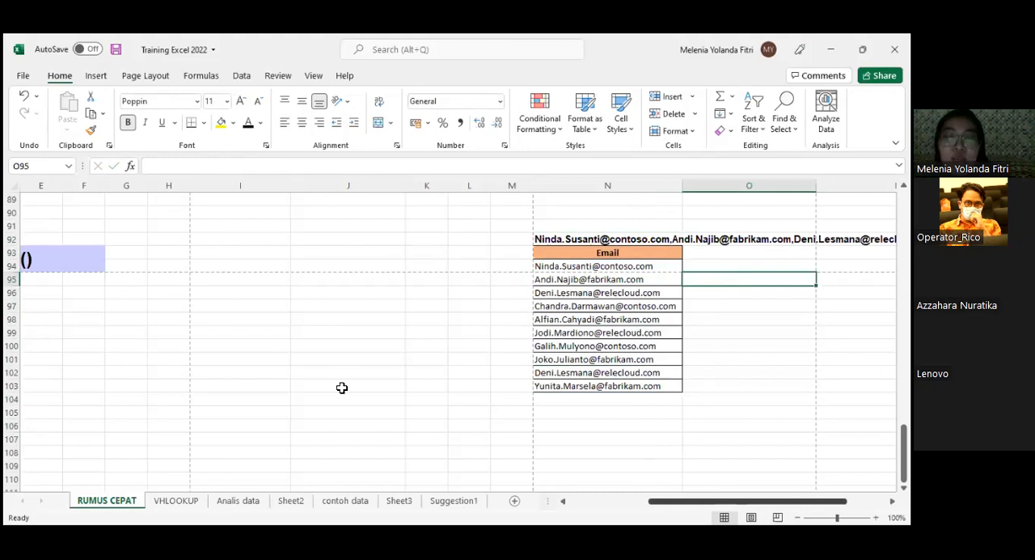
- Return to the beginning of the RUMUS CEPAT sheet, and open the VHLOOKUP sheet
{"action": "scroll", "coordinate": [358, 351], "scroll_direction": "left", "scroll_amount": 3}
{"action": "scroll", "coordinate": [358, 351], "scroll_direction": "up", "scroll_amount": 19}
{"action": "scroll", "coordinate": [358, 351], "scroll_direction": "up", "scroll_amount": 10}
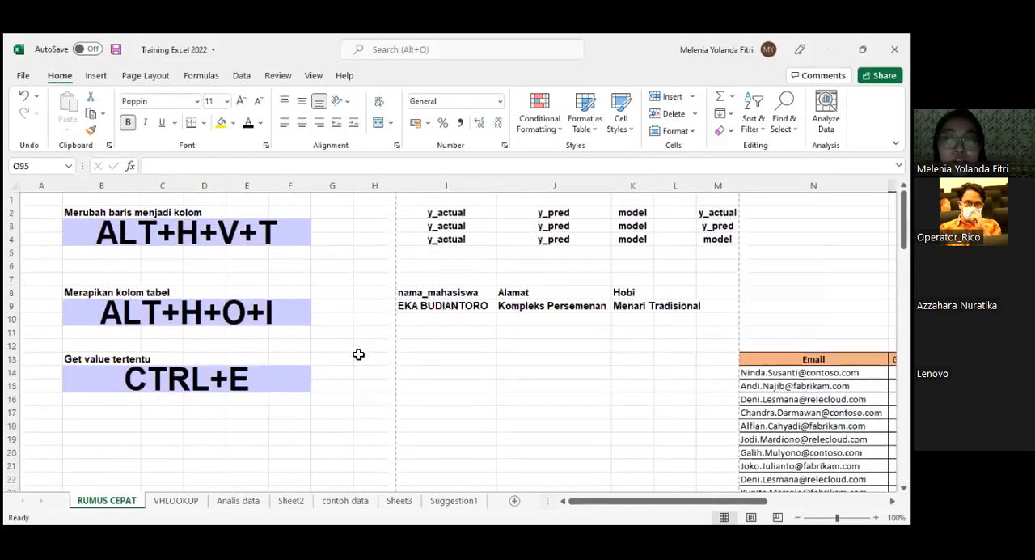
{"action": "scroll", "coordinate": [432, 421], "scroll_direction": "down", "scroll_amount": 3}
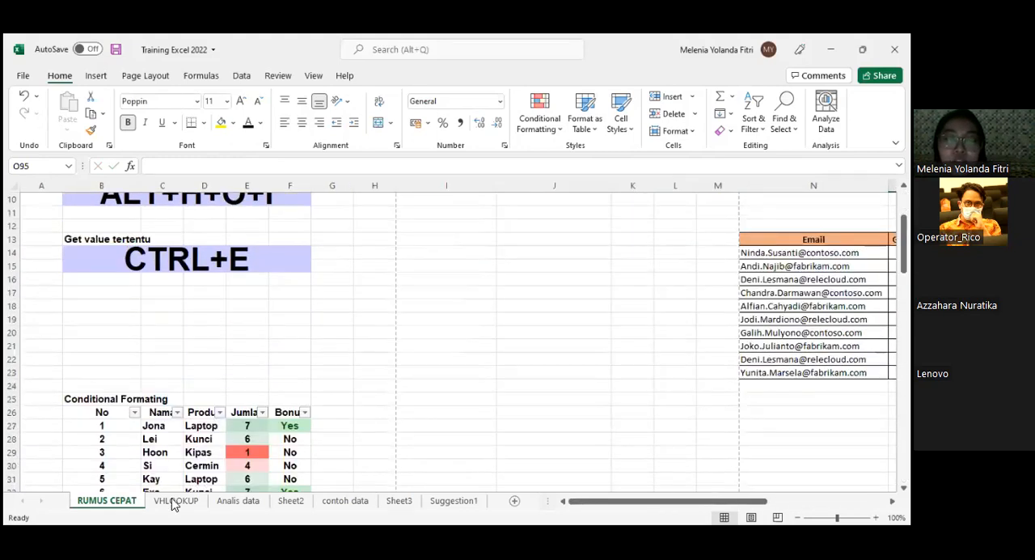
{"action": "left_click", "coordinate": [506, 317]}
{"action": "scroll", "coordinate": [506, 315], "scroll_direction": "up", "scroll_amount": 1}
{"action": "scroll", "coordinate": [506, 313], "scroll_direction": "up", "scroll_amount": 3}
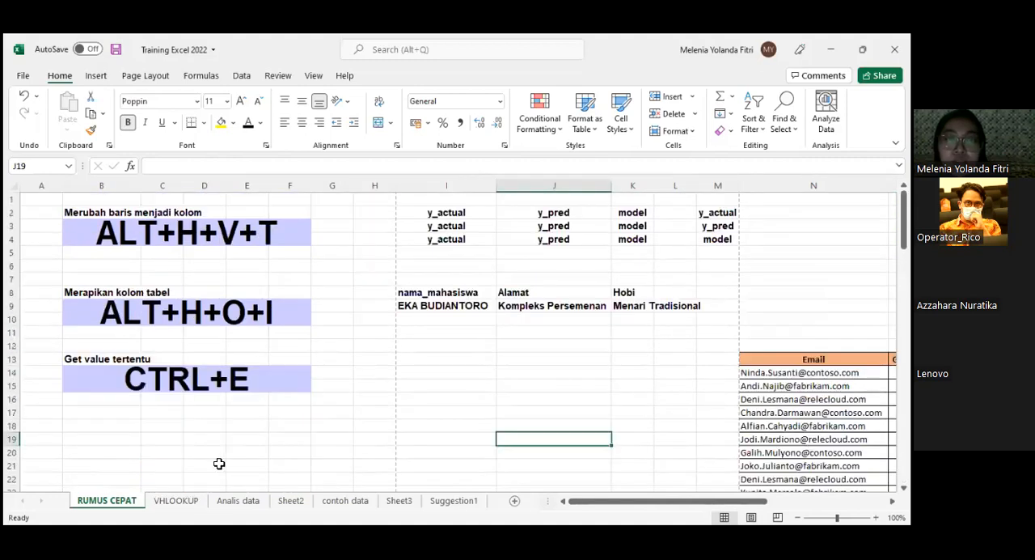
{"action": "left_click", "coordinate": [176, 500]}
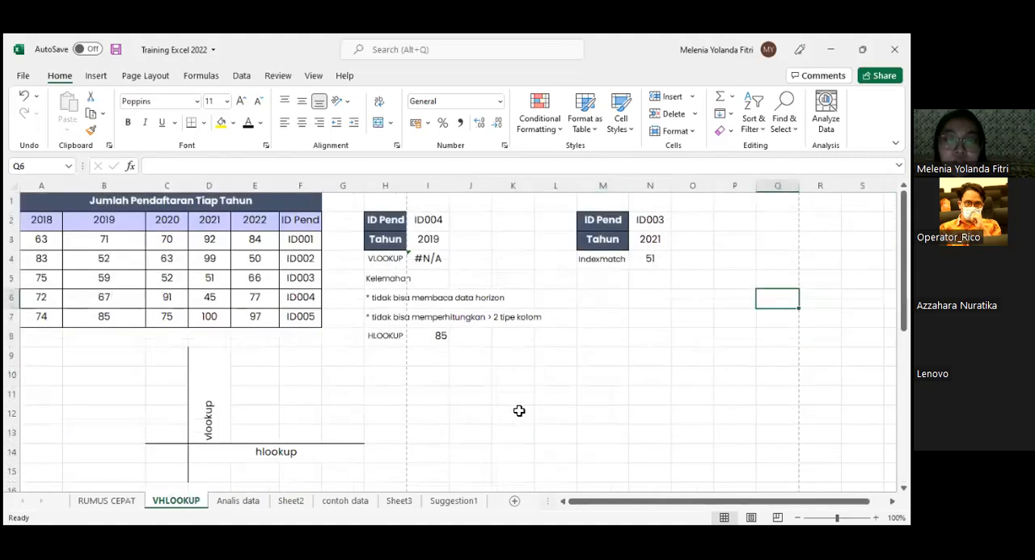
{"action": "scroll", "coordinate": [524, 411], "scroll_direction": "down", "scroll_amount": 8}
{"action": "scroll", "coordinate": [526, 411], "scroll_direction": "up", "scroll_amount": 2}
{"action": "scroll", "coordinate": [526, 410], "scroll_direction": "up", "scroll_amount": 6}
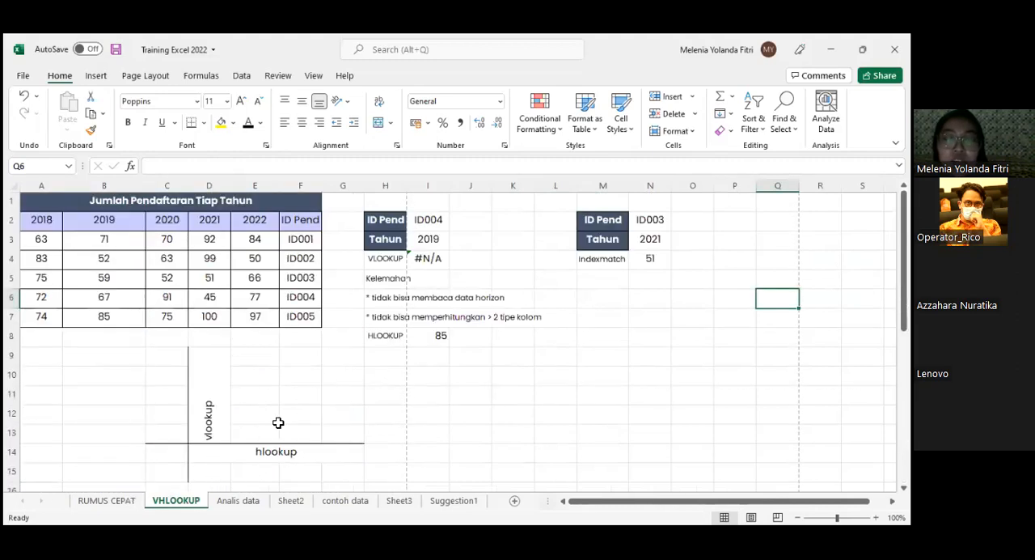
- Examine the Jumlah Pendaftaran Tiap Tahun table A1:F7, including its ID Pend column F2:F7
{"action": "left_click", "coordinate": [80, 208]}
{"action": "left_click_drag", "start_coordinate": [83, 214], "coordinate": [100, 319]}
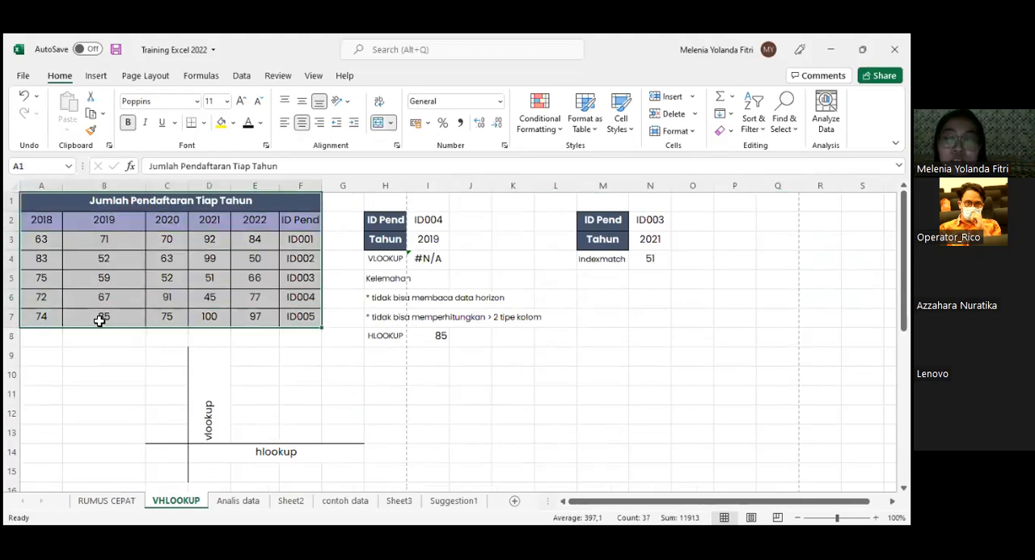
{"action": "left_click", "coordinate": [124, 198]}
{"action": "left_click_drag", "start_coordinate": [40, 222], "coordinate": [308, 319]}
{"action": "left_click", "coordinate": [307, 229]}
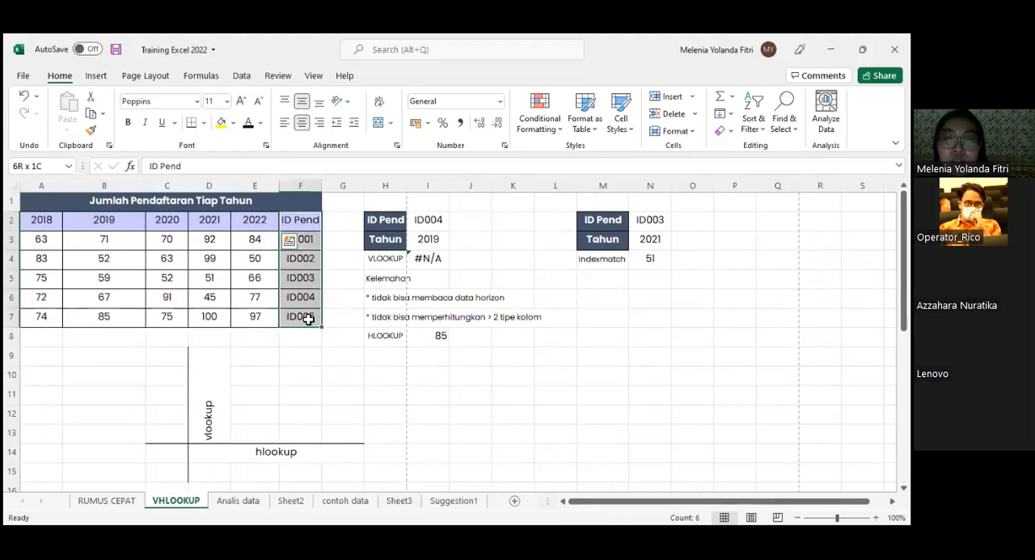
{"action": "left_click_drag", "start_coordinate": [302, 240], "coordinate": [303, 314]}
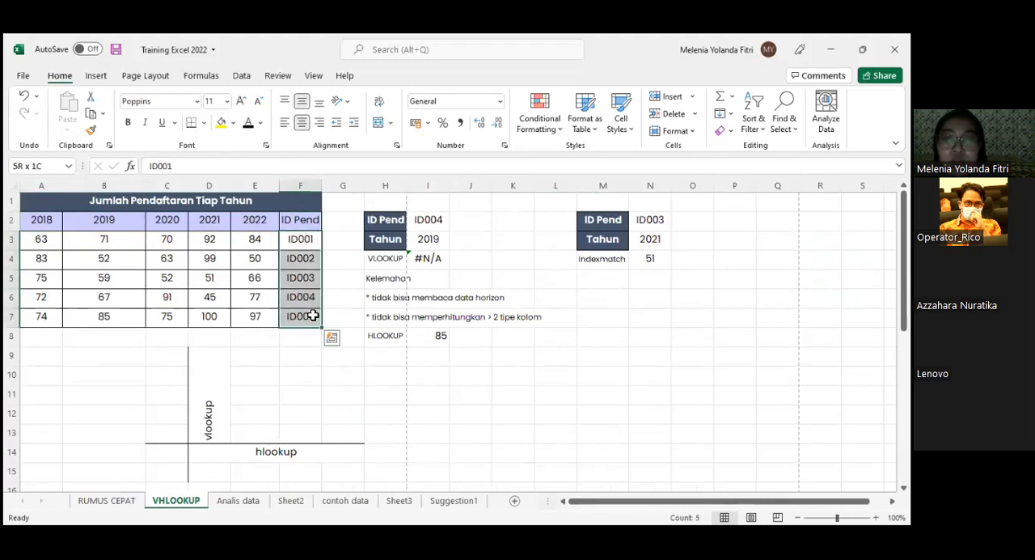
{"action": "left_click", "coordinate": [280, 384]}
- Compare the vertical vlookup and horizontal hlookup labels in the axis diagram with the orientation of the registration table
{"action": "scroll", "coordinate": [203, 379], "scroll_direction": "down", "scroll_amount": 1}
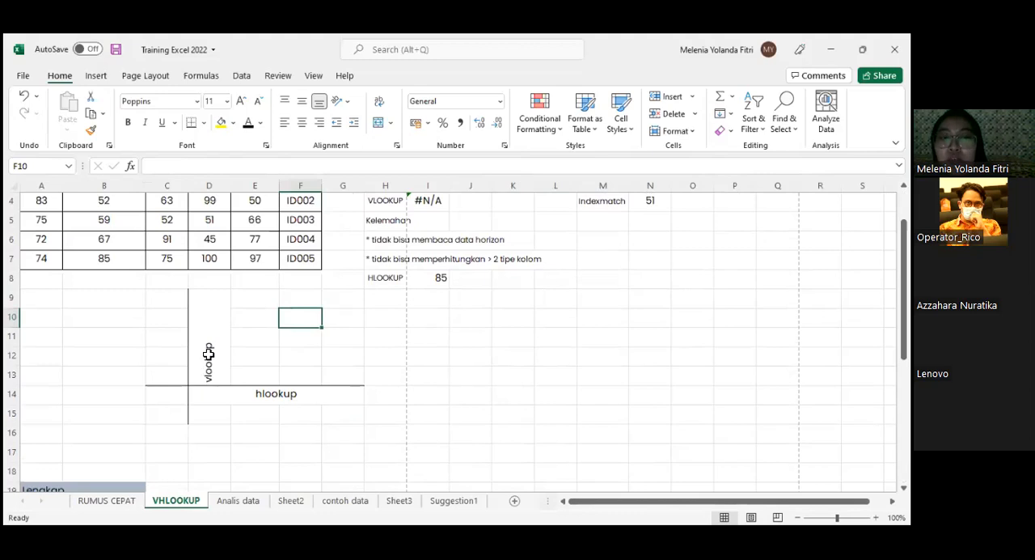
{"action": "scroll", "coordinate": [209, 356], "scroll_direction": "up", "scroll_amount": 1}
{"action": "scroll", "coordinate": [208, 355], "scroll_direction": "down", "scroll_amount": 1}
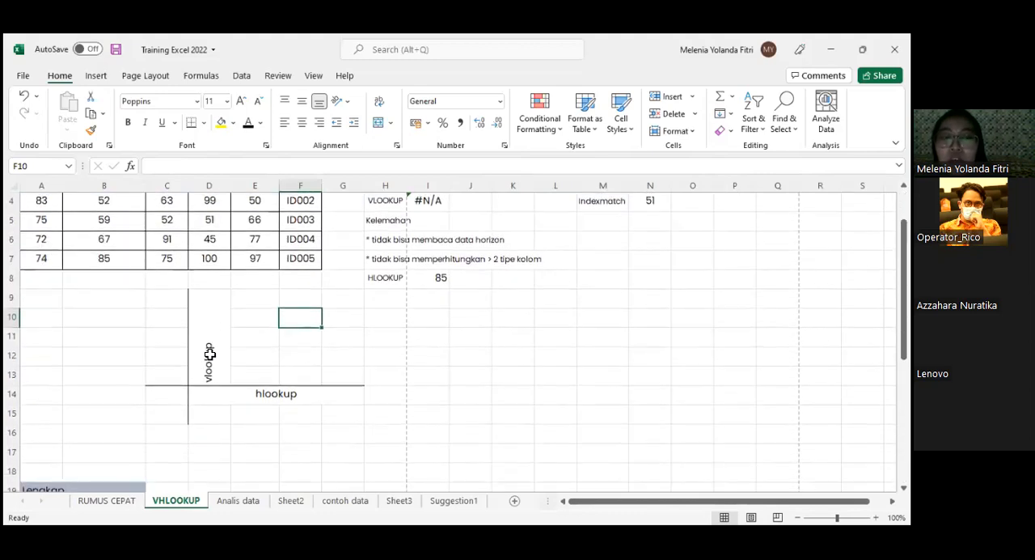
{"action": "left_click", "coordinate": [210, 353]}
{"action": "scroll", "coordinate": [210, 352], "scroll_direction": "up", "scroll_amount": 1}
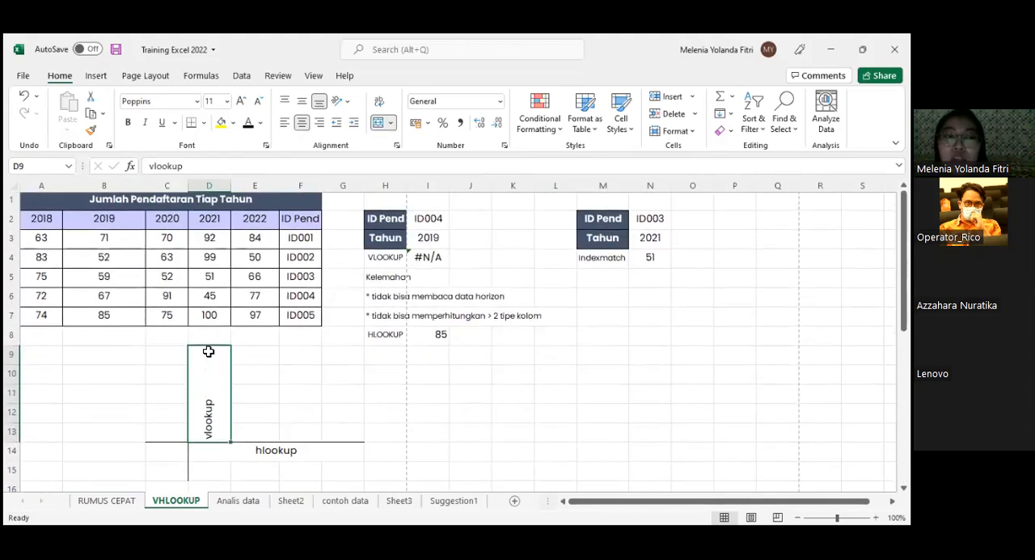
{"action": "scroll", "coordinate": [209, 352], "scroll_direction": "down", "scroll_amount": 1}
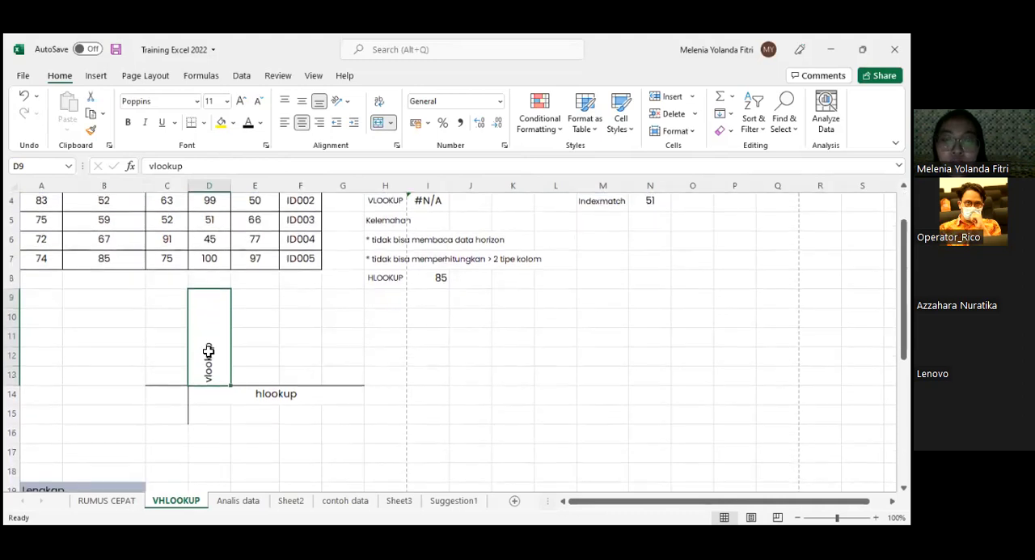
{"action": "left_click", "coordinate": [307, 395]}
{"action": "scroll", "coordinate": [320, 356], "scroll_direction": "up", "scroll_amount": 1}
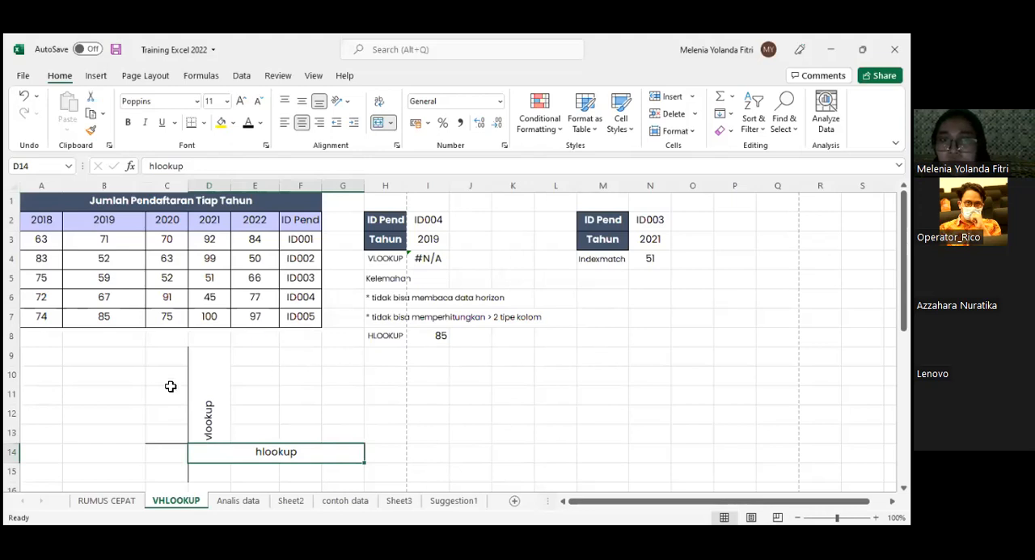
{"action": "left_click", "coordinate": [200, 374]}
{"action": "left_click", "coordinate": [238, 453]}
{"action": "left_click", "coordinate": [212, 417]}
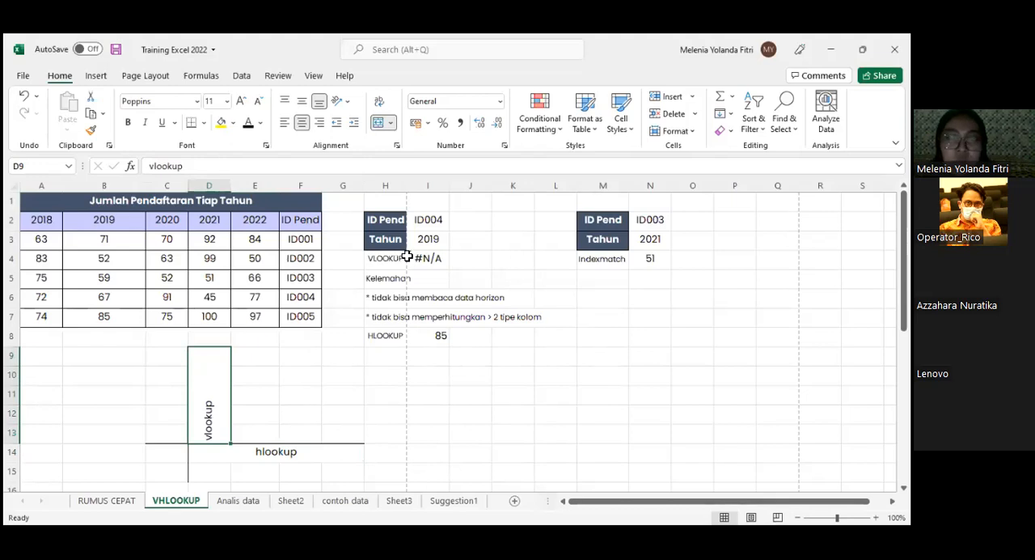
- Inspect the VLOOKUP example's ID Pend and Tahun inputs, the formula in I4, and the table's 2019 column B2:B7
{"action": "left_click", "coordinate": [392, 223]}
{"action": "left_click", "coordinate": [431, 220]}
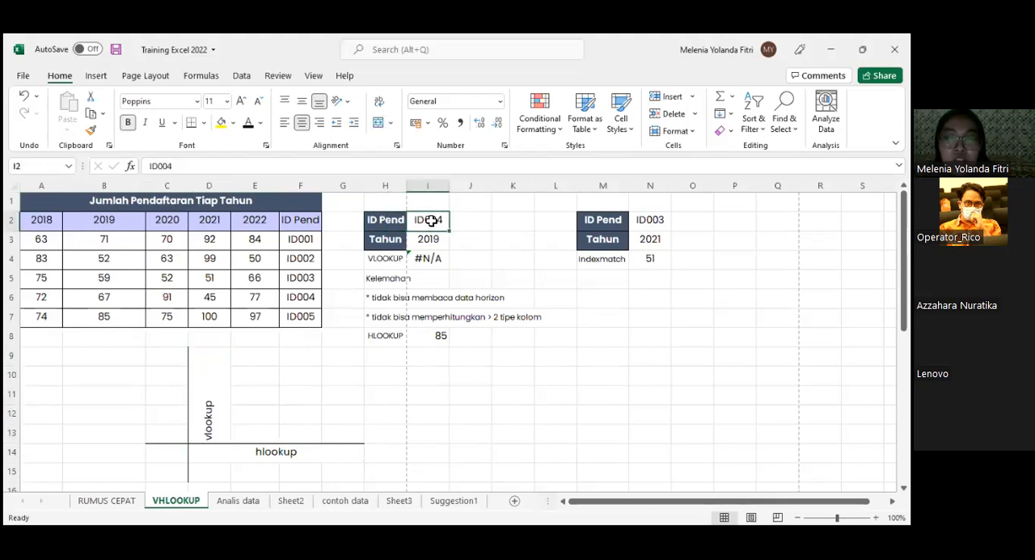
{"action": "left_click", "coordinate": [429, 239]}
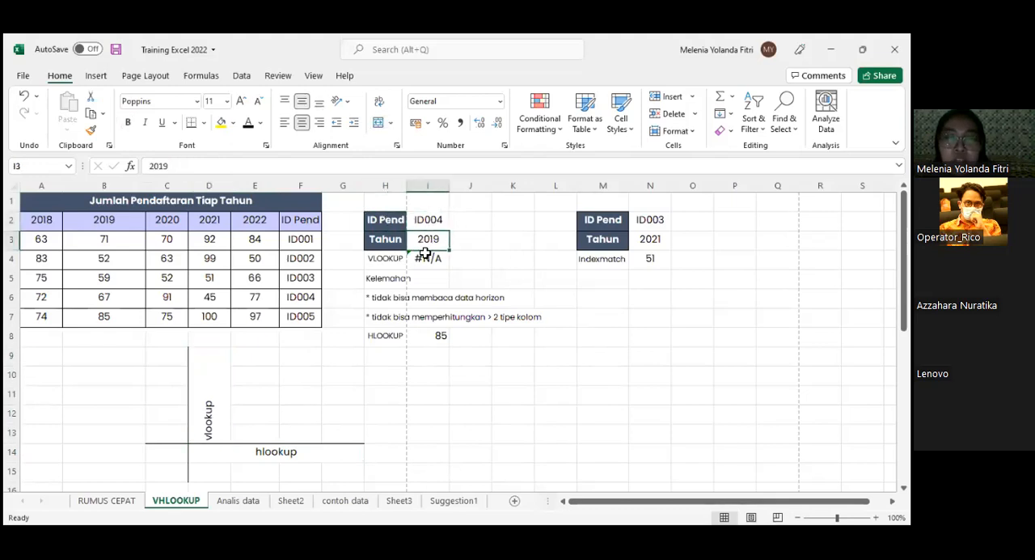
{"action": "left_click", "coordinate": [425, 256]}
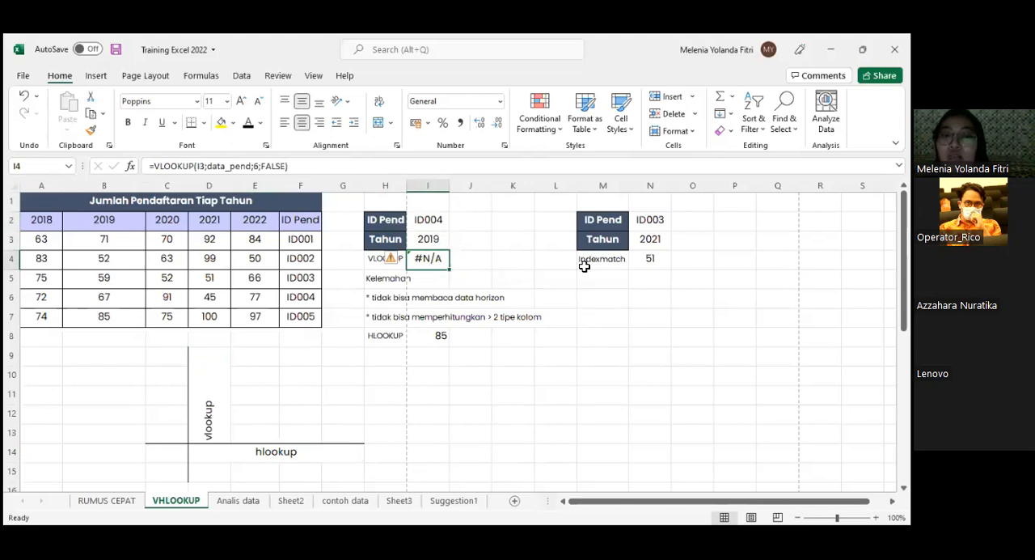
{"action": "left_click", "coordinate": [501, 266]}
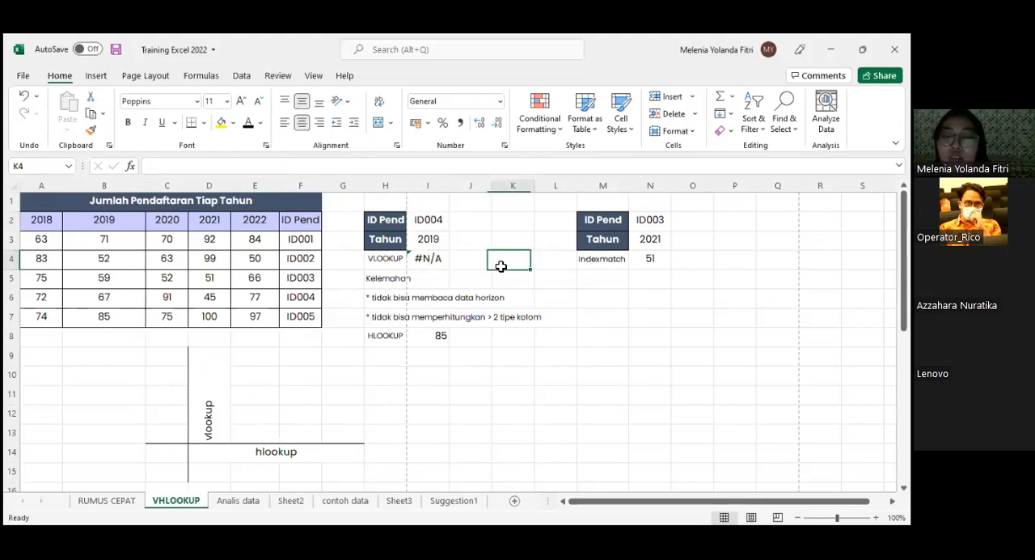
{"action": "left_click", "coordinate": [426, 241]}
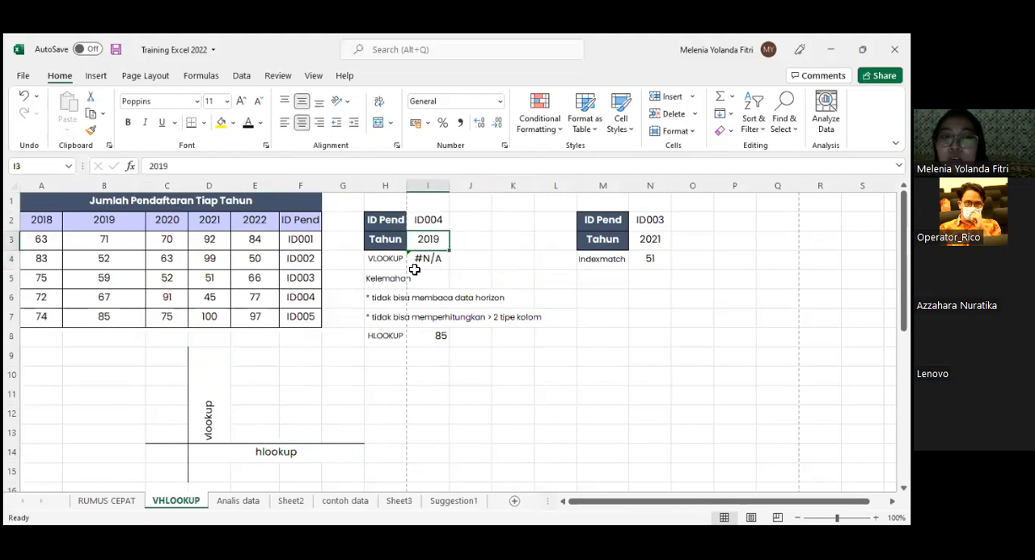
{"action": "left_click_drag", "start_coordinate": [393, 239], "coordinate": [410, 239]}
{"action": "left_click", "coordinate": [428, 239]}
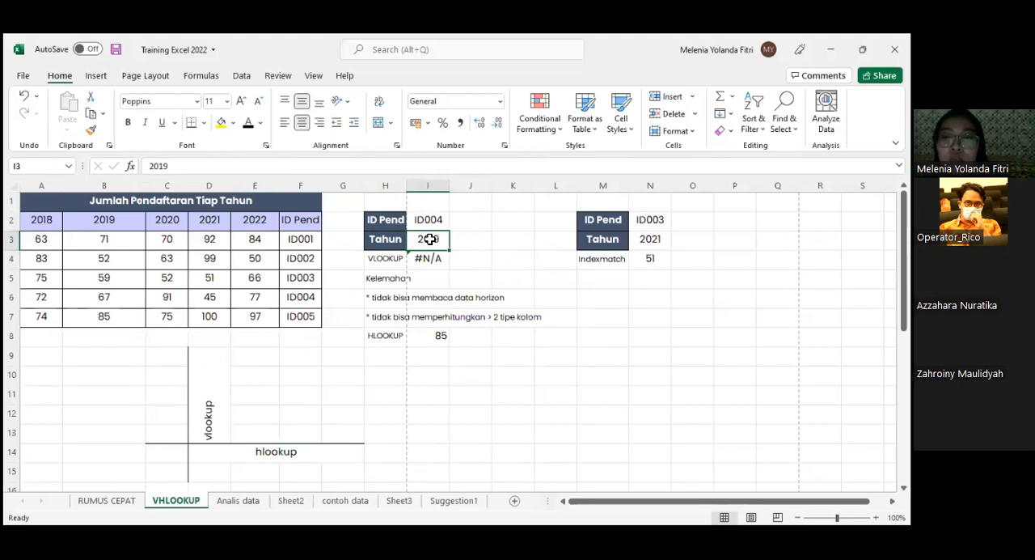
{"action": "left_click_drag", "start_coordinate": [104, 220], "coordinate": [119, 320]}
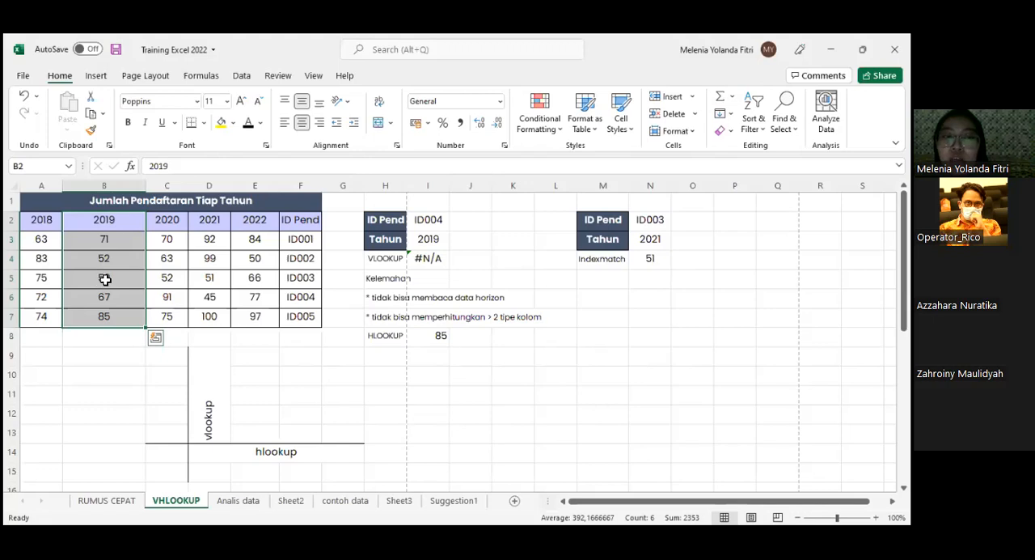
- Compare the 2019 column with the ID Pend column F2:F7, and trace where the ID004 row crosses the 2019 column
{"action": "left_click_drag", "start_coordinate": [132, 218], "coordinate": [131, 312]}
{"action": "left_click_drag", "start_coordinate": [300, 220], "coordinate": [294, 312]}
{"action": "left_click_drag", "start_coordinate": [132, 220], "coordinate": [132, 322]}
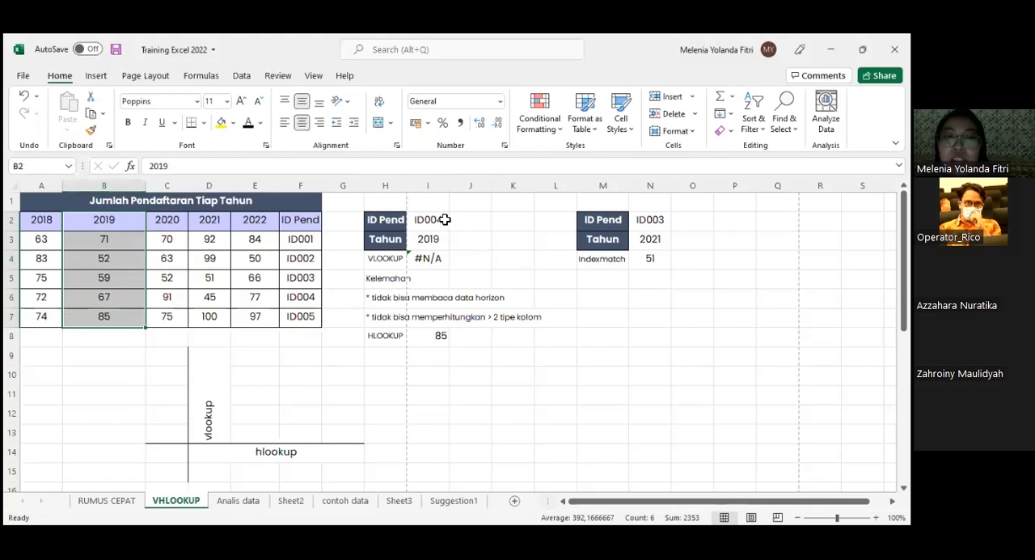
{"action": "left_click_drag", "start_coordinate": [312, 220], "coordinate": [309, 317]}
{"action": "left_click", "coordinate": [308, 298]}
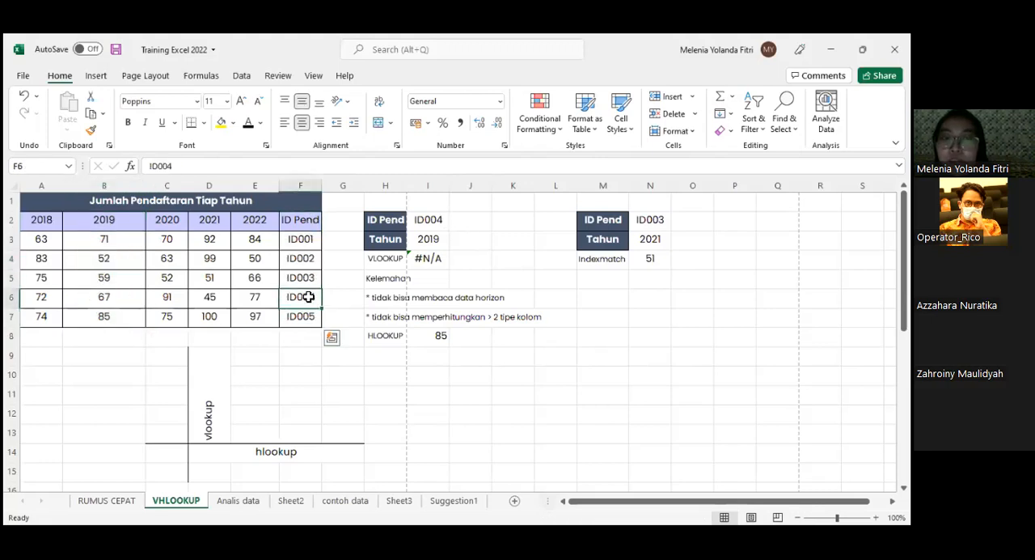
{"action": "left_click", "coordinate": [11, 297]}
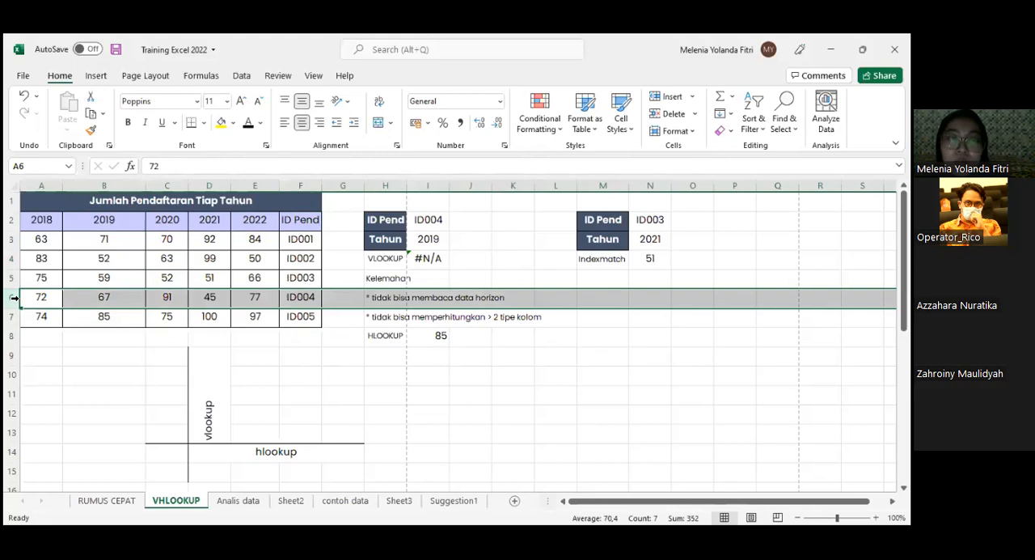
{"action": "left_click", "coordinate": [121, 186], "text": "ctrl"}
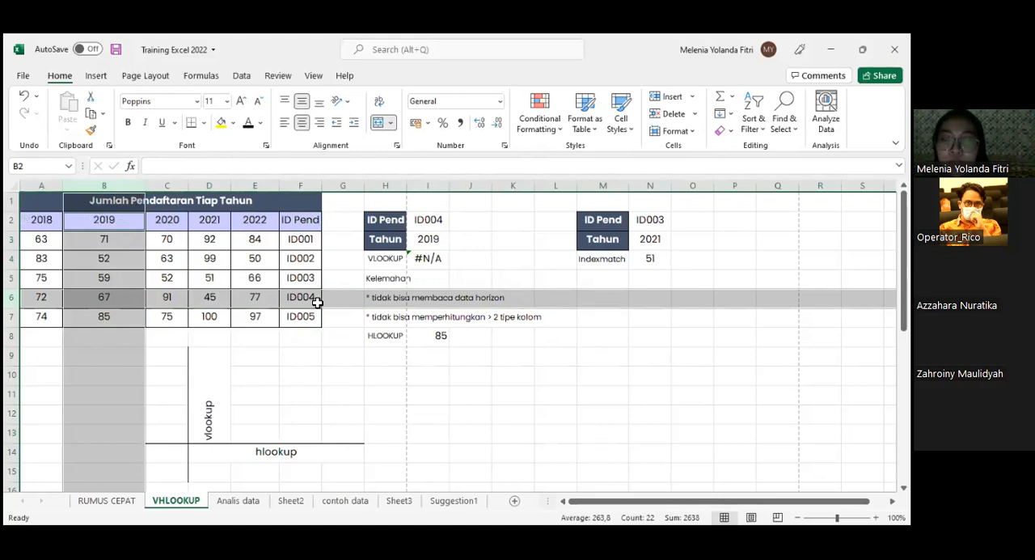
- Open the Indexmatch formula in N4 to examine its INDEX and MATCH ranges
{"action": "left_click", "coordinate": [657, 259]}
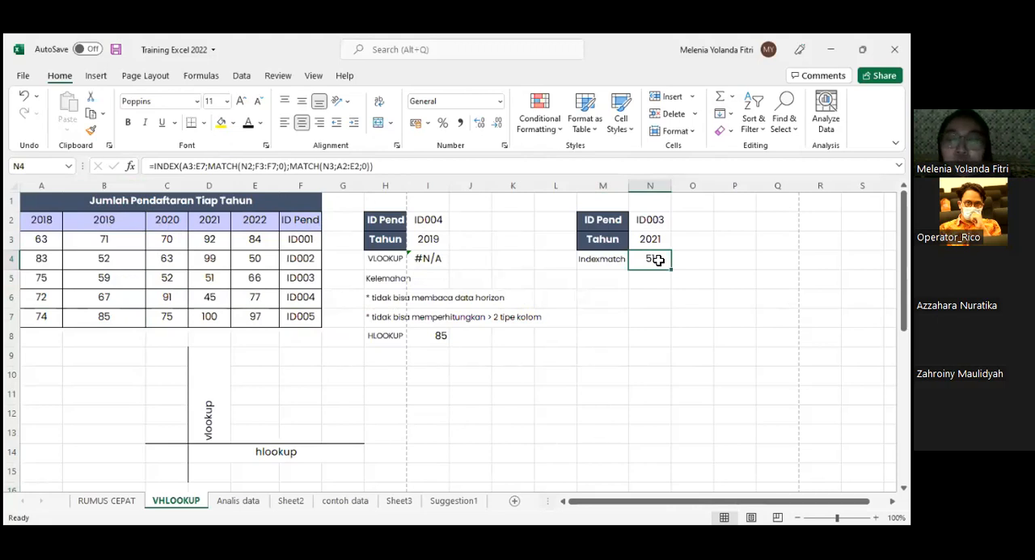
{"action": "double_click", "coordinate": [659, 259]}
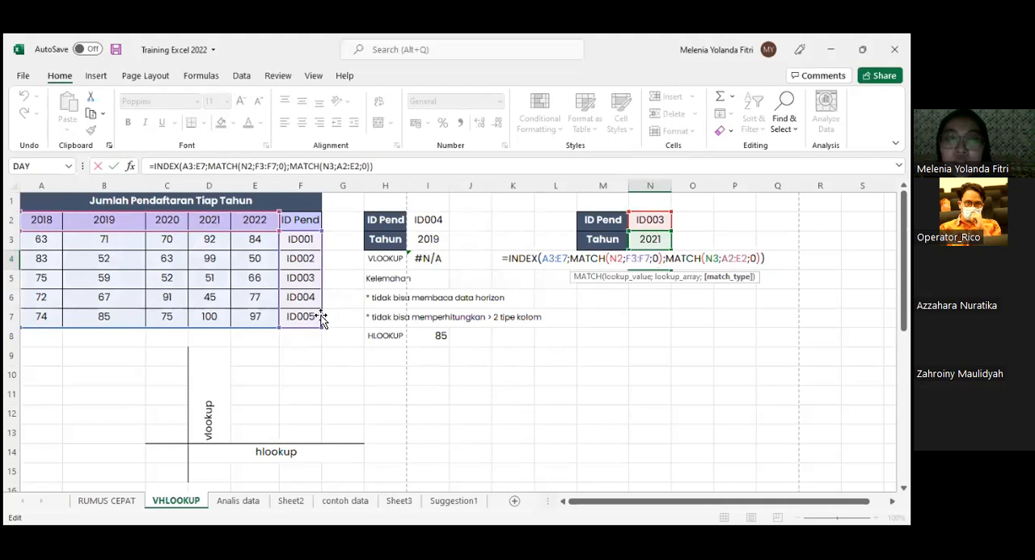
- Examine the N2 and F3:F7 arguments, the second MATCH and the enclosing INDEX in the N4 formula
{"action": "double_click", "coordinate": [616, 259]}
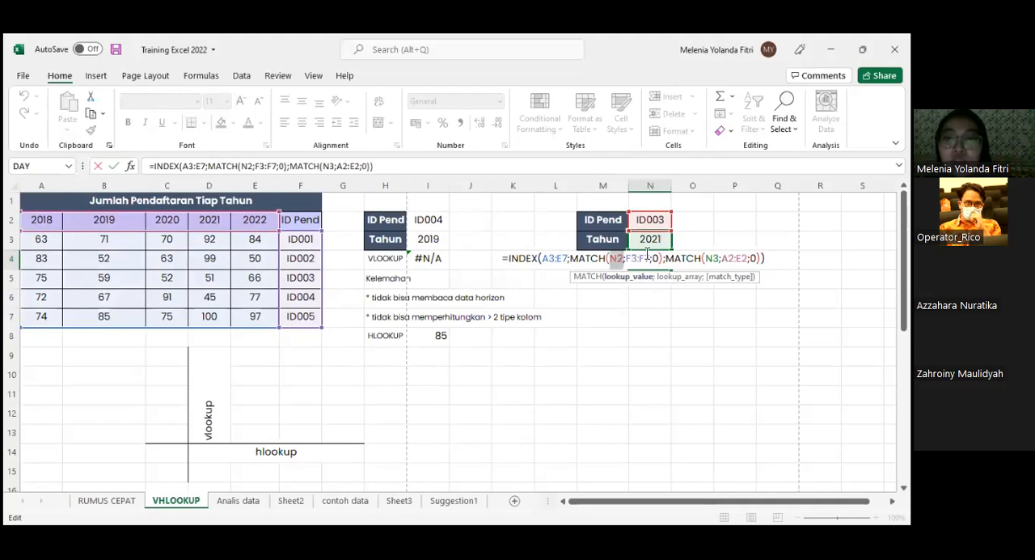
{"action": "double_click", "coordinate": [635, 259]}
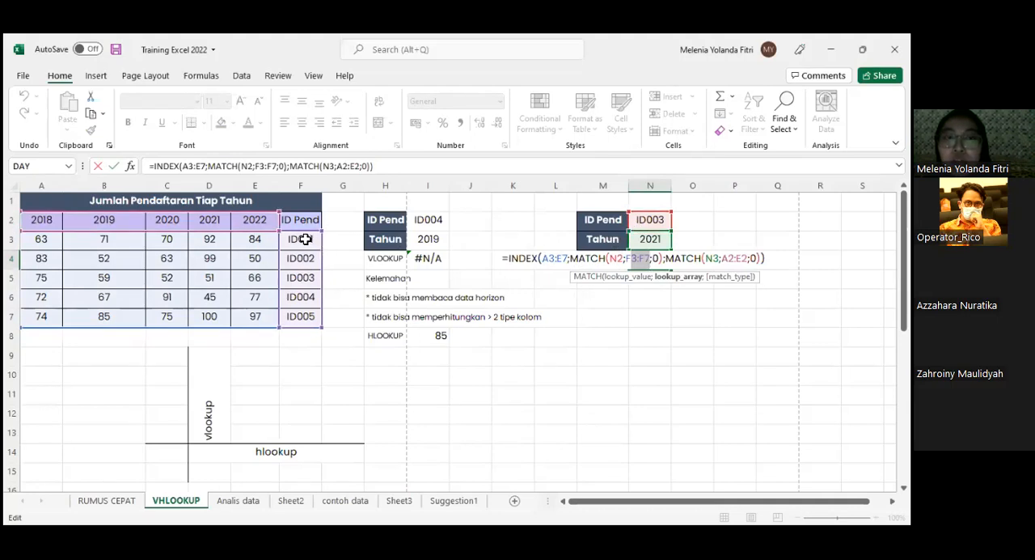
{"action": "left_click", "coordinate": [683, 263]}
{"action": "left_click_drag", "start_coordinate": [686, 263], "coordinate": [707, 262]}
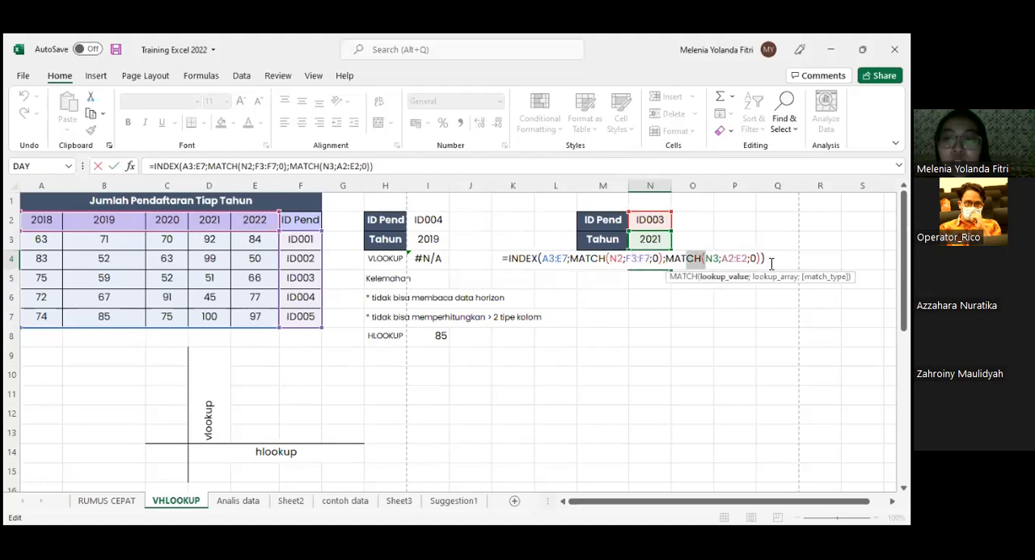
{"action": "left_click_drag", "start_coordinate": [768, 261], "coordinate": [539, 259]}
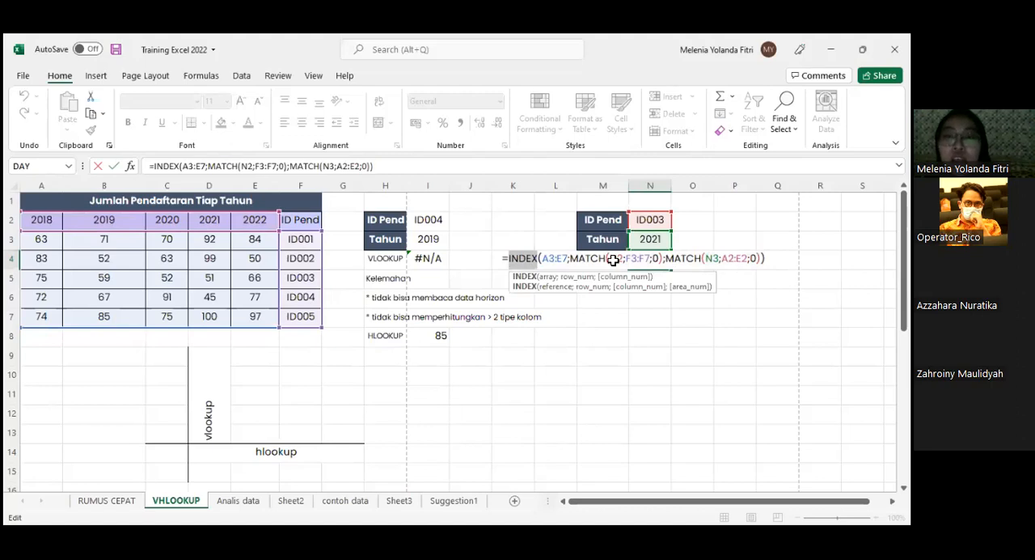
{"action": "key", "text": "Return"}
- Trace where the ID003 row crosses the 2021 column in the registration table
{"action": "left_click", "coordinate": [315, 278]}
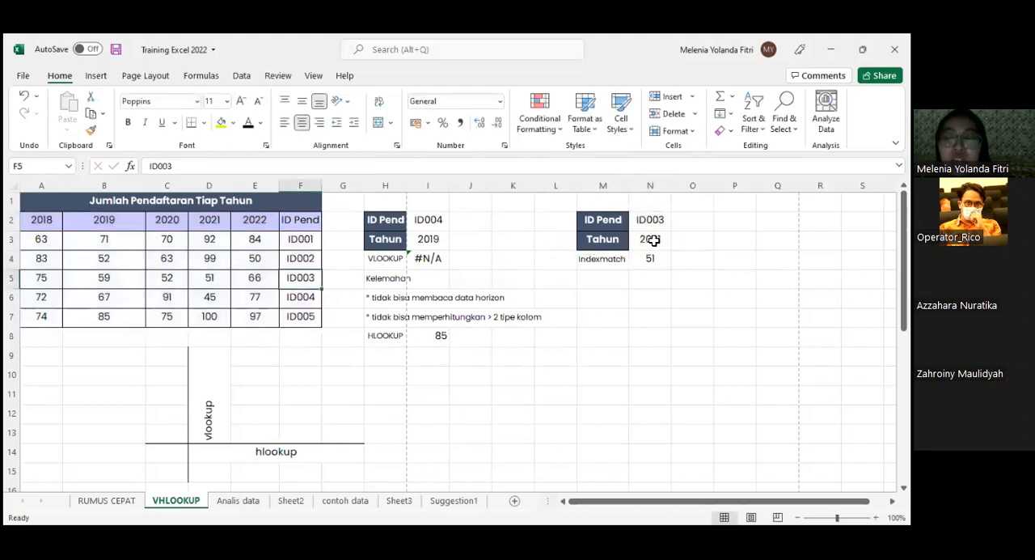
{"action": "left_click", "coordinate": [653, 240]}
{"action": "left_click", "coordinate": [219, 223]}
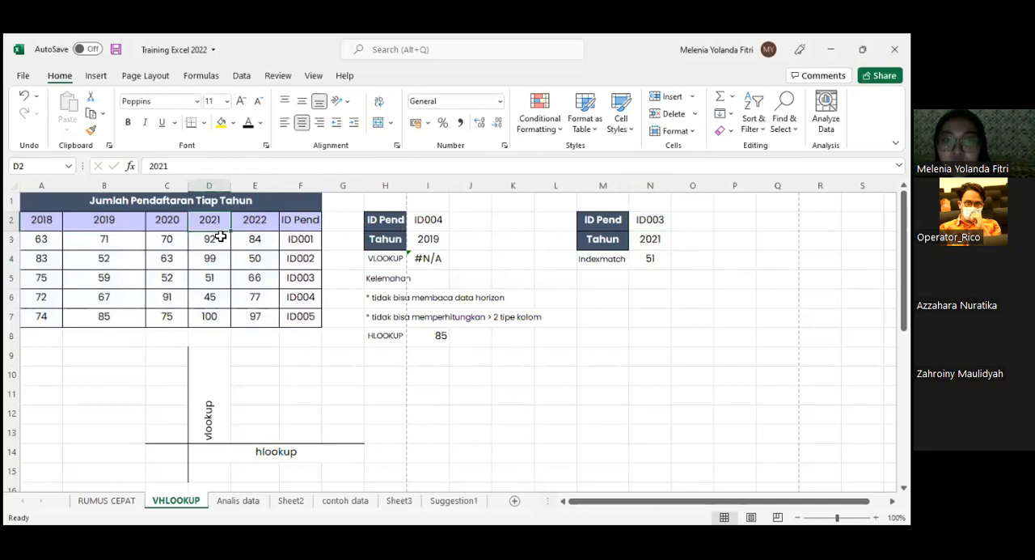
{"action": "left_click_drag", "start_coordinate": [220, 236], "coordinate": [212, 314]}
{"action": "left_click", "coordinate": [212, 275]}
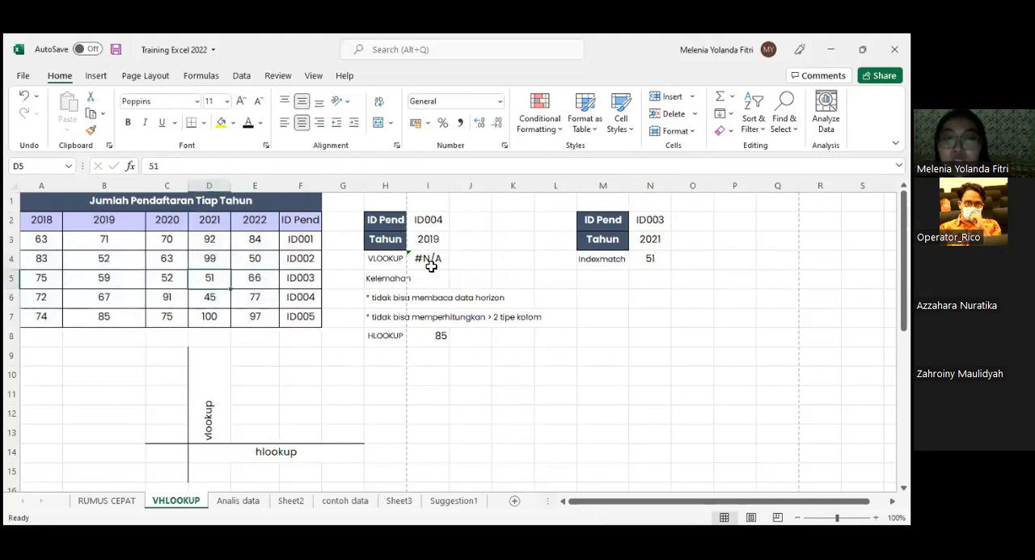
- Set the Indexmatch example's Tahun in N3 to 2022
{"action": "left_click", "coordinate": [650, 257]}
{"action": "left_click", "coordinate": [653, 237]}
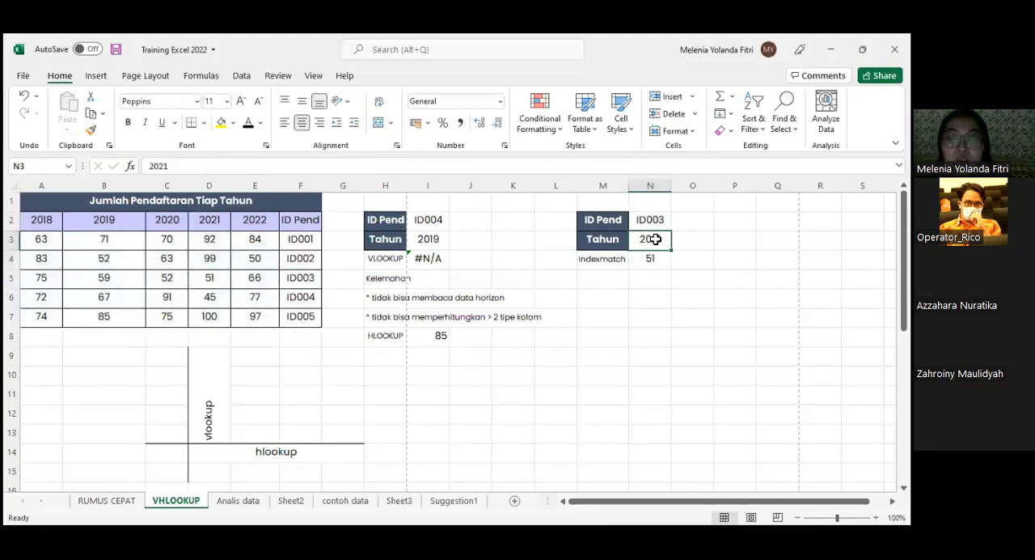
{"action": "type", "text": "2022"}
{"action": "key", "text": "Return"}
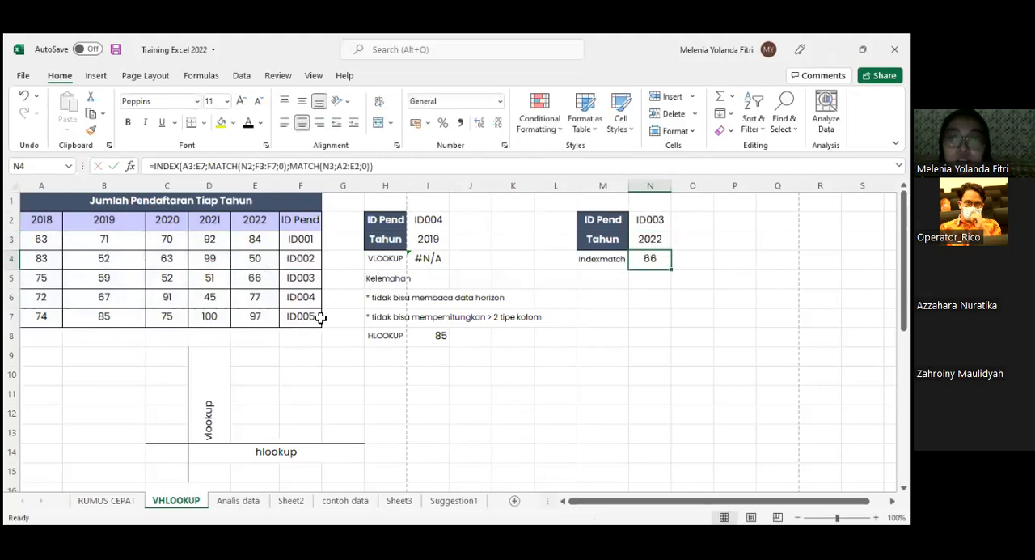
- Trace where the ID003 row crosses the 2022 column in the registration table
{"action": "left_click", "coordinate": [246, 224]}
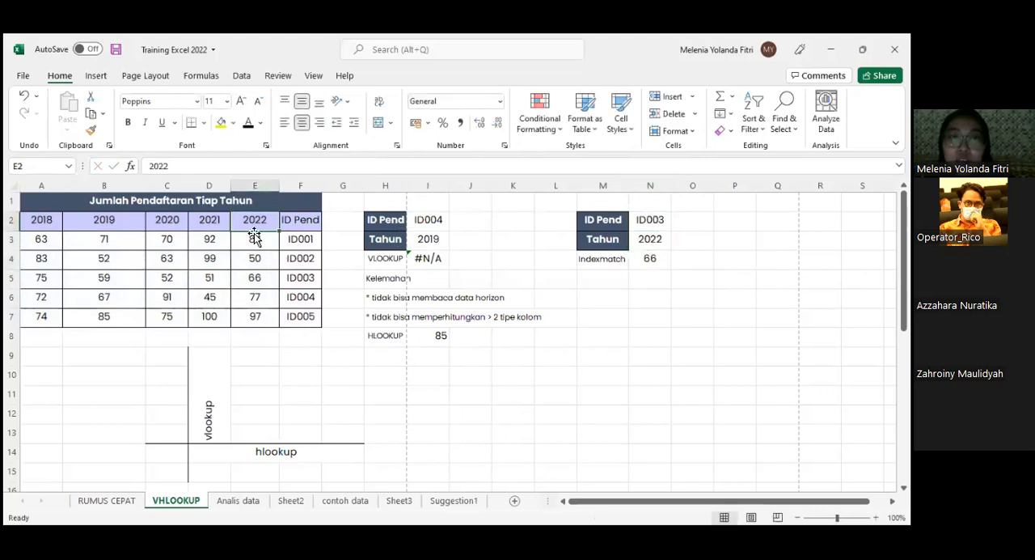
{"action": "left_click", "coordinate": [297, 277]}
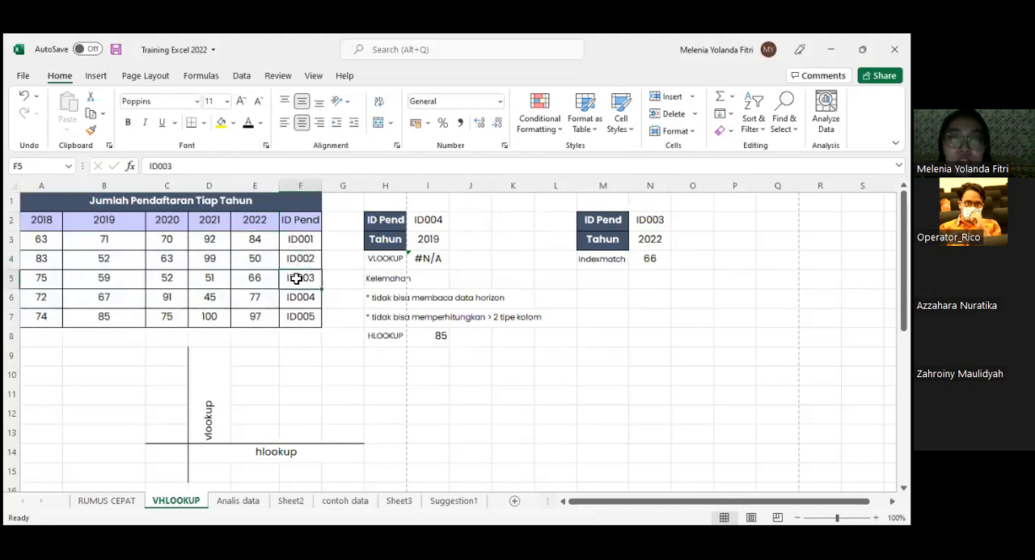
{"action": "left_click_drag", "start_coordinate": [297, 278], "coordinate": [257, 275]}
{"action": "left_click", "coordinate": [257, 275]}
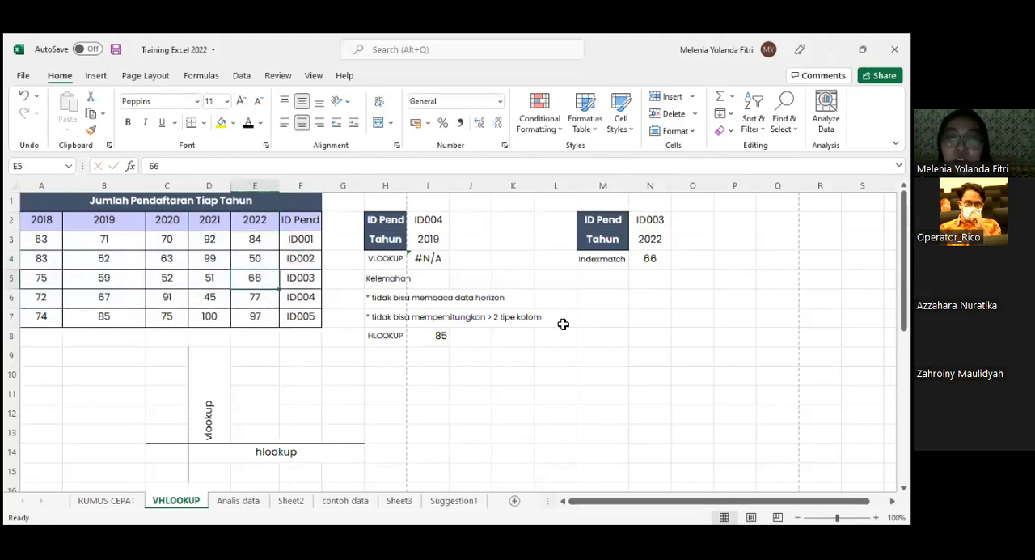
- Check the VLOOKUP example's Tahun against the 2019 column, and try 85 as the value in I3
{"action": "left_click", "coordinate": [432, 240]}
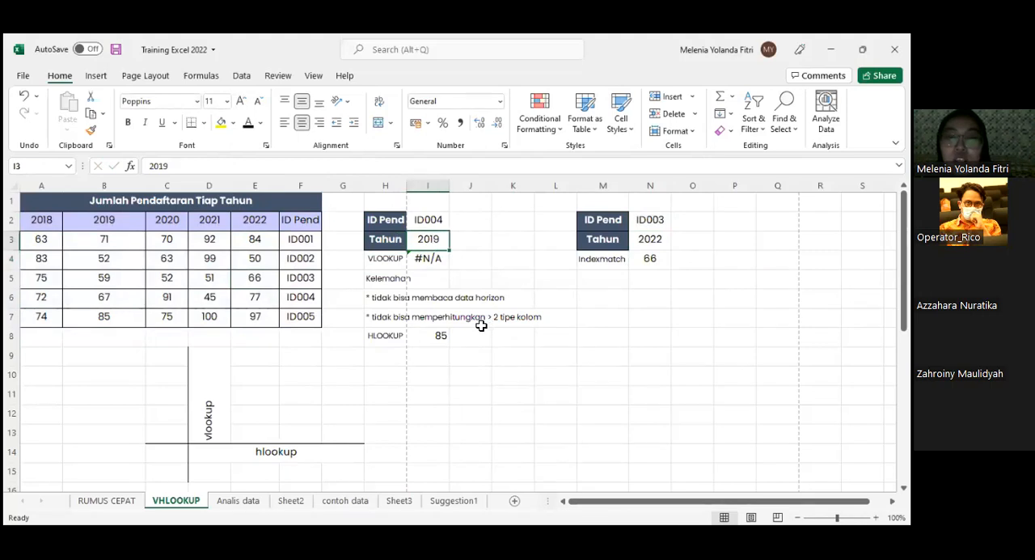
{"action": "left_click", "coordinate": [122, 186]}
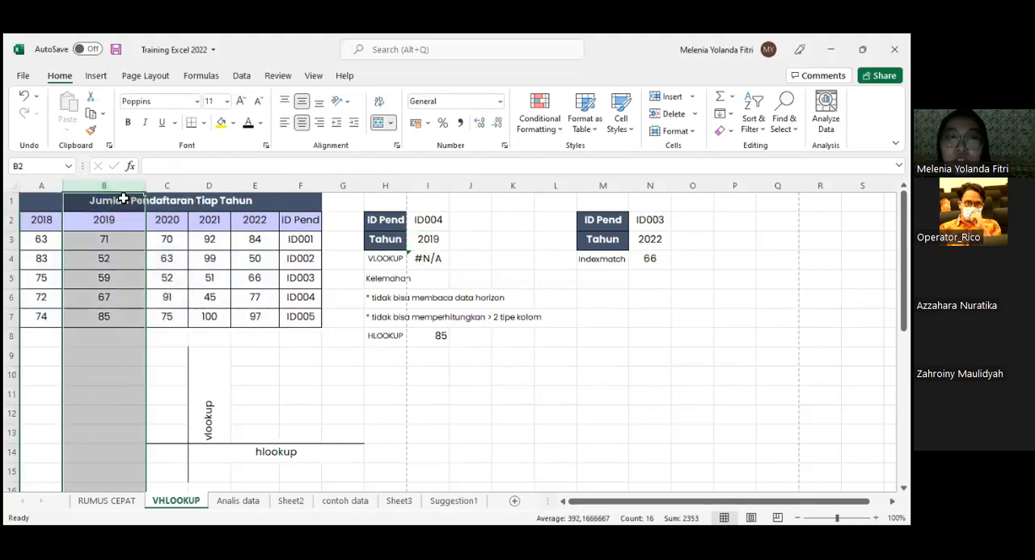
{"action": "left_click", "coordinate": [428, 238]}
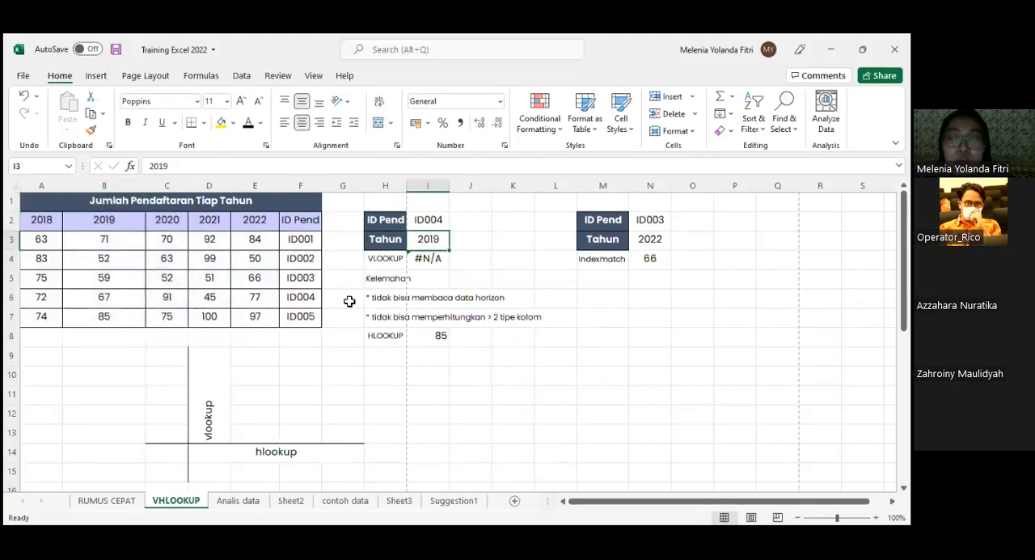
{"action": "type", "text": "85"}
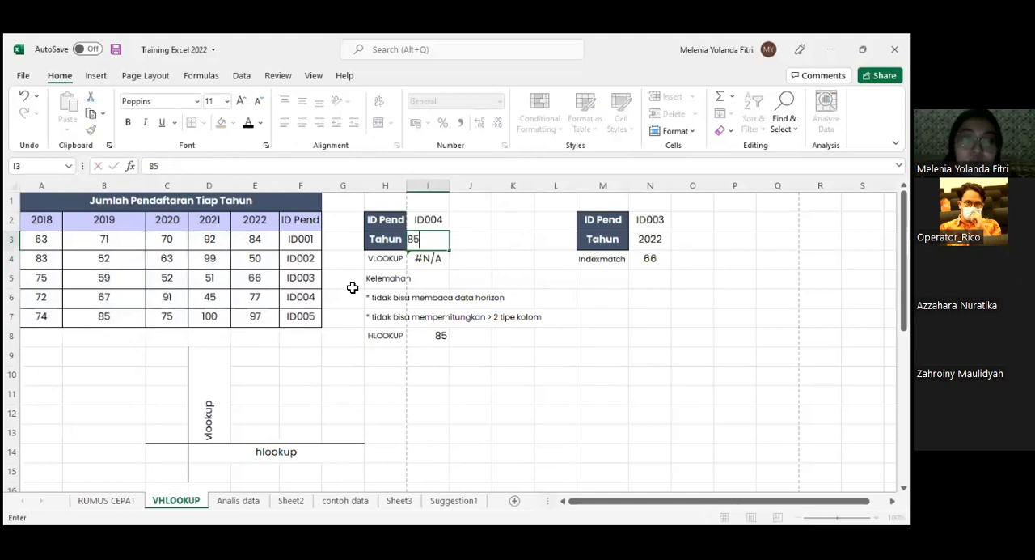
{"action": "key", "text": "Return"}
{"action": "left_click", "coordinate": [438, 238]}
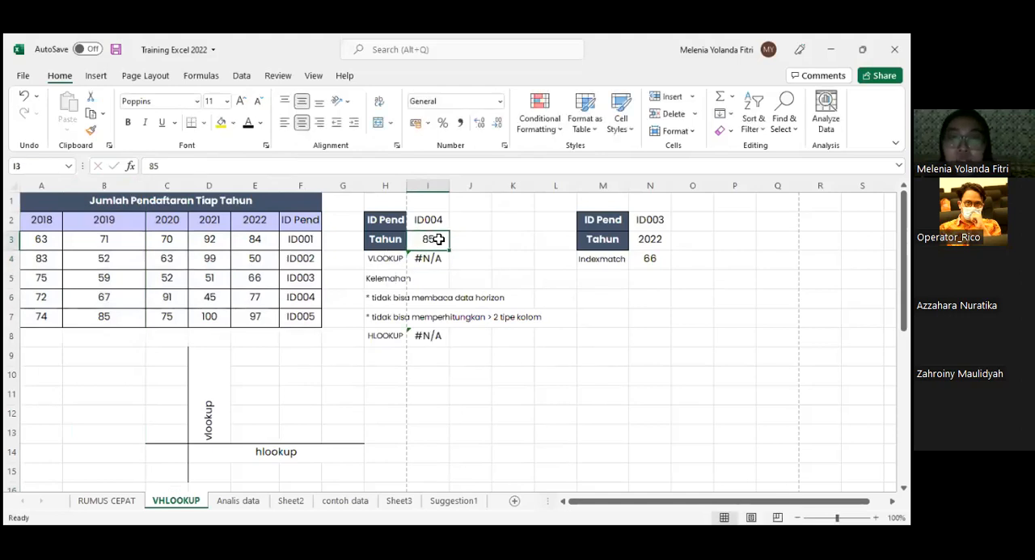
- Set I3 to 63 from the 2018 column, and compare column A with the ID Pend column F
{"action": "left_click", "coordinate": [44, 240]}
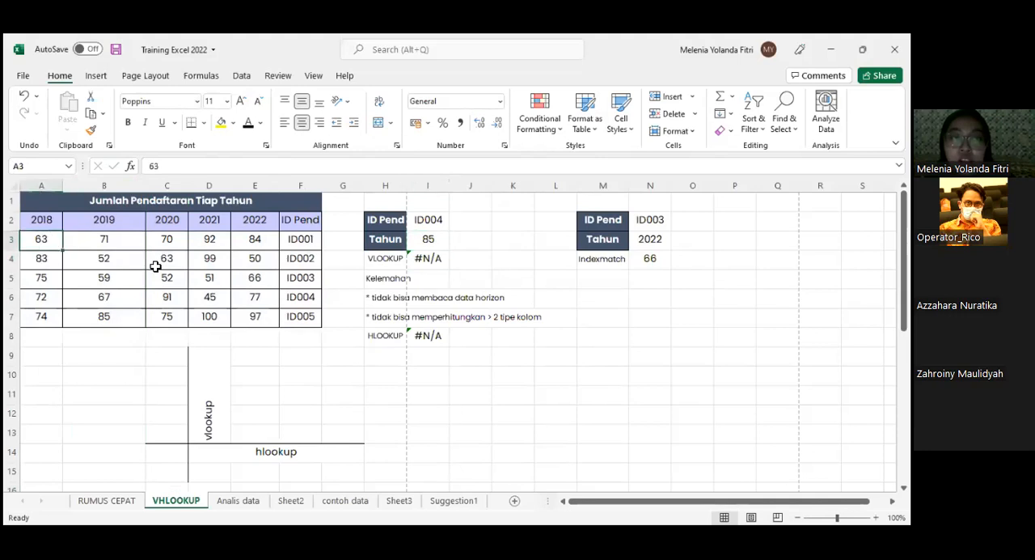
{"action": "left_click", "coordinate": [430, 236]}
{"action": "type", "text": "63"}
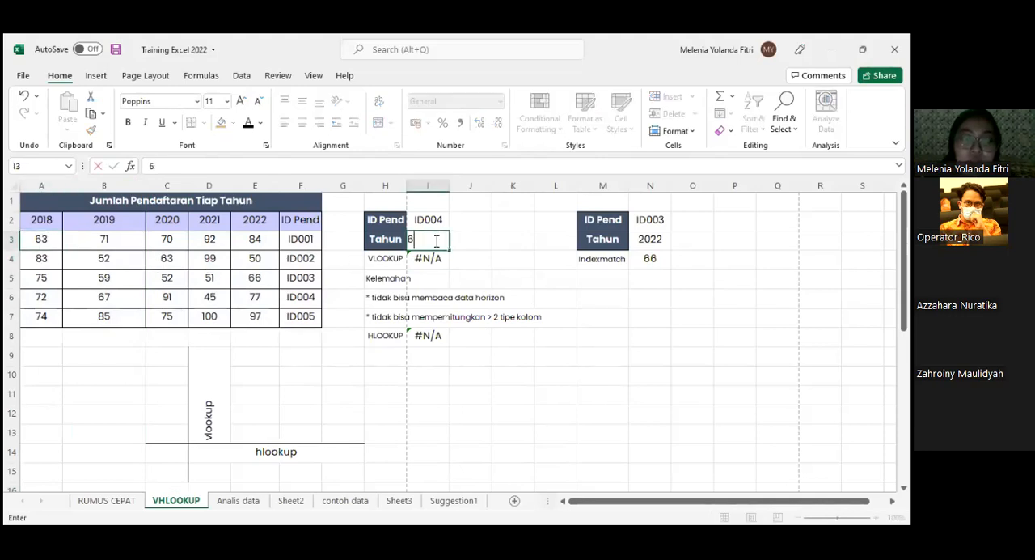
{"action": "key", "text": "Return"}
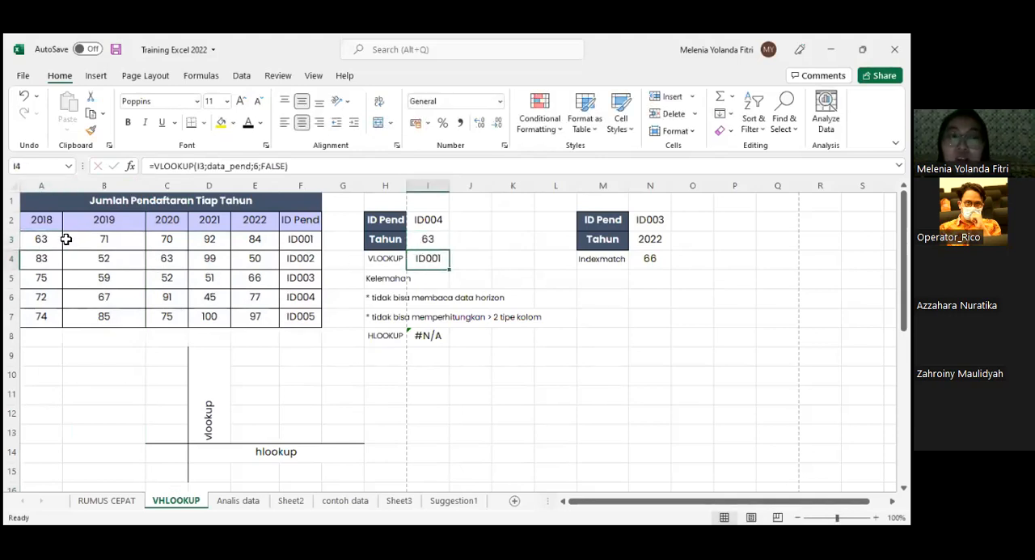
{"action": "left_click", "coordinate": [41, 185]}
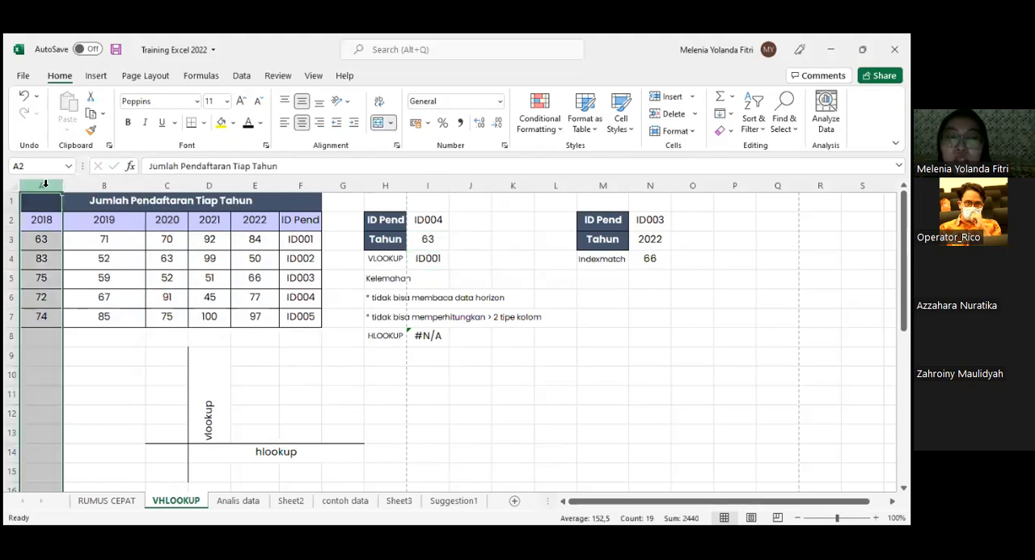
{"action": "left_click", "coordinate": [304, 185], "text": "ctrl"}
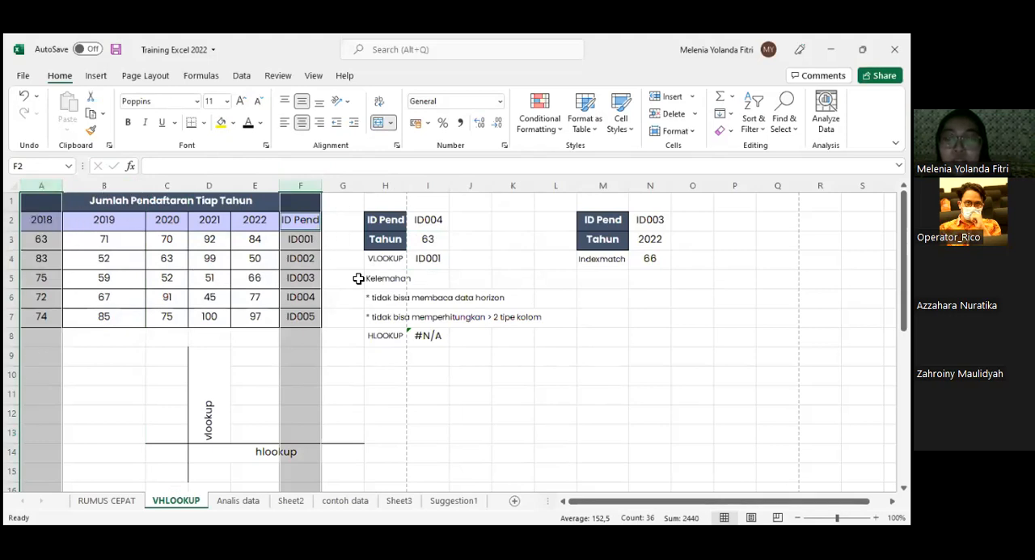
- Rewrite the formula in I4 as a new VLOOKUP with I3 as the lookup value
{"action": "left_click", "coordinate": [438, 258]}
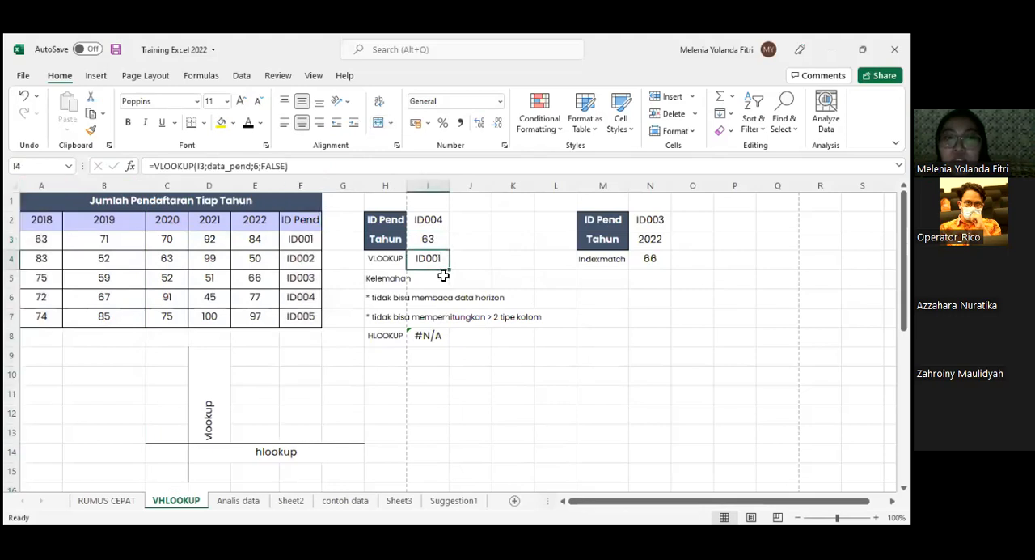
{"action": "type", "text": "="}
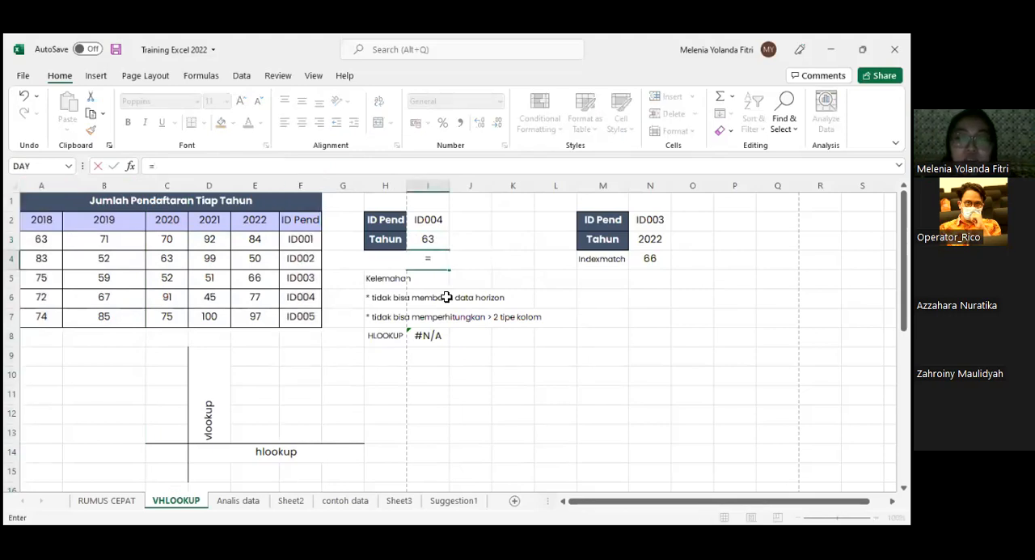
{"action": "type", "text": "VLOOKUP("}
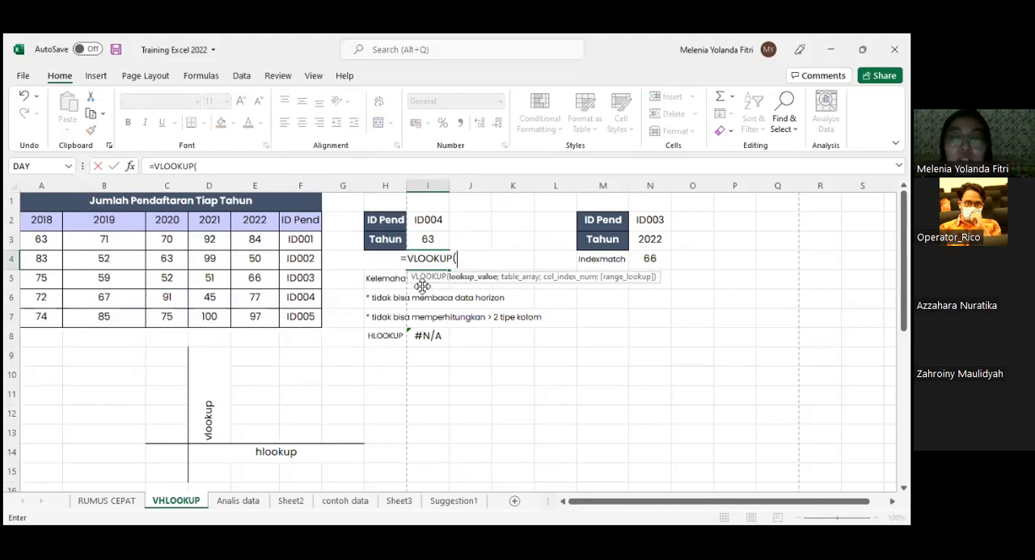
{"action": "left_click", "coordinate": [430, 220]}
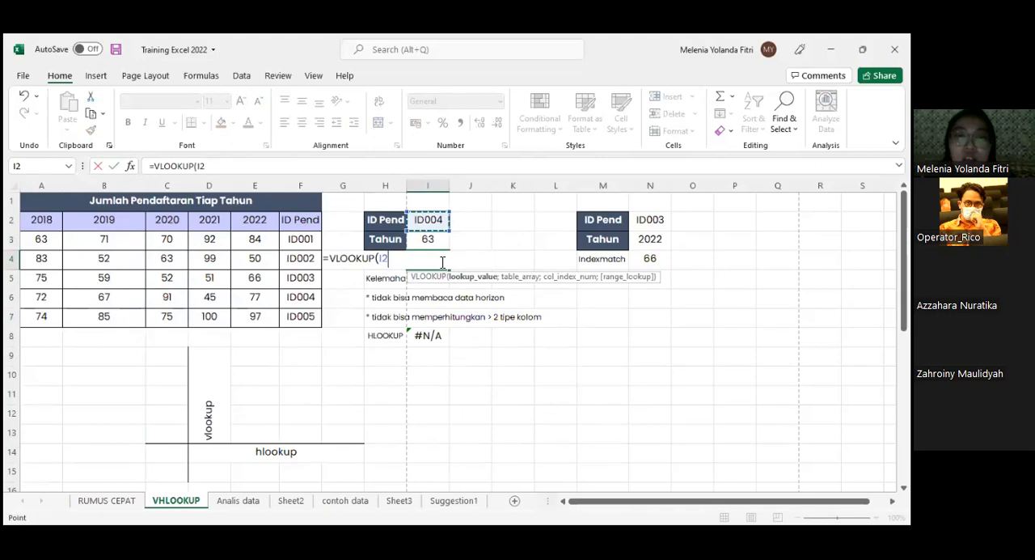
{"action": "left_click", "coordinate": [428, 239]}
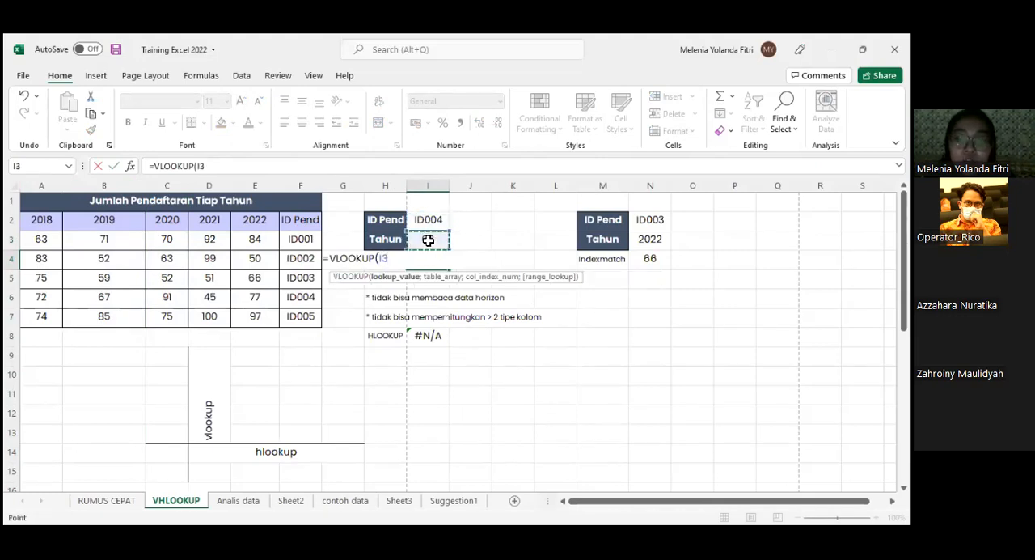
{"action": "type", "text": ";"}
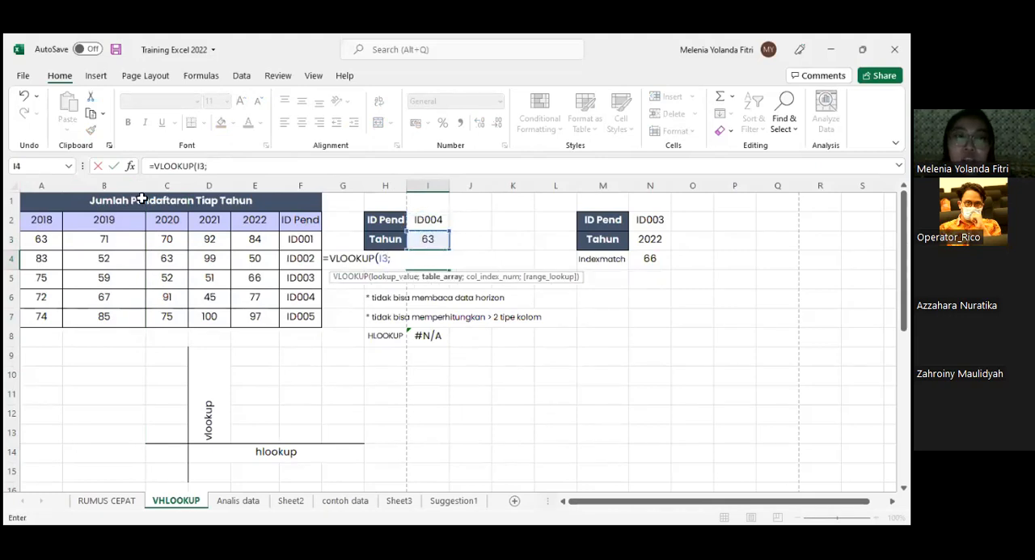
- Complete the VLOOKUP in I4 with table range A3:F7, column index 6 and exact match FALSE
{"action": "left_click", "coordinate": [43, 243]}
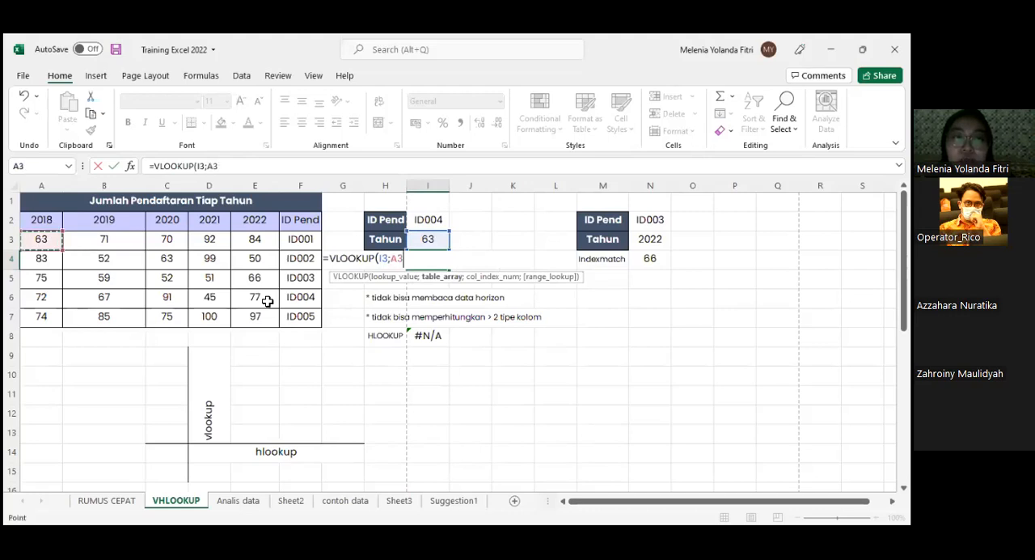
{"action": "left_click_drag", "start_coordinate": [292, 309], "coordinate": [293, 312]}
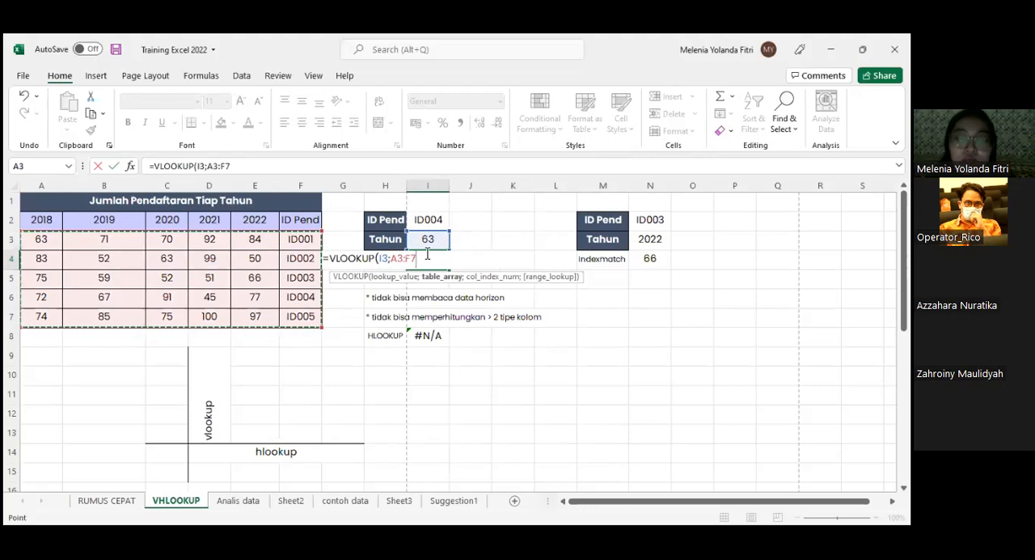
{"action": "type", "text": ";"}
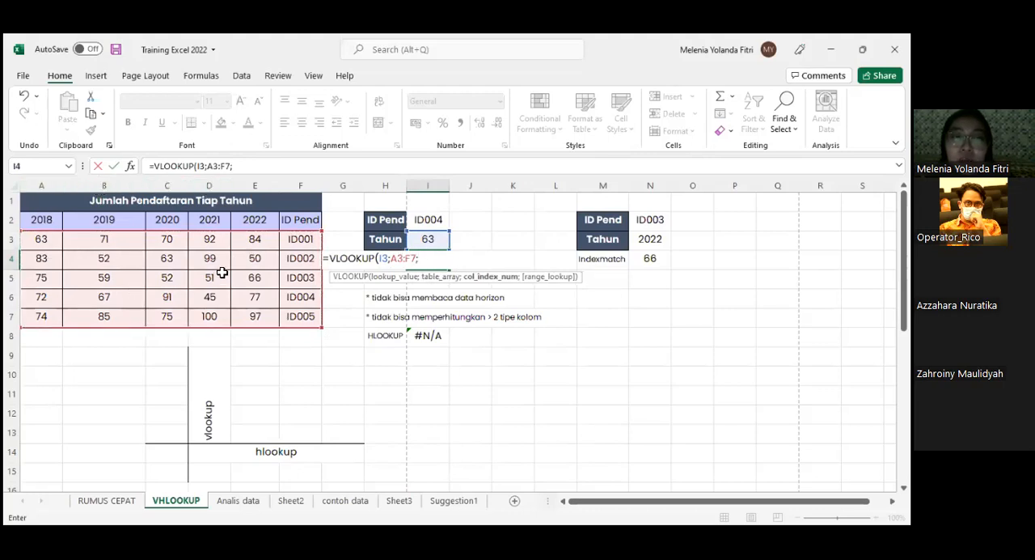
{"action": "type", "text": "6"}
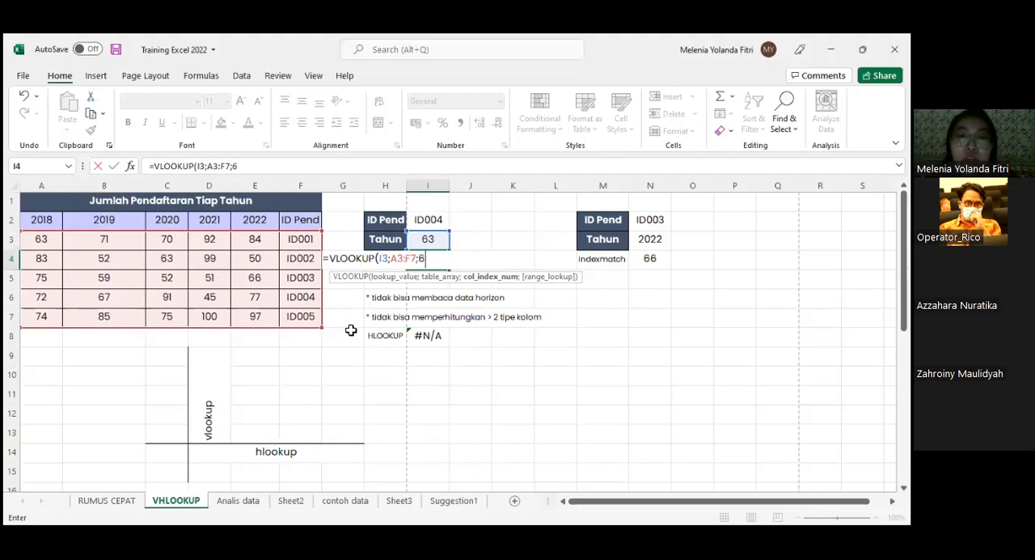
{"action": "type", "text": ";"}
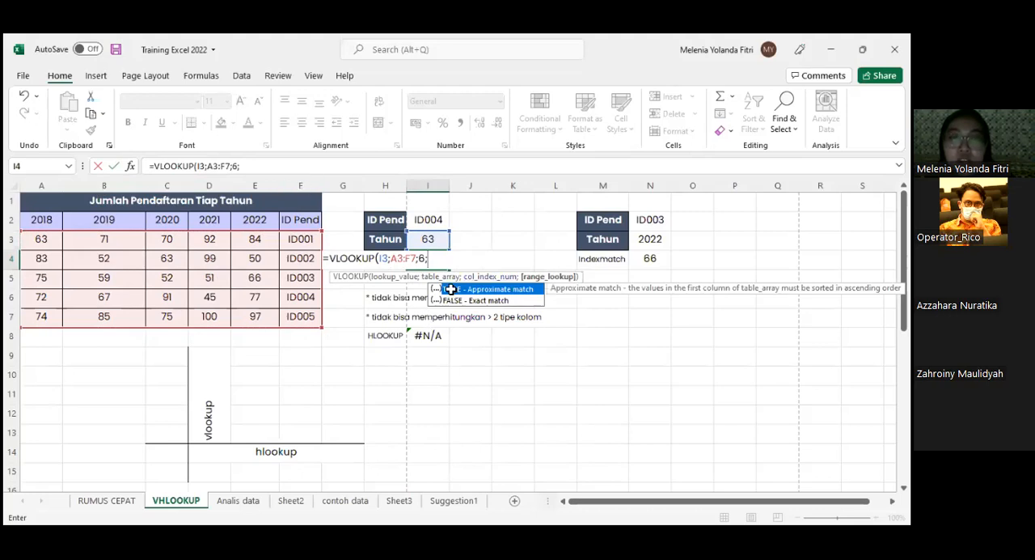
{"action": "double_click", "coordinate": [450, 288]}
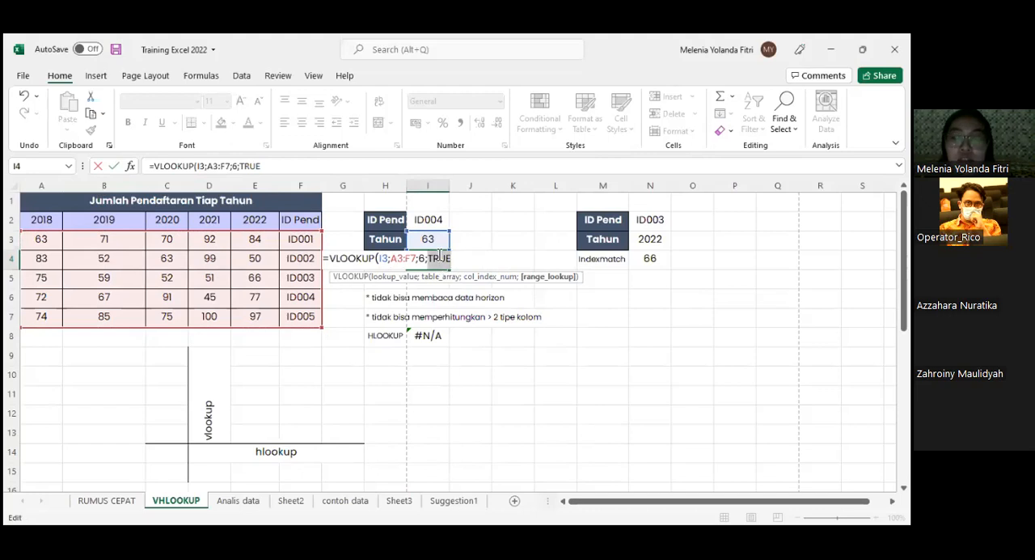
{"action": "type", "text": "F"}
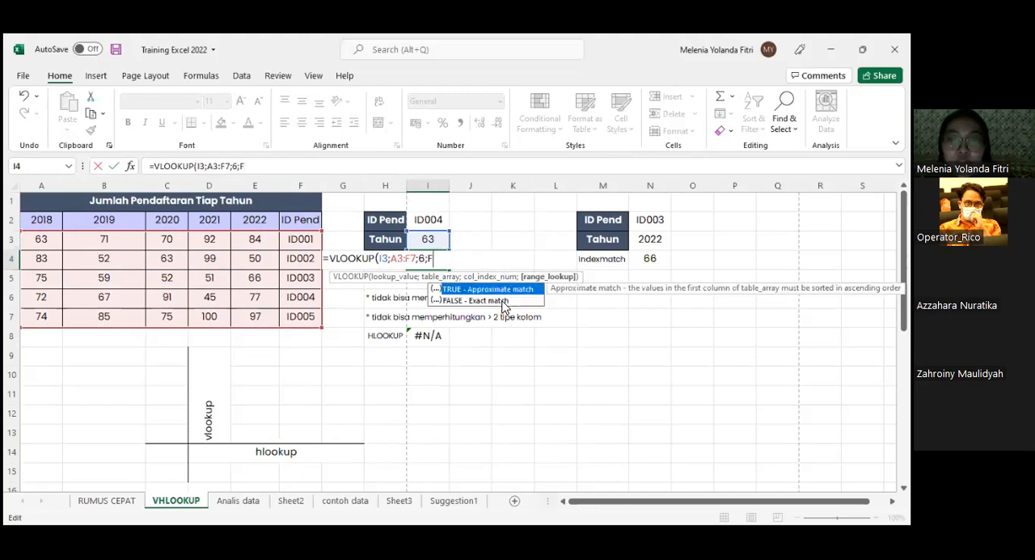
{"action": "double_click", "coordinate": [492, 300]}
{"action": "type", "text": ";"}
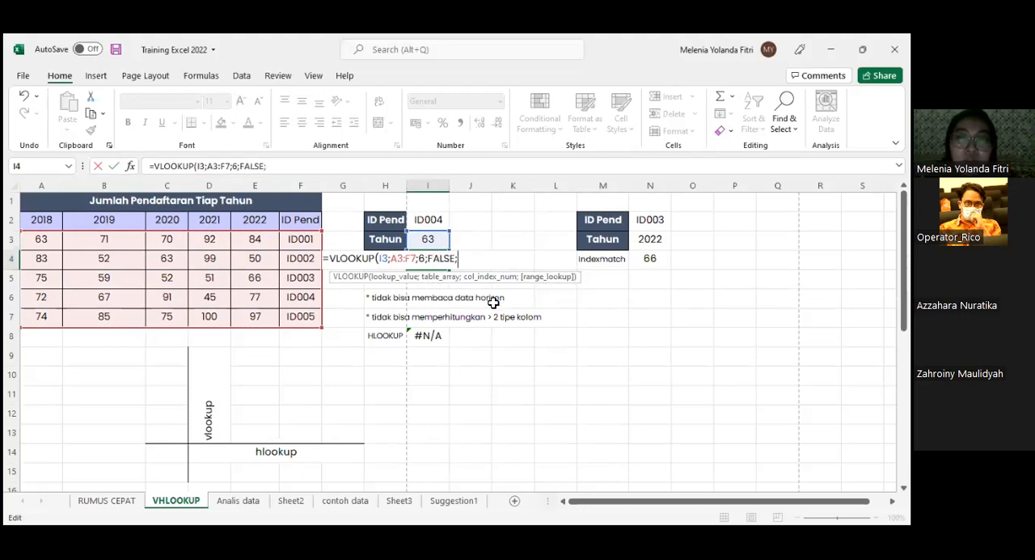
{"action": "key", "text": "BackSpace"}
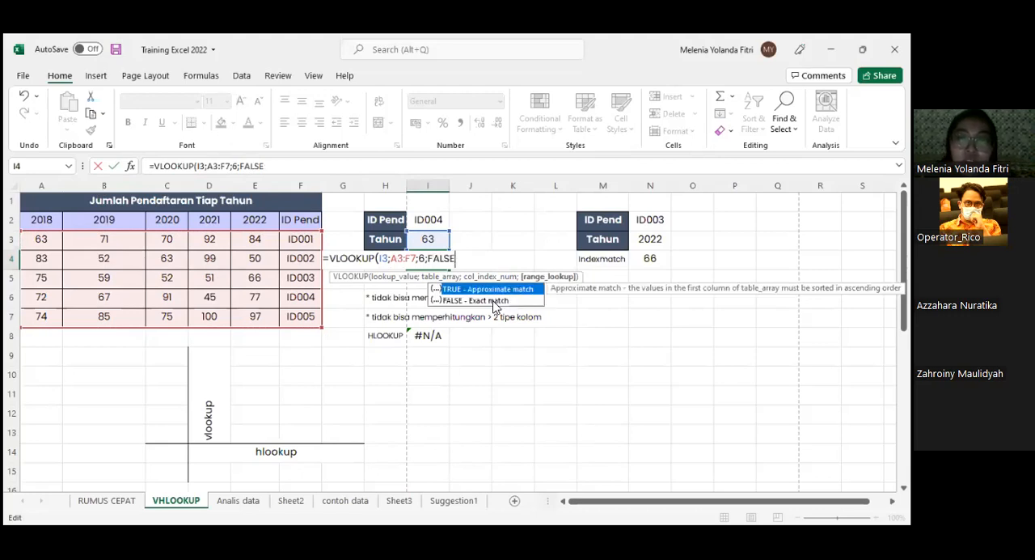
{"action": "key", "text": "Return"}
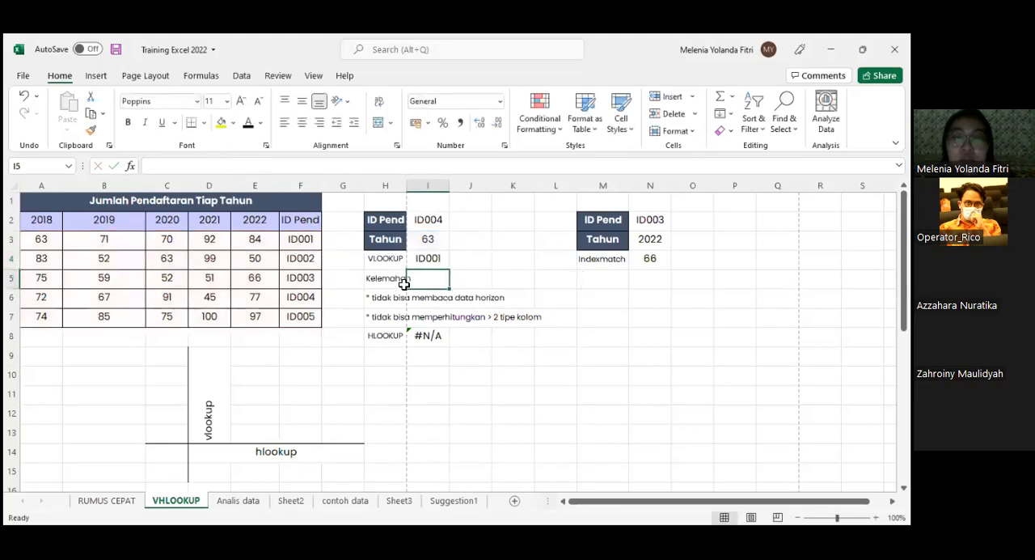
- Check the VLOOKUP in I4 and its lookup value in I3 against columns A and F
{"action": "left_click", "coordinate": [425, 261]}
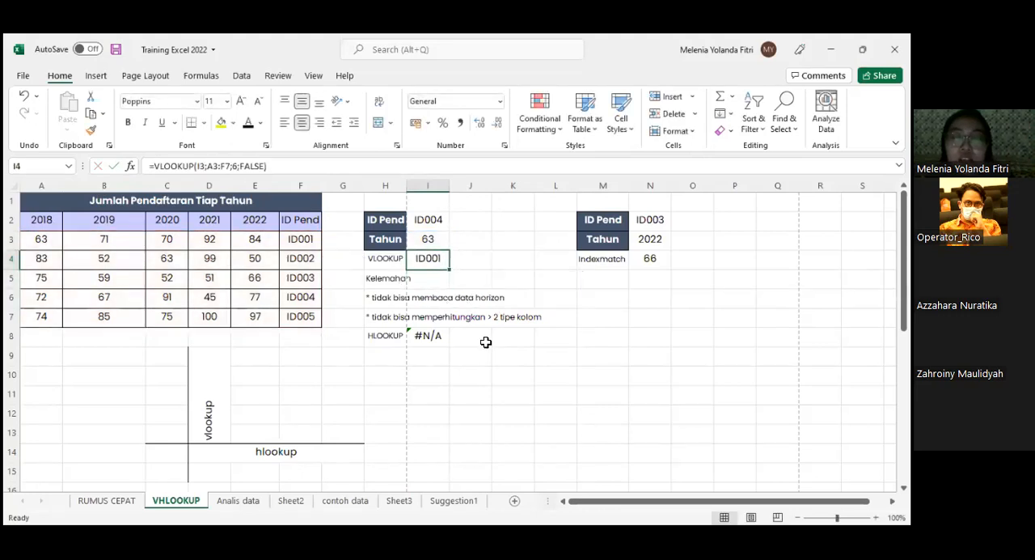
{"action": "left_click", "coordinate": [439, 244]}
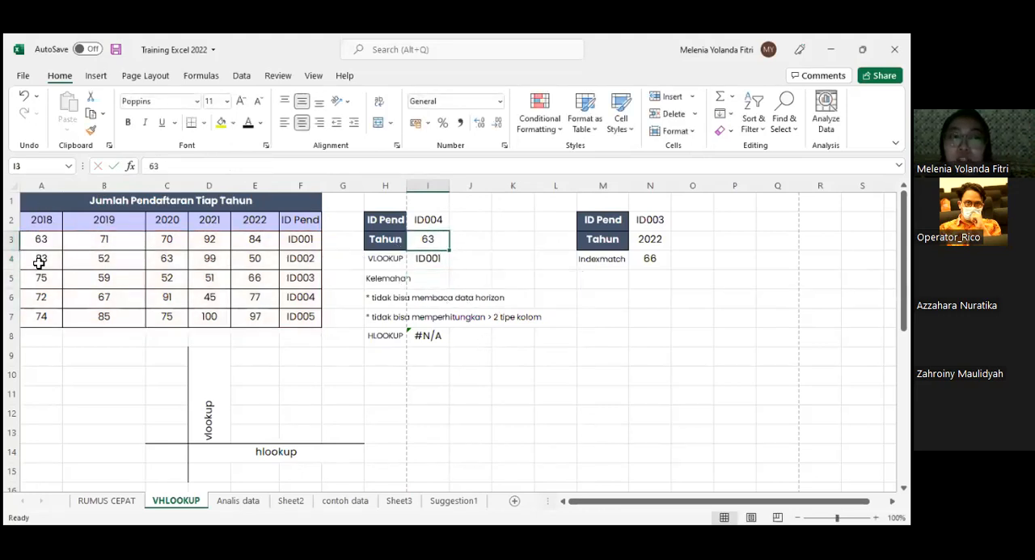
{"action": "left_click", "coordinate": [41, 185]}
{"action": "left_click", "coordinate": [300, 185], "text": "ctrl"}
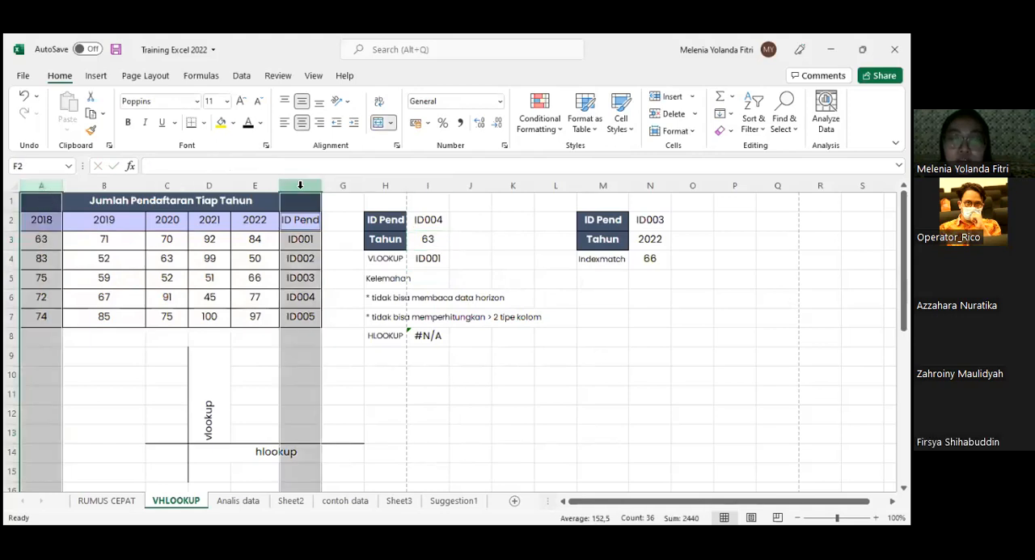
- Read the two VLOOKUP weakness notes in H6 and H7, and compare column A with columns B to E
{"action": "left_click", "coordinate": [398, 303]}
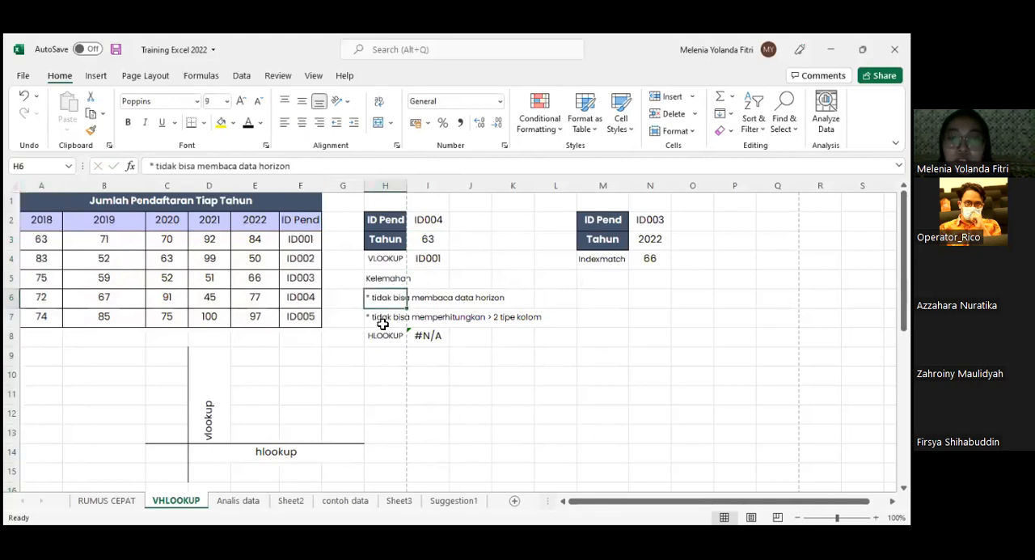
{"action": "left_click", "coordinate": [402, 322]}
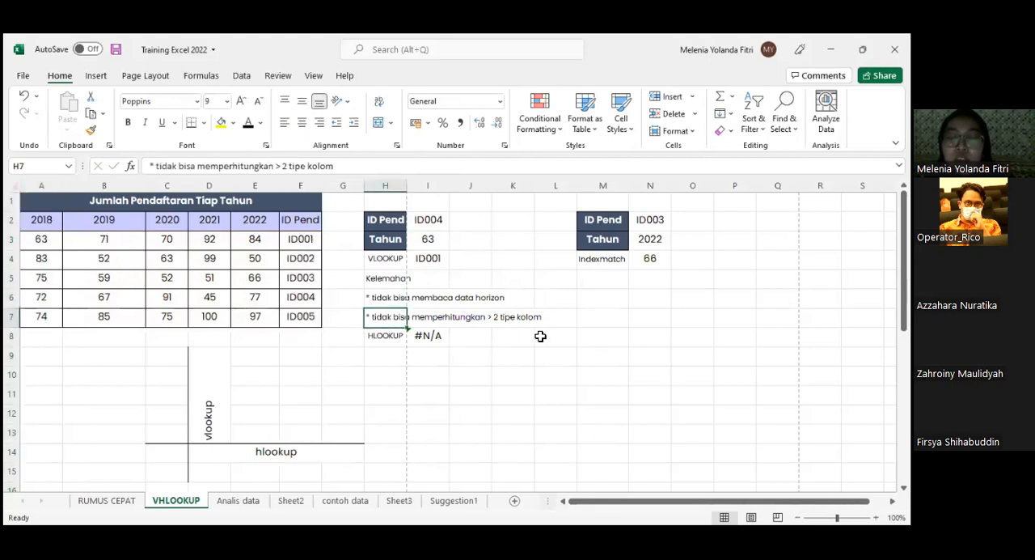
{"action": "left_click", "coordinate": [41, 185]}
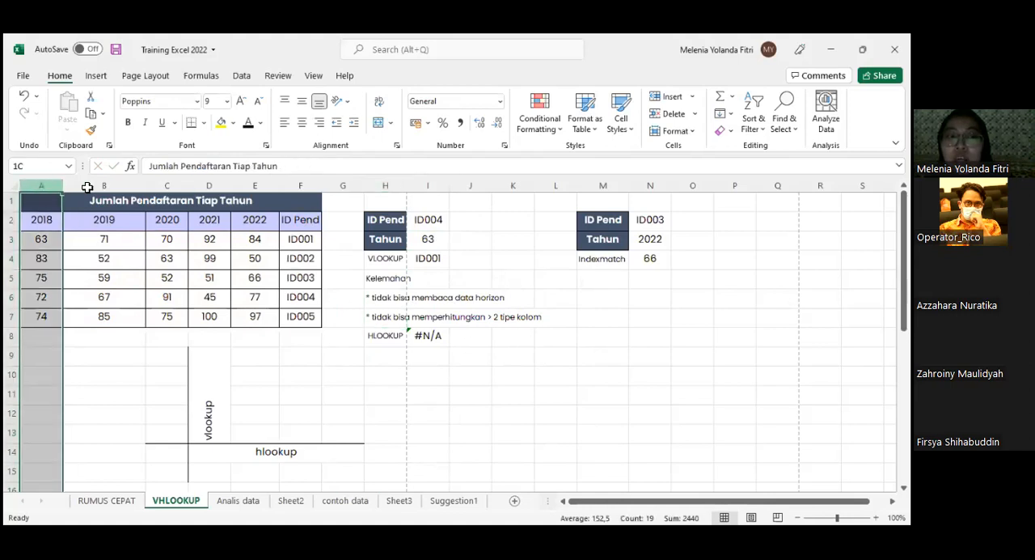
{"action": "left_click_drag", "start_coordinate": [264, 194], "coordinate": [231, 198]}
{"action": "left_click_drag", "start_coordinate": [121, 186], "coordinate": [271, 285]}
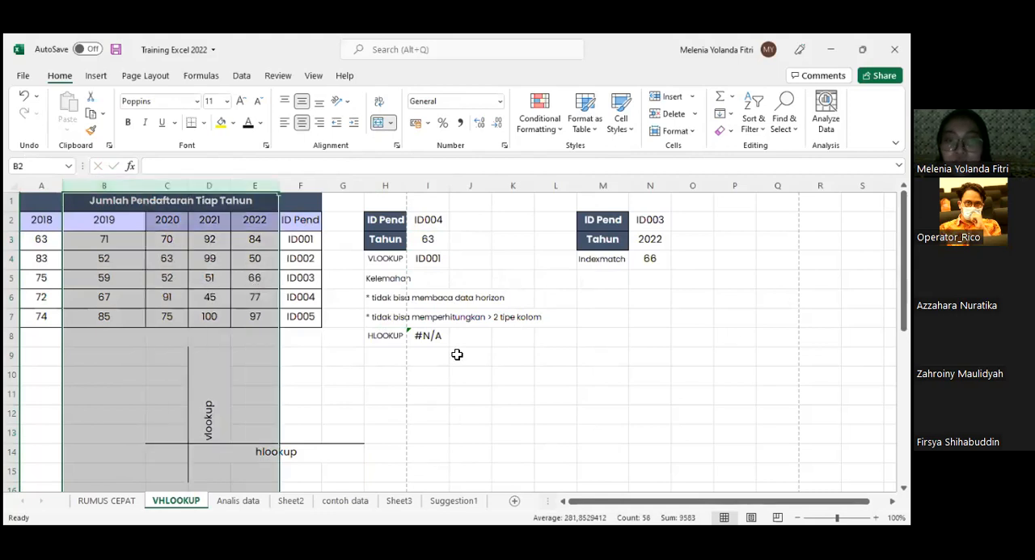
- Examine the HLOOKUP formula in I8 and its lookup value in I3 against row 3 and columns A and F
{"action": "left_click", "coordinate": [432, 332]}
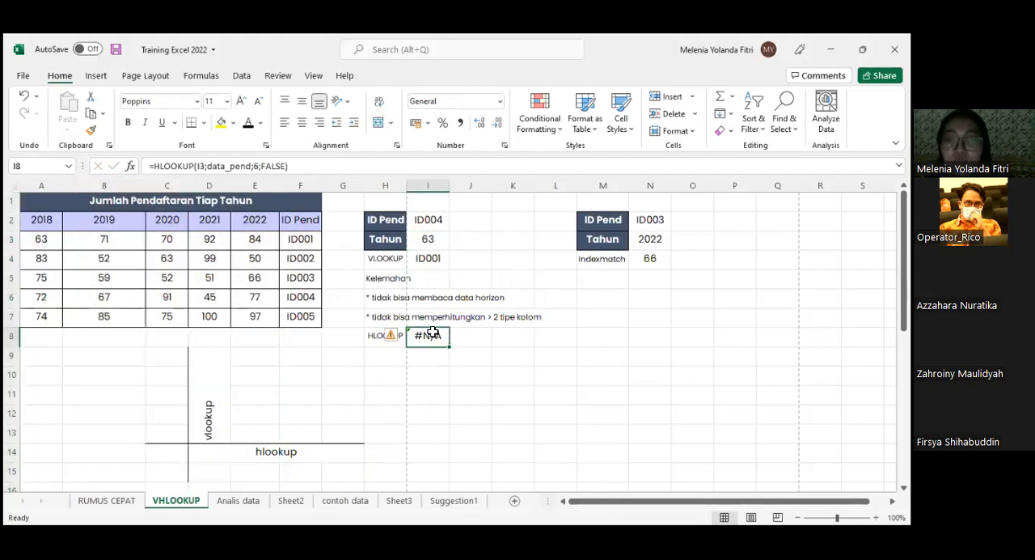
{"action": "left_click", "coordinate": [426, 240]}
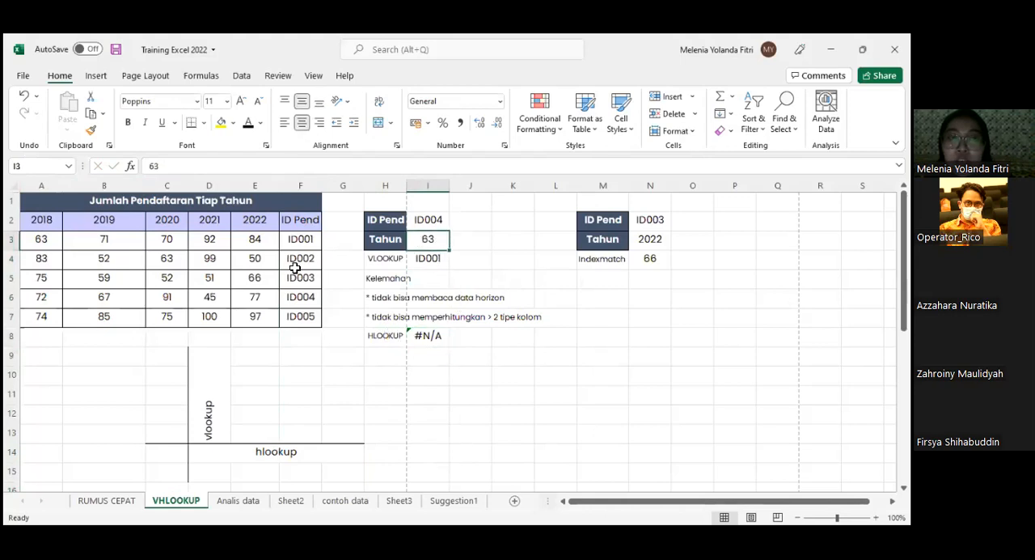
{"action": "left_click", "coordinate": [13, 241]}
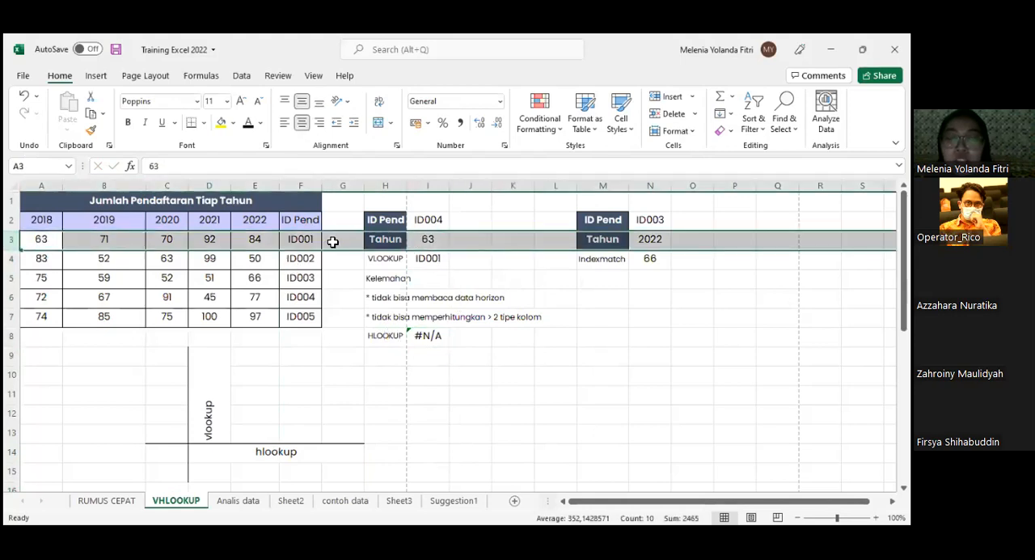
{"action": "left_click", "coordinate": [40, 185]}
{"action": "left_click", "coordinate": [308, 184], "text": "ctrl"}
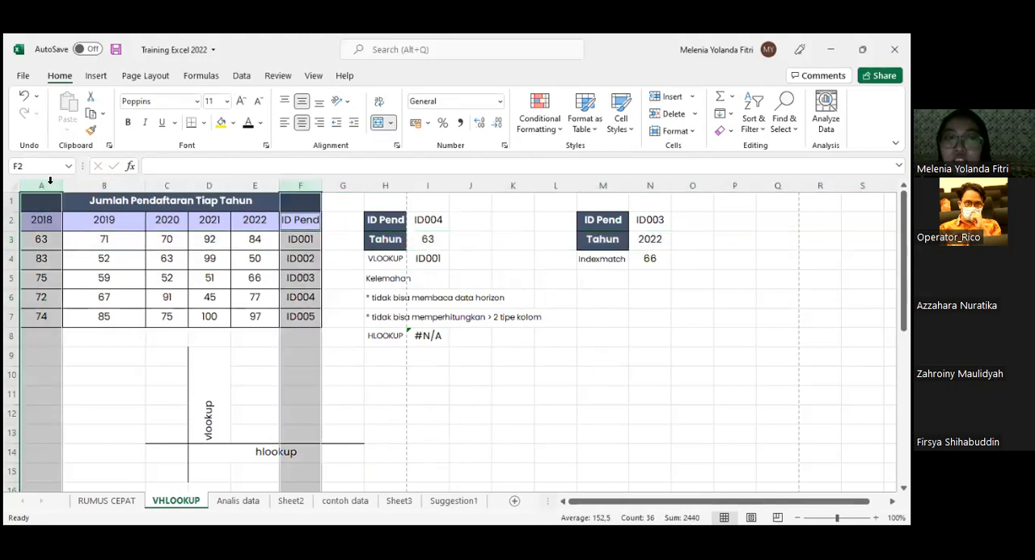
- Set the Tahun lookup value in I3 to 2019
{"action": "left_click", "coordinate": [427, 261]}
{"action": "left_click", "coordinate": [427, 239]}
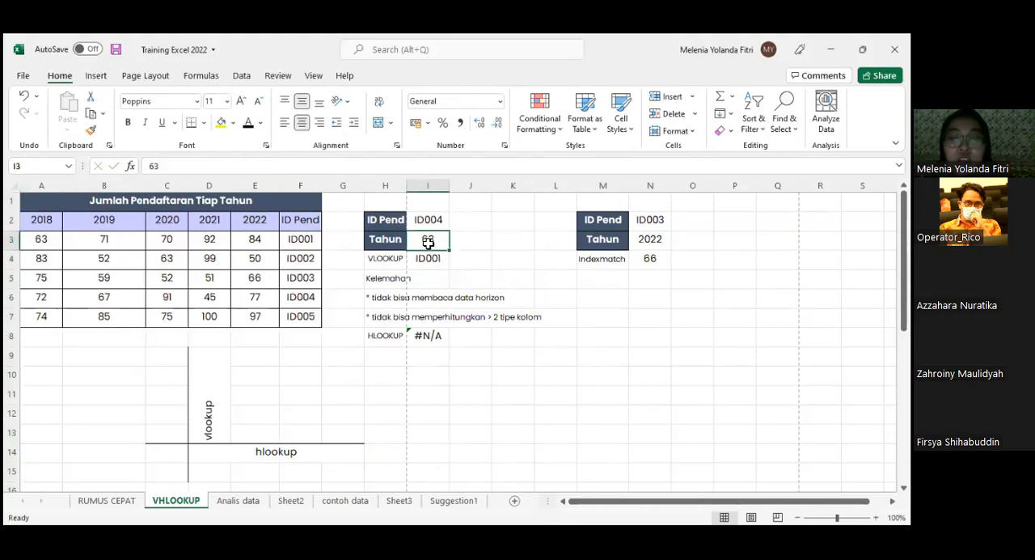
{"action": "type", "text": "2019"}
{"action": "key", "text": "Return"}
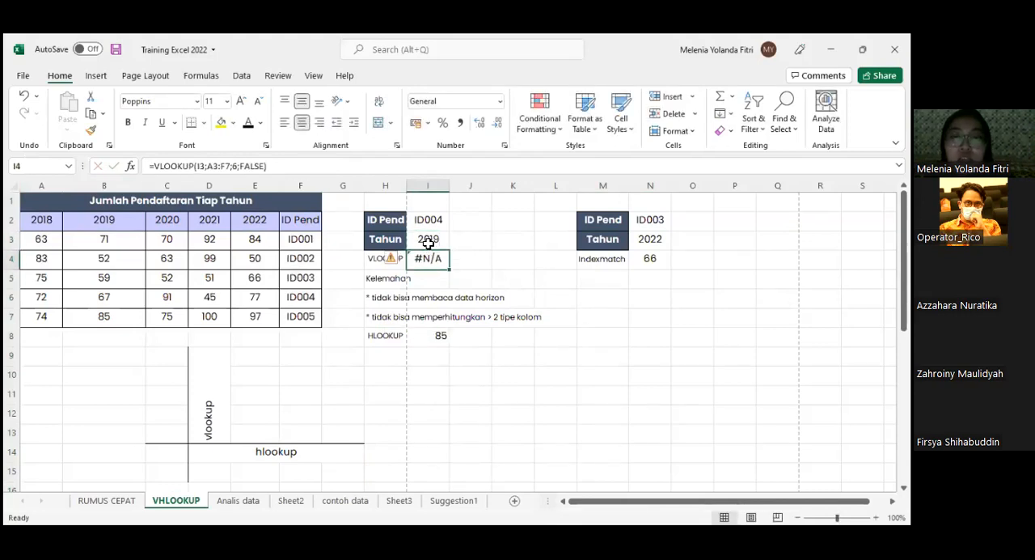
- Trace the HLOOKUP result in I8 down the 2019 column from B2 to B7
{"action": "left_click", "coordinate": [422, 332]}
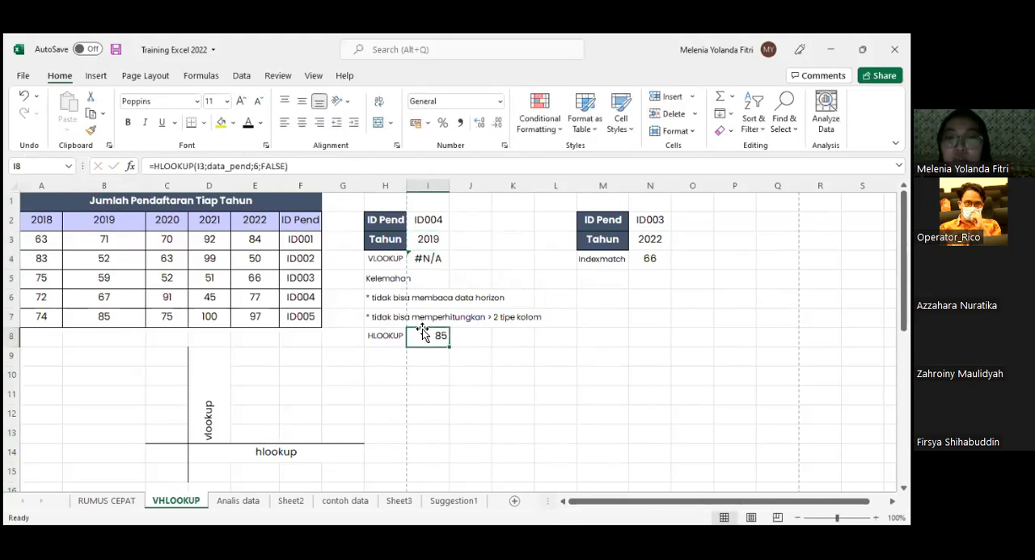
{"action": "left_click", "coordinate": [101, 225]}
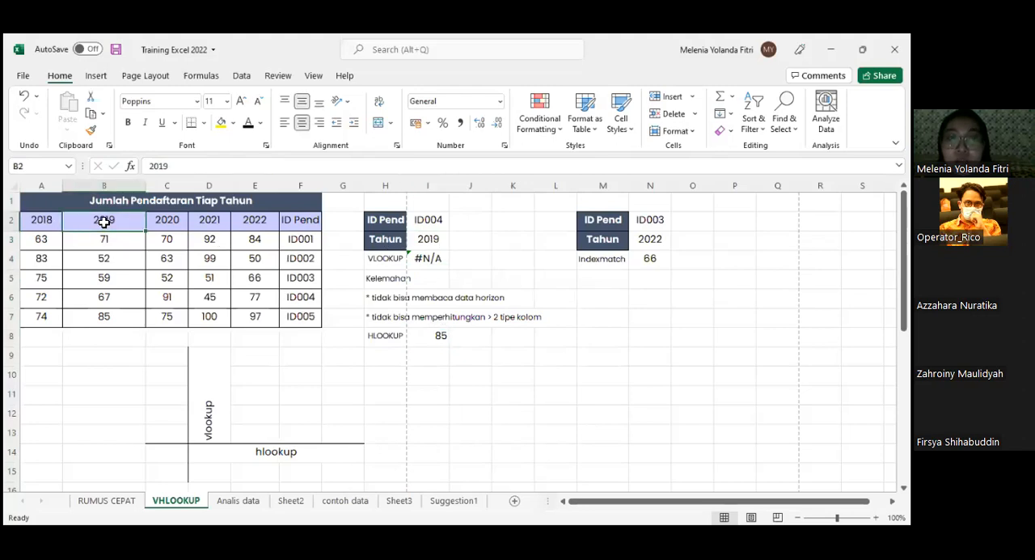
{"action": "left_click_drag", "start_coordinate": [120, 221], "coordinate": [127, 318]}
{"action": "left_click_drag", "start_coordinate": [141, 224], "coordinate": [139, 321]}
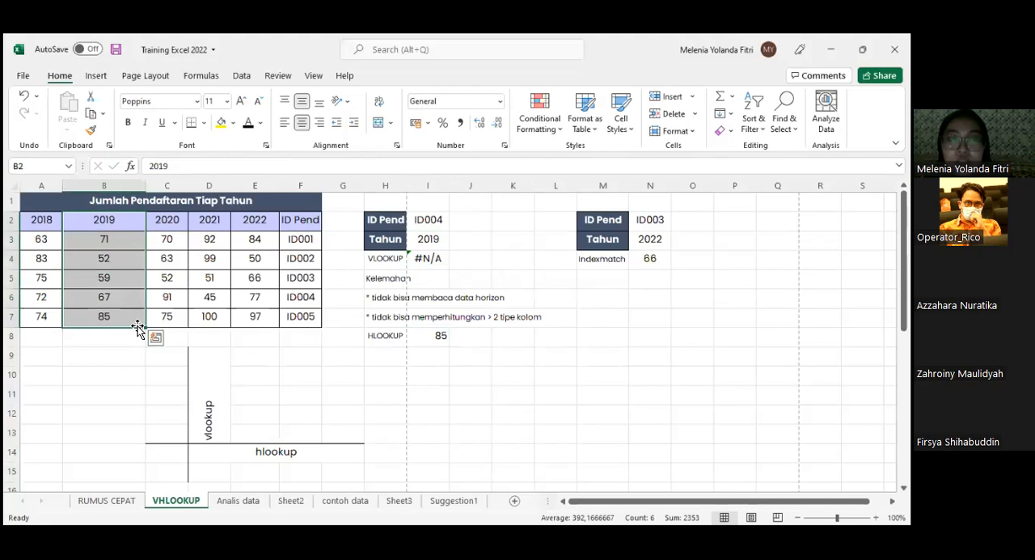
- Review the HLOOKUP formula in I8 and check the range name data_pend on the table A2:F7
{"action": "double_click", "coordinate": [434, 336]}
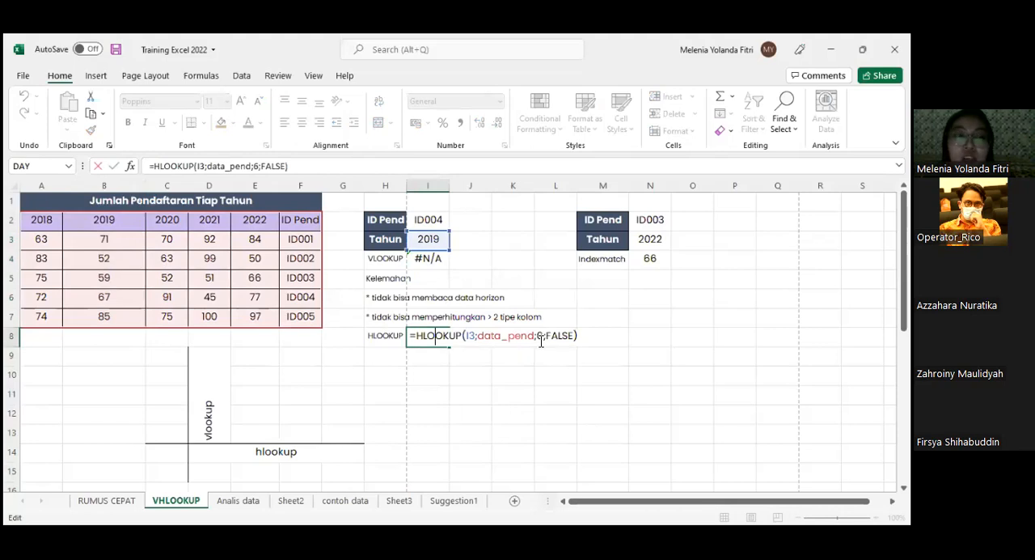
{"action": "key", "text": "Return"}
{"action": "left_click_drag", "start_coordinate": [40, 230], "coordinate": [298, 317]}
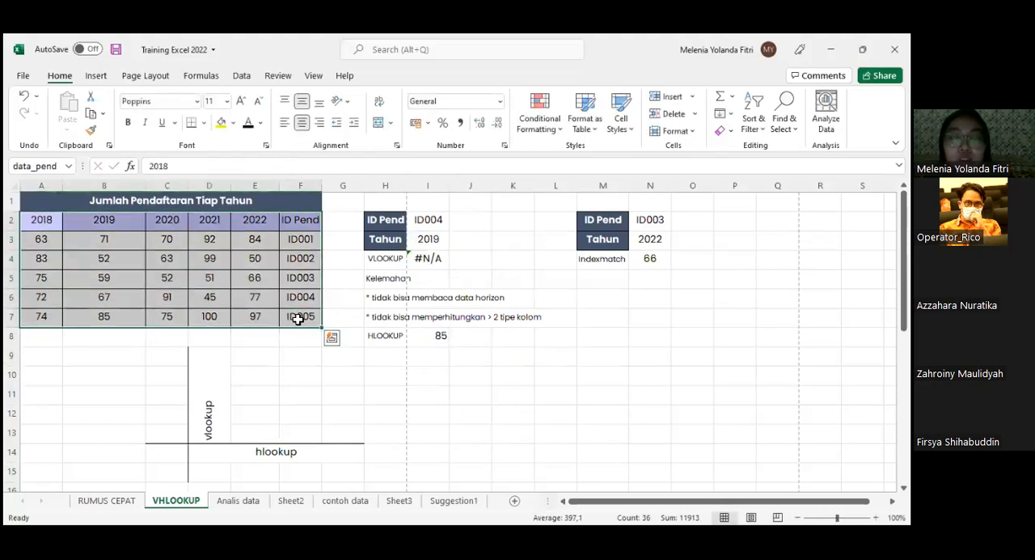
{"action": "left_click", "coordinate": [71, 167]}
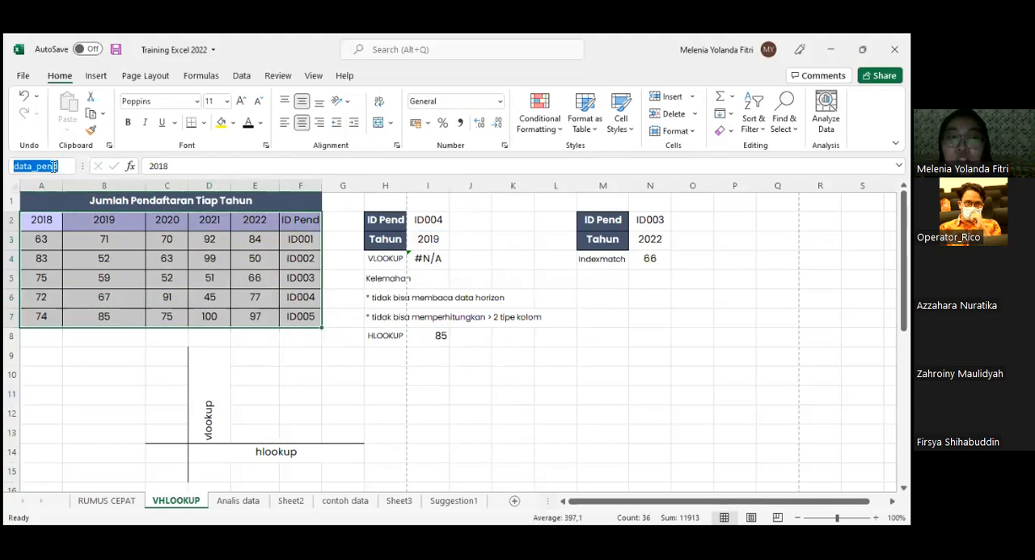
{"action": "type", "text": "DA"}
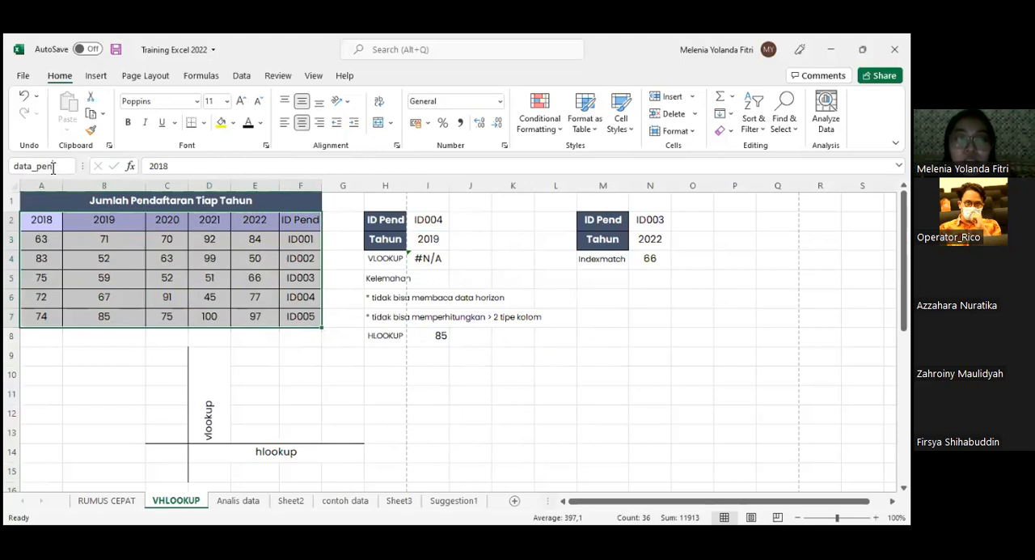
{"action": "key", "text": "Return"}
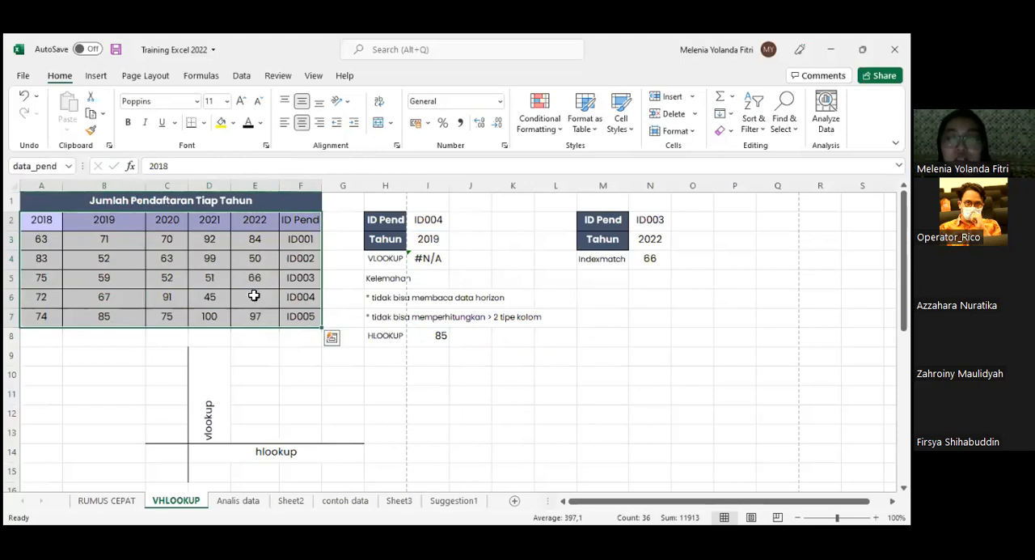
- Inspect the HLOOKUP arguments in I8 and match the row index to cell B7 and row 7 of the table
{"action": "double_click", "coordinate": [444, 336]}
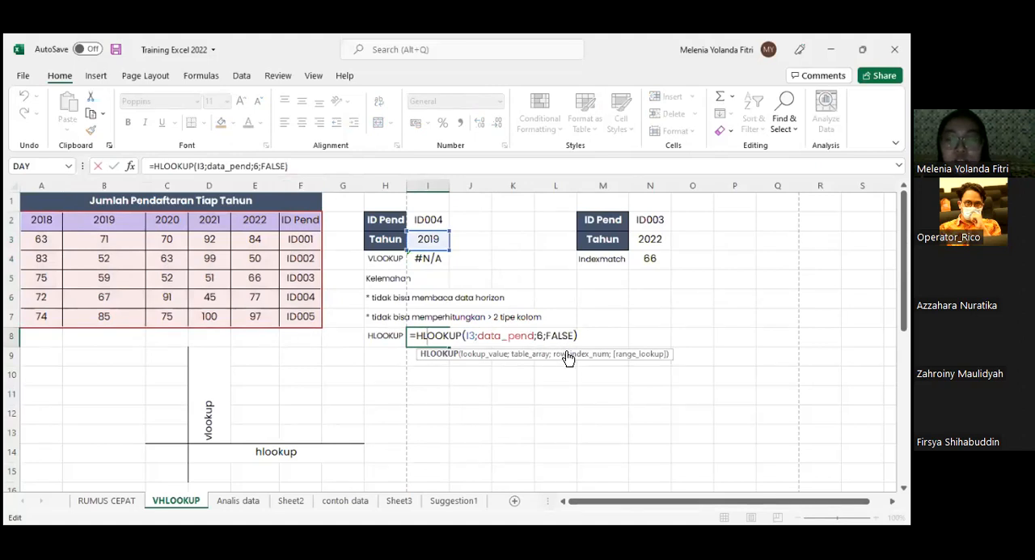
{"action": "left_click", "coordinate": [422, 356]}
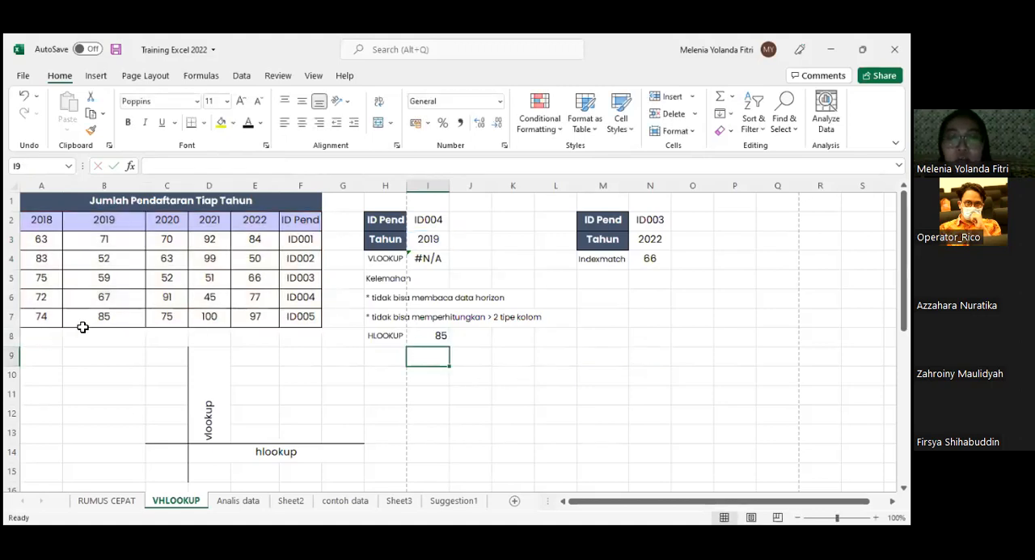
{"action": "left_click", "coordinate": [106, 316]}
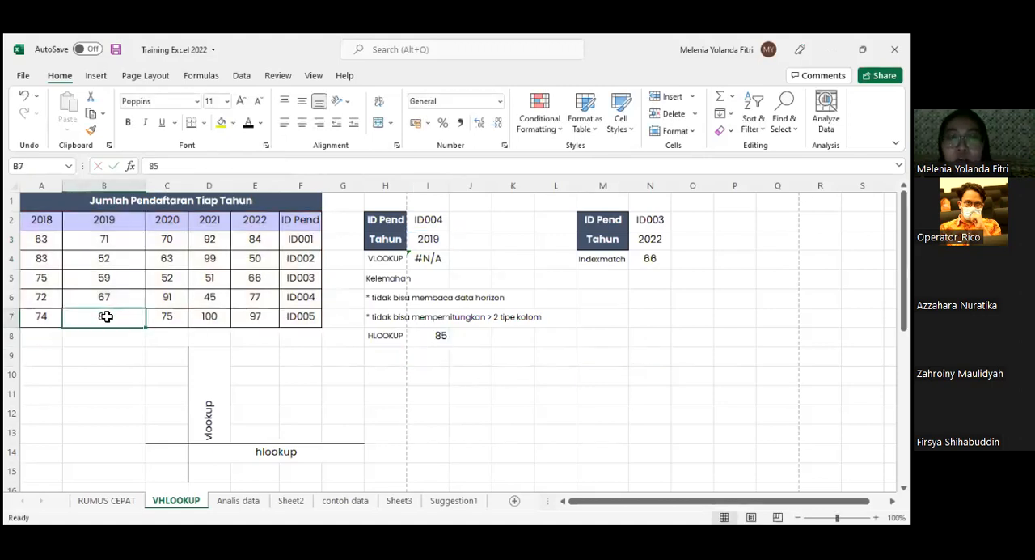
{"action": "left_click", "coordinate": [11, 316]}
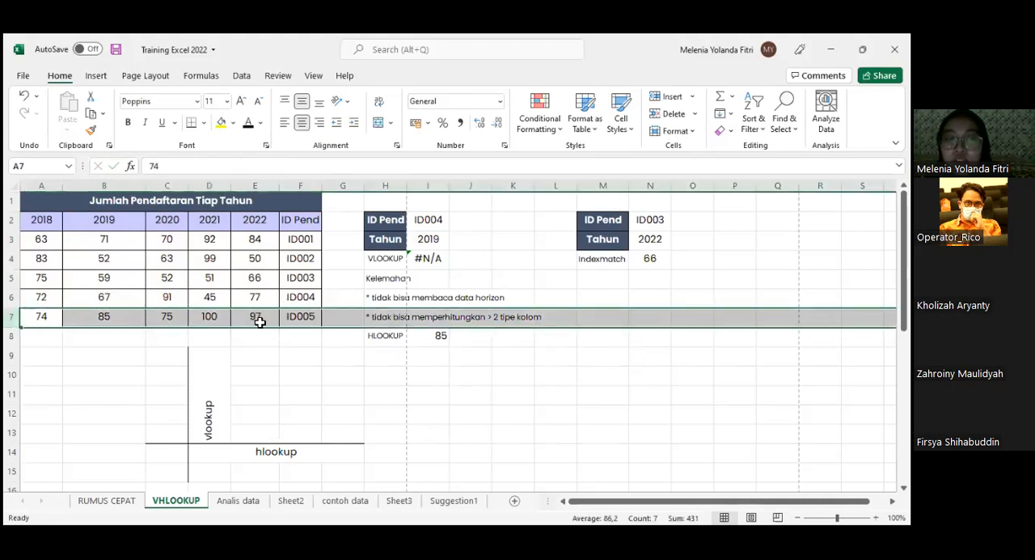
- Trace the 2019 column once more from its header in B2 to the row 7 value in B7
{"action": "left_click", "coordinate": [109, 295]}
{"action": "left_click", "coordinate": [108, 229]}
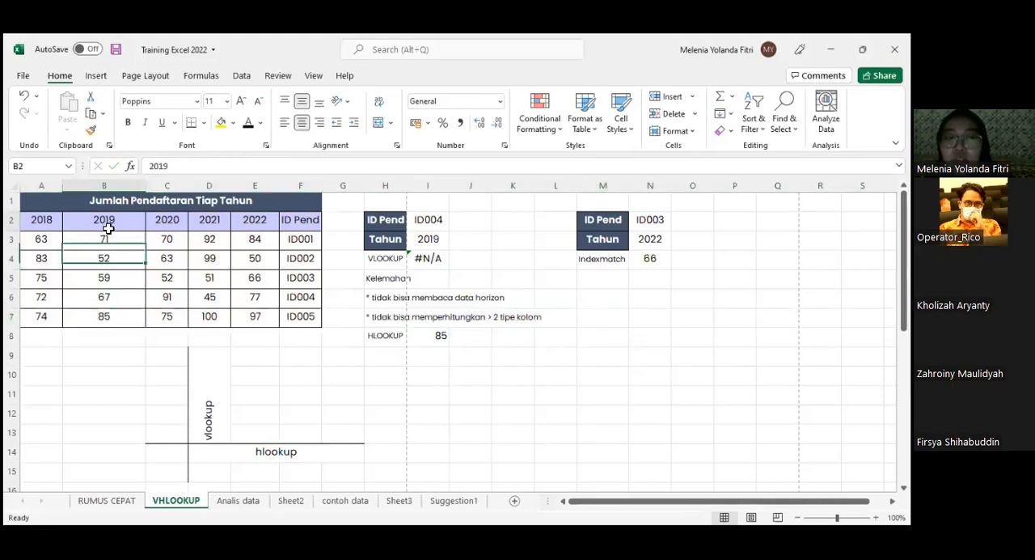
{"action": "left_click", "coordinate": [104, 186]}
{"action": "left_click_drag", "start_coordinate": [111, 315], "coordinate": [114, 184]}
{"action": "left_click", "coordinate": [116, 245]}
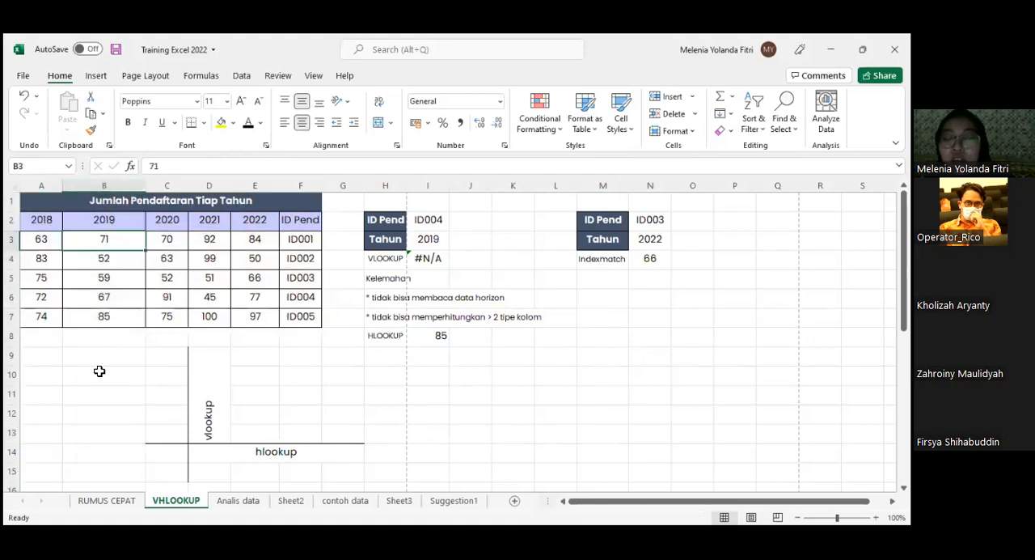
{"action": "mouse_move", "coordinate": [103, 327]}
{"action": "left_mouse_down"}
{"action": "mouse_move", "coordinate": [106, 203]}
{"action": "mouse_move", "coordinate": [104, 316]}
{"action": "left_mouse_up"}
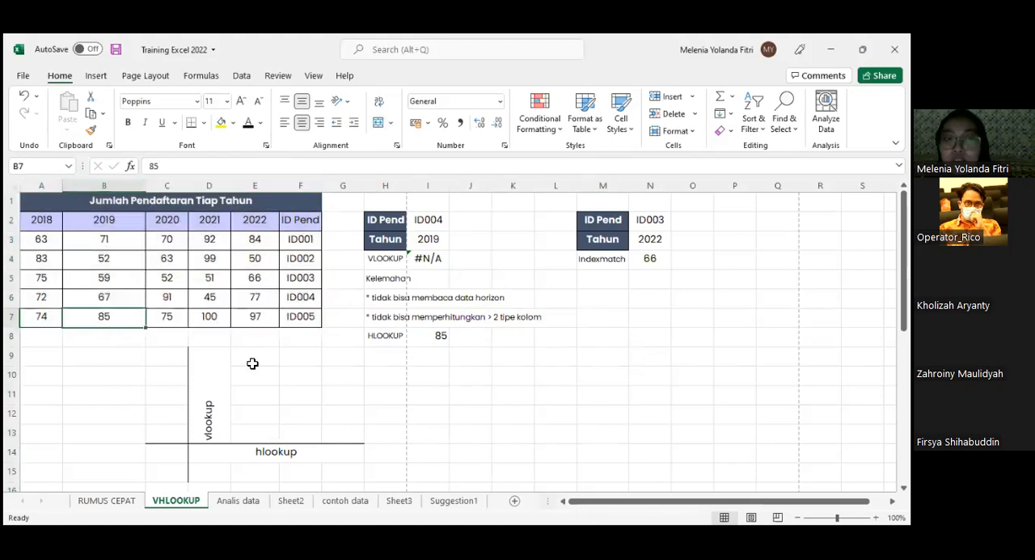
- Review the INDEX and MATCH formula behind the Indexmatch result in N4
{"action": "scroll", "coordinate": [264, 359], "scroll_direction": "down", "scroll_amount": 6}
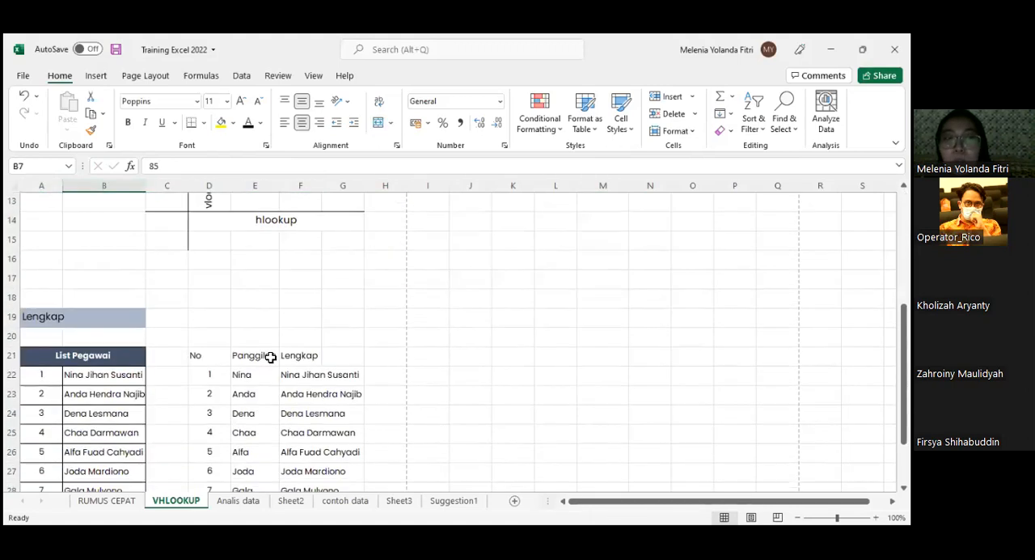
{"action": "scroll", "coordinate": [270, 357], "scroll_direction": "up", "scroll_amount": 6}
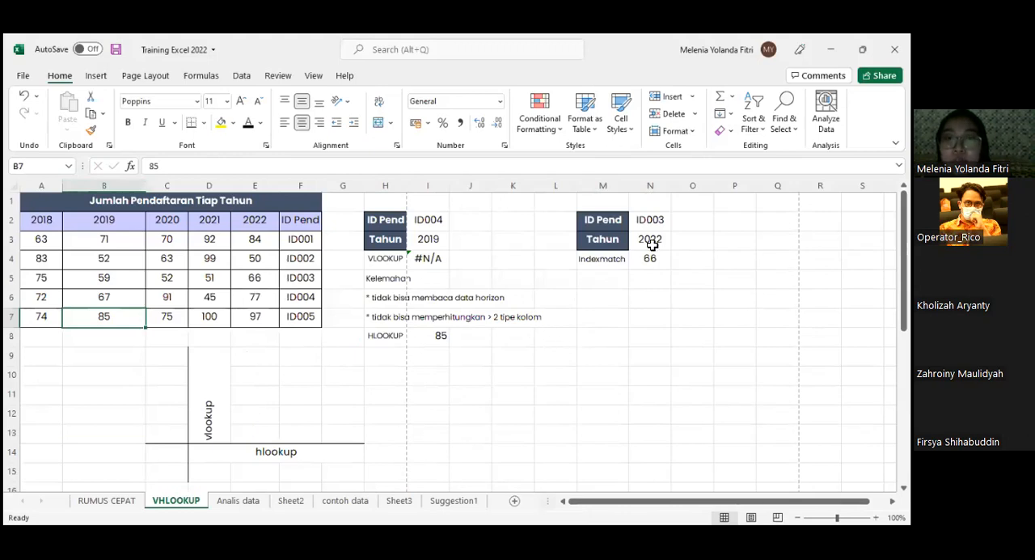
{"action": "left_click", "coordinate": [641, 266]}
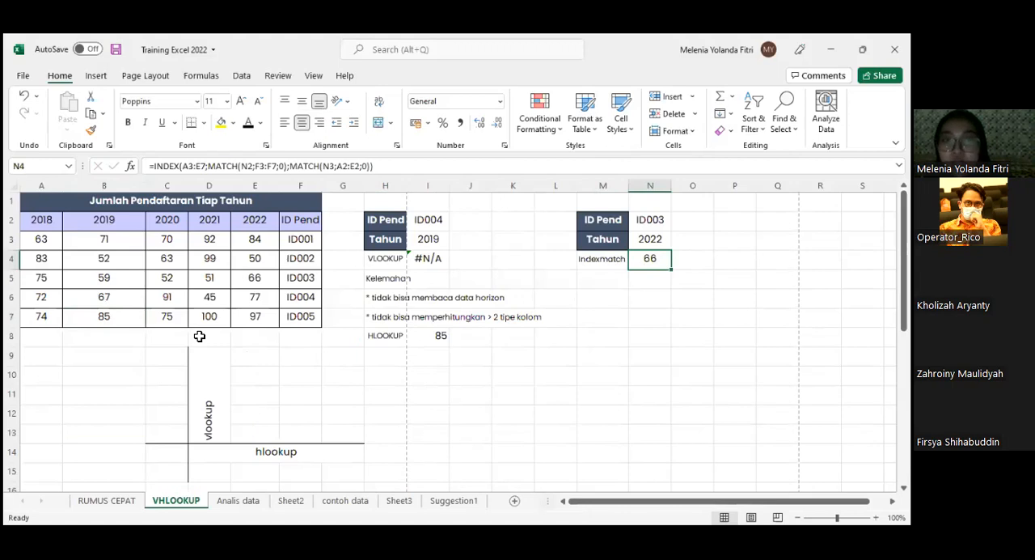
- Check the List Pegawai formula in B22 and set the name-type selector in A19 to Panggilan
{"action": "scroll", "coordinate": [199, 336], "scroll_direction": "down", "scroll_amount": 6}
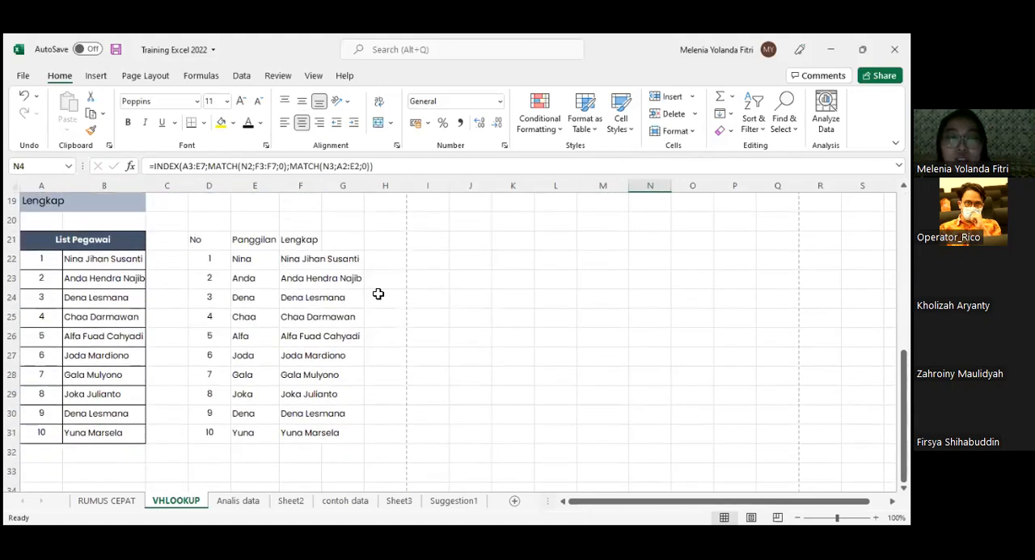
{"action": "left_click", "coordinate": [95, 257]}
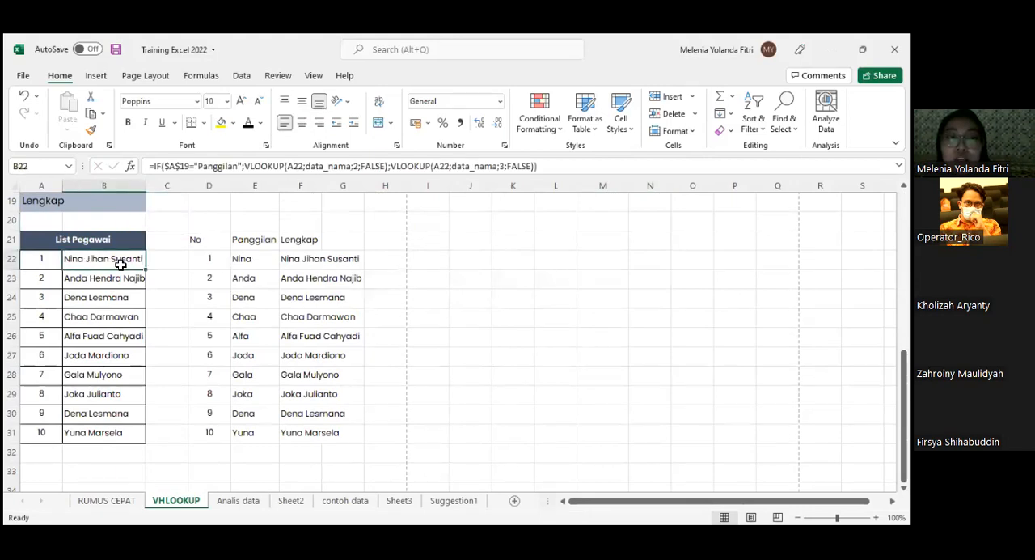
{"action": "scroll", "coordinate": [120, 263], "scroll_direction": "up", "scroll_amount": 1}
{"action": "left_click", "coordinate": [118, 259]}
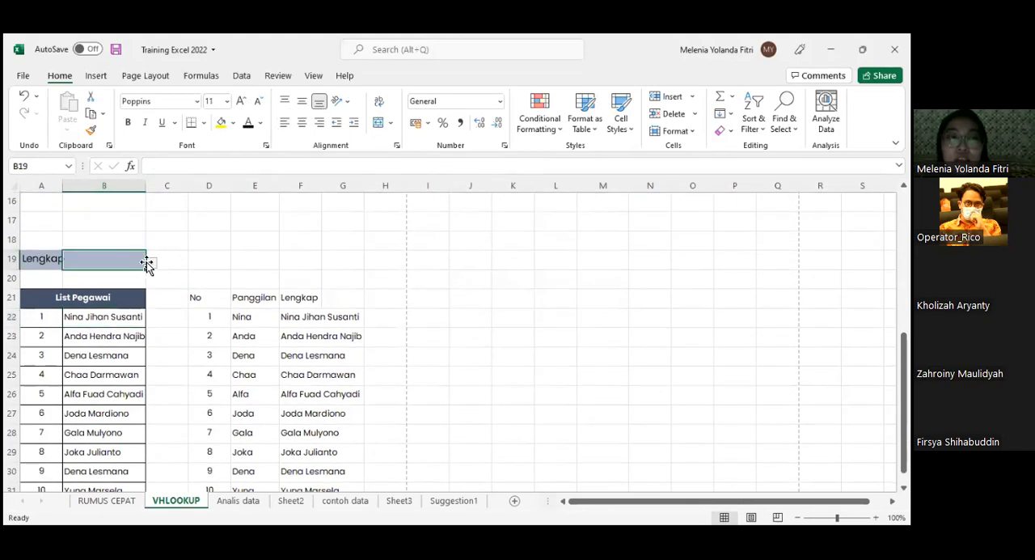
{"action": "left_click", "coordinate": [49, 260]}
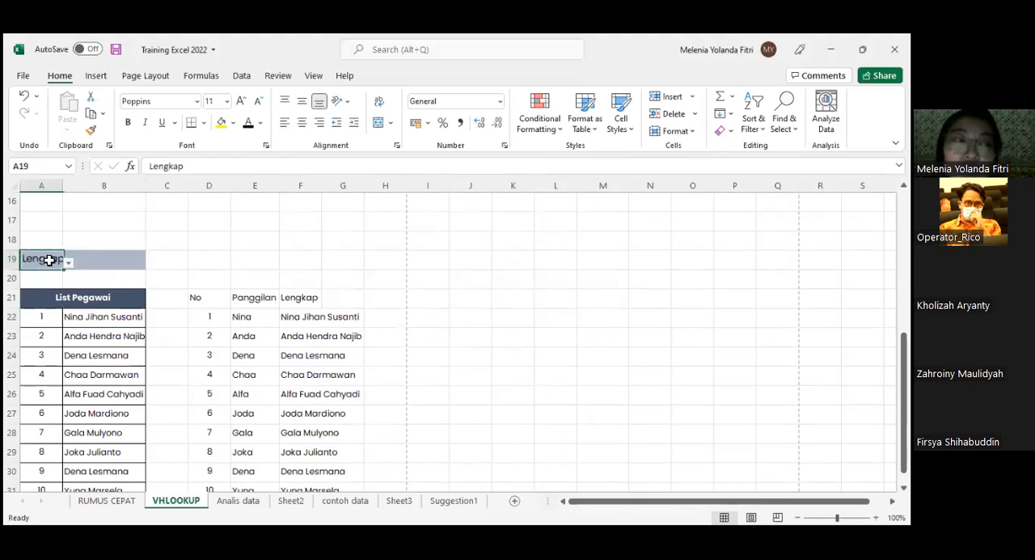
{"action": "left_click", "coordinate": [69, 265]}
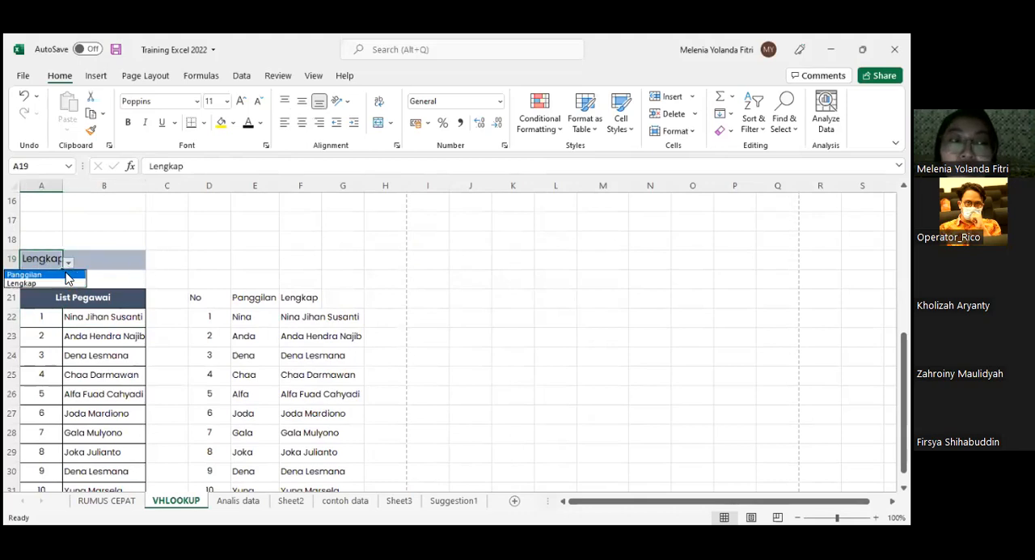
{"action": "left_click", "coordinate": [66, 272]}
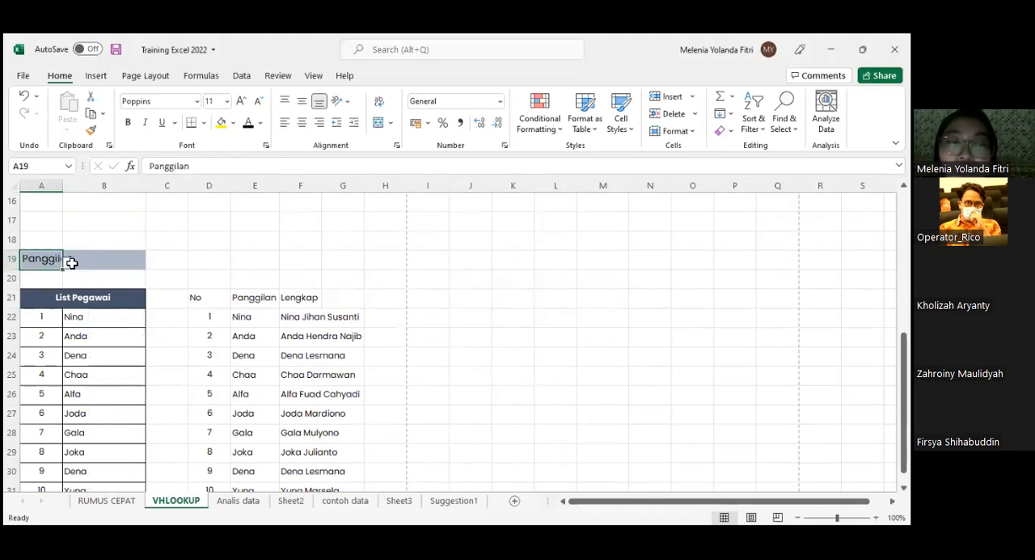
{"action": "scroll", "coordinate": [148, 278], "scroll_direction": "down", "scroll_amount": 1}
{"action": "scroll", "coordinate": [81, 261], "scroll_direction": "up", "scroll_amount": 1}
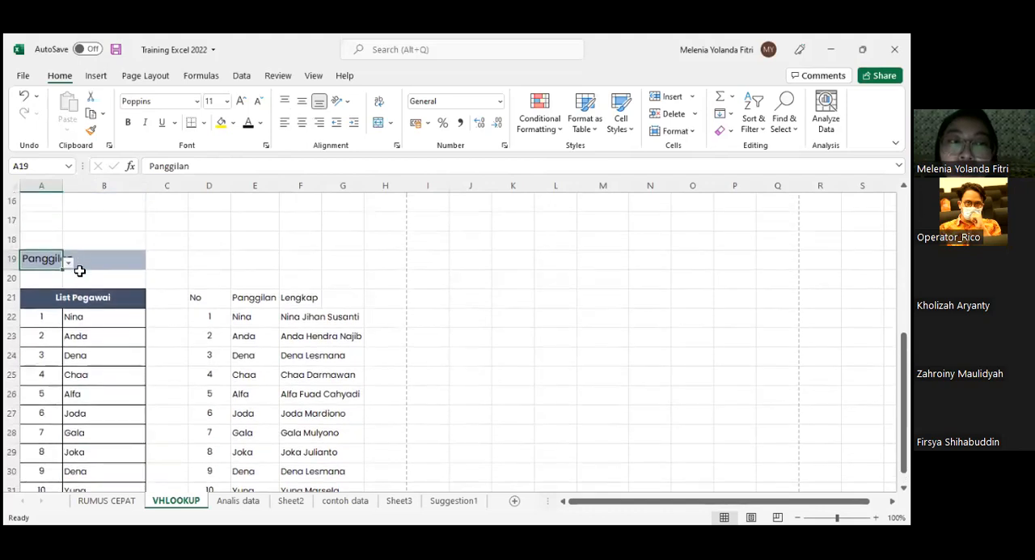
- Review the formula in B22 and set the name-type selector in A19 to Lengkap
{"action": "scroll", "coordinate": [80, 271], "scroll_direction": "down", "scroll_amount": 1}
{"action": "left_click", "coordinate": [103, 261]}
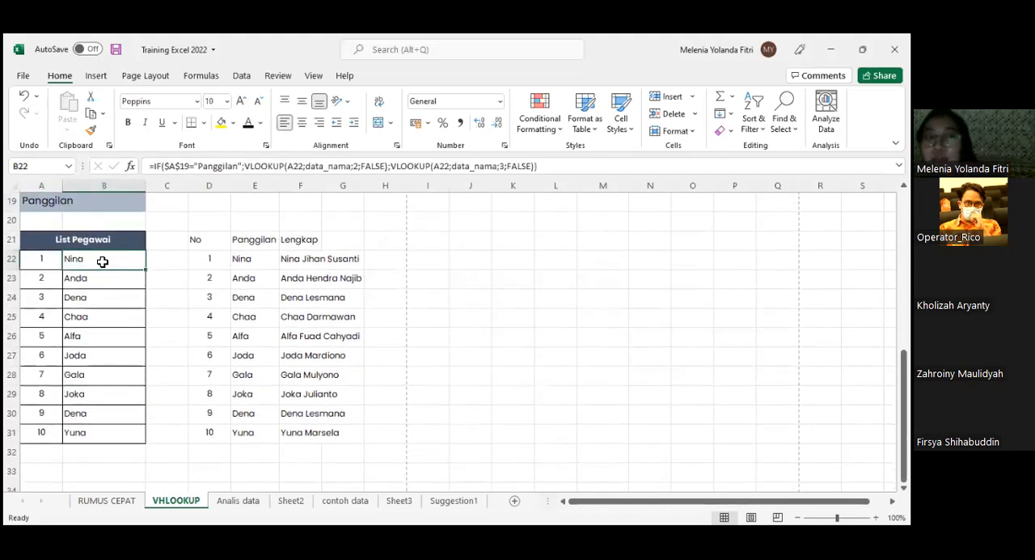
{"action": "left_click", "coordinate": [49, 206]}
{"action": "left_click", "coordinate": [70, 206]}
{"action": "left_click", "coordinate": [32, 229]}
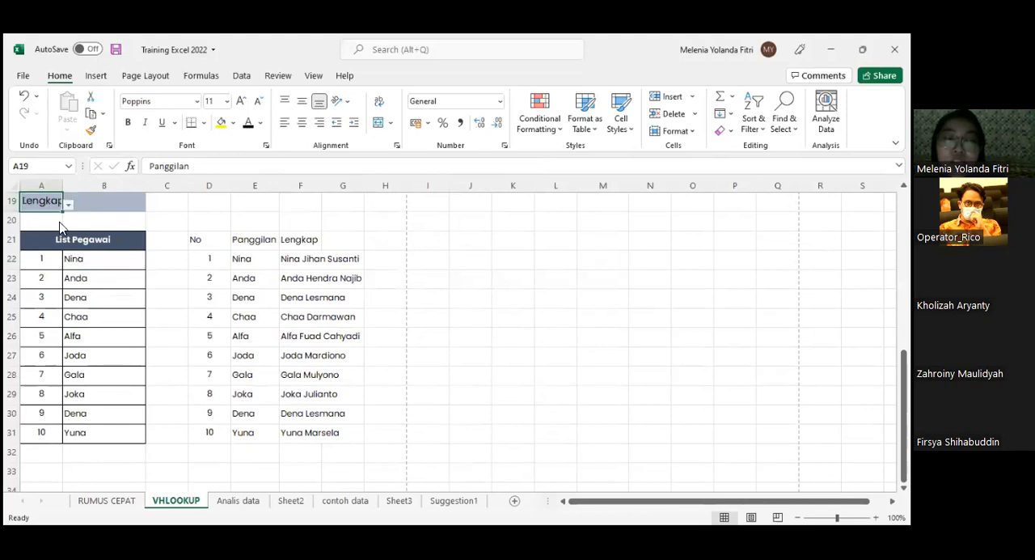
- Inspect the IF and VLOOKUP formula of the names in B22:B31, highlighting the data_nama table argument in B22
{"action": "left_click", "coordinate": [118, 261]}
{"action": "left_click_drag", "start_coordinate": [117, 273], "coordinate": [99, 434]}
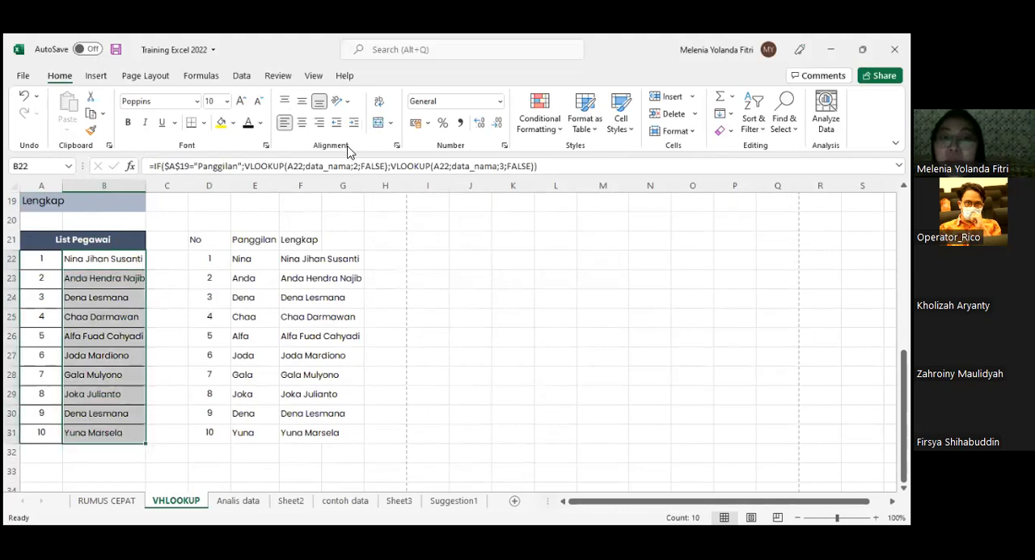
{"action": "left_click", "coordinate": [77, 261]}
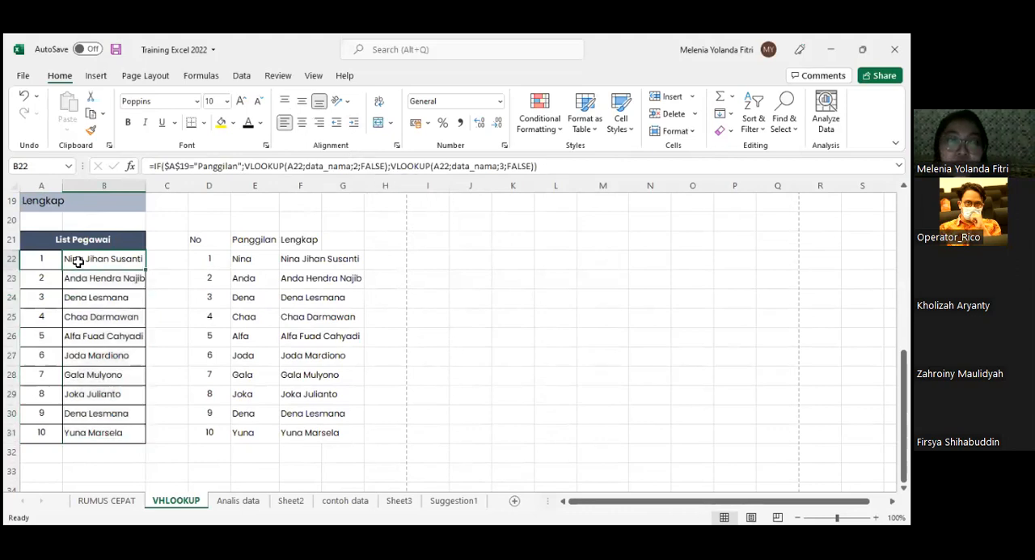
{"action": "double_click", "coordinate": [77, 261]}
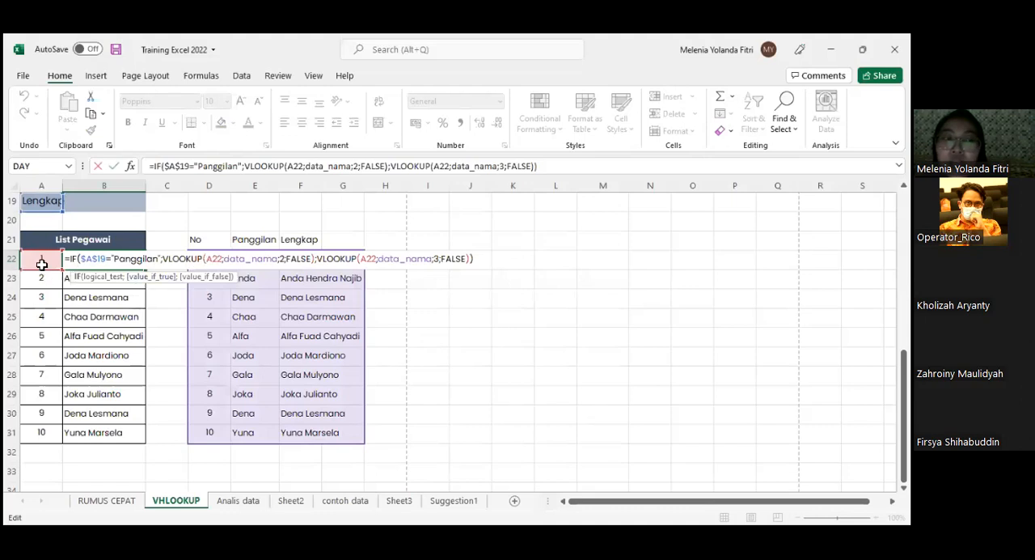
{"action": "double_click", "coordinate": [247, 260]}
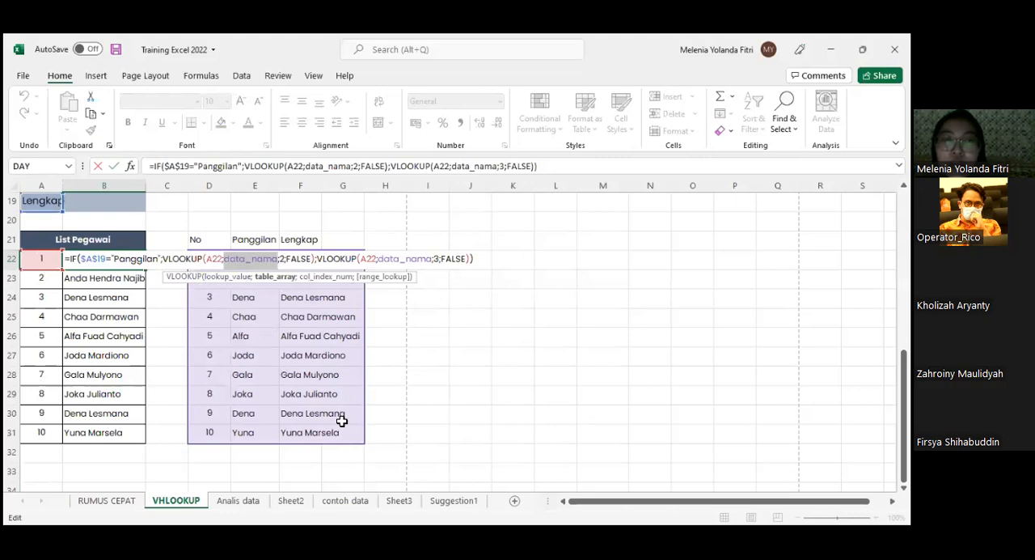
{"action": "key", "text": "Return"}
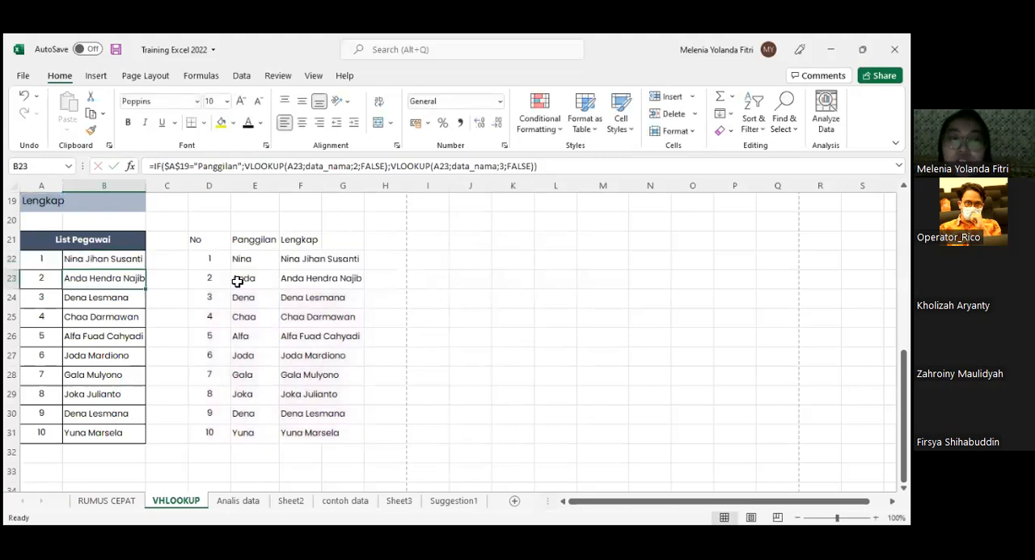
- Compare the source name table from D22 with the List Pegawai rows and the selector in A19
{"action": "left_click_drag", "start_coordinate": [242, 259], "coordinate": [348, 395]}
{"action": "left_click_drag", "start_coordinate": [220, 263], "coordinate": [338, 411]}
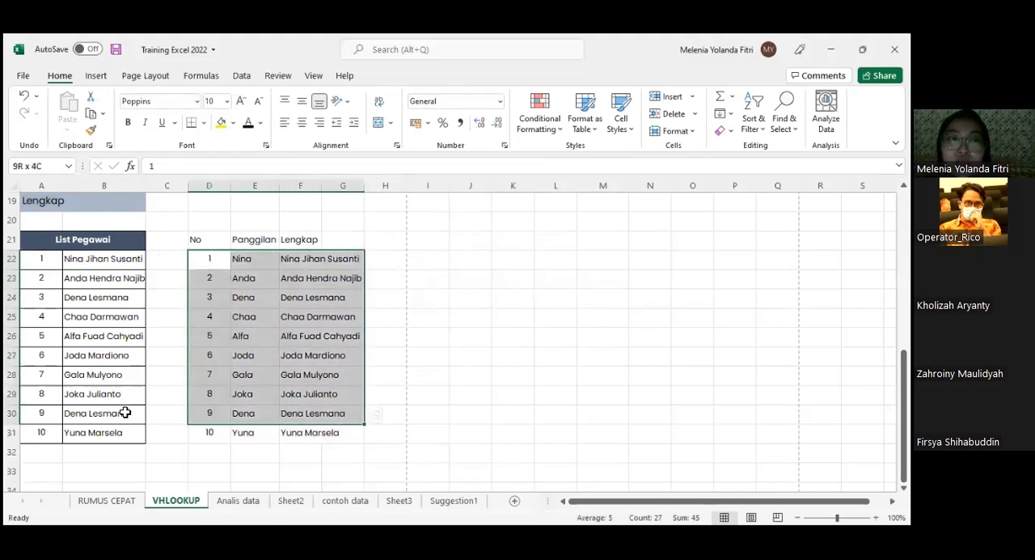
{"action": "left_click_drag", "start_coordinate": [105, 258], "coordinate": [124, 415]}
{"action": "left_click_drag", "start_coordinate": [31, 276], "coordinate": [136, 438]}
{"action": "left_click", "coordinate": [83, 201]}
{"action": "left_click", "coordinate": [44, 203]}
- Examine the No, Panggilan and Lengkap columns and locate the named range data_nama
{"action": "left_click", "coordinate": [342, 322]}
{"action": "left_click", "coordinate": [254, 261]}
{"action": "left_click_drag", "start_coordinate": [210, 240], "coordinate": [347, 429]}
{"action": "left_click_drag", "start_coordinate": [264, 240], "coordinate": [347, 431]}
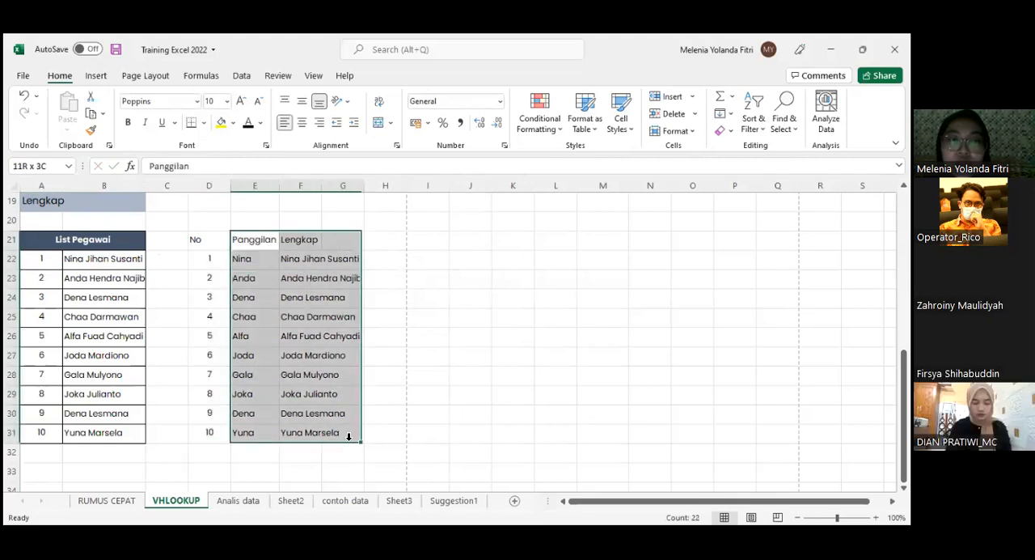
{"action": "left_click", "coordinate": [68, 169]}
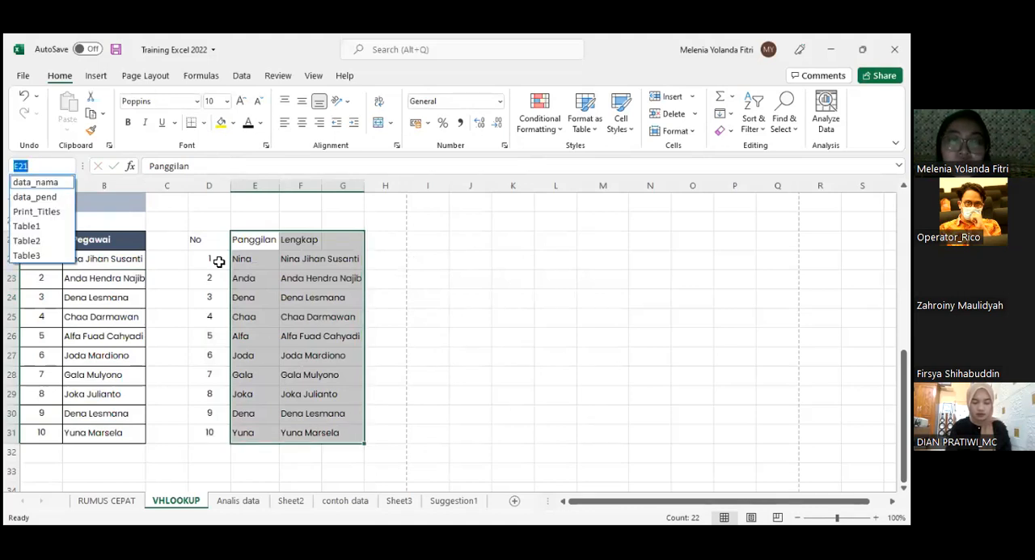
{"action": "key", "text": "Return"}
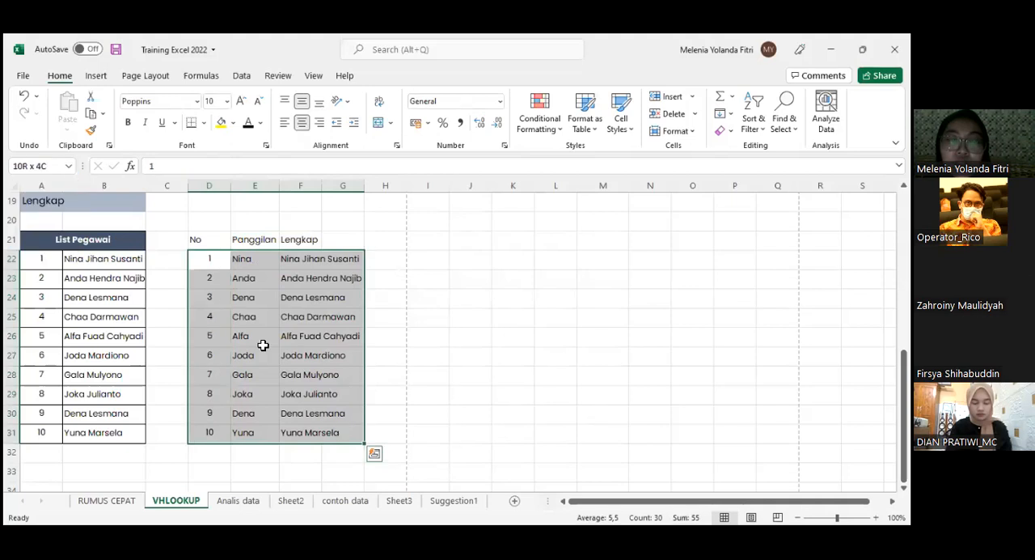
- Examine both VLOOKUP parts of the B22 formula, matching column index 2 to Panggilan and 3 to Lengkap in column F
{"action": "left_click", "coordinate": [79, 261]}
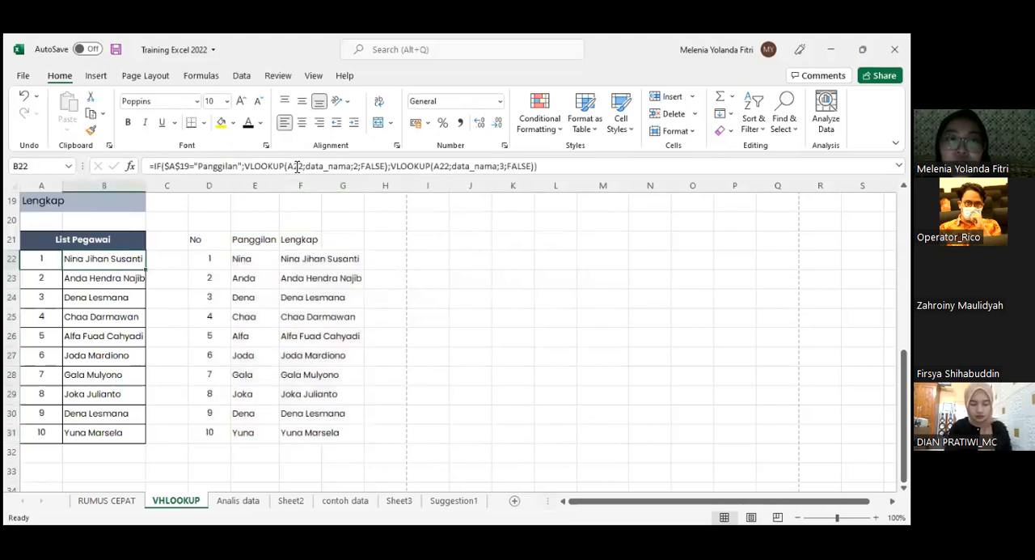
{"action": "double_click", "coordinate": [112, 260]}
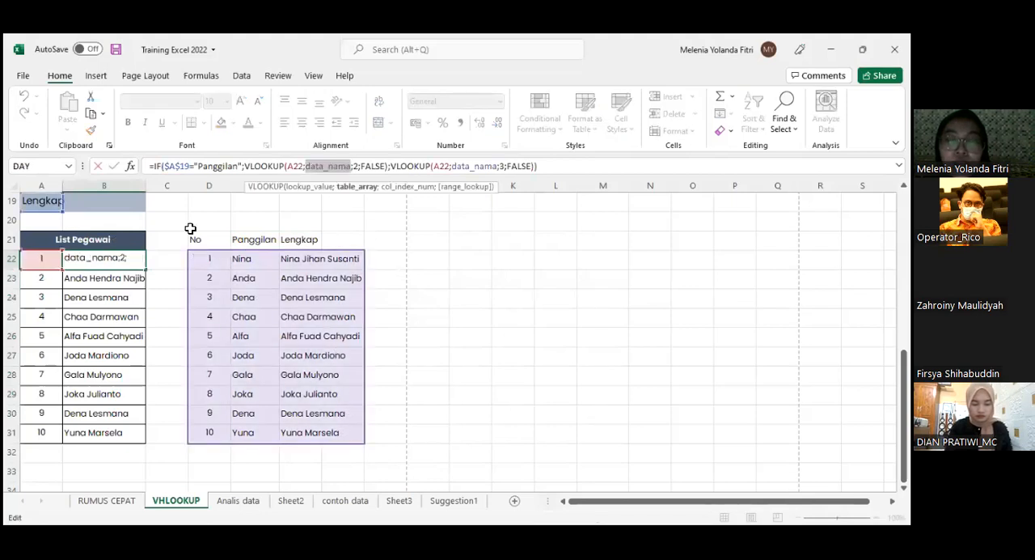
{"action": "left_click", "coordinate": [356, 165]}
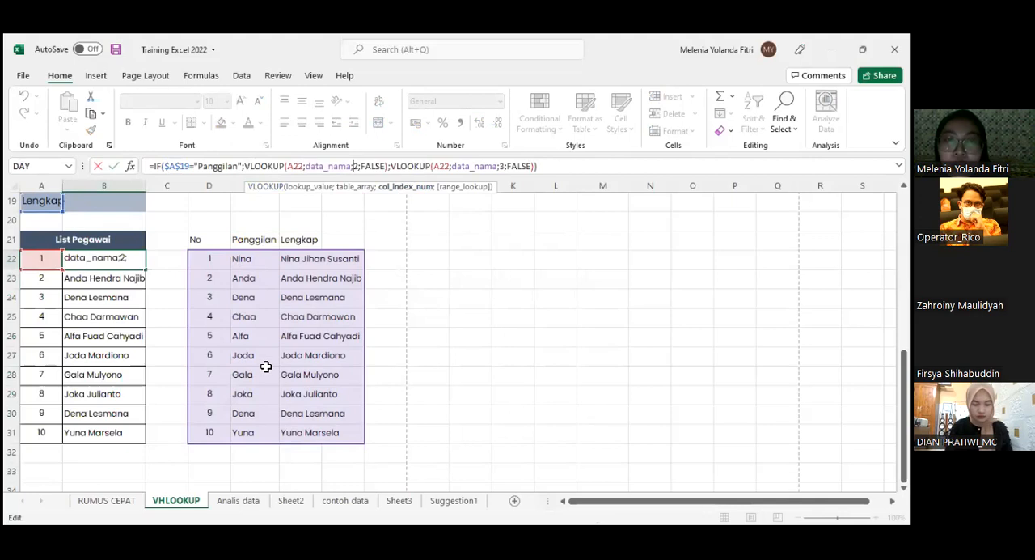
{"action": "left_click", "coordinate": [367, 165]}
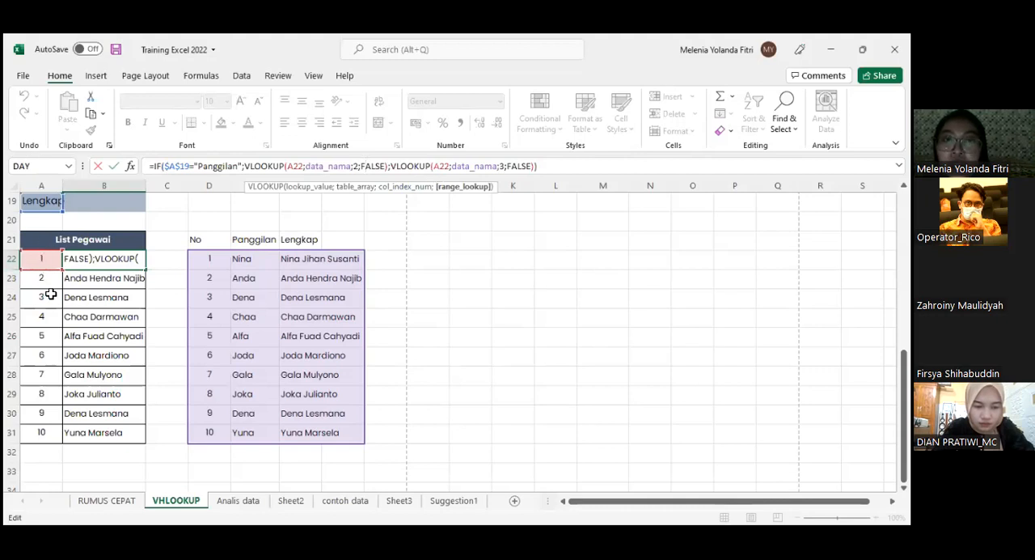
{"action": "left_click", "coordinate": [446, 166]}
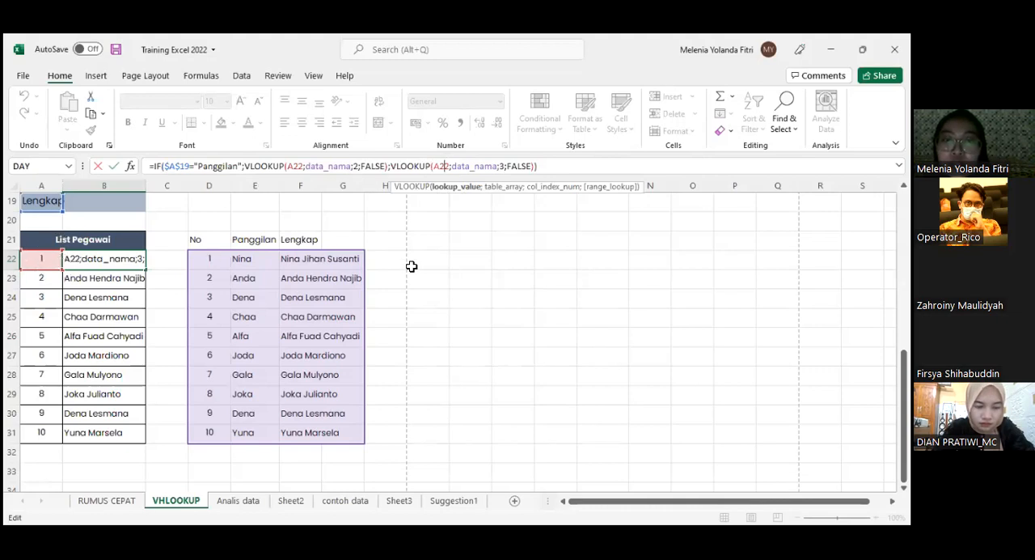
{"action": "left_click", "coordinate": [506, 168]}
{"action": "left_click", "coordinate": [504, 168]}
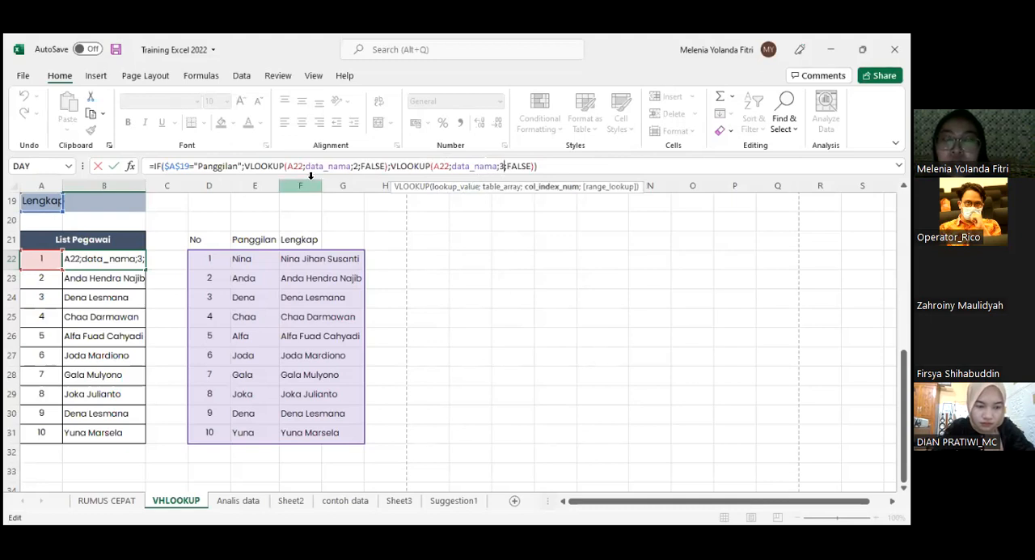
{"action": "left_click", "coordinate": [300, 185]}
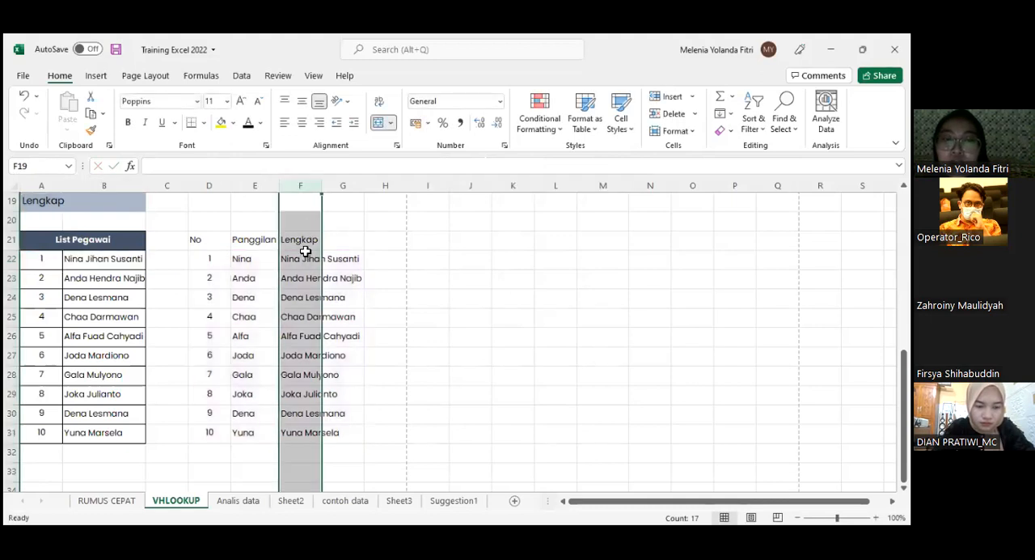
- Review the IF formula in B22 and fill it down the List Pegawai names to B31
{"action": "left_click", "coordinate": [105, 261]}
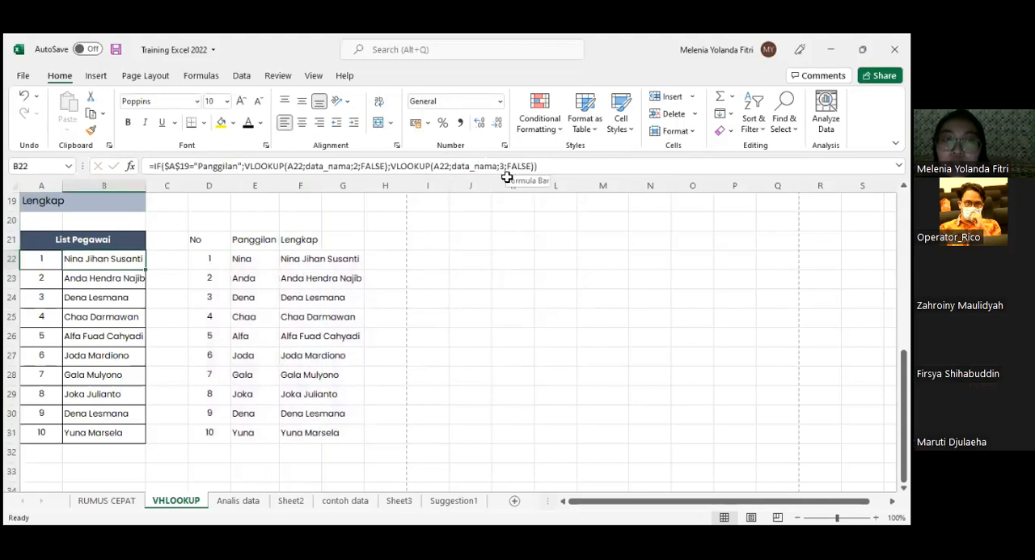
{"action": "key", "text": "Down"}
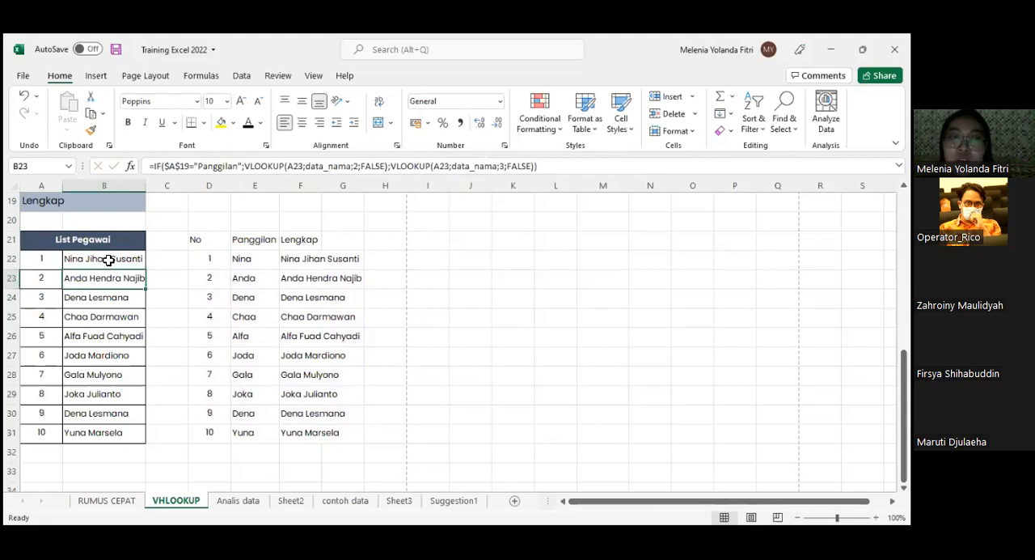
{"action": "double_click", "coordinate": [95, 260]}
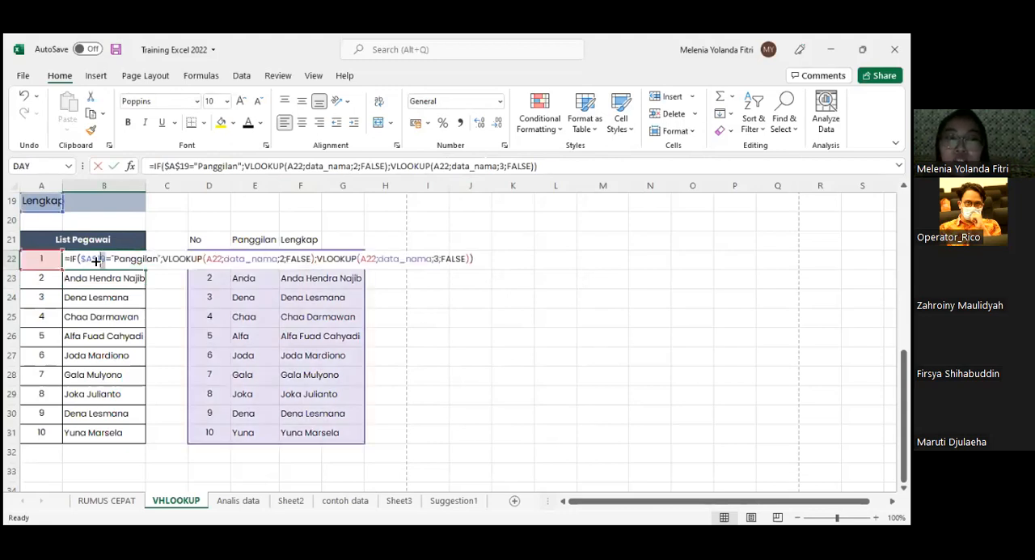
{"action": "left_click_drag", "start_coordinate": [143, 432], "coordinate": [142, 437]}
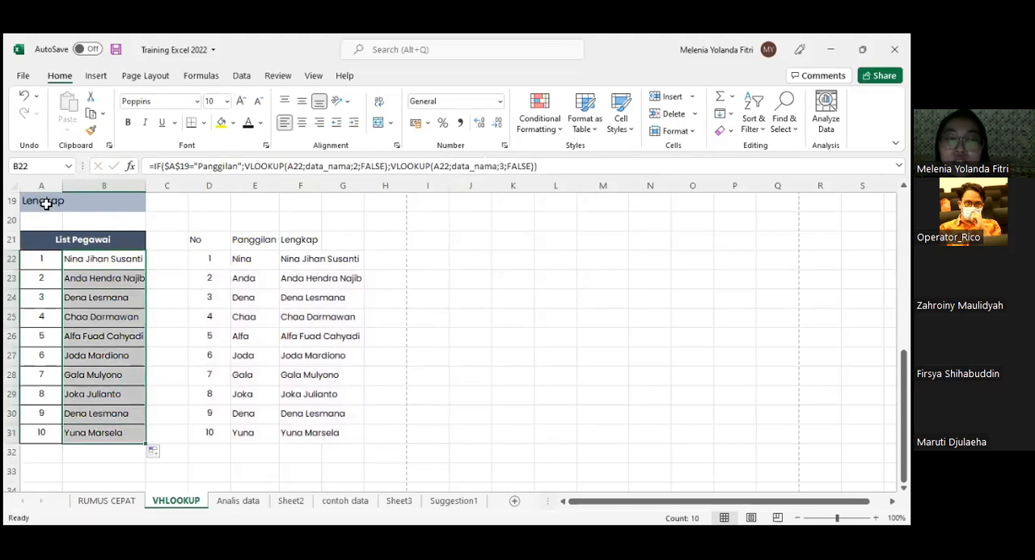
{"action": "left_click", "coordinate": [46, 203]}
{"action": "left_click", "coordinate": [69, 205]}
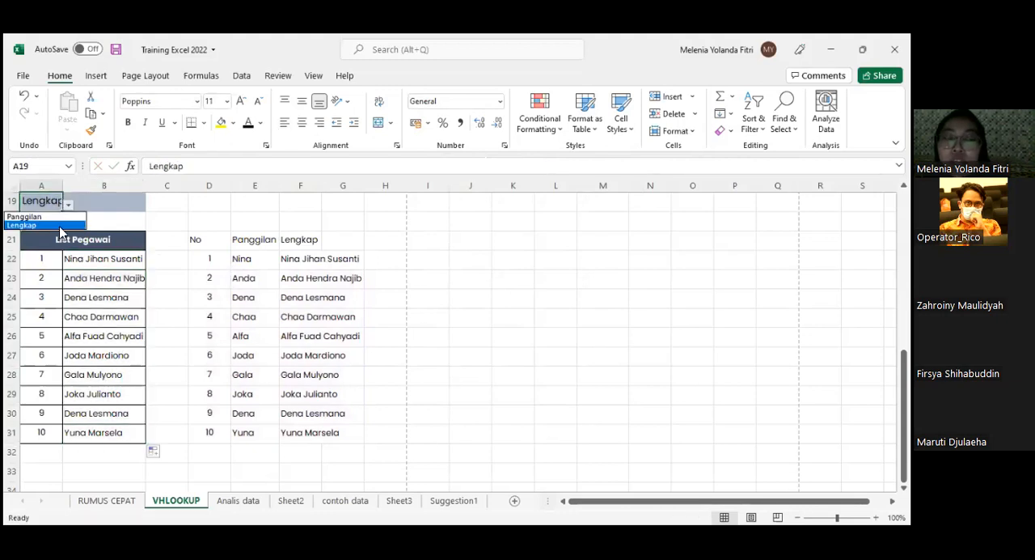
{"action": "left_click", "coordinate": [154, 76]}
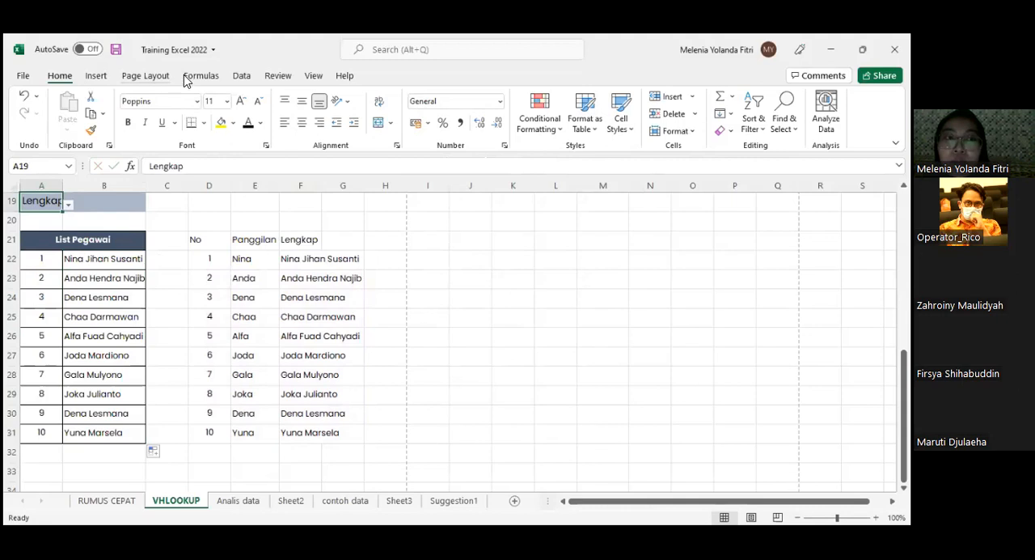
{"action": "left_click", "coordinate": [203, 76]}
{"action": "left_click", "coordinate": [243, 76]}
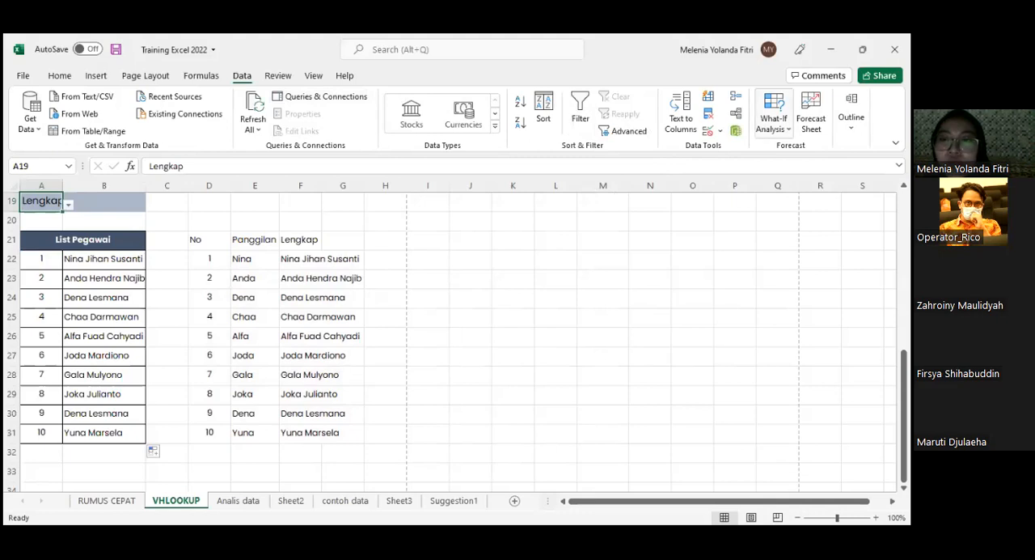
{"action": "left_click", "coordinate": [773, 113]}
- Set the name-type selector in A19 to Panggilan
{"action": "left_click", "coordinate": [69, 205]}
{"action": "left_click", "coordinate": [69, 204]}
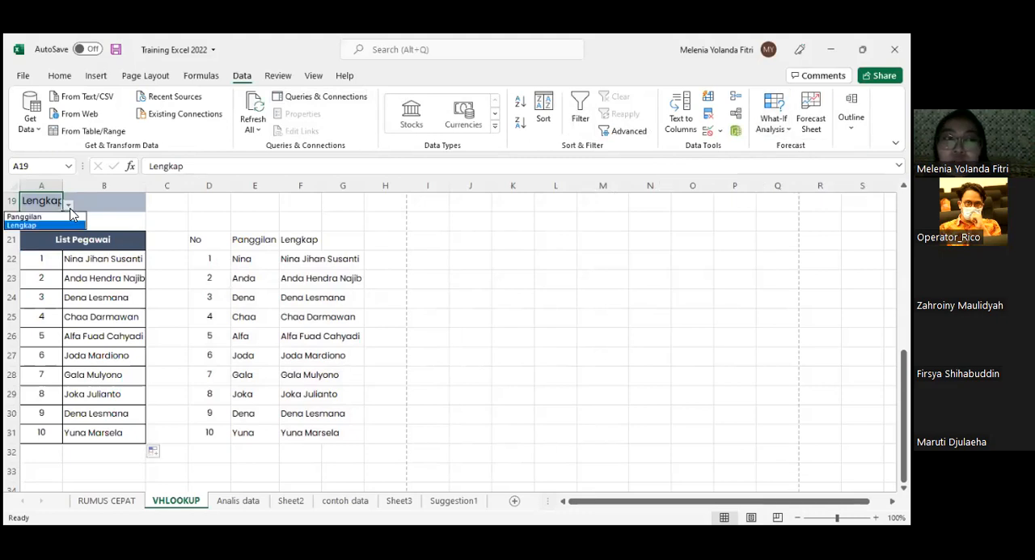
{"action": "left_click", "coordinate": [83, 224]}
{"action": "left_click", "coordinate": [70, 205]}
{"action": "left_click", "coordinate": [48, 216]}
{"action": "left_click", "coordinate": [109, 315]}
{"action": "left_click", "coordinate": [62, 207]}
{"action": "left_click", "coordinate": [68, 204]}
{"action": "key", "text": "Escape"}
{"action": "left_click", "coordinate": [292, 81]}
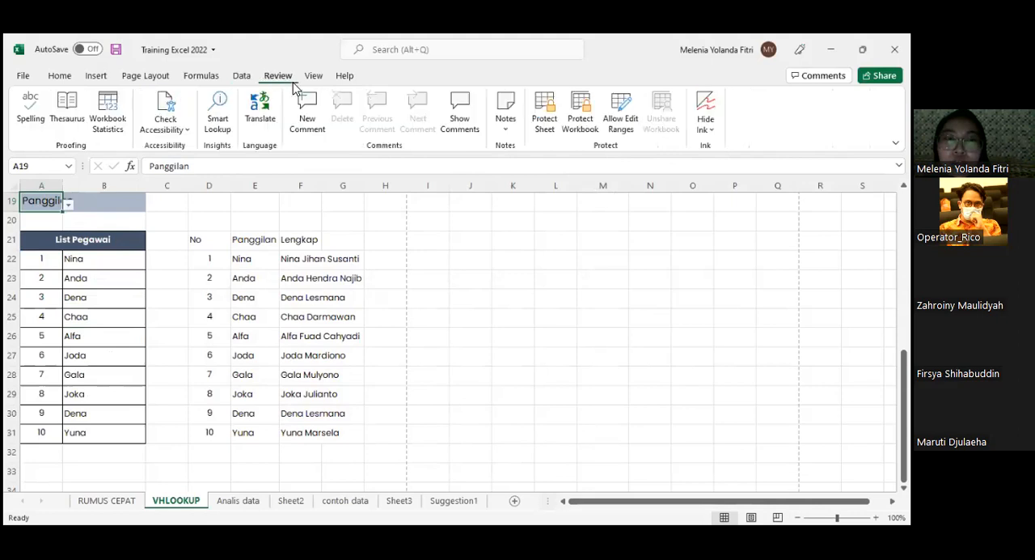
{"action": "left_click", "coordinate": [312, 76]}
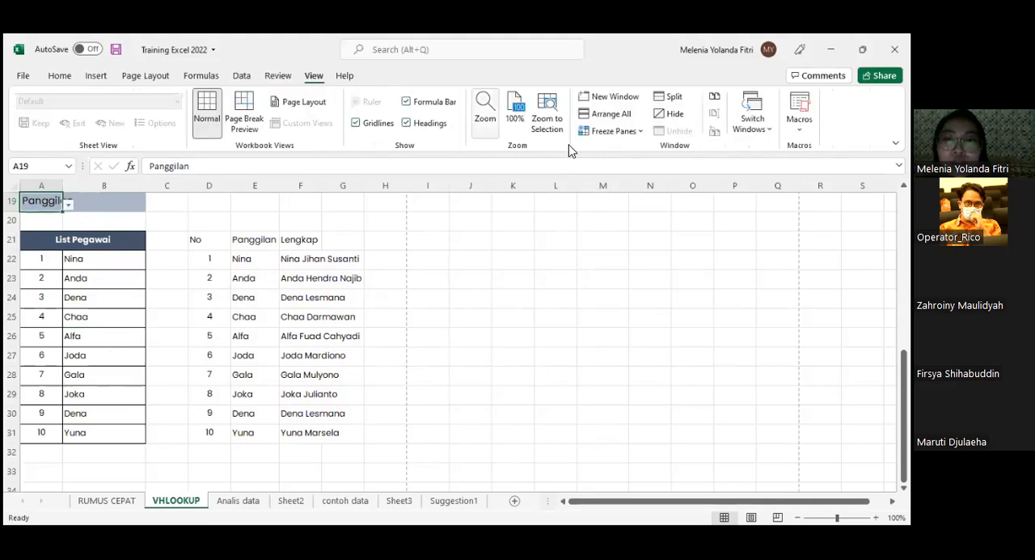
- Check the List Pegawai names in B22:B31 and set the selector in A19 to Lengkap
{"action": "left_click", "coordinate": [58, 297]}
{"action": "left_click_drag", "start_coordinate": [42, 284], "coordinate": [95, 425]}
{"action": "left_click_drag", "start_coordinate": [61, 257], "coordinate": [130, 432]}
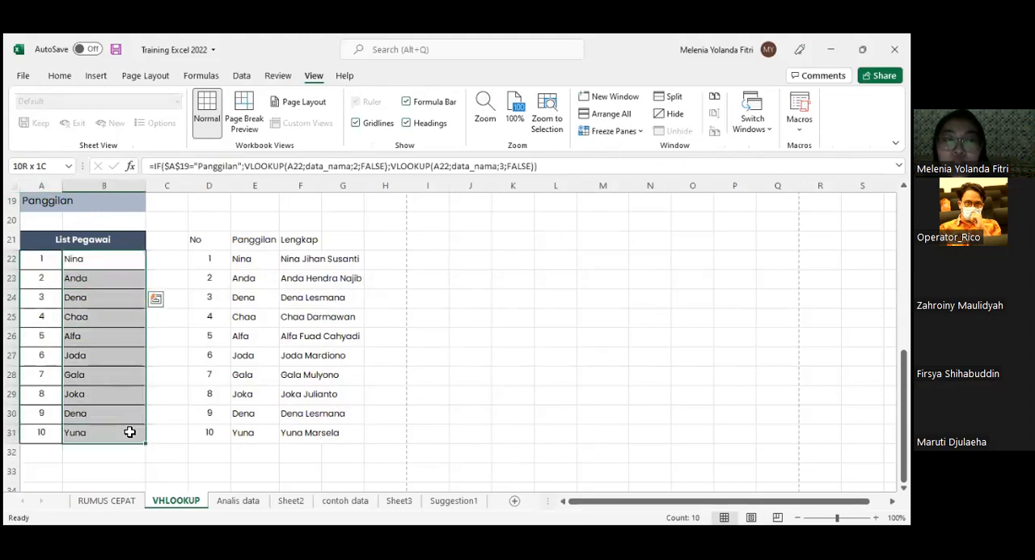
{"action": "left_click", "coordinate": [58, 203]}
{"action": "left_click", "coordinate": [69, 204]}
{"action": "left_click", "coordinate": [68, 226]}
{"action": "left_click", "coordinate": [120, 317]}
{"action": "scroll", "coordinate": [48, 249], "scroll_direction": "up", "scroll_amount": 1}
{"action": "scroll", "coordinate": [62, 247], "scroll_direction": "down", "scroll_amount": 1}
{"action": "left_click", "coordinate": [242, 320]}
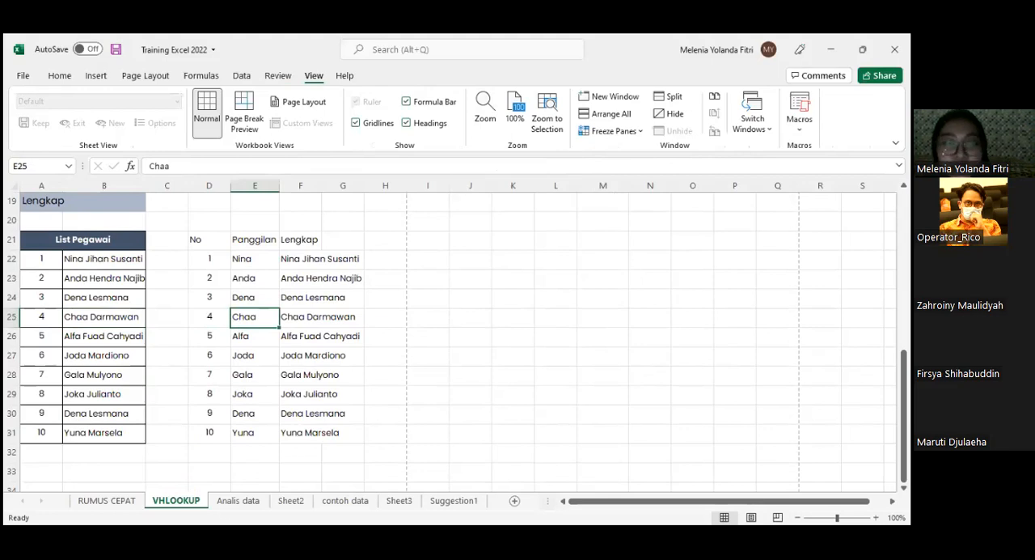
- Select the rainfall data in A2:F11 on the Analis data sheet and run Analyze Data to browse the suggested insights
{"action": "left_click", "coordinate": [234, 501]}
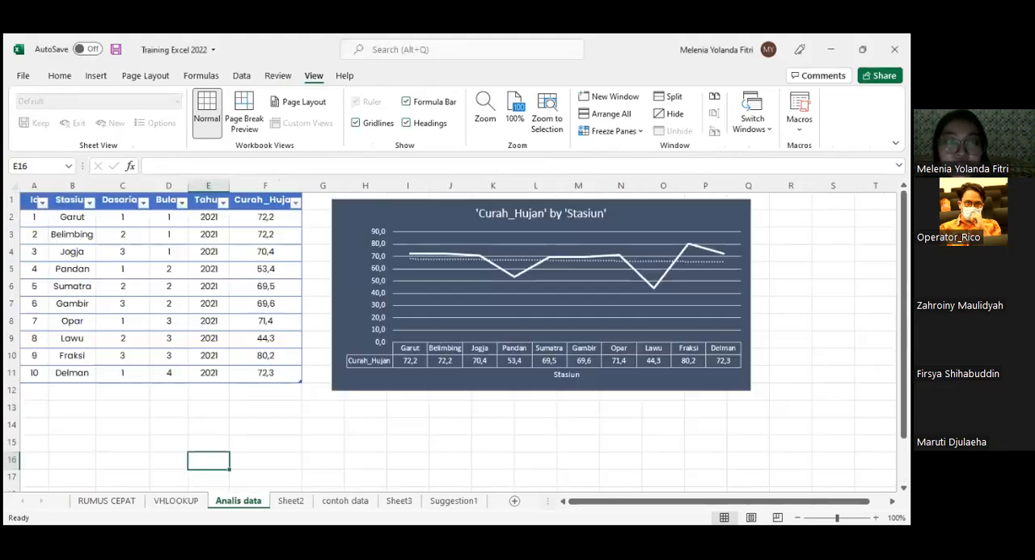
{"action": "left_click", "coordinate": [245, 428]}
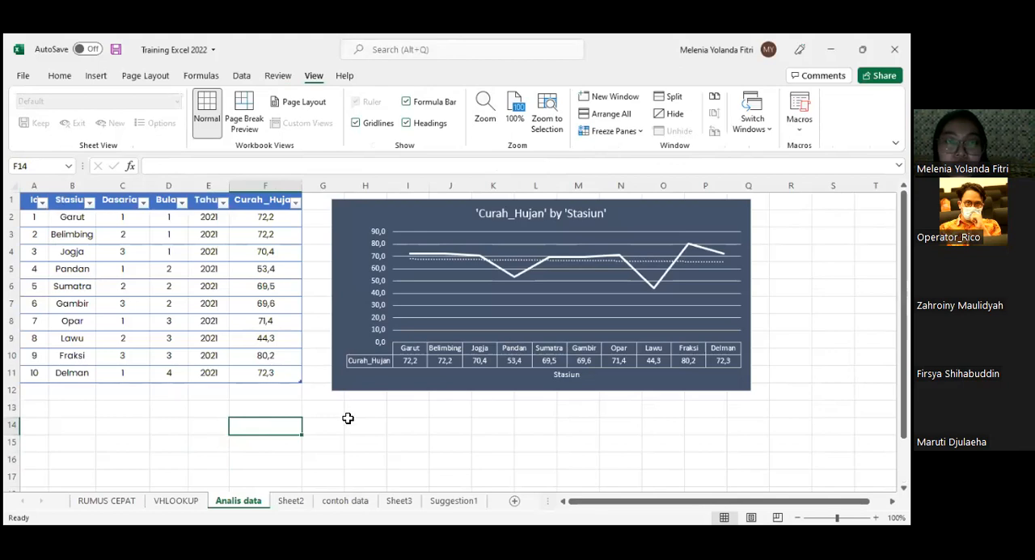
{"action": "left_click", "coordinate": [29, 219]}
{"action": "left_click", "coordinate": [289, 375], "text": "shift"}
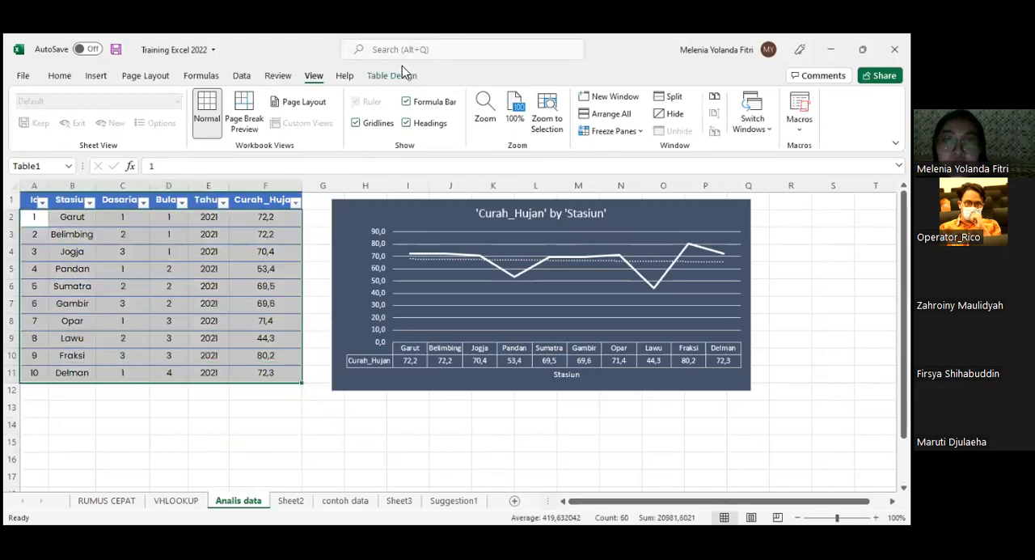
{"action": "left_click", "coordinate": [394, 75]}
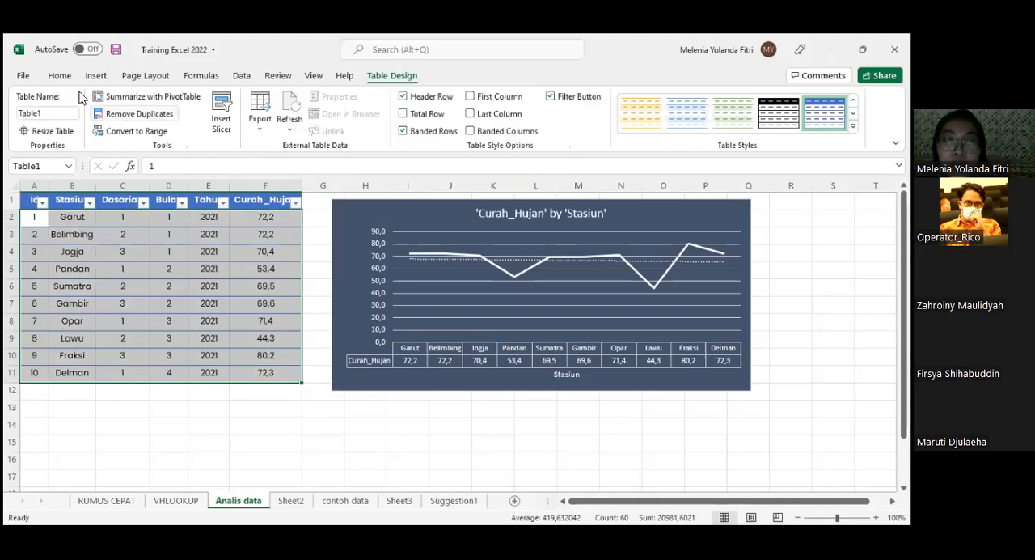
{"action": "left_click", "coordinate": [59, 75]}
{"action": "left_click", "coordinate": [826, 113]}
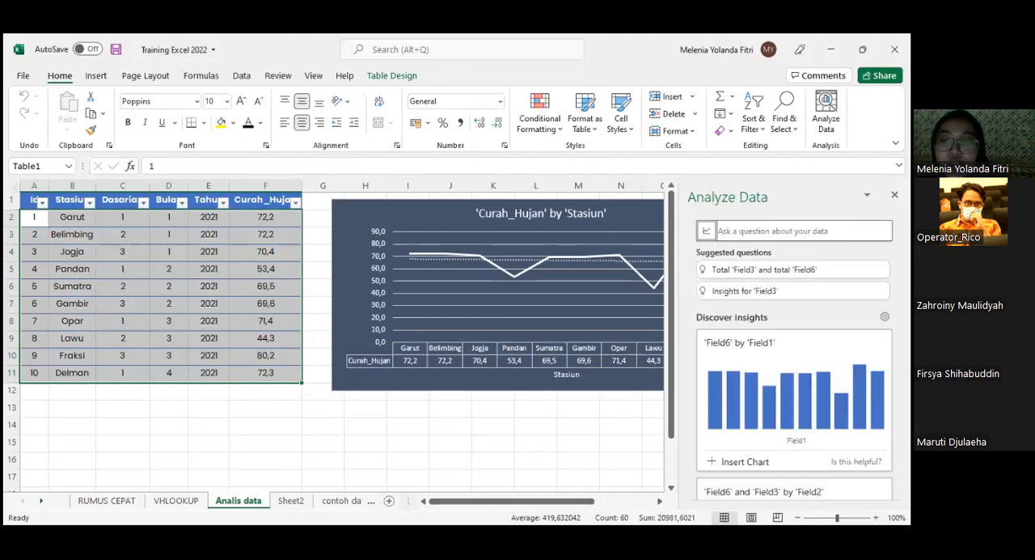
{"action": "scroll", "coordinate": [858, 364], "scroll_direction": "down", "scroll_amount": 2}
{"action": "scroll", "coordinate": [858, 364], "scroll_direction": "down", "scroll_amount": 1}
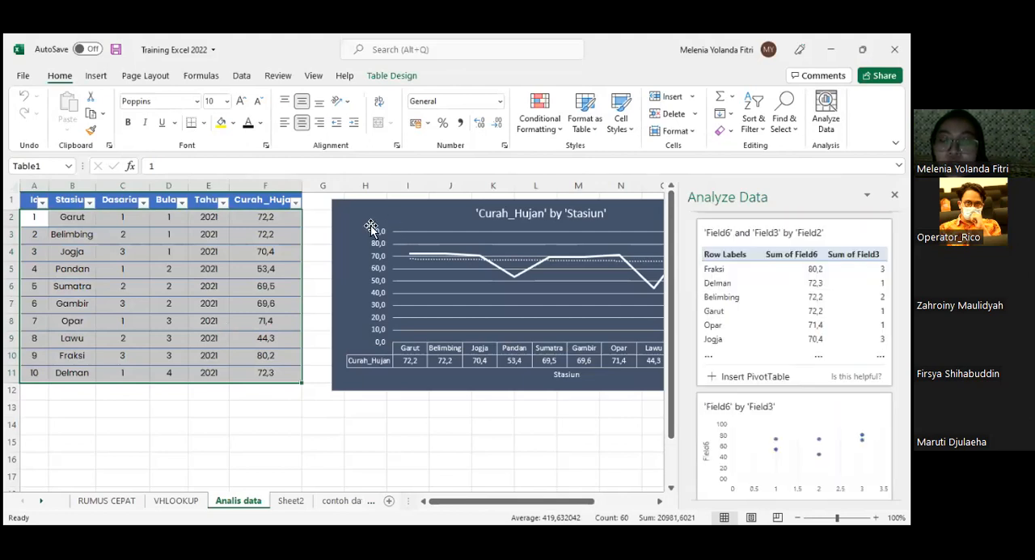
- Move the 'Curah_Hujan' by 'Stasiun' chart over the table to examine its lines and put it back beside the Curah_Hujan column
{"action": "left_click", "coordinate": [443, 226]}
{"action": "left_click_drag", "start_coordinate": [316, 243], "coordinate": [204, 242]}
{"action": "left_click_drag", "start_coordinate": [429, 213], "coordinate": [429, 215]}
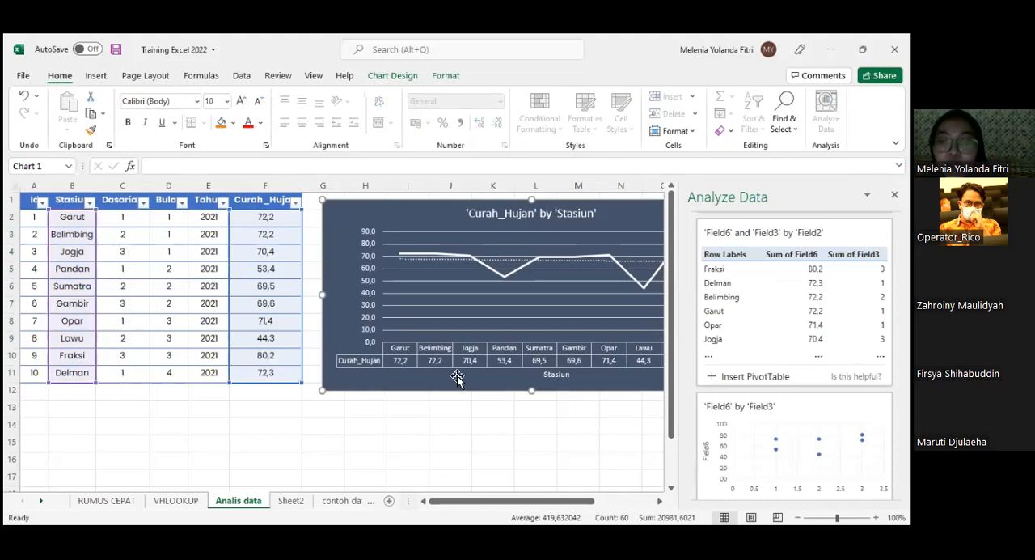
{"action": "left_click_drag", "start_coordinate": [615, 218], "coordinate": [404, 223]}
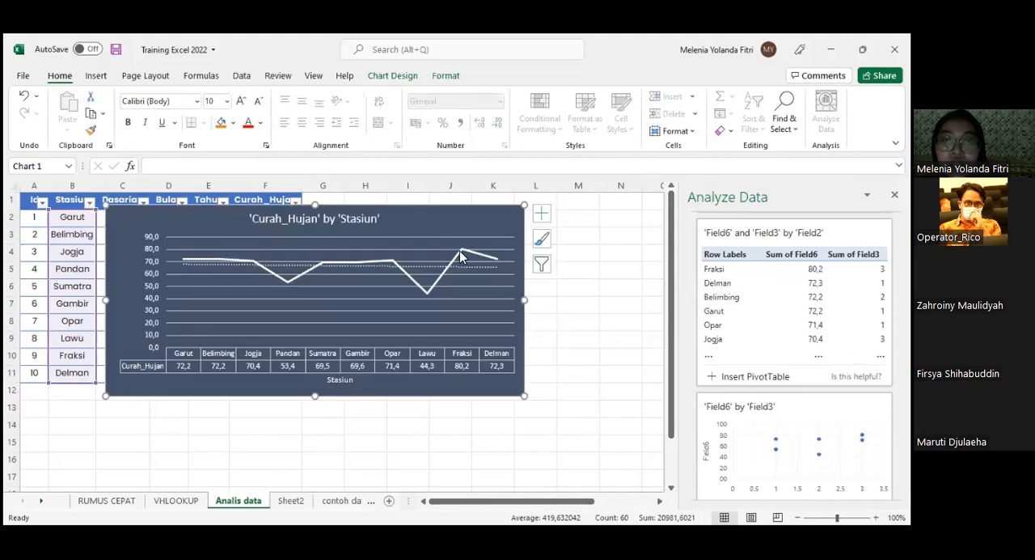
{"action": "mouse_move", "coordinate": [461, 255]}
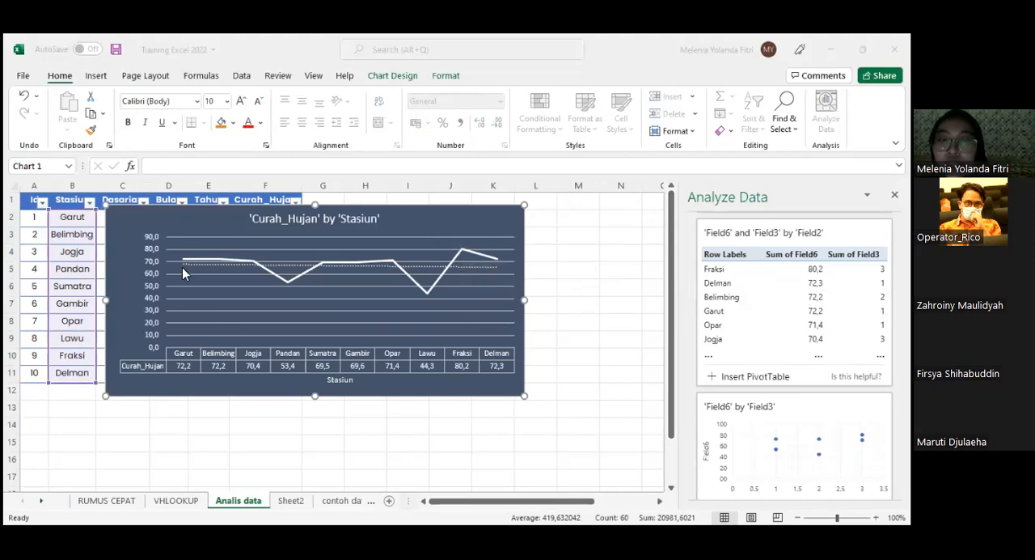
{"action": "left_click", "coordinate": [432, 219]}
{"action": "left_click_drag", "start_coordinate": [433, 219], "coordinate": [636, 224]}
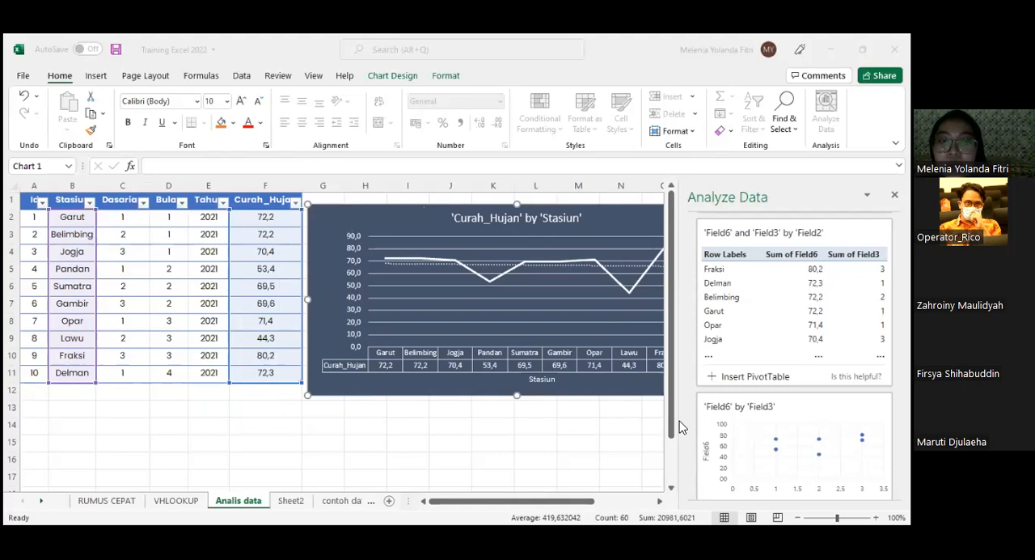
- Return to the lookup tables on the VHLOOKUP sheet and dismiss the Analyze Data results
{"action": "key", "text": "ctrl+Page_Down"}
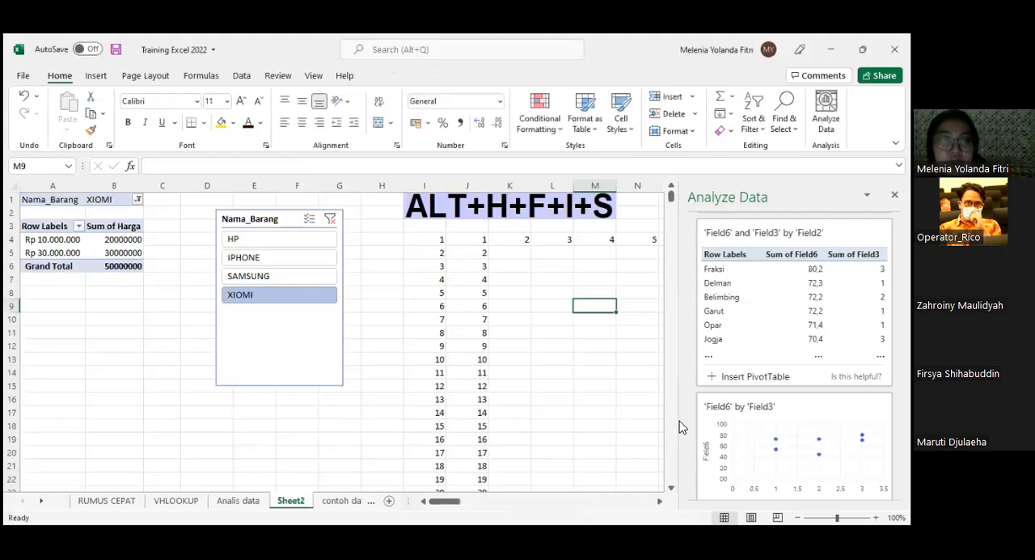
{"action": "left_click", "coordinate": [81, 501]}
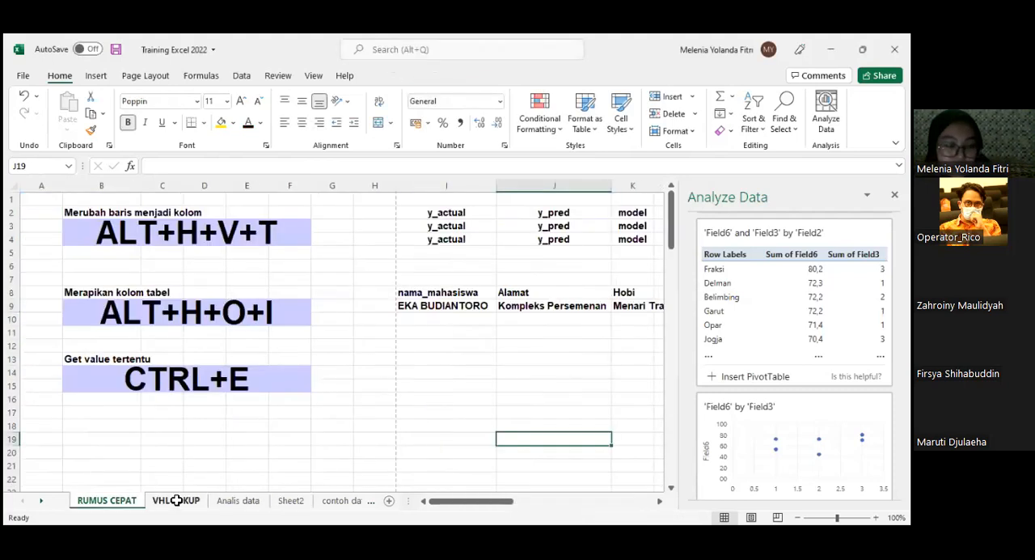
{"action": "left_click", "coordinate": [175, 501]}
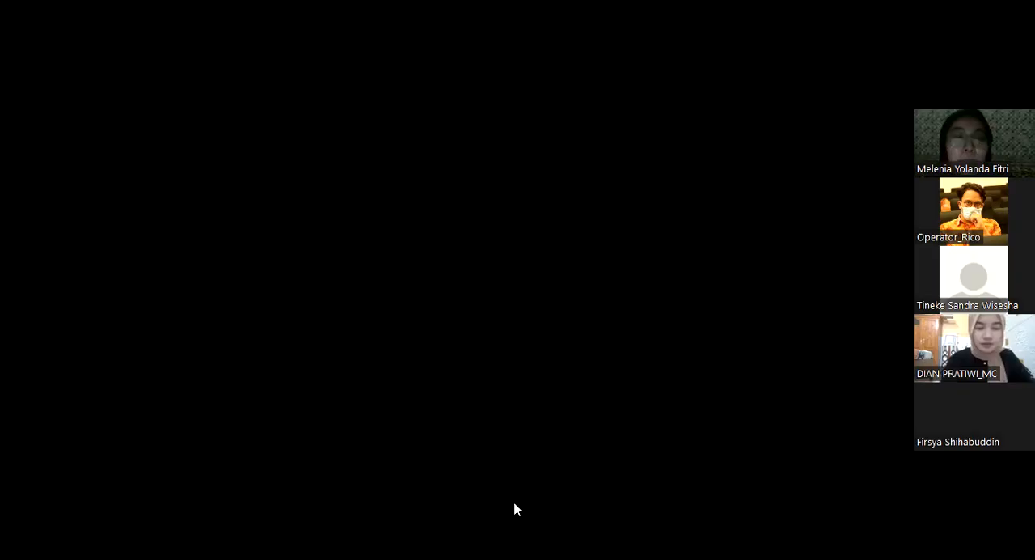
{"action": "scroll", "coordinate": [111, 289], "scroll_direction": "up", "scroll_amount": 6}
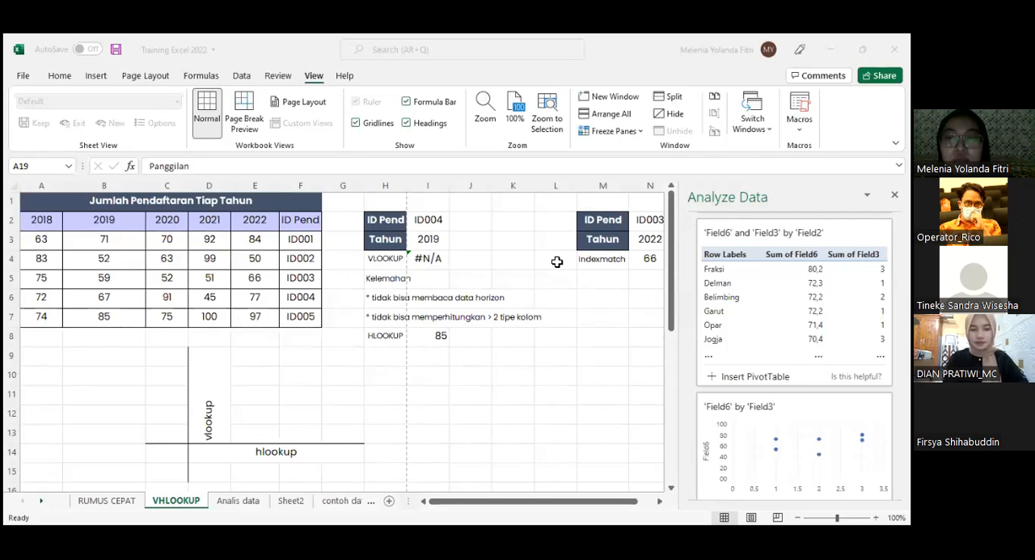
{"action": "left_click", "coordinate": [894, 195]}
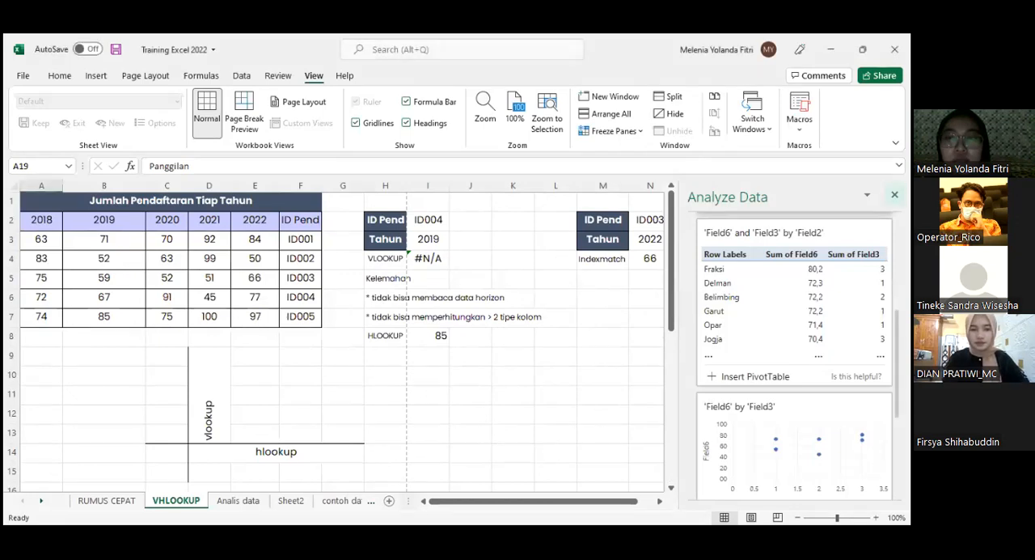
- Examine the INDEX and MATCH arguments of the Indexmatch formula in N4
{"action": "left_click", "coordinate": [649, 256]}
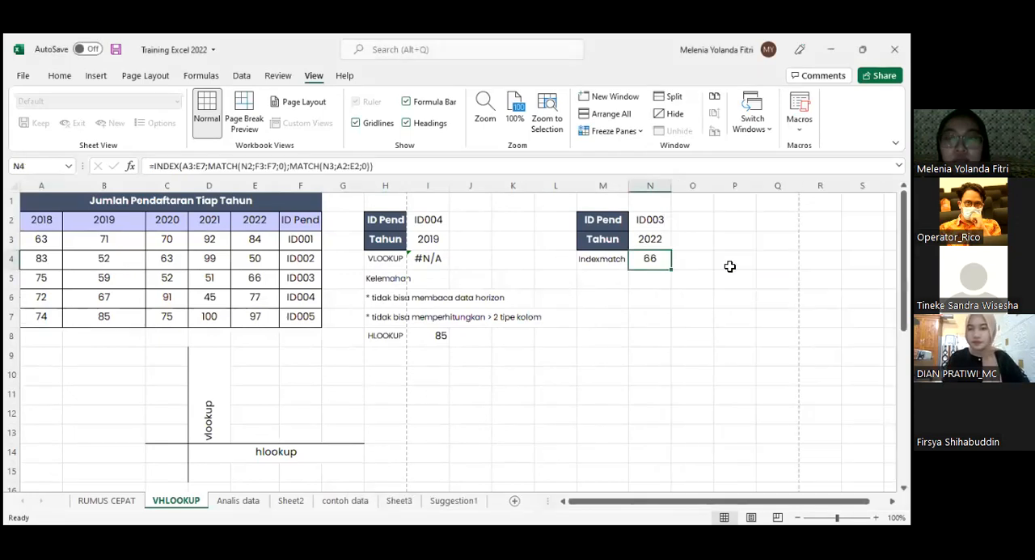
{"action": "double_click", "coordinate": [655, 261]}
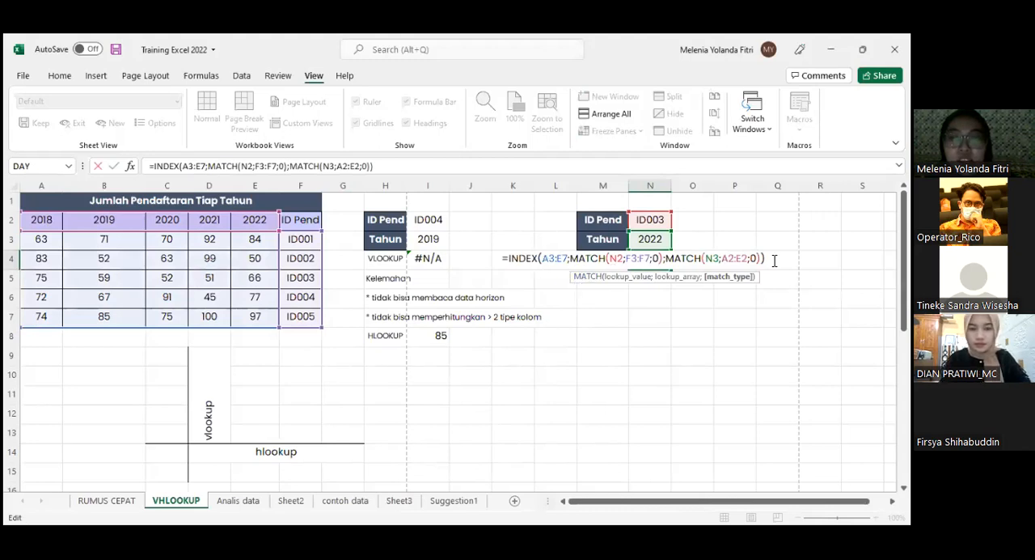
{"action": "left_click_drag", "start_coordinate": [764, 258], "coordinate": [540, 259]}
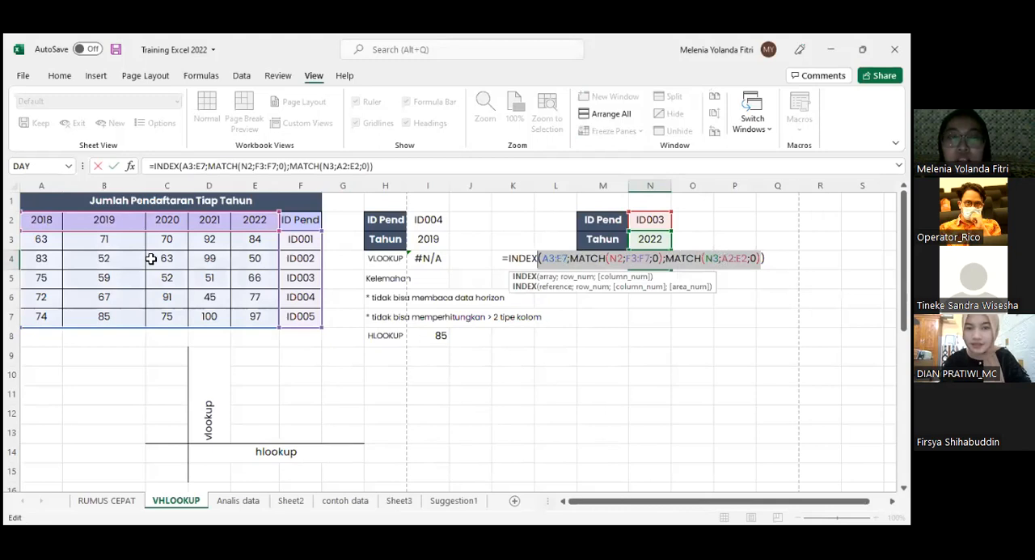
- Replace the formula in N4 with a new INDEX formula that uses A3:F7 as its array
{"action": "left_click_drag", "start_coordinate": [767, 256], "coordinate": [489, 258]}
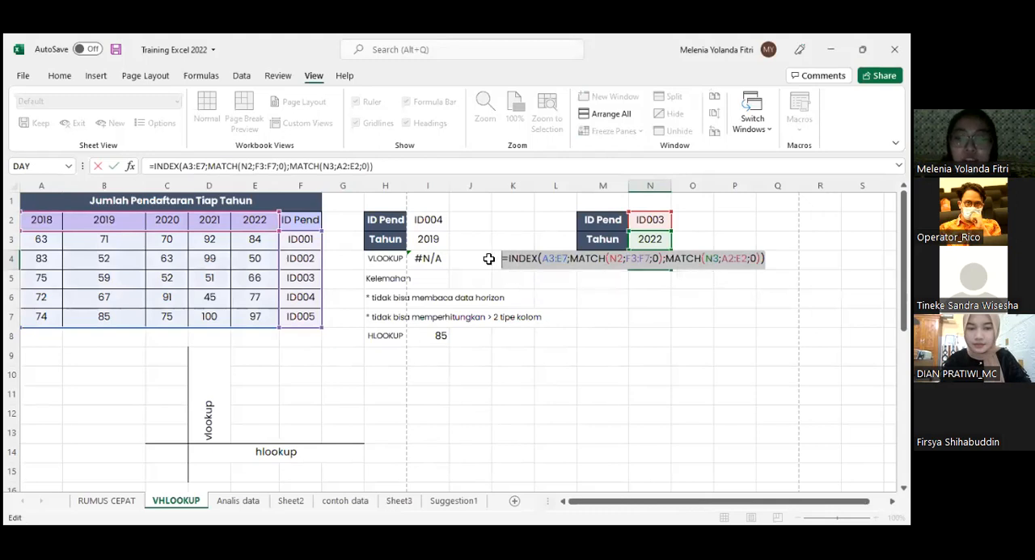
{"action": "type", "text": "="}
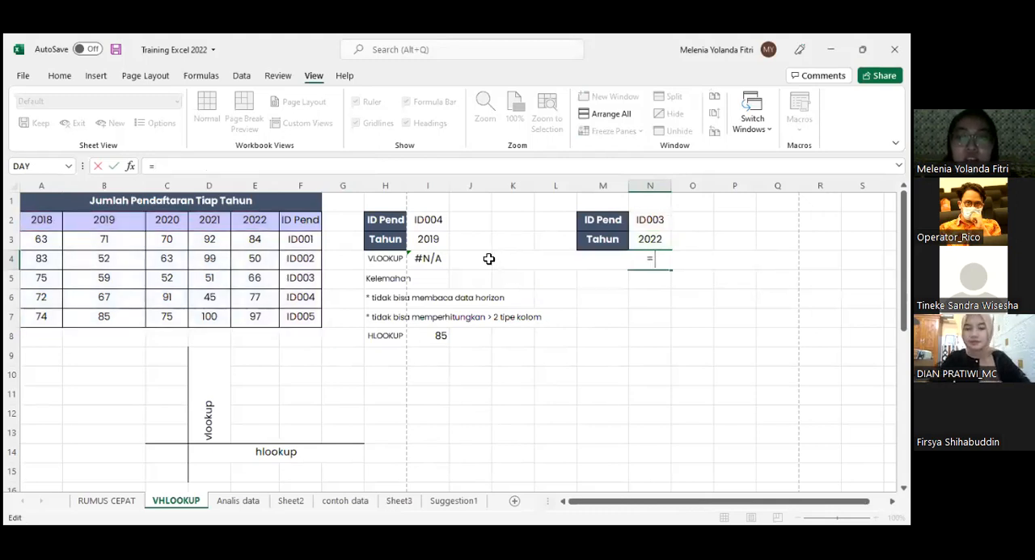
{"action": "type", "text": "INDEX("}
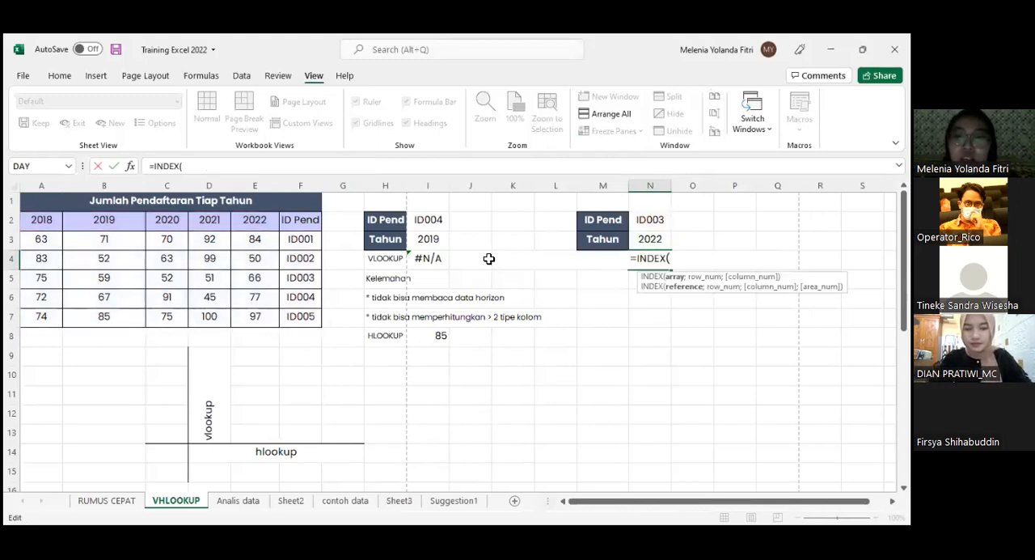
{"action": "left_click", "coordinate": [52, 244]}
{"action": "left_click", "coordinate": [280, 316], "text": "shift"}
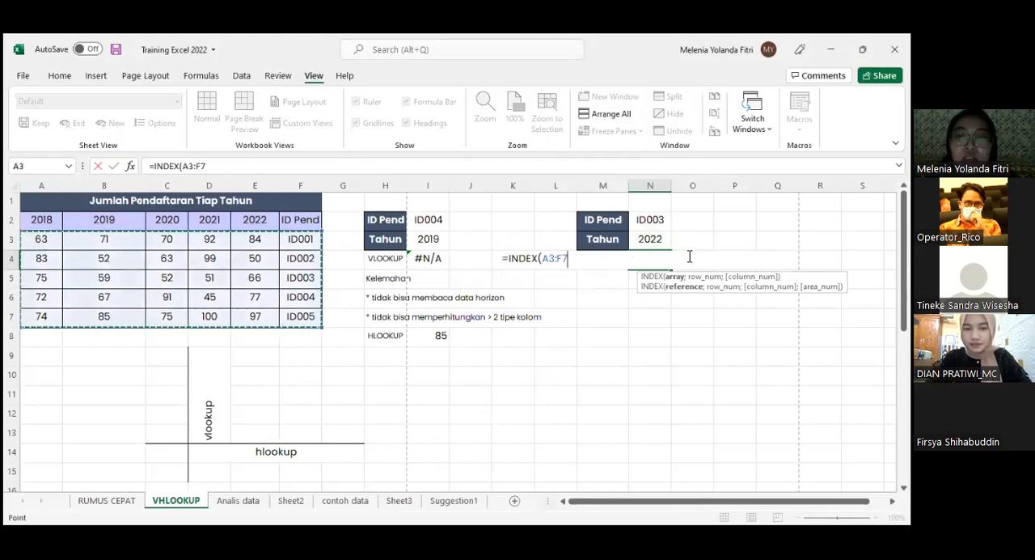
{"action": "type", "text": ";"}
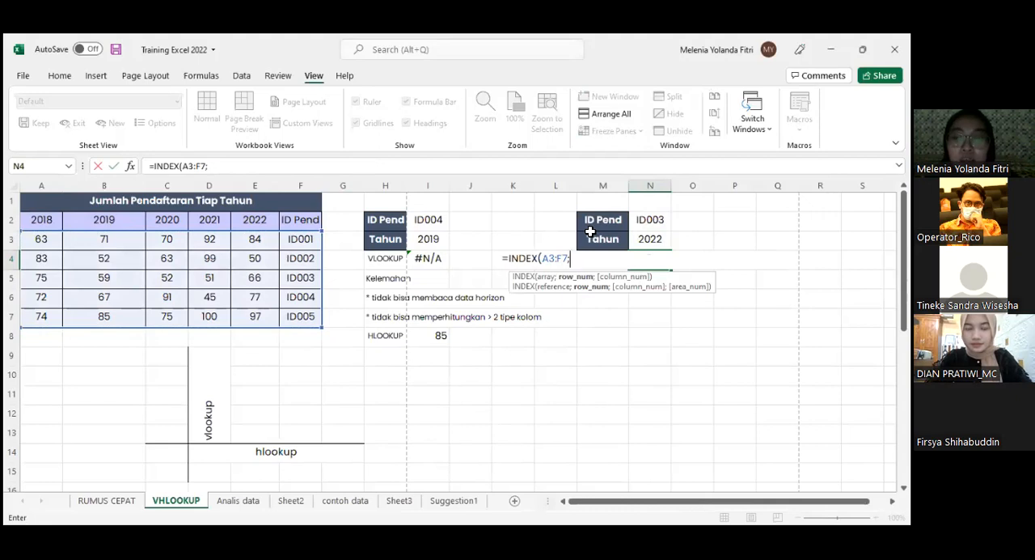
{"action": "type", "text": "MATCH"}
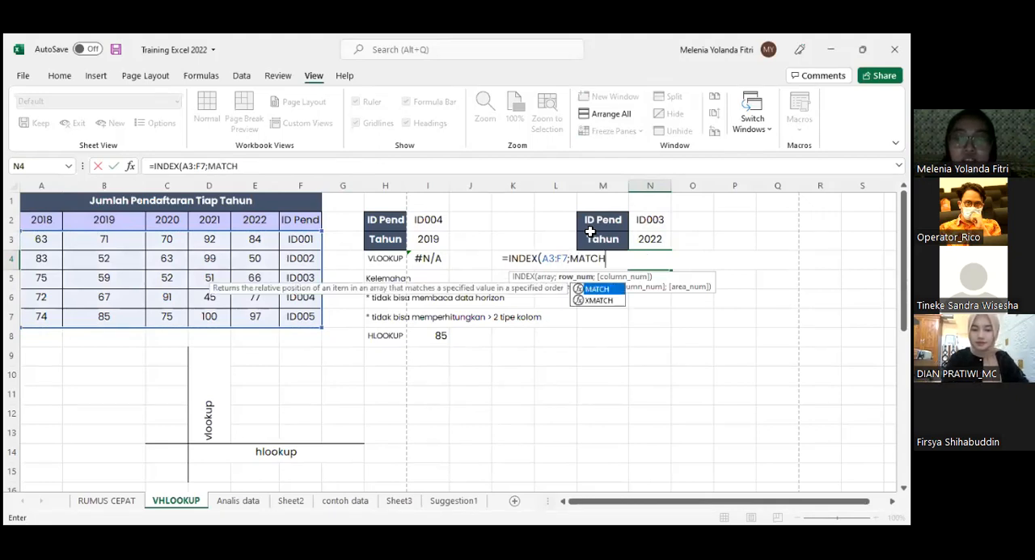
{"action": "type", "text": "("}
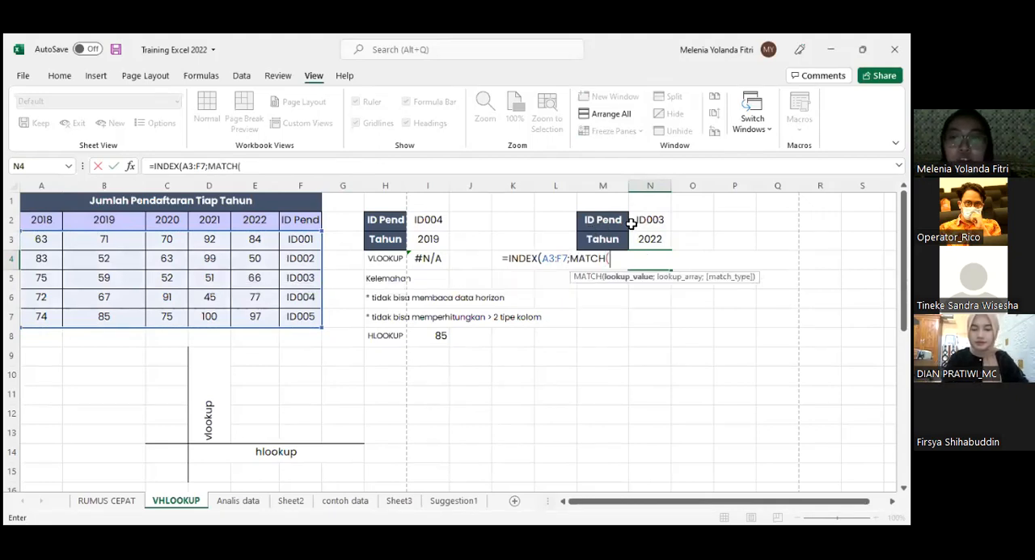
- Add an exact-match MATCH of N2 against F3:F7 as the row argument of the INDEX formula in N4
{"action": "key", "text": "Up"}
{"action": "key", "text": "Up"}
{"action": "type", "text": ";"}
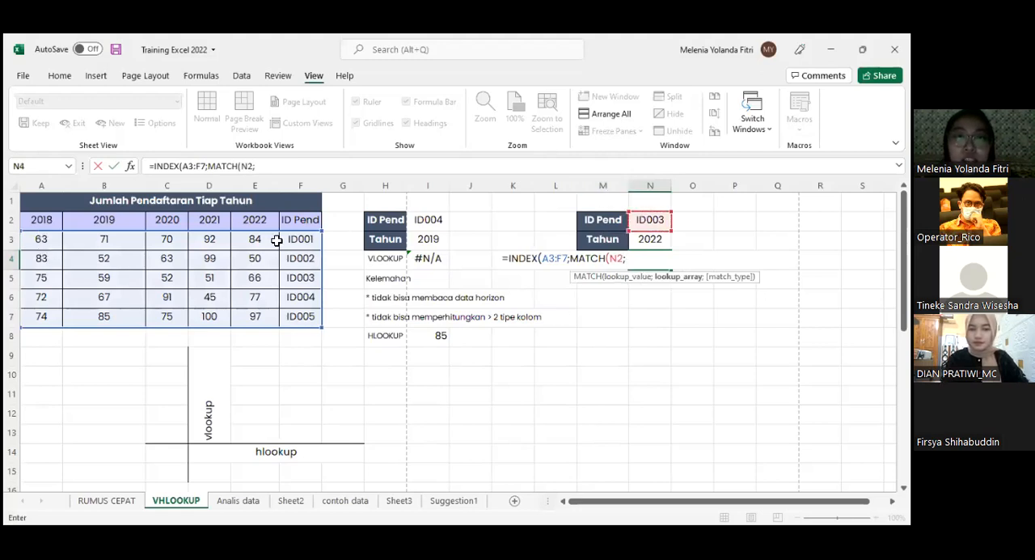
{"action": "left_click", "coordinate": [306, 237]}
{"action": "left_click_drag", "start_coordinate": [300, 321], "coordinate": [300, 324]}
{"action": "type", "text": ";"}
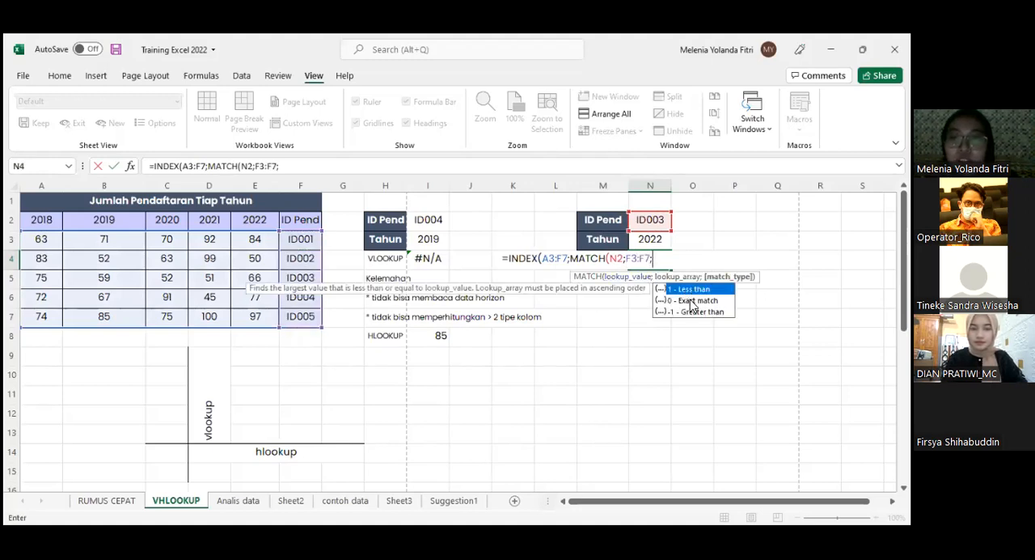
{"action": "left_click", "coordinate": [692, 301]}
{"action": "type", "text": "0"}
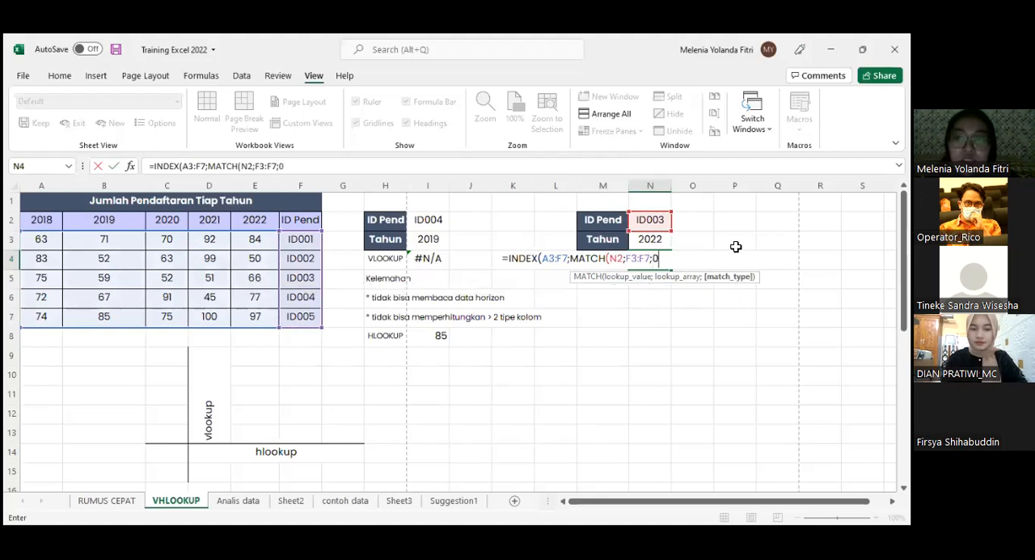
{"action": "type", "text": ")"}
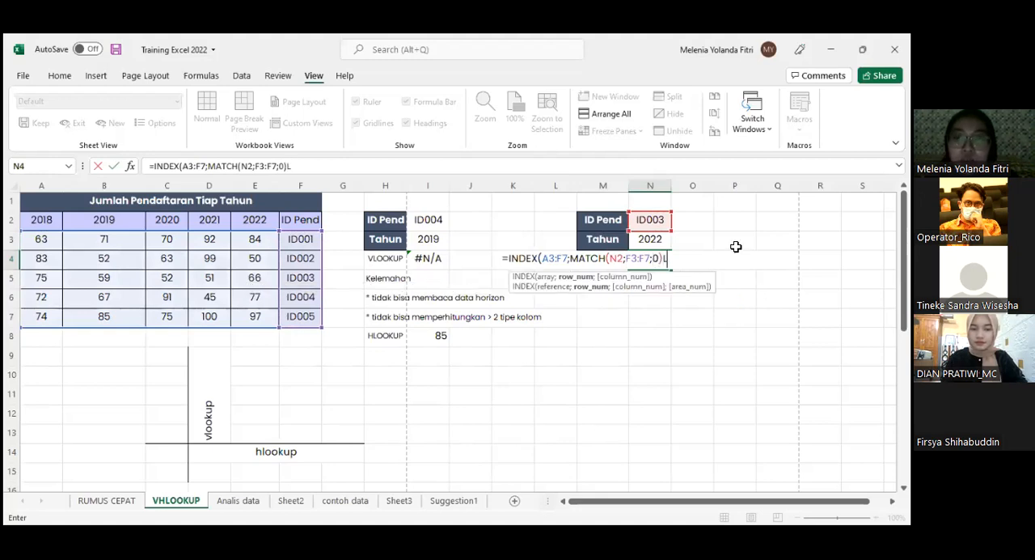
{"action": "type", "text": ";MATCH"}
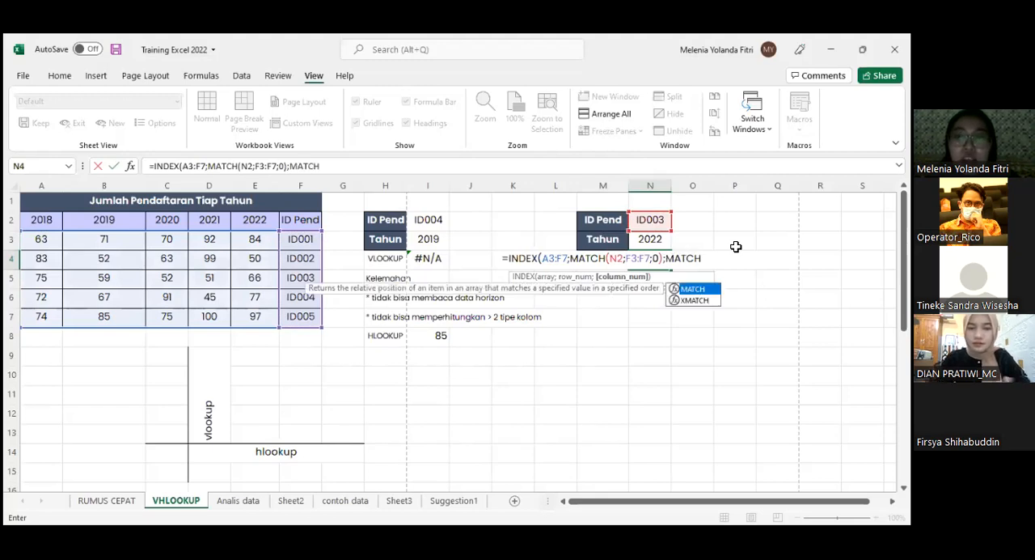
{"action": "type", "text": "("}
- Complete the N4 formula with an exact-match MATCH of N3 against A2:E2 as the column argument and enter it
{"action": "left_click", "coordinate": [663, 240]}
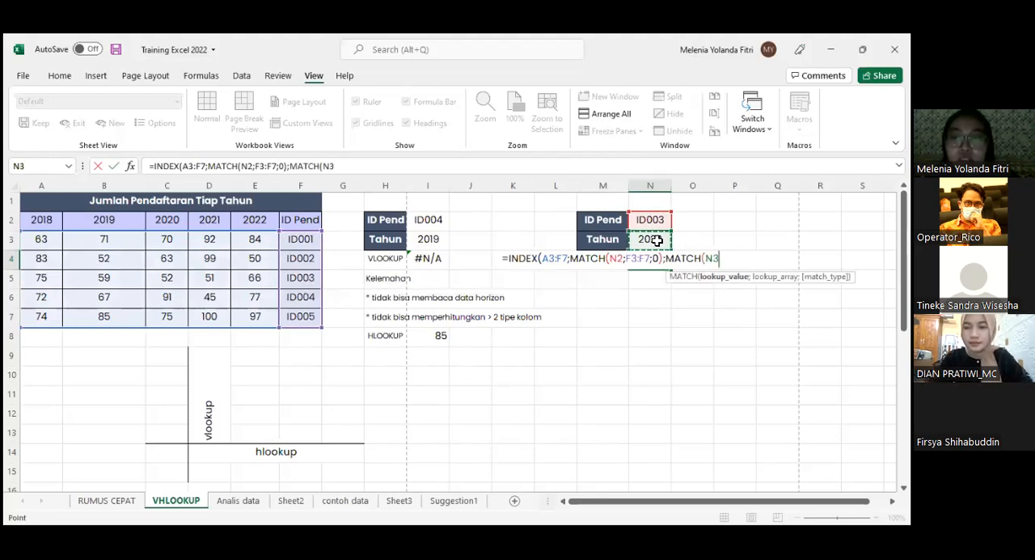
{"action": "type", "text": ";"}
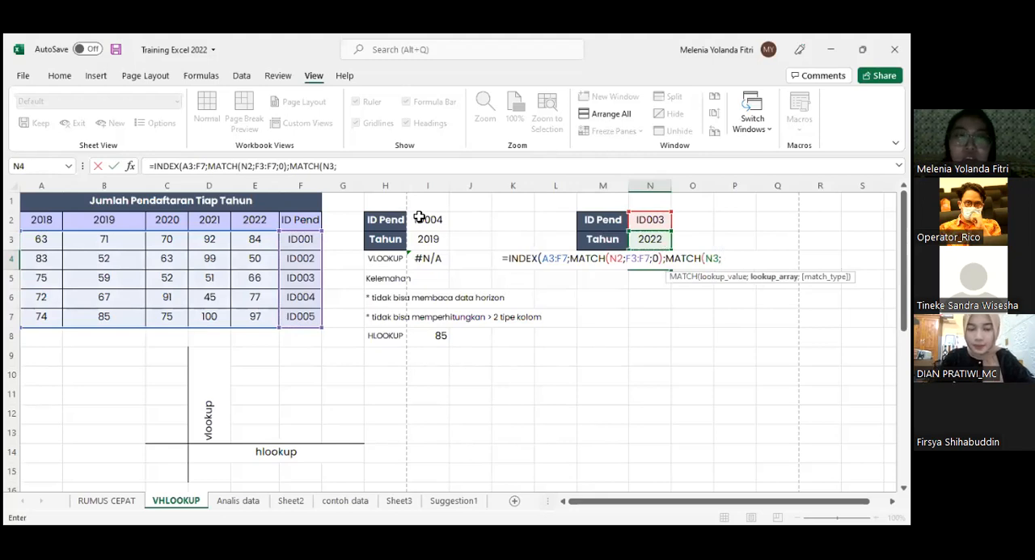
{"action": "left_click", "coordinate": [50, 219]}
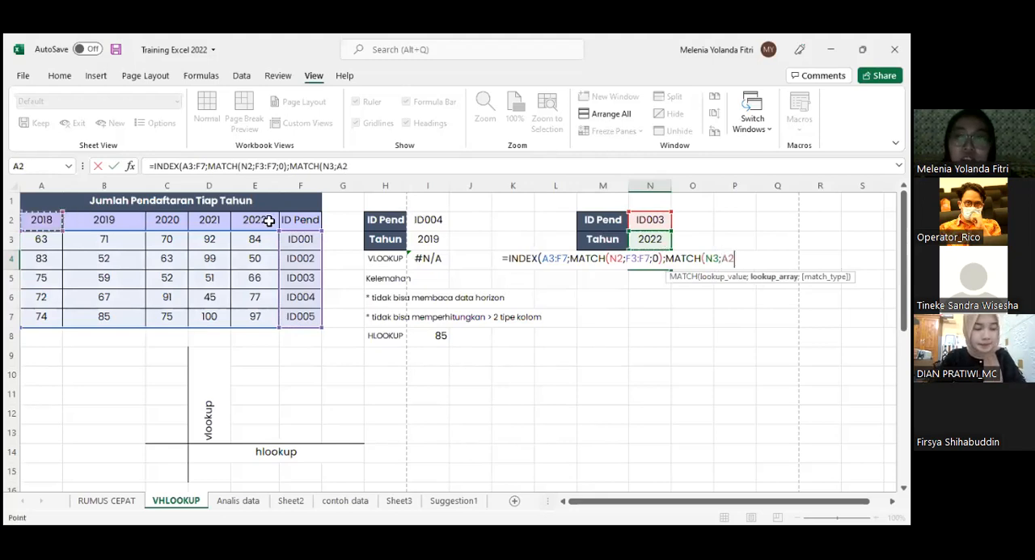
{"action": "left_click_drag", "start_coordinate": [50, 219], "coordinate": [269, 221]}
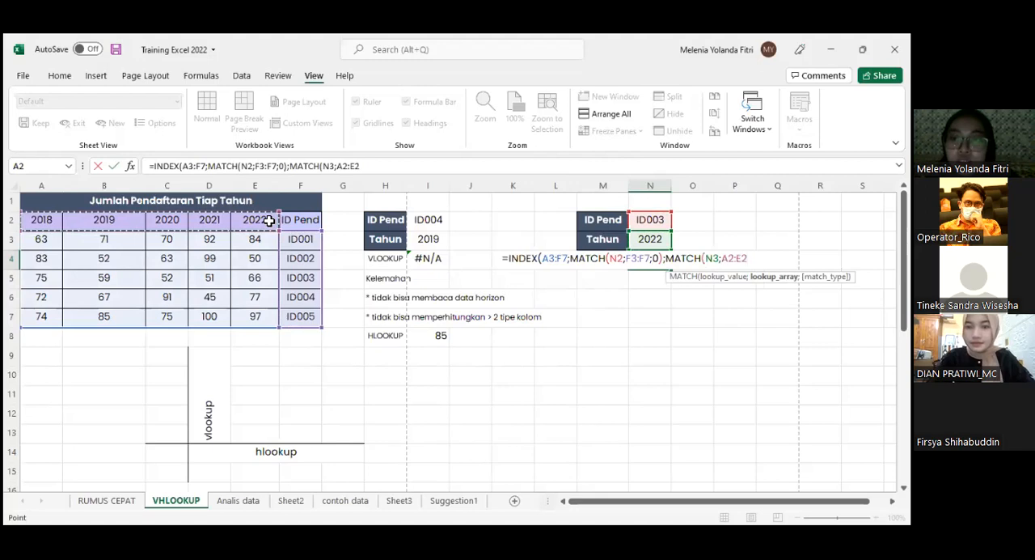
{"action": "type", "text": ";"}
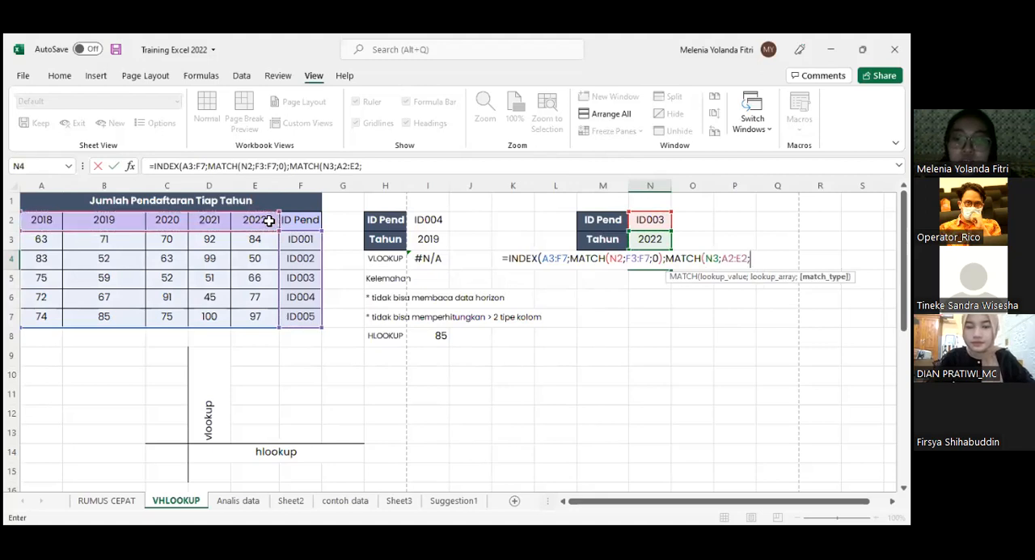
{"action": "type", "text": "0"}
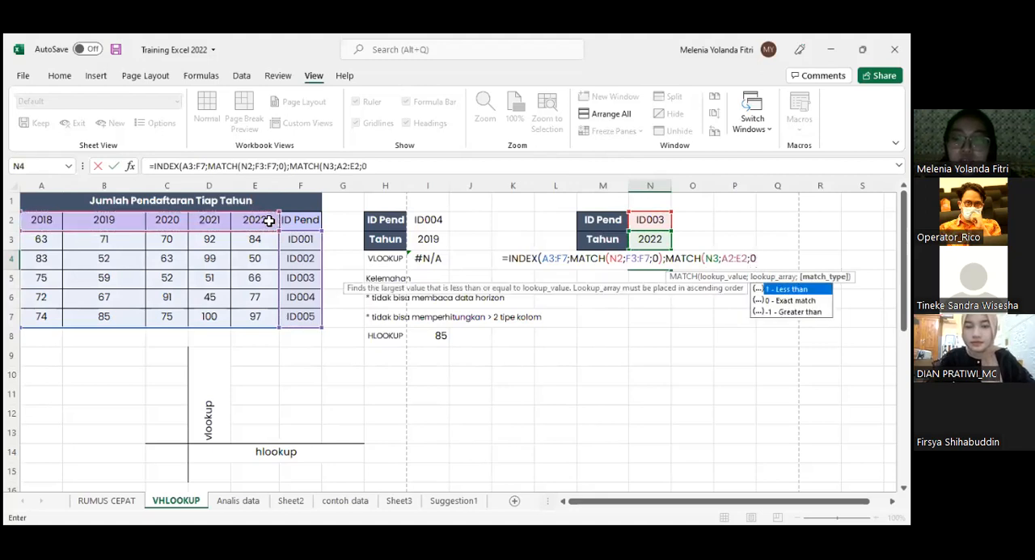
{"action": "type", "text": ")"}
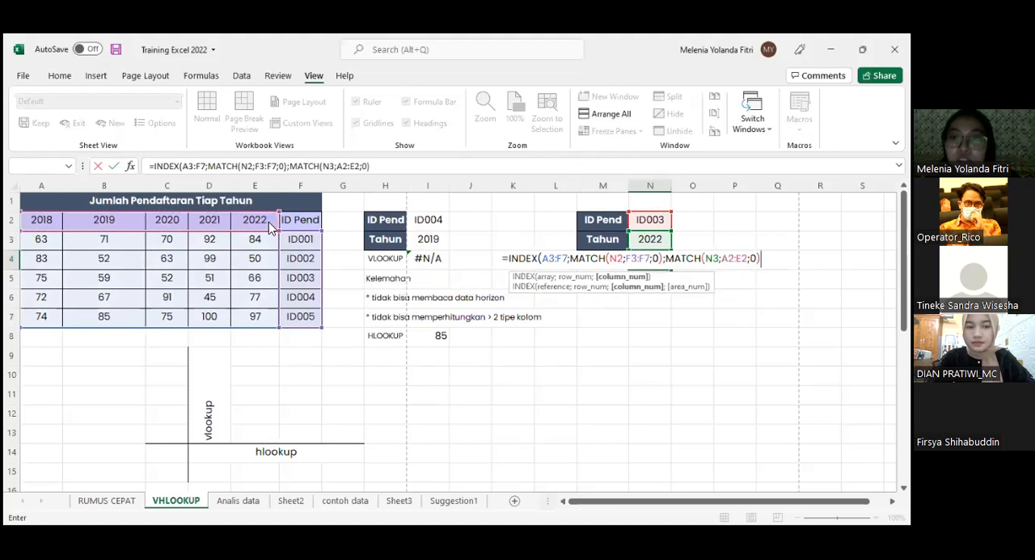
{"action": "key", "text": "Return"}
{"action": "key", "text": "Return"}
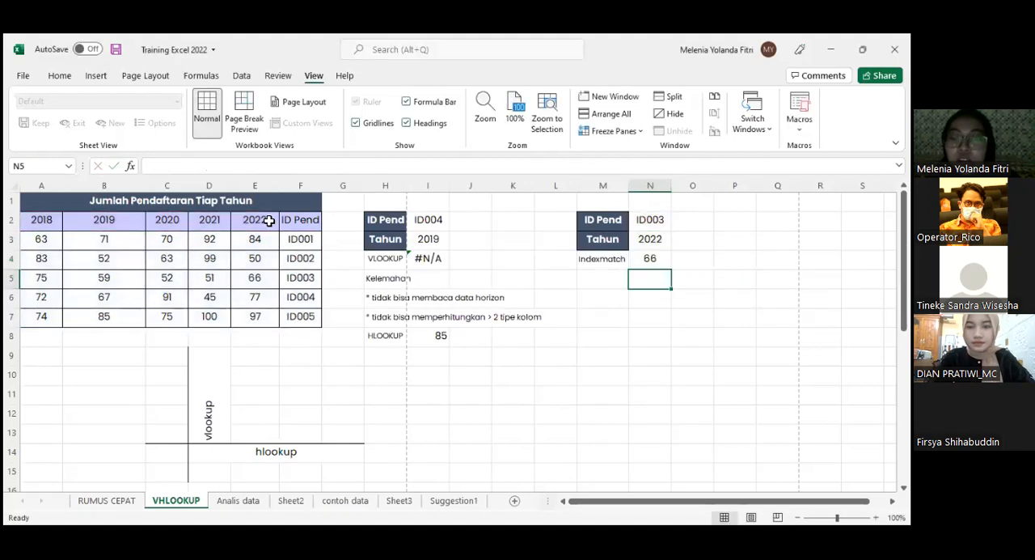
- Examine the array, row MATCH and column MATCH arguments of the Indexmatch formula in N4 without changing it
{"action": "left_click", "coordinate": [655, 259]}
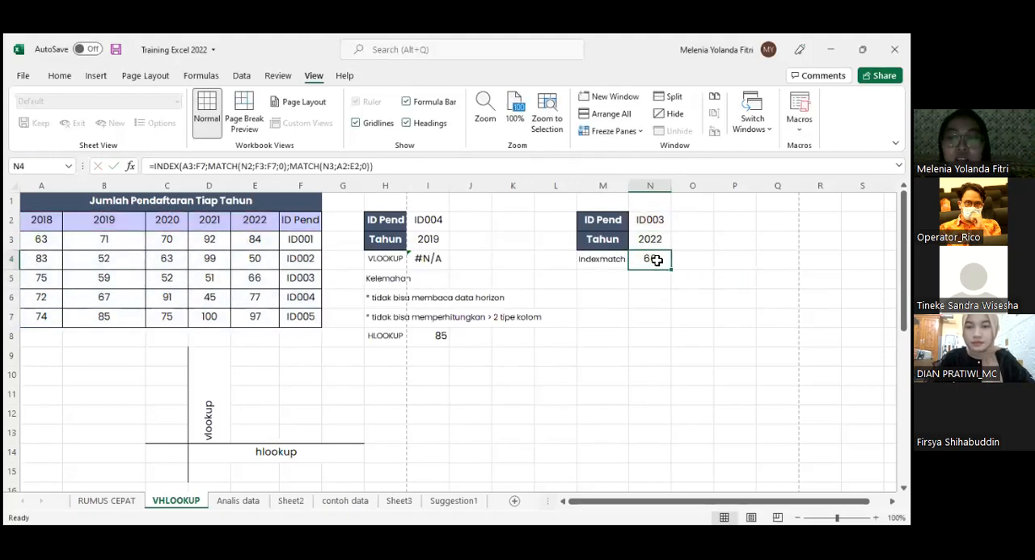
{"action": "double_click", "coordinate": [656, 259]}
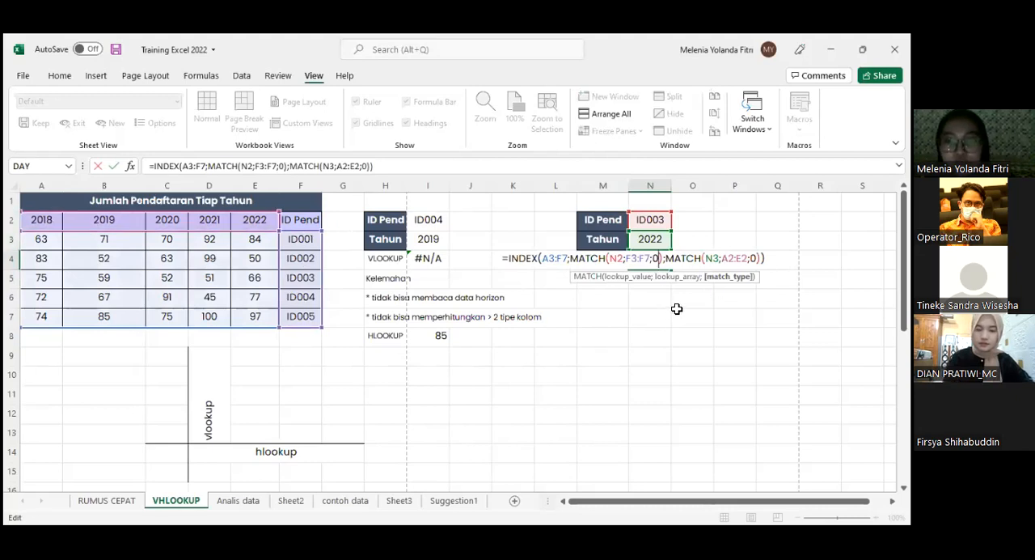
{"action": "left_click", "coordinate": [639, 276]}
{"action": "left_click", "coordinate": [588, 261]}
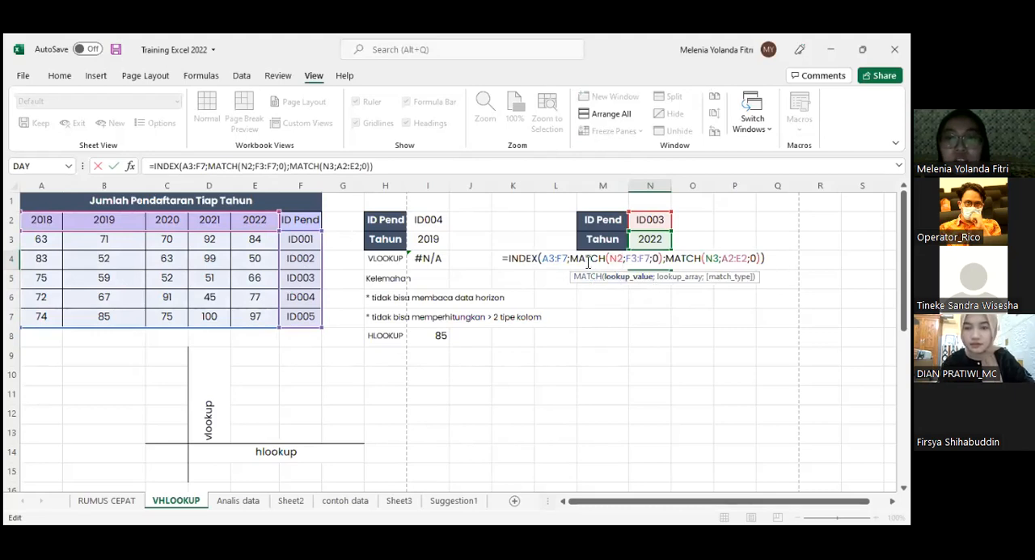
{"action": "left_click", "coordinate": [559, 258]}
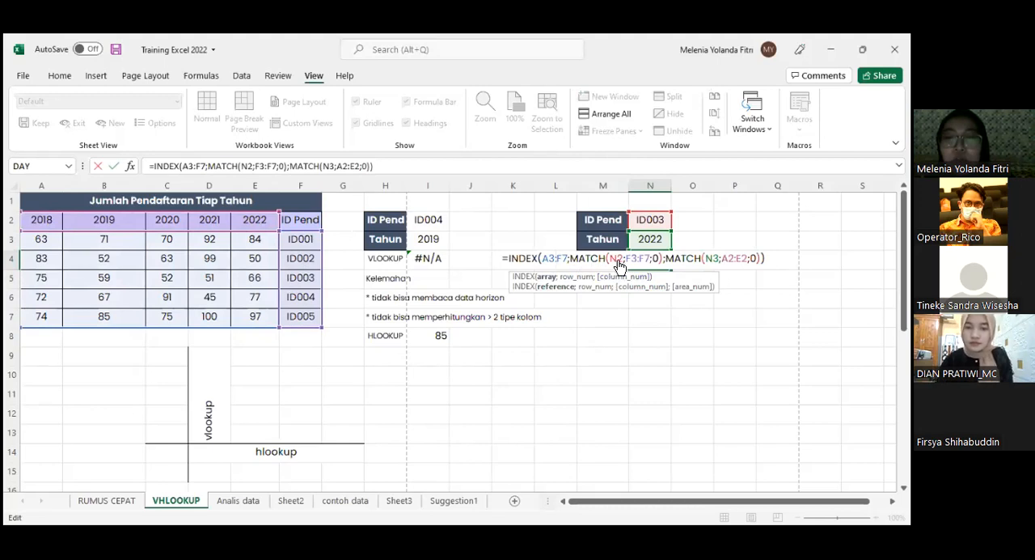
{"action": "left_click", "coordinate": [619, 258]}
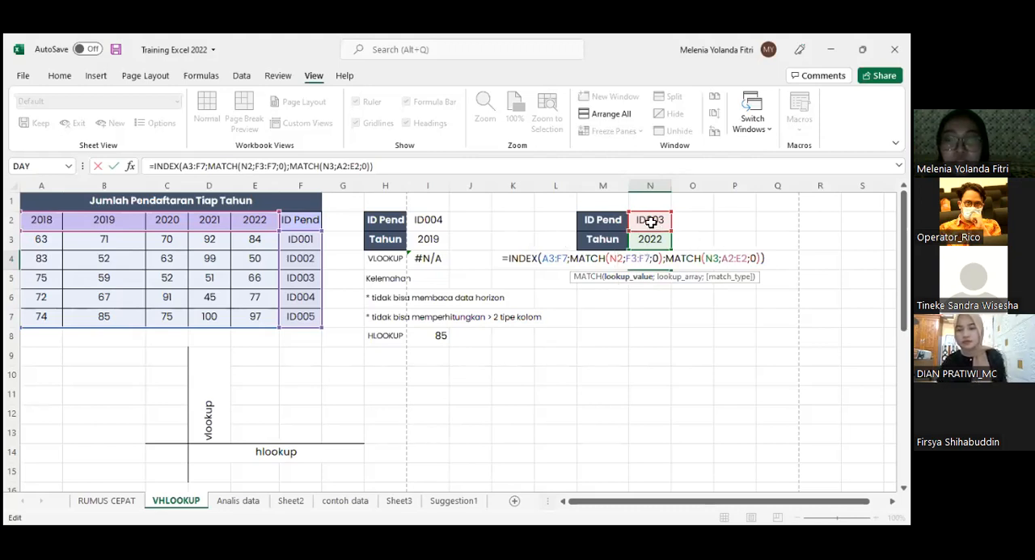
{"action": "left_click", "coordinate": [634, 258]}
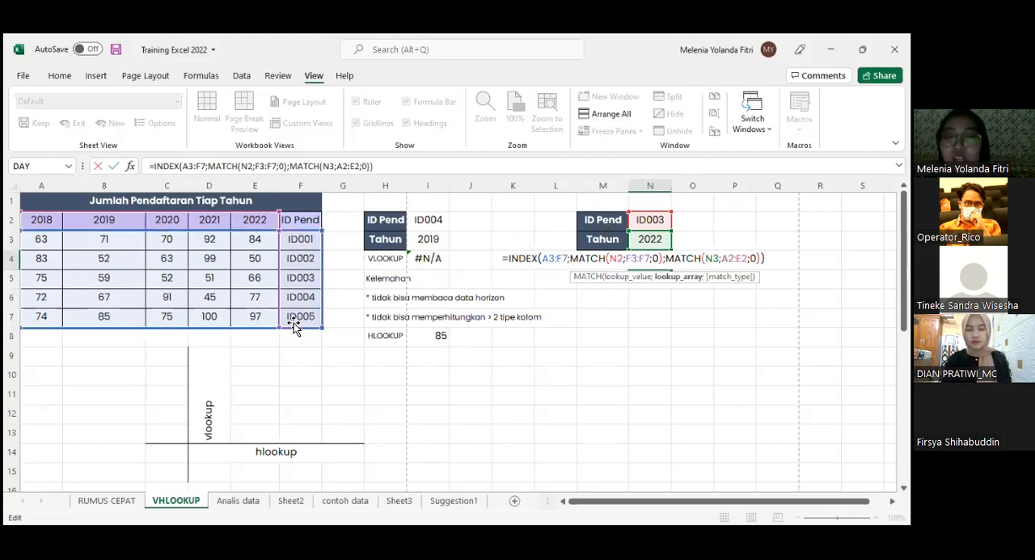
{"action": "left_click", "coordinate": [653, 258]}
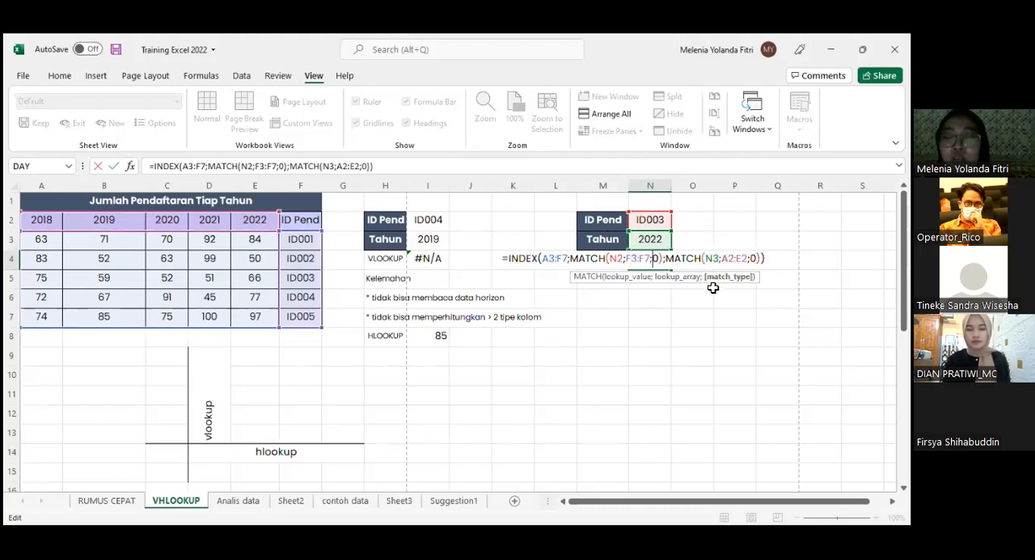
{"action": "left_click", "coordinate": [645, 258]}
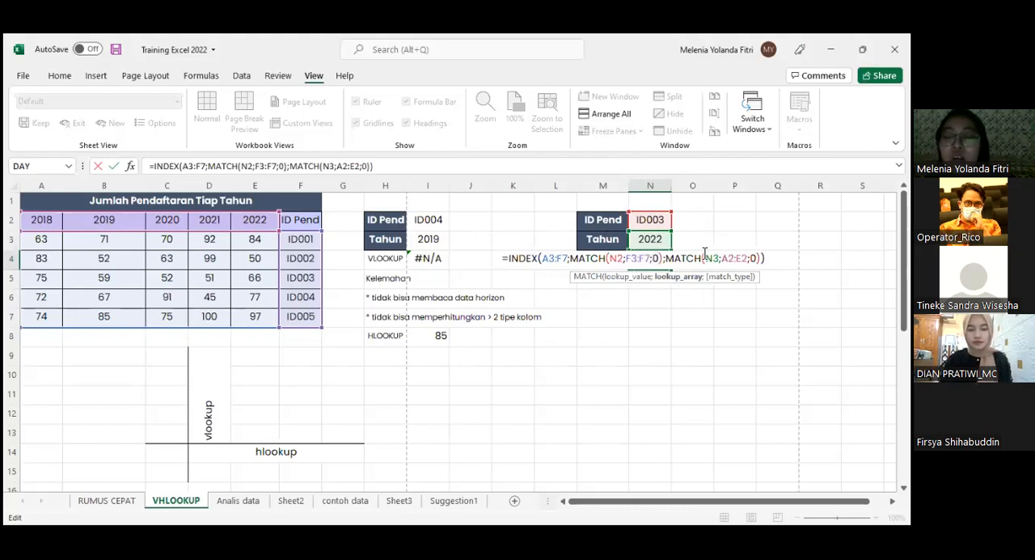
{"action": "left_click", "coordinate": [668, 257]}
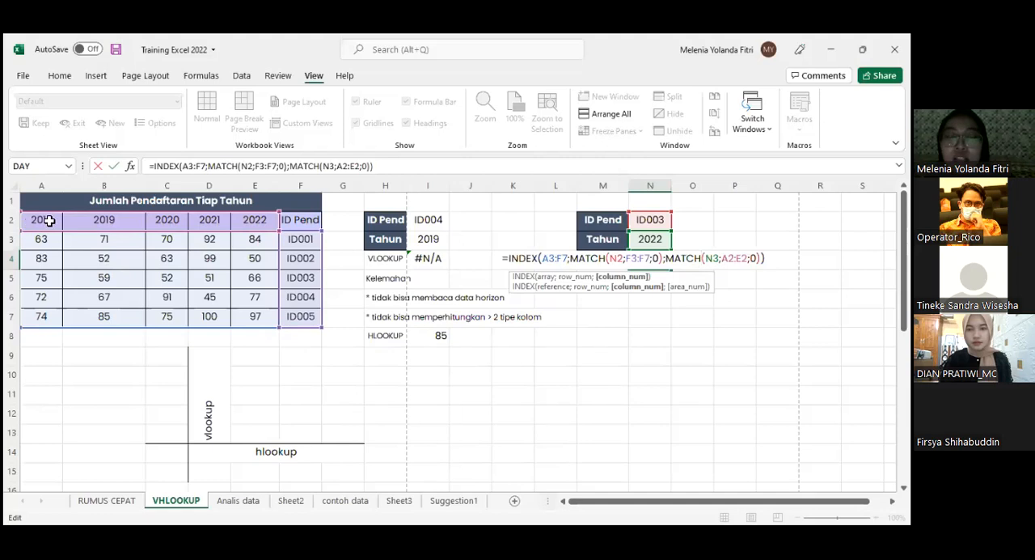
{"action": "left_click", "coordinate": [754, 258]}
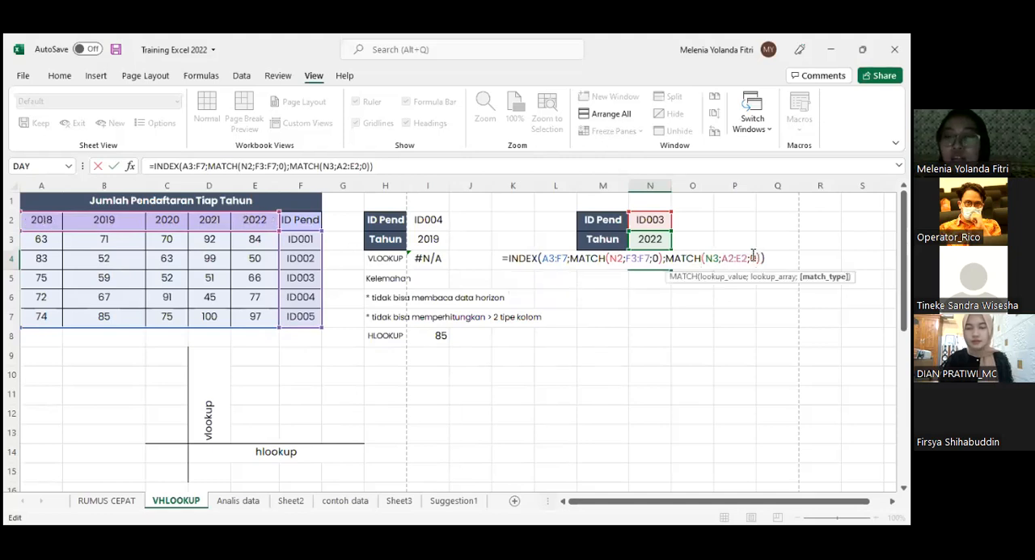
{"action": "key", "text": "Return"}
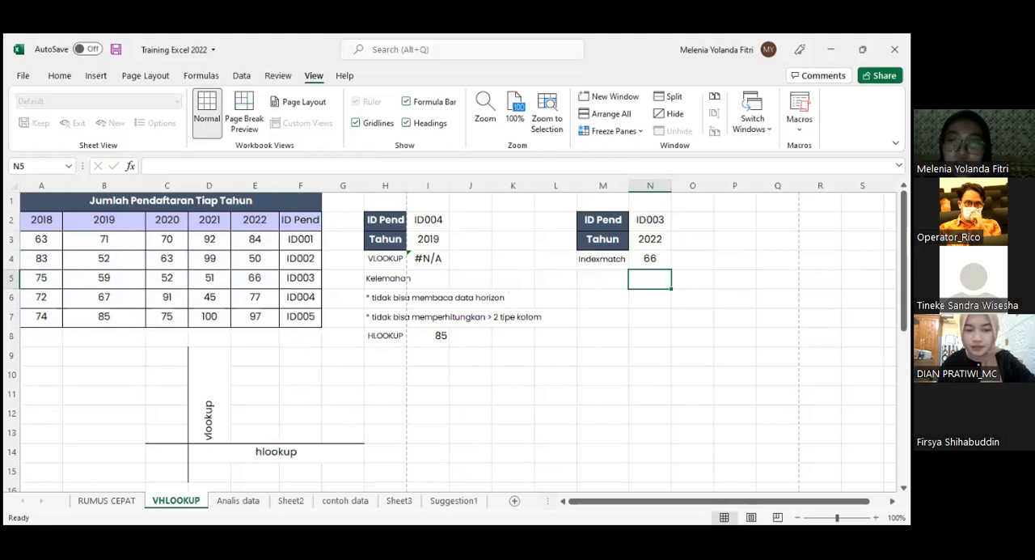
{"action": "key", "text": "alt+Tab"}
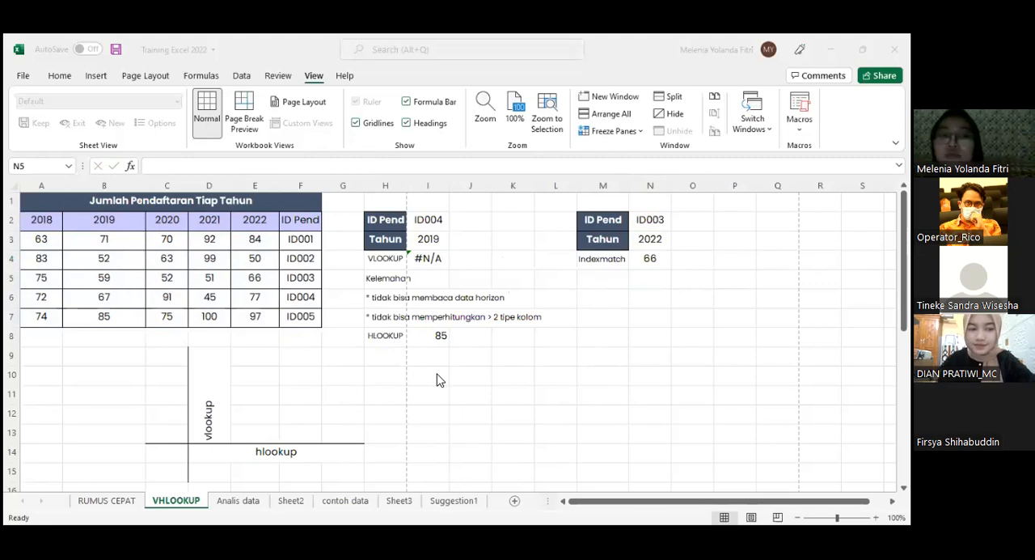
{"action": "scroll", "coordinate": [440, 404], "scroll_direction": "down", "scroll_amount": 6}
{"action": "scroll", "coordinate": [441, 404], "scroll_direction": "up", "scroll_amount": 6}
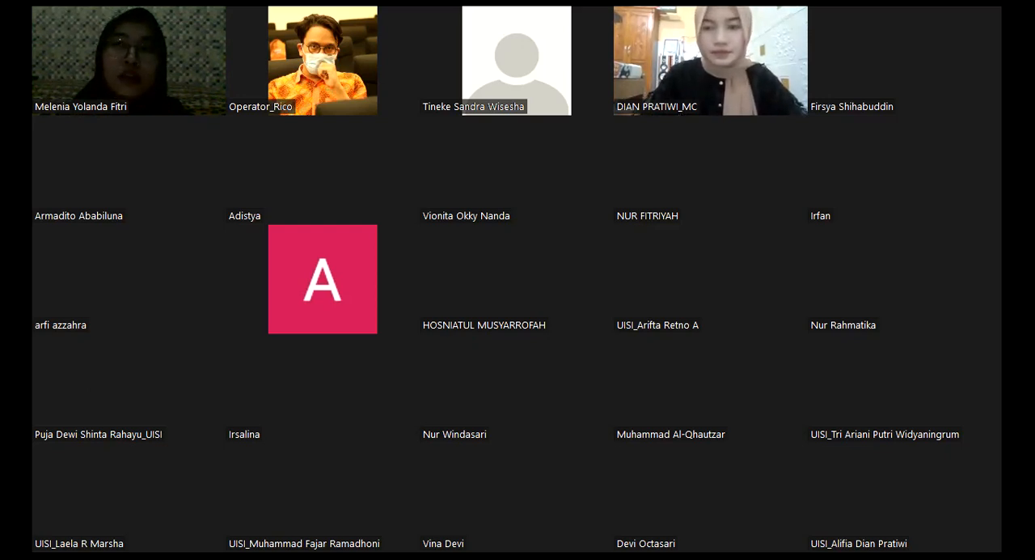
{"action": "key", "text": "Page_Down"}
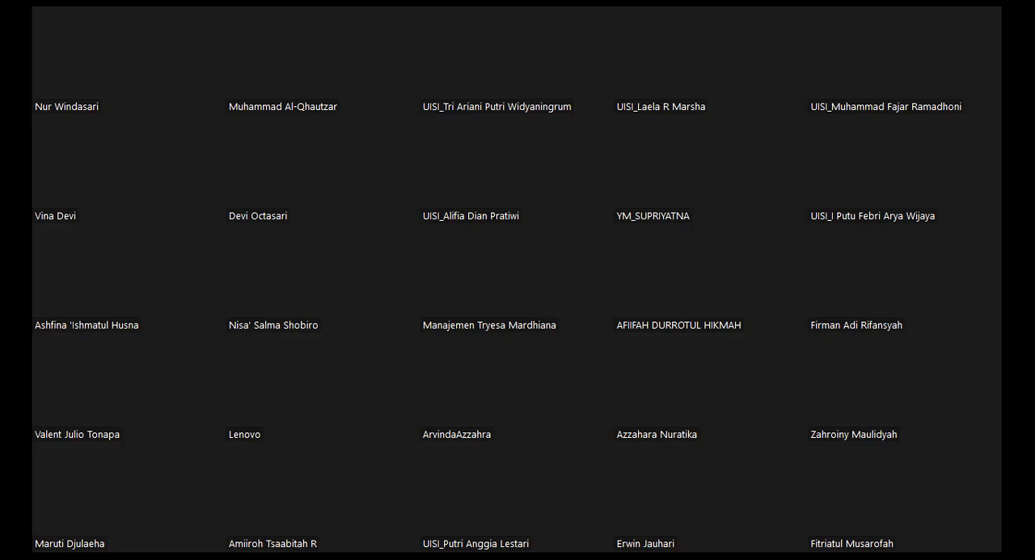
{"action": "key", "text": "Page_Up"}
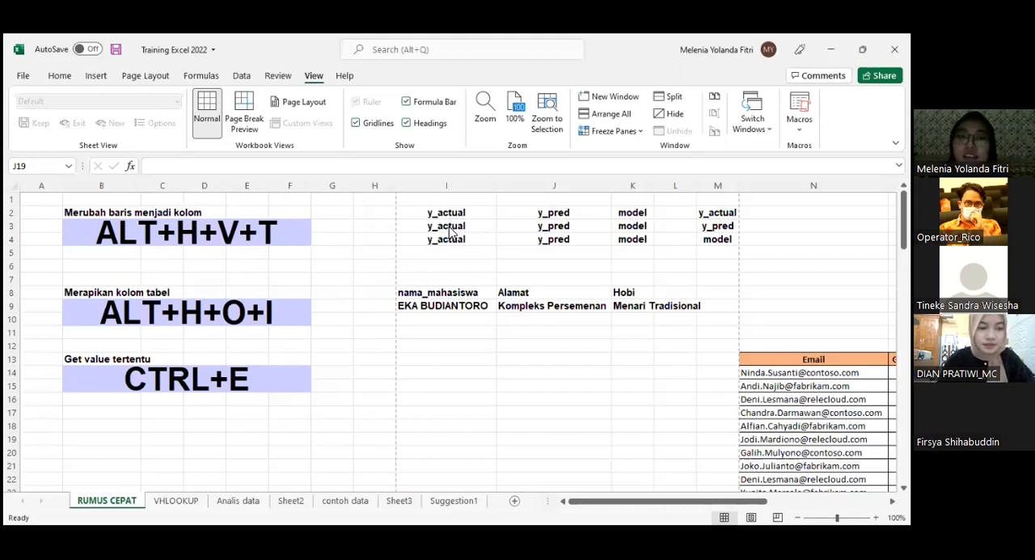
{"action": "scroll", "coordinate": [455, 231], "scroll_direction": "down", "scroll_amount": 1}
{"action": "scroll", "coordinate": [455, 232], "scroll_direction": "up", "scroll_amount": 1}
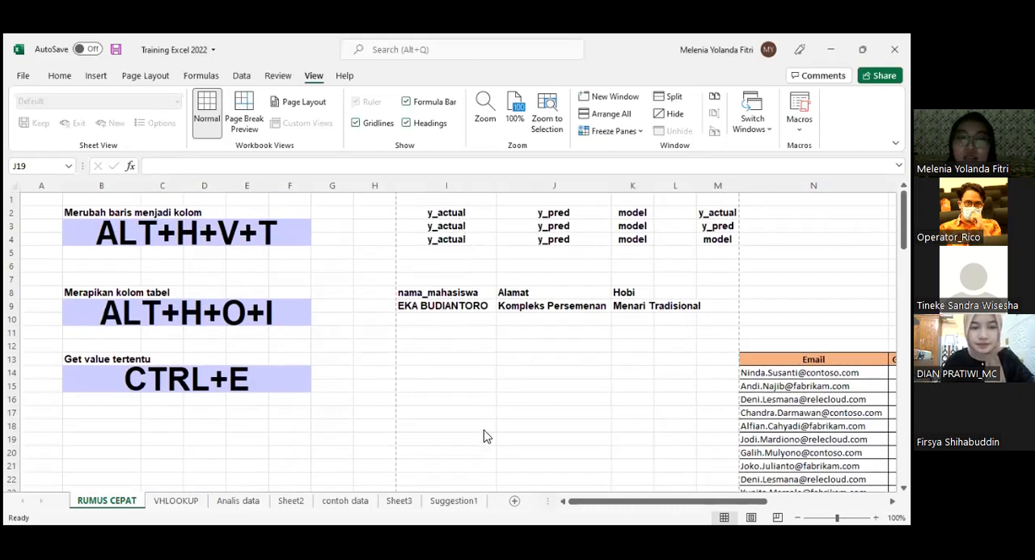
{"action": "type", "text": "s"}
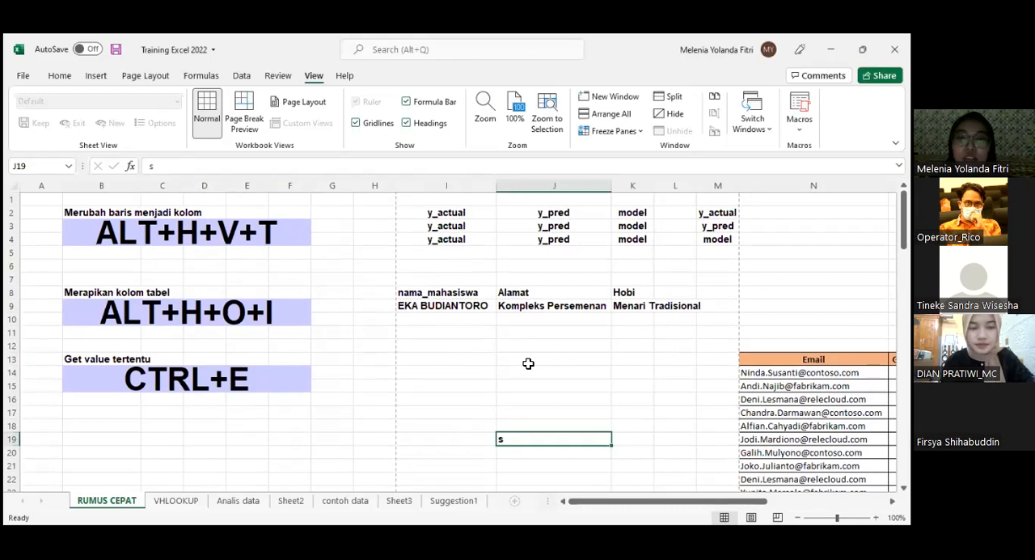
{"action": "key", "text": "BackSpace"}
- Replace the sample headers with Nama in I2 and Tahun in J2
{"action": "left_click", "coordinate": [430, 238]}
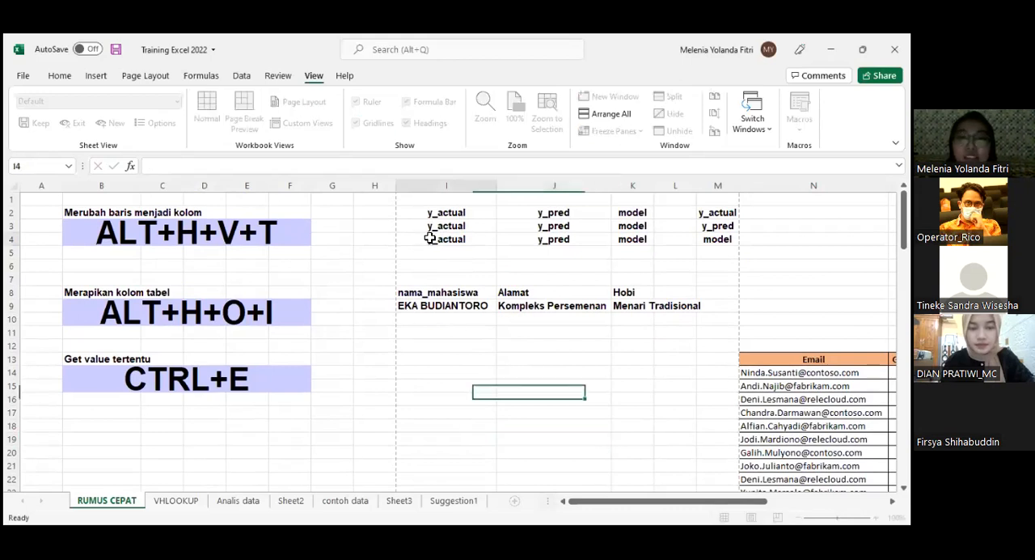
{"action": "left_click", "coordinate": [433, 226]}
{"action": "left_click", "coordinate": [444, 213]}
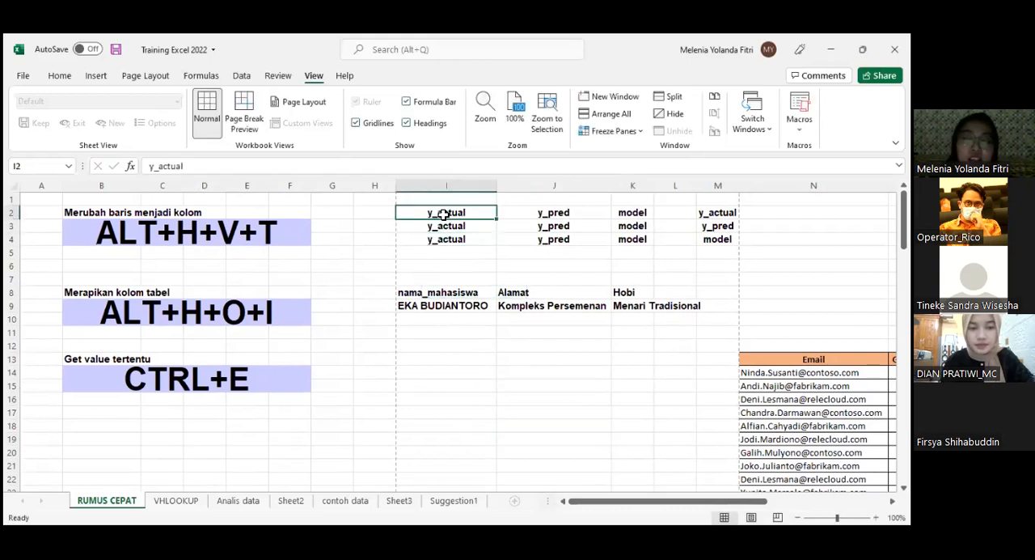
{"action": "type", "text": "Nama"}
{"action": "key", "text": "Tab"}
{"action": "type", "text": "Tahun"}
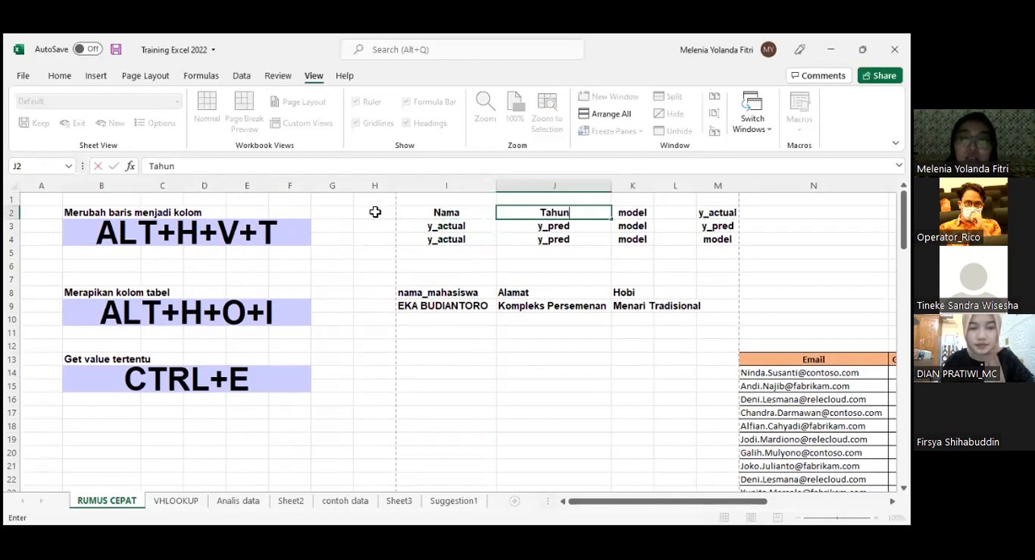
- Fill in the first record of the sample table, with a lowercase first name in I3 and 2021 in J3
{"action": "left_click", "coordinate": [434, 229]}
{"action": "type", "text": "SSan"}
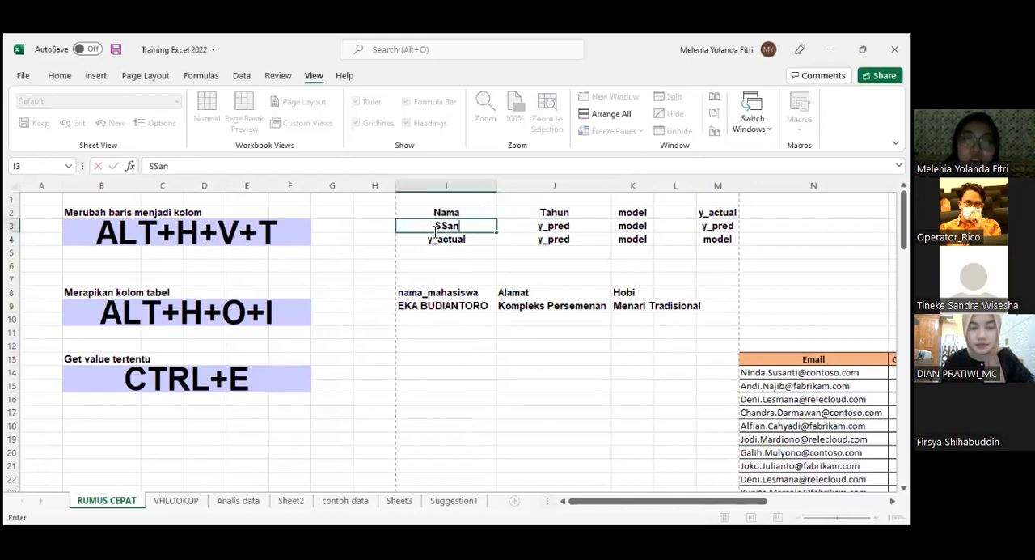
{"action": "key", "text": "BackSpace"}
{"action": "key", "text": "BackSpace"}
{"action": "key", "text": "BackSpace"}
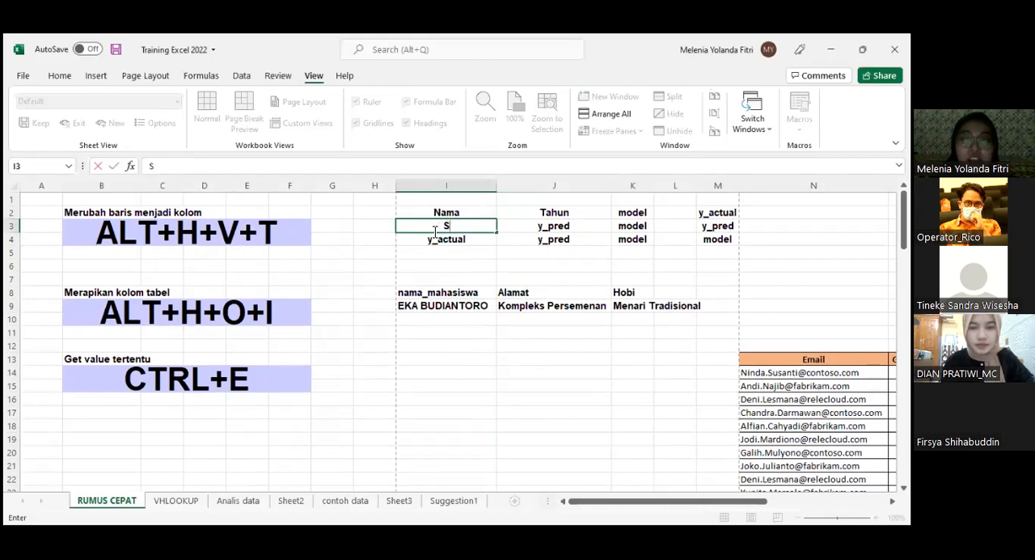
{"action": "key", "text": "BackSpace"}
{"action": "type", "text": "san"}
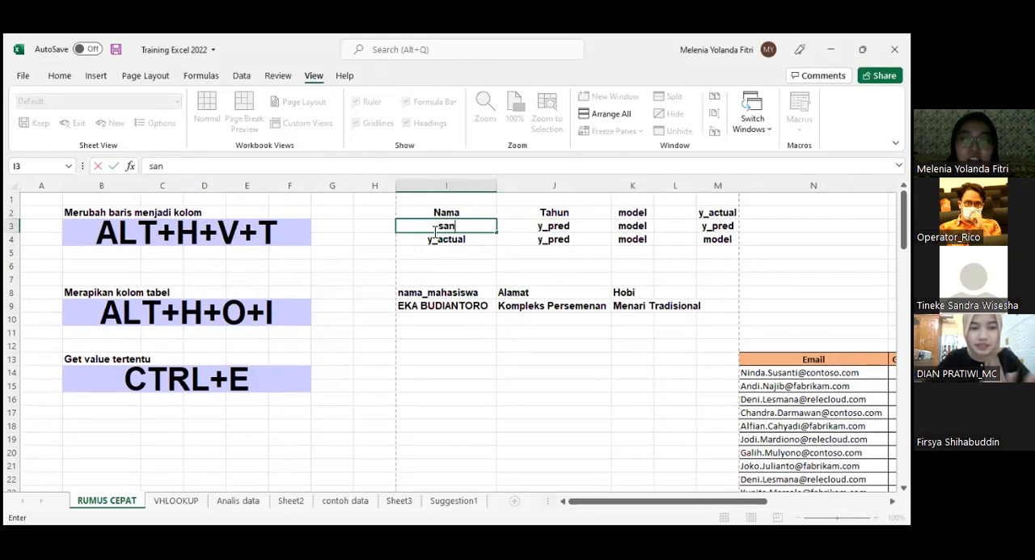
{"action": "type", "text": "drina"}
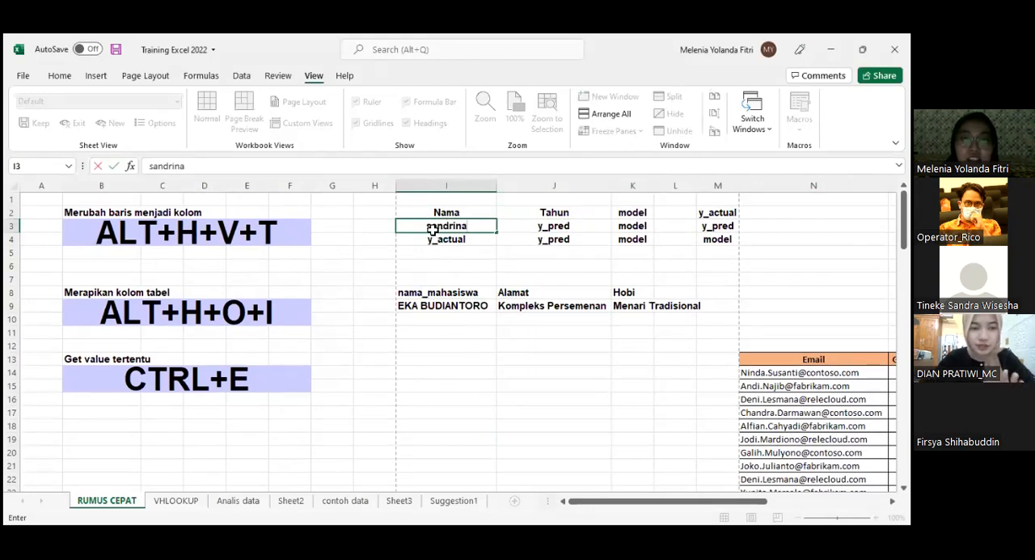
{"action": "key", "text": "Tab"}
{"action": "type", "text": "2021"}
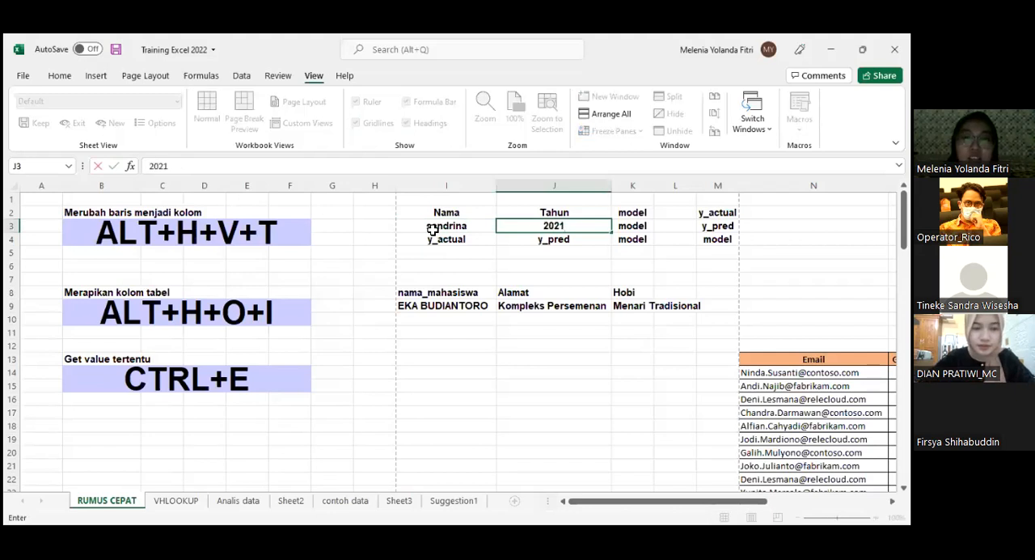
- Fill in the second record of the sample table, with another first name in I4 and 2022 in J4
{"action": "left_click", "coordinate": [432, 247]}
{"action": "left_click", "coordinate": [437, 241]}
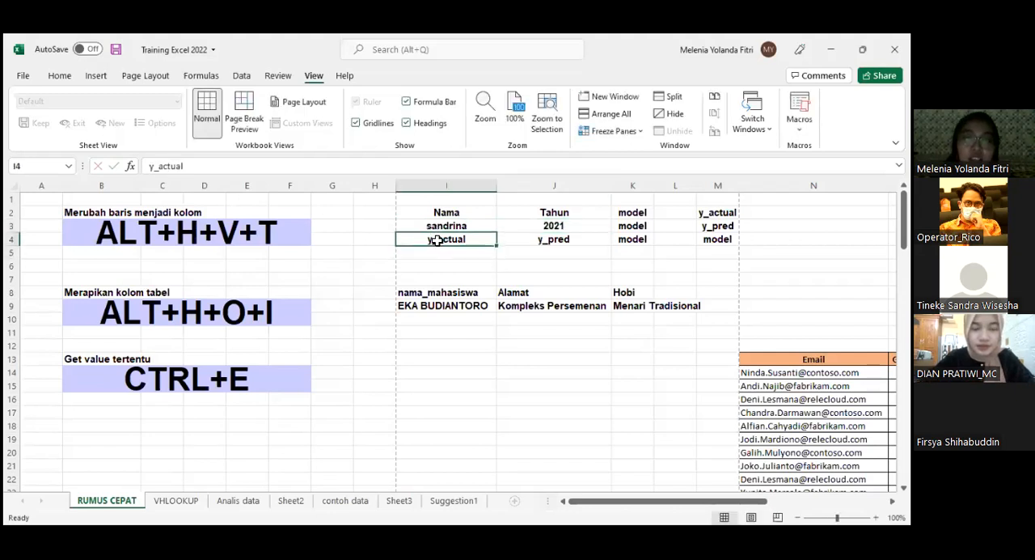
{"action": "type", "text": "hanif"}
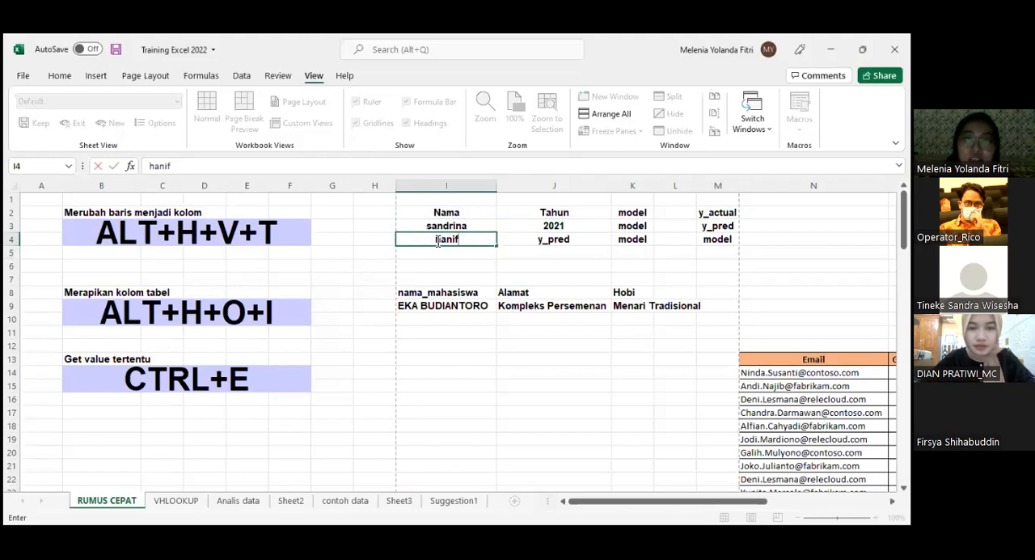
{"action": "key", "text": "Tab"}
{"action": "type", "text": "2022"}
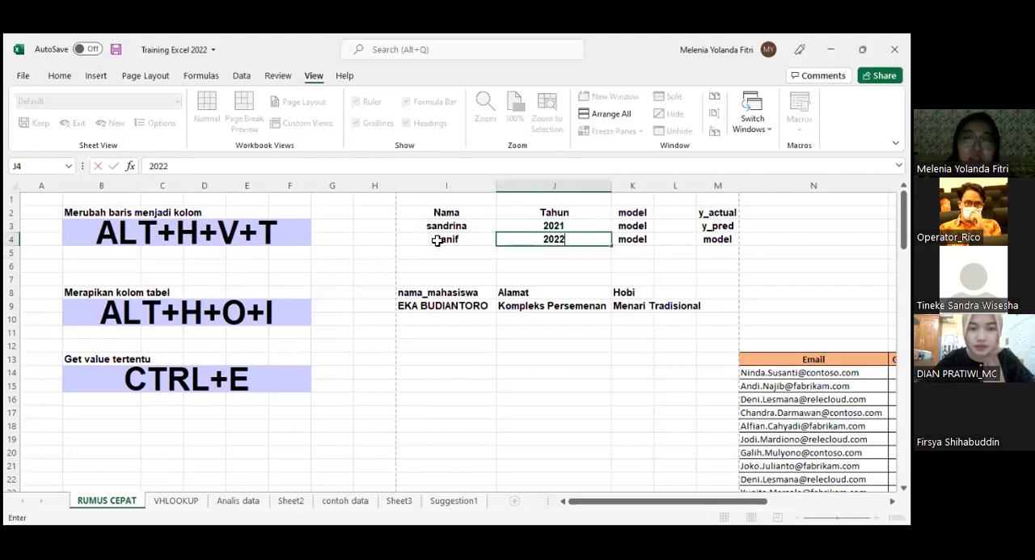
{"action": "left_click", "coordinate": [599, 290]}
- Try copying only the data rows I3:J4 and pasting them transposed starting at N2
{"action": "left_click", "coordinate": [659, 213]}
{"action": "left_click", "coordinate": [520, 244]}
{"action": "left_click_drag", "start_coordinate": [472, 230], "coordinate": [554, 241]}
{"action": "key", "text": "ctrl+c"}
{"action": "left_click", "coordinate": [647, 212]}
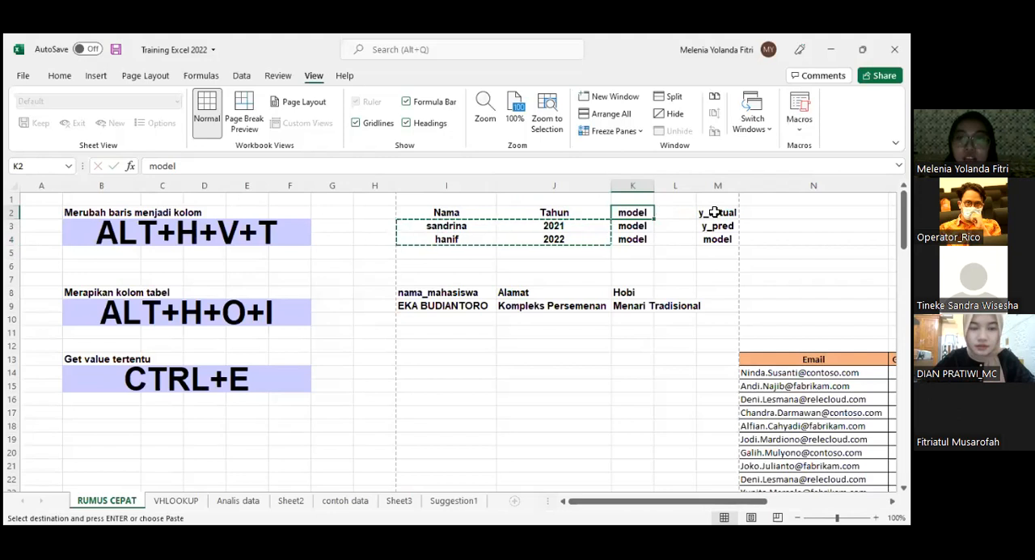
{"action": "left_click_drag", "start_coordinate": [716, 212], "coordinate": [716, 238]}
{"action": "key", "text": "Right"}
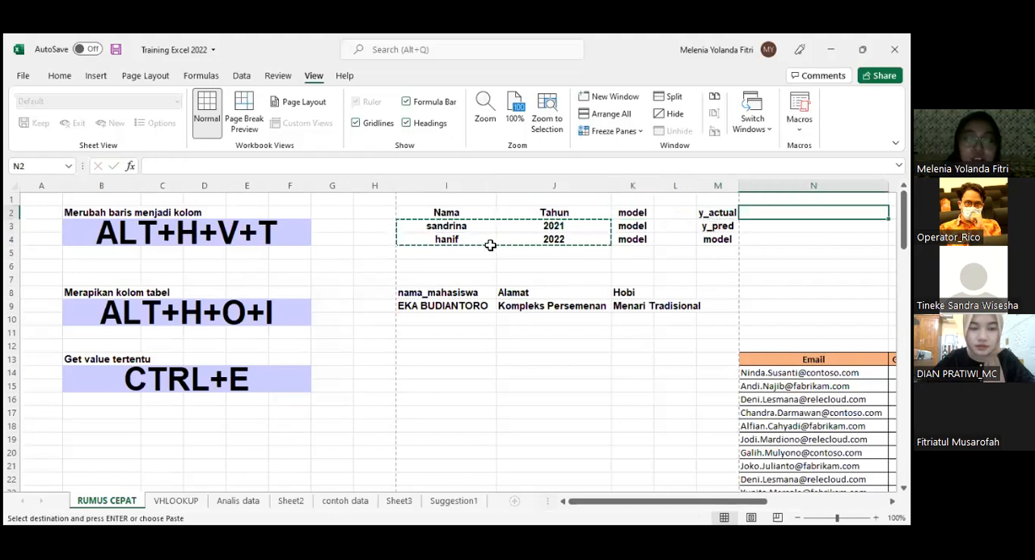
{"action": "key", "text": "alt+h"}
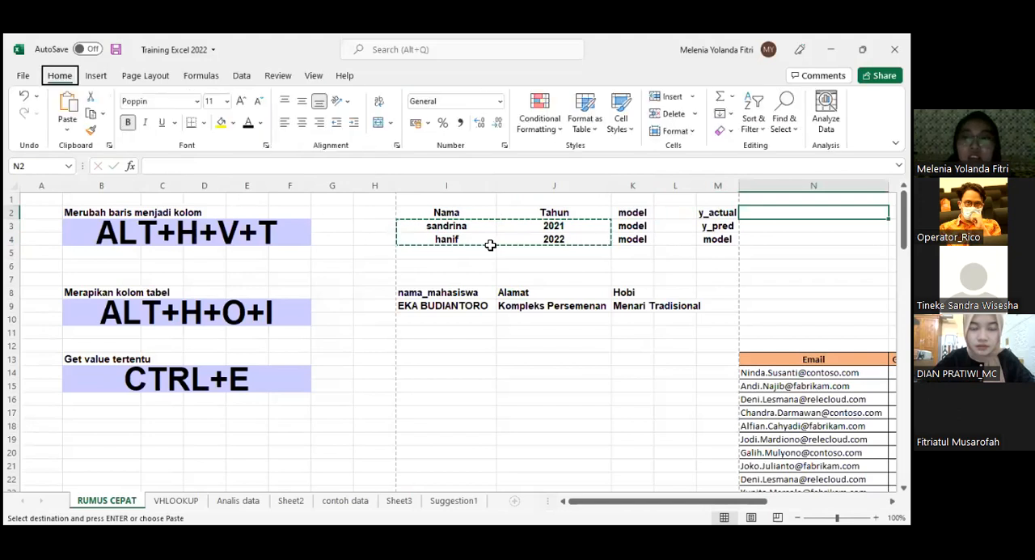
{"action": "key", "text": "v"}
{"action": "key", "text": "t"}
{"action": "left_click", "coordinate": [744, 266]}
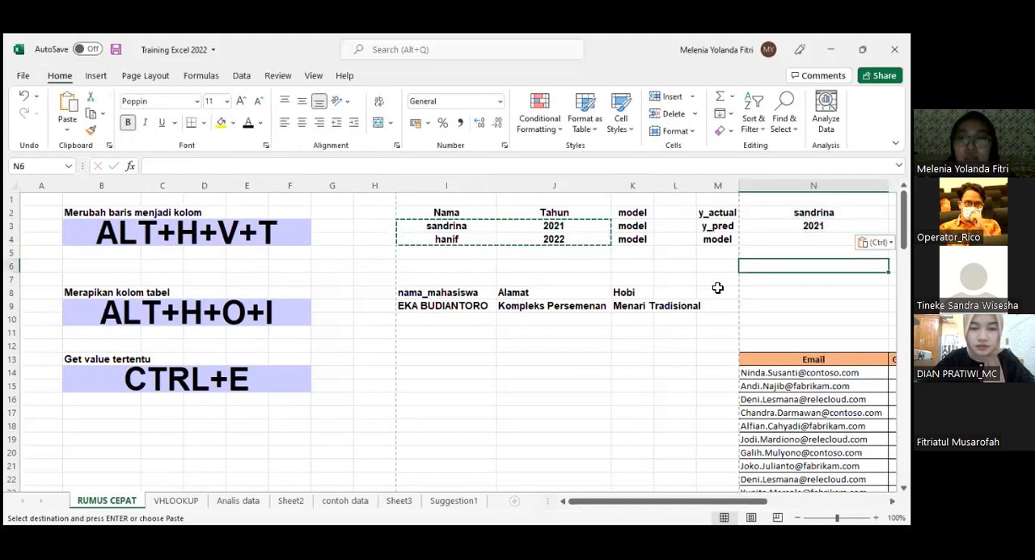
- Clear the trial entries in N2:N3 and the old sample values in K2:M4
{"action": "mouse_move", "coordinate": [764, 213]}
{"action": "left_mouse_down"}
{"action": "mouse_move", "coordinate": [764, 239]}
{"action": "mouse_move", "coordinate": [765, 212]}
{"action": "left_mouse_up"}
{"action": "left_click_drag", "start_coordinate": [437, 212], "coordinate": [556, 240]}
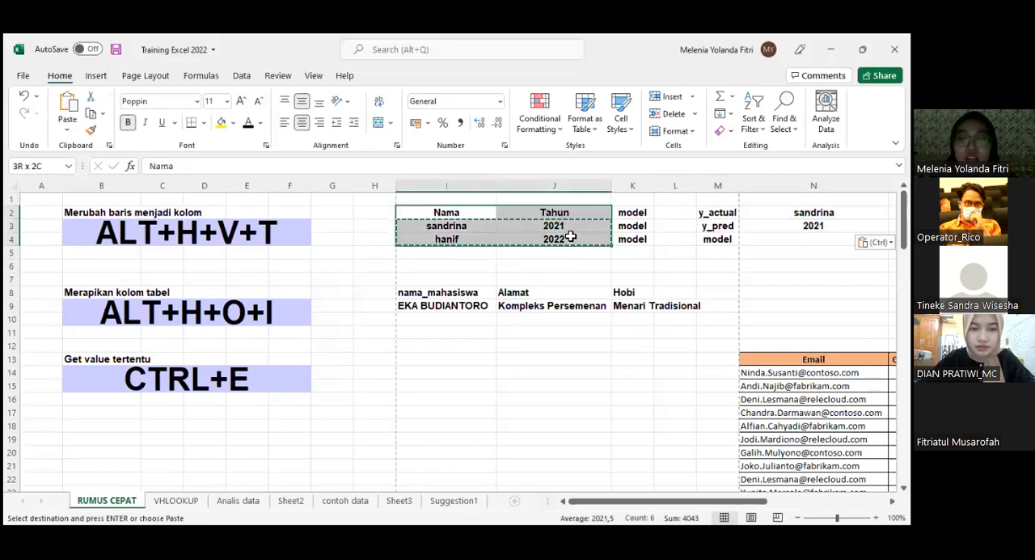
{"action": "left_click", "coordinate": [621, 255]}
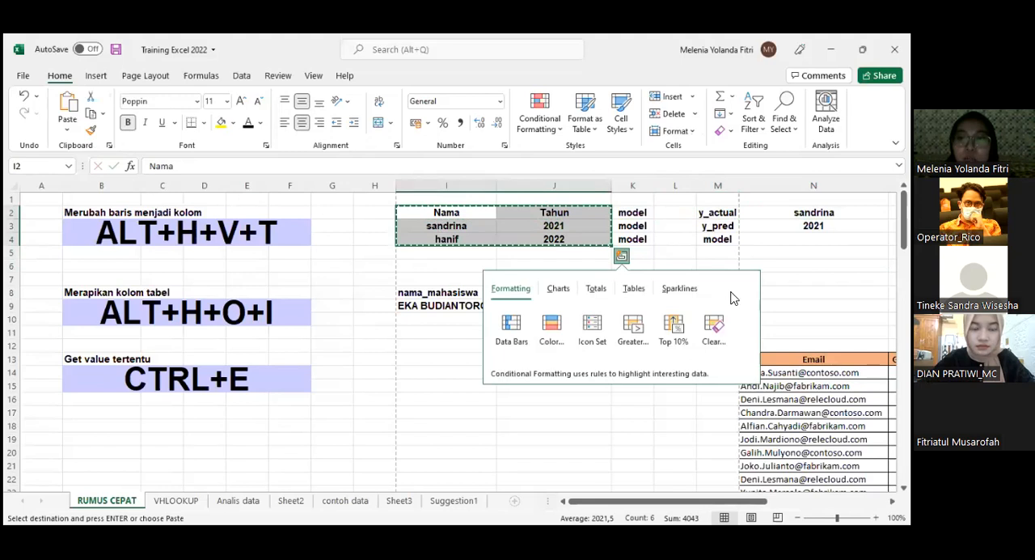
{"action": "left_click_drag", "start_coordinate": [814, 213], "coordinate": [813, 225]}
{"action": "right_click", "coordinate": [814, 226]}
{"action": "left_click", "coordinate": [714, 296]}
{"action": "left_click_drag", "start_coordinate": [639, 212], "coordinate": [748, 240]}
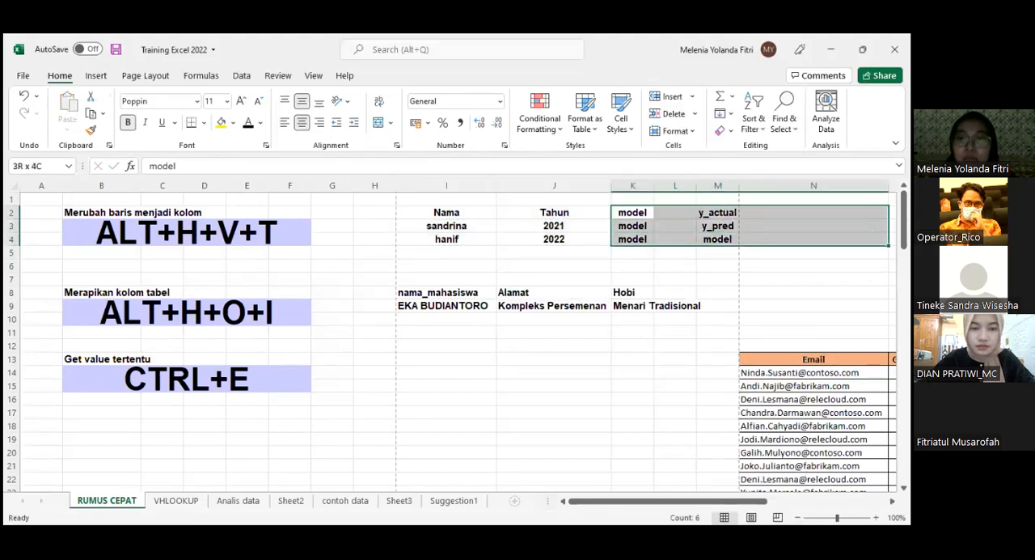
{"action": "right_click", "coordinate": [705, 300]}
- Copy the table in I2:J4, including its headers, and paste it transposed starting at L2
{"action": "left_click_drag", "start_coordinate": [476, 215], "coordinate": [554, 240]}
{"action": "key", "text": "ctrl+c"}
{"action": "left_click", "coordinate": [674, 212]}
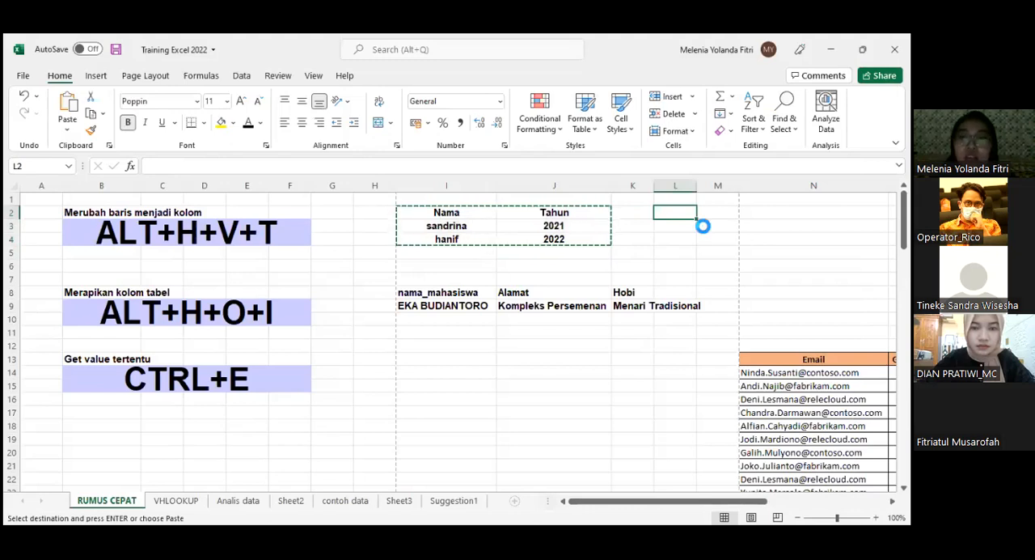
{"action": "key", "text": "alt+h"}
{"action": "key", "text": "v"}
{"action": "key", "text": "t"}
{"action": "left_click", "coordinate": [682, 256]}
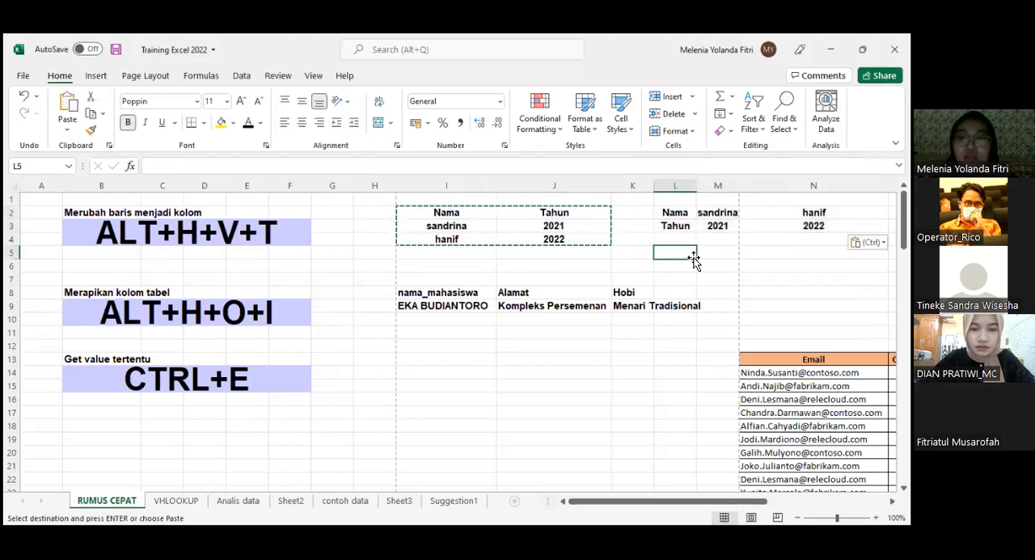
- Examine the Nama and Tahun labels and the record values in the transposed table at L2:N3
{"action": "left_click_drag", "start_coordinate": [675, 211], "coordinate": [676, 228]}
{"action": "left_click", "coordinate": [676, 228]}
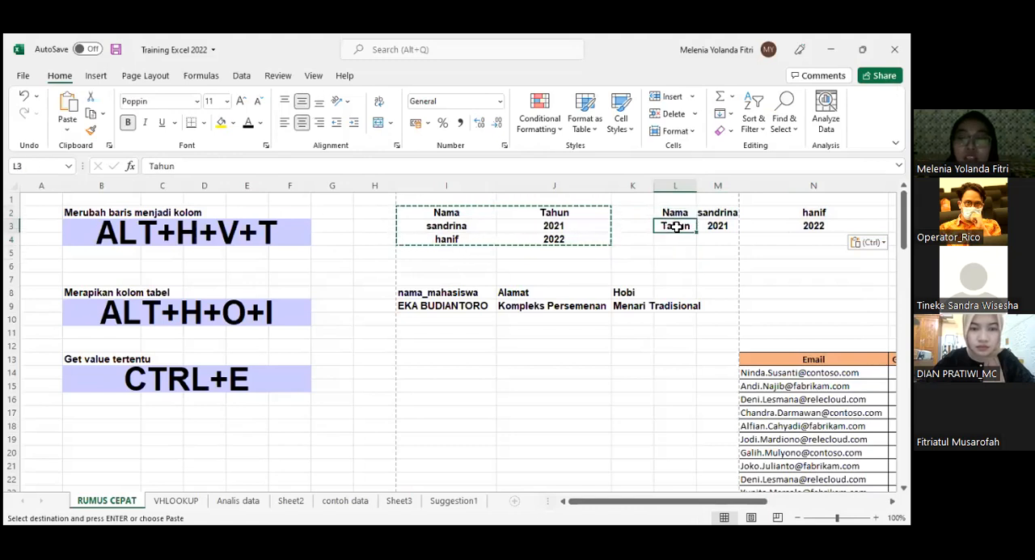
{"action": "left_click", "coordinate": [718, 214]}
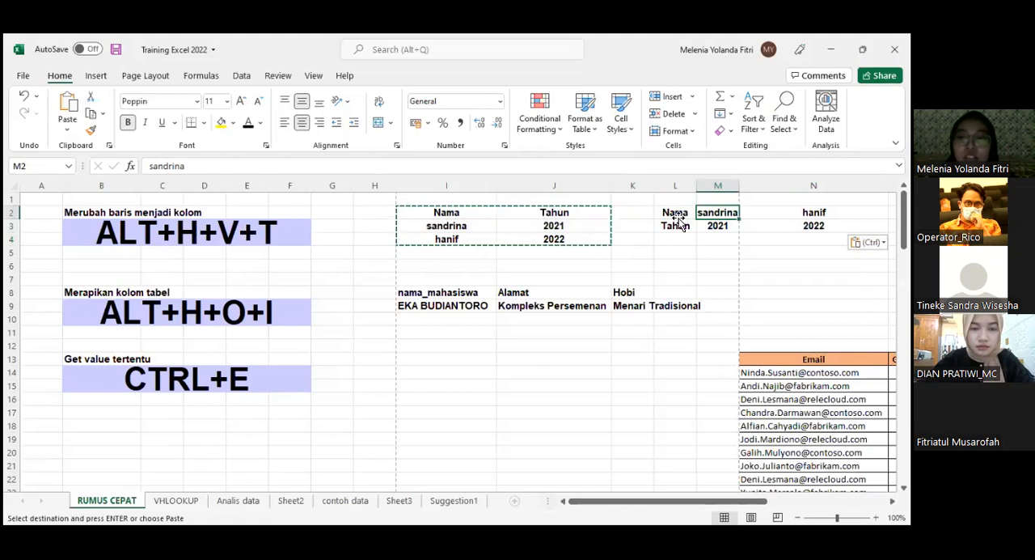
{"action": "key", "text": "shift+Right"}
{"action": "left_click", "coordinate": [756, 261]}
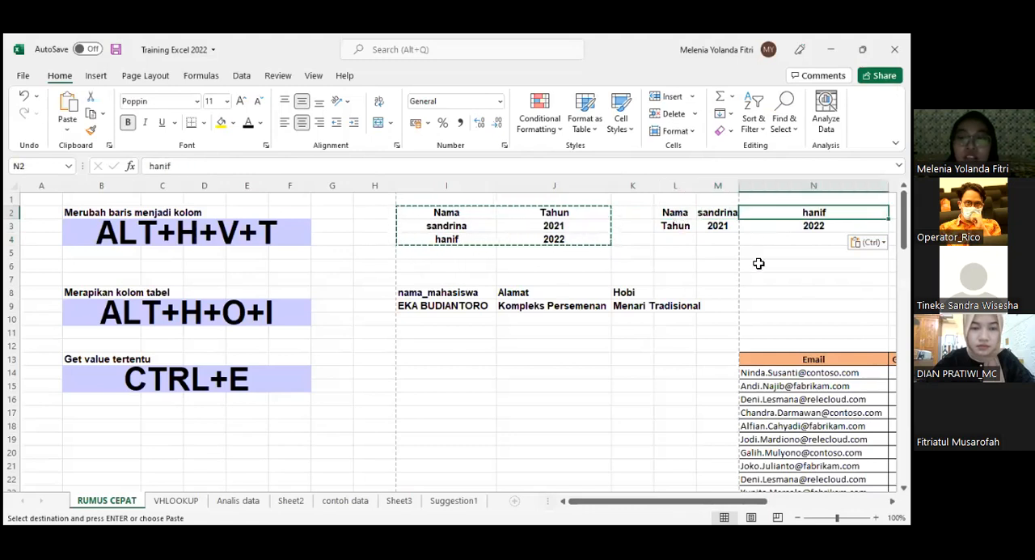
{"action": "left_click", "coordinate": [722, 213]}
{"action": "left_click_drag", "start_coordinate": [730, 216], "coordinate": [645, 229]}
{"action": "left_click", "coordinate": [613, 248]}
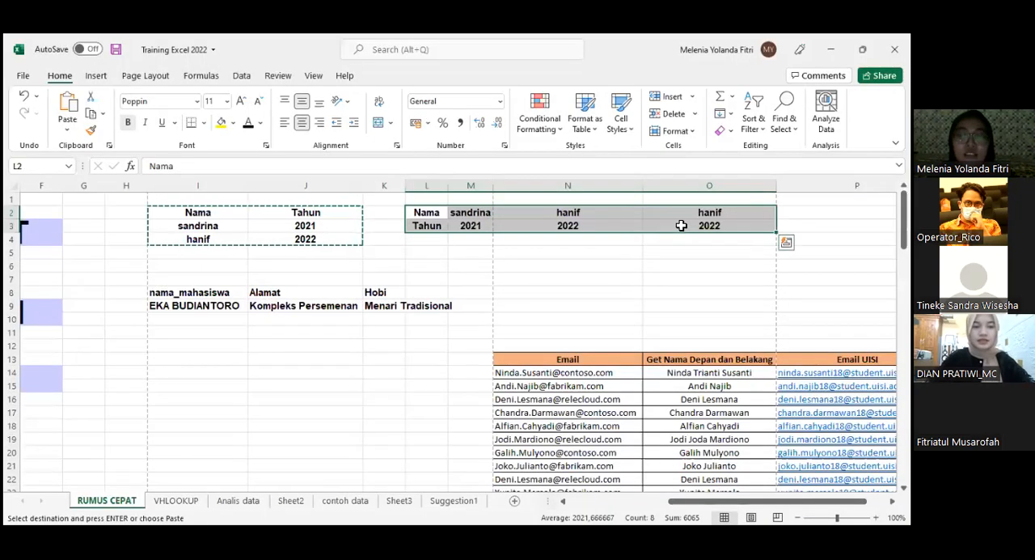
- Clear the duplicated name and year in O2:O3 beside the transposed table
{"action": "key", "text": "ctrl+q"}
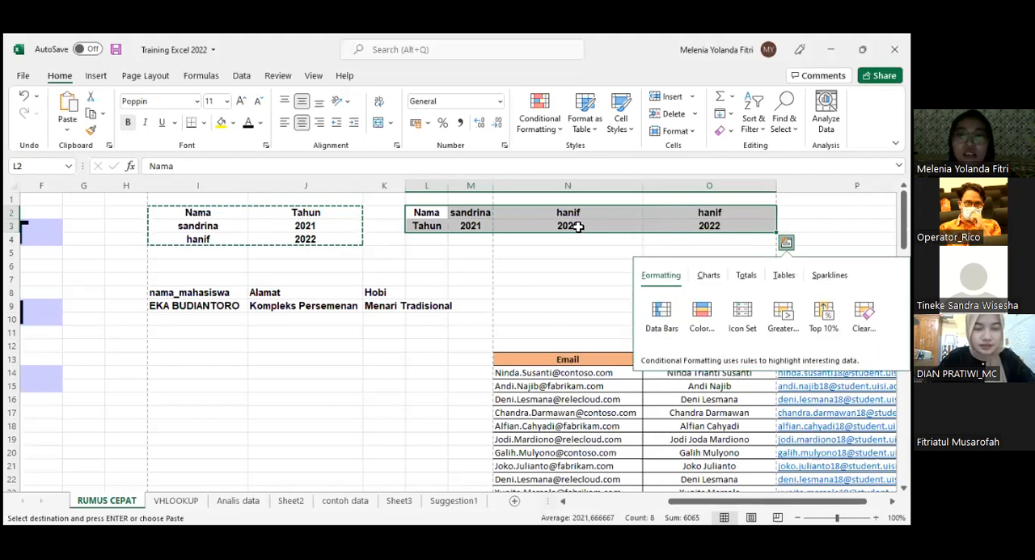
{"action": "left_click", "coordinate": [704, 212]}
{"action": "mouse_move", "coordinate": [713, 217]}
{"action": "left_mouse_down"}
{"action": "mouse_move", "coordinate": [712, 230]}
{"action": "mouse_move", "coordinate": [721, 225]}
{"action": "left_mouse_up"}
{"action": "left_click", "coordinate": [490, 322]}
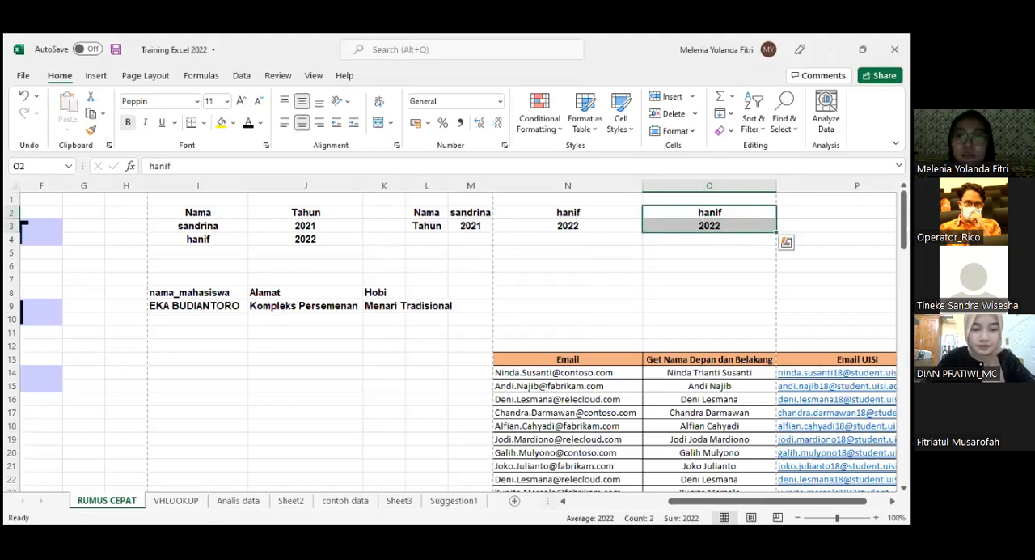
- Copy the horizontal table in L2:N3 and paste it transposed back into columns starting at I12
{"action": "left_click_drag", "start_coordinate": [443, 212], "coordinate": [571, 225]}
{"action": "key", "text": "ctrl+c"}
{"action": "key", "text": "Right"}
{"action": "key", "text": "Right"}
{"action": "key", "text": "Right"}
{"action": "key", "text": "Right"}
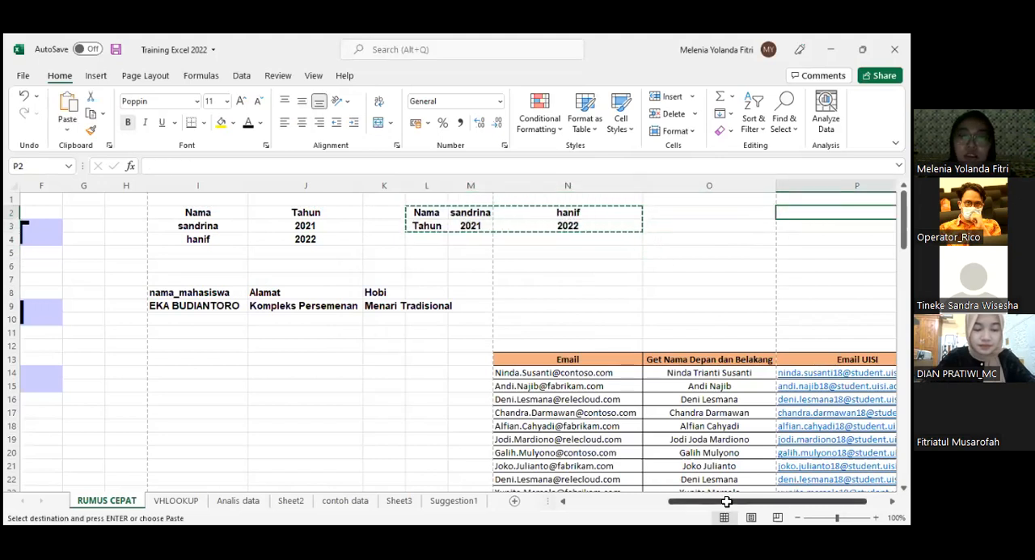
{"action": "scroll", "coordinate": [450, 349], "scroll_direction": "left", "scroll_amount": 5}
{"action": "left_click", "coordinate": [451, 348]}
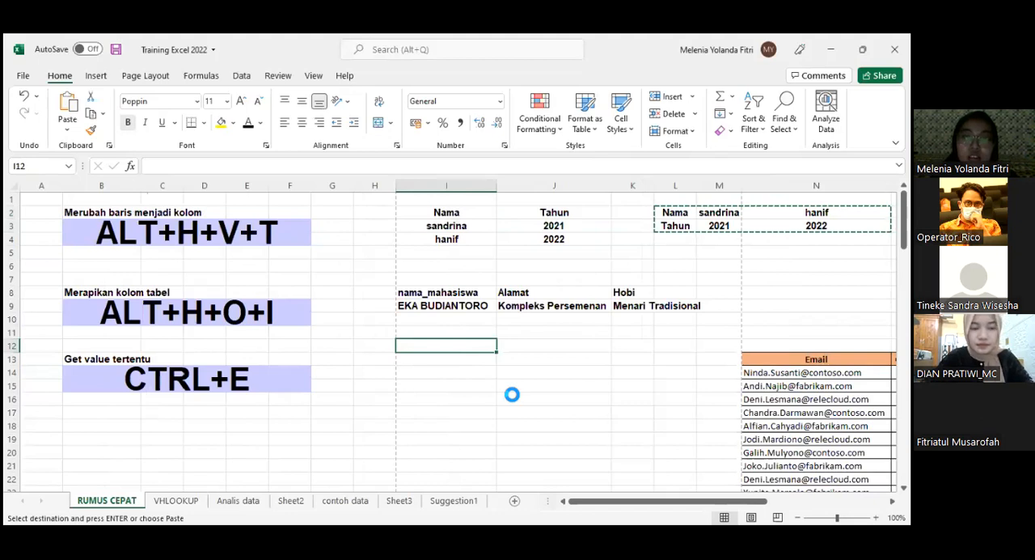
{"action": "key", "text": "ctrl+v"}
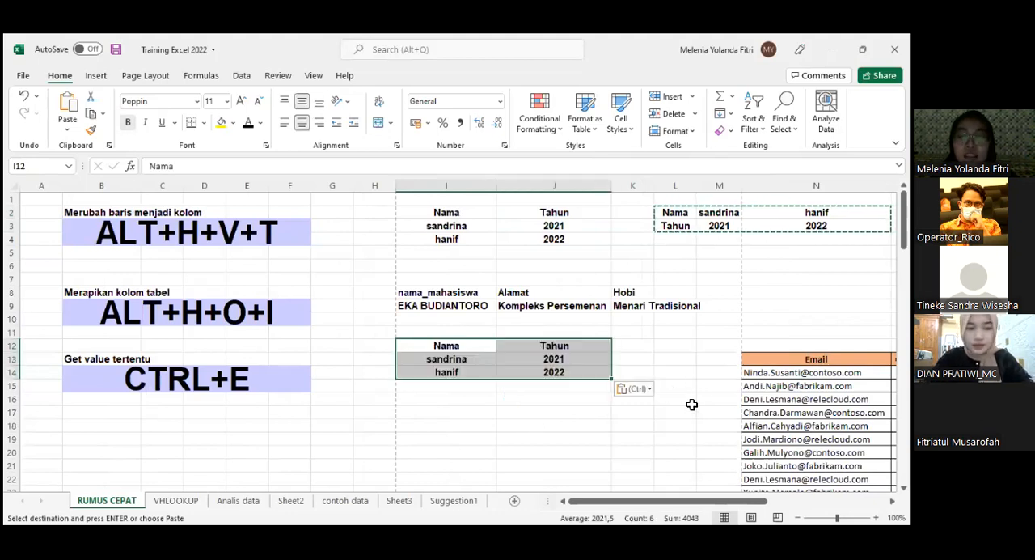
- Compare the horizontal table in L2:N3 with the vertical tables in I12:J14 and I2:J4
{"action": "left_click_drag", "start_coordinate": [685, 212], "coordinate": [816, 226]}
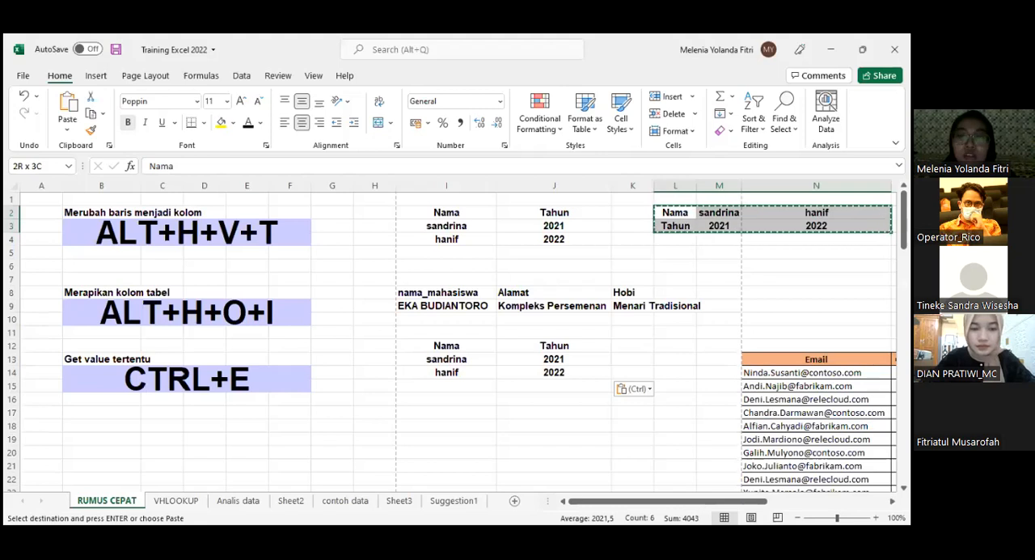
{"action": "mouse_move", "coordinate": [679, 211]}
{"action": "left_mouse_down"}
{"action": "mouse_move", "coordinate": [707, 213]}
{"action": "mouse_move", "coordinate": [670, 225]}
{"action": "mouse_move", "coordinate": [679, 225]}
{"action": "left_mouse_up"}
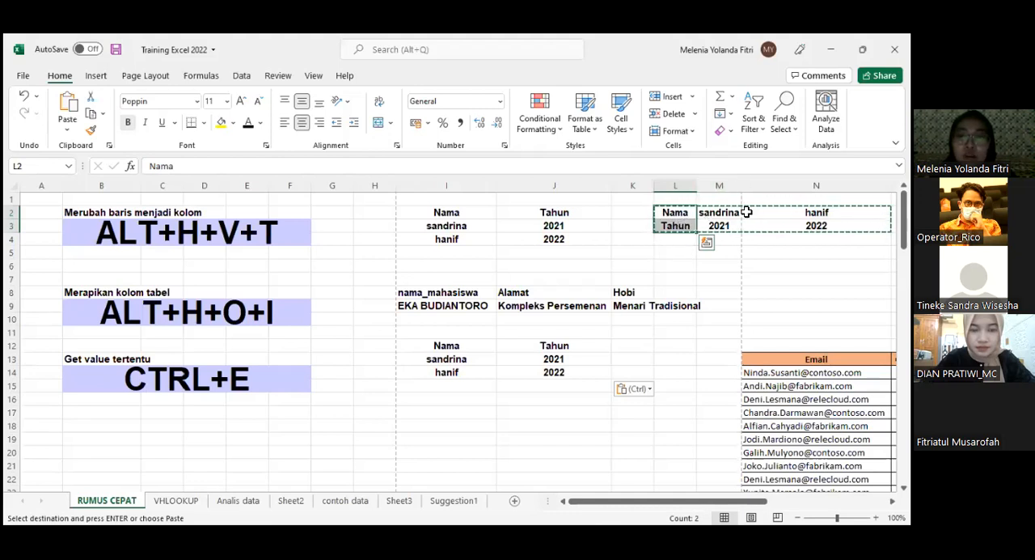
{"action": "left_click", "coordinate": [471, 349]}
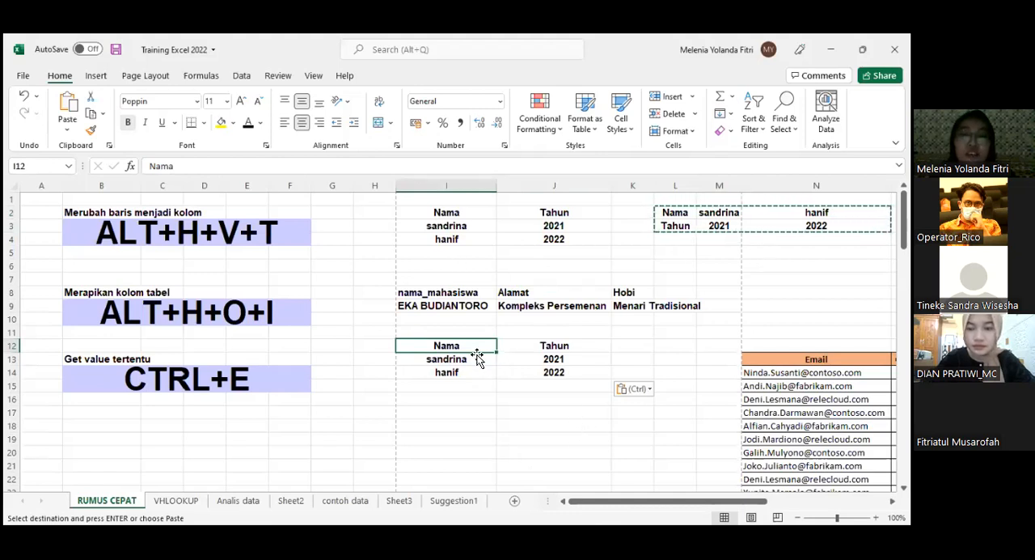
{"action": "left_click", "coordinate": [530, 359]}
{"action": "left_click_drag", "start_coordinate": [475, 345], "coordinate": [557, 369]}
{"action": "left_click", "coordinate": [550, 418]}
{"action": "scroll", "coordinate": [549, 389], "scroll_direction": "down", "scroll_amount": 1}
{"action": "scroll", "coordinate": [509, 307], "scroll_direction": "up", "scroll_amount": 1}
{"action": "left_click_drag", "start_coordinate": [446, 214], "coordinate": [566, 241]}
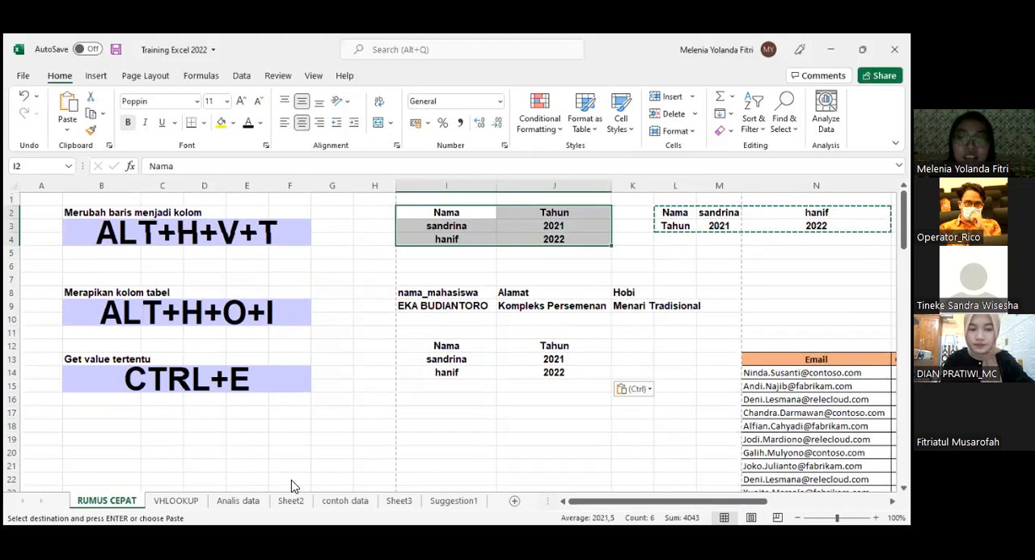
{"action": "left_click", "coordinate": [514, 504]}
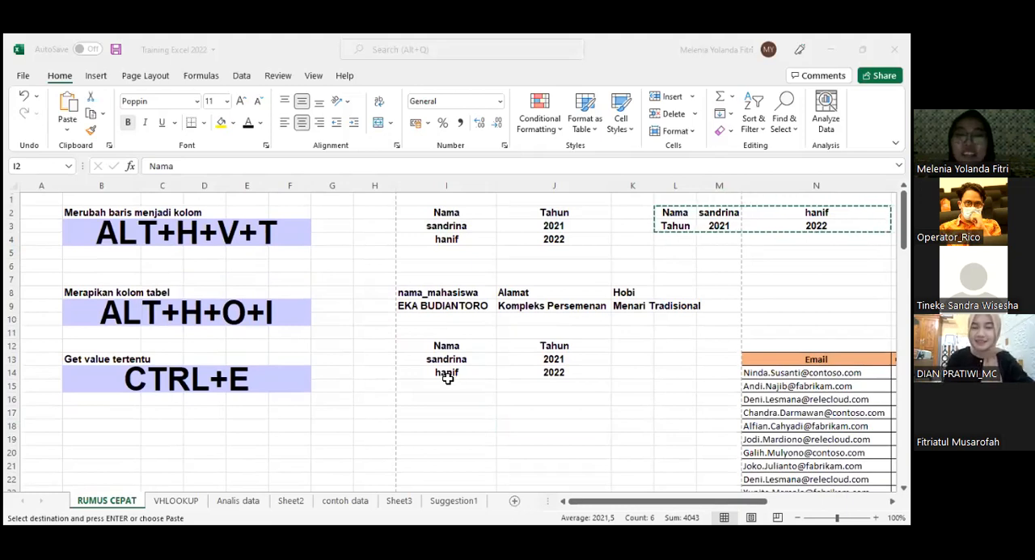
{"action": "left_click_drag", "start_coordinate": [447, 346], "coordinate": [555, 386]}
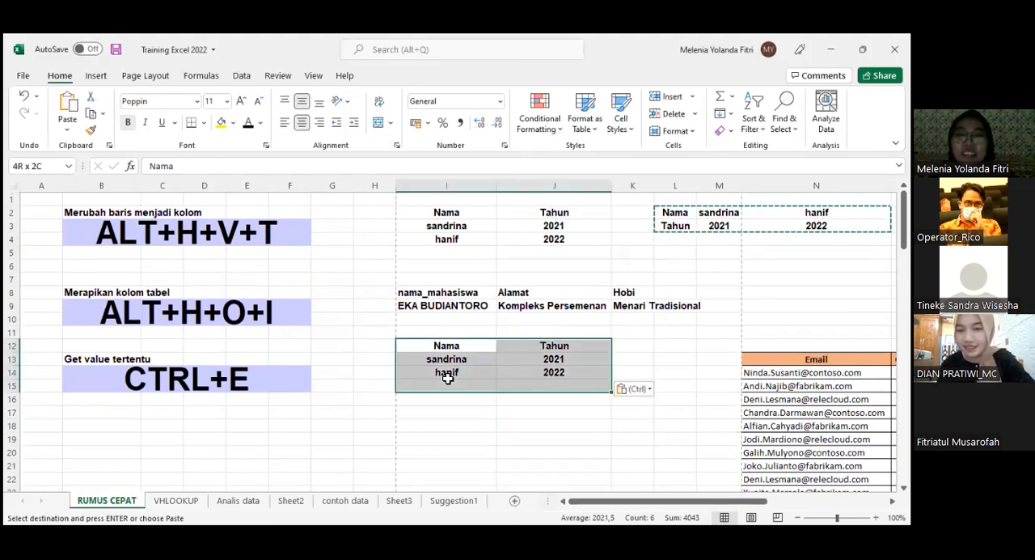
- Copy the ALT+H+V+T shortcut cell under Merubah baris menjadi kolom
{"action": "left_click", "coordinate": [246, 234]}
{"action": "key", "text": "ctrl+c"}
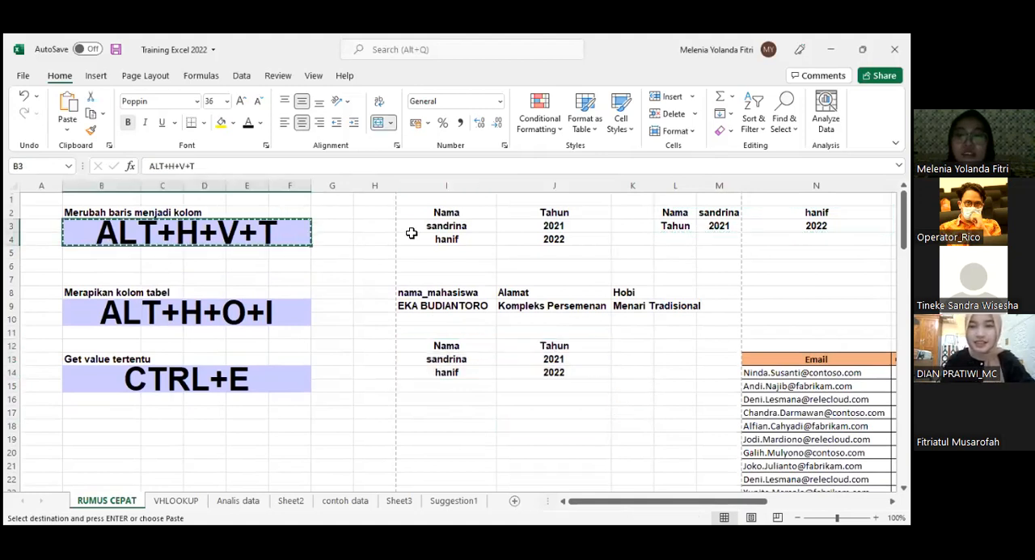
{"action": "key", "text": "alt+Tab"}
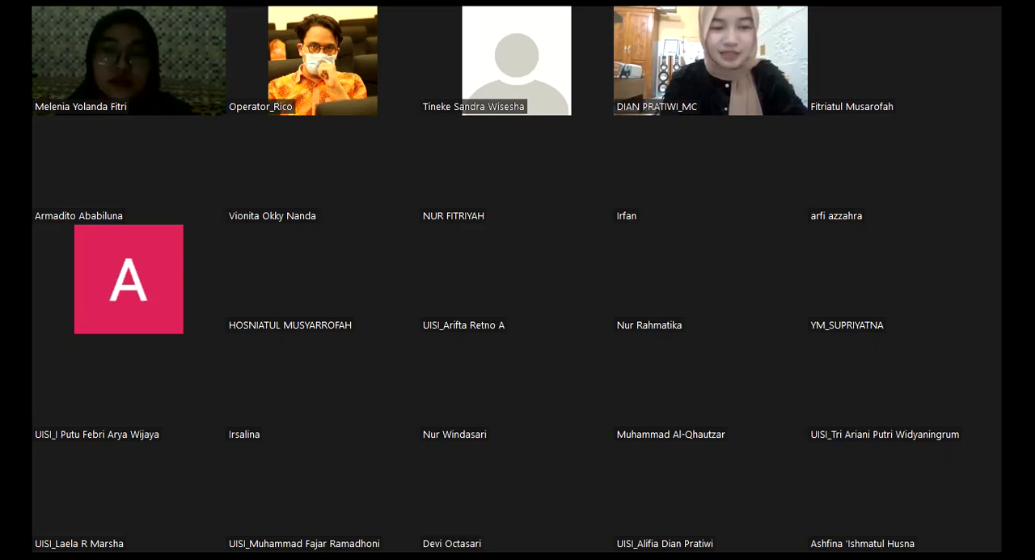
{"action": "key", "text": "Page_Down"}
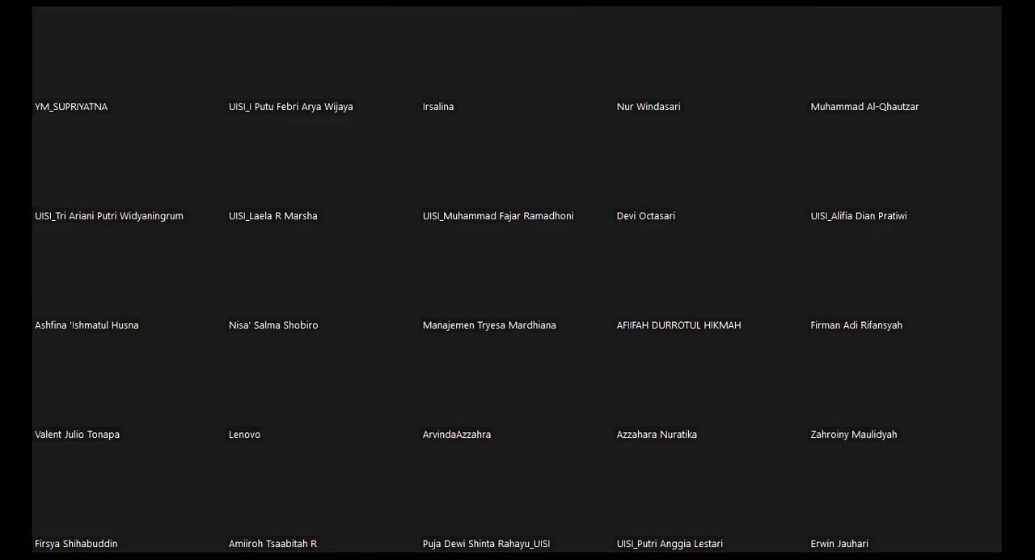
{"action": "key", "text": "Page_Up"}
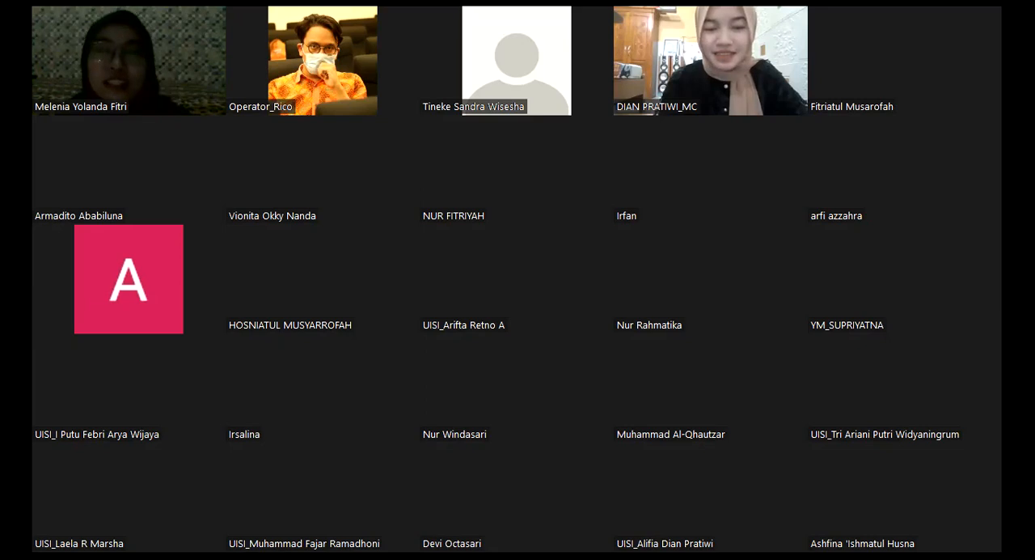